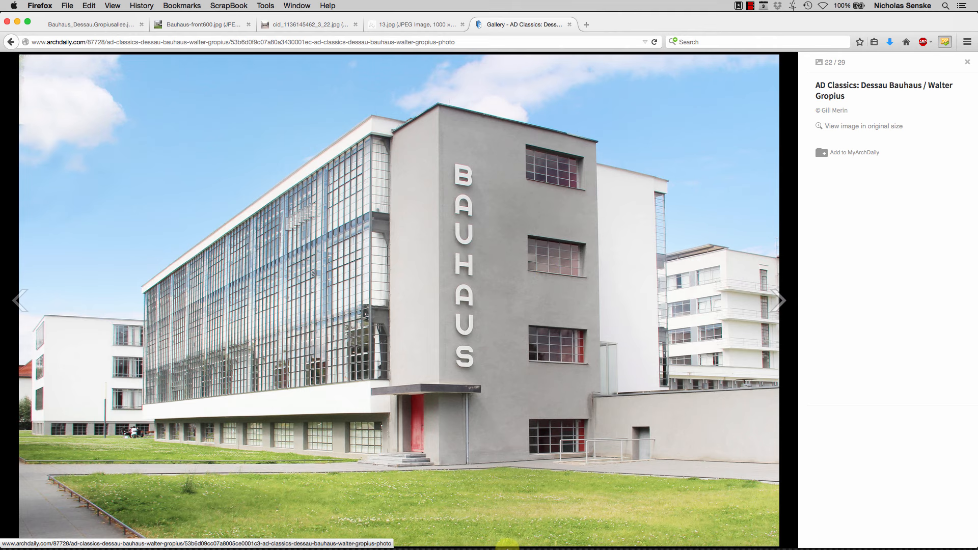
Switch to AutoCAD and tile the Bauhaus - DEMO 2.dwg window to the right half of the screen
left_click(514, 541)
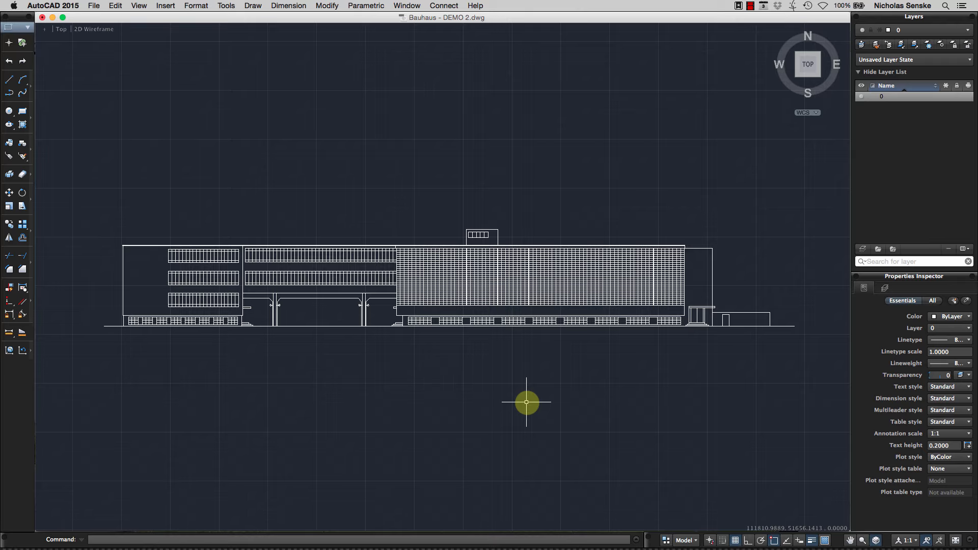
mouse_move(468, 549)
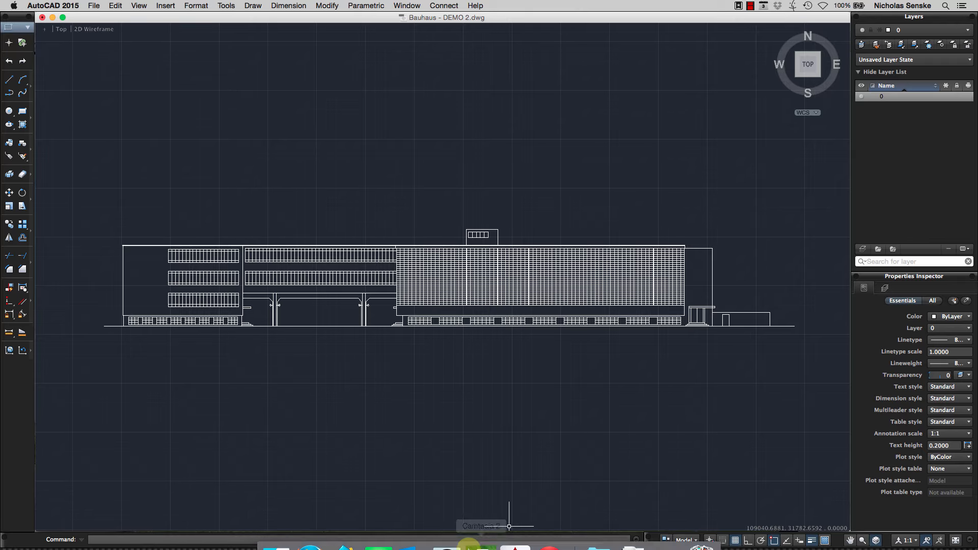
left_click(540, 535)
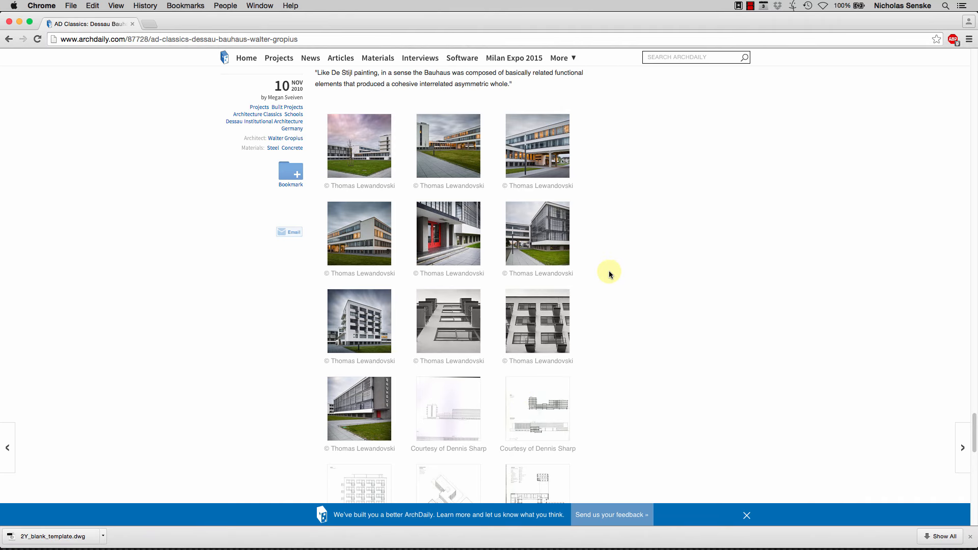
mouse_move(512, 548)
left_click(504, 532)
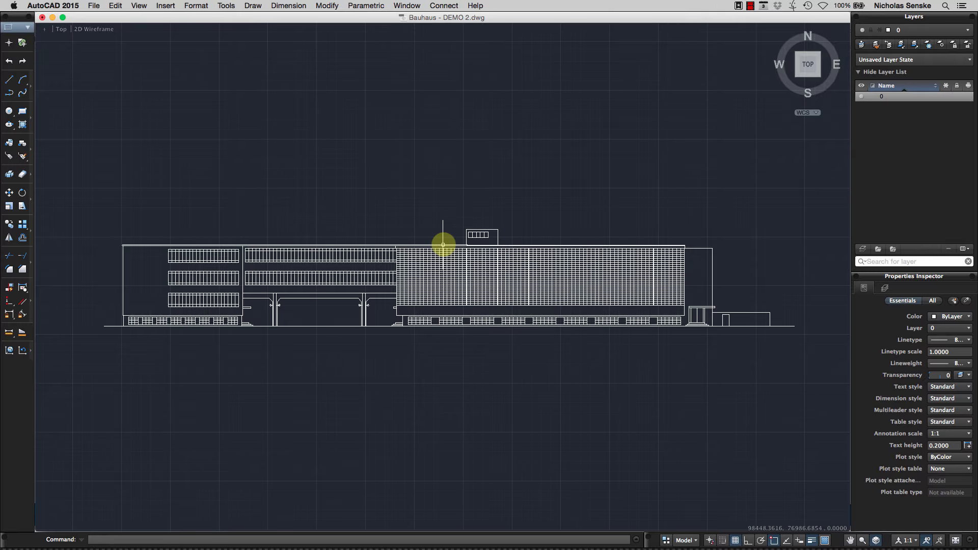
key("alt+super+Right")
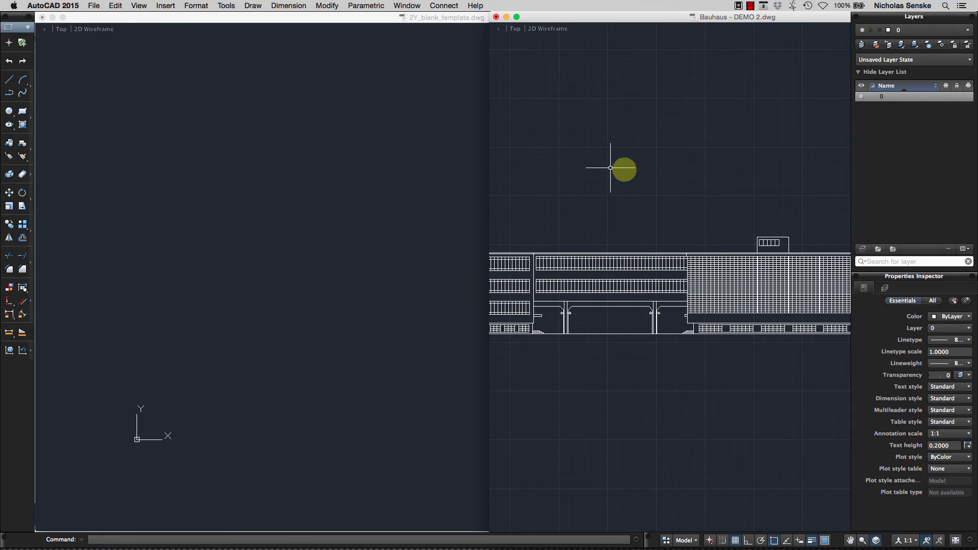
scroll(683, 170, "down", 3)
scroll(687, 166, "up", 2)
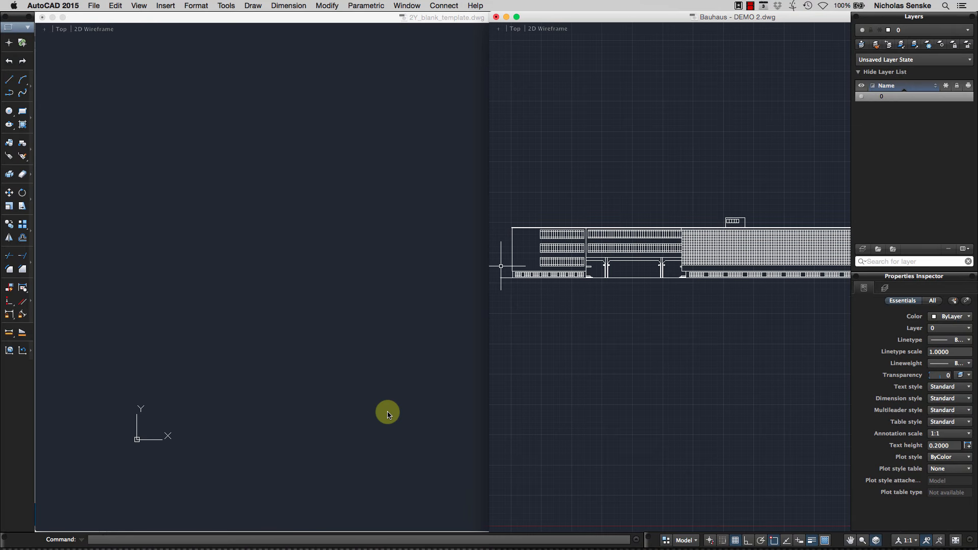
Switch to Firefox, show the axonometric projection 13.jpg and tile the browser beside the elevation drawing
mouse_move(395, 548)
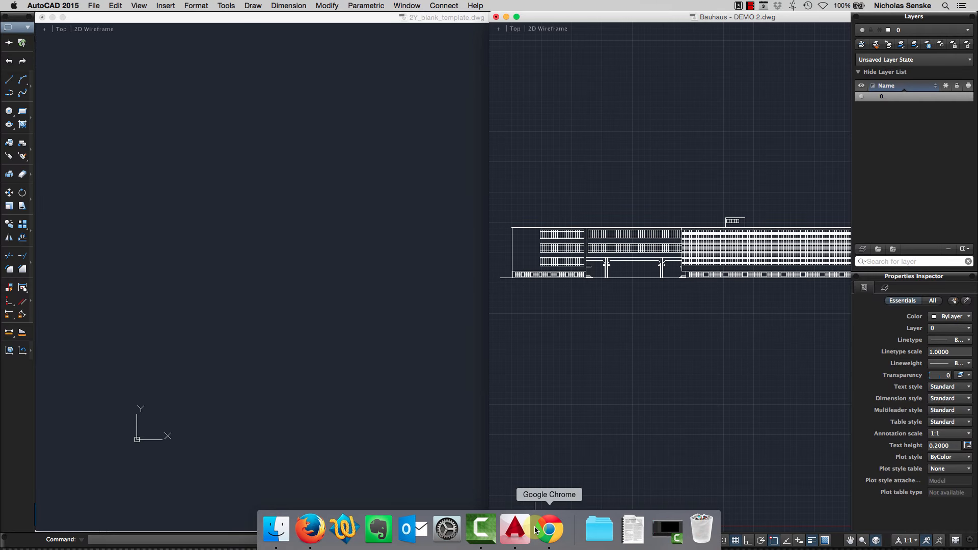
left_click(311, 528)
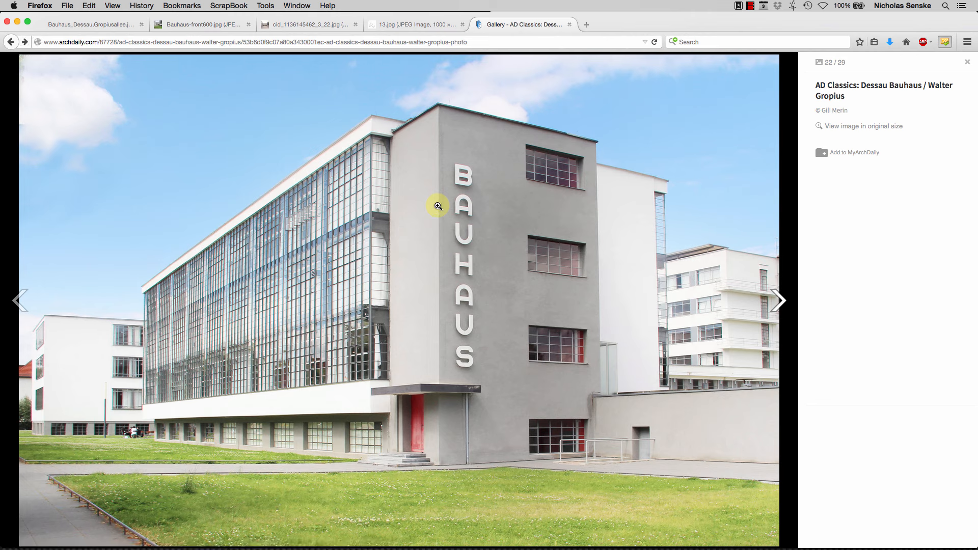
key("ctrl+shift+Tab")
key("alt+super+Left")
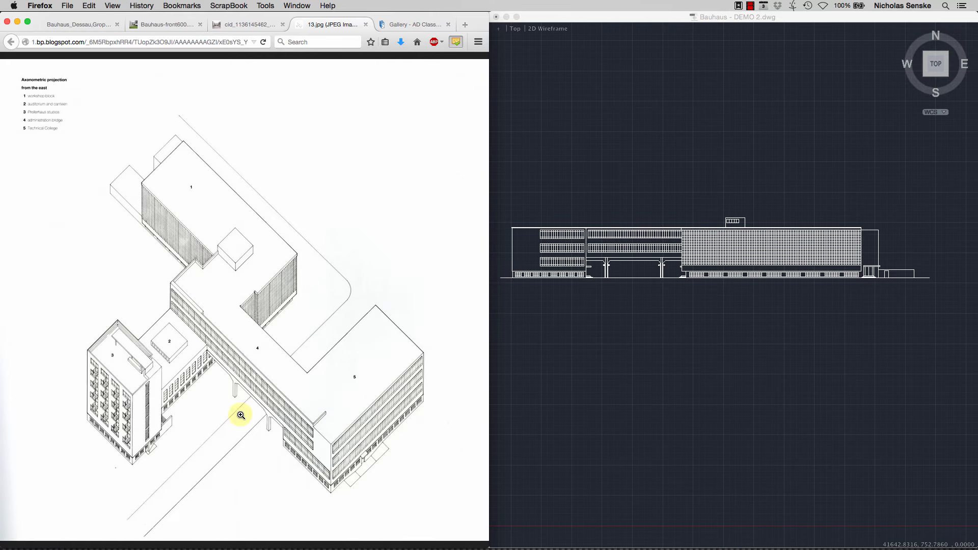
Compare the reference images: the street photo of the bridge, the axonometric projection and the Bauhaus front photo
left_click(244, 24)
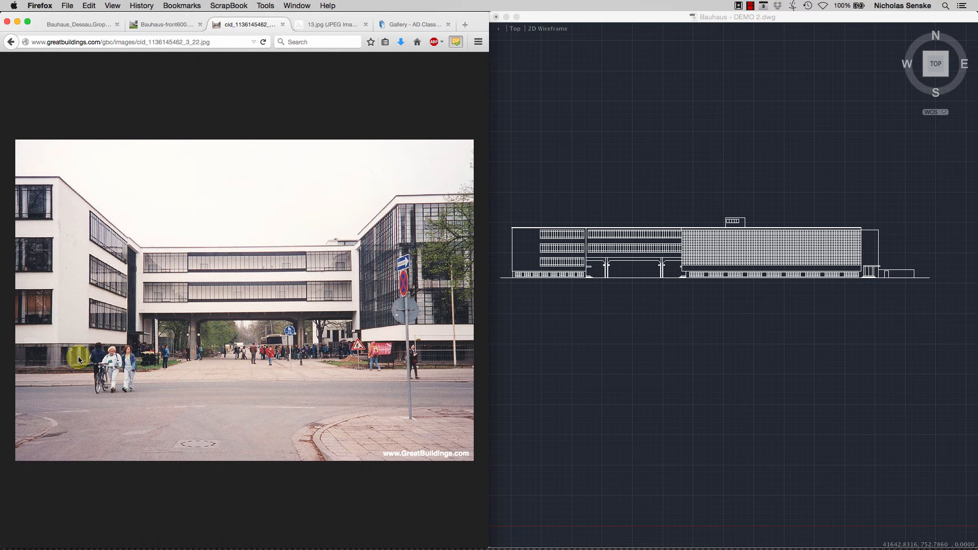
left_click(306, 25)
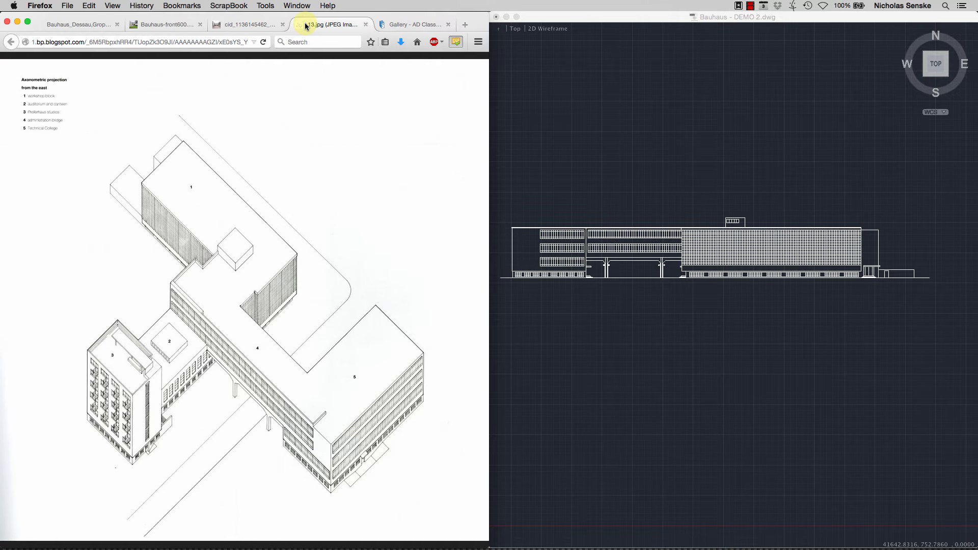
left_click(190, 24)
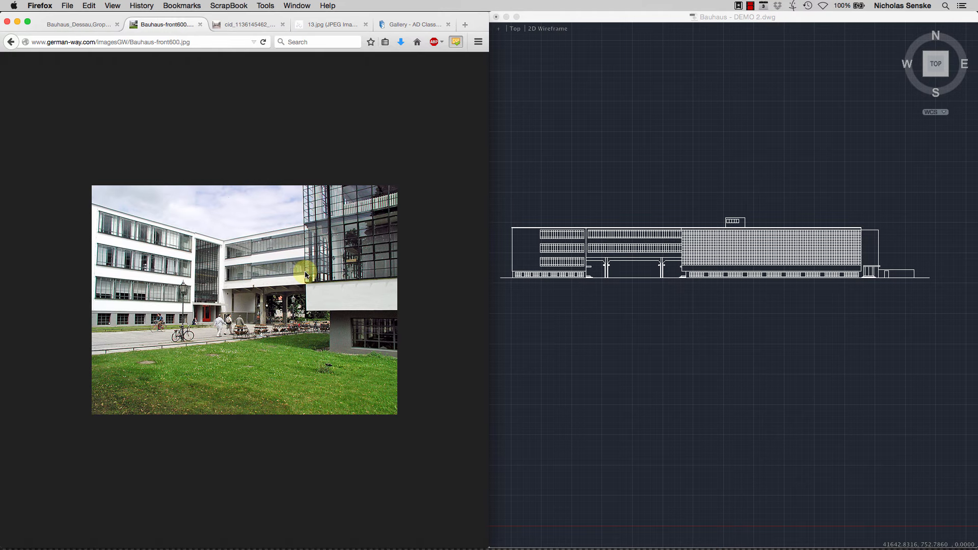
Examine how the glazed workshop wing, the bridge supports and the entrance steps are drawn in the elevation
left_click(684, 286)
scroll(686, 277, "up", 10)
left_click(710, 372)
scroll(702, 355, "down", 5)
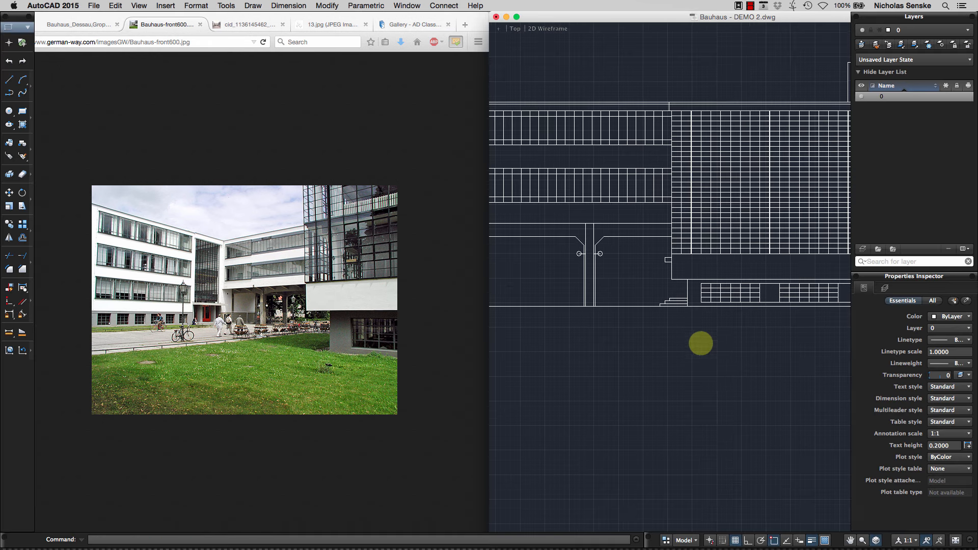
middle_click_drag(701, 352, 685, 412)
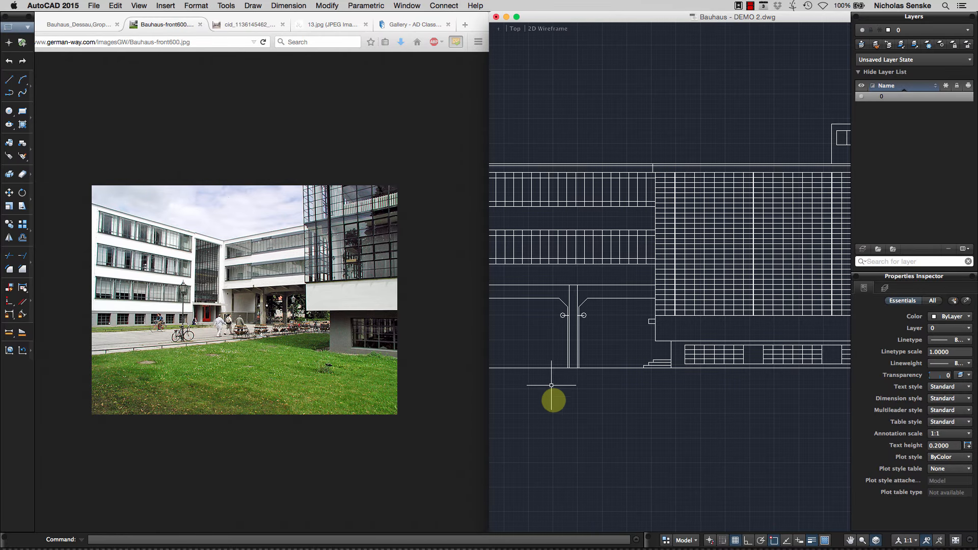
scroll(554, 403, "down", 4)
middle_click_drag(562, 403, 691, 399)
middle_click_drag(540, 402, 639, 382)
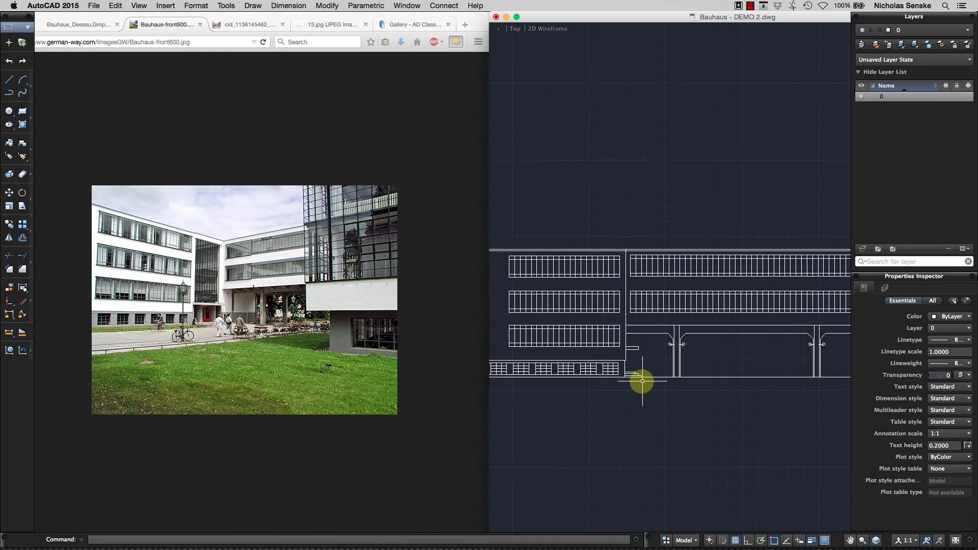
scroll(631, 371, "up", 6)
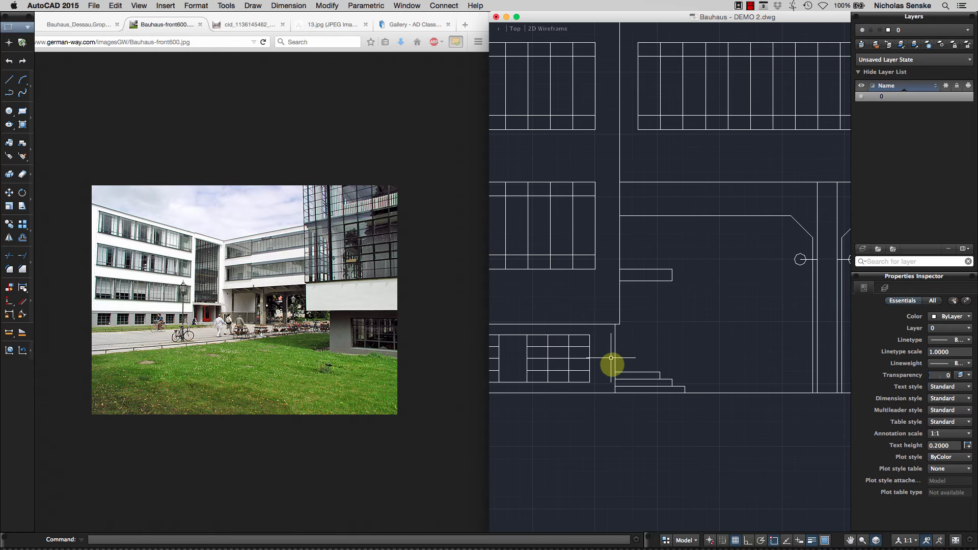
scroll(618, 323, "down", 8)
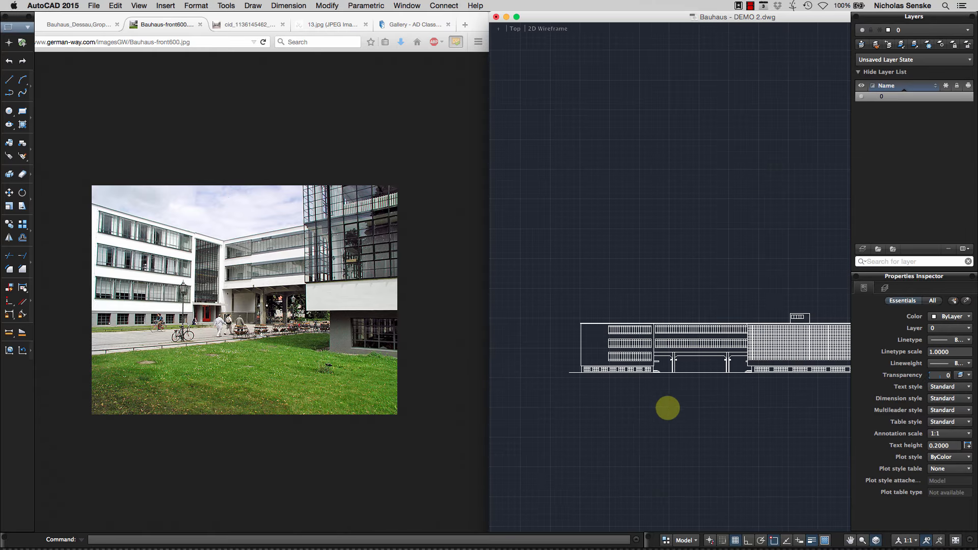
Examine the roof edge at the elevation's outer corner and compare it with the reference photos and the axonometric projection
middle_click_drag(665, 406, 583, 330)
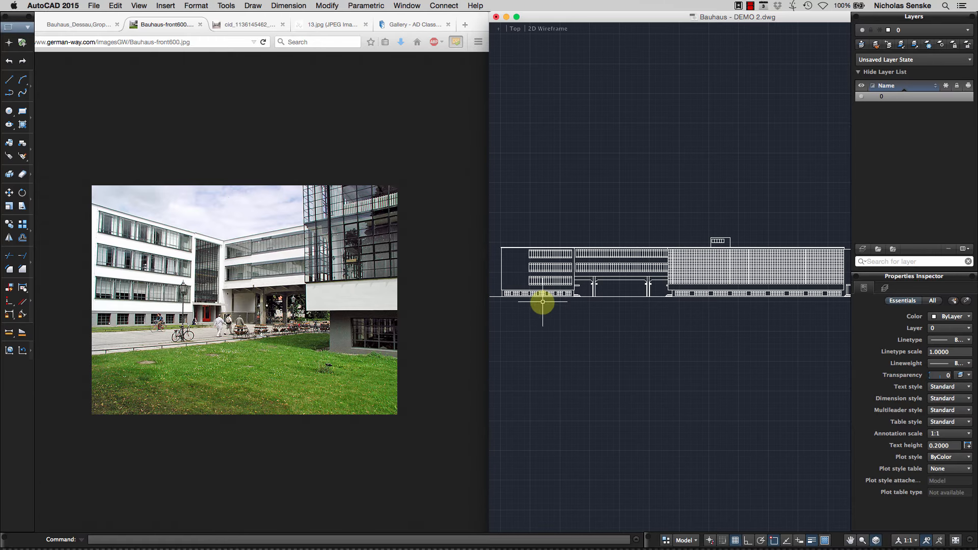
scroll(555, 283, "up", 5)
scroll(553, 298, "up", 2)
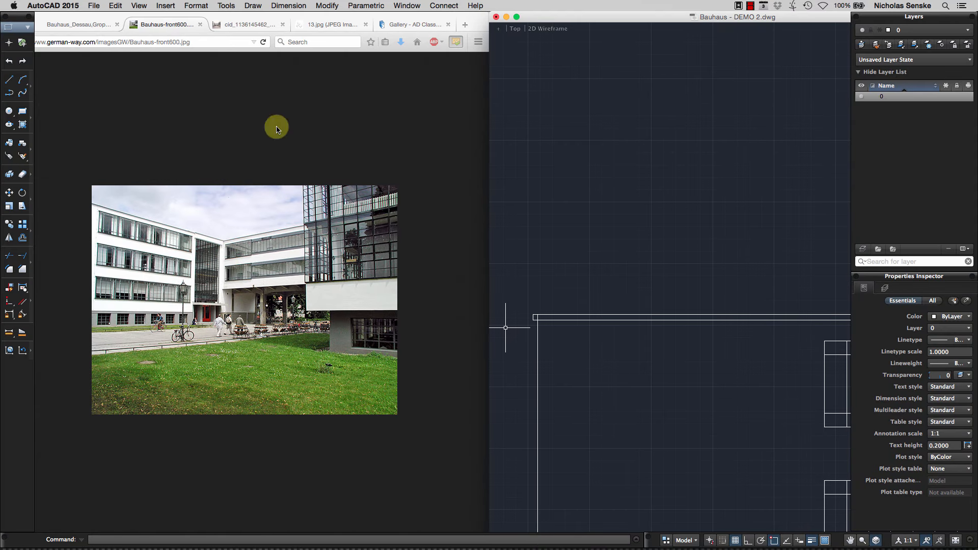
left_click(66, 23)
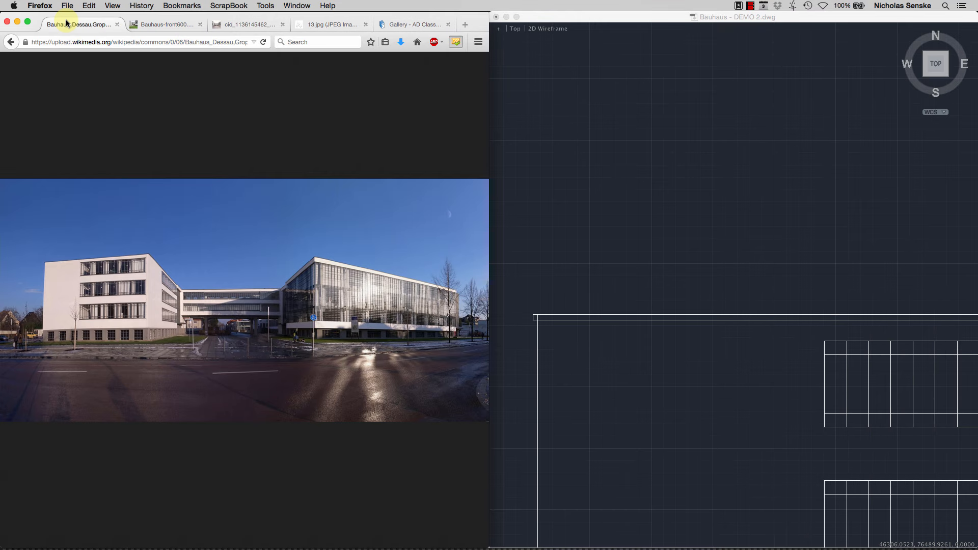
left_click(391, 25)
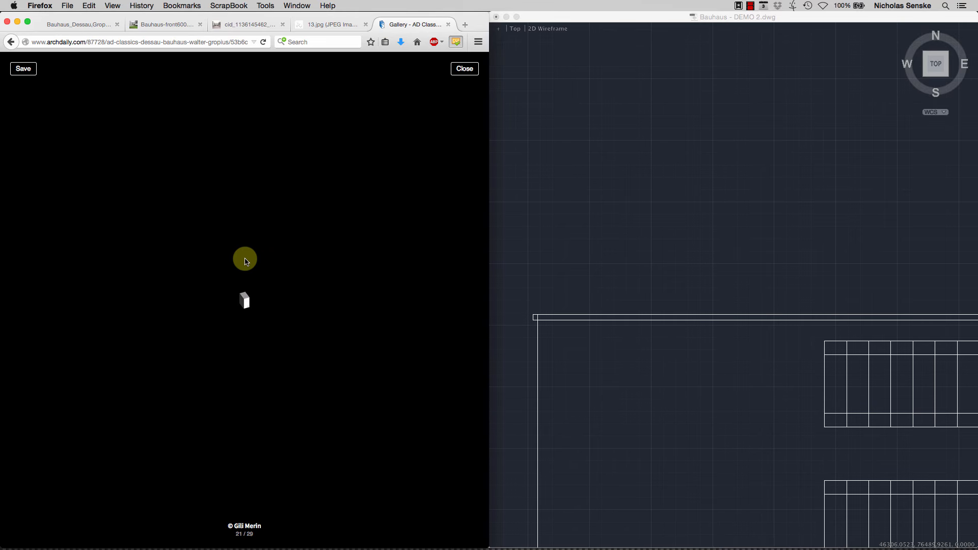
left_click(330, 25)
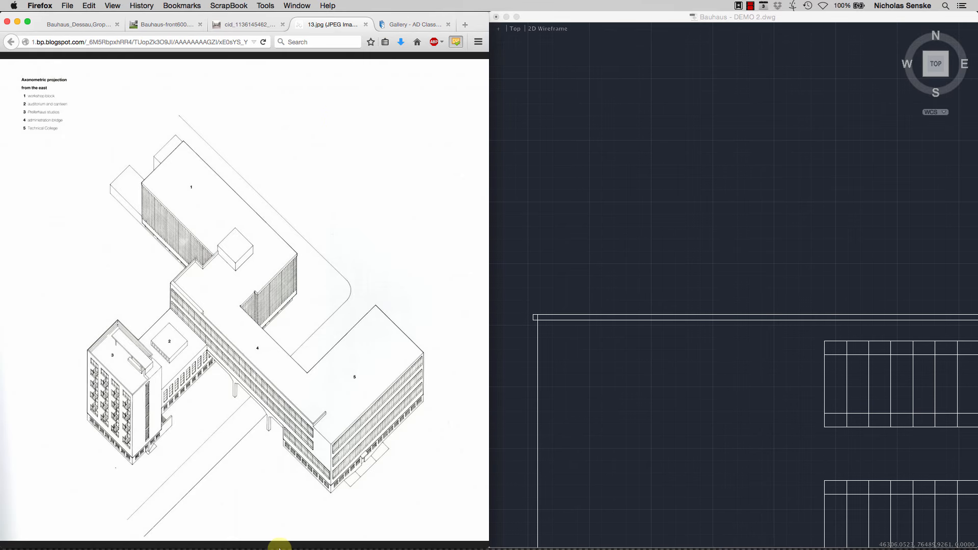
Switch to Chrome, connect to a Wi-Fi network and open the ArchDaily photo of the bridge and glazed workshop wing
mouse_move(279, 548)
left_click(548, 530)
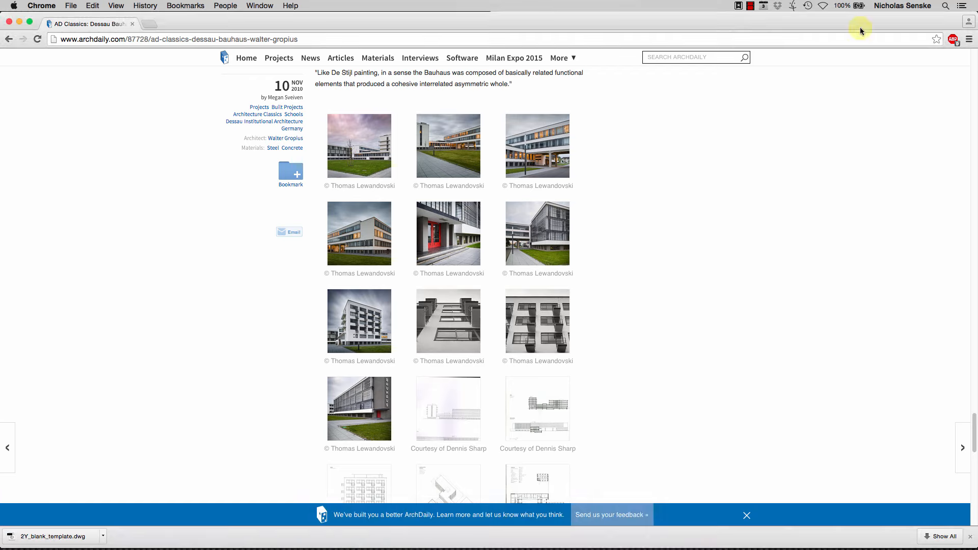
left_click(821, 5)
left_click(719, 192)
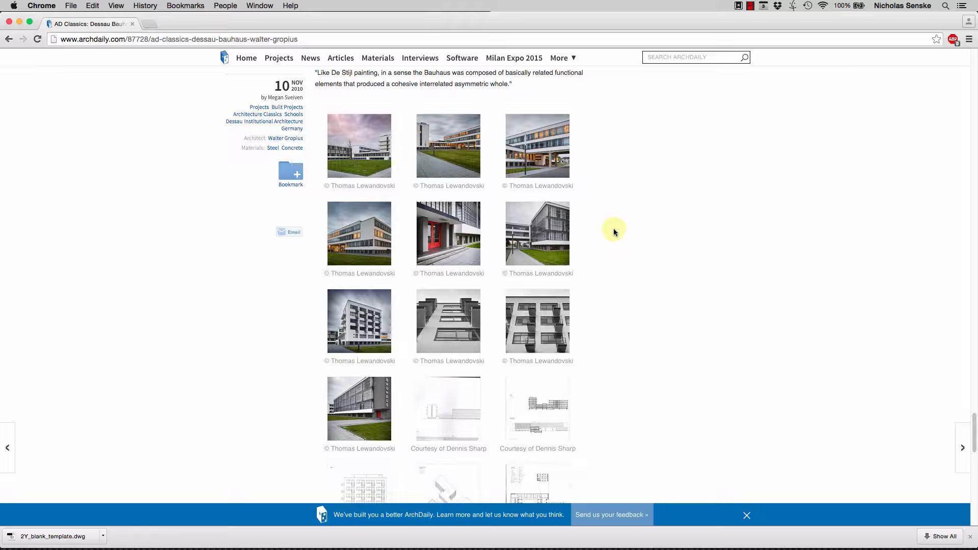
left_click(537, 227)
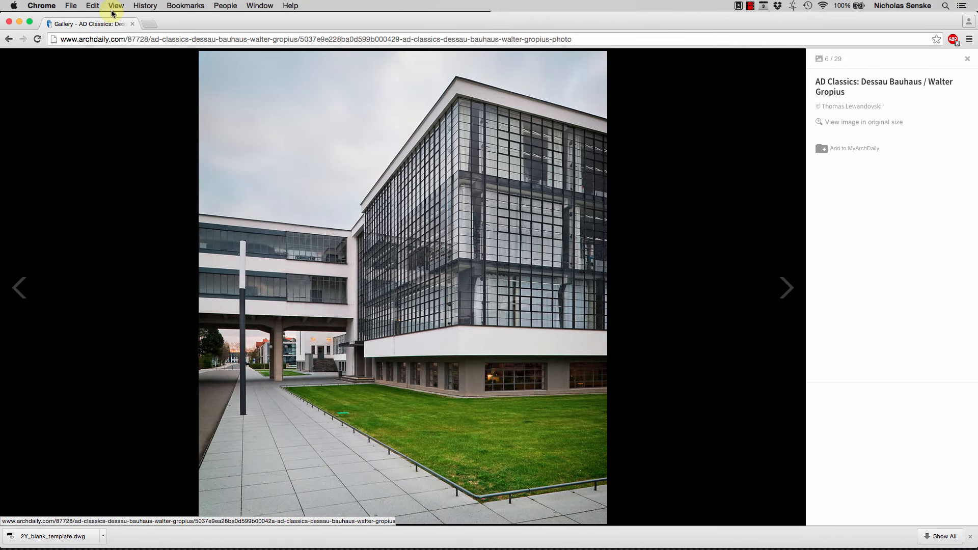
Switch back to AutoCAD and maximize the Bauhaus - DEMO 2.dwg window with the whole elevation in view
mouse_move(367, 547)
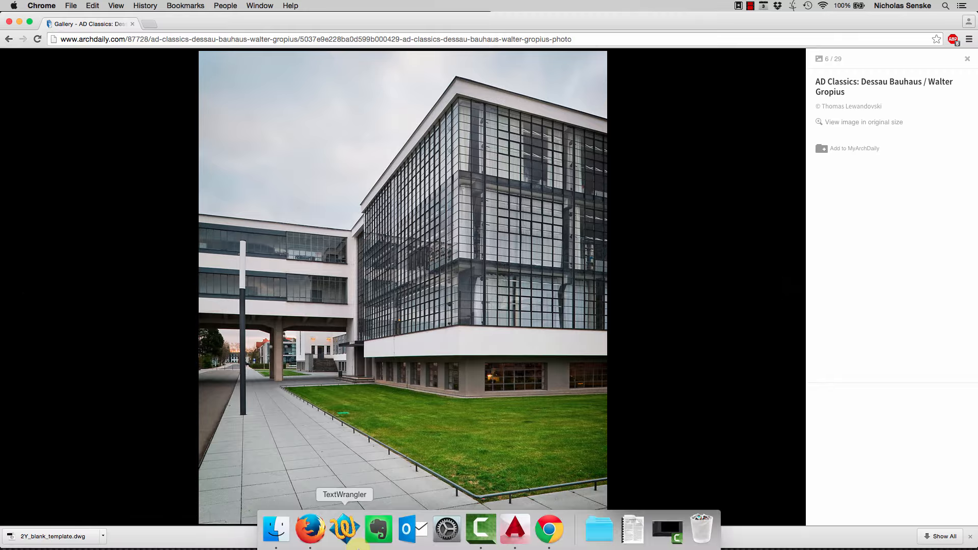
left_click(515, 529)
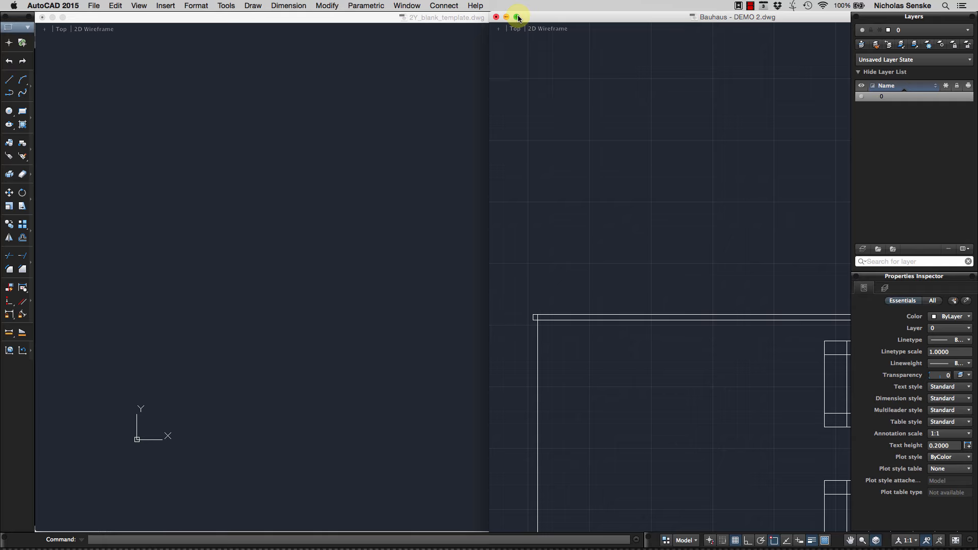
left_click(518, 19)
scroll(524, 184, "down", 5)
middle_click_drag(579, 224, 275, 225)
middle_click_drag(515, 201, 492, 203)
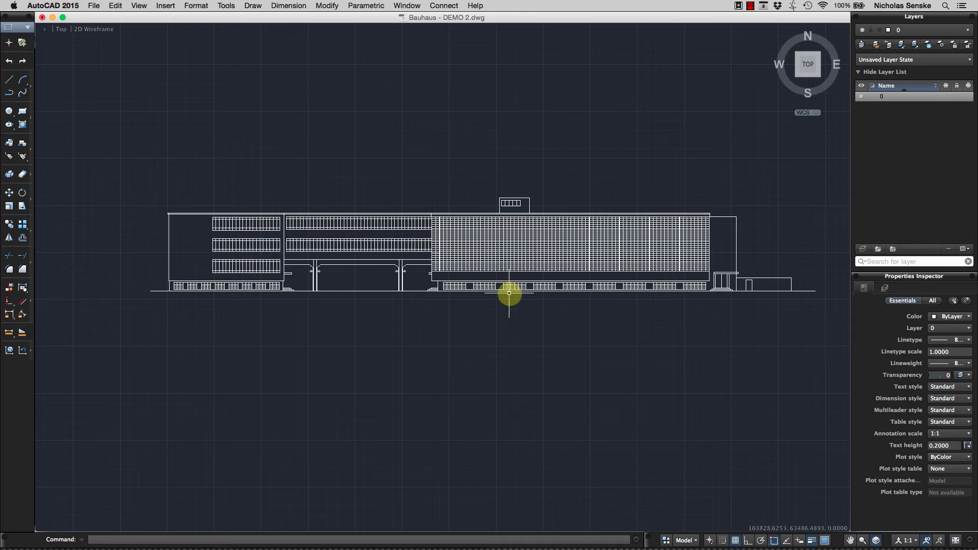
Select all the linework of the Bauhaus elevation and copy it to the clipboard
left_click(878, 153)
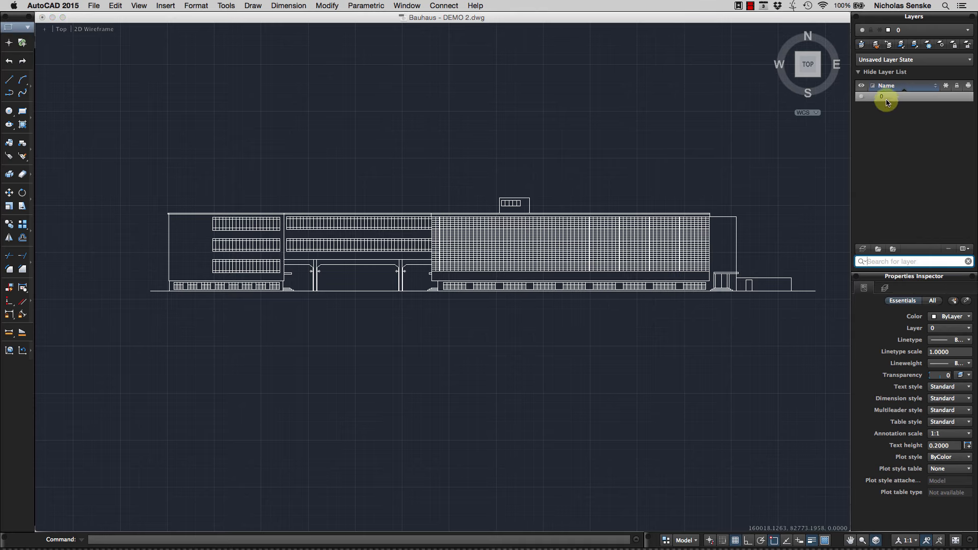
left_click(813, 317)
left_click(821, 313)
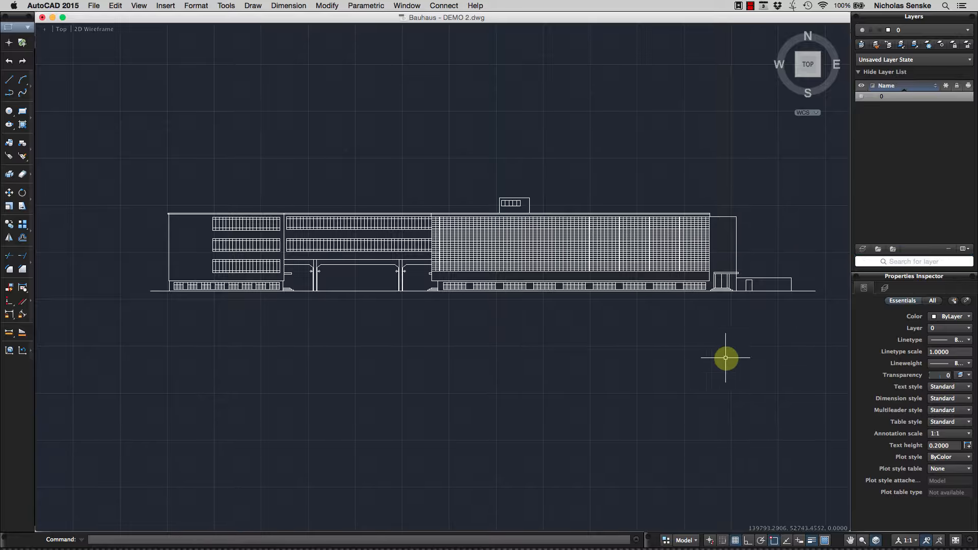
left_click(831, 312)
left_click(148, 162)
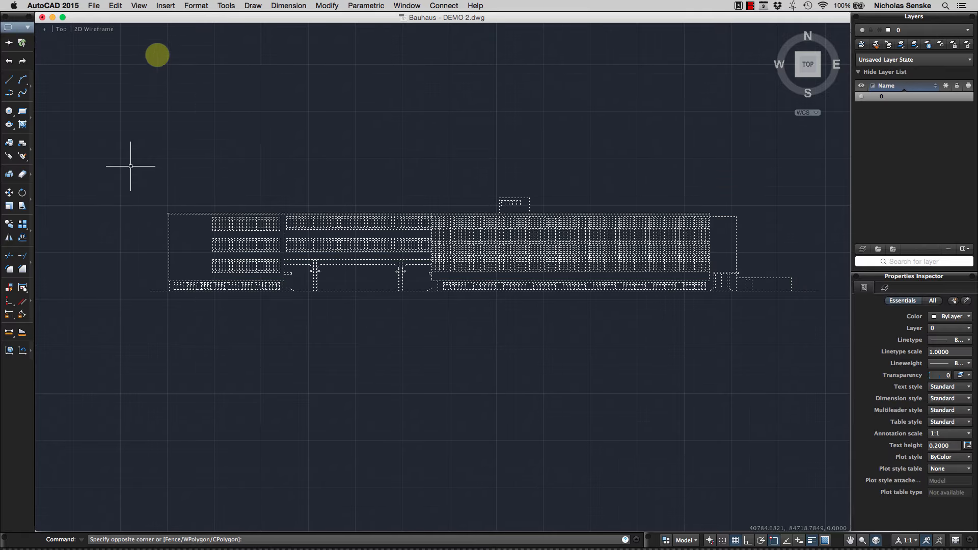
right_click(304, 239)
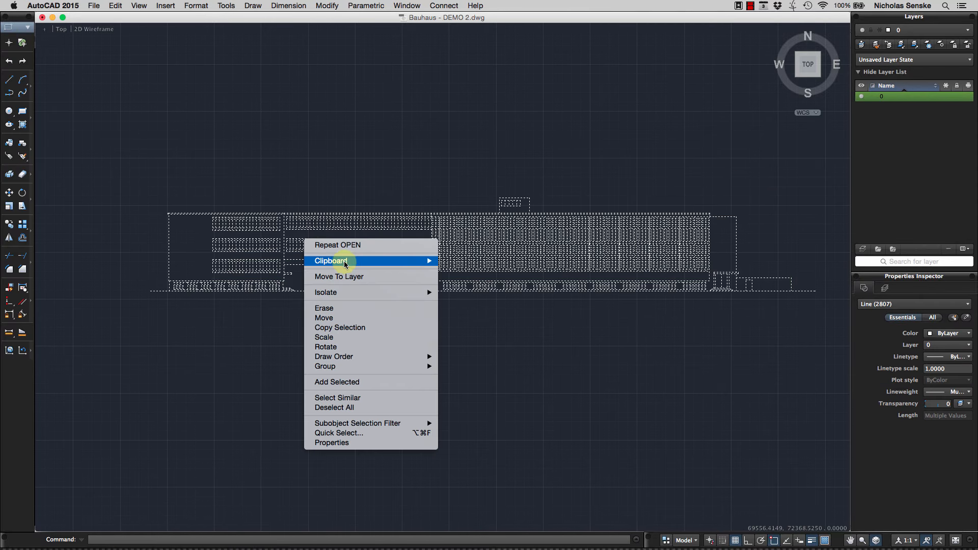
mouse_move(353, 266)
left_click(457, 270)
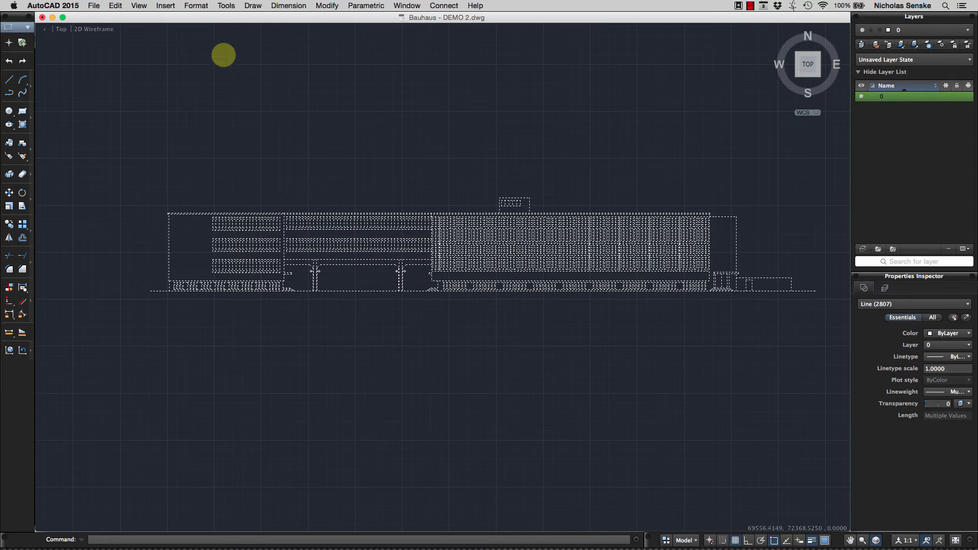
Open the recent drawing 2Y_blank_template.dwg and maximize its window
left_click(94, 5)
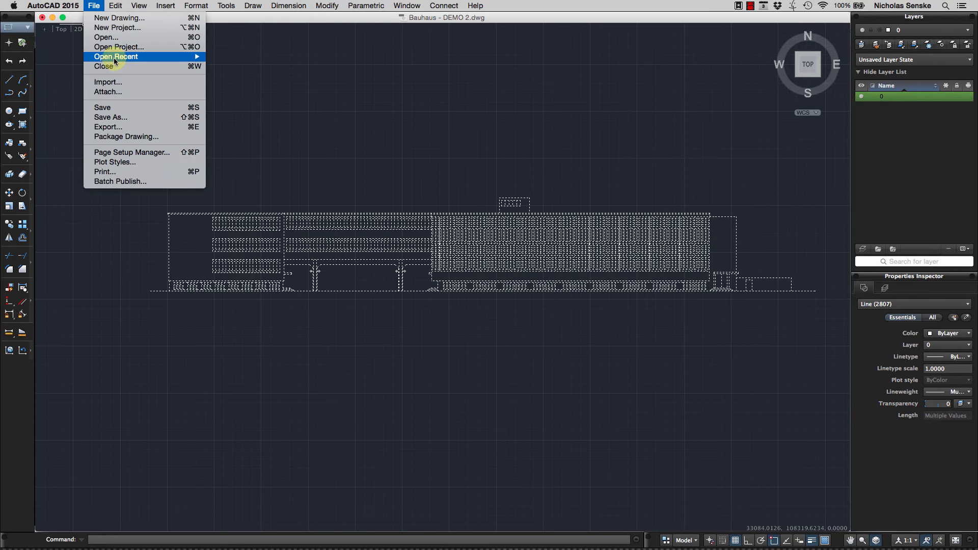
mouse_move(117, 58)
left_click(251, 76)
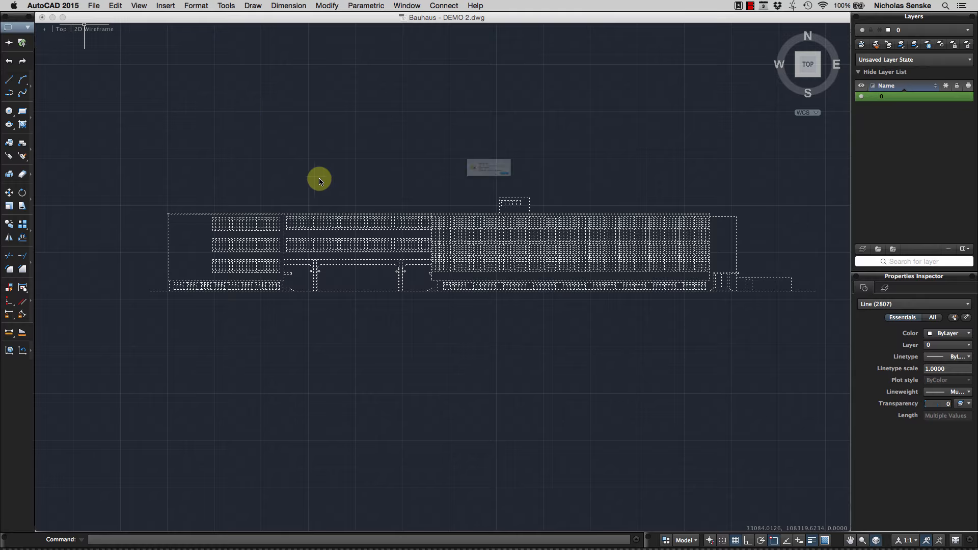
left_click(558, 194)
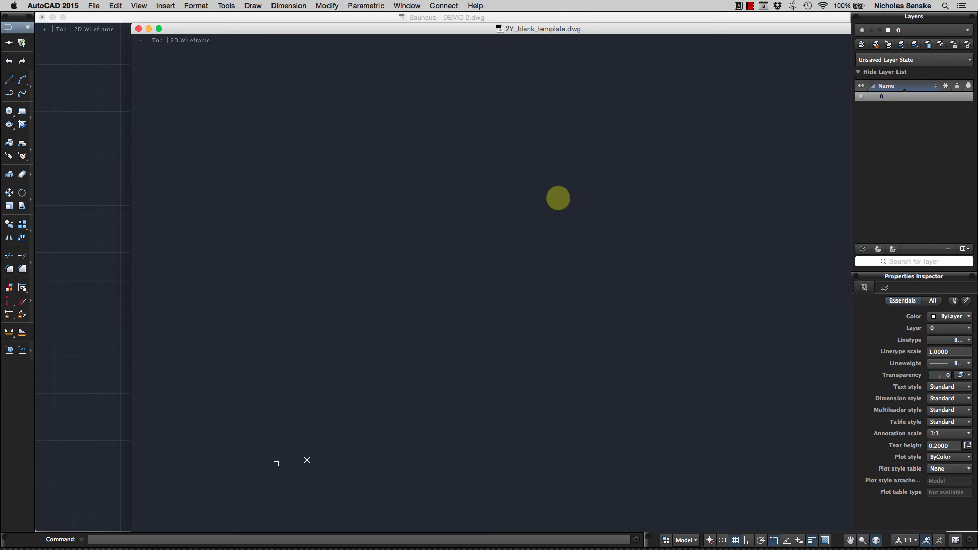
left_click(160, 29)
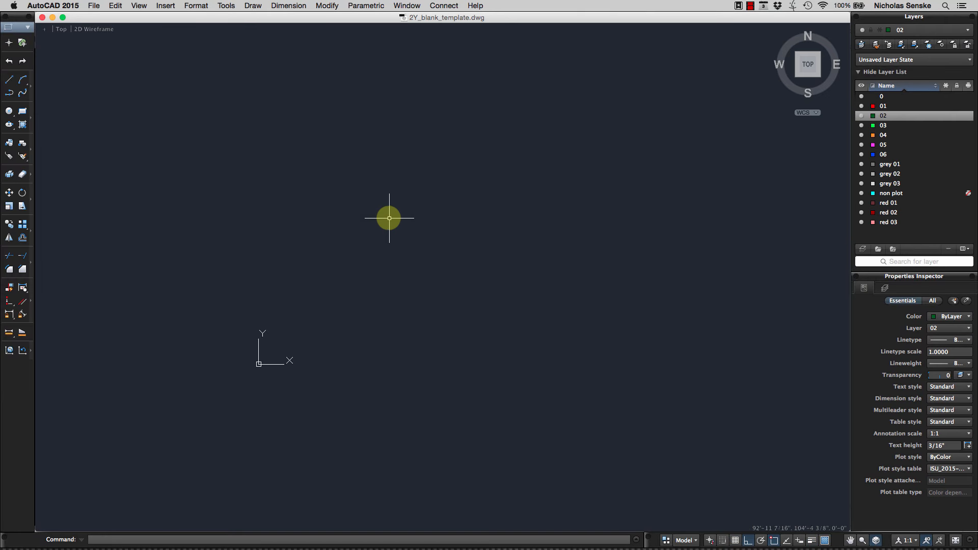
Paste the copied Bauhaus elevation into the blank template at insertion point 0,0 and bring the whole drawing into view
right_click(414, 170)
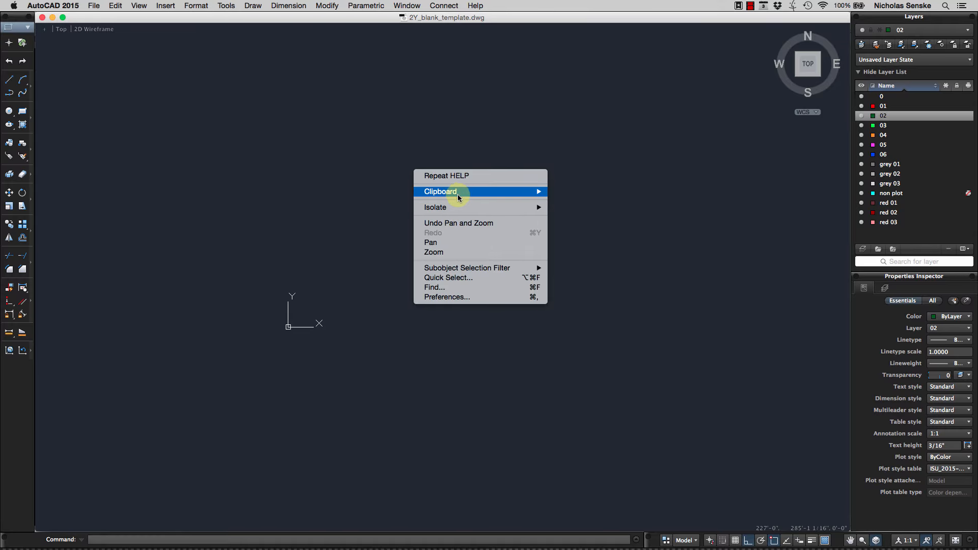
mouse_move(459, 192)
left_click(585, 218)
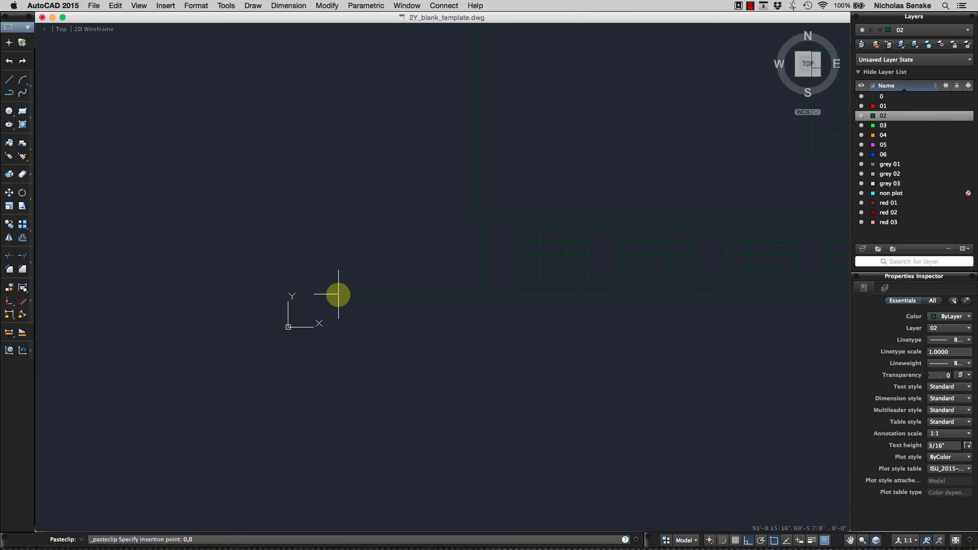
type("0,0")
key("Return")
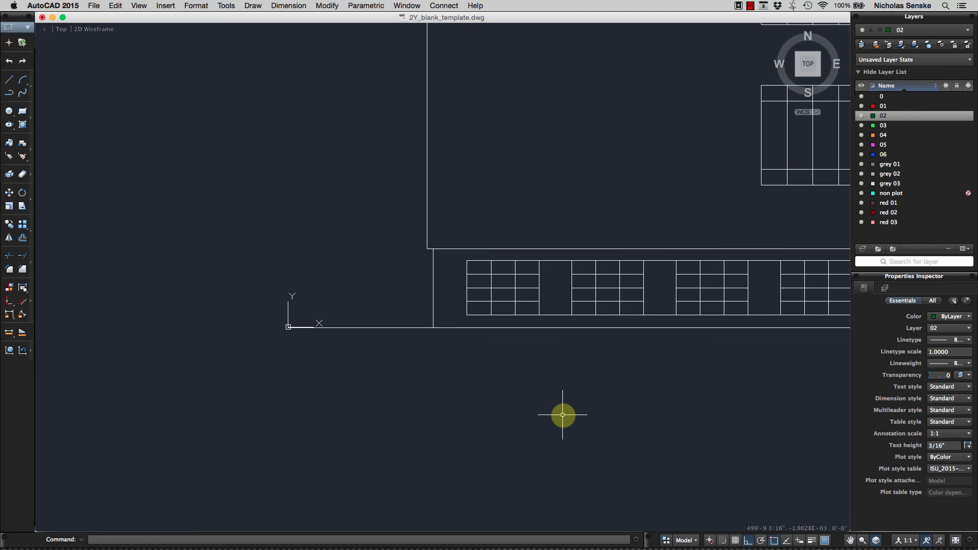
type("z")
key("Return")
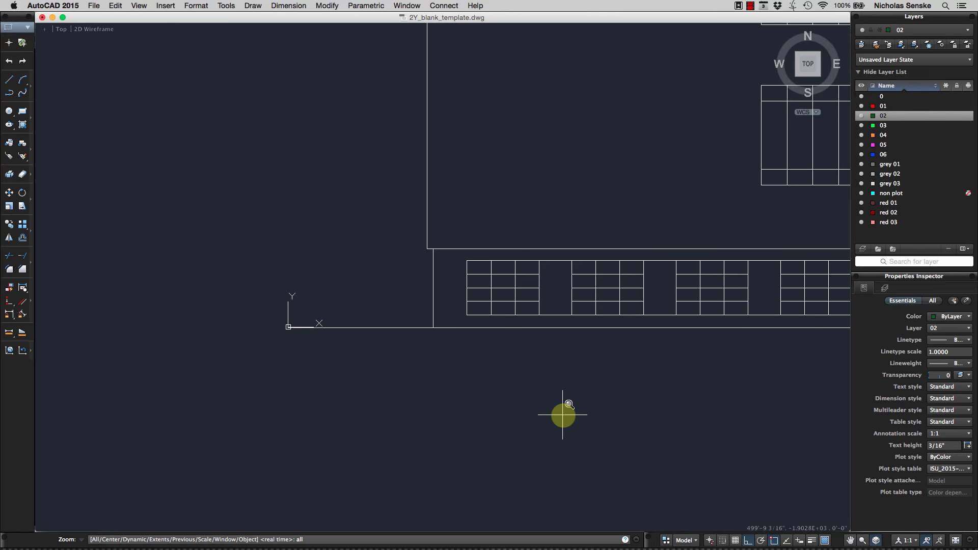
type("all")
key("Return")
scroll(561, 408, "down", 2)
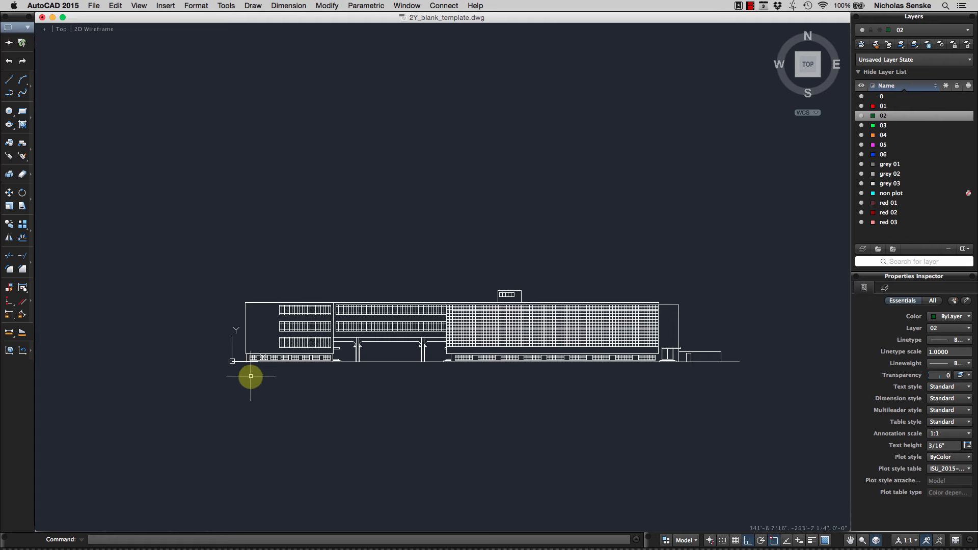
Turn off the UCS icon at the drawing origin
scroll(249, 374, "up", 4)
type("ucs")
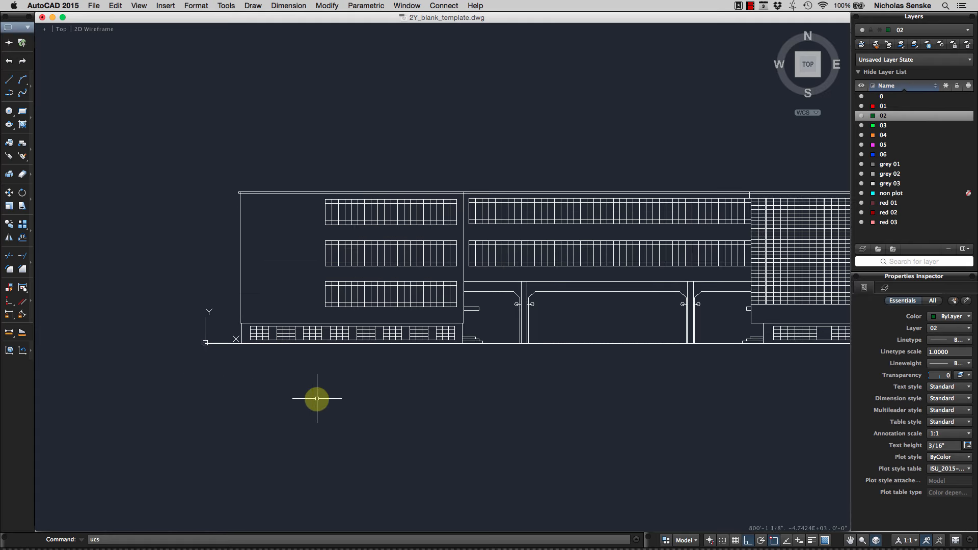
type("icon")
key("Return")
type("o")
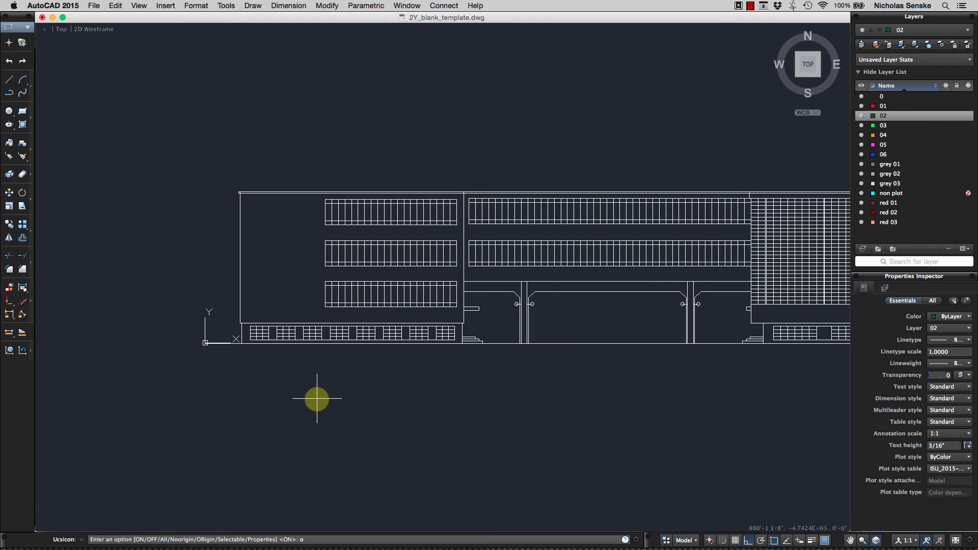
type("ff")
key("Return")
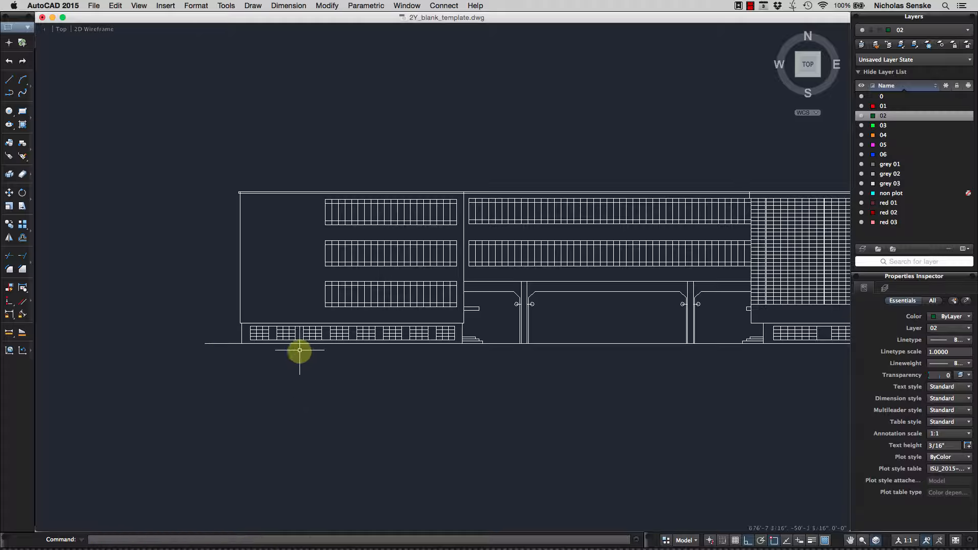
Select a line in the glazed curtain wall to check which layer it is on, and clear the selection
middle_click_drag(629, 387, 513, 374)
scroll(593, 371, "down", 6)
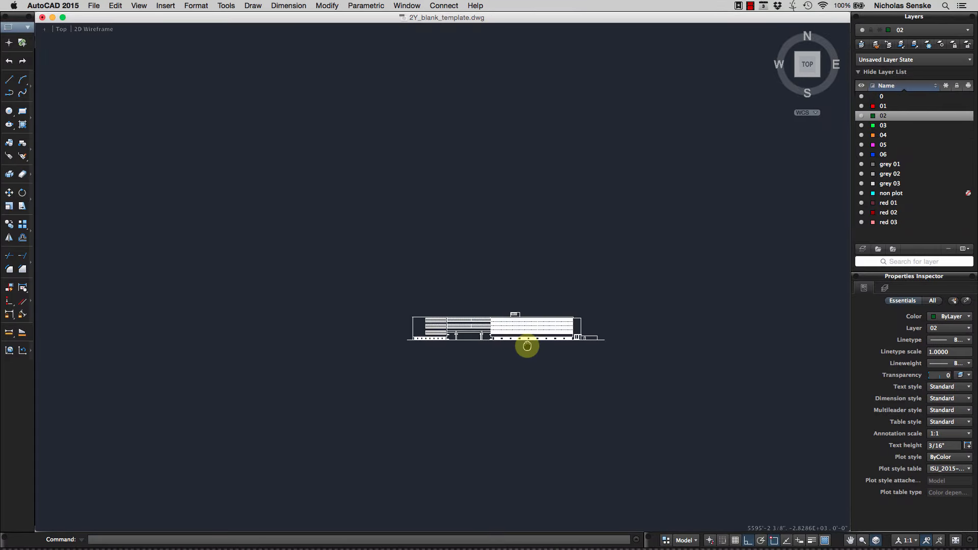
scroll(530, 356, "up", 3)
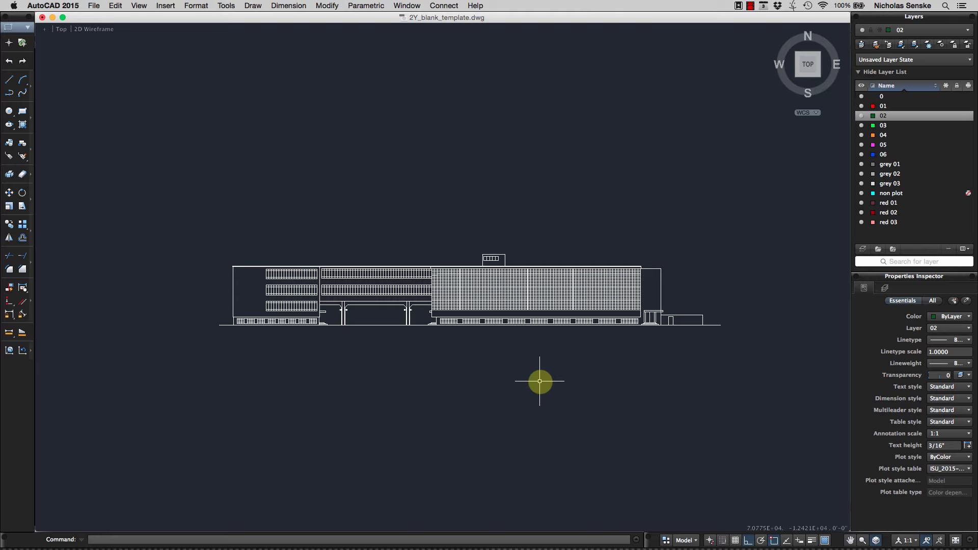
middle_click_drag(522, 374, 535, 345)
left_click(527, 252)
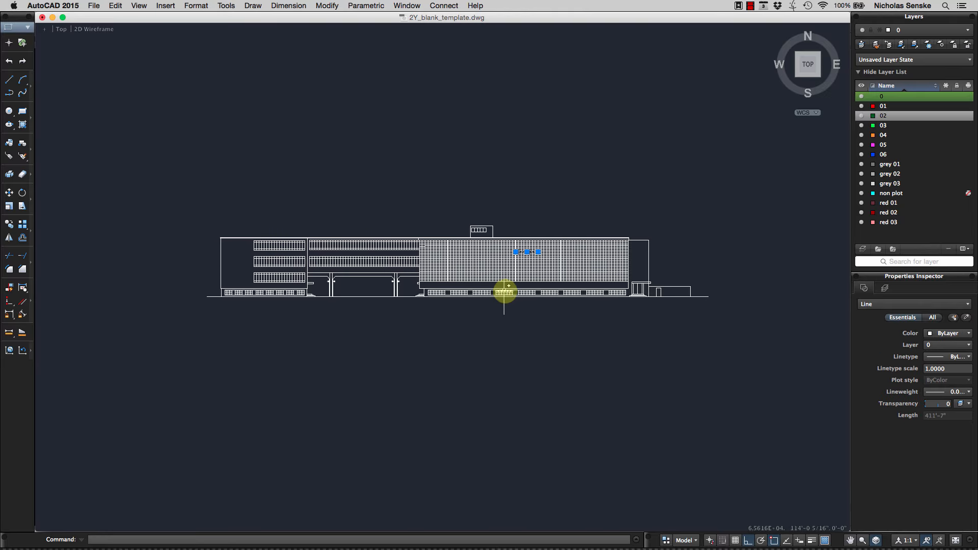
key("Escape")
left_click(572, 338)
key("Escape")
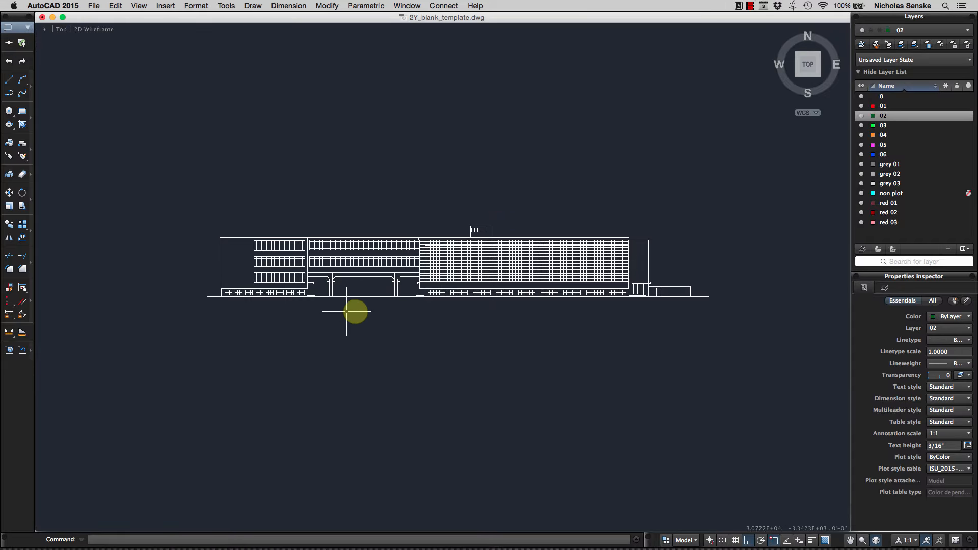
Lock layer 0, which holds the pasted elevation linework
scroll(354, 245, "up", 3)
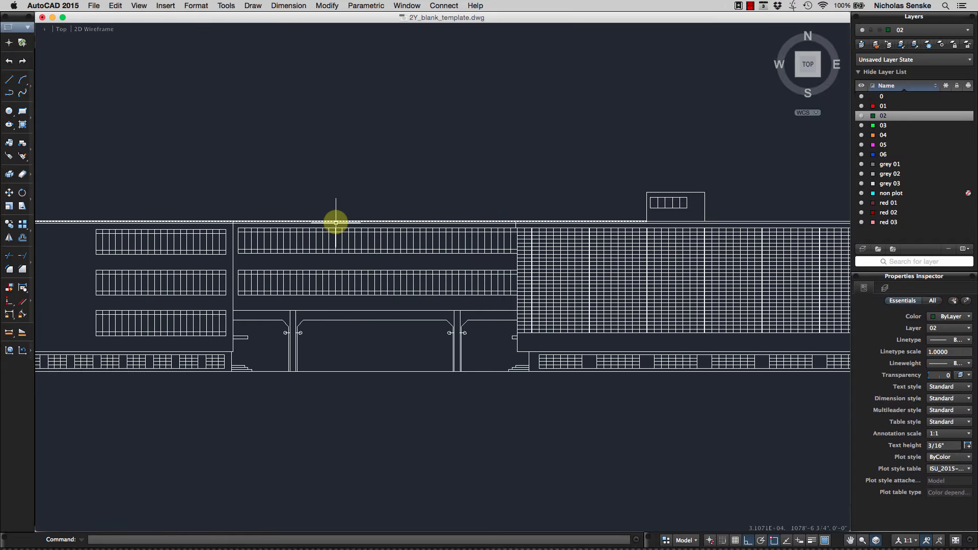
scroll(362, 392, "down", 2)
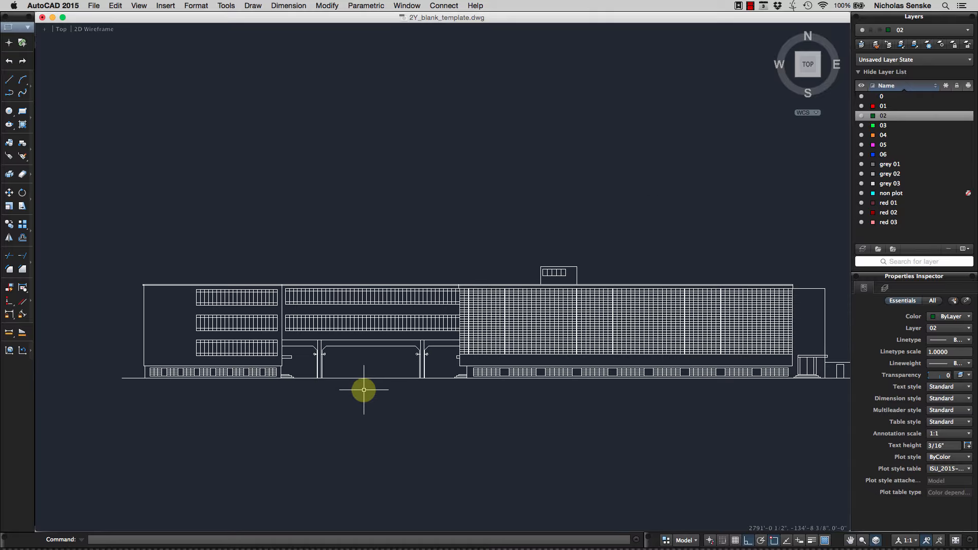
middle_click_drag(412, 436, 388, 392)
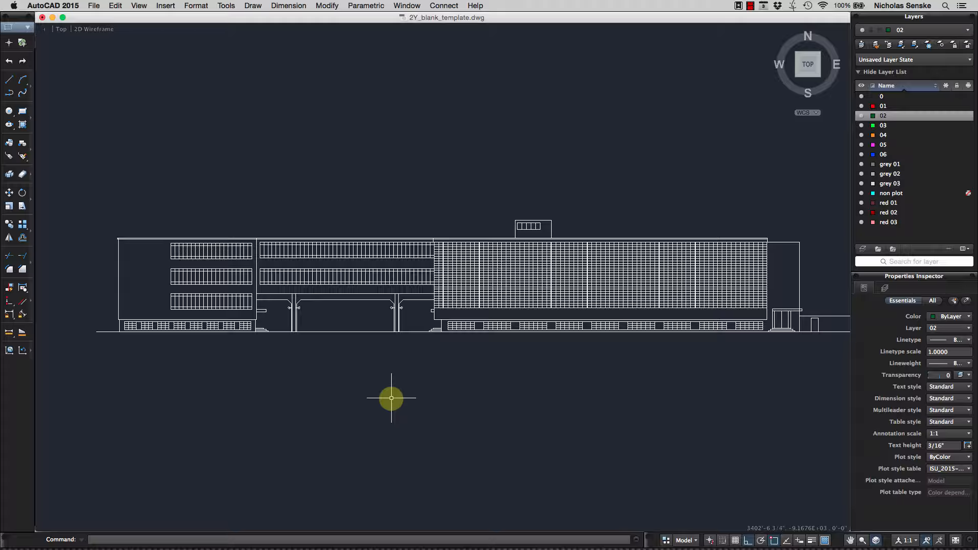
mouse_move(461, 395)
middle_mouse_down()
mouse_move(408, 381)
mouse_move(442, 358)
middle_mouse_up()
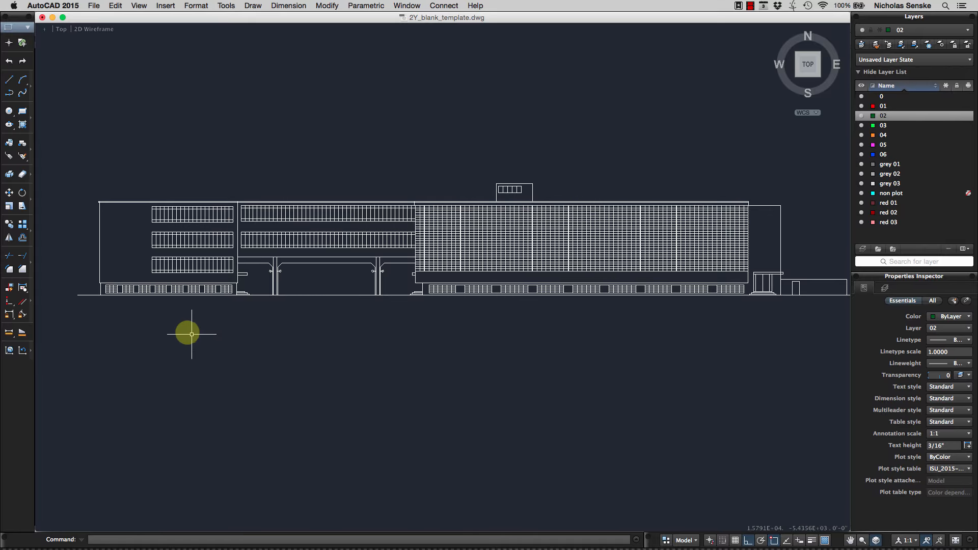
scroll(339, 349, "down", 3)
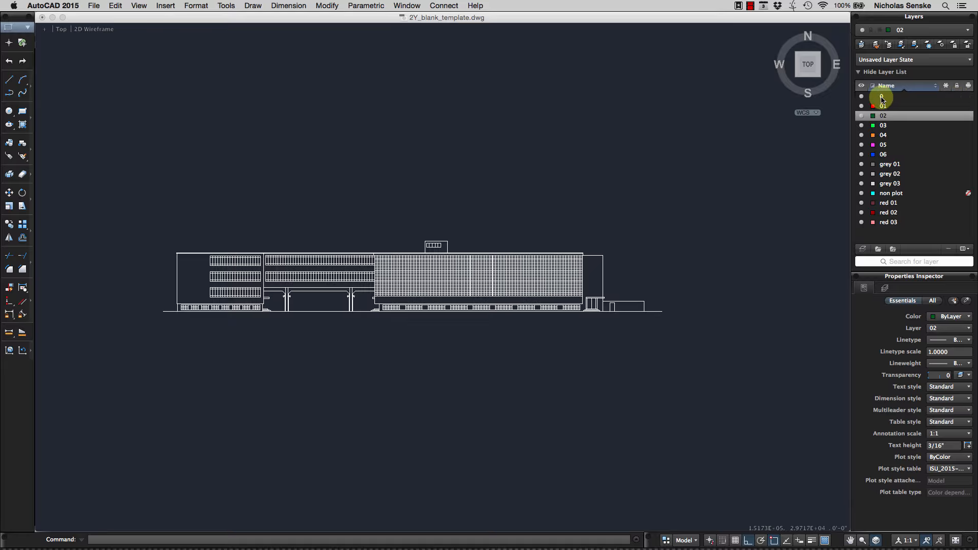
left_click(957, 97)
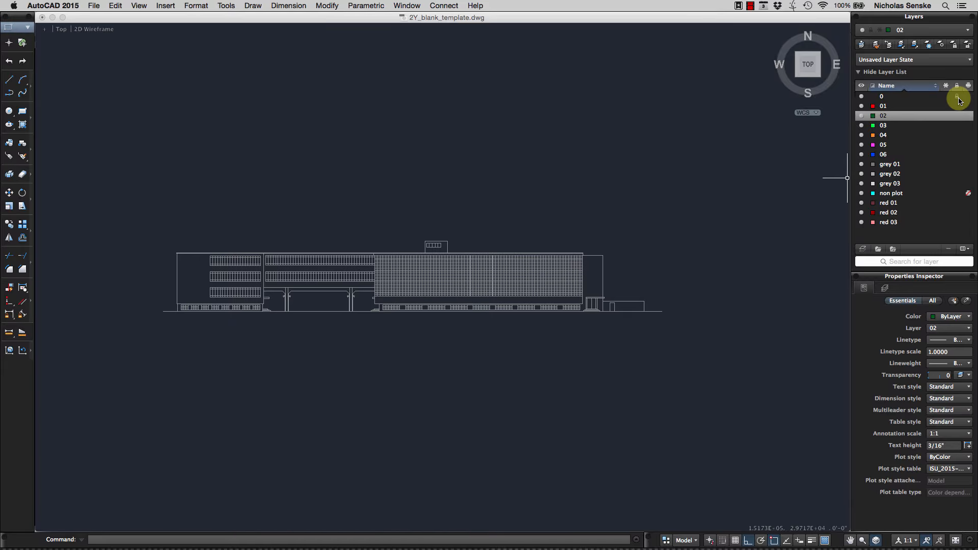
left_click(953, 100)
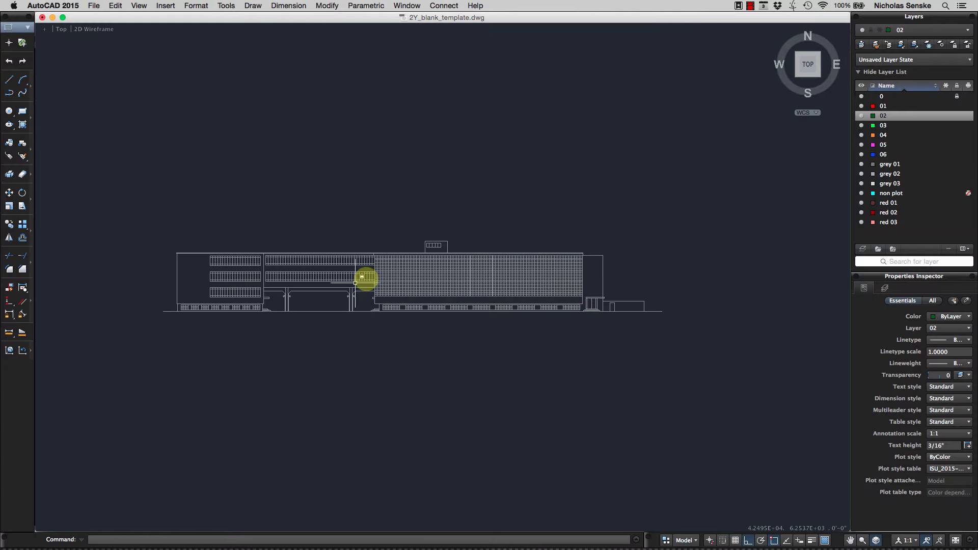
Test the layer lock with a crossing selection over part of the bridge section, and clear the selection
left_click(315, 332)
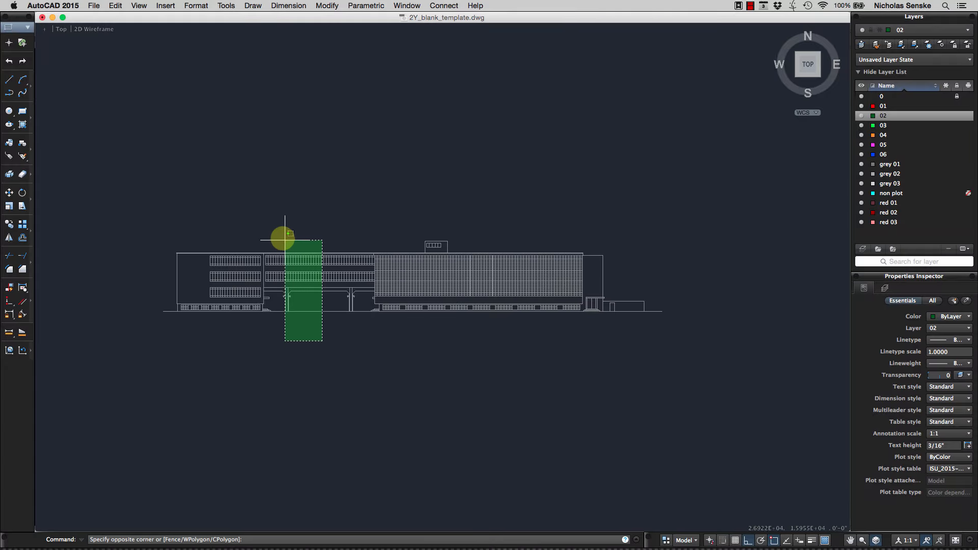
left_click(284, 236)
key("Escape")
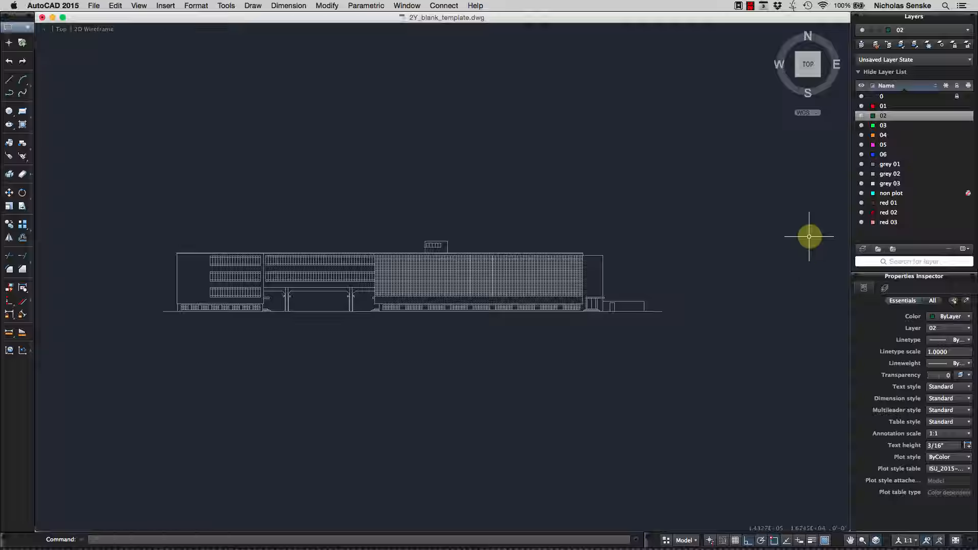
Make layer 06 the current layer
left_click(885, 156)
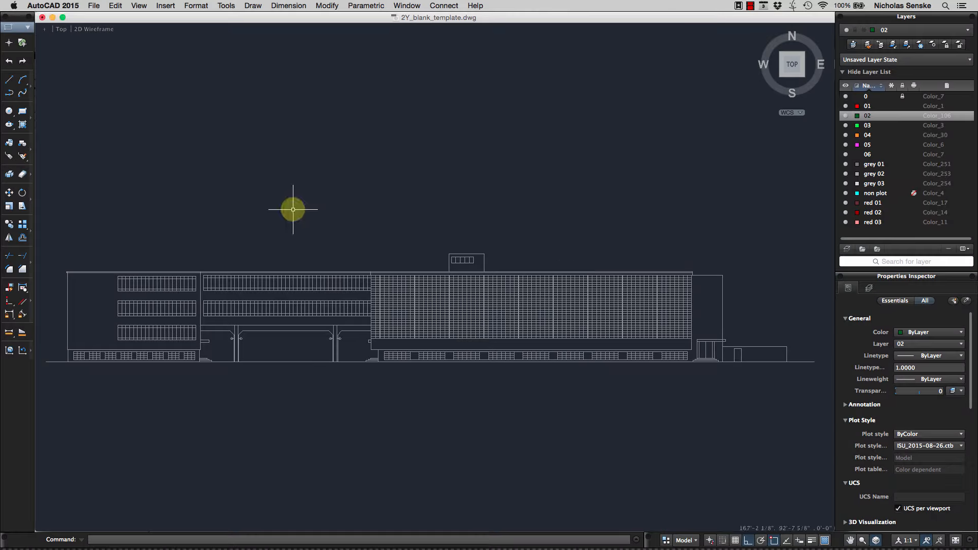
left_click(869, 155)
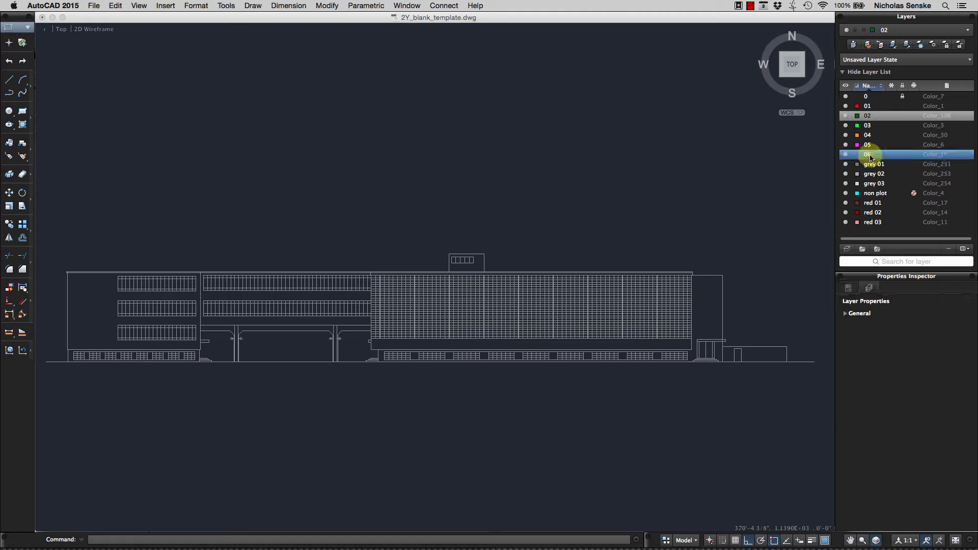
double_click(868, 155)
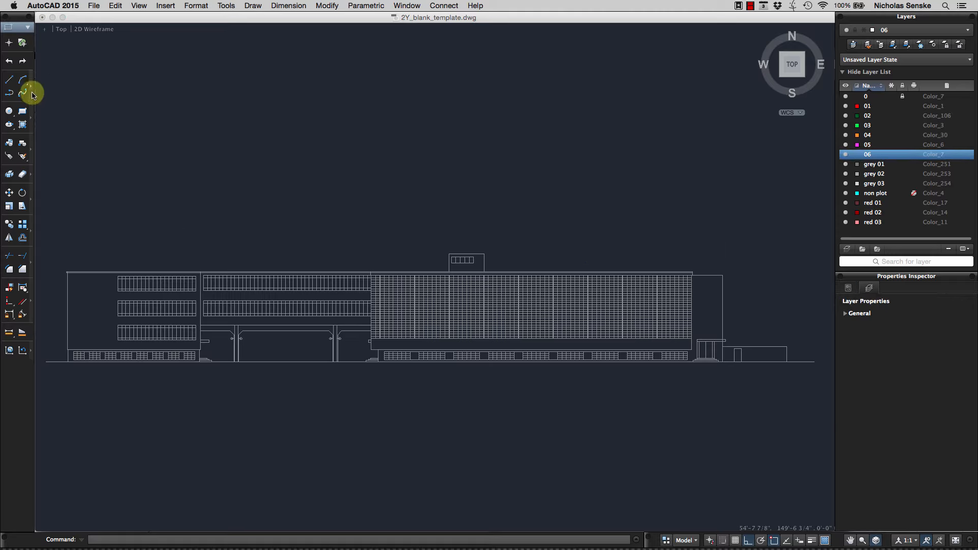
Trace the elevation's ground line on layer 06 with one line snapped from end to end, turning Ortho off
left_click(9, 79)
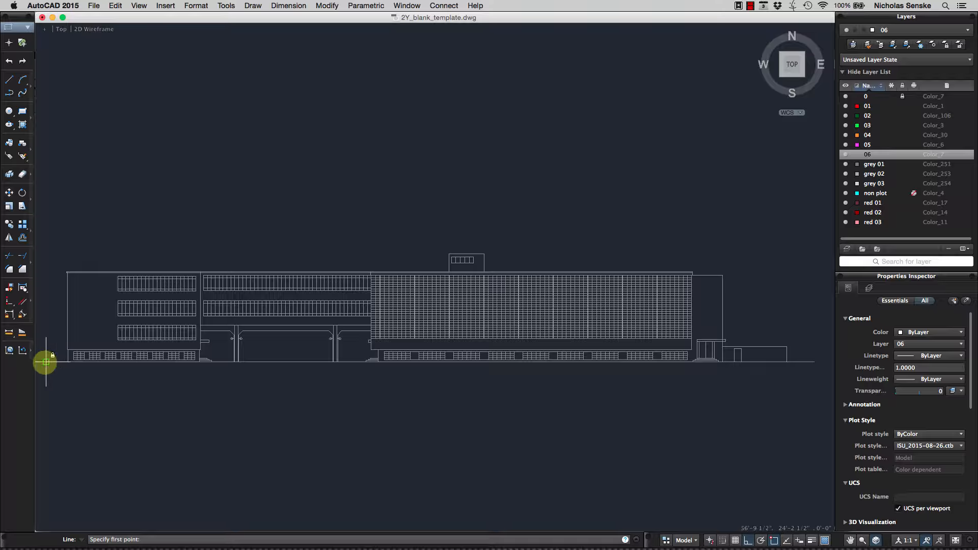
right_click(773, 540)
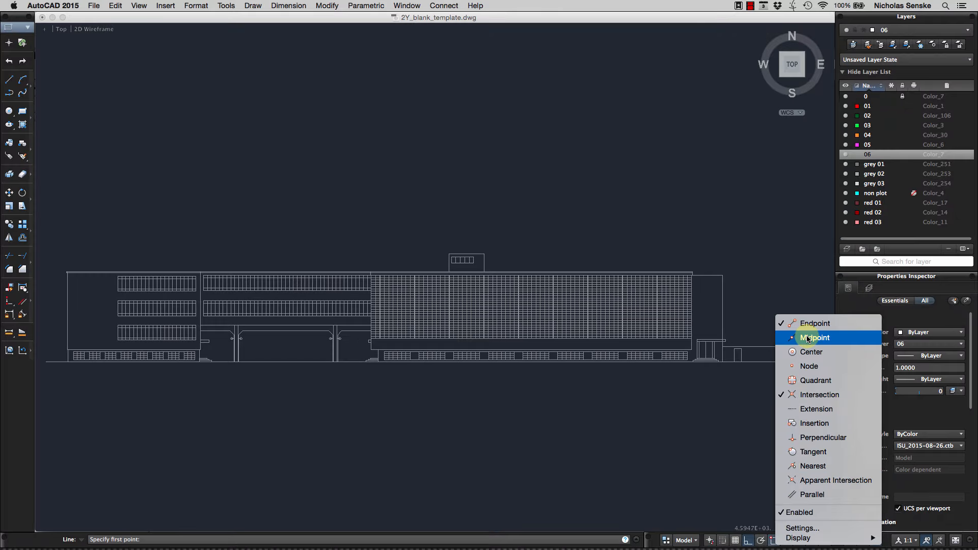
left_click(463, 201)
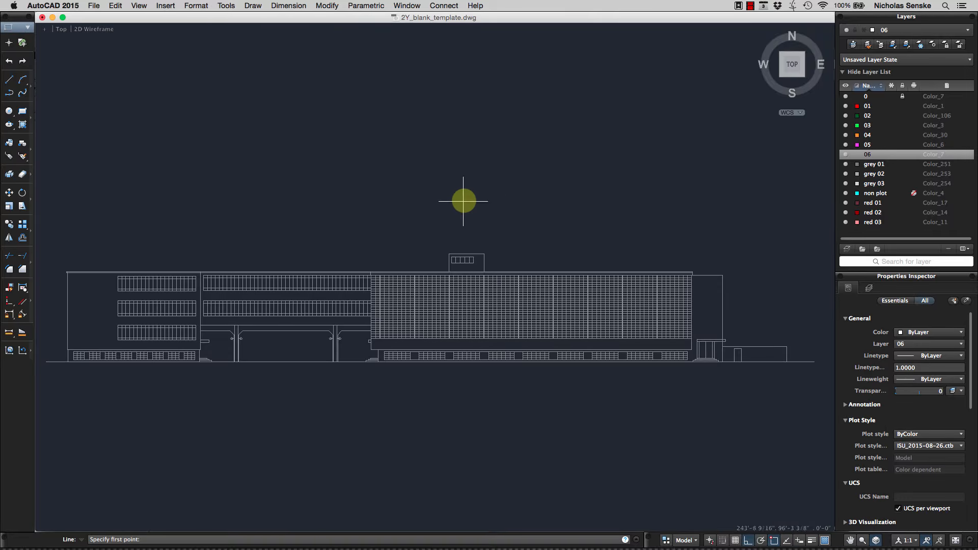
left_click(46, 361)
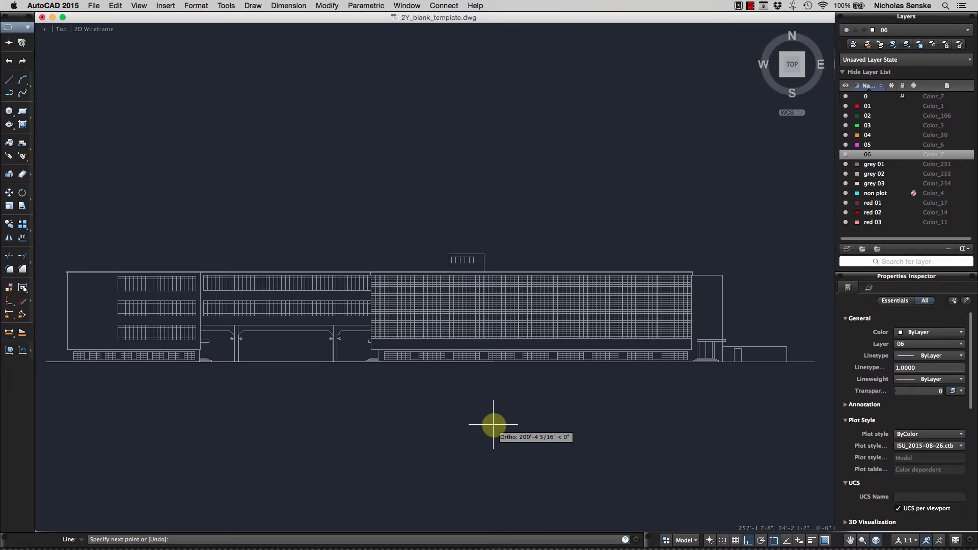
left_click(747, 542)
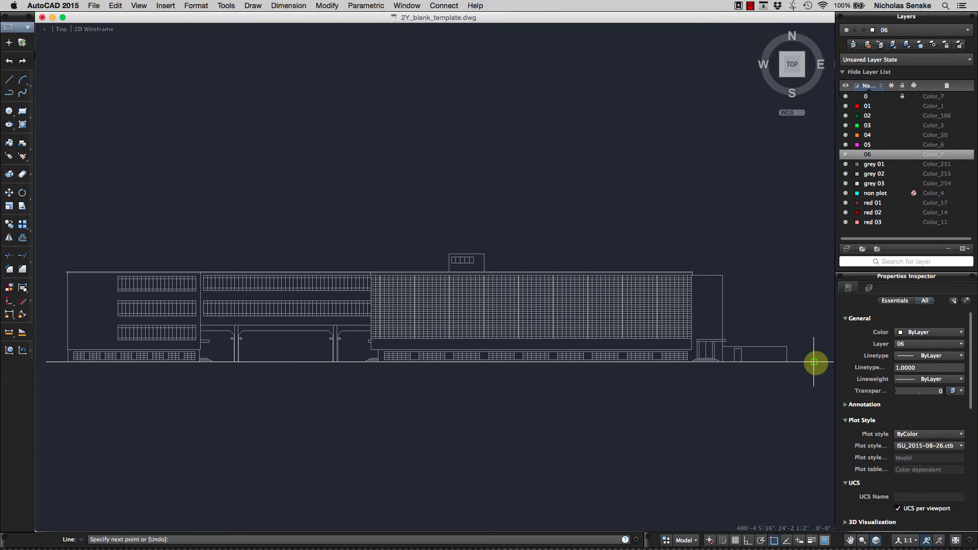
right_click(693, 403)
left_click(708, 407)
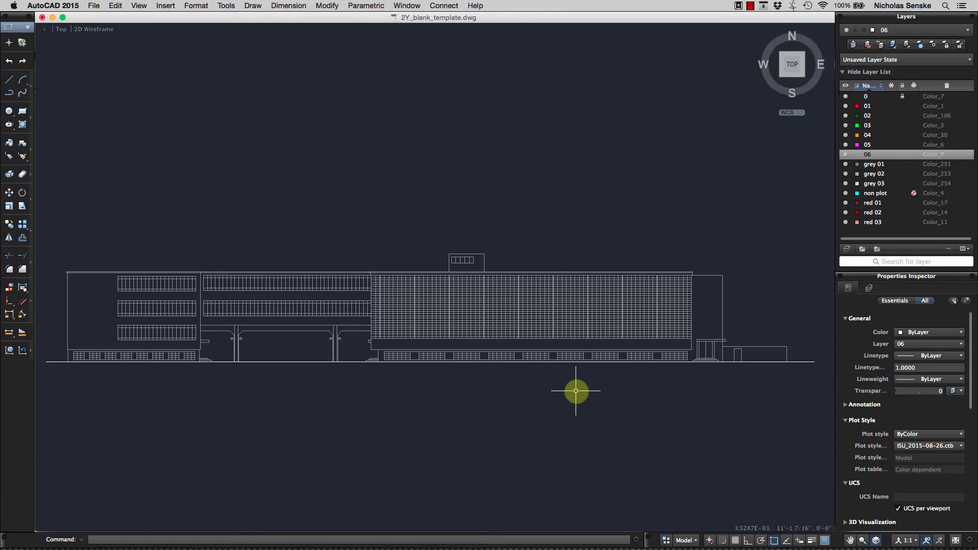
Switch from model space to the 11x17 paper layout
left_click(668, 541)
left_click(497, 133)
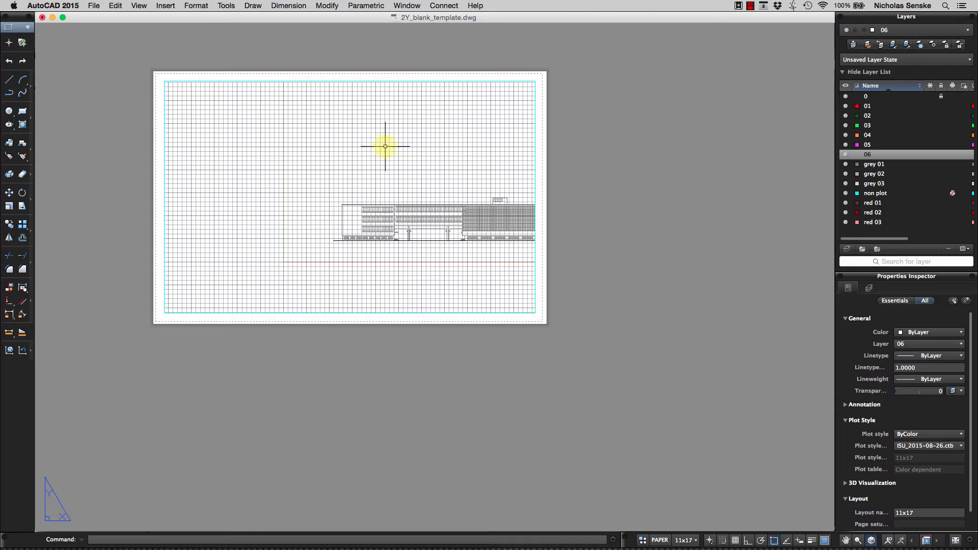
Center the whole elevation inside the 11x17 layout's viewport, and select the viewport frame from paper space
double_click(385, 146)
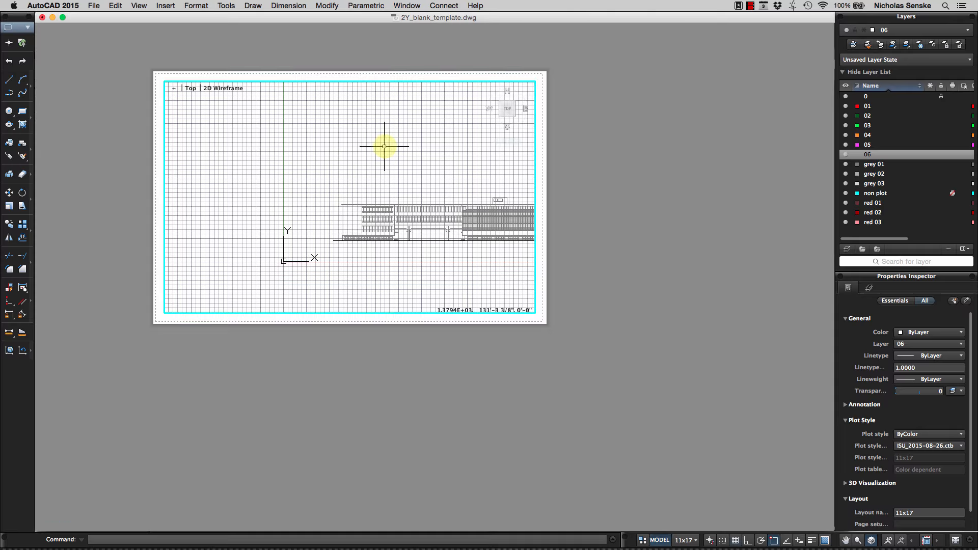
middle_click_drag(419, 170, 294, 158)
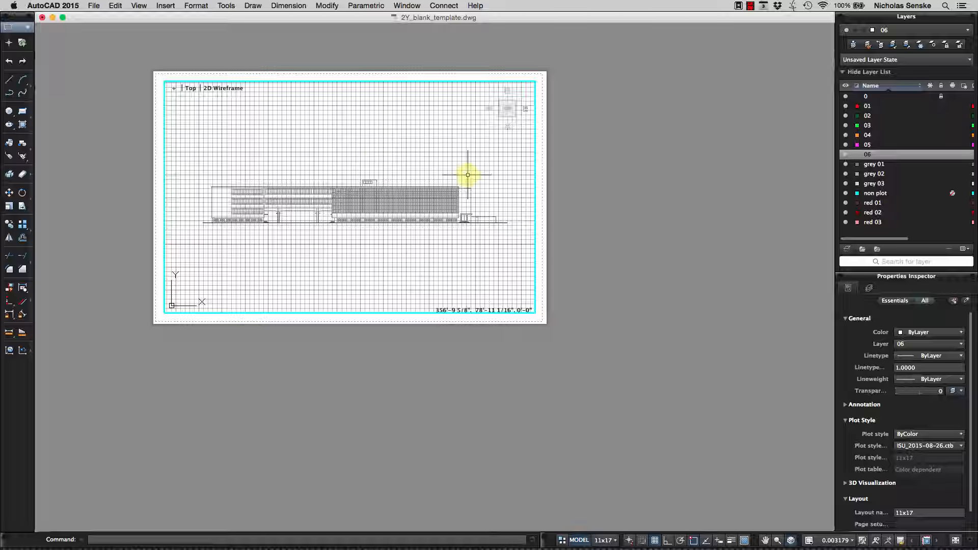
double_click(570, 182)
left_click(534, 181)
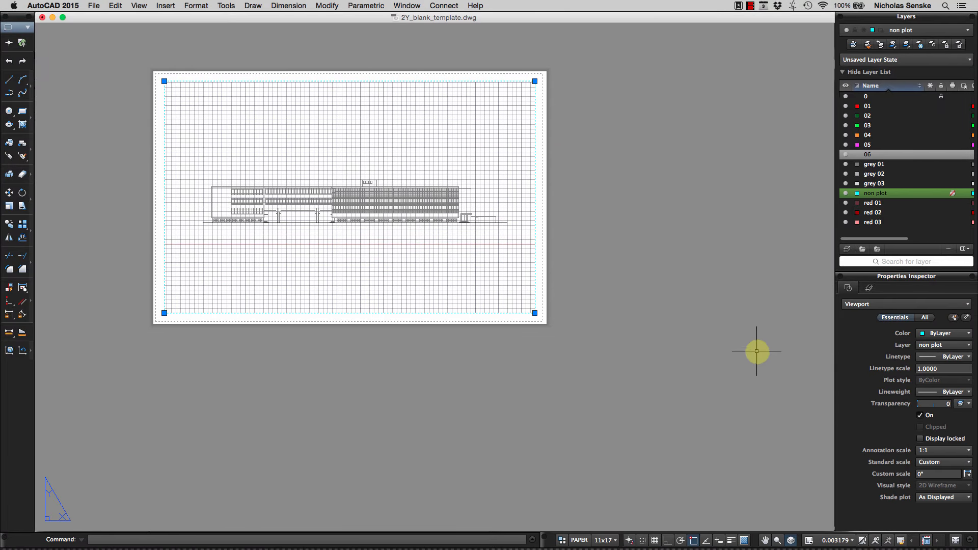
Try the viewport at standard scales of 1/8", 1/16" and 1/32" = 1'-0"
left_click(919, 462)
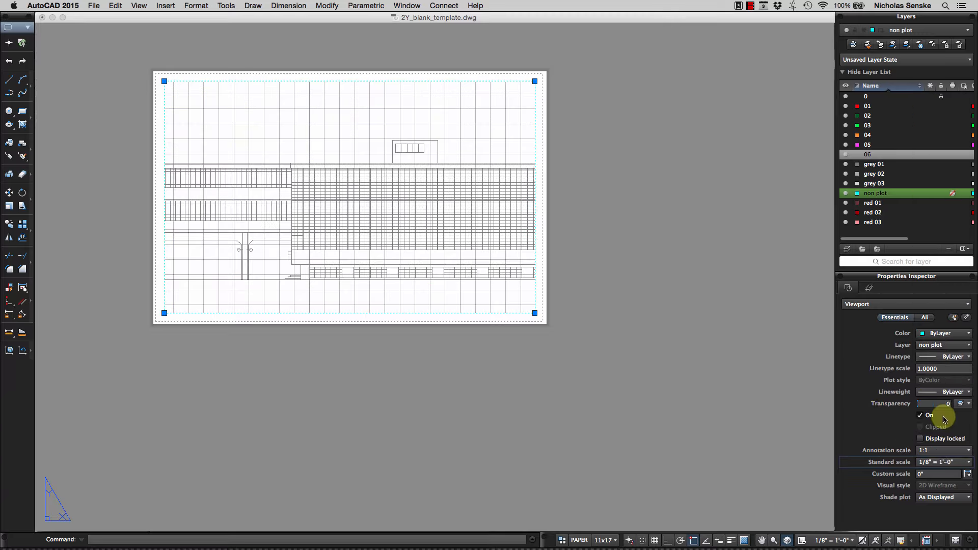
left_click(935, 462)
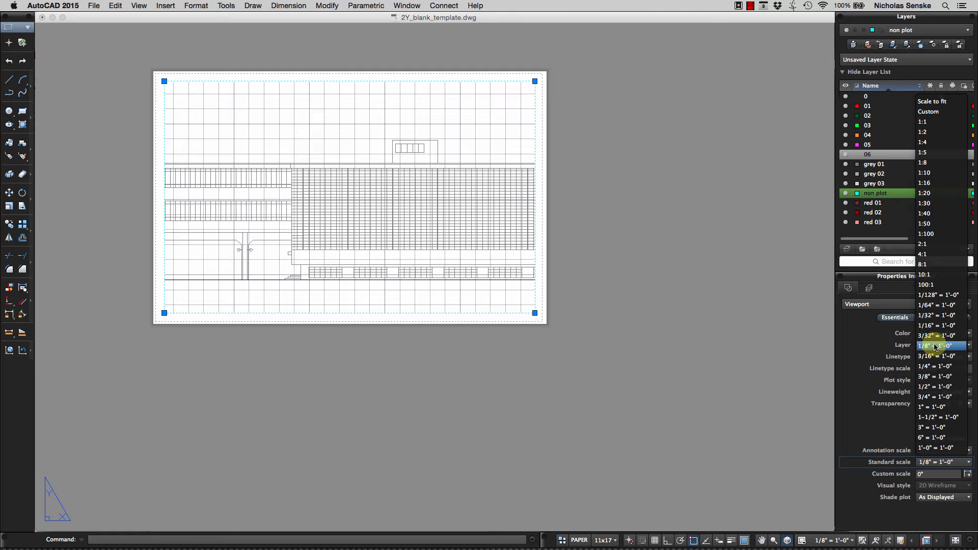
left_click(936, 325)
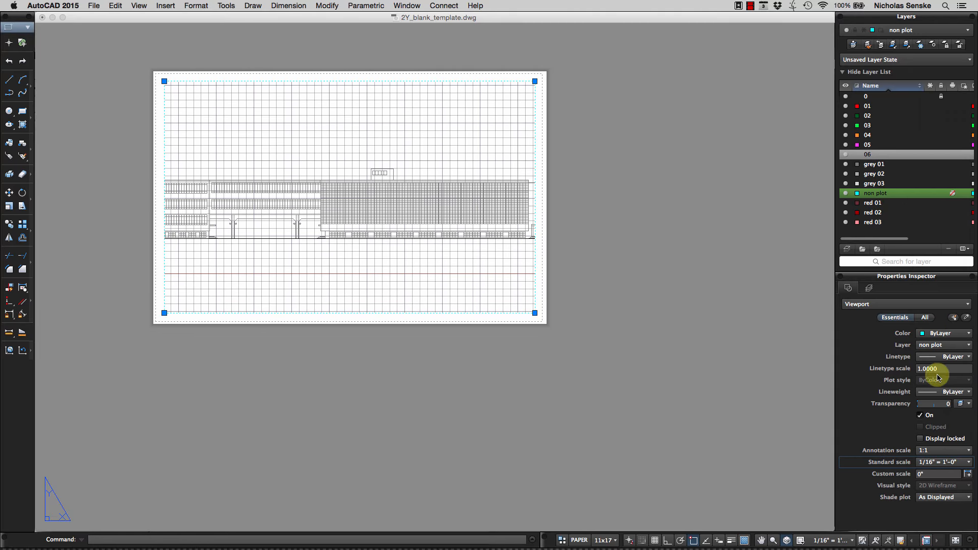
left_click(935, 462)
left_click(946, 317)
Set the viewport's standard scale to 1/16" = 1'-0" and shift the elevation inside it to show the building's left end
left_click(935, 462)
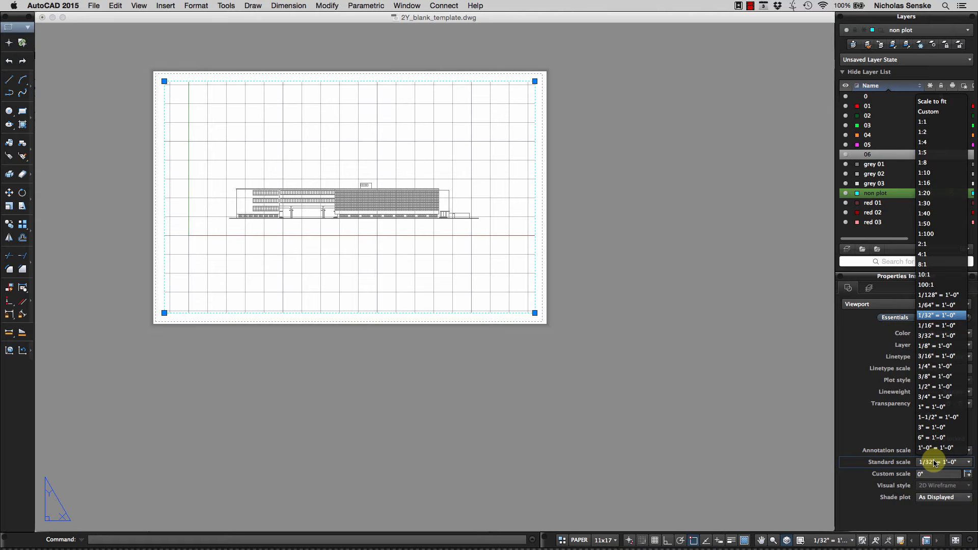
left_click(932, 326)
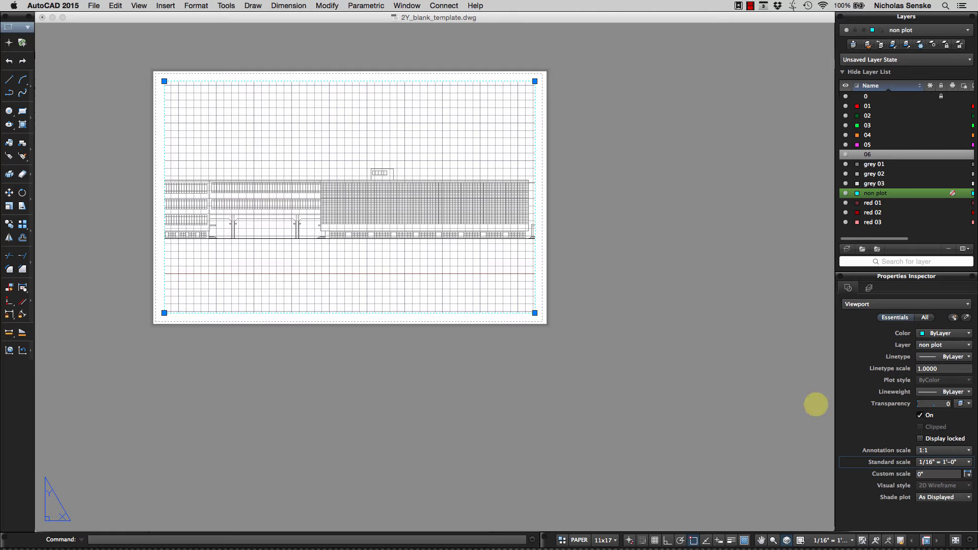
left_click(596, 327)
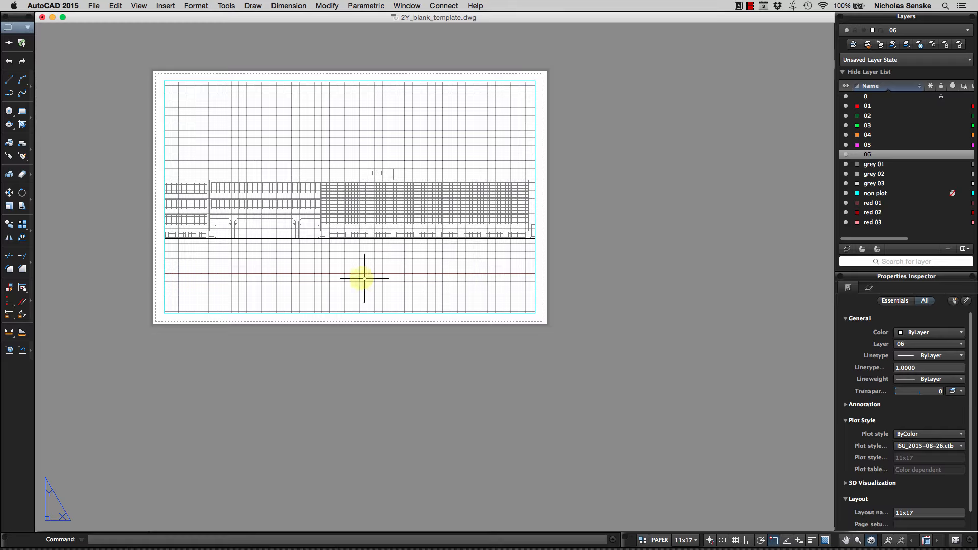
double_click(320, 265)
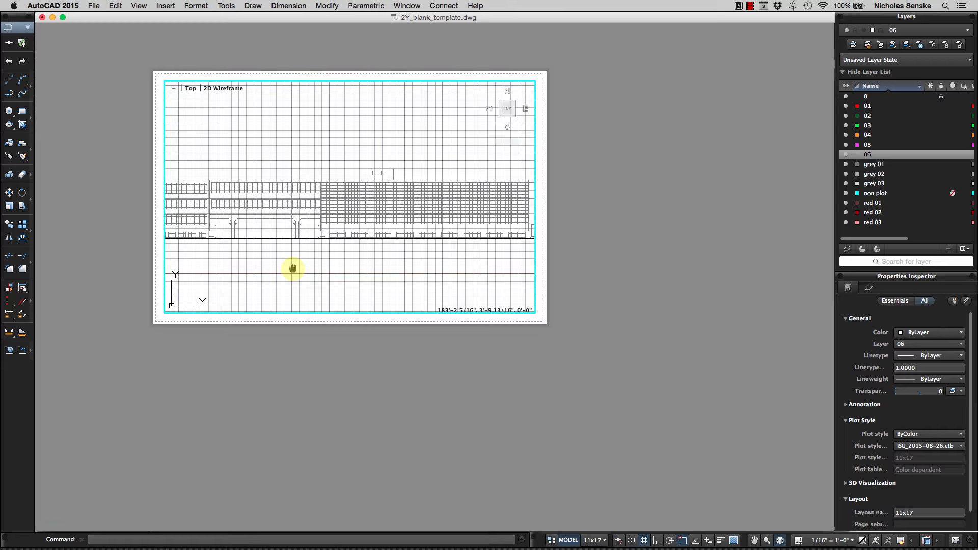
mouse_move(290, 268)
middle_mouse_down()
mouse_move(384, 268)
mouse_move(377, 255)
middle_mouse_up()
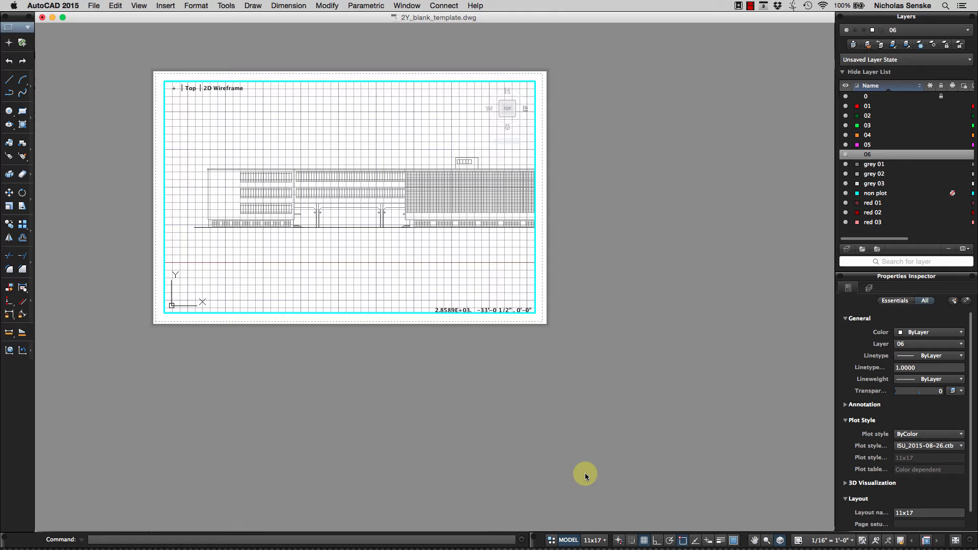
Duplicate the 11x17 layout as 11x17 (2) and open the copy
left_click(562, 543)
right_click(513, 129)
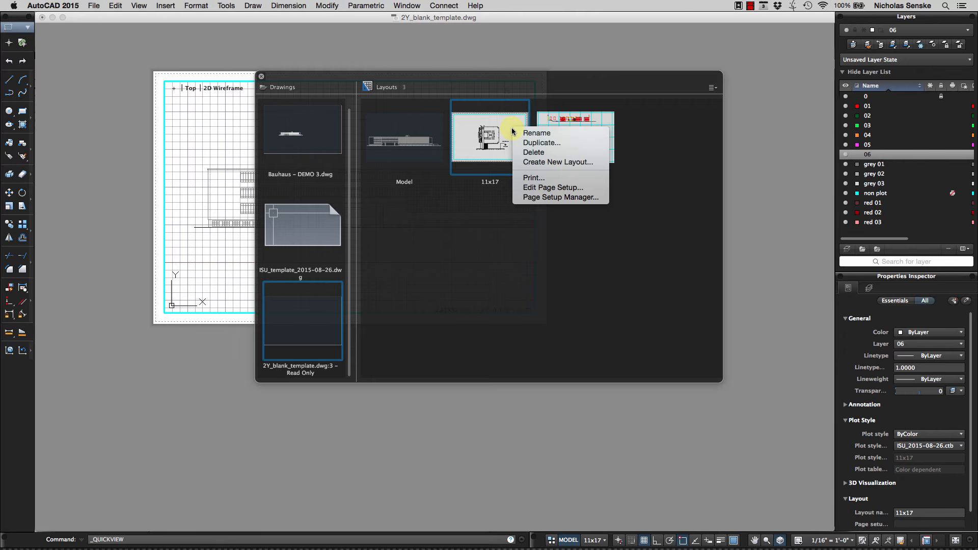
left_click(534, 143)
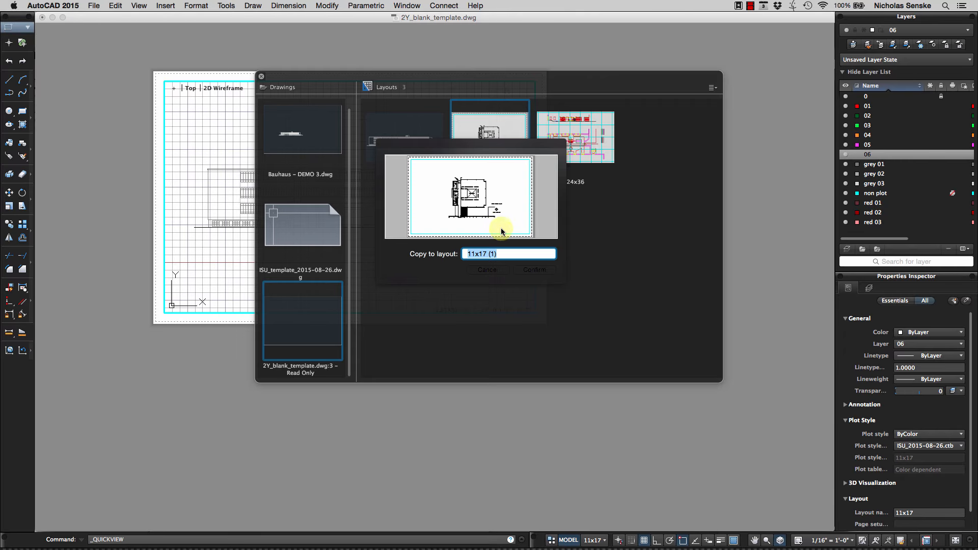
left_click(497, 254)
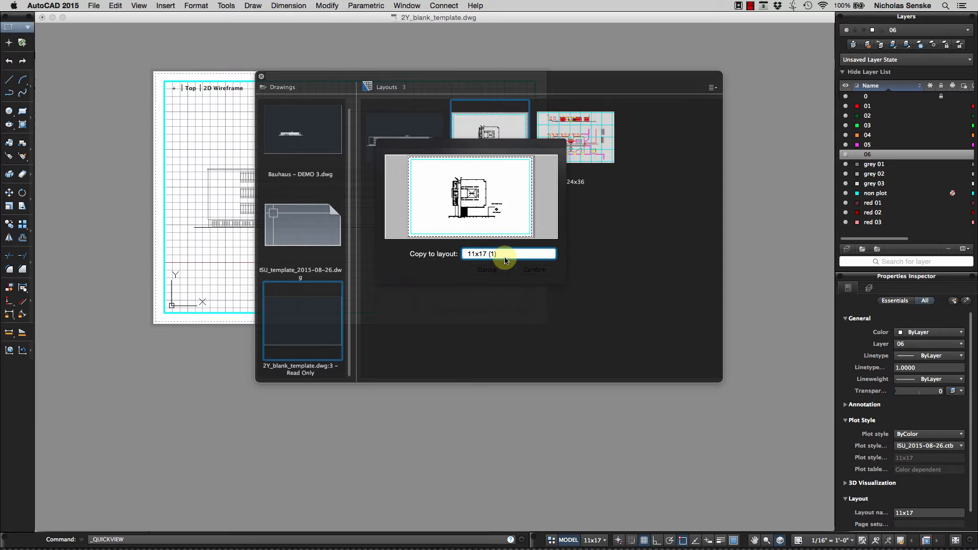
left_click(535, 268)
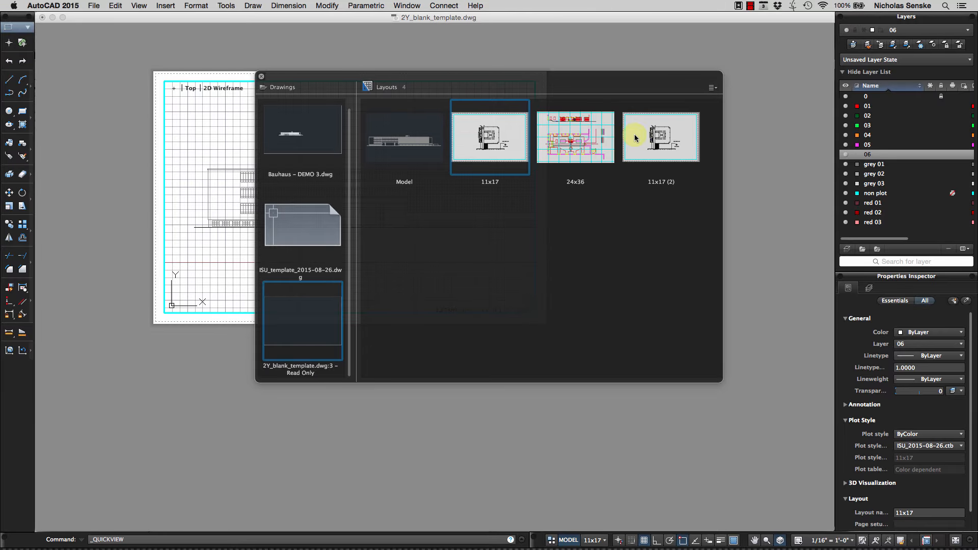
left_click(643, 133)
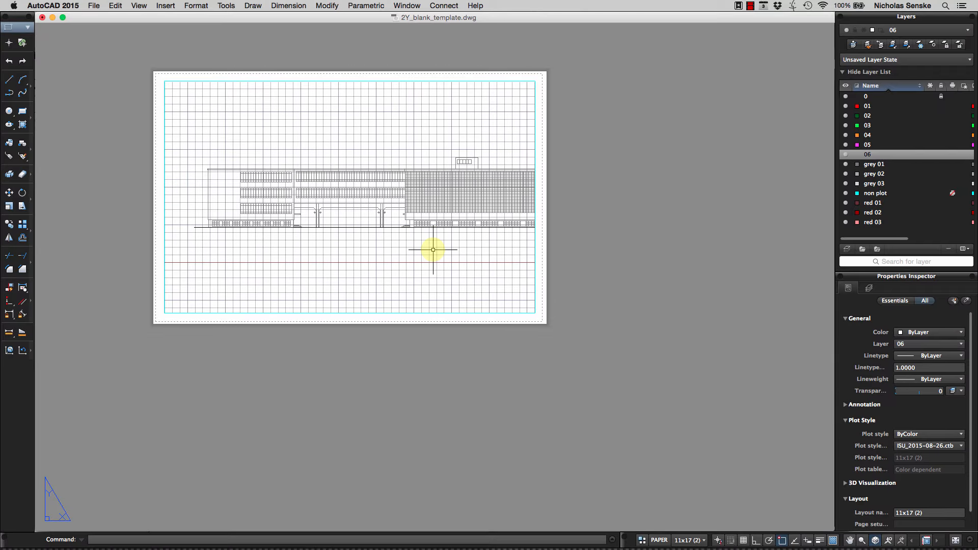
Reposition the elevation inside the copied layout's viewport to show the building's right end, and return to paper space
middle_click_drag(432, 249, 241, 242)
double_click(432, 250)
key("super+z")
scroll(340, 245, "down", 3)
scroll(339, 245, "up", 3)
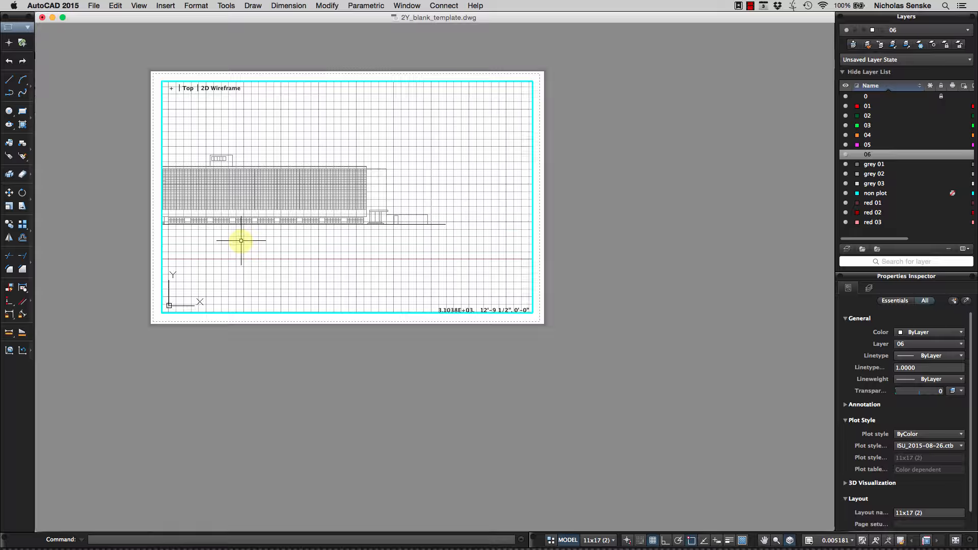
double_click(609, 224)
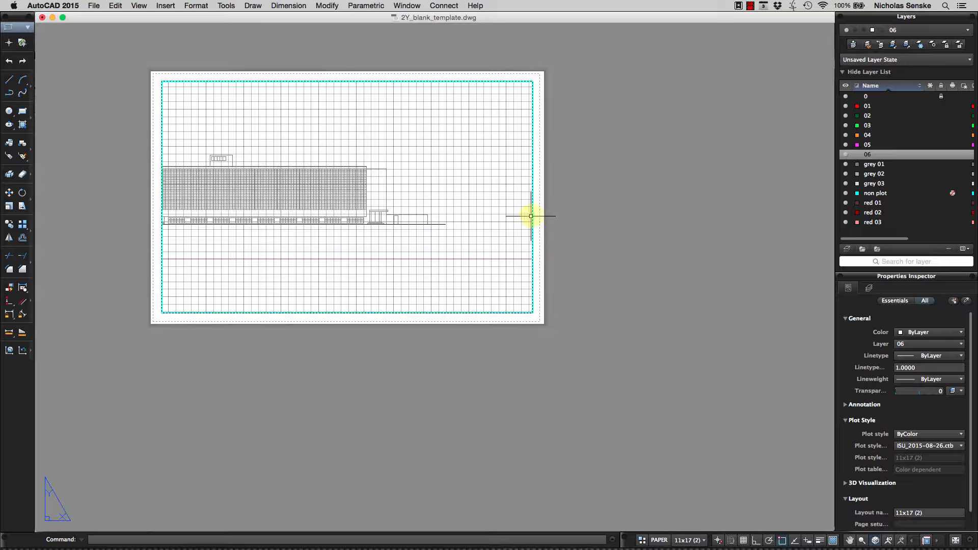
middle_click_drag(399, 235, 450, 254)
double_click(405, 241)
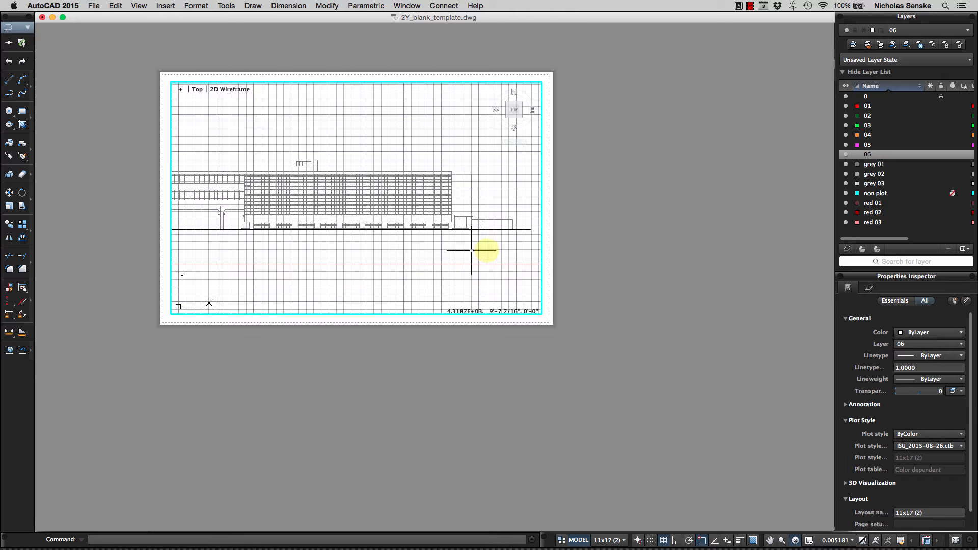
double_click(567, 245)
Set the copied layout's viewport to a standard scale of 1/16" = 1'-0" and clear the selection
left_click(541, 243)
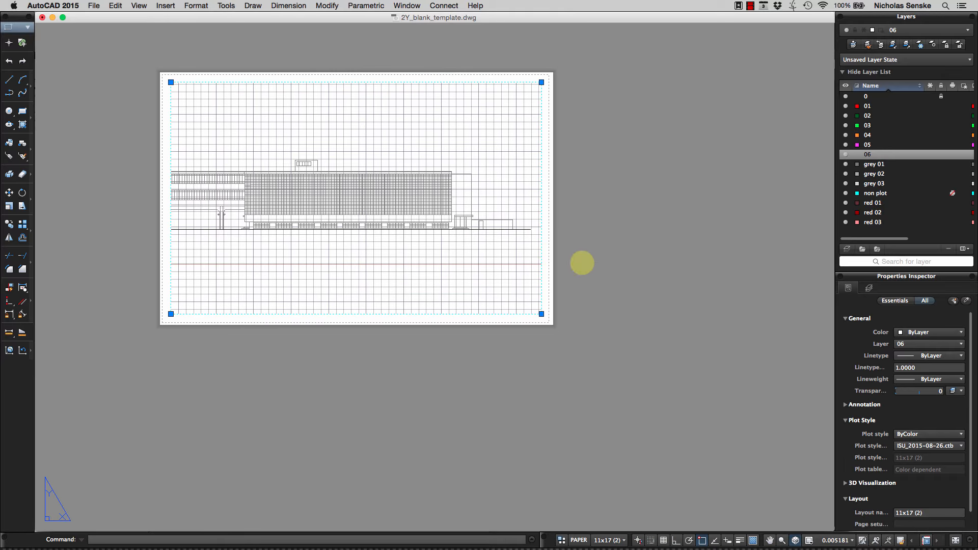
left_click(942, 461)
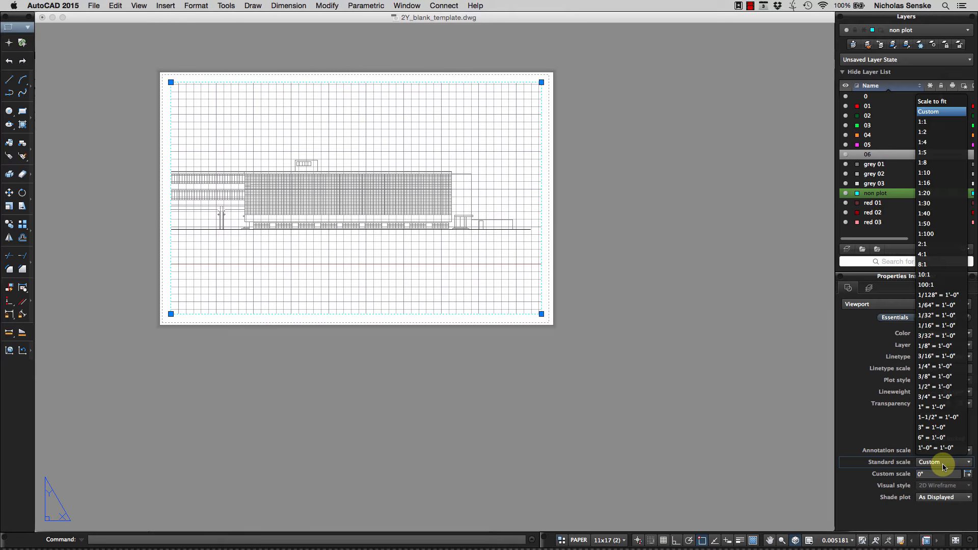
left_click(940, 325)
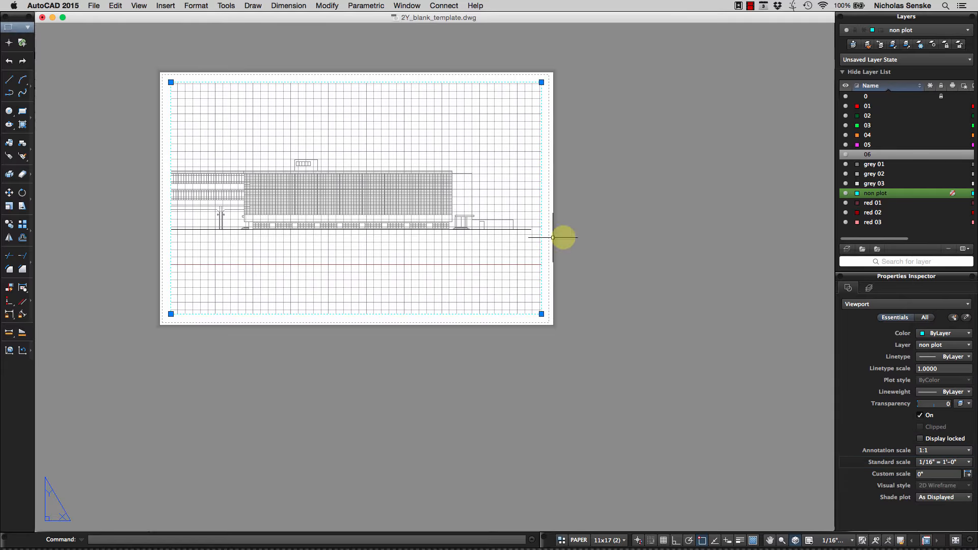
left_click(599, 233)
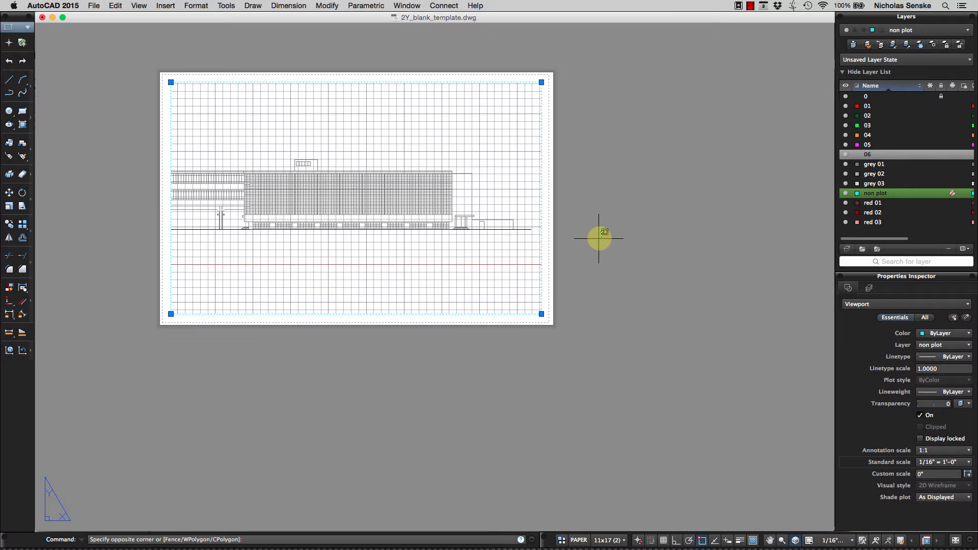
key("Escape")
key("Escape")
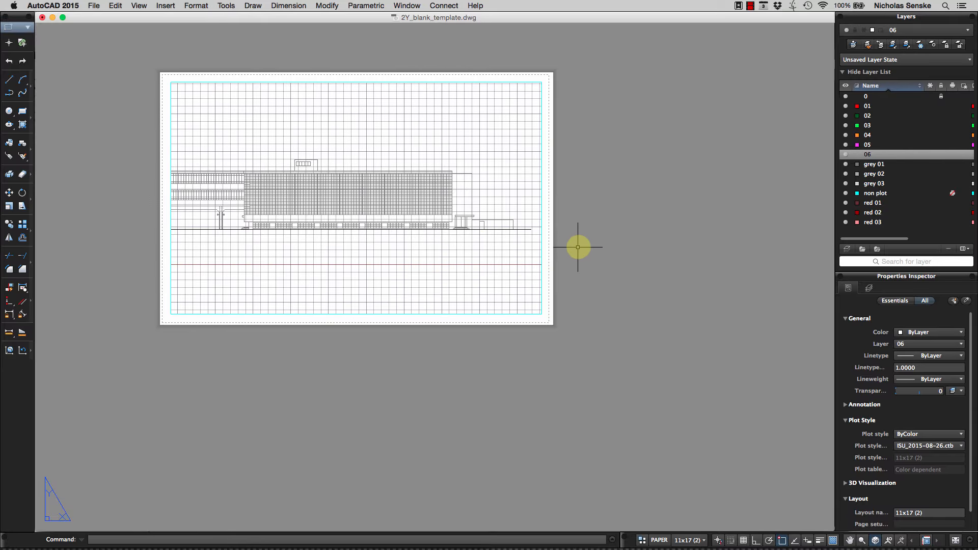
Start the Plot command for the 11x17 (2) layout and dismiss the plotter configuration warning
middle_click_drag(430, 342, 469, 353)
type("pl")
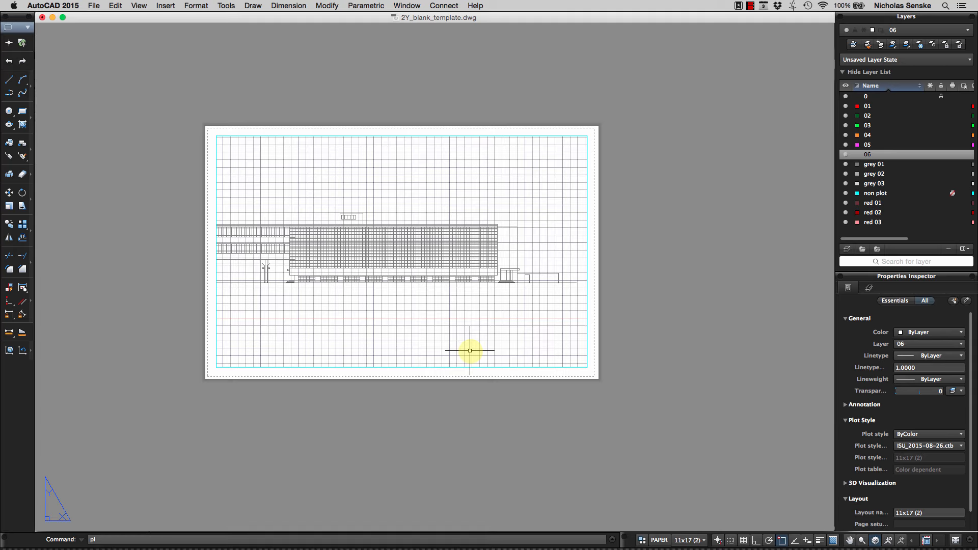
type("ot")
key("Return")
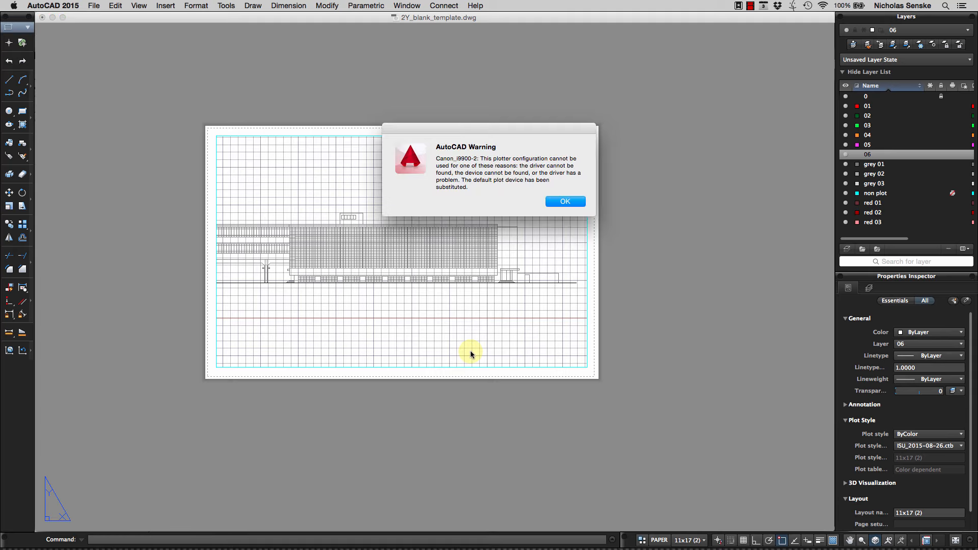
left_click(552, 198)
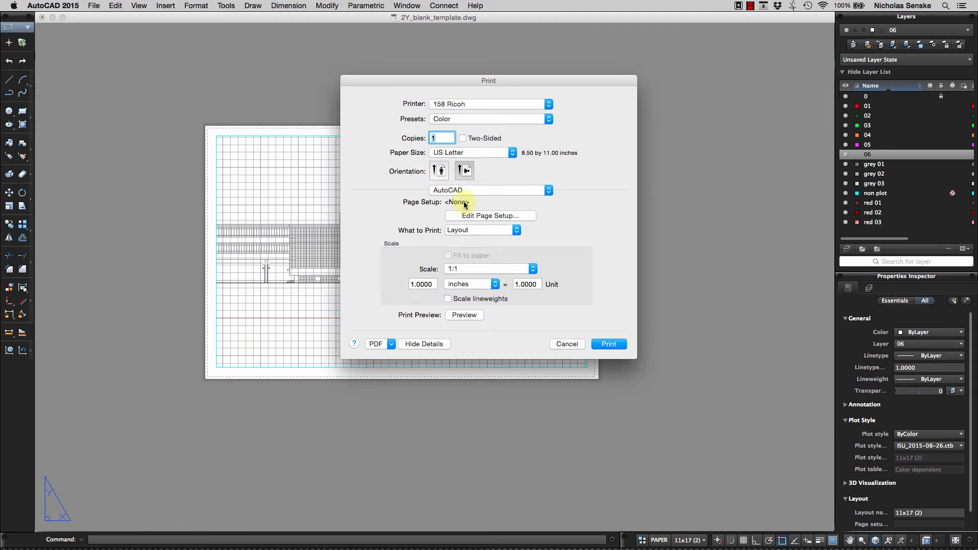
Edit the page setup to use the ISU_2015-08-30.ctb plot style table and 11x17 paper
left_click(464, 214)
left_click(615, 92)
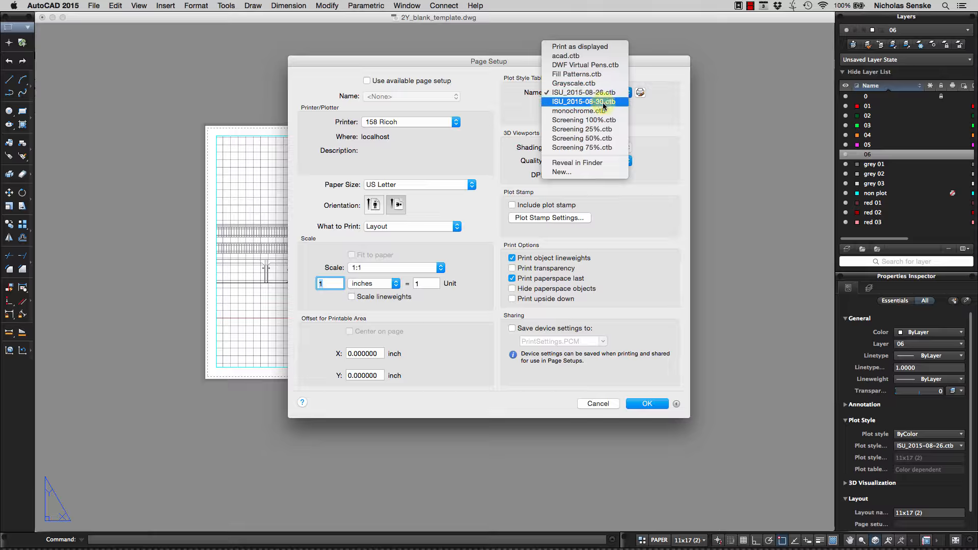
left_click(603, 102)
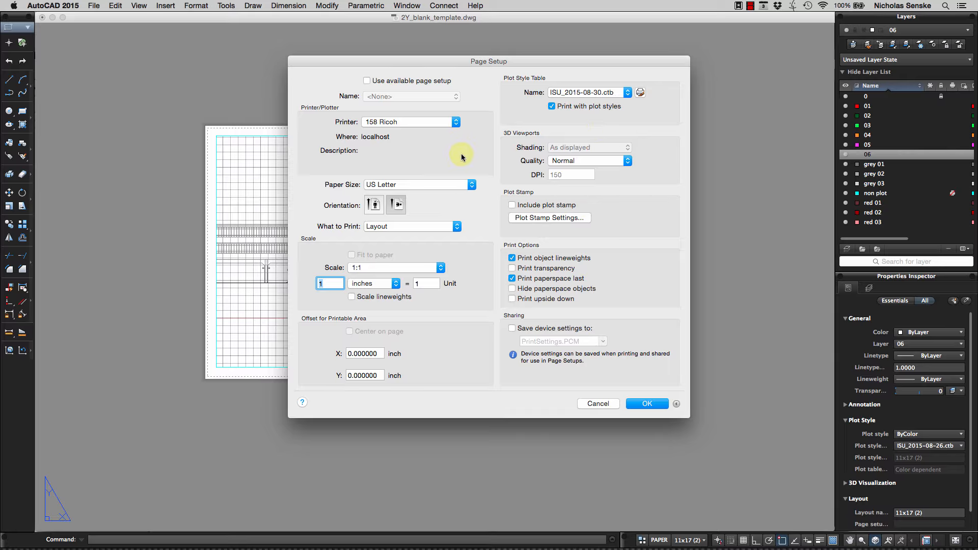
left_click(395, 186)
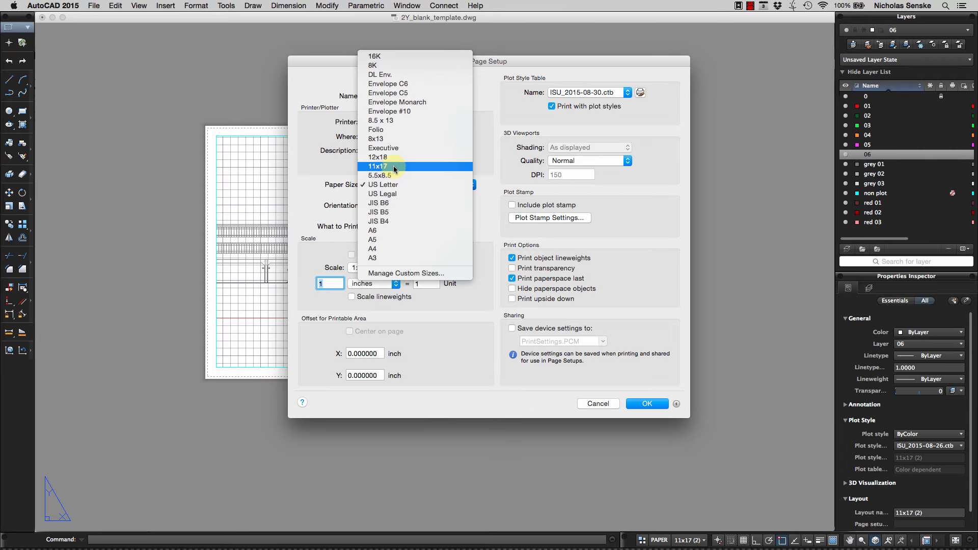
left_click(393, 166)
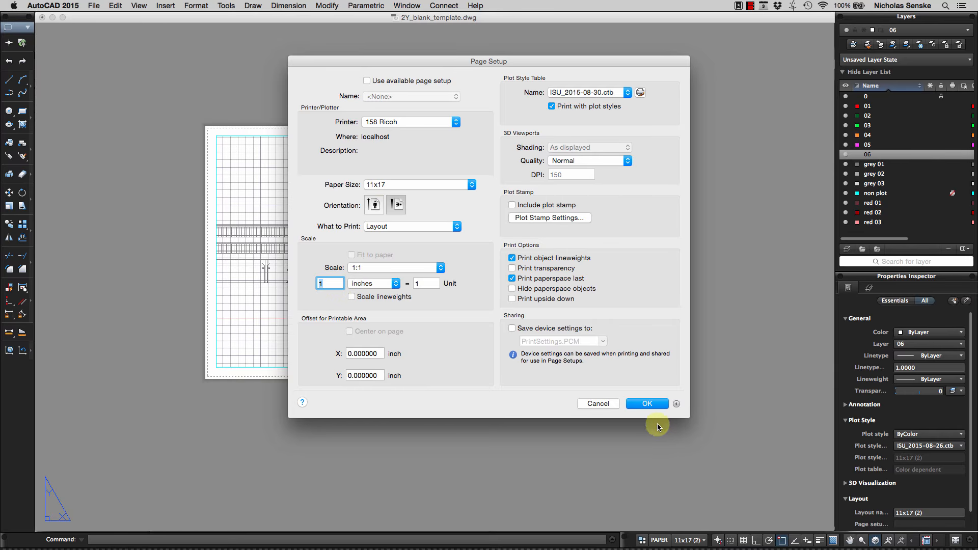
left_click(648, 404)
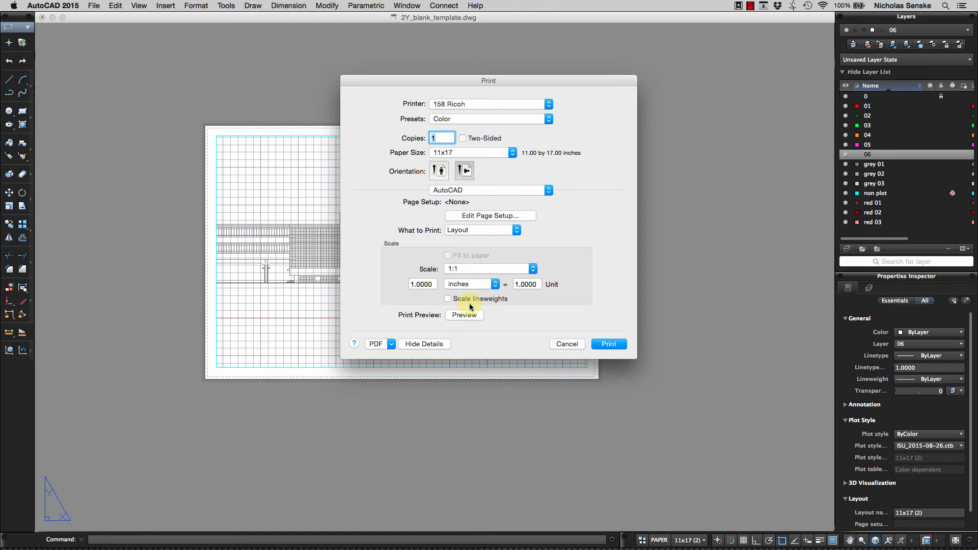
Preview the print of the layout and enlarge the PDF preview to examine the plotted lineweights
left_click(465, 315)
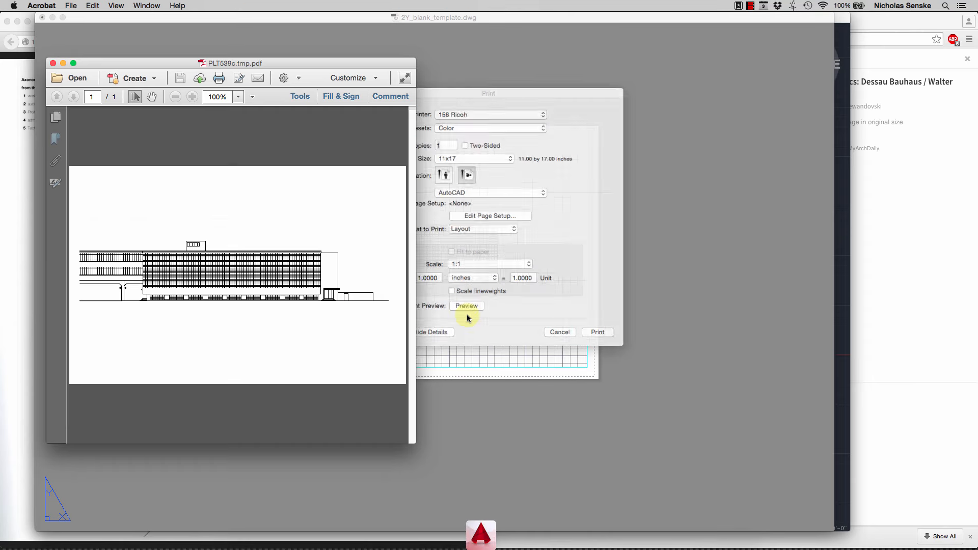
left_click_drag(294, 63, 397, 57)
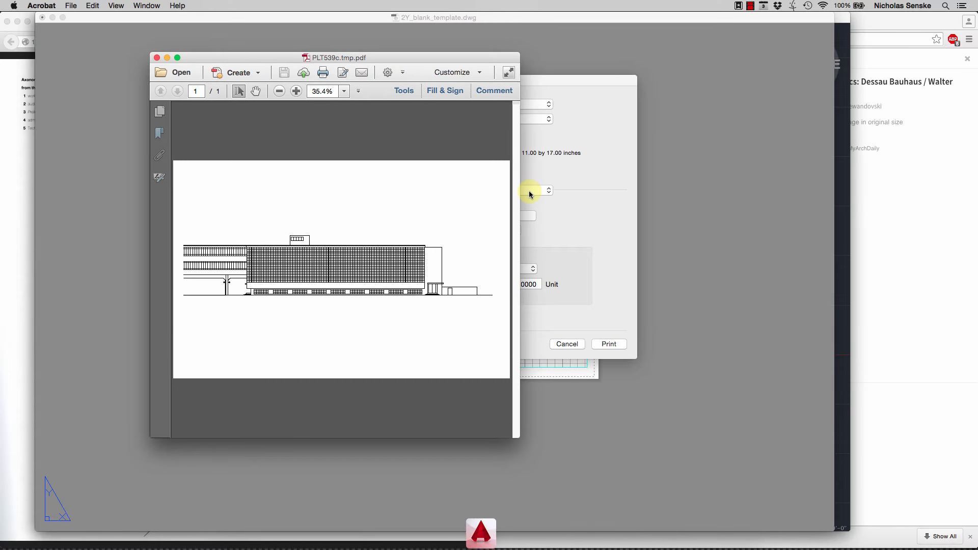
left_click(177, 58)
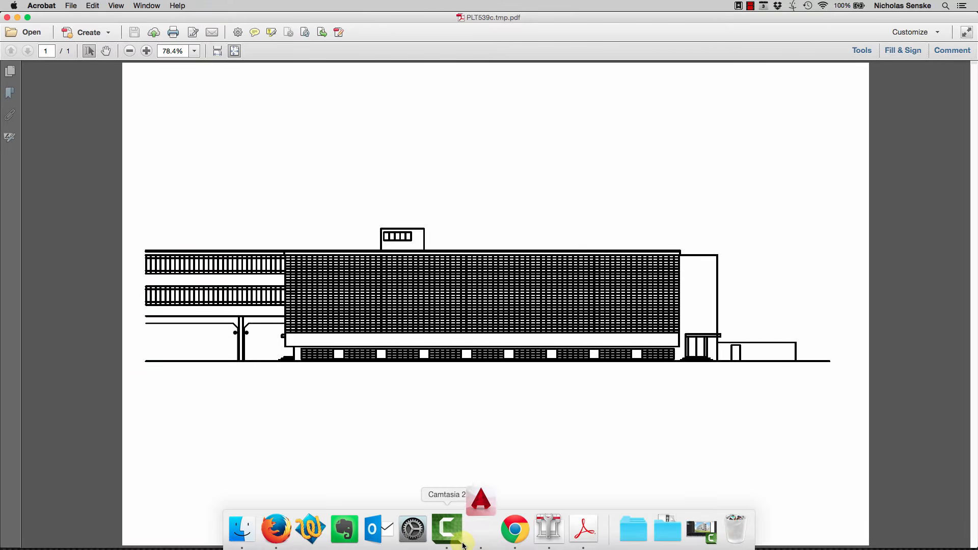
Return to AutoCAD, cancel printing of the 11x17 (2) layout, and switch to model space
left_click(481, 530)
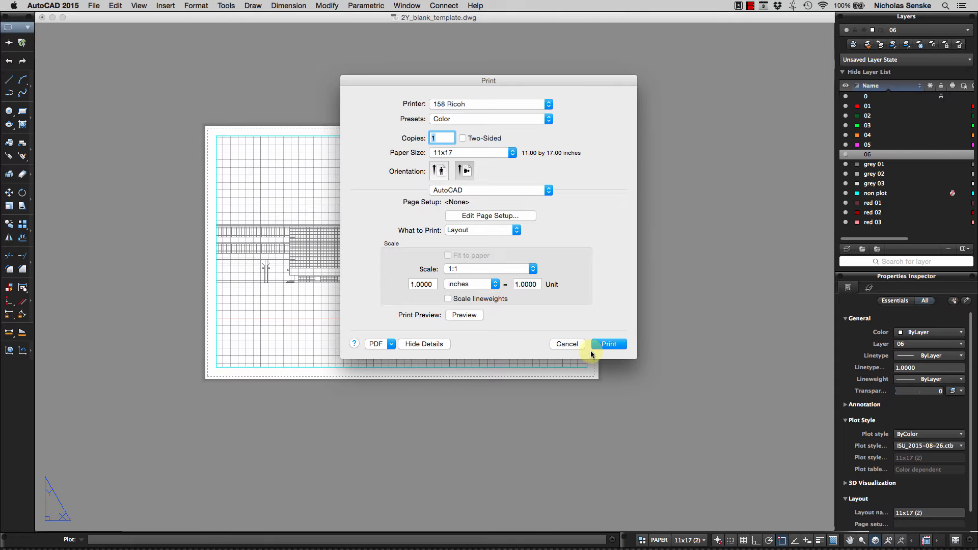
left_click(565, 344)
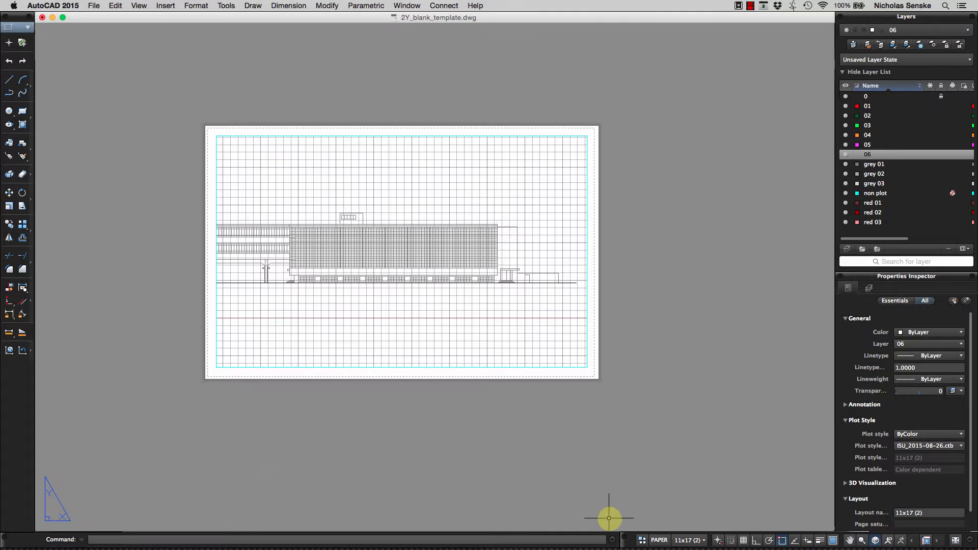
left_click(642, 540)
left_click(403, 130)
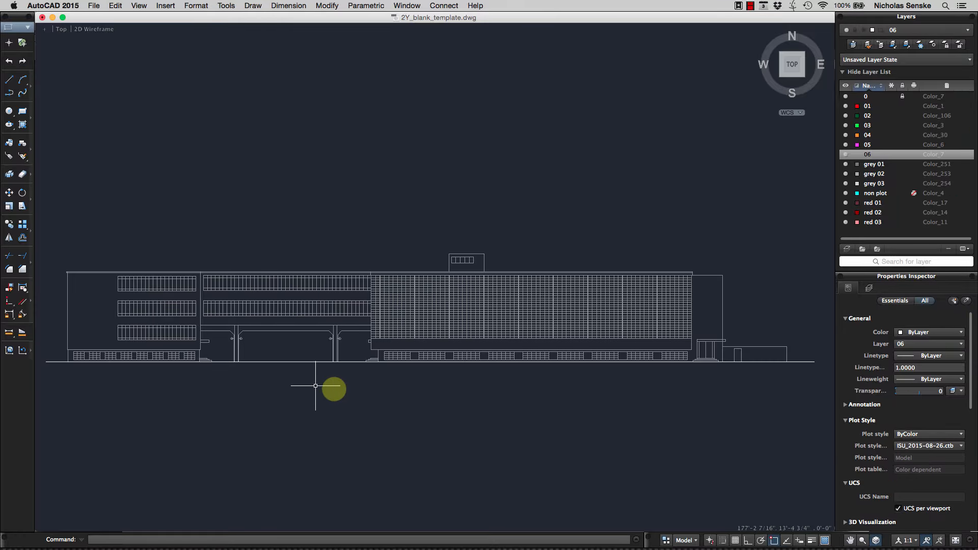
middle_click_drag(318, 392, 342, 382)
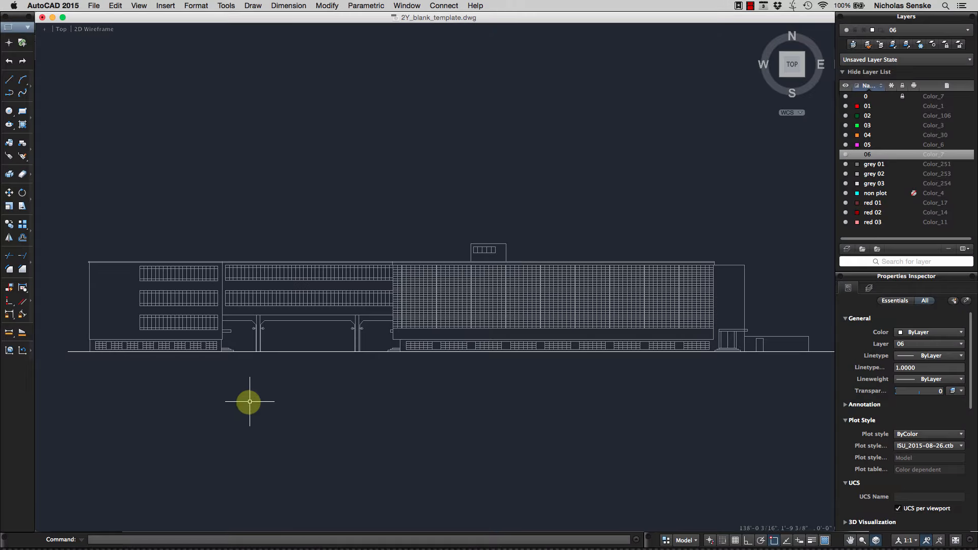
Switch to Firefox and leave the ArchDaily image gallery for the full Dessau Bauhaus article
mouse_move(332, 547)
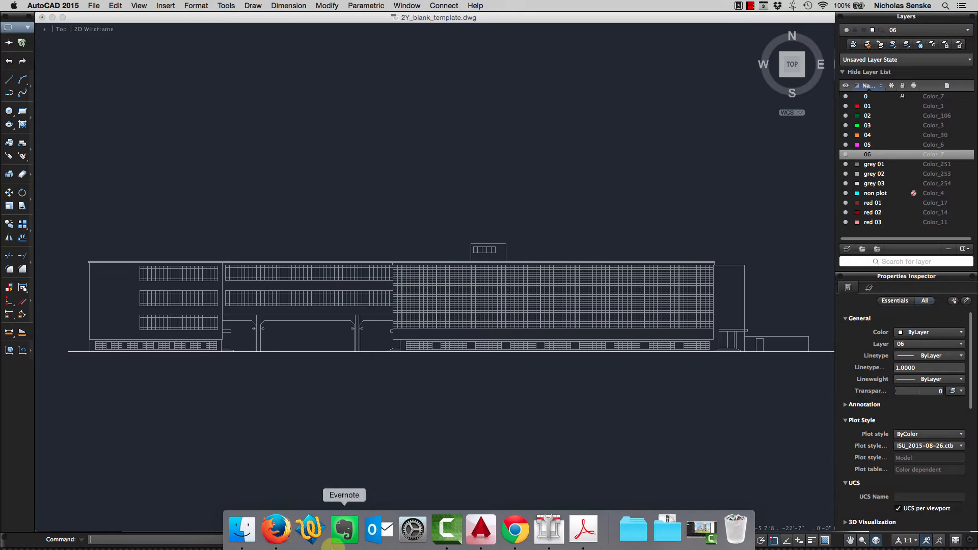
left_click(276, 532)
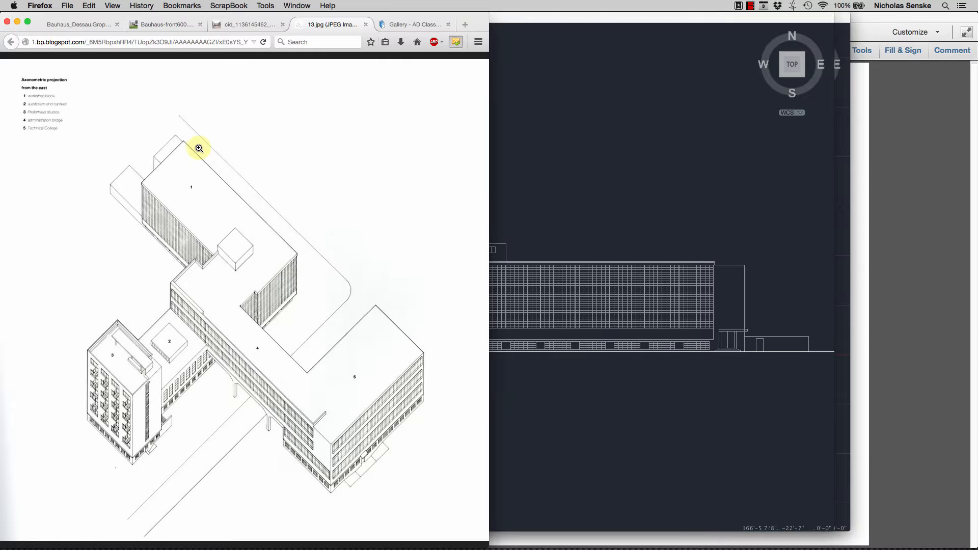
left_click(403, 25)
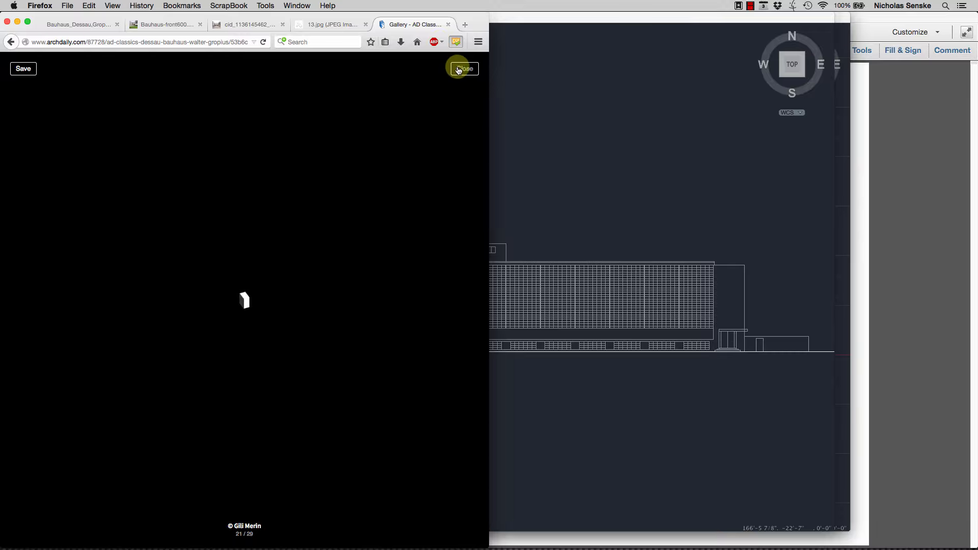
left_click(203, 44)
key("Return")
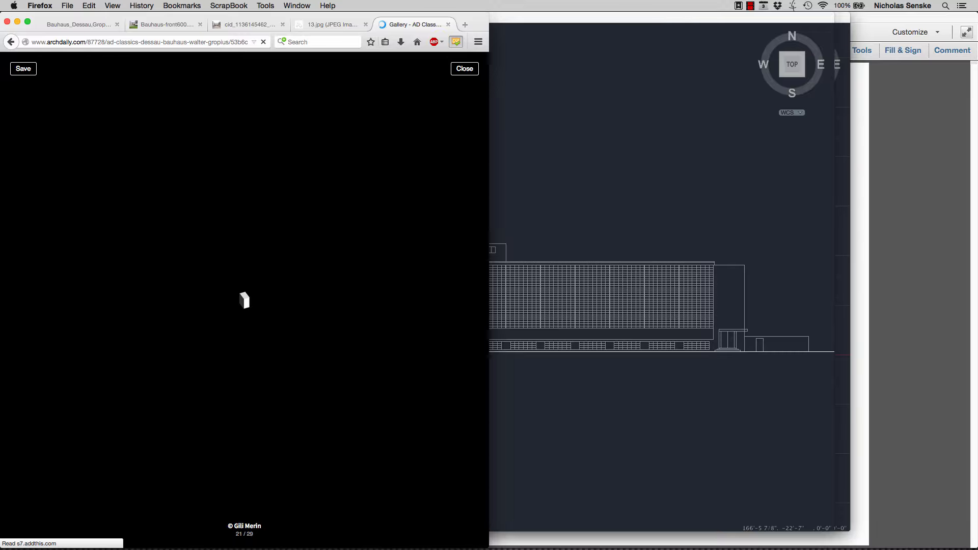
left_click(464, 68)
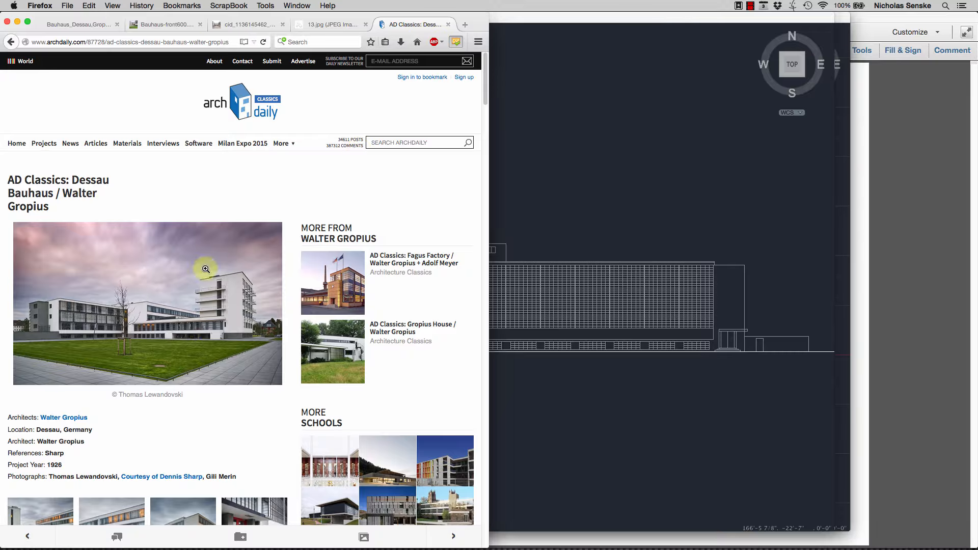
Enlarge the browser window and look through the photos and axonometric drawing in the Dessau Bauhaus article
scroll(139, 359, "down", 15)
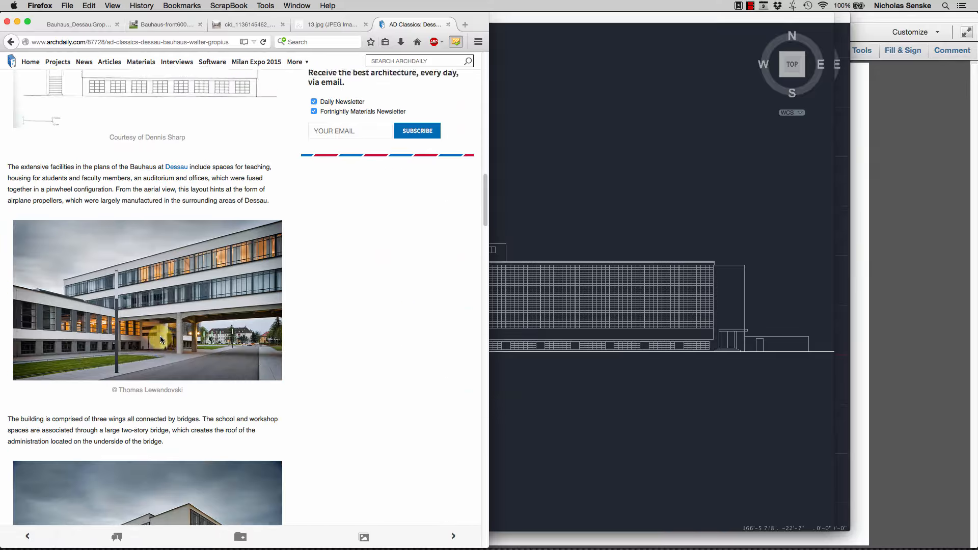
scroll(160, 339, "down", 20)
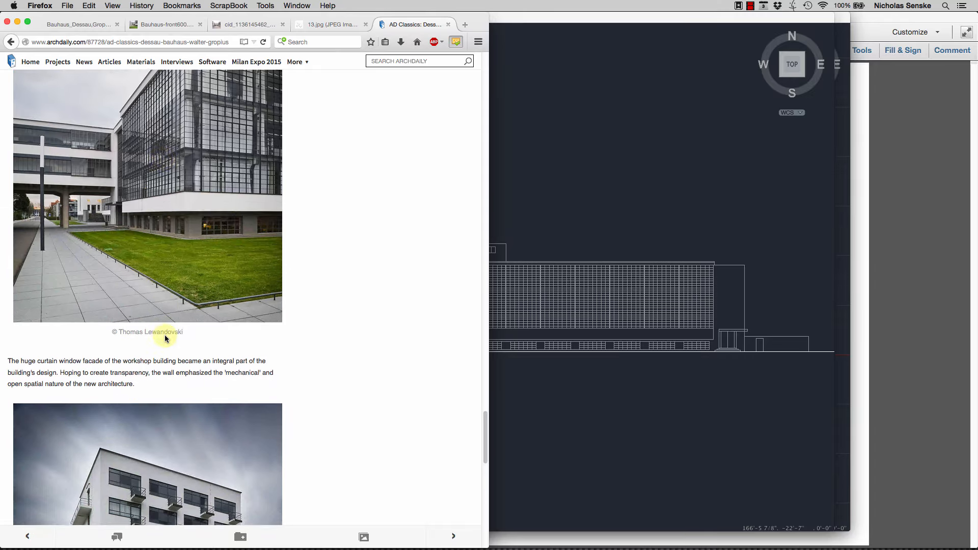
scroll(165, 339, "down", 15)
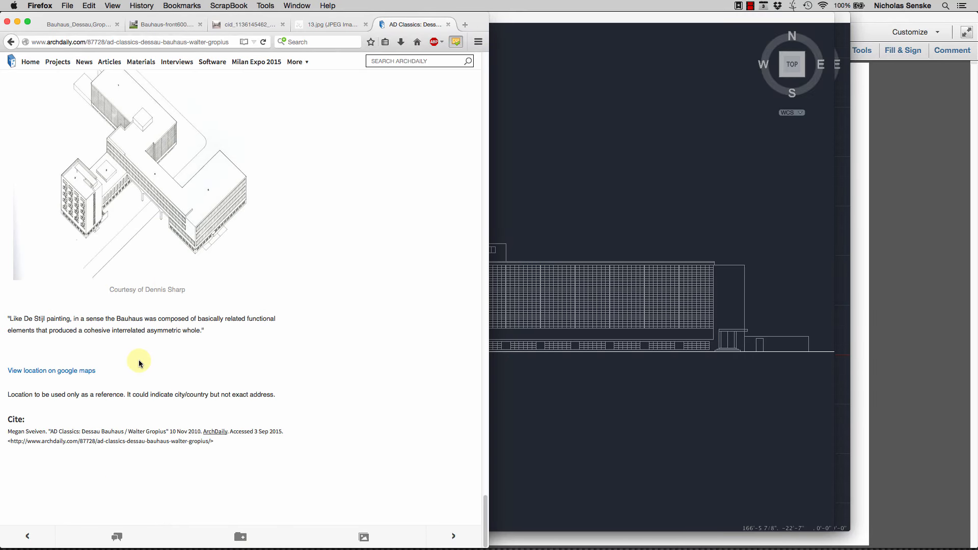
middle_click(185, 353)
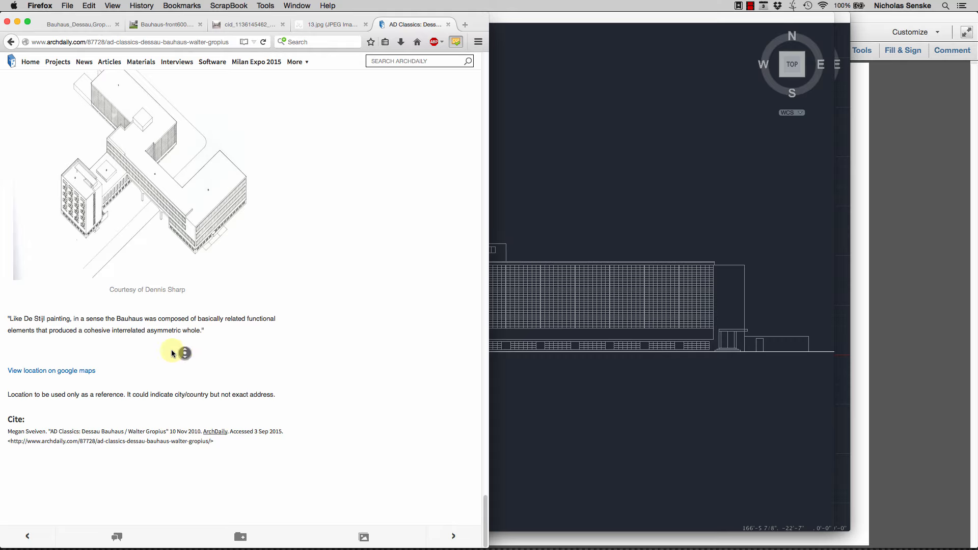
double_click(36, 20)
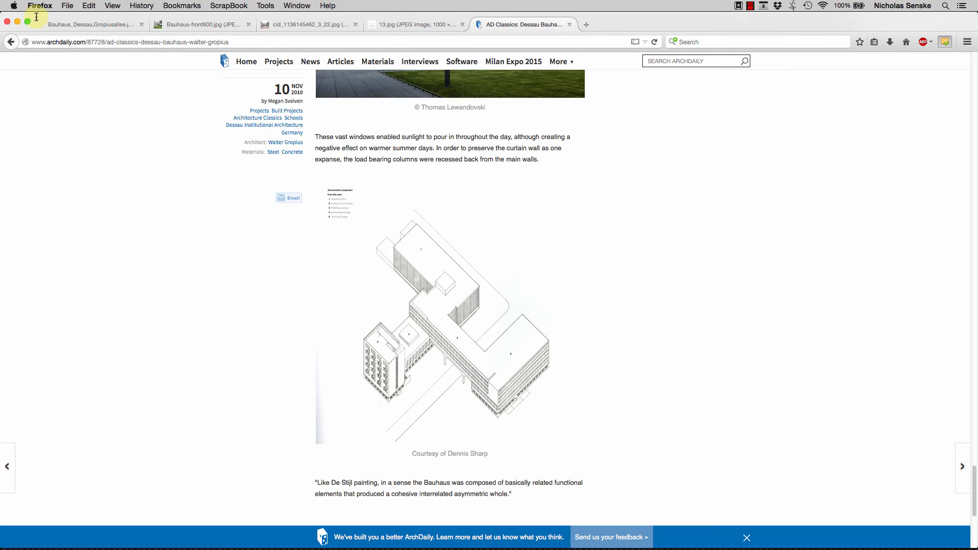
scroll(111, 258, "down", 5)
scroll(359, 250, "up", 20)
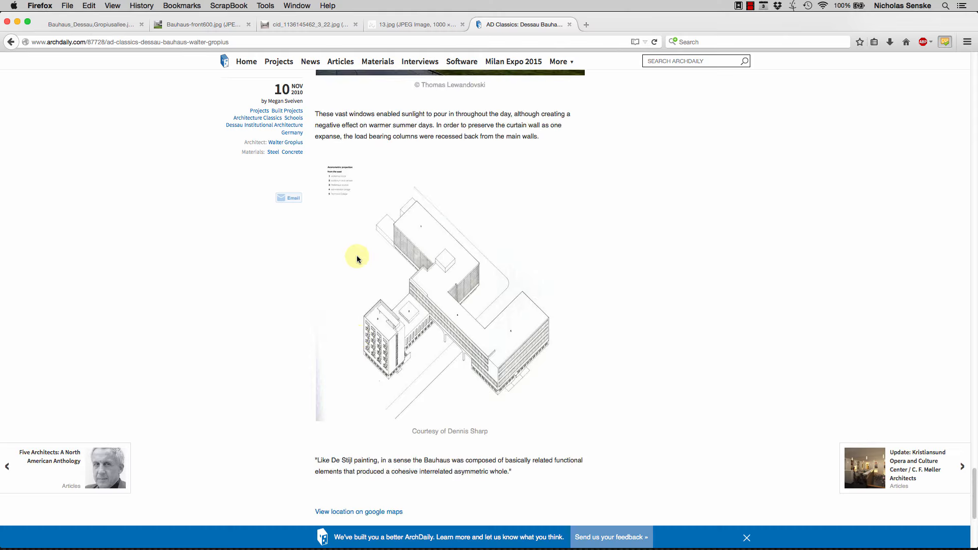
scroll(418, 236, "up", 15)
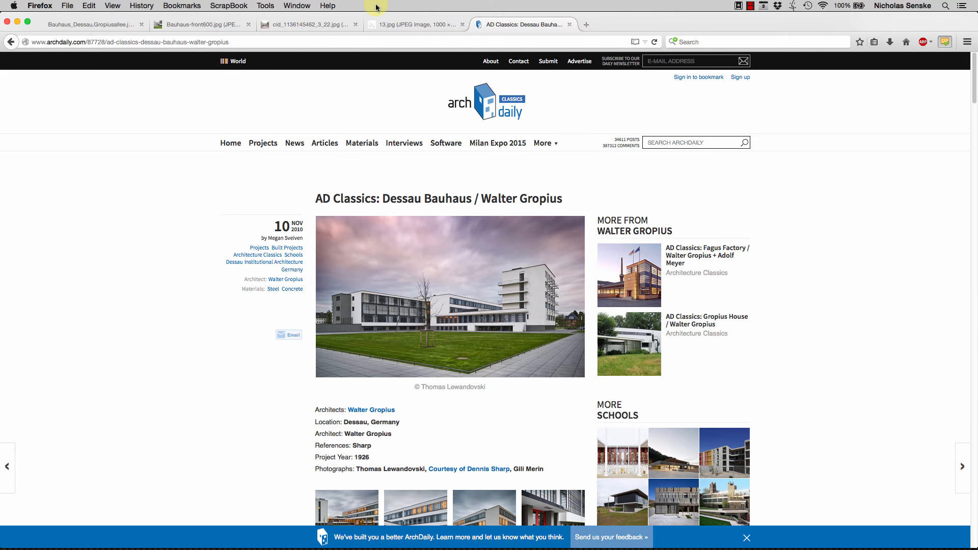
Review the other open Bauhaus reference images, ending on the Gropiusallee street photo
left_click(402, 24)
left_click(310, 24)
left_click(227, 25)
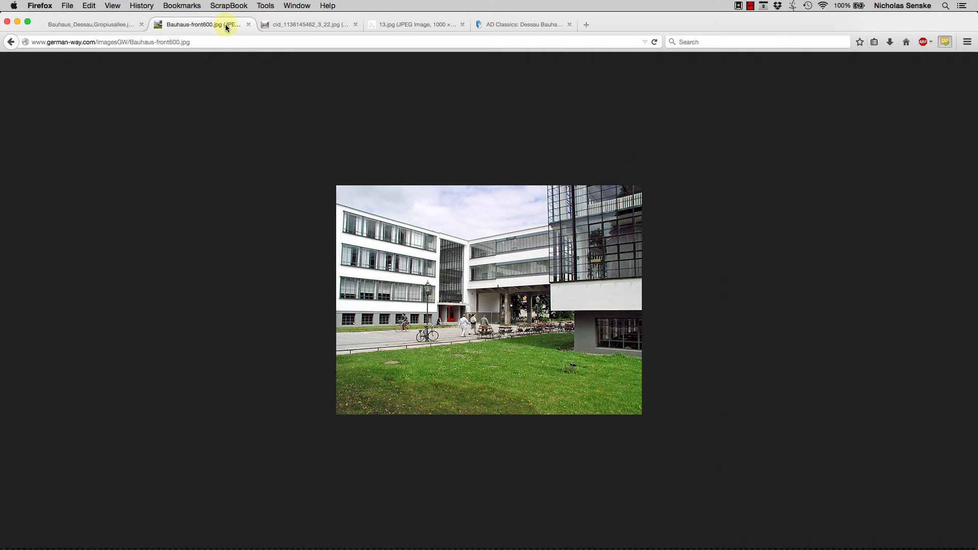
left_click(108, 26)
left_click(297, 5)
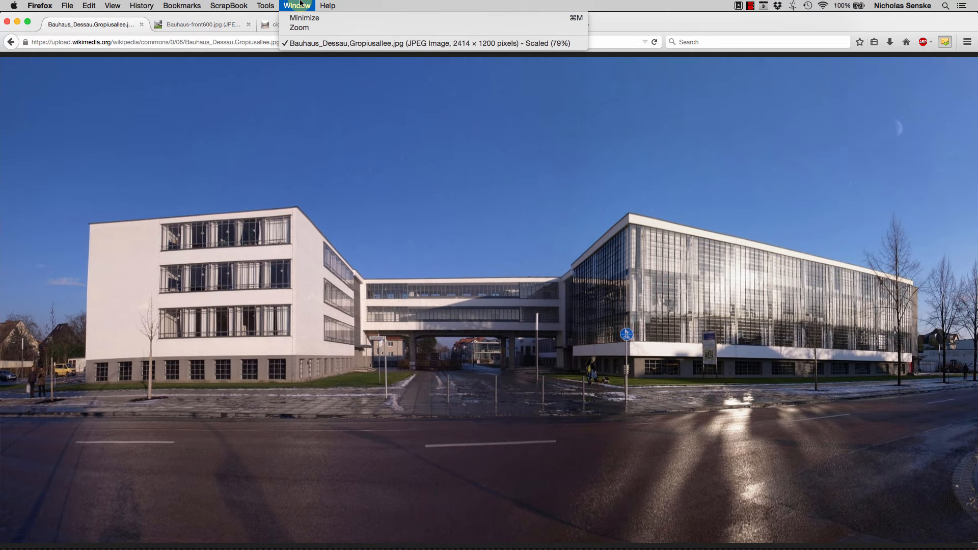
left_click(301, 3)
Switch to Chrome and open the first floor plan from the ArchDaily Bauhaus image gallery
mouse_move(458, 530)
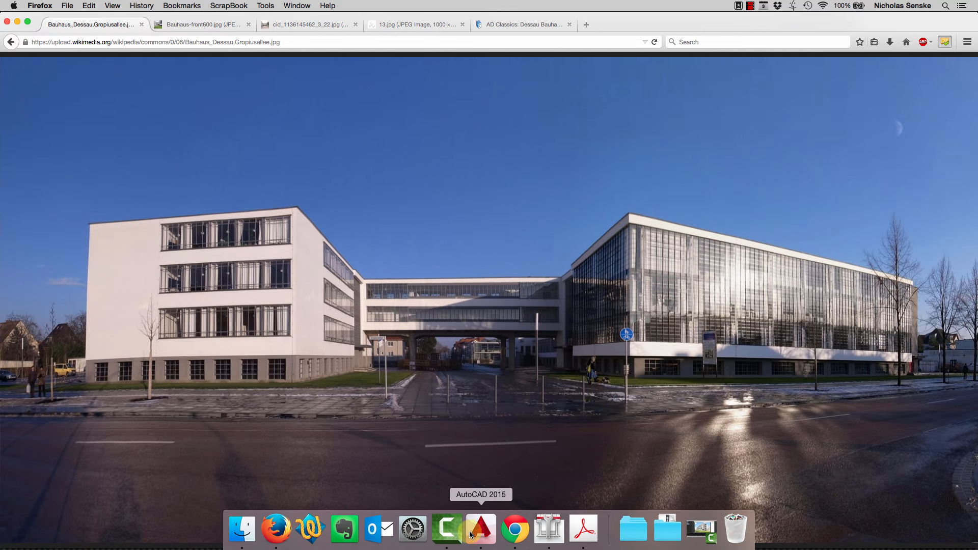
left_click(513, 529)
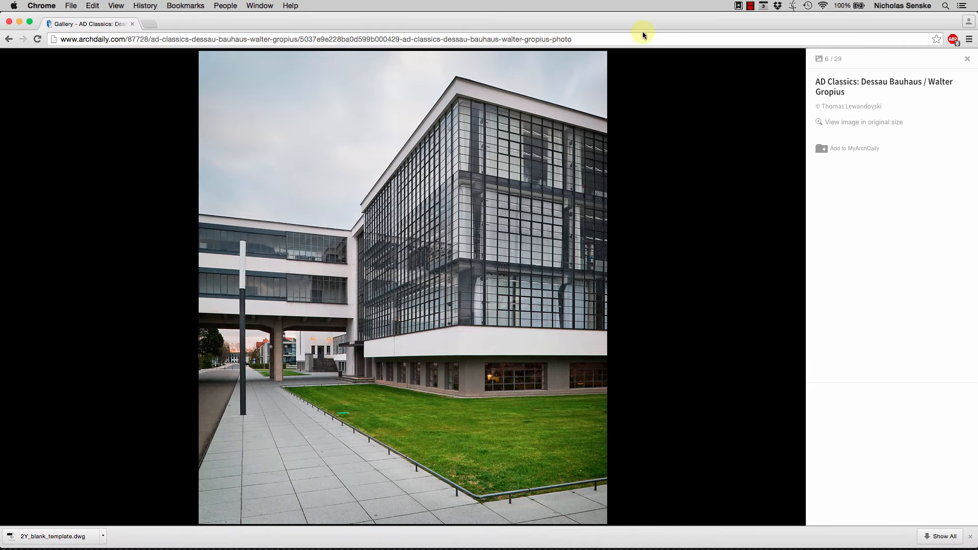
left_click(968, 58)
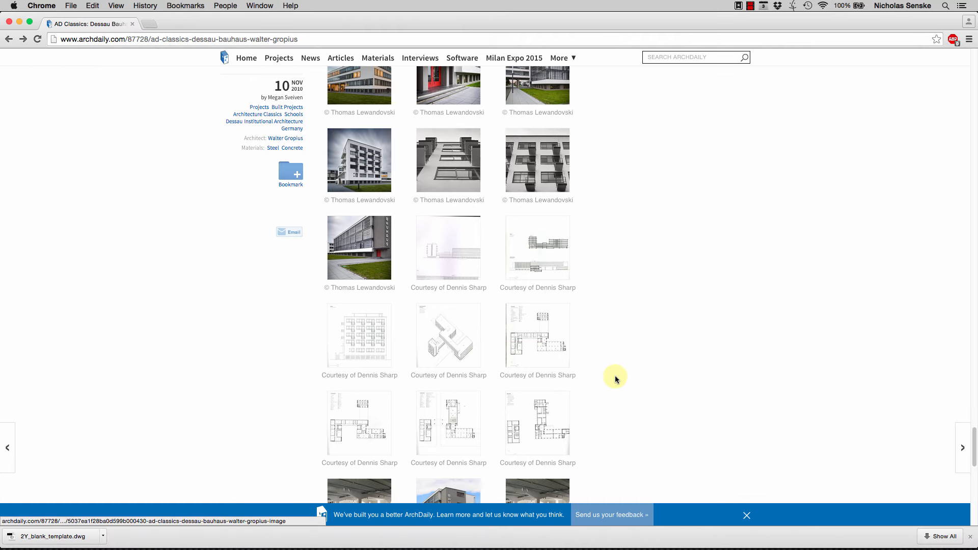
left_click(527, 345)
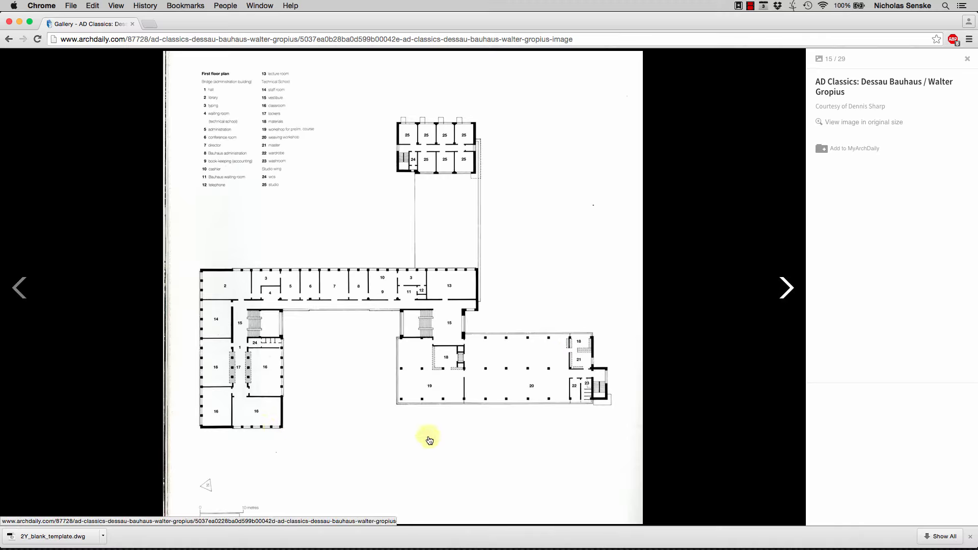
Return to AutoCAD and make layer 05 current for tracing the elevation
mouse_move(416, 547)
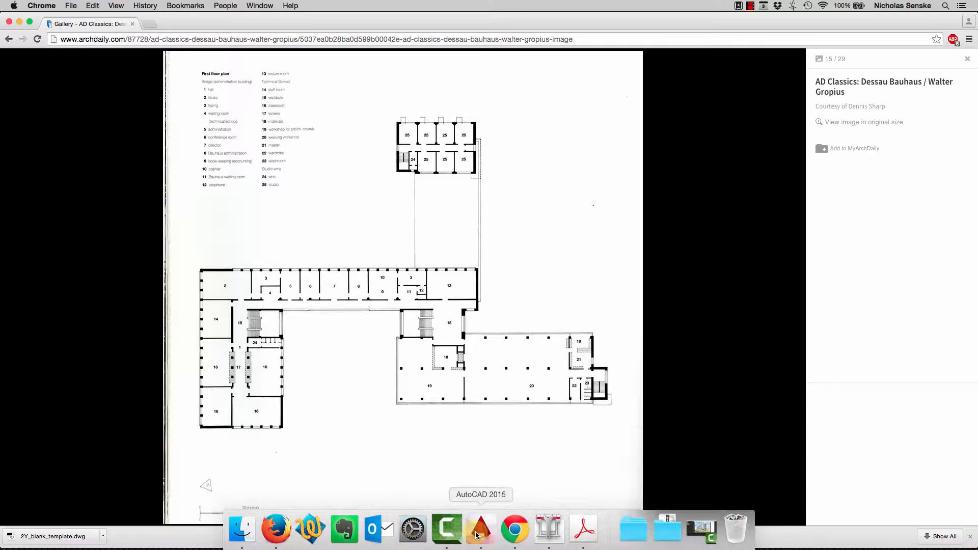
left_click(480, 530)
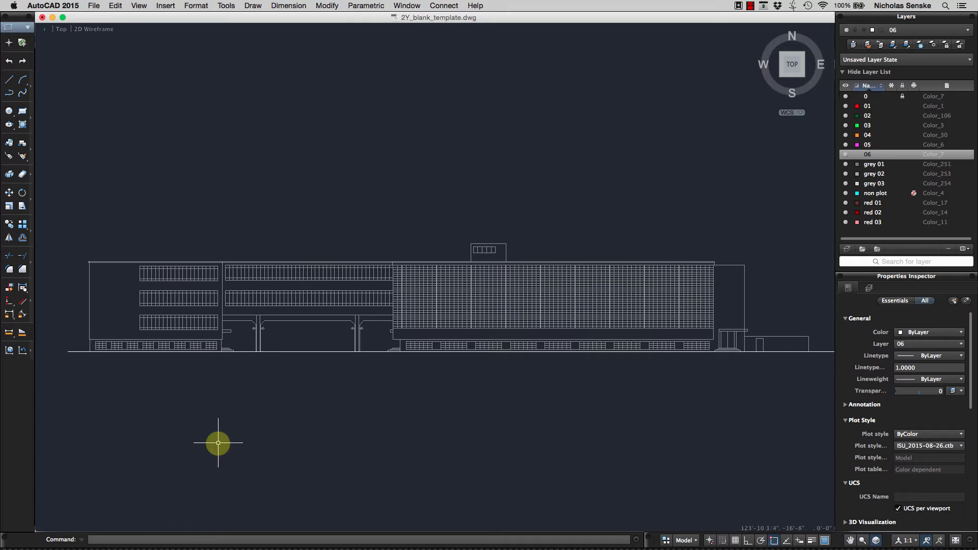
middle_click_drag(218, 442, 252, 444)
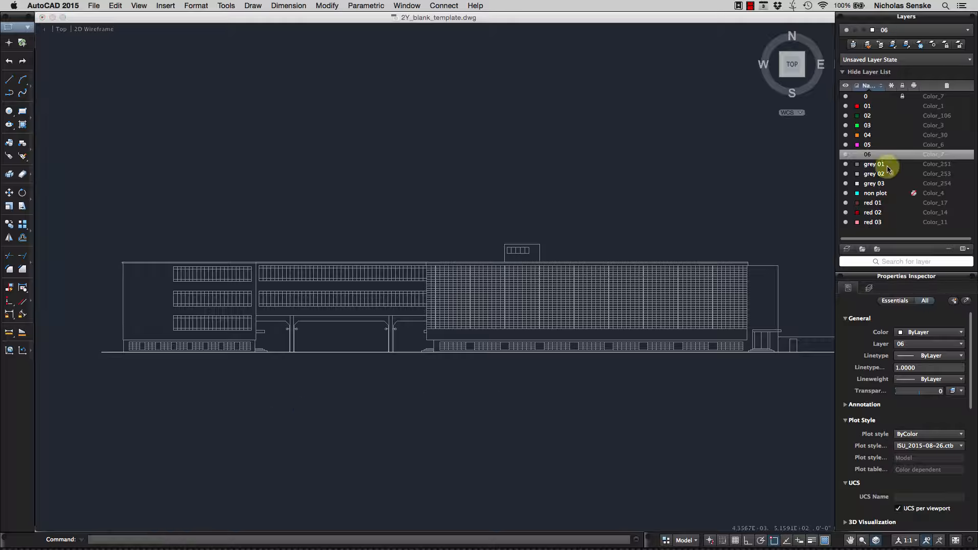
double_click(868, 144)
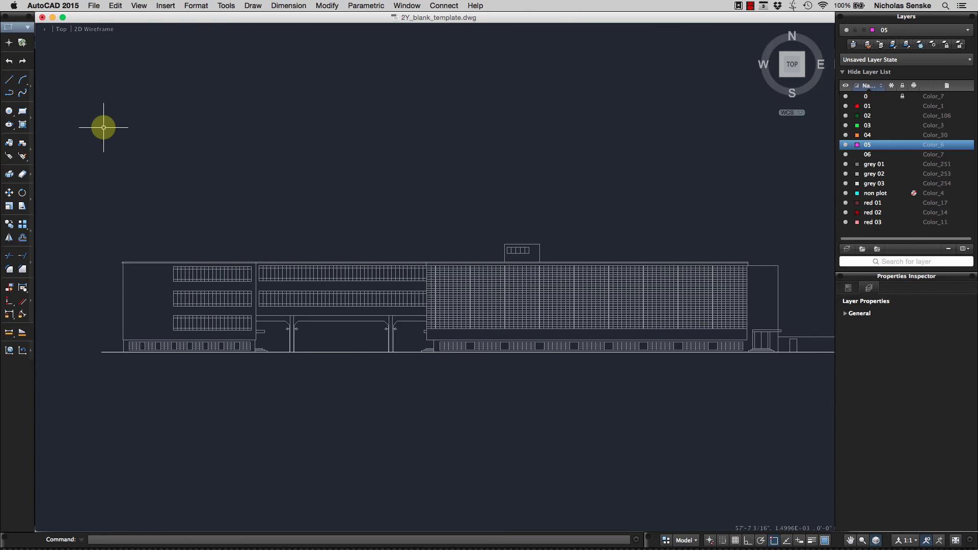
left_click(19, 114)
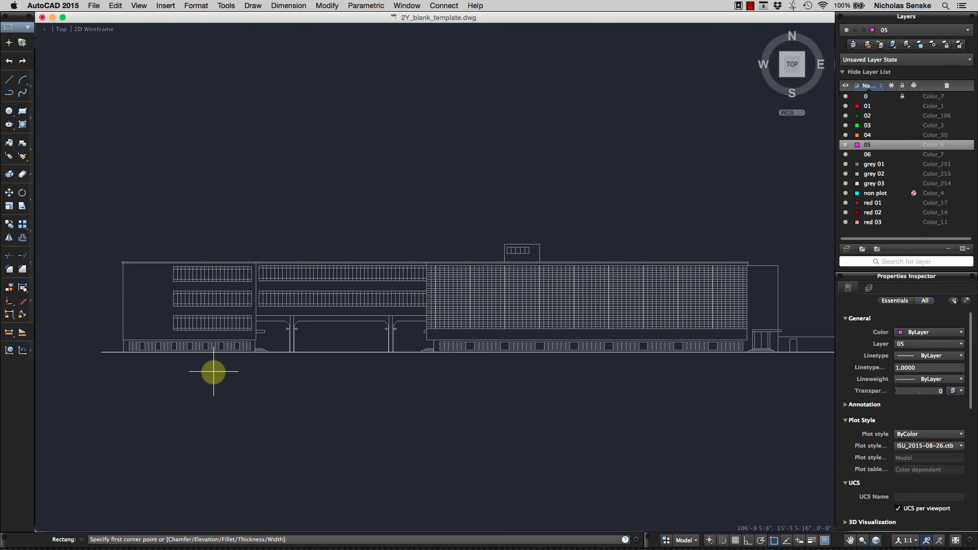
scroll(122, 341, "up", 5)
left_click(154, 336)
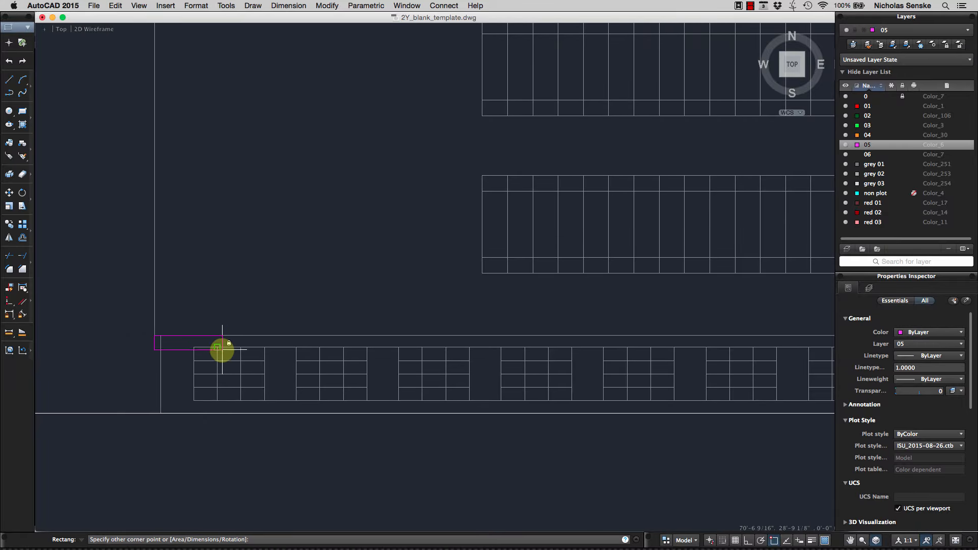
scroll(231, 343, "down", 5)
scroll(284, 301, "up", 4)
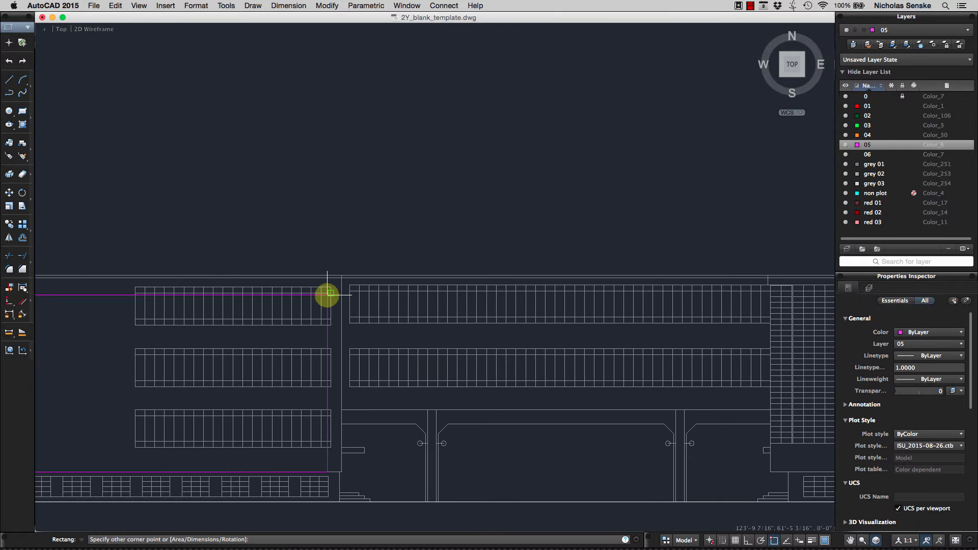
scroll(327, 298, "down", 2)
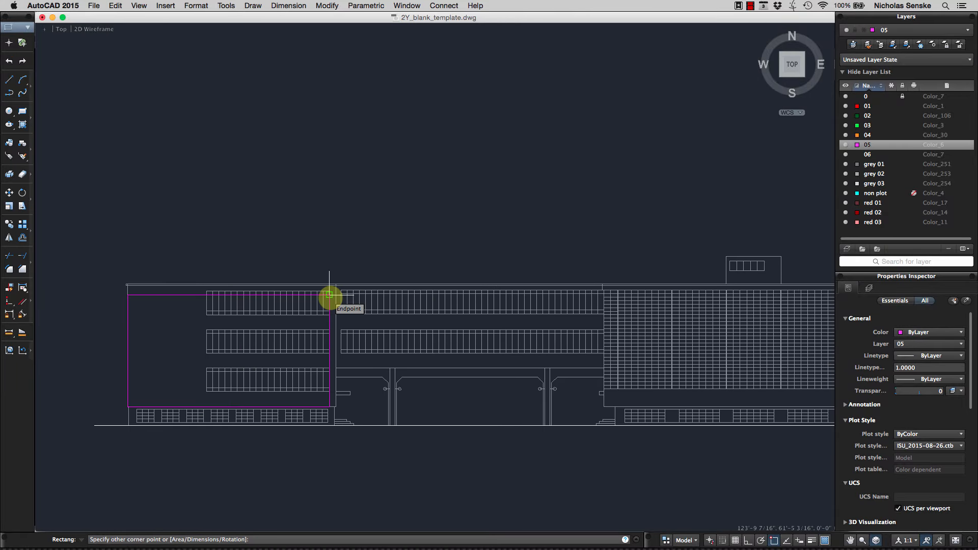
key("Escape")
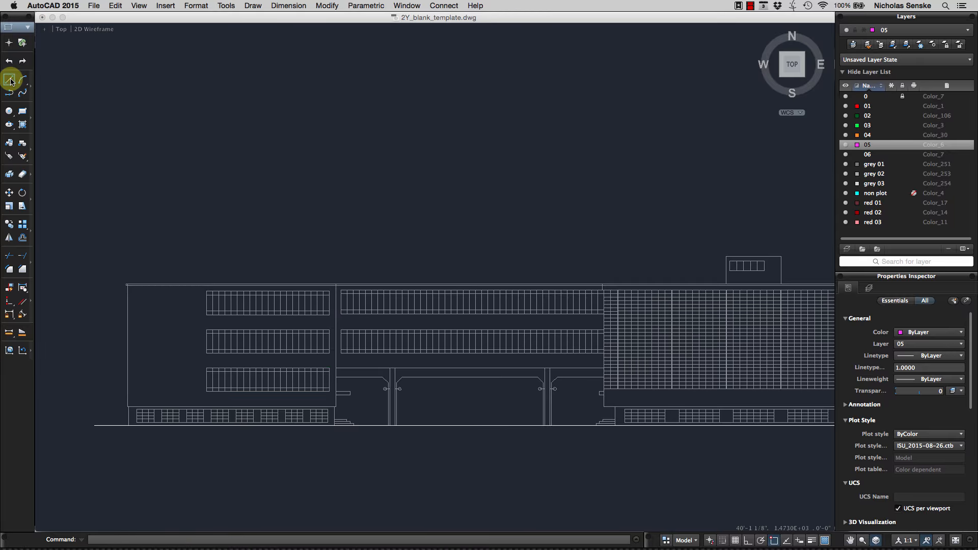
Trace the left wing's upper volume with lines along its bottom edge and up its left edge to the roof corner
left_click(9, 80)
scroll(336, 403, "up", 4)
left_click(316, 418)
scroll(285, 421, "down", 5)
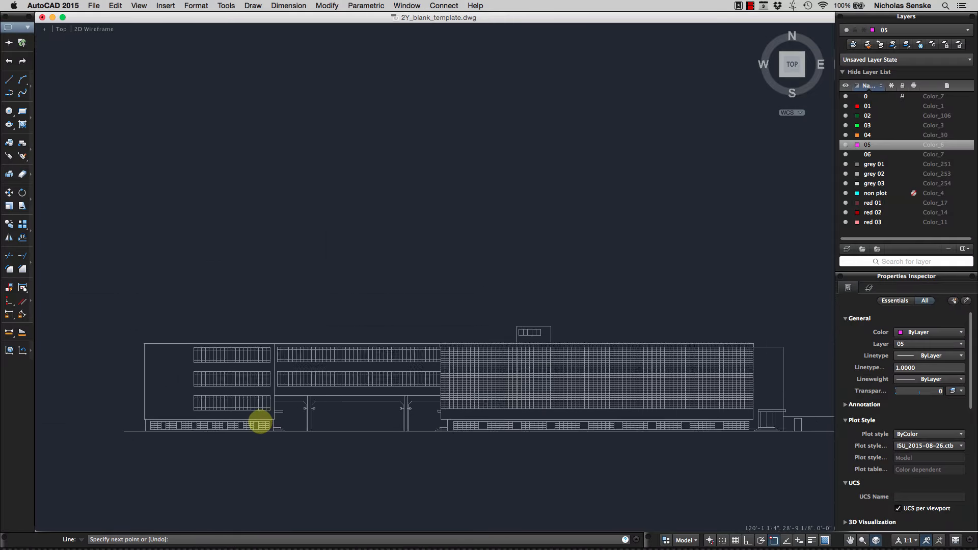
scroll(197, 421, "up", 4)
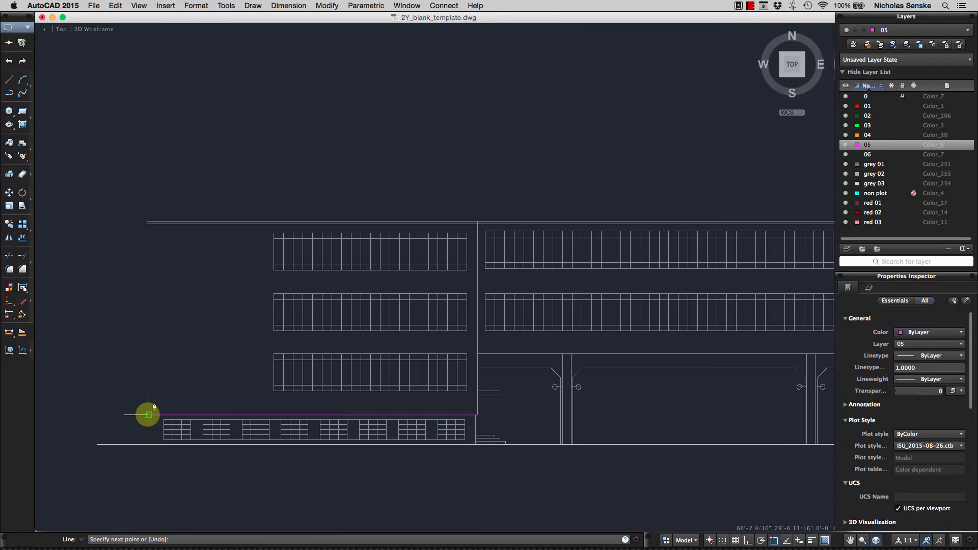
left_click(147, 414)
scroll(143, 259, "up", 4)
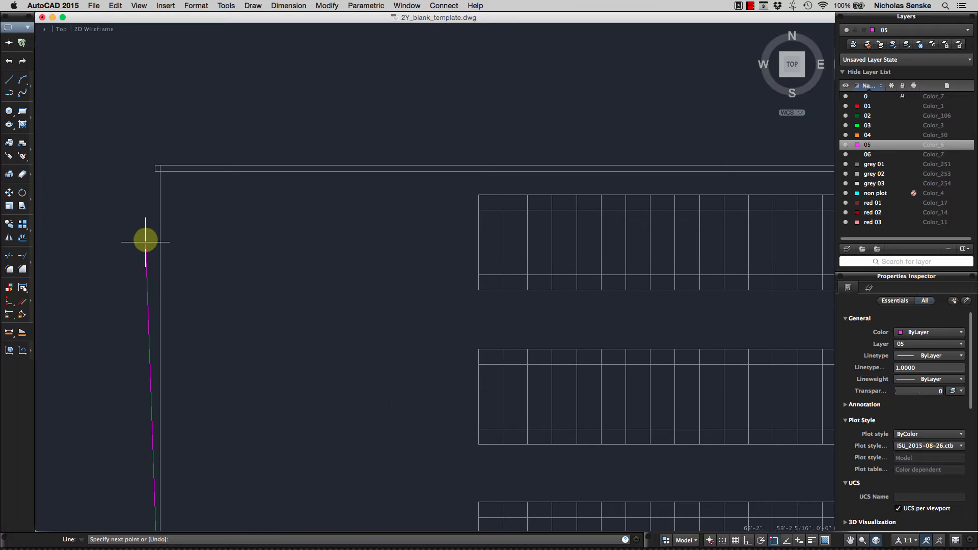
left_click(155, 166)
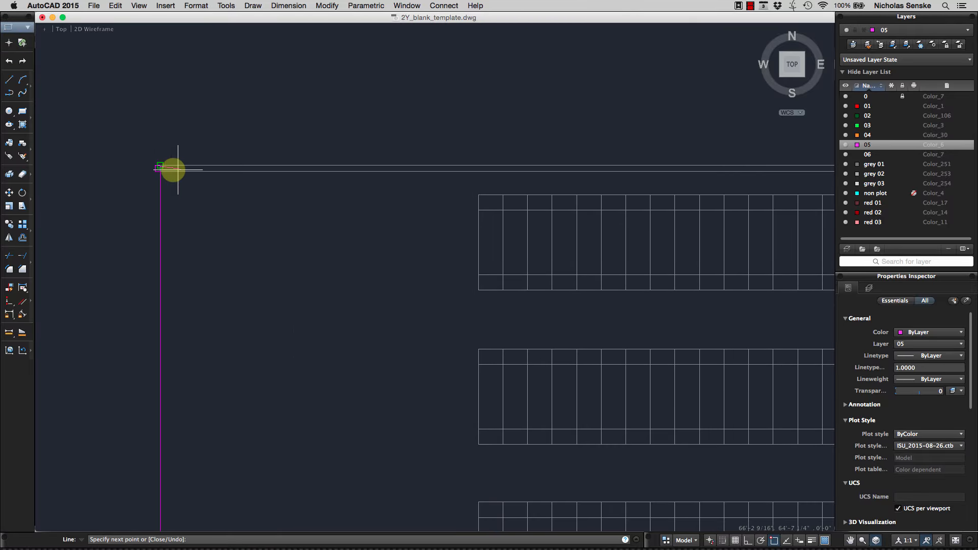
Continue the line along the left wing's roof and down its right edge to close the outline
scroll(334, 204, "down", 5)
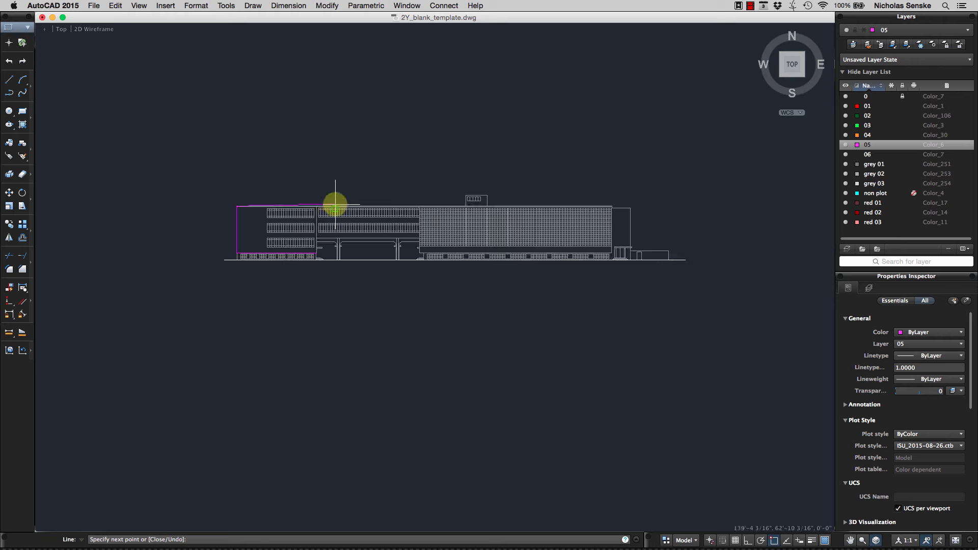
scroll(307, 207, "up", 5)
left_click(348, 206)
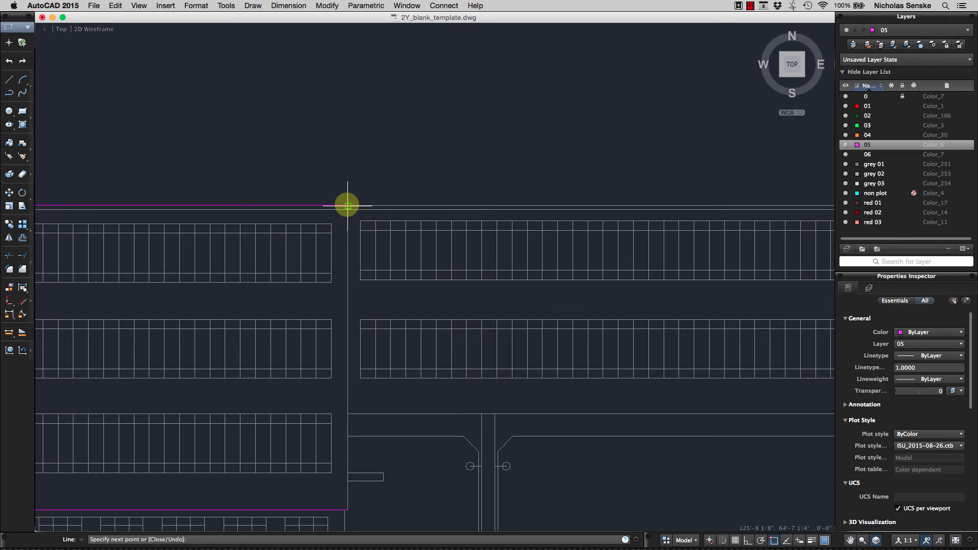
scroll(353, 304, "down", 4)
scroll(356, 361, "up", 4)
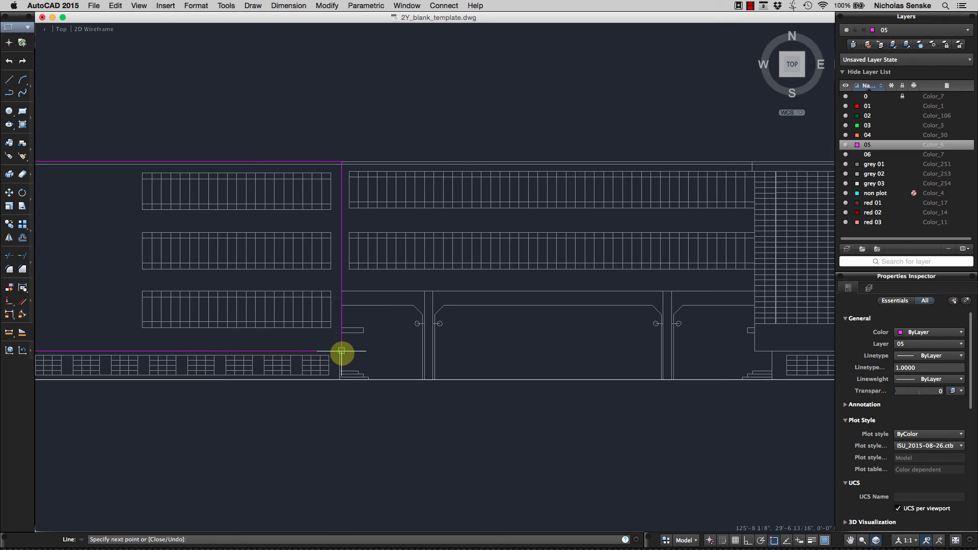
left_click(342, 351)
right_click(388, 363)
left_click(390, 366)
scroll(390, 365, "down", 5)
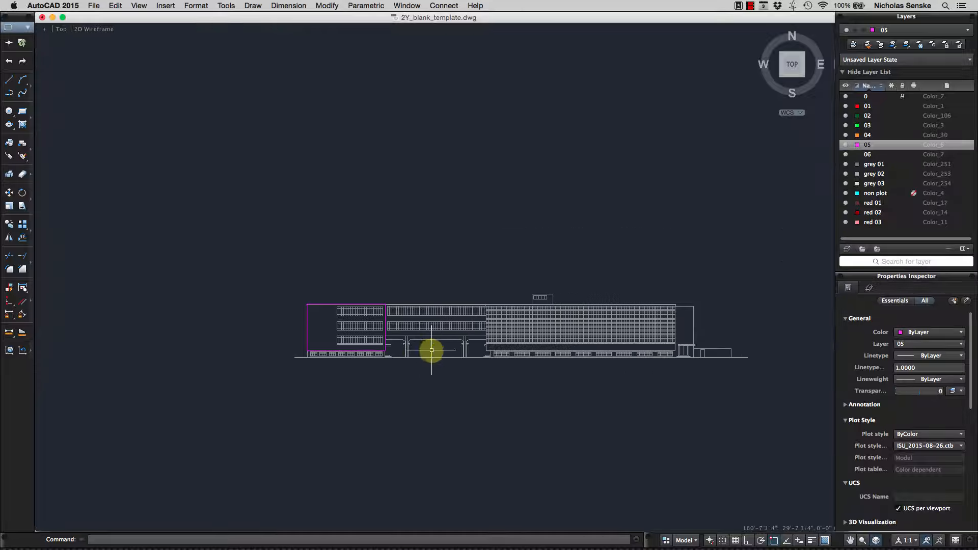
Trace the left edge of the glazed workshop block with a line from its lower corner up to the top of the glazing
scroll(329, 255, "up", 2)
right_click(343, 258)
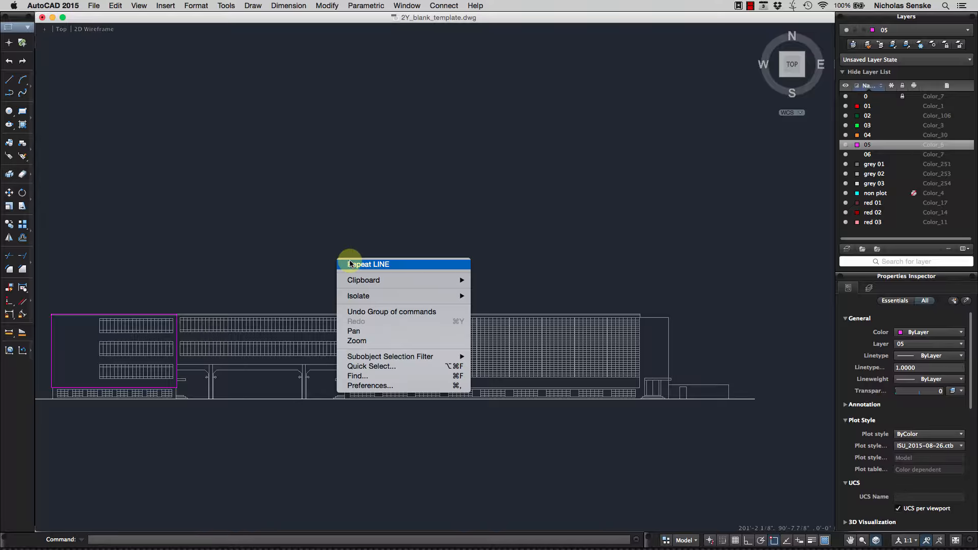
left_click(349, 264)
scroll(336, 377, "up", 5)
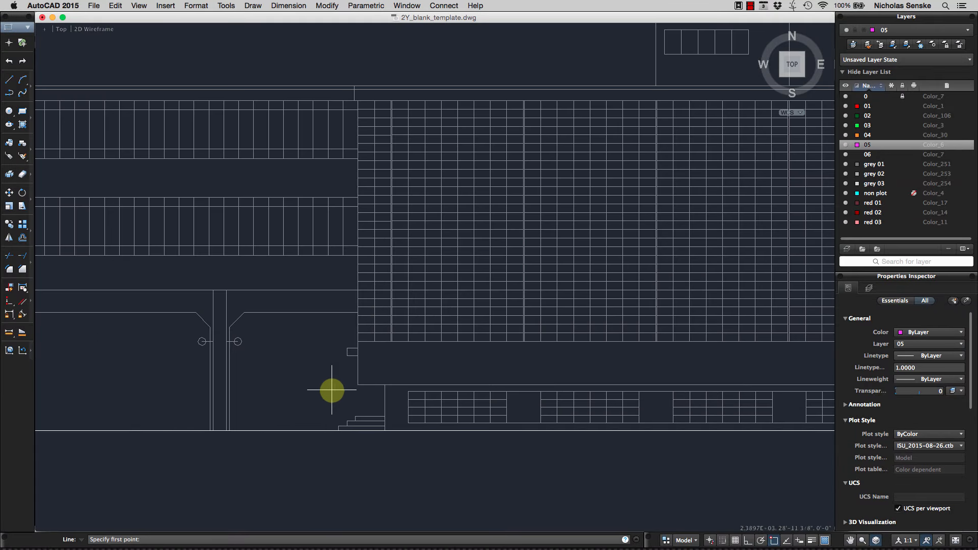
left_click(358, 385)
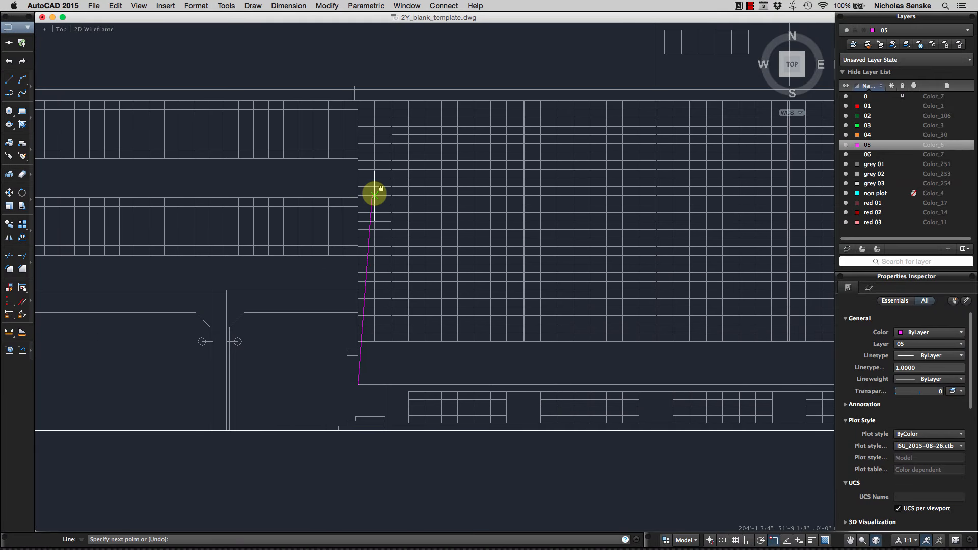
left_click(354, 101)
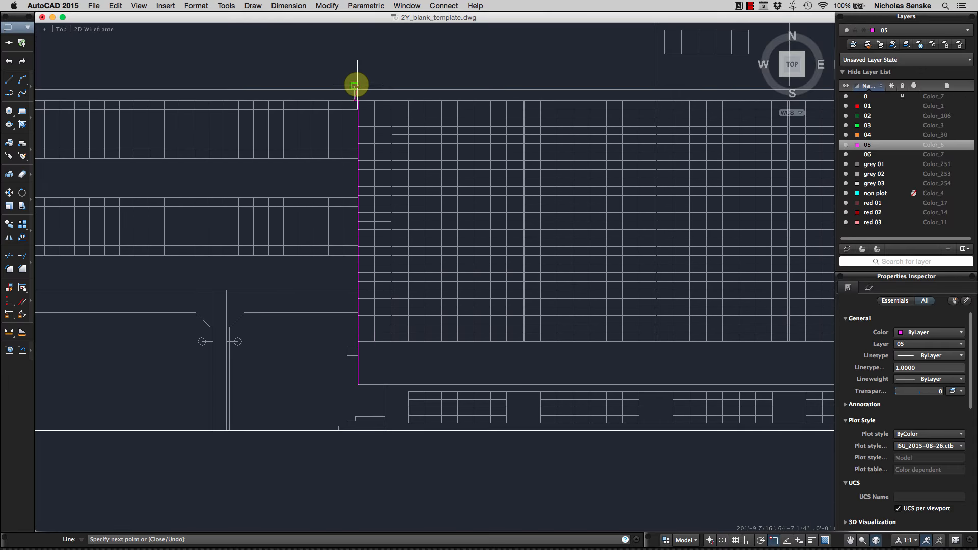
Continue the workshop block outline along the roof, down its right edge and back along the bottom edge to the starting corner
scroll(422, 153, "down", 5)
scroll(683, 124, "up", 5)
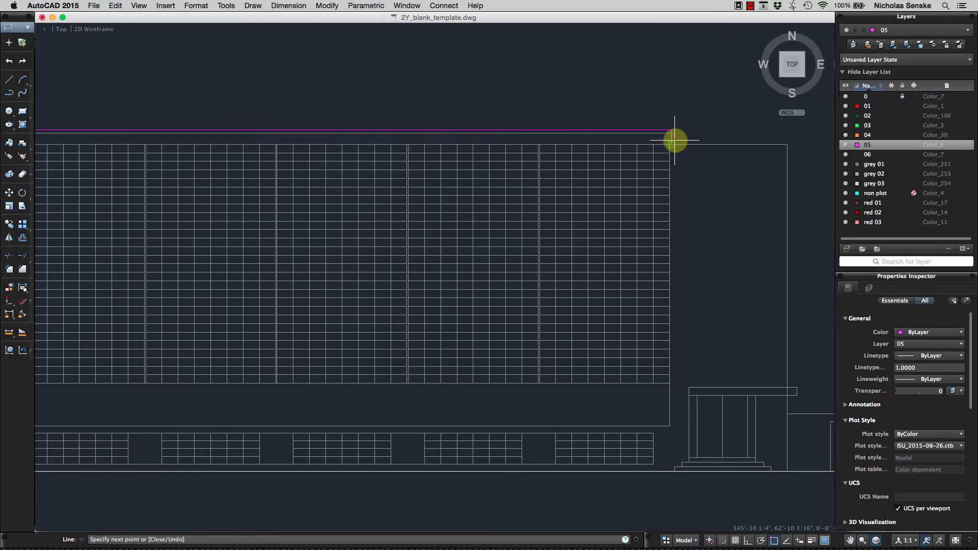
left_click(675, 140)
scroll(666, 146, "up", 3)
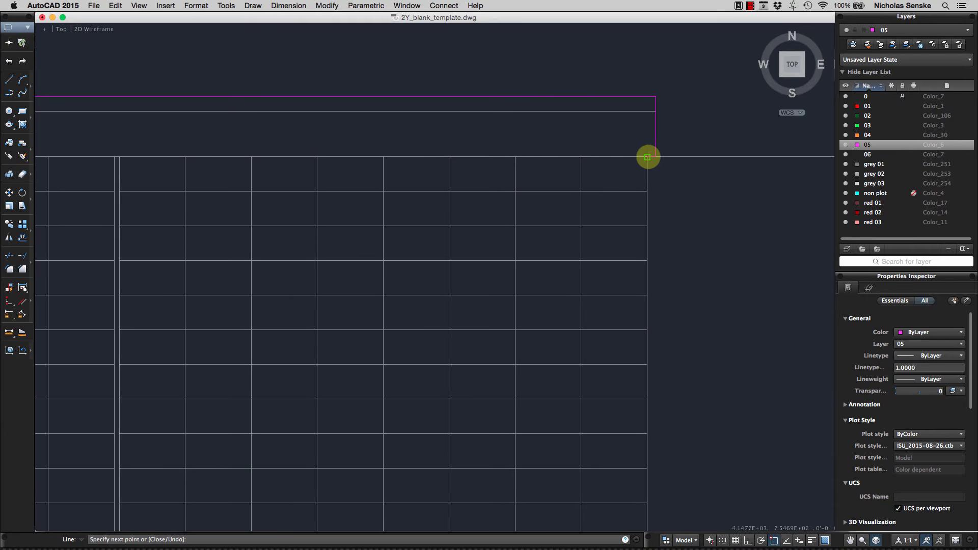
scroll(647, 157, "down", 3)
left_click(656, 398)
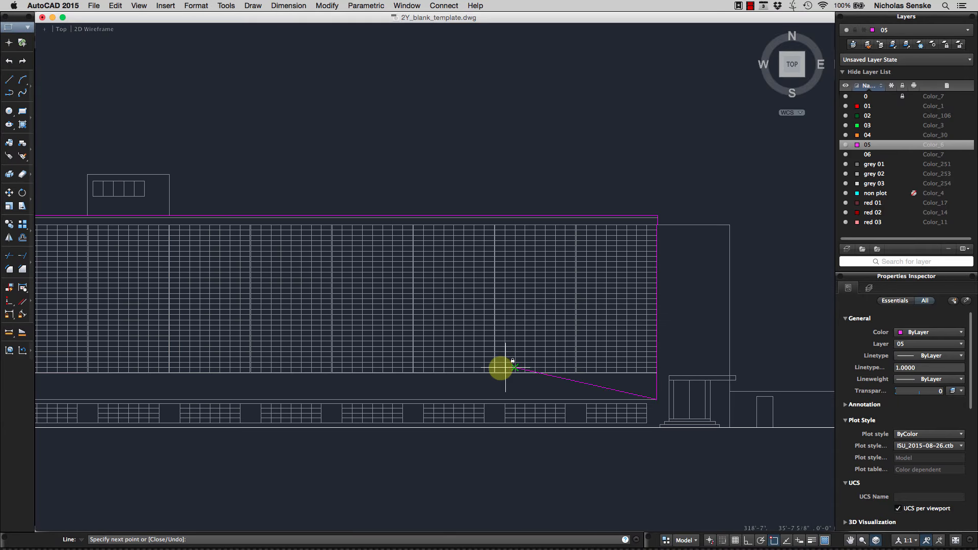
scroll(505, 368, "down", 5)
scroll(277, 371, "up", 7)
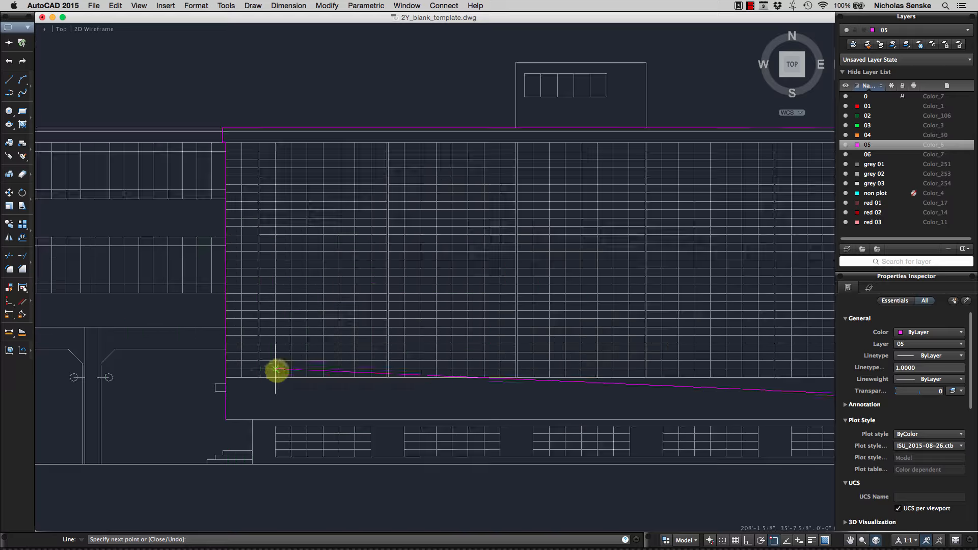
right_click(227, 419)
left_click(243, 424)
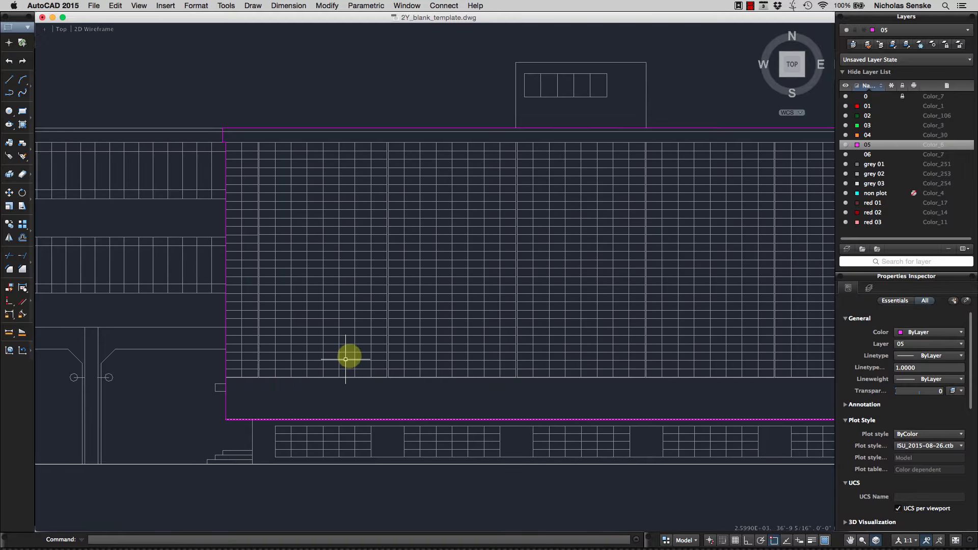
Hide layer 0 to check the traced outlines on their own, and show it again
scroll(367, 356, "down", 4)
scroll(430, 392, "down", 1)
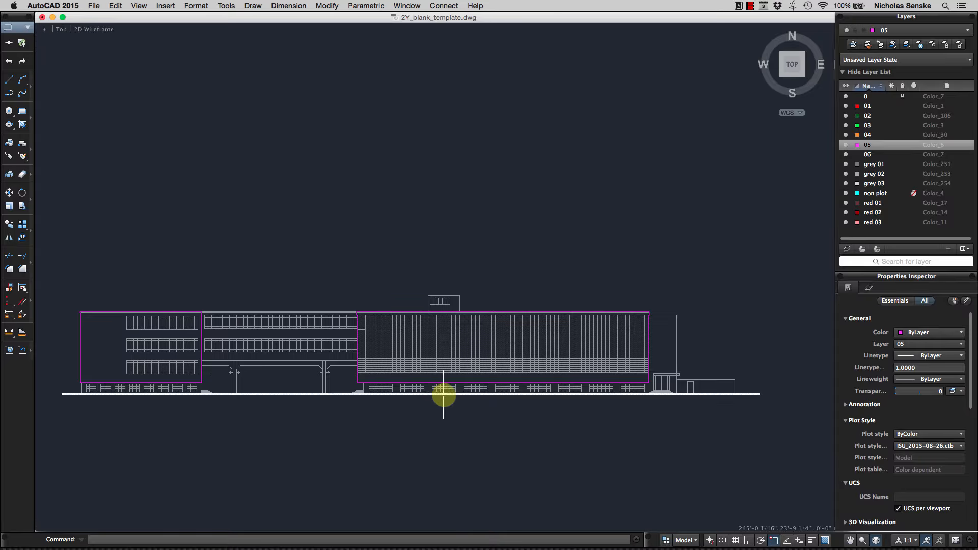
middle_click_drag(328, 389, 333, 307)
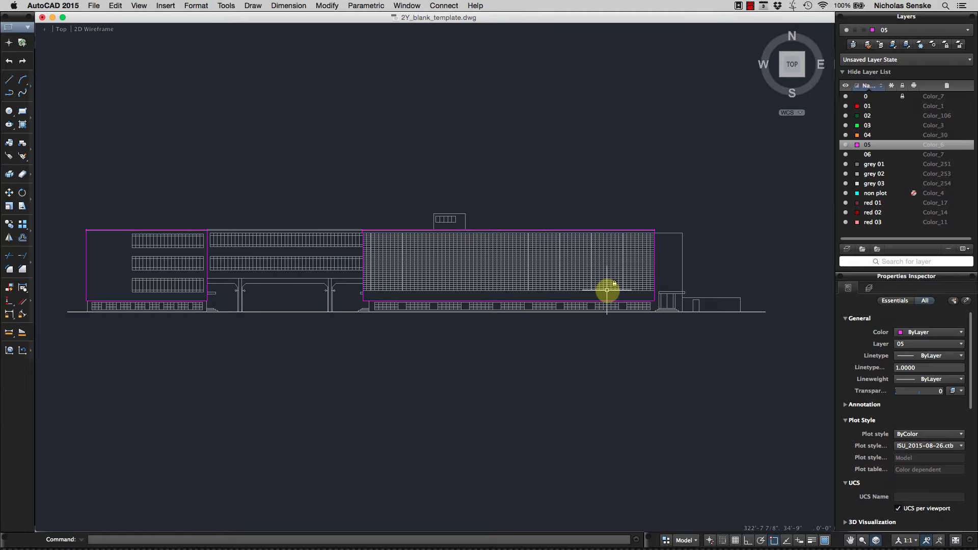
left_click(845, 99)
left_click(845, 97)
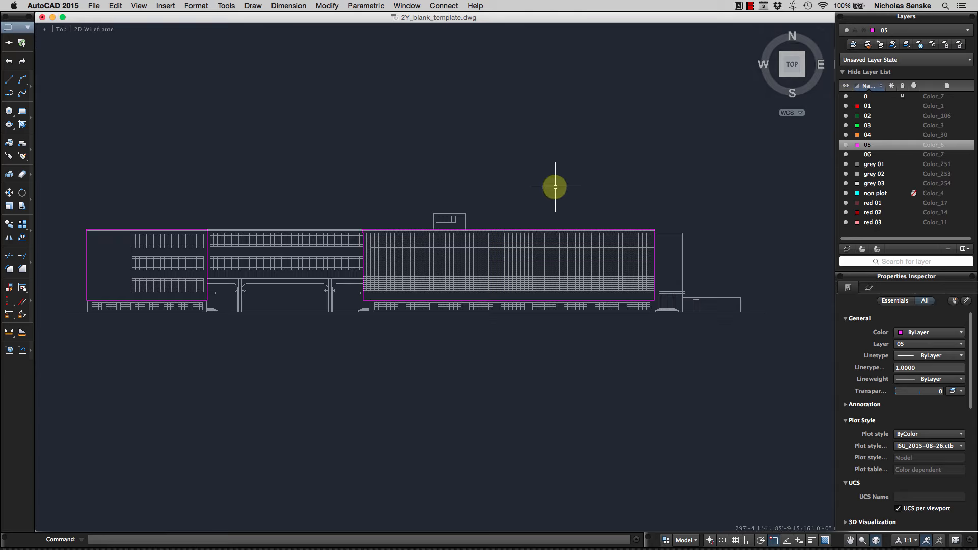
left_click(845, 96)
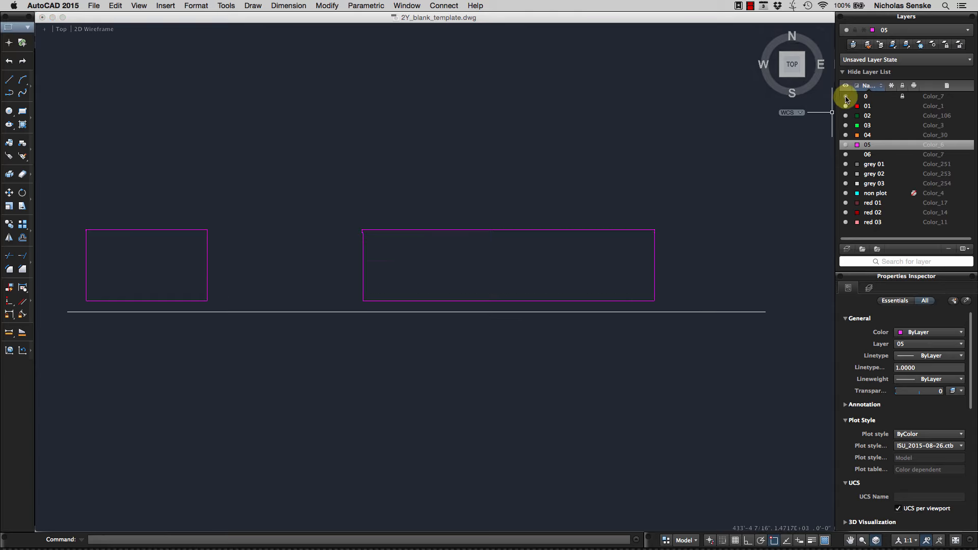
left_click(846, 97)
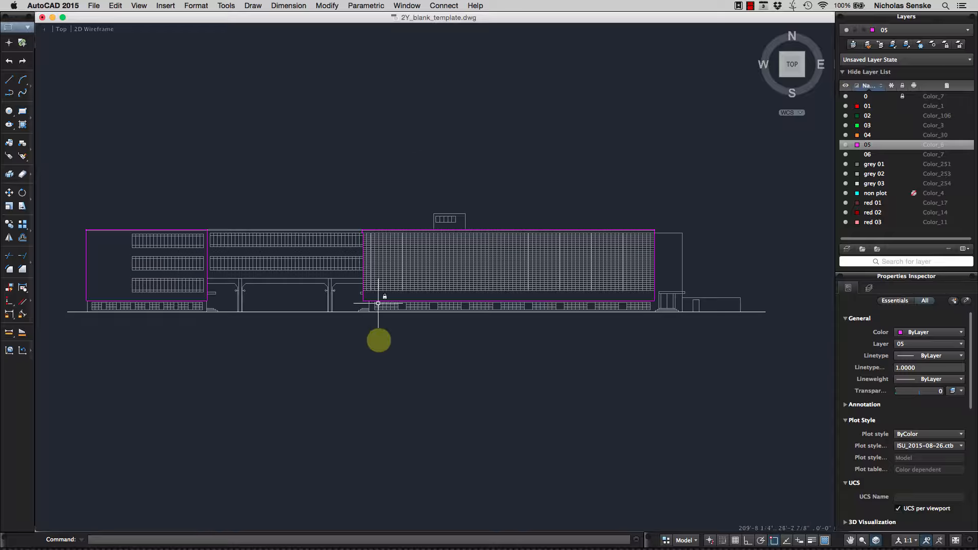
Review the Bauhaus first floor plan in Chrome and the Gropiusallee street photo in Firefox to judge the depth of the volumes
mouse_move(327, 539)
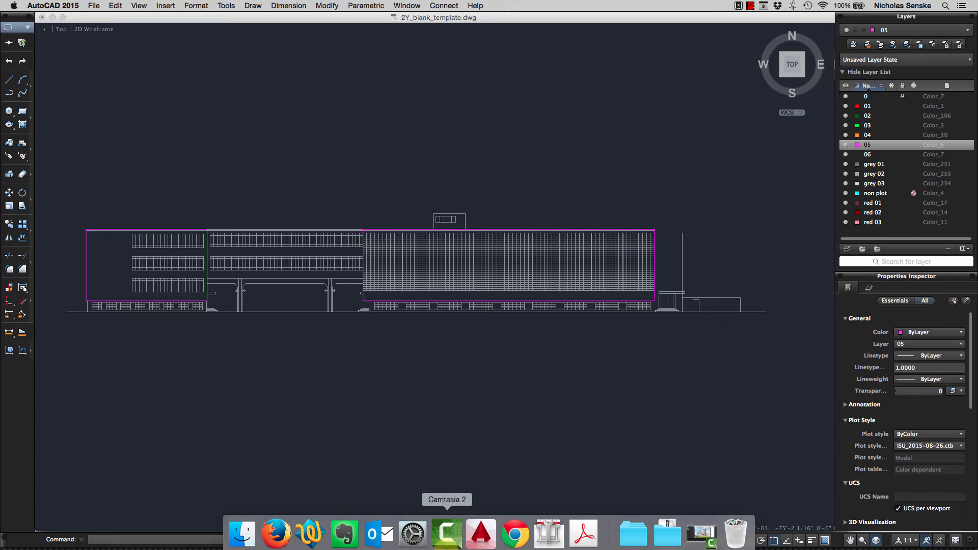
left_click(515, 530)
left_click(823, 6)
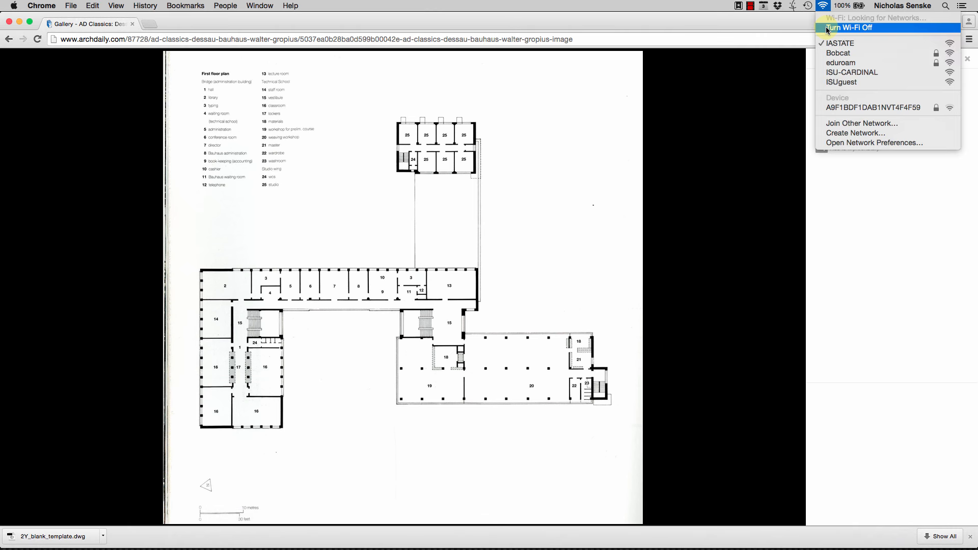
left_click(779, 87)
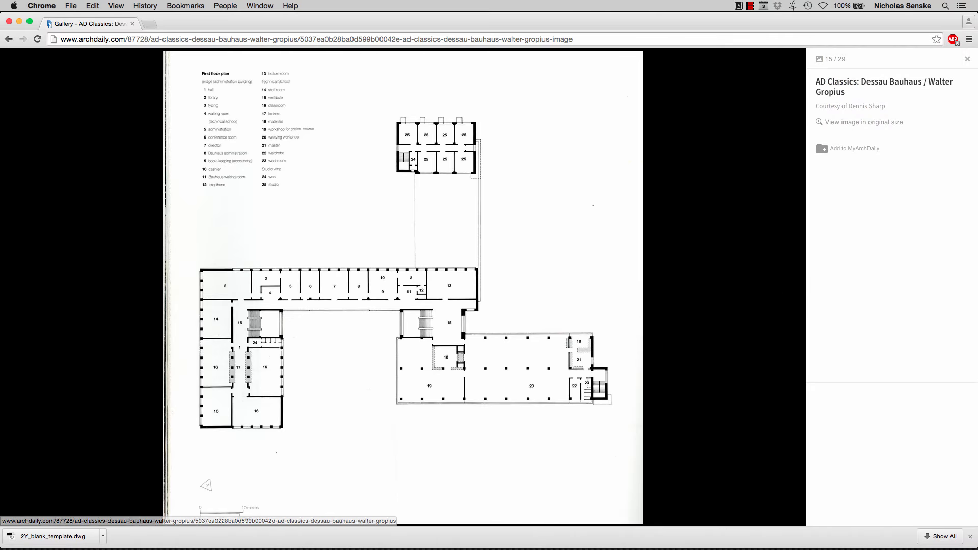
left_click(967, 59)
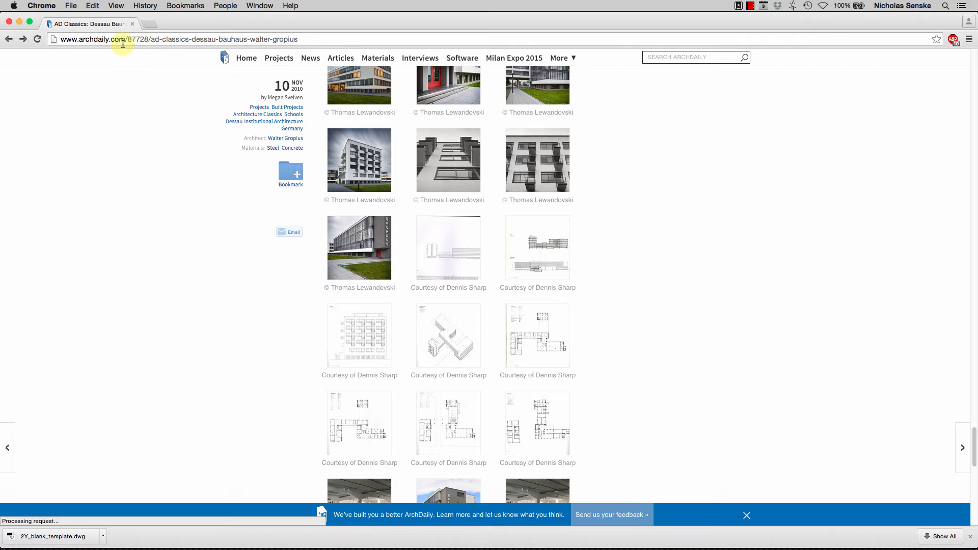
left_click(276, 533)
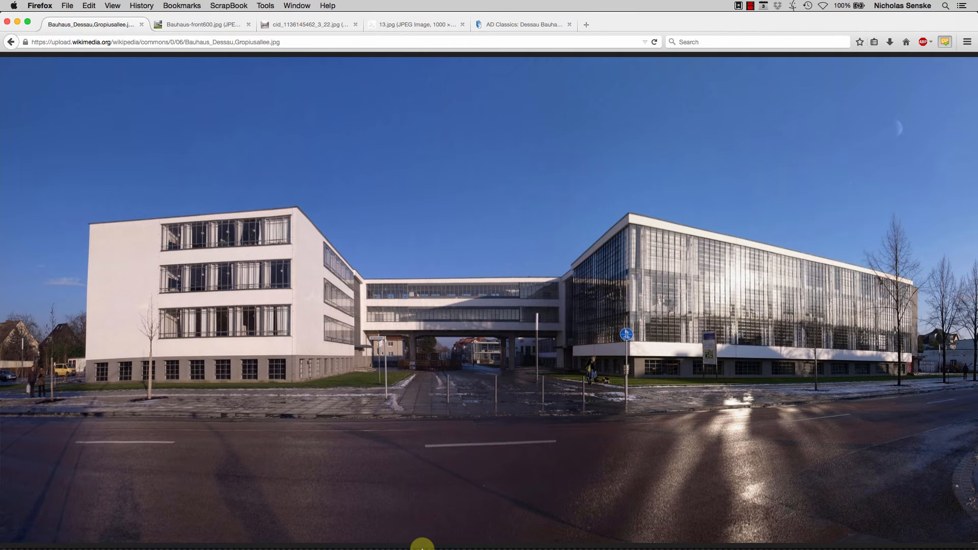
mouse_move(418, 547)
Return to AutoCAD and make layer 03 current
left_click(481, 530)
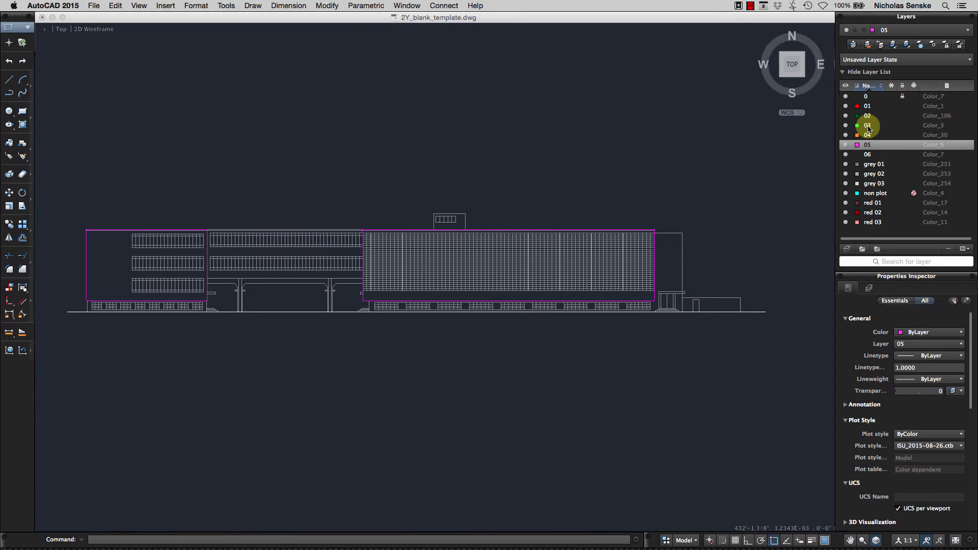
double_click(867, 125)
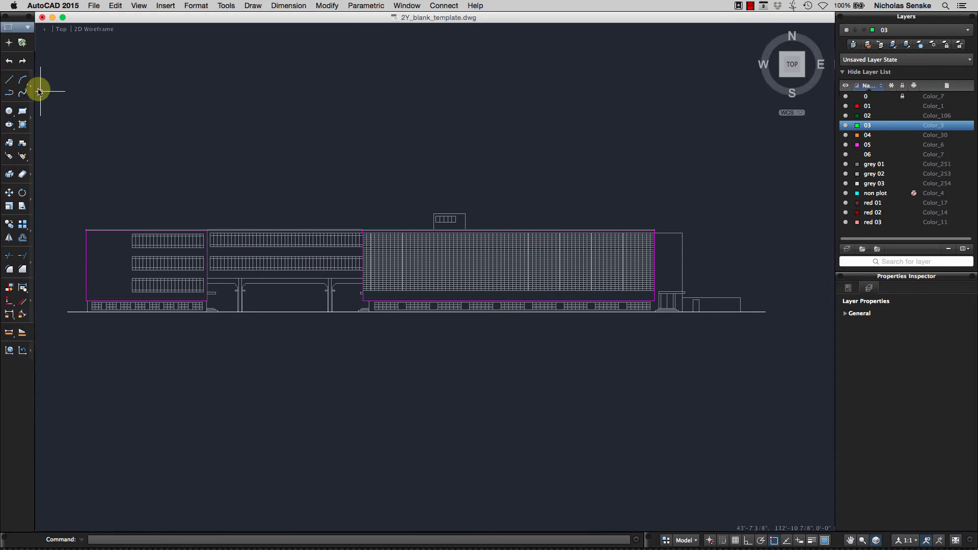
left_click(9, 79)
scroll(74, 295, "up", 5)
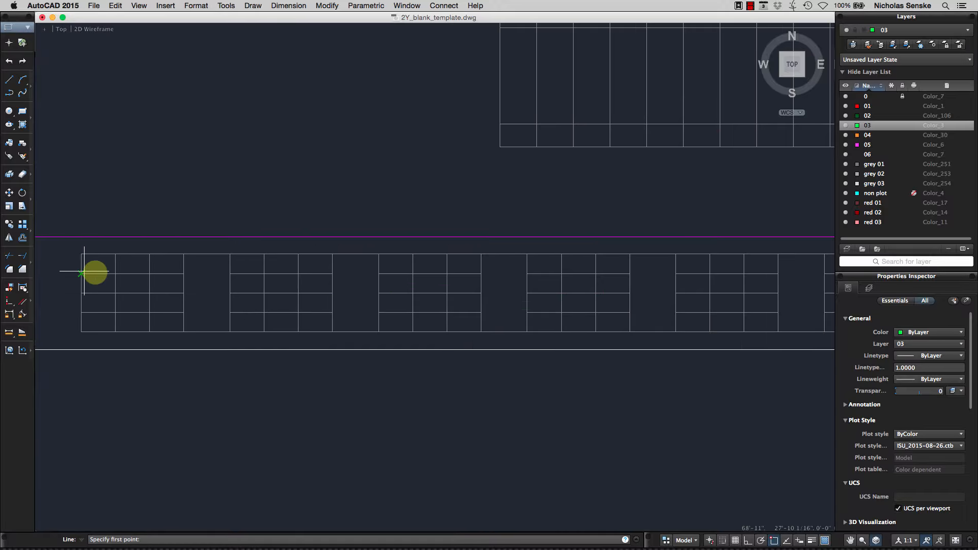
left_click(83, 273)
key("Escape")
Trace the left edge of the left wing's recessed base with a line from the upper volume down to the ground line
middle_click_drag(40, 254, 196, 263)
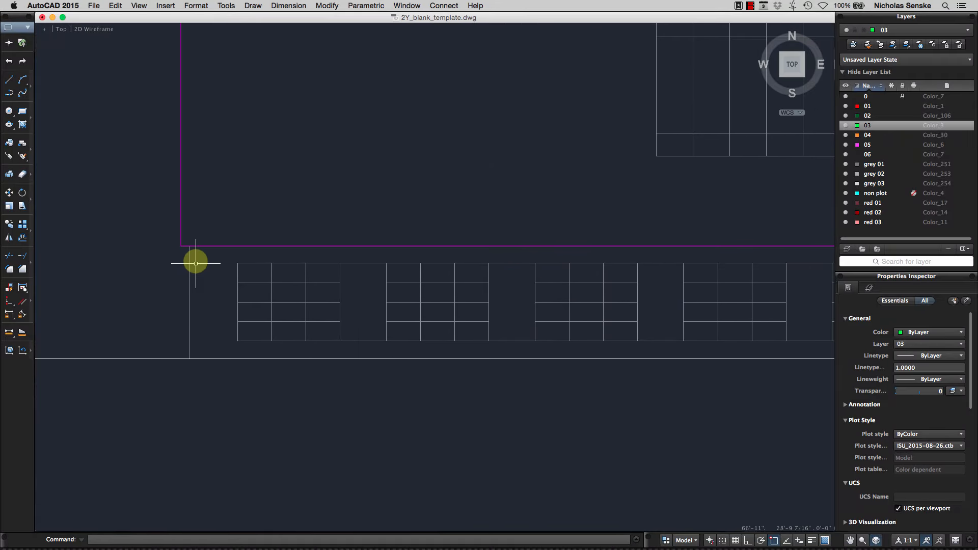
right_click(197, 260)
left_click(240, 275)
left_click(189, 247)
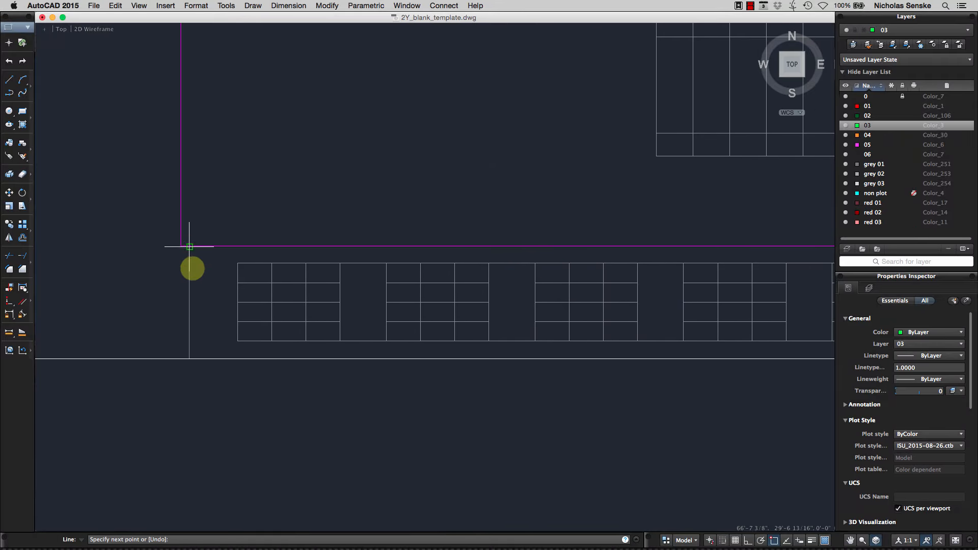
left_click(189, 358)
right_click(190, 358)
left_click(206, 362)
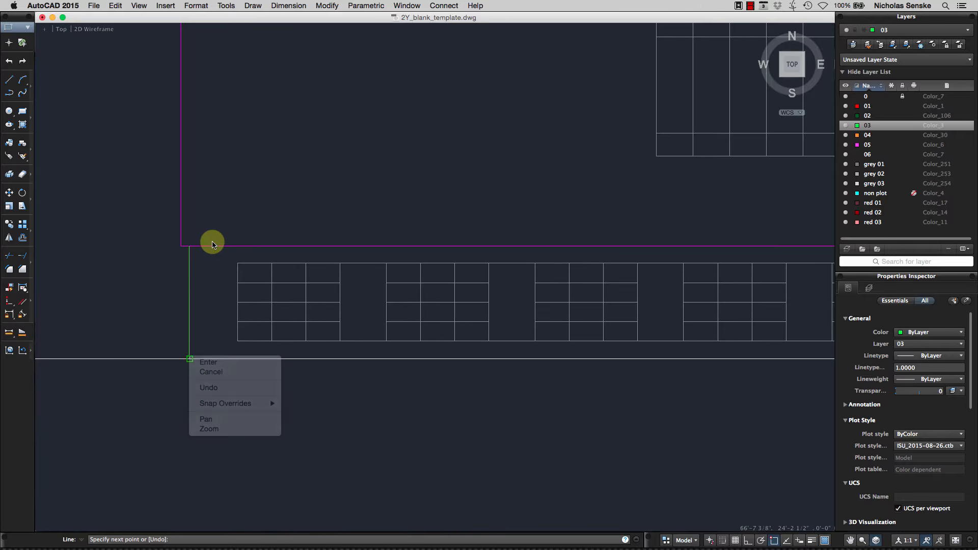
Trace the right edge of the left wing's recessed base with a line from the upper volume down to the ground line
scroll(254, 244, "down", 5)
scroll(326, 286, "right", 5)
scroll(331, 295, "up", 5)
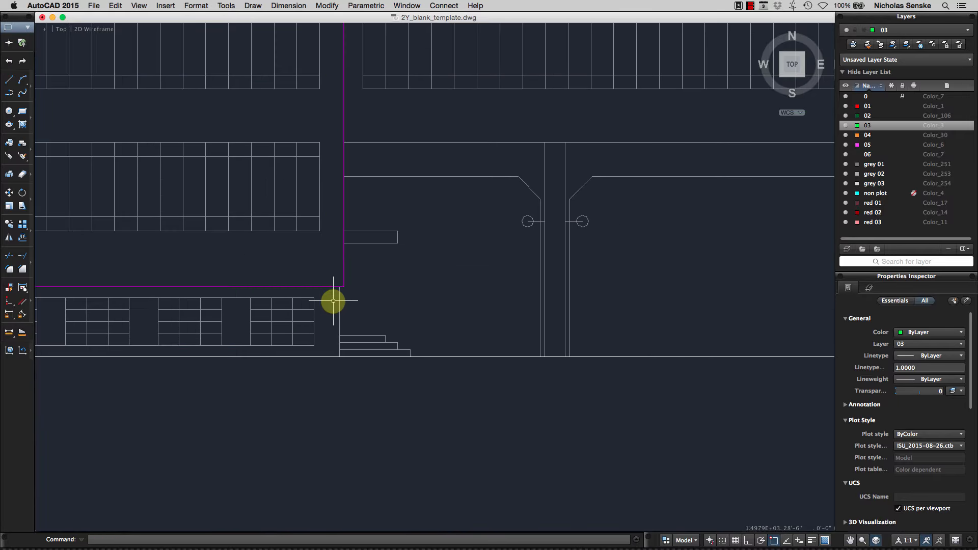
right_click(335, 302)
left_click(357, 304)
left_click(340, 286)
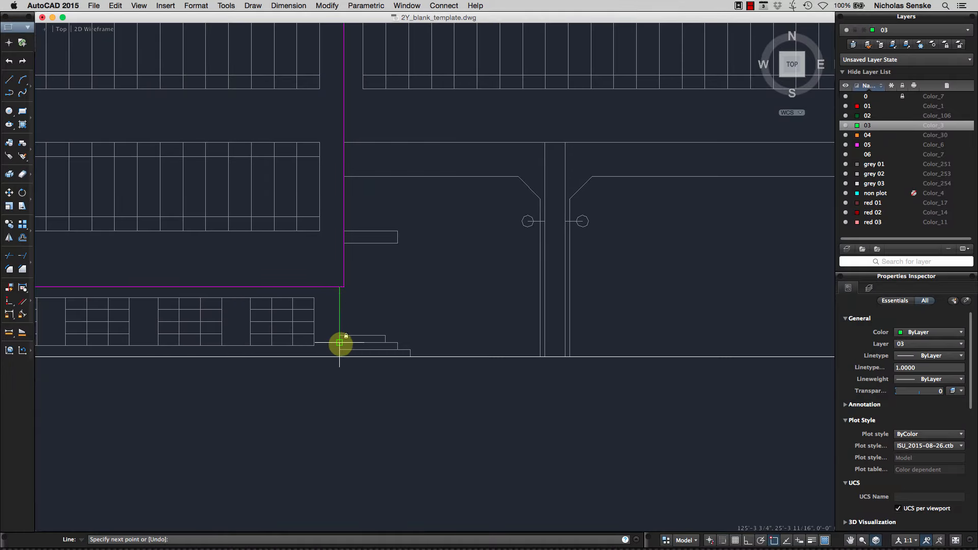
right_click(339, 356)
left_click(360, 359)
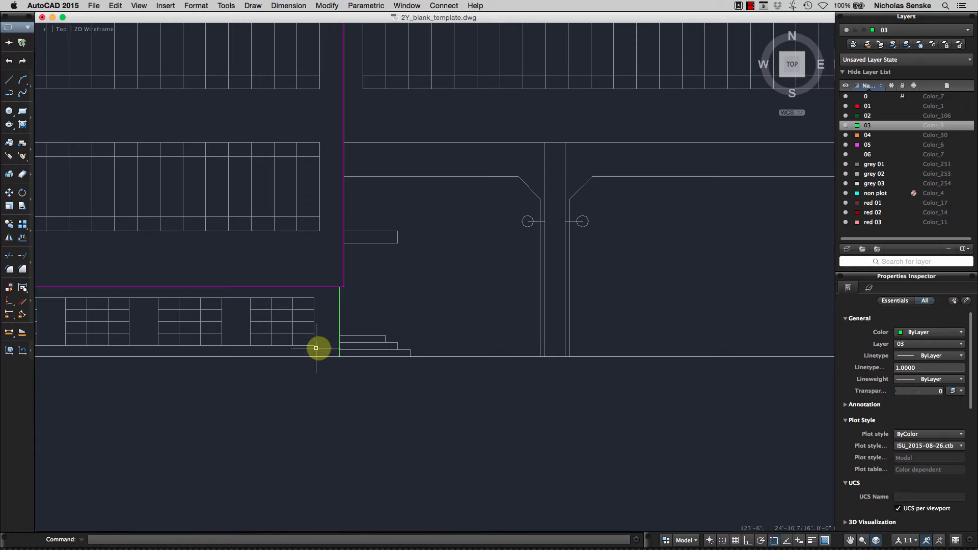
scroll(382, 339, "down", 5)
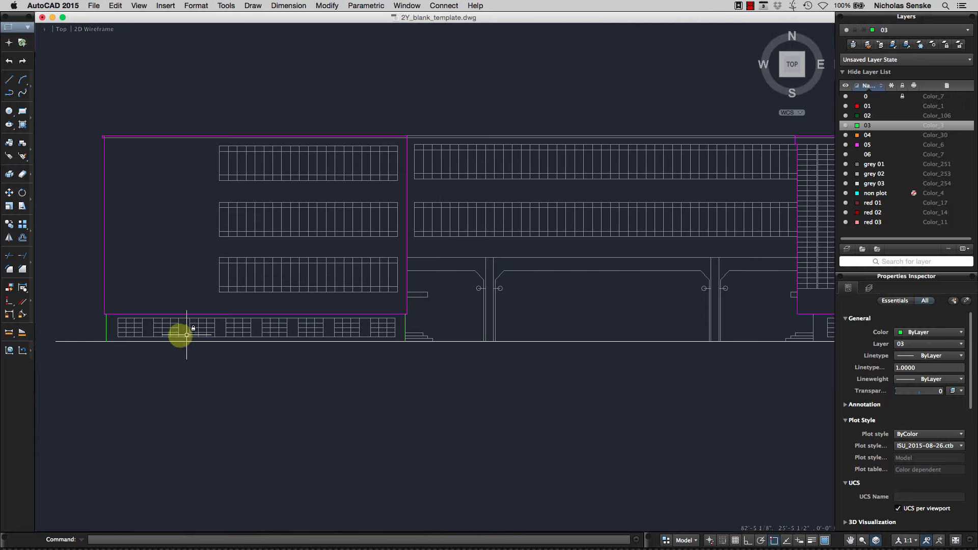
Check the left wing's base windows in the Gropiusallee street photo in Firefox, and return to AutoCAD
left_click(22, 110)
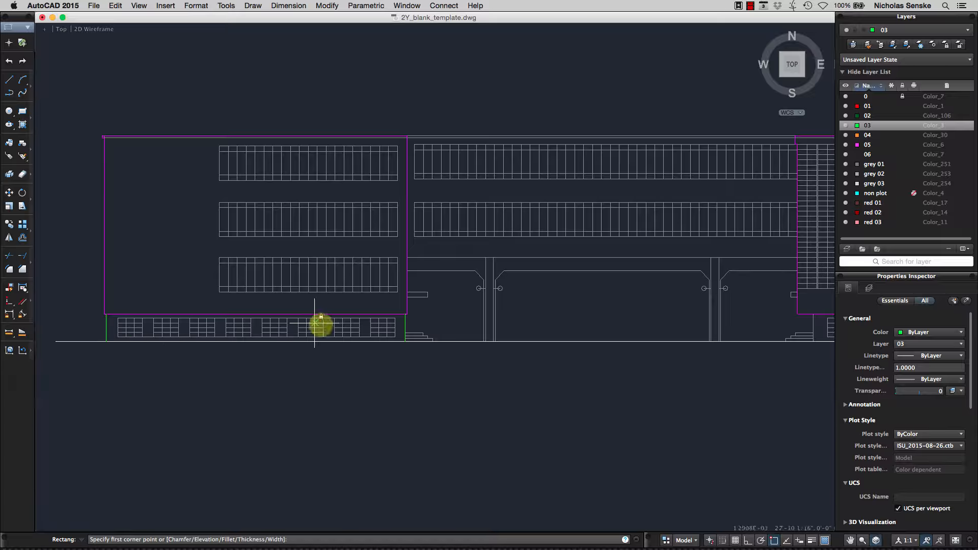
key("Escape")
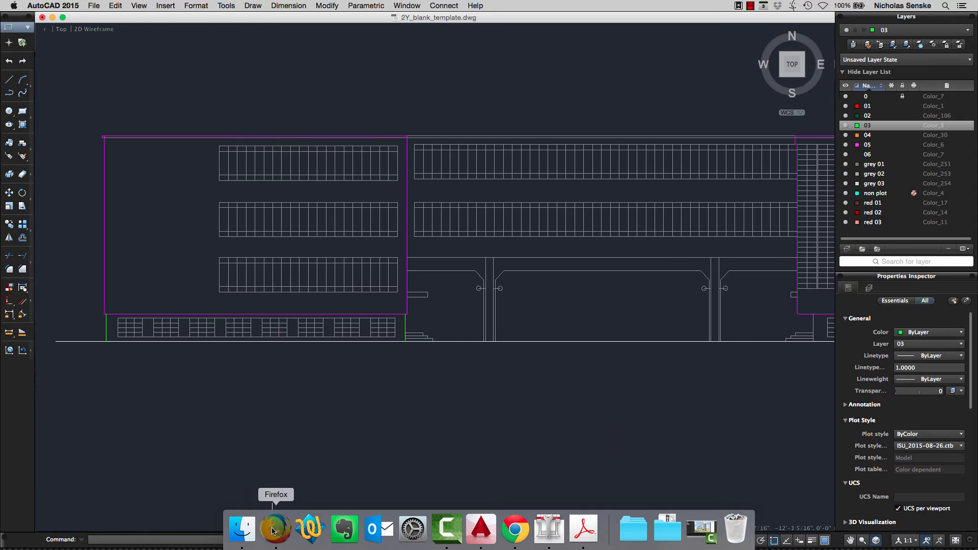
left_click(275, 529)
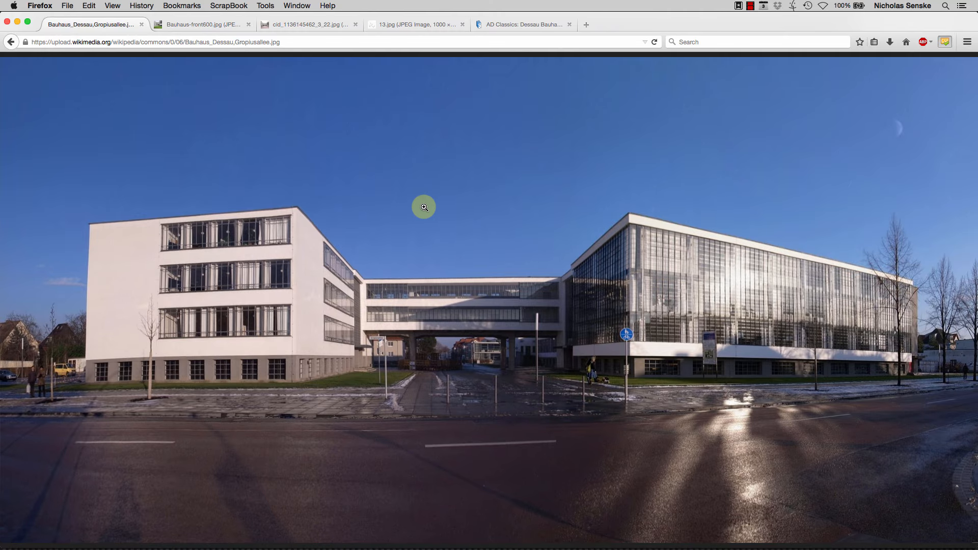
mouse_move(219, 547)
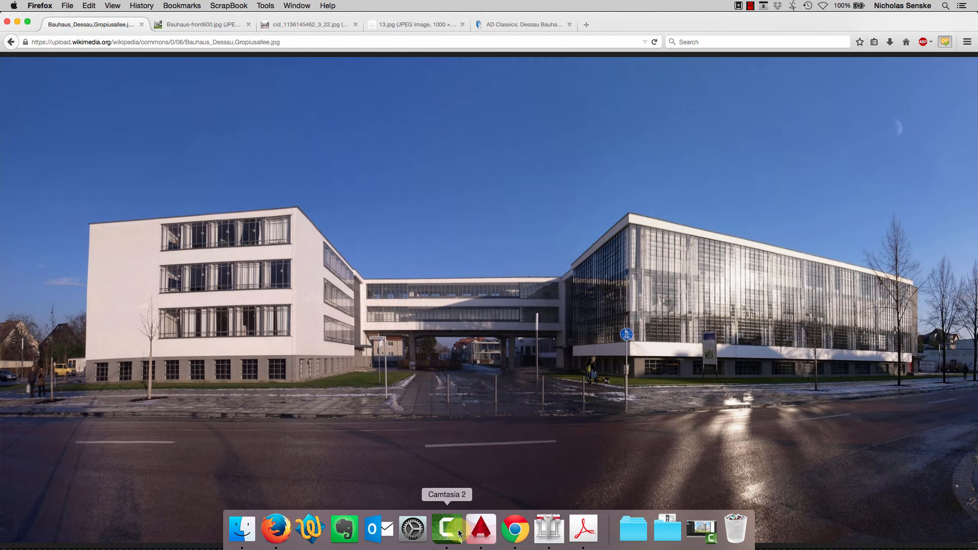
left_click(477, 532)
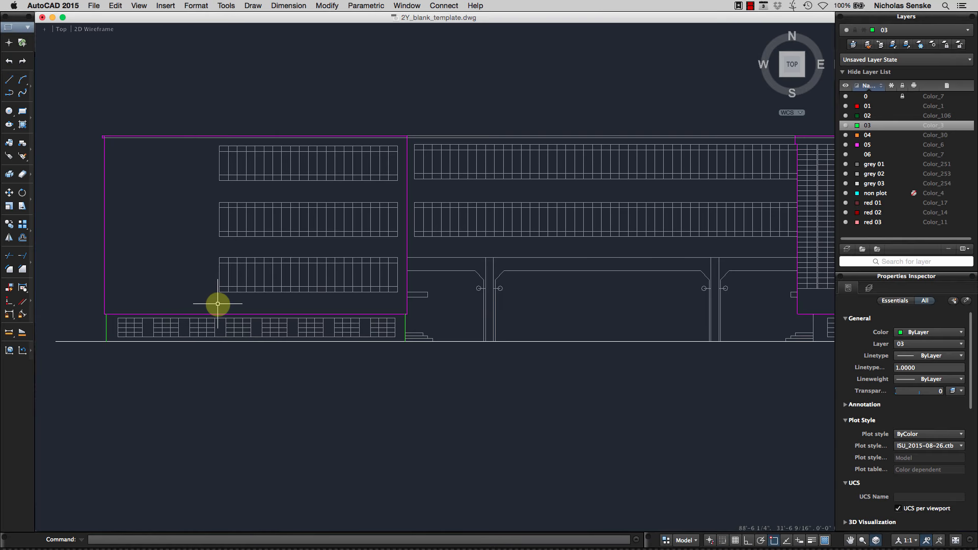
Outline the leftmost window of the left wing's base with a rectangle on layer 03, from corner to corner
left_click(27, 115)
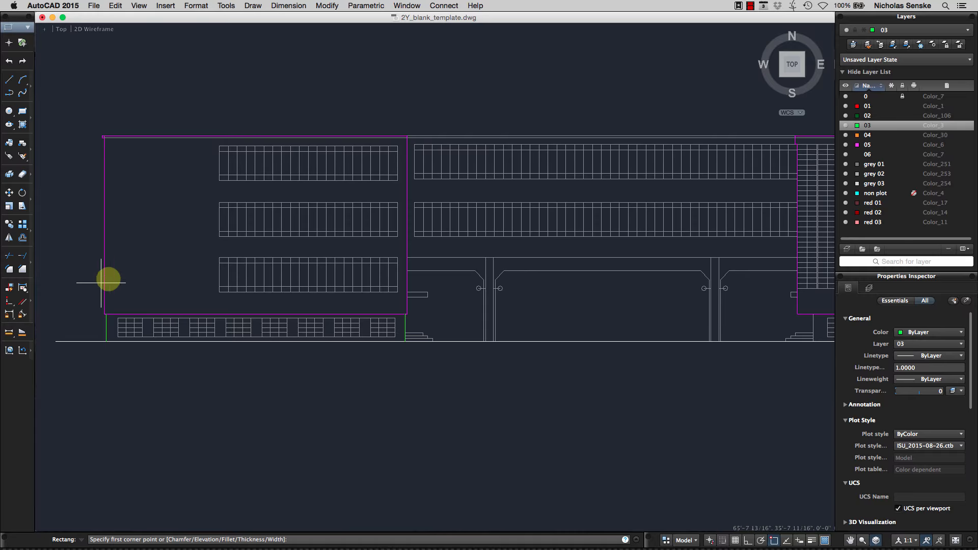
scroll(120, 331, "up", 4)
left_click(114, 296)
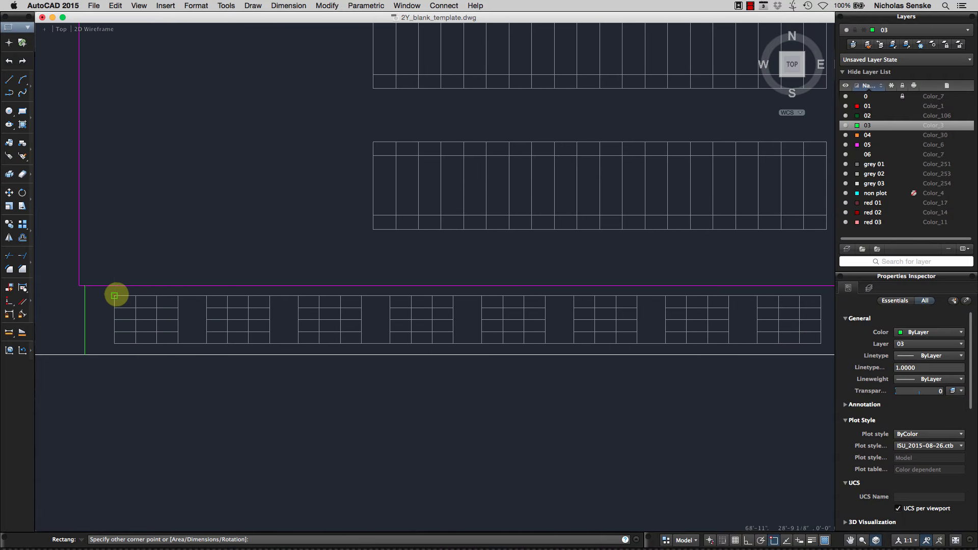
left_click(178, 343)
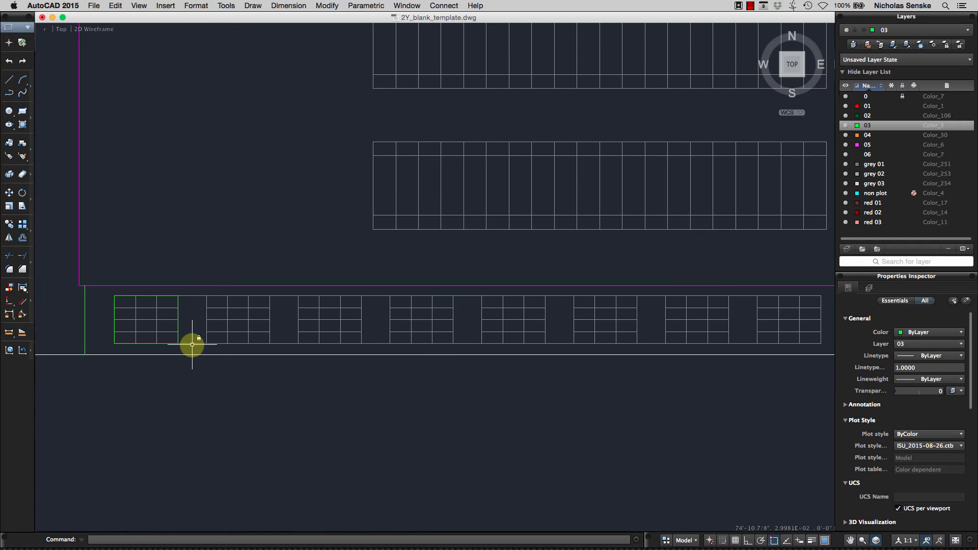
Enlarge the Gropiusallee street photo in Firefox to examine the depth of the base windows, and return to AutoCAD
left_click(271, 532)
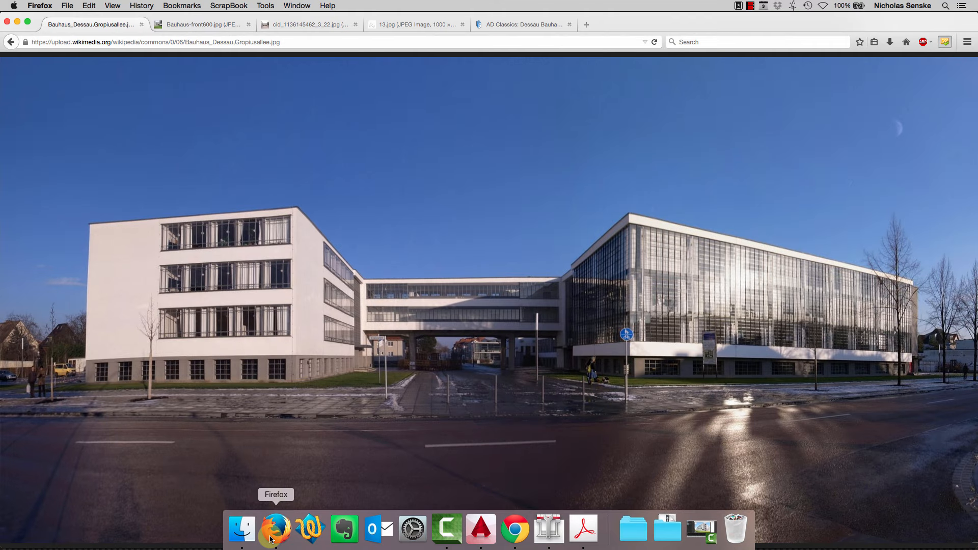
left_click(185, 364)
left_click(227, 321)
left_click(204, 367)
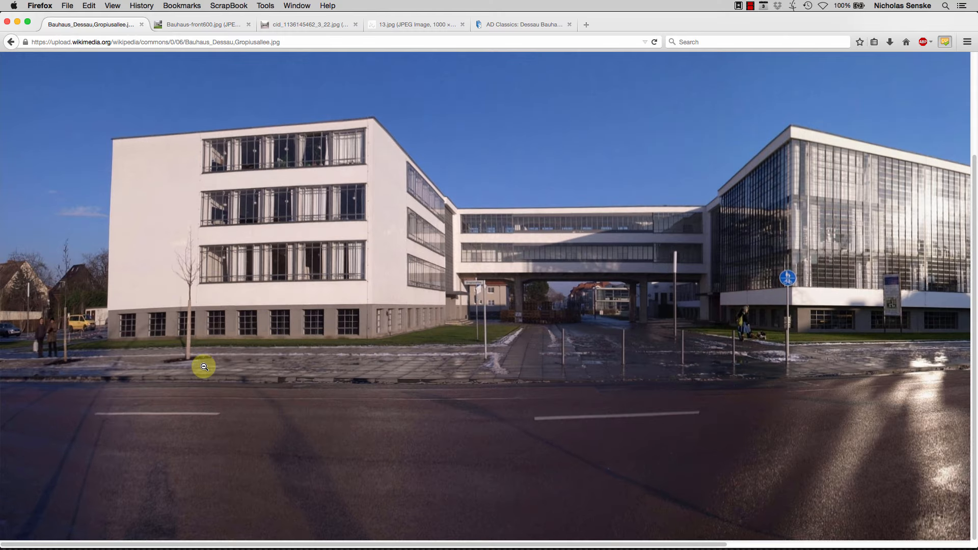
left_click(280, 323)
mouse_move(413, 544)
left_click(481, 542)
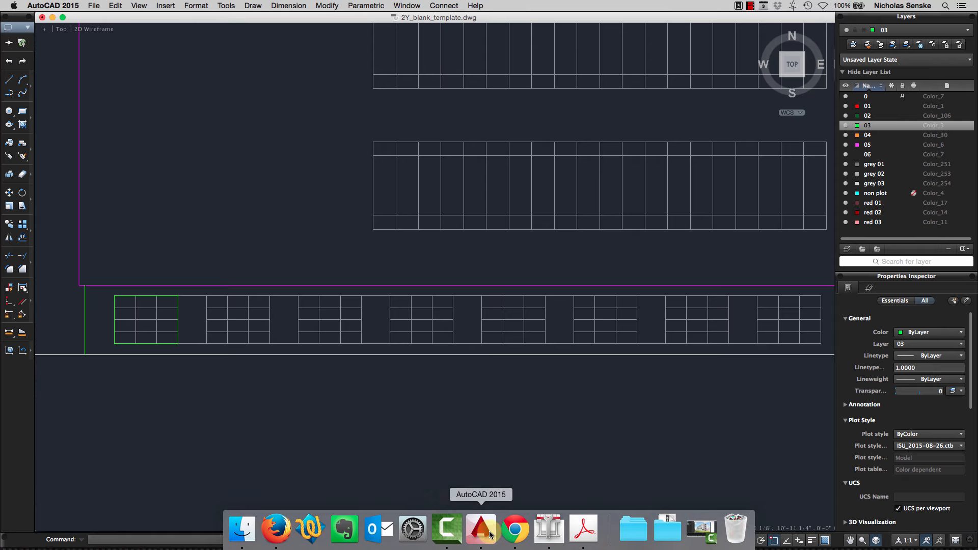
Outline the second, third and fourth windows of the left wing's base with rectangles on layer 03
left_click(21, 110)
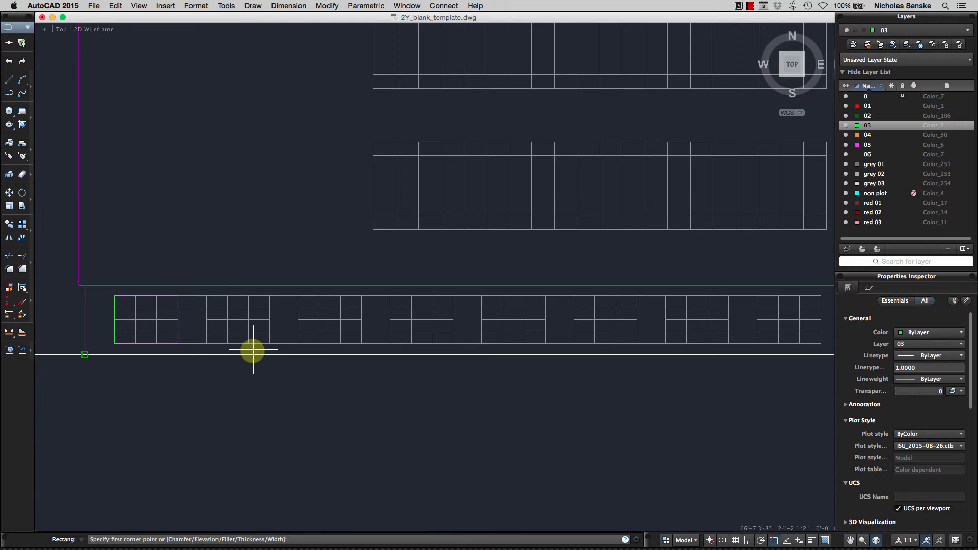
left_click(207, 296)
left_click(270, 343)
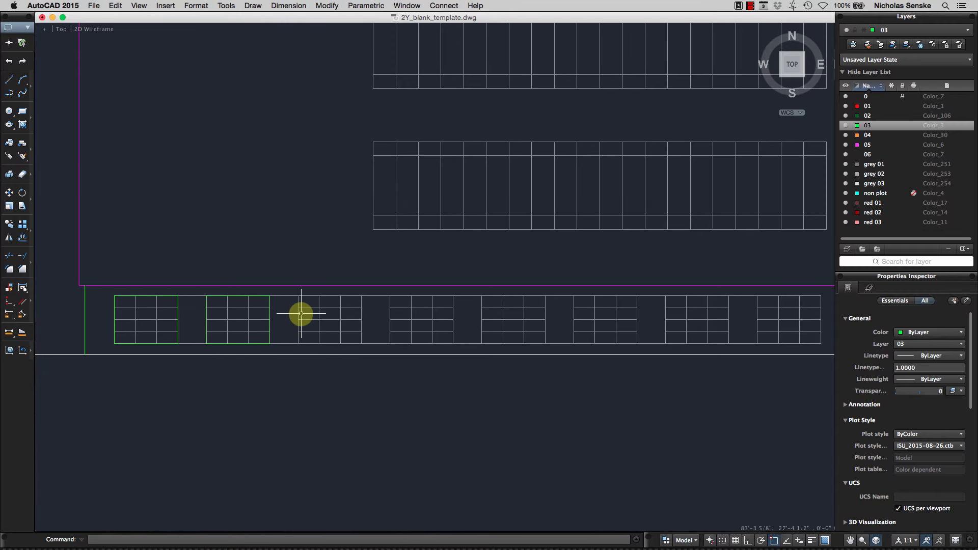
left_click(298, 296)
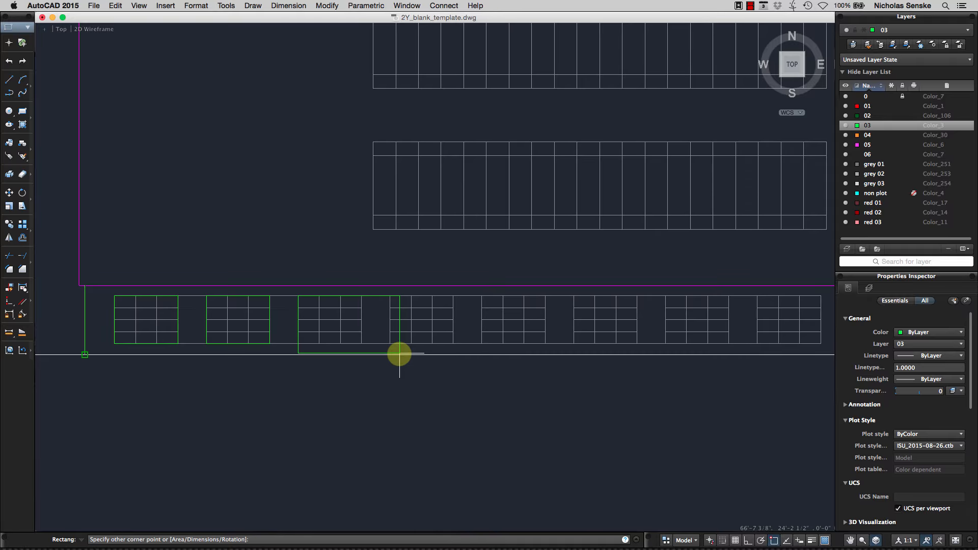
left_click(362, 343)
key("Return")
left_click(389, 296)
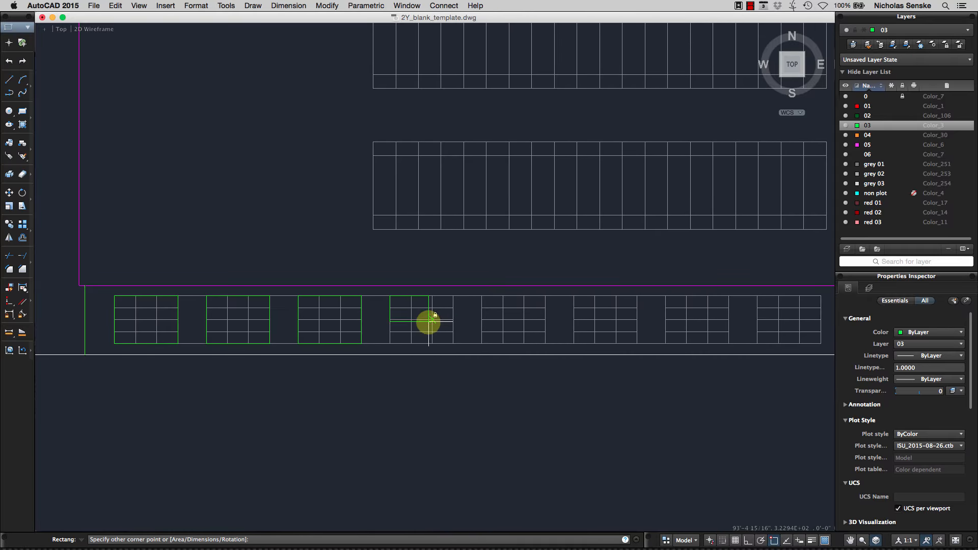
left_click(452, 343)
key("Return")
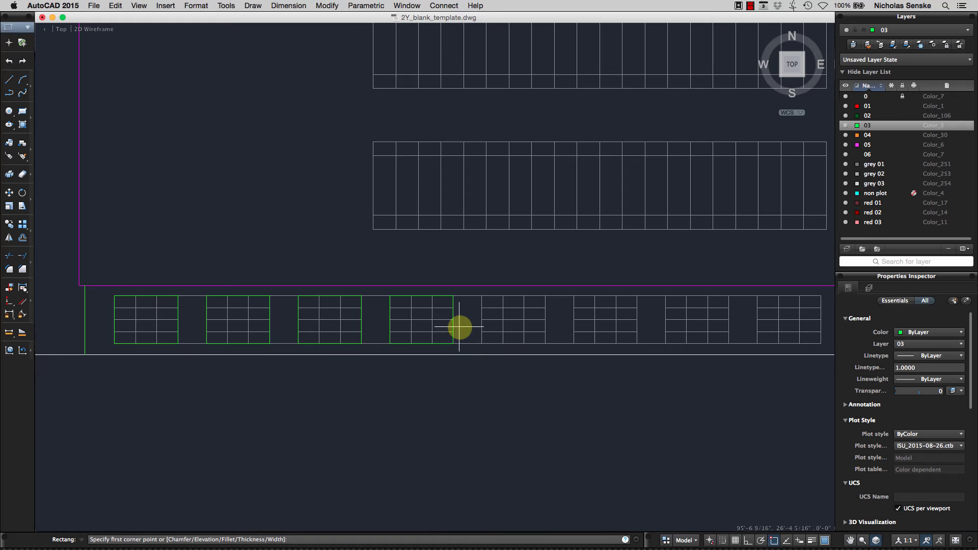
key("Escape")
Copy the fourth window's outline from its upper-left corner onto the remaining four windows of the left wing's base
left_click(455, 325)
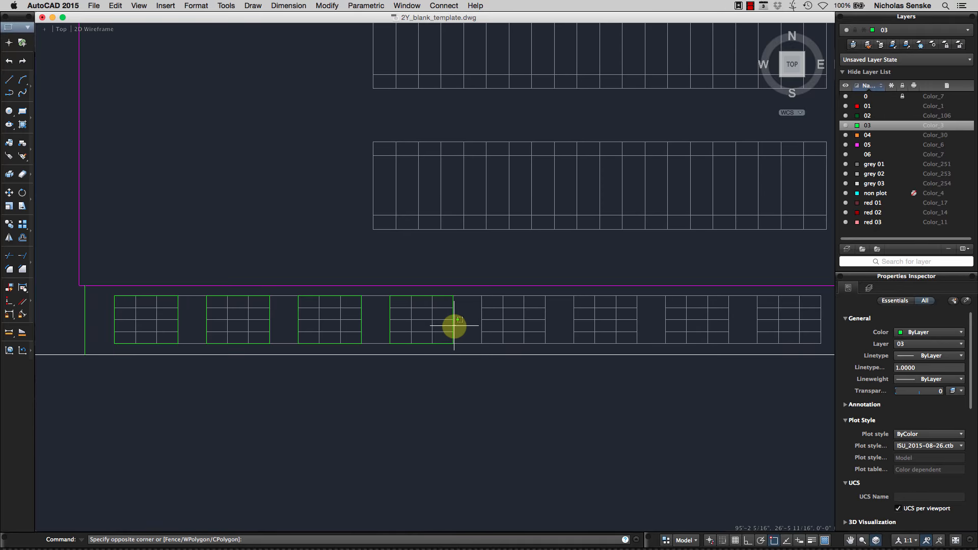
left_click(452, 328)
type("co")
key("Return")
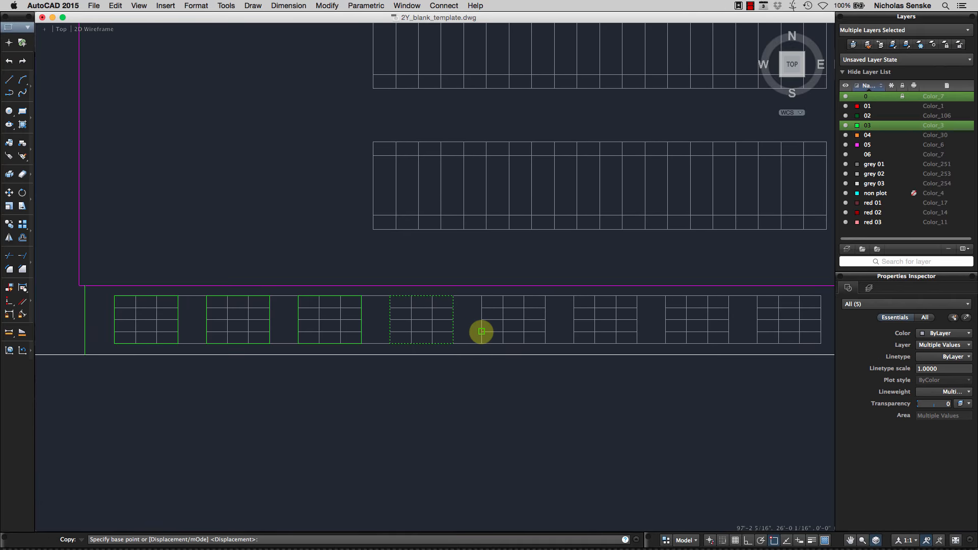
left_click(390, 296)
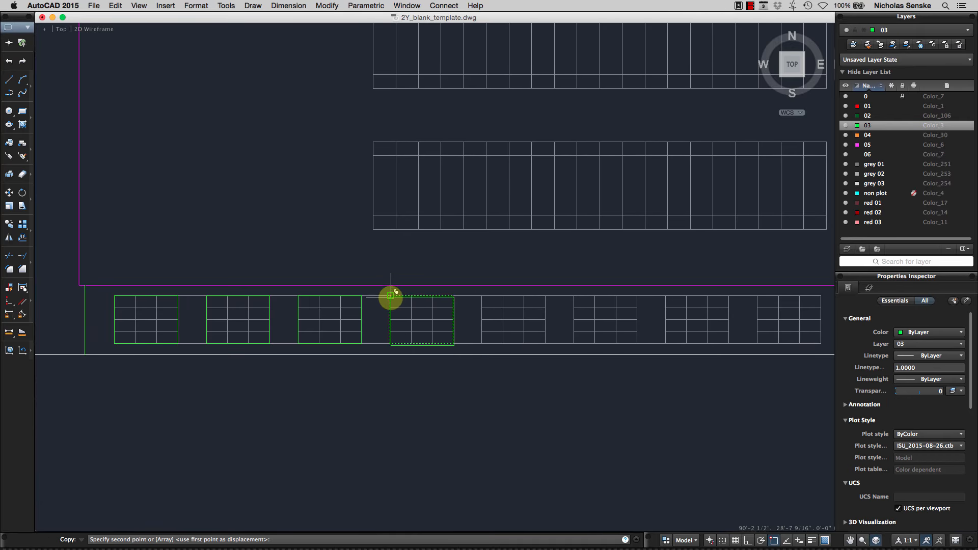
left_click(481, 295)
left_click(573, 294)
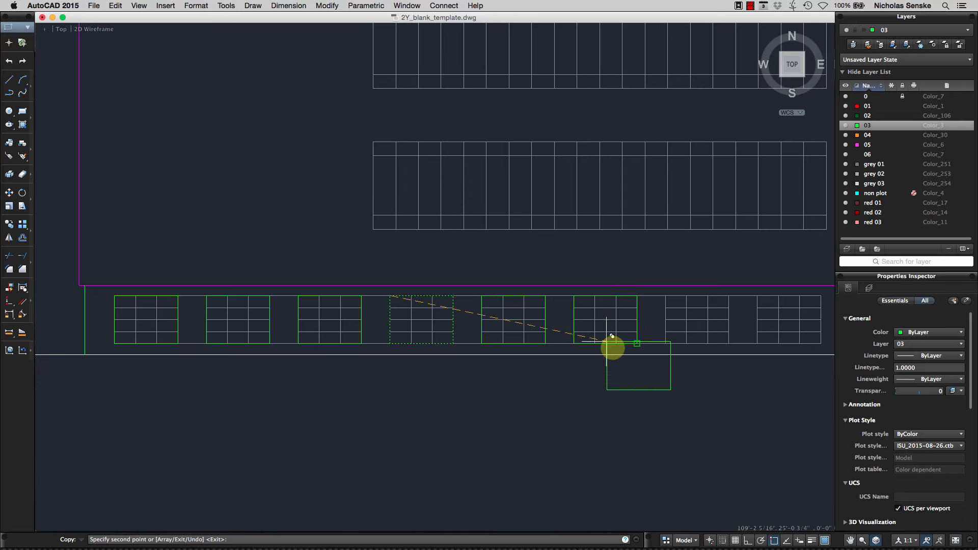
middle_click_drag(611, 345, 257, 389)
left_click(308, 338)
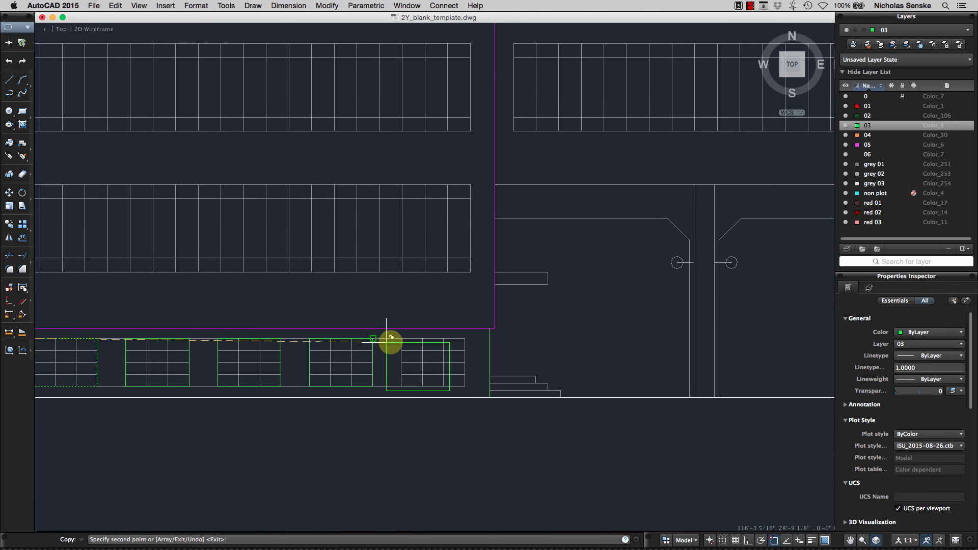
left_click(400, 339)
scroll(430, 399, "down", 10)
key("Escape")
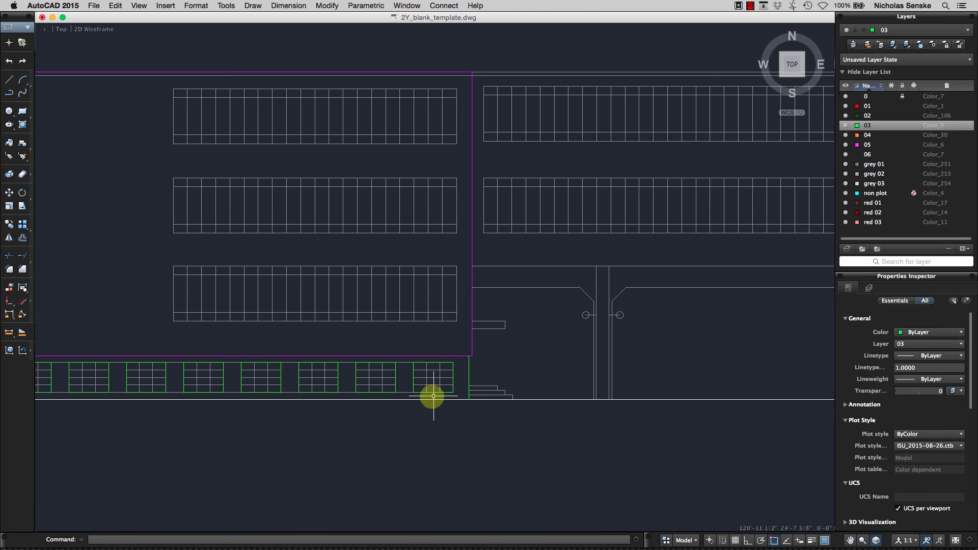
Hide layer 0 to check the traced base and window outlines, and show it again
left_click(845, 96)
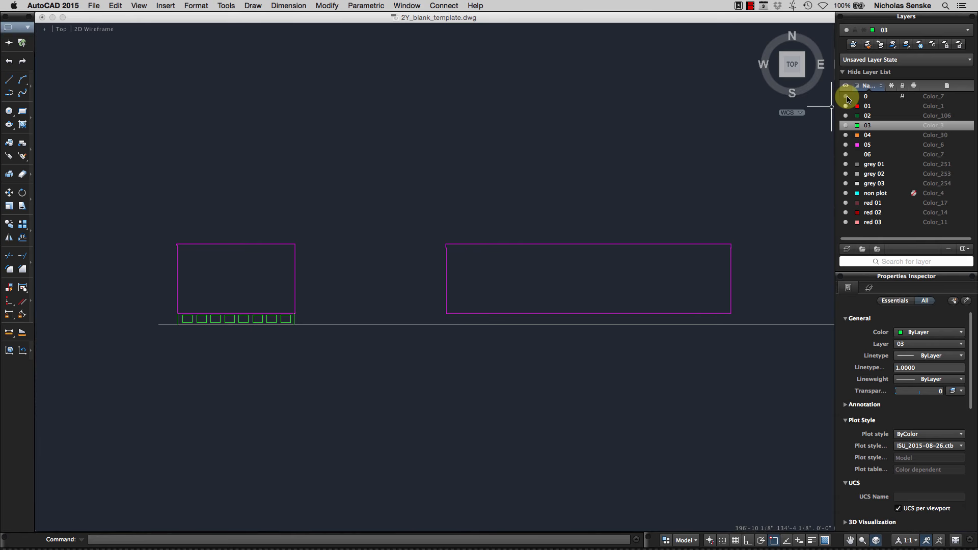
left_click(846, 97)
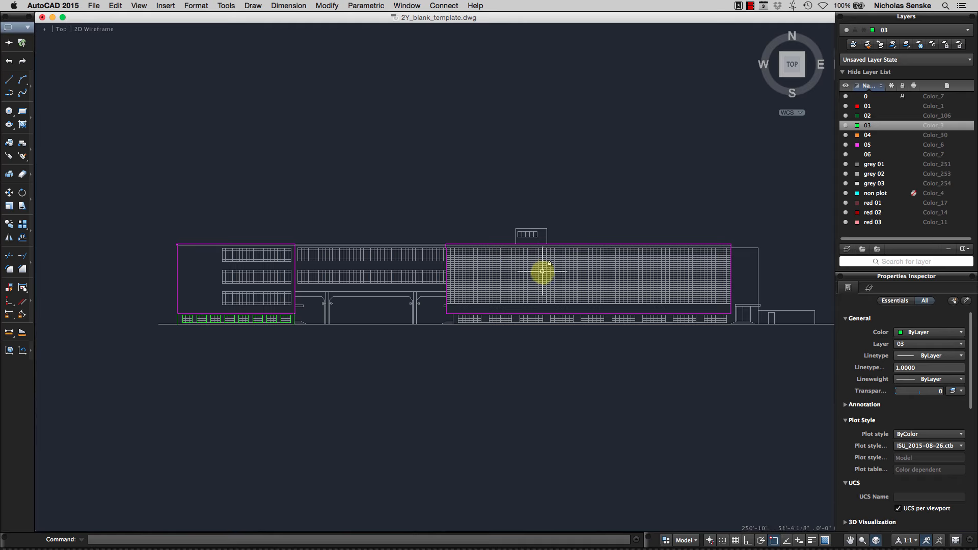
Trace the left edge of the right wing's recessed base with a line from the upper volume down to the ground line
scroll(542, 273, "right", 5)
left_click(11, 80)
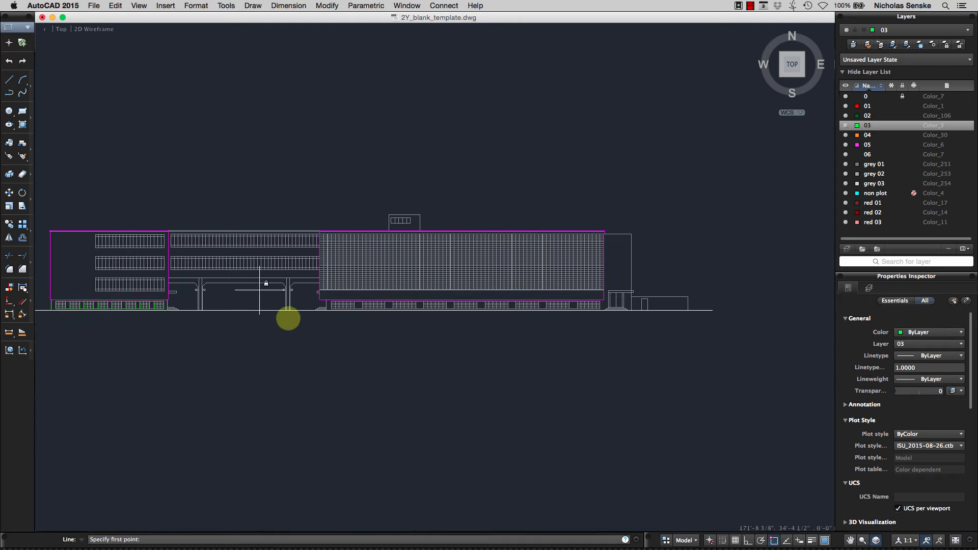
scroll(315, 305, "up", 6)
left_click(306, 311)
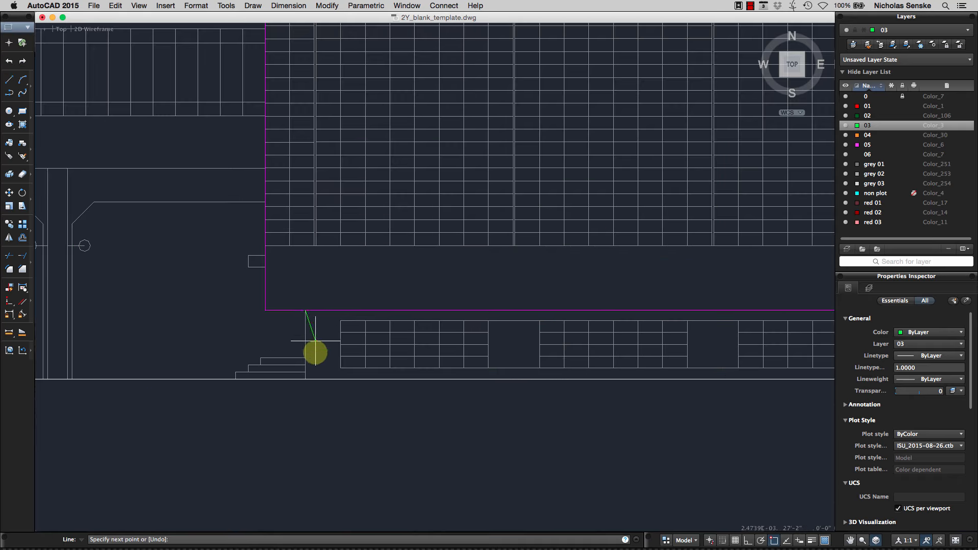
left_click(306, 379)
right_click(305, 380)
left_click(316, 386)
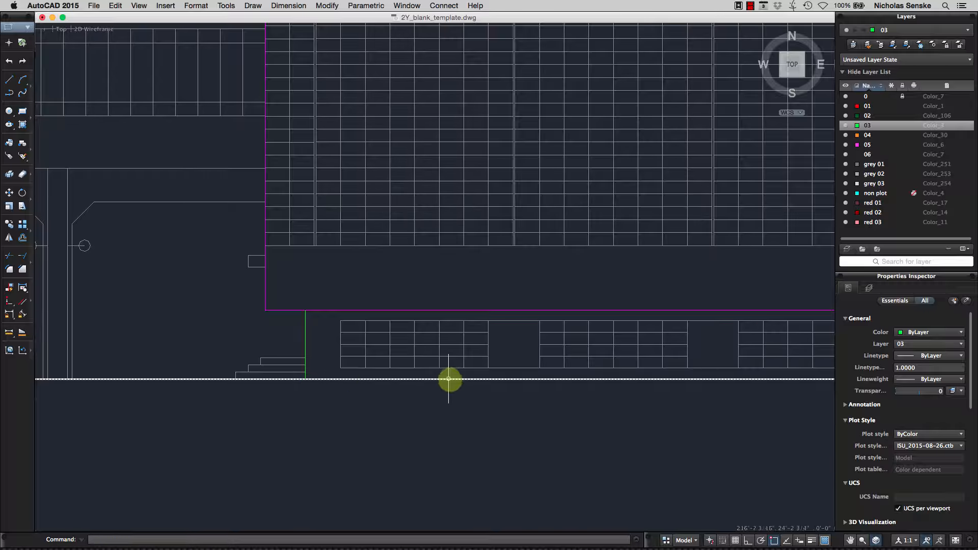
Trace the top and right edges of the recessed volume beyond the right wing with lines on layer 03, down to the ground line
scroll(458, 381, "down", 5)
middle_click_drag(508, 382, 319, 375)
middle_click_drag(562, 384, 322, 376)
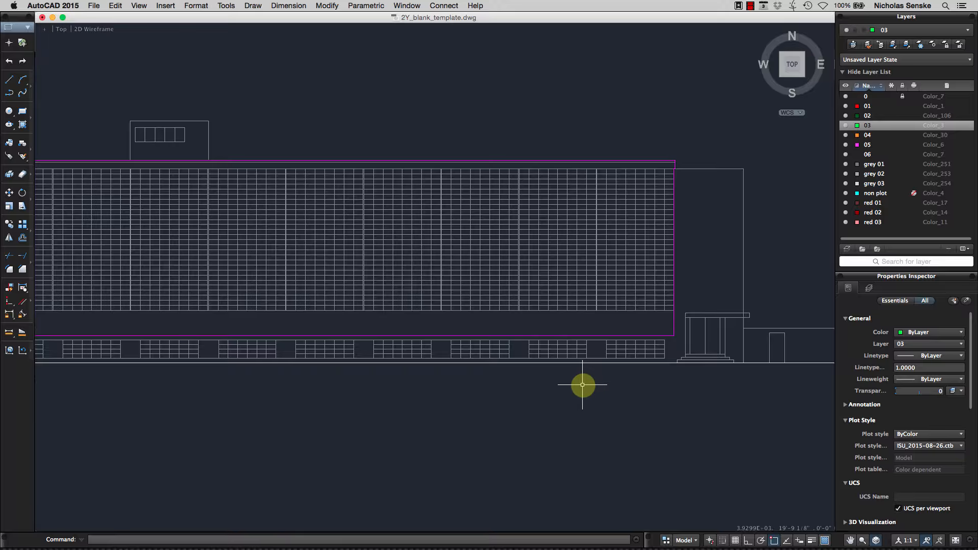
middle_click_drag(583, 385, 376, 386)
right_click(656, 143)
left_click(667, 151)
scroll(471, 169, "up", 6)
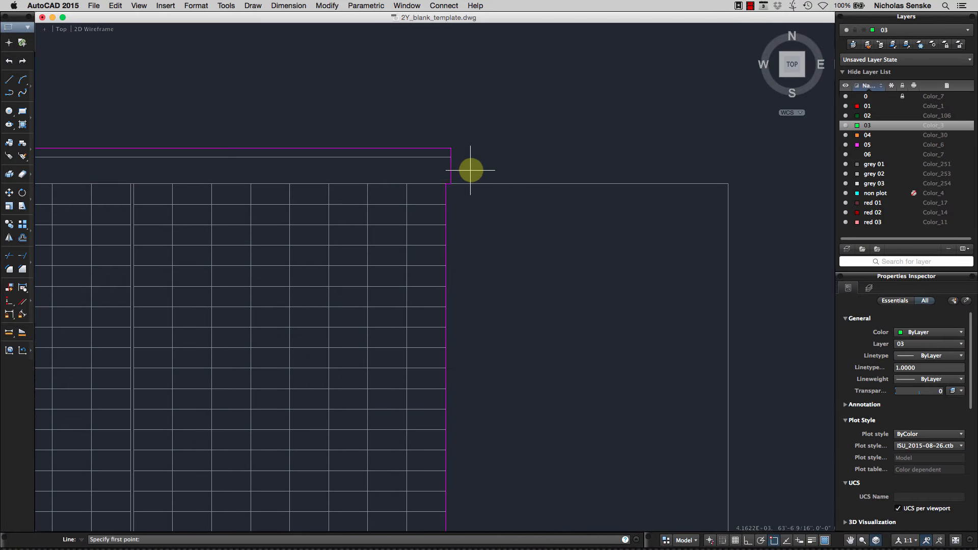
left_click(450, 184)
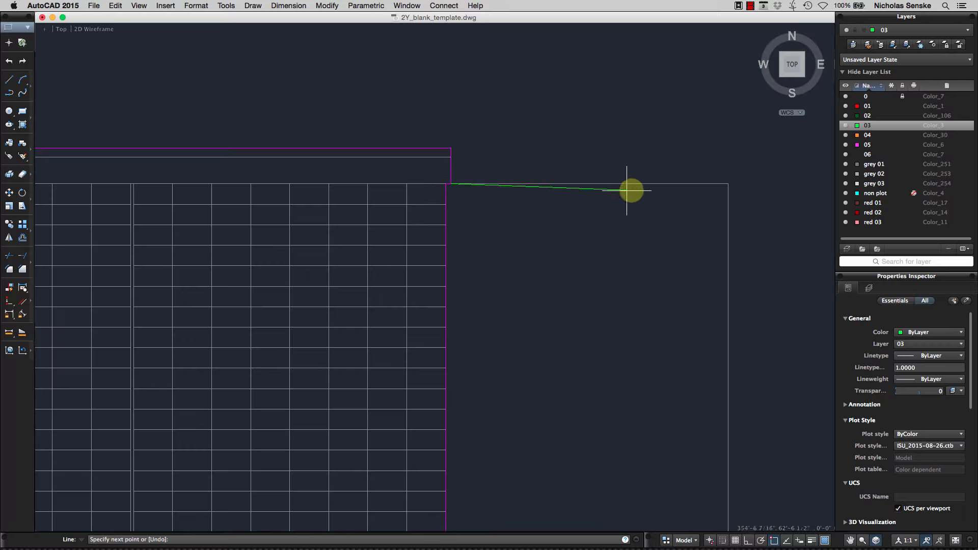
left_click(726, 192)
scroll(723, 198, "down", 5)
middle_click_drag(709, 282, 679, 244)
scroll(686, 279, "up", 4)
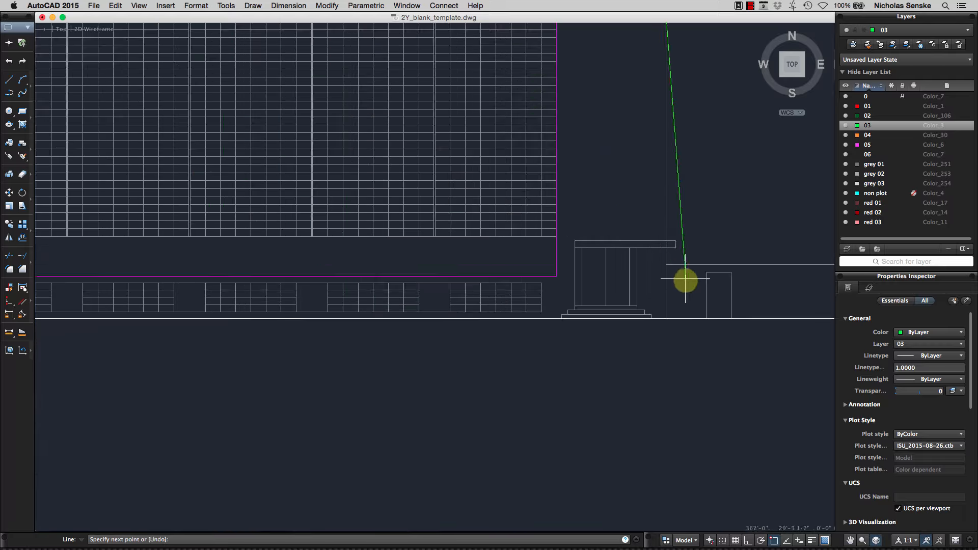
left_click(666, 319)
right_click(667, 319)
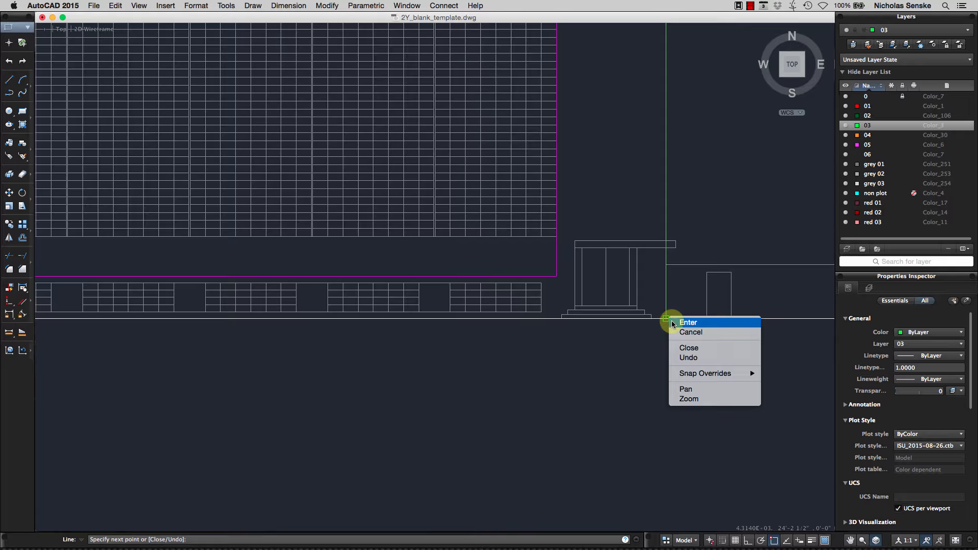
left_click(683, 322)
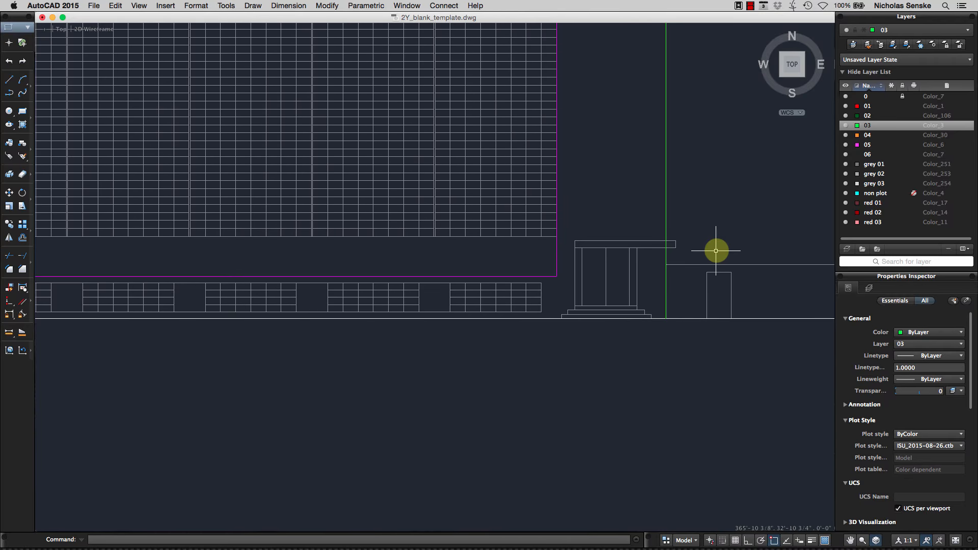
Outline the first three windows of the right wing's base with rectangles on layer 03, starting from its left end
scroll(710, 255, "down", 3)
scroll(560, 277, "down", 2)
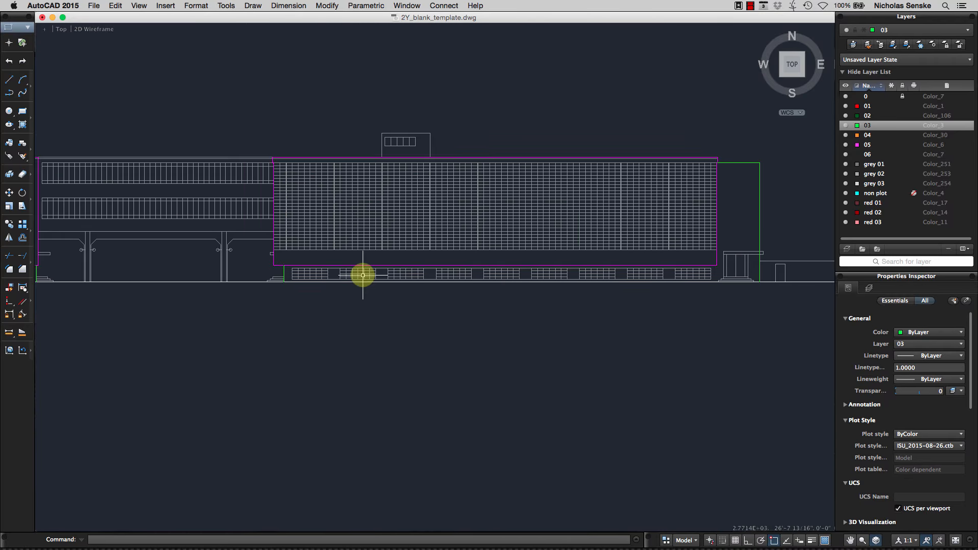
left_click(23, 111)
scroll(265, 273, "up", 5)
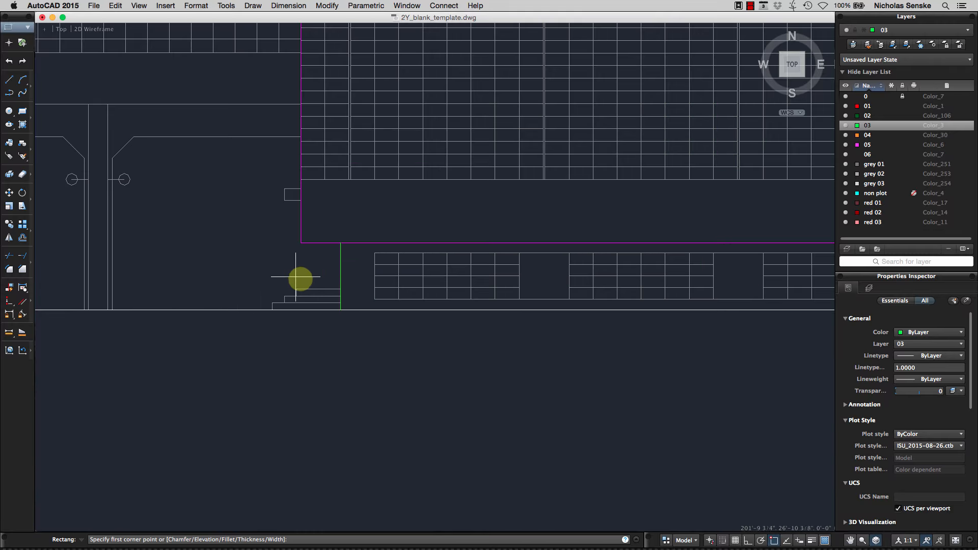
left_click(374, 253)
left_click(519, 299)
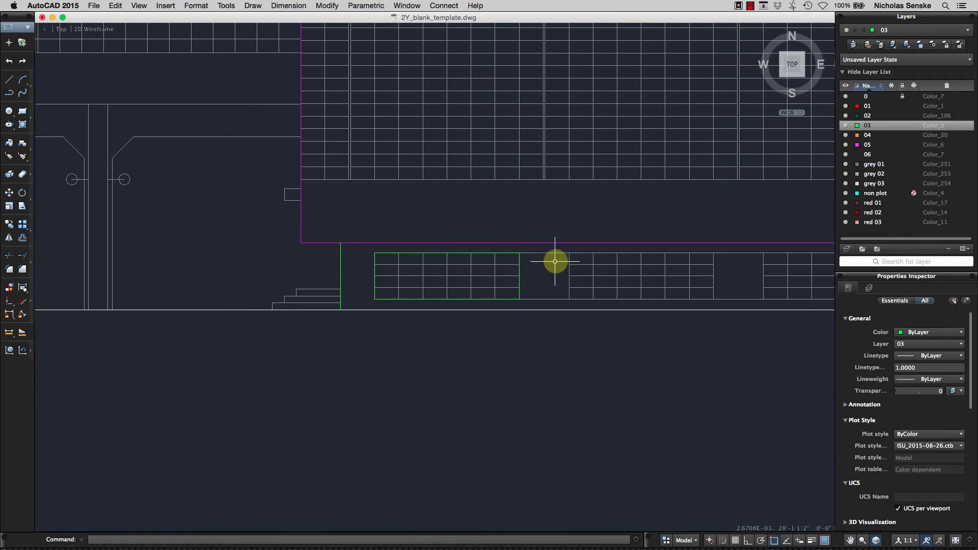
key("Return")
left_click(569, 253)
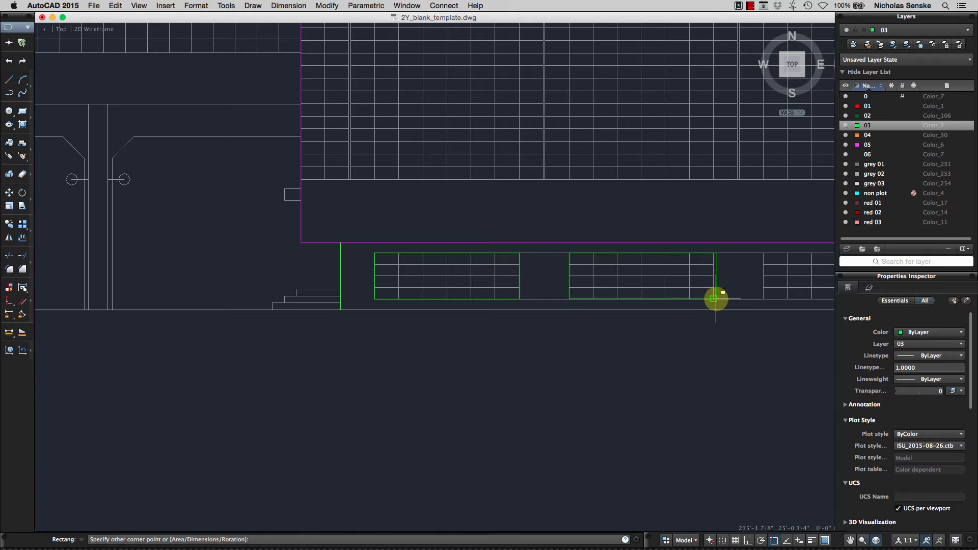
left_click(713, 299)
middle_click_drag(719, 301, 301, 310)
key("Return")
left_click(333, 270)
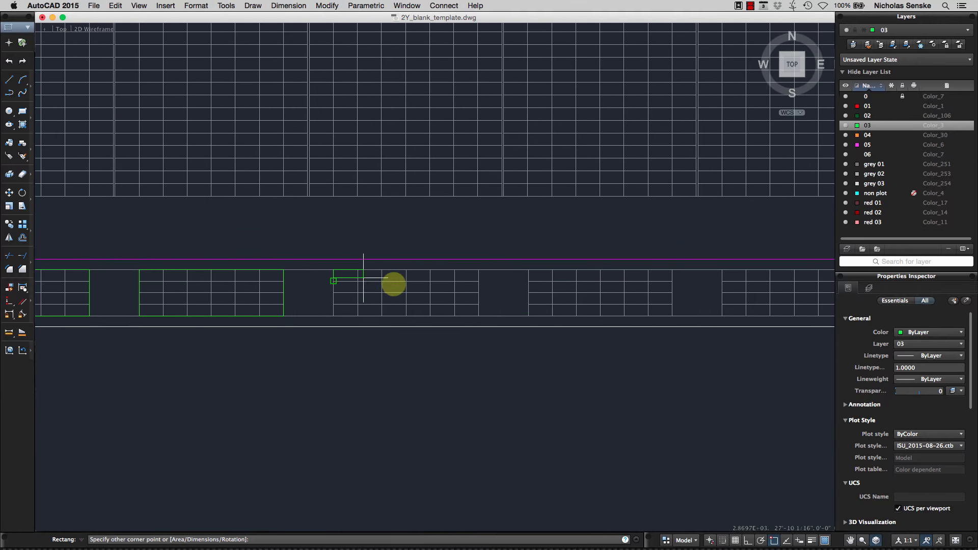
left_click(478, 315)
Outline the fourth, fifth and sixth windows of the right wing's base with rectangles on layer 03
middle_click_drag(511, 313, 355, 329)
key("Return")
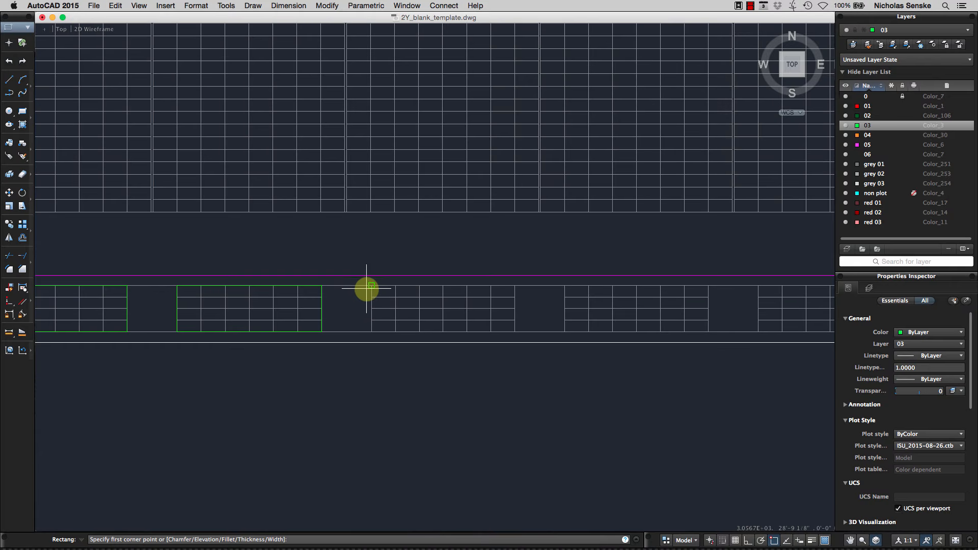
left_click(371, 286)
key("Escape")
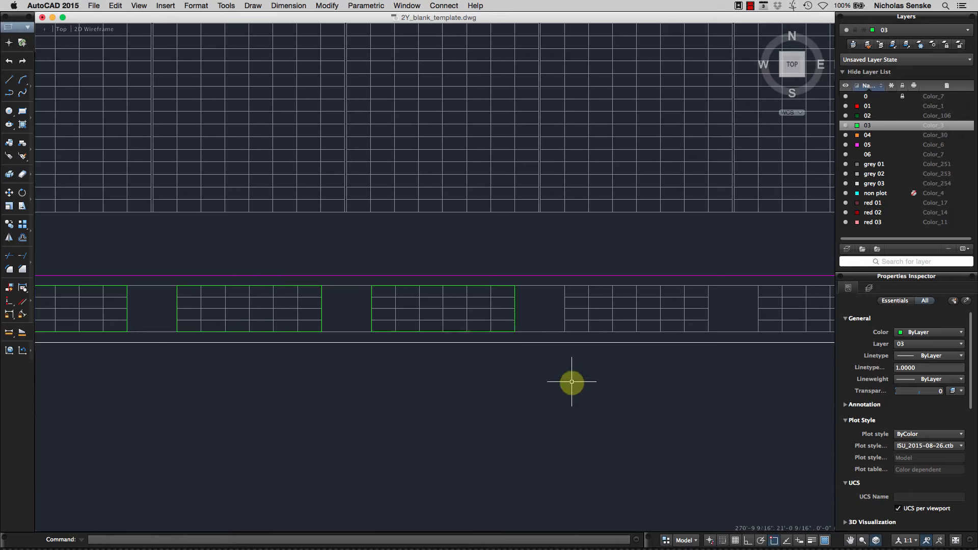
key("Return")
middle_click_drag(571, 382, 352, 411)
left_click(360, 293)
left_click(504, 339)
key("Return")
left_click(339, 305)
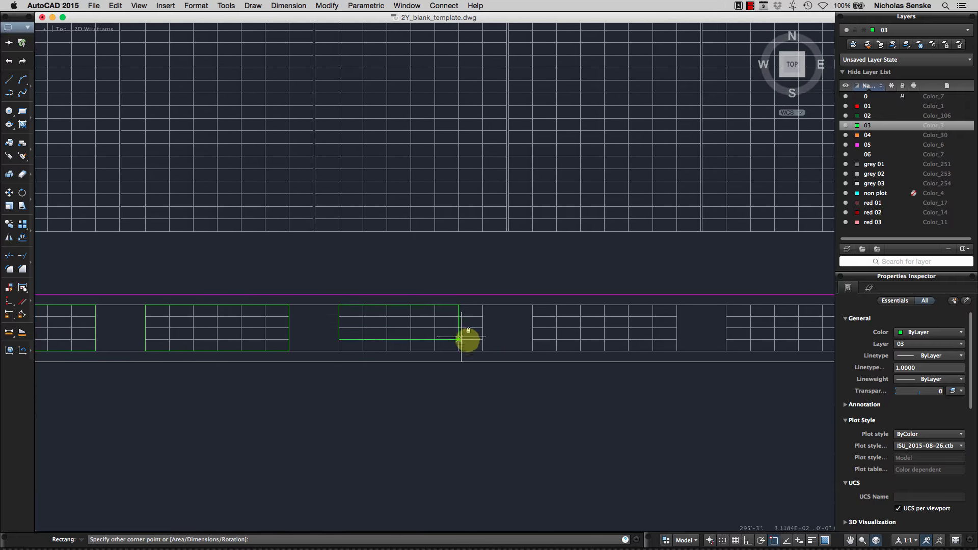
middle_click_drag(336, 355, 387, 360)
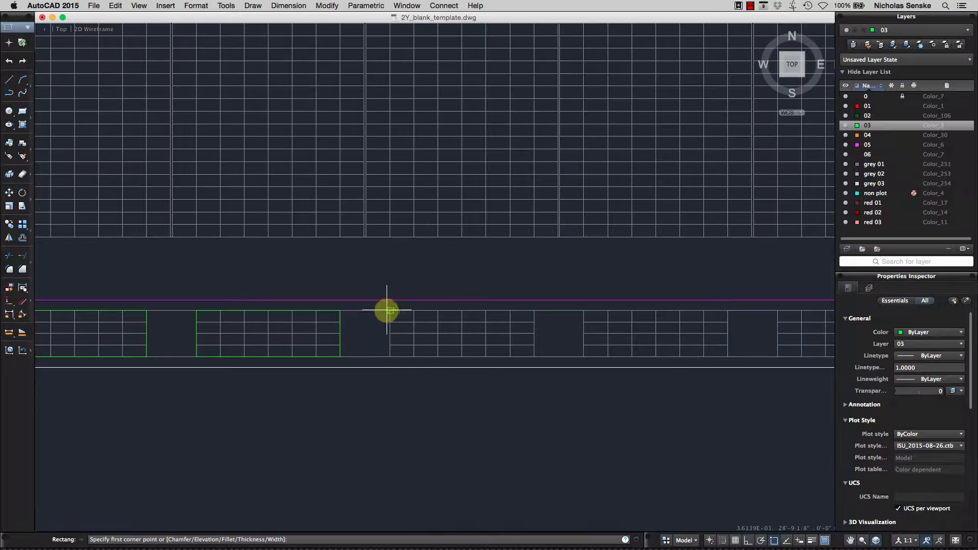
Outline the seventh, eighth and ninth windows of the right wing's base with rectangles on layer 03
left_click(535, 357)
middle_click_drag(575, 404, 362, 417)
key("Return")
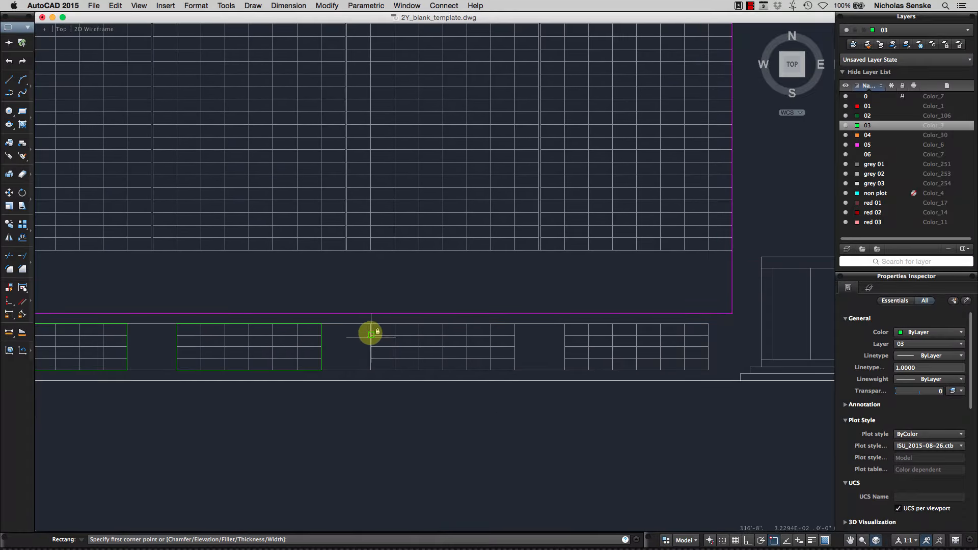
left_click(370, 324)
left_click(511, 371)
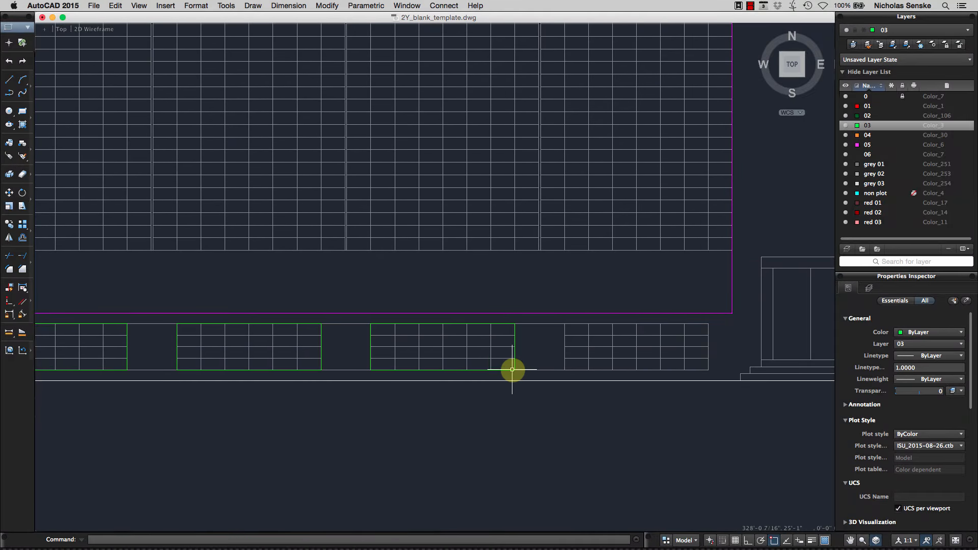
middle_click_drag(557, 411, 427, 405)
key("Return")
left_click(435, 318)
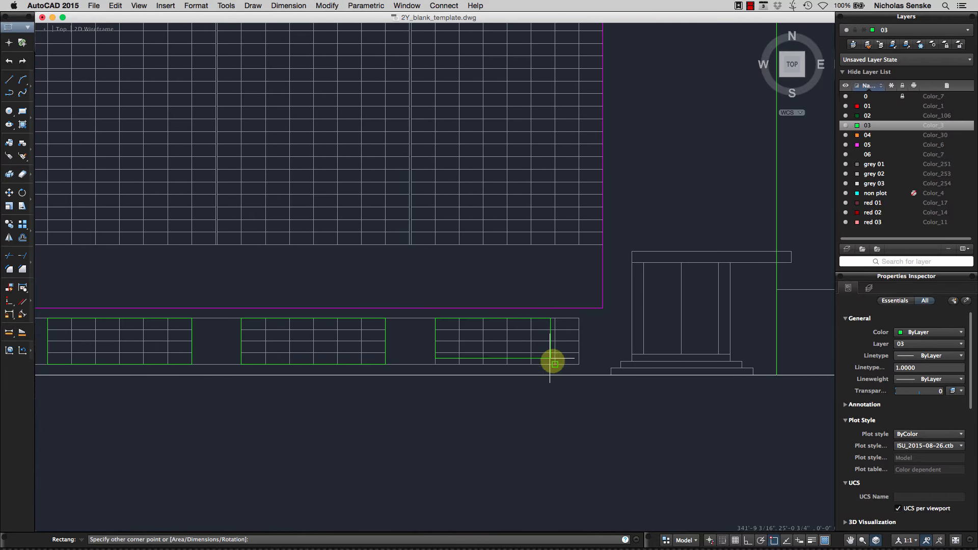
left_click(578, 364)
key("Return")
Trace the left, top and right edges of the rooftop volume above the right wing with lines on layer 03
scroll(566, 407, "down", 5)
middle_click_drag(509, 425, 590, 397)
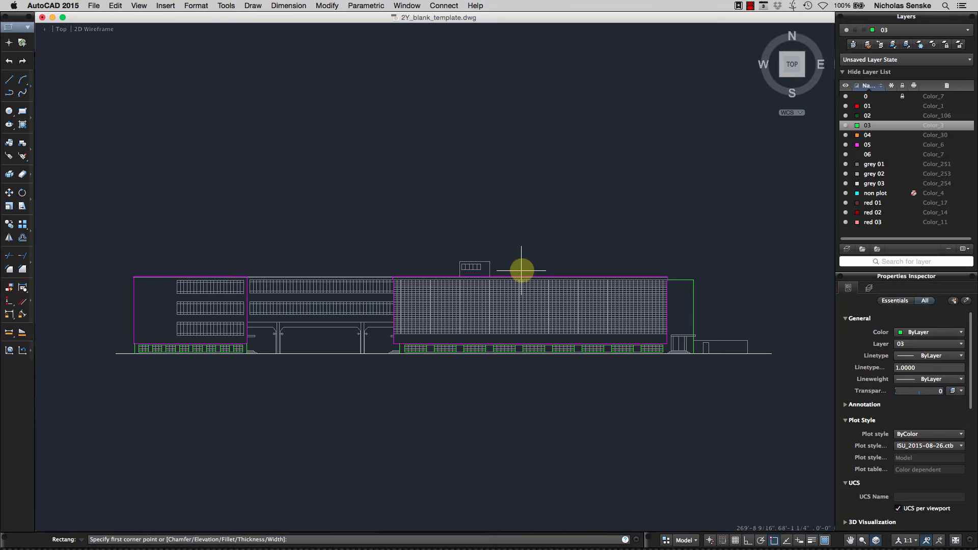
left_click(9, 80)
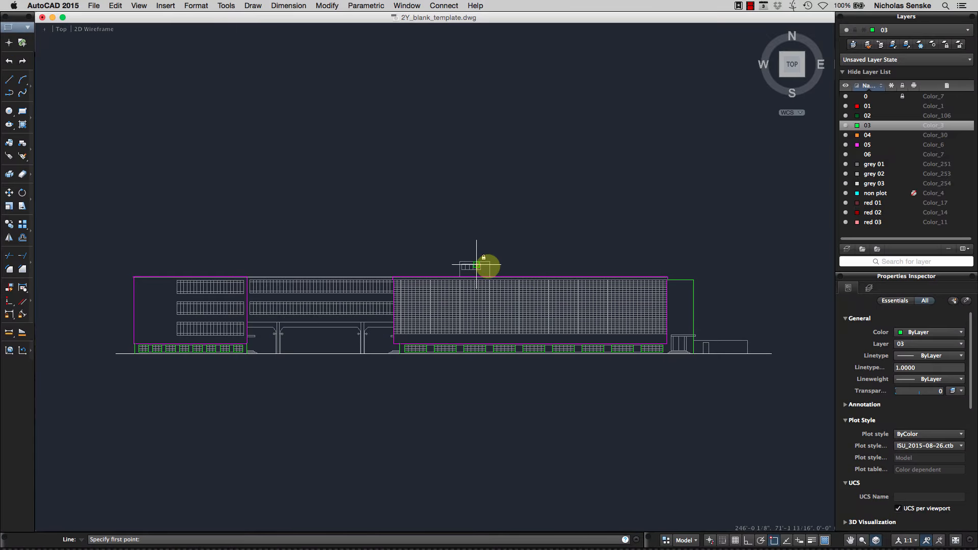
scroll(476, 264, "up", 5)
left_click(373, 304)
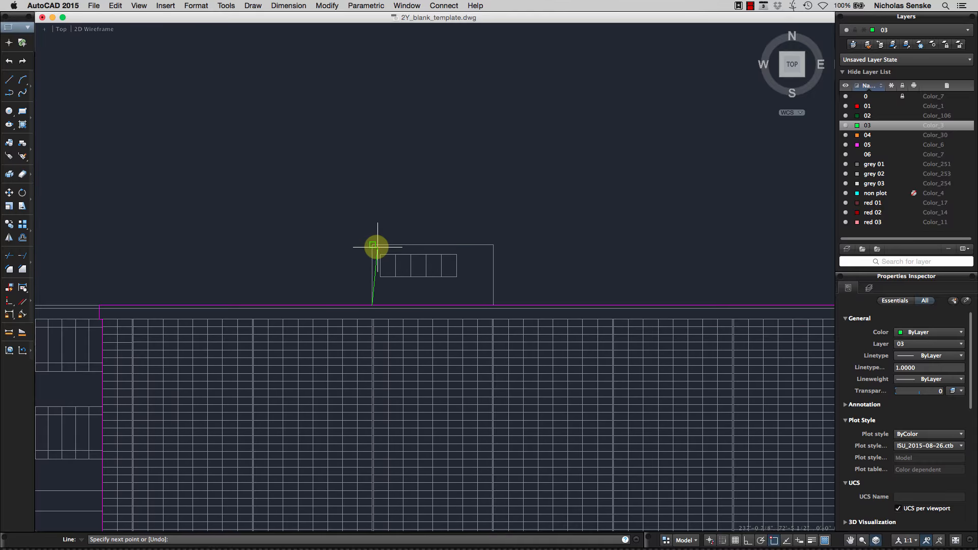
left_click(372, 245)
left_click(493, 245)
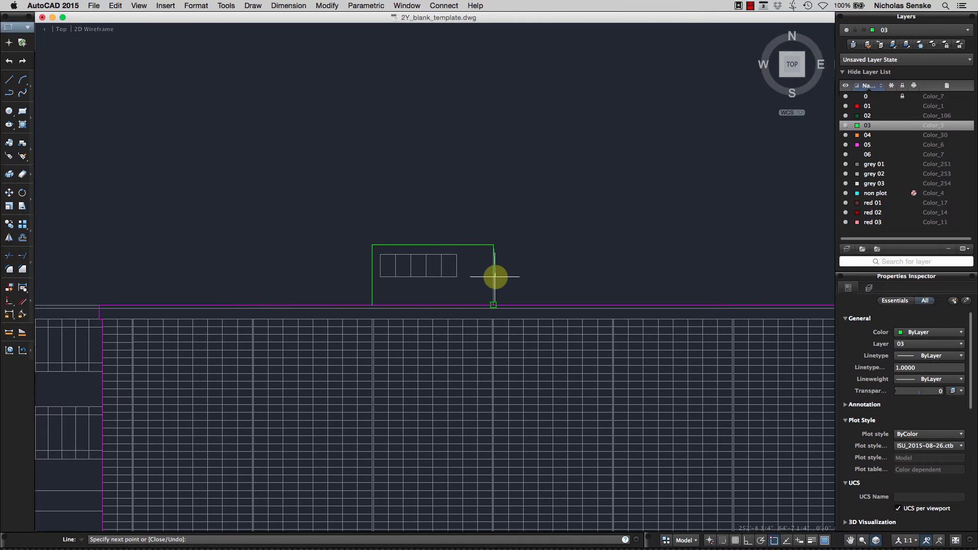
left_click(493, 304)
right_click(493, 304)
left_click(507, 308)
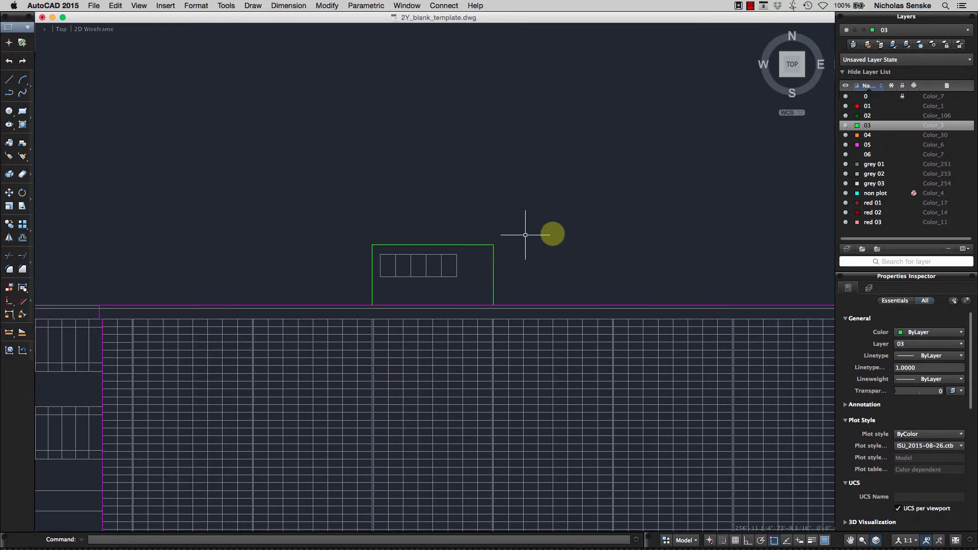
Outline the window strip of the rooftop volume with a rectangle on layer 03
scroll(549, 236, "down", 3)
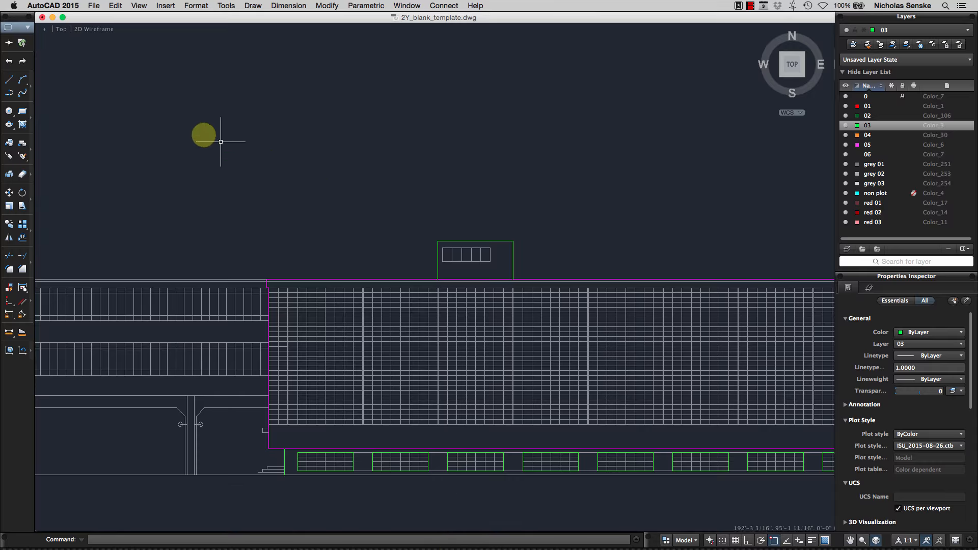
left_click(22, 111)
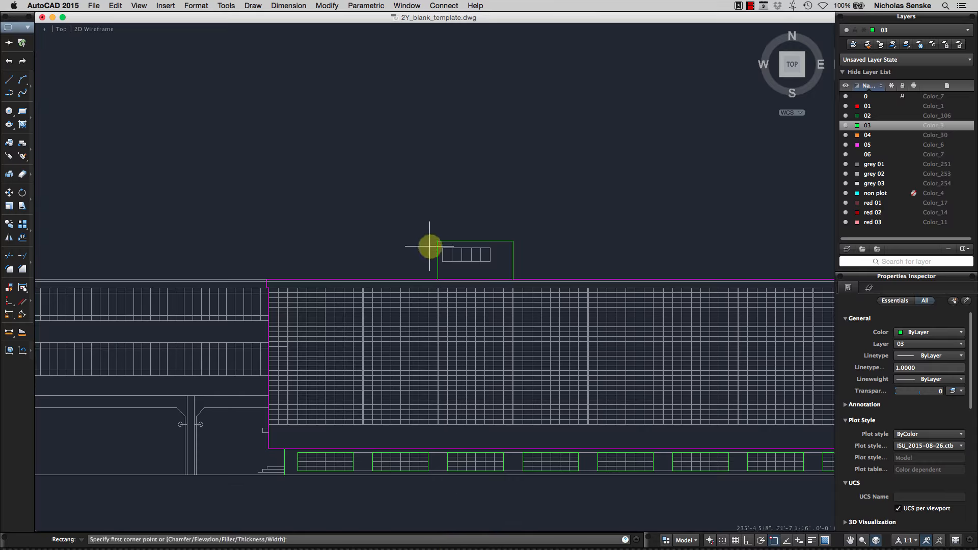
left_click(442, 248)
left_click(491, 261)
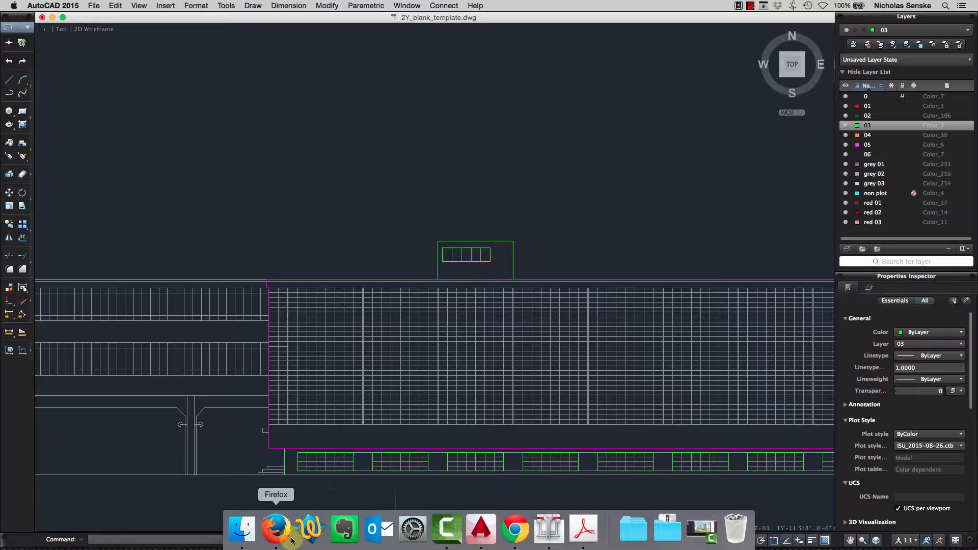
Switch to Firefox to examine the front photo and axonometric projection of the Bauhaus, and return to AutoCAD
left_click(273, 527)
left_click(211, 24)
left_click(418, 27)
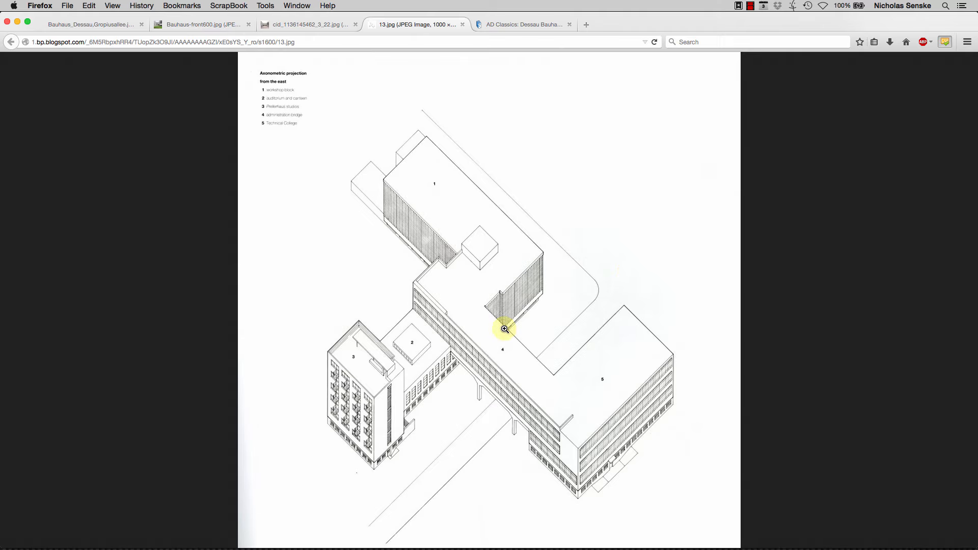
mouse_move(438, 548)
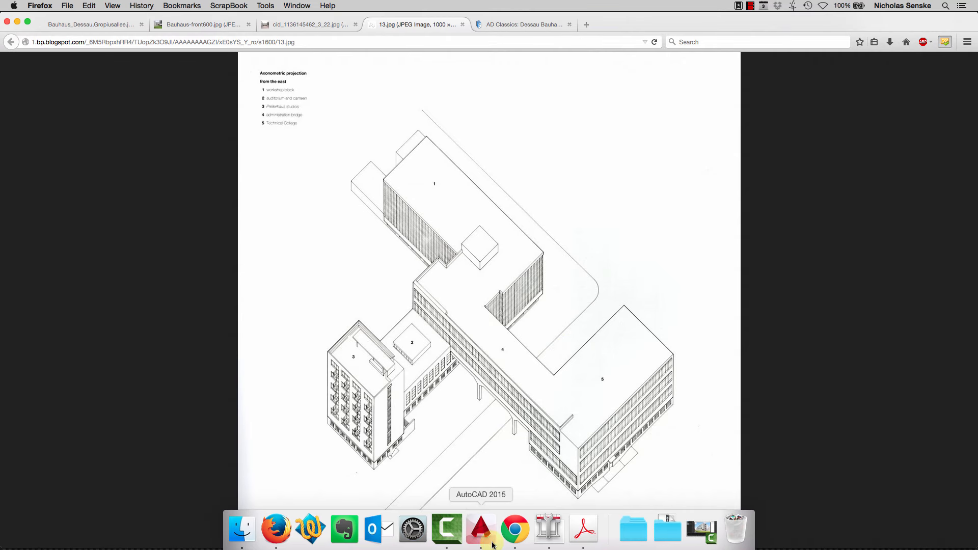
left_click(480, 529)
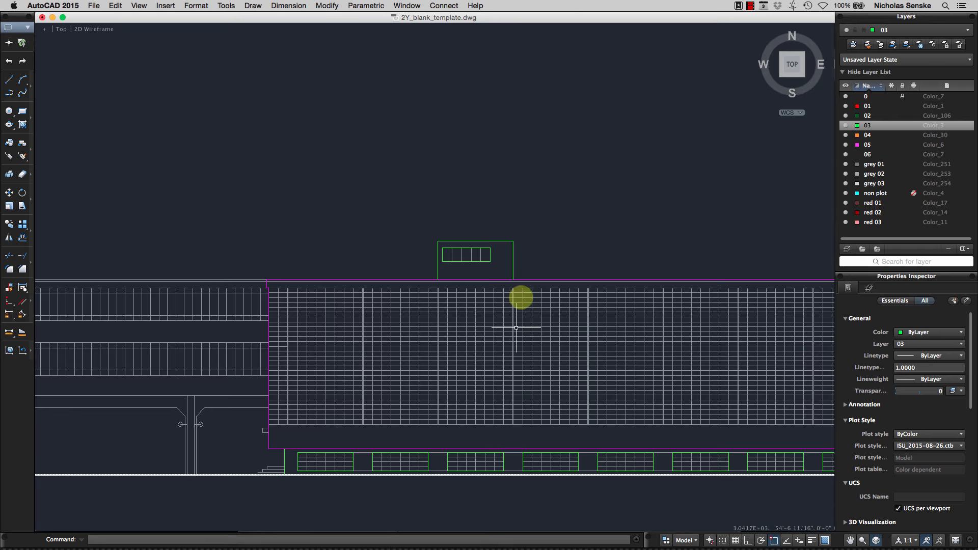
Preview the plot of the elevation to check its lineweights, and cancel without printing
scroll(519, 297, "down", 5)
middle_click_drag(552, 256, 522, 222)
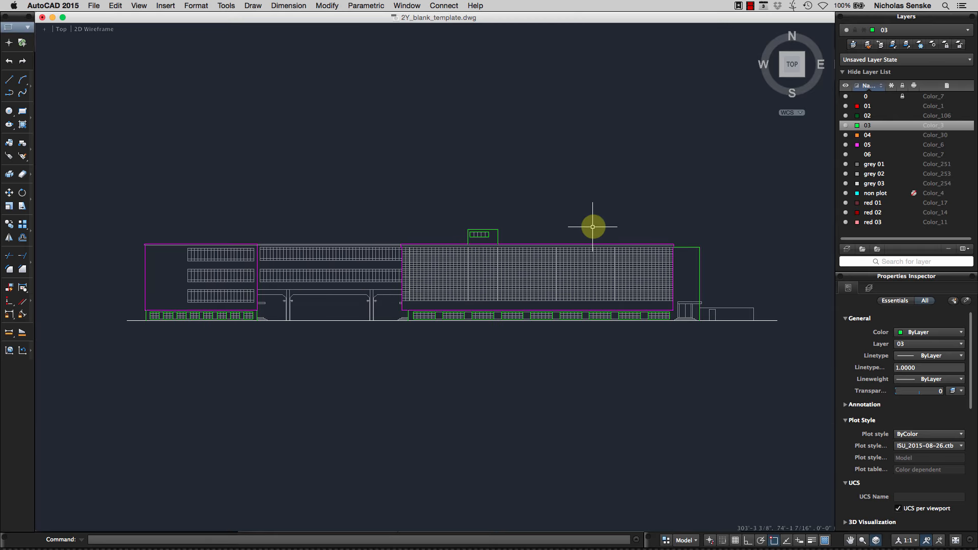
middle_click_drag(593, 229, 566, 237)
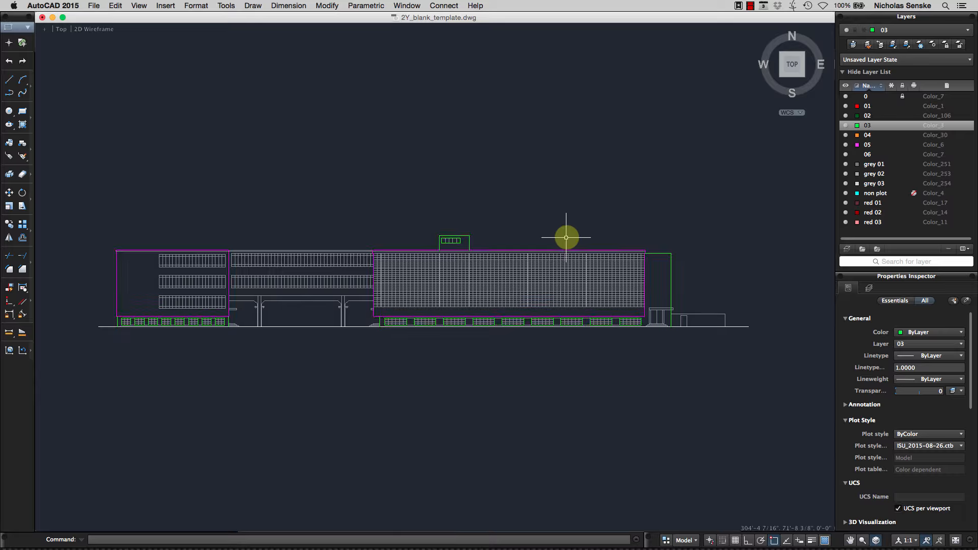
key("Return")
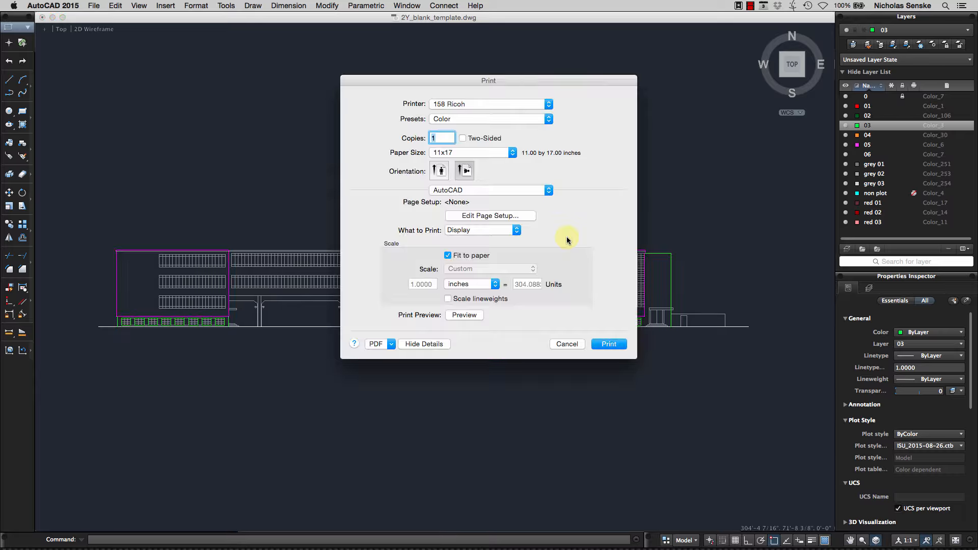
left_click(464, 315)
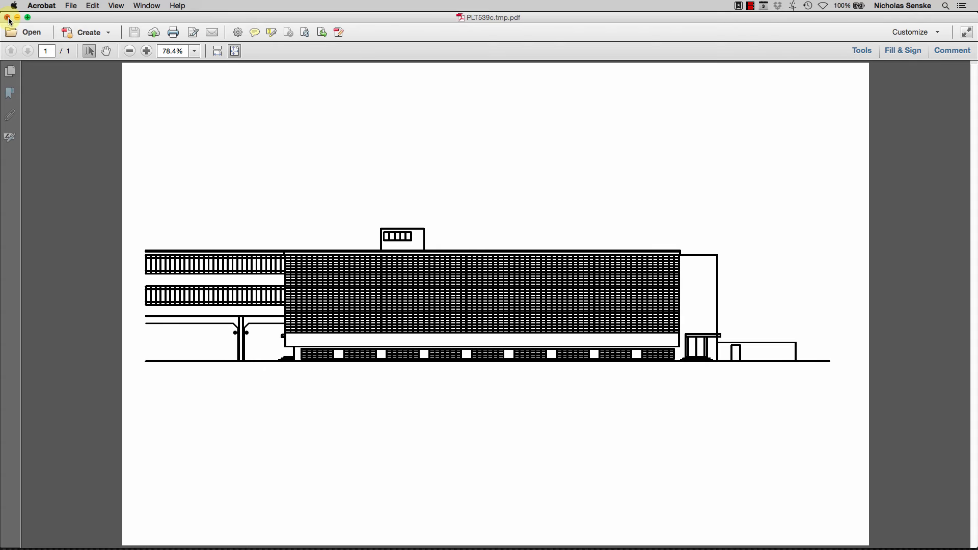
left_click(7, 18)
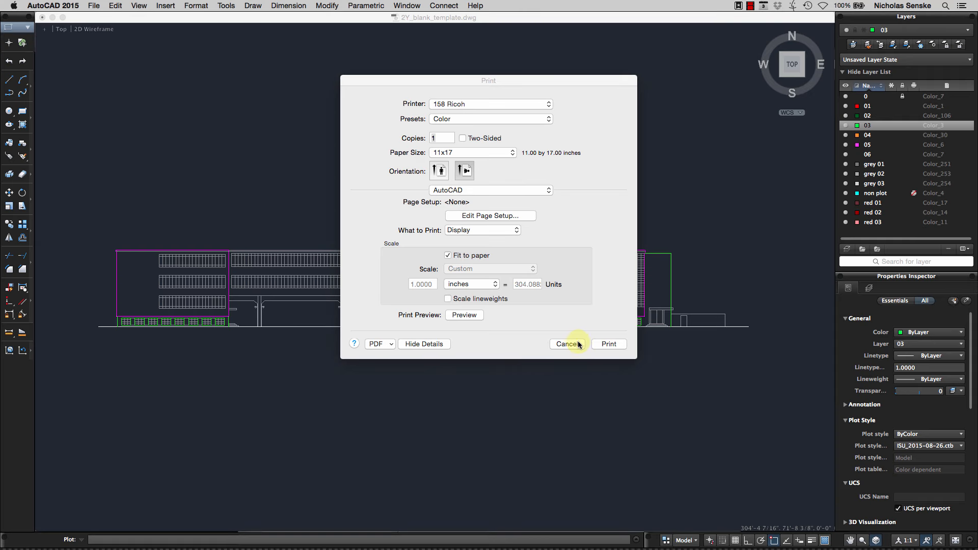
left_click(567, 344)
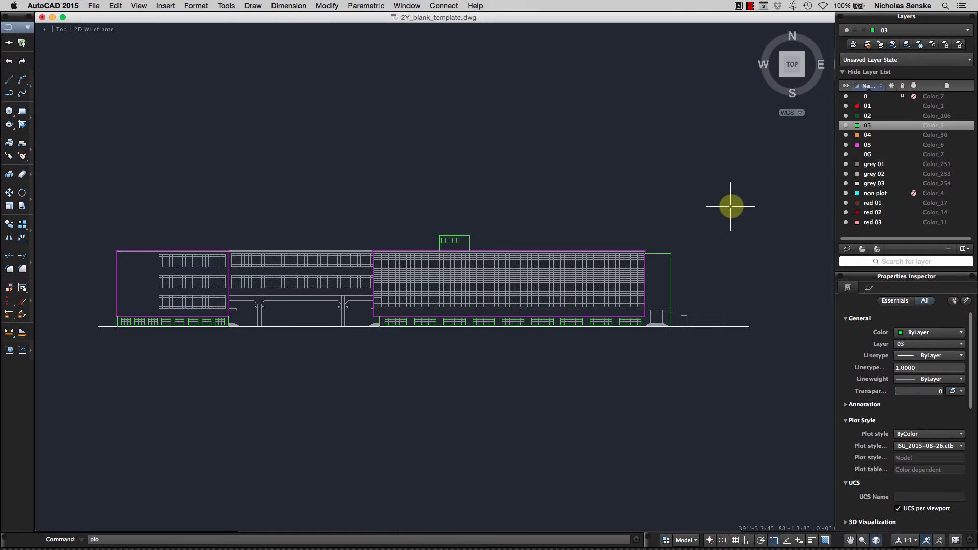
Preview the plot of the elevation, examine its lineweights around the right wing up close, and cancel without printing
key("Return")
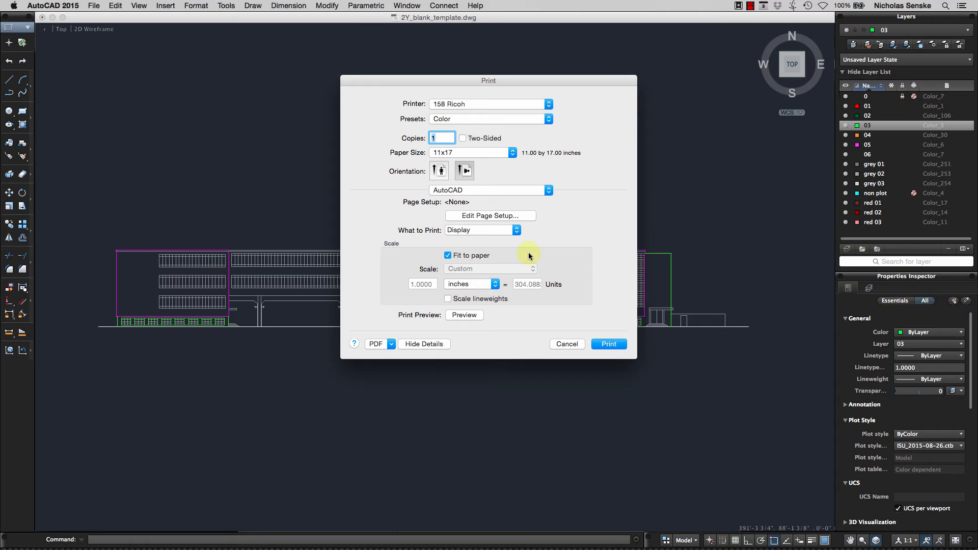
left_click(455, 313)
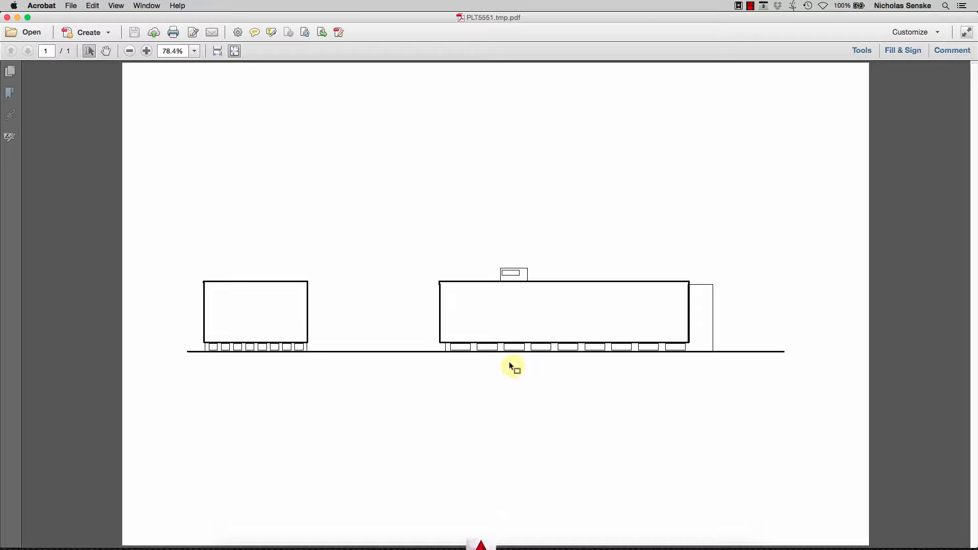
left_click(147, 51)
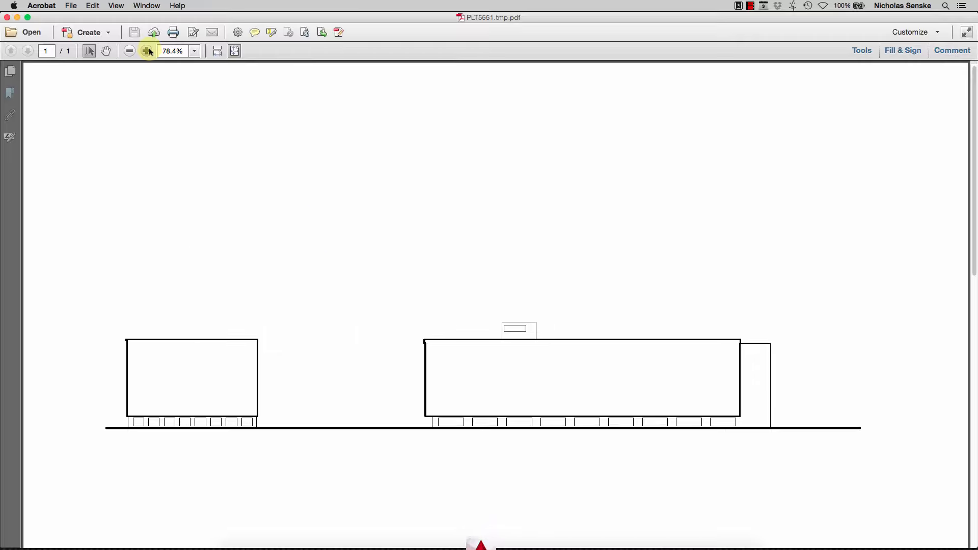
mouse_move(624, 484)
left_mouse_down()
mouse_move(552, 281)
mouse_move(408, 260)
mouse_move(561, 270)
mouse_move(465, 267)
left_mouse_up()
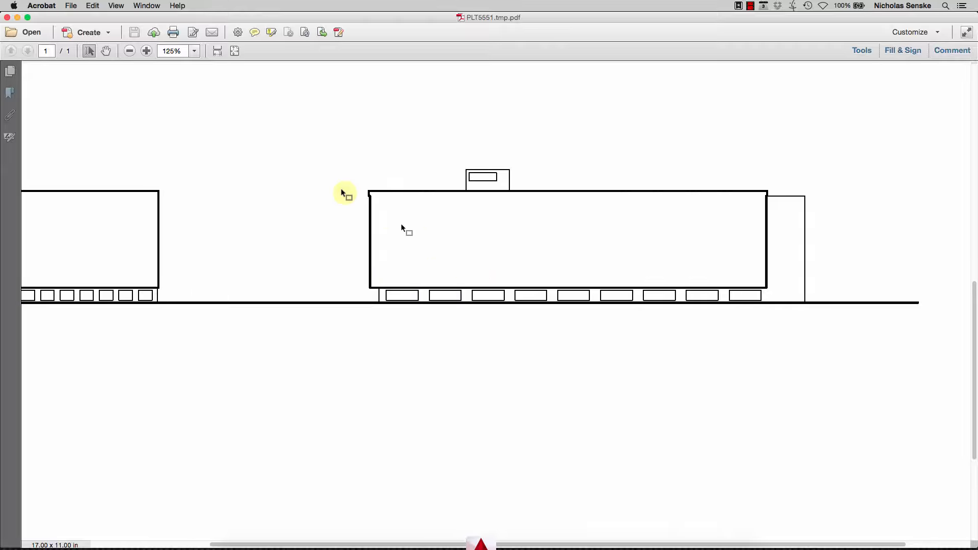
left_click(234, 57)
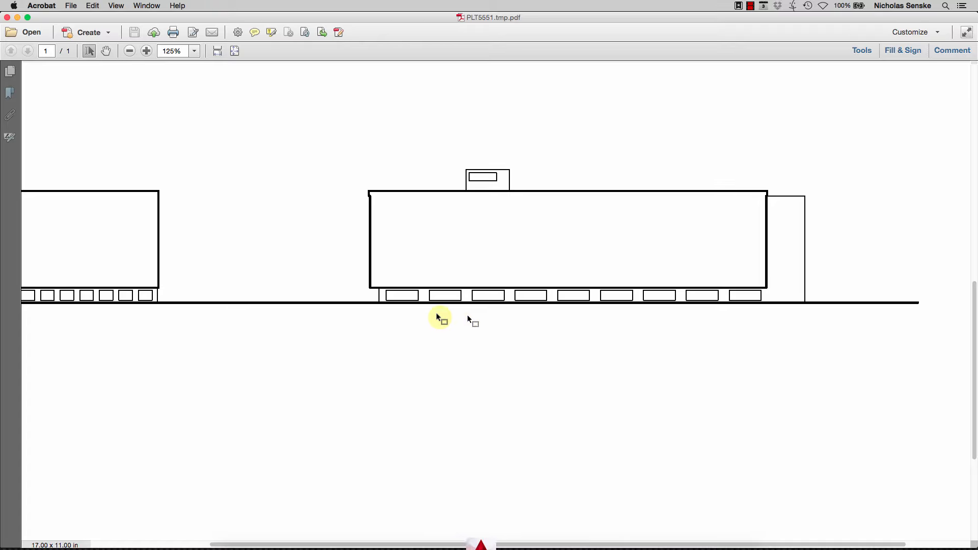
left_click(130, 51)
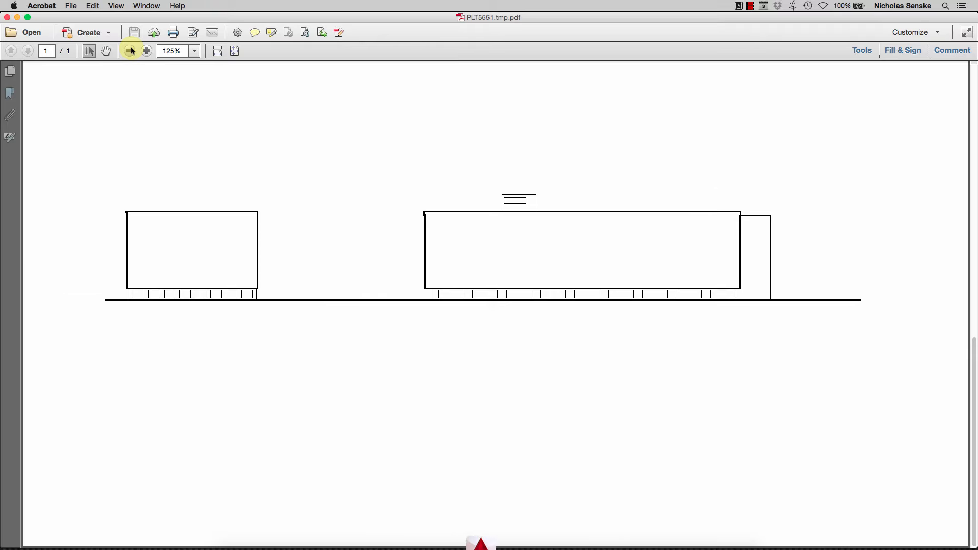
left_click(130, 51)
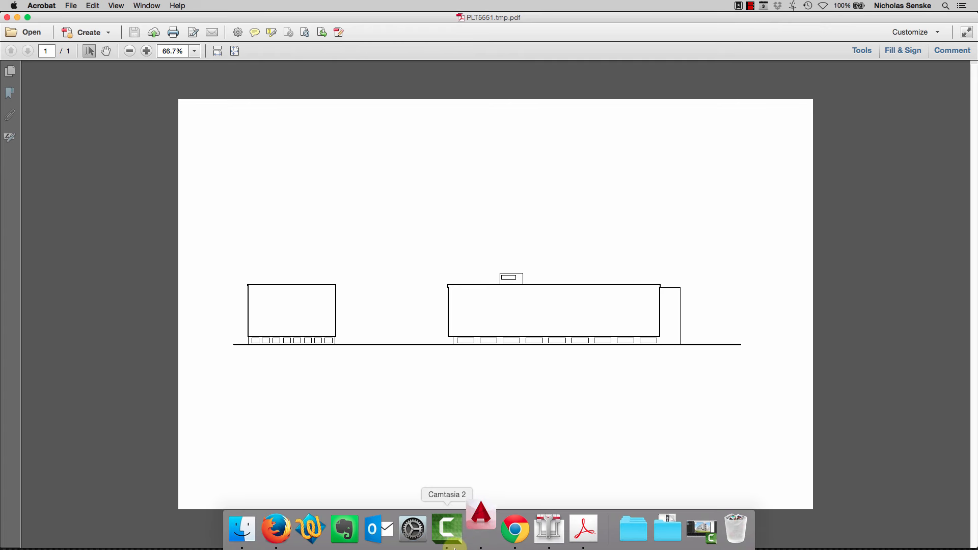
left_click(483, 528)
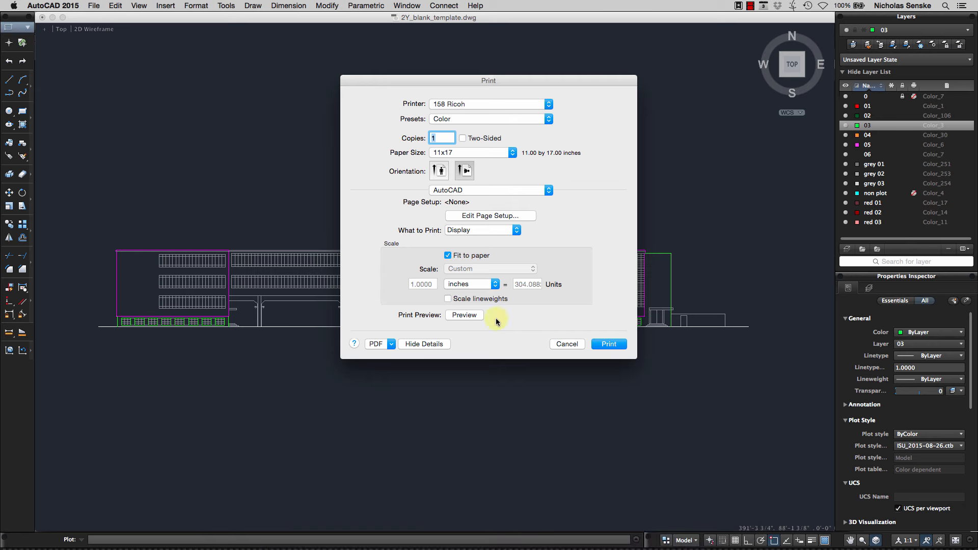
left_click(563, 346)
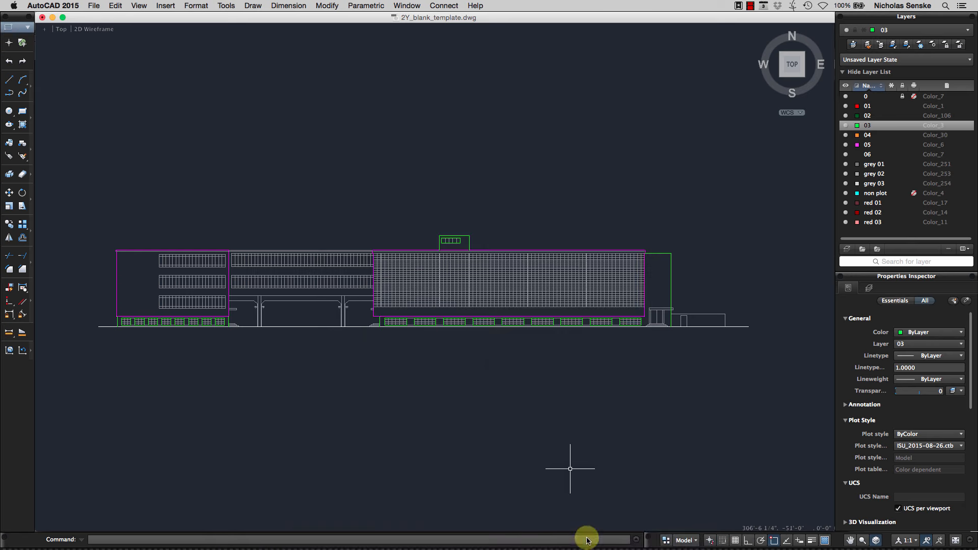
Open the 11x17 layout and set its viewport's standard scale to 1/8" = 1'-0"
left_click(667, 541)
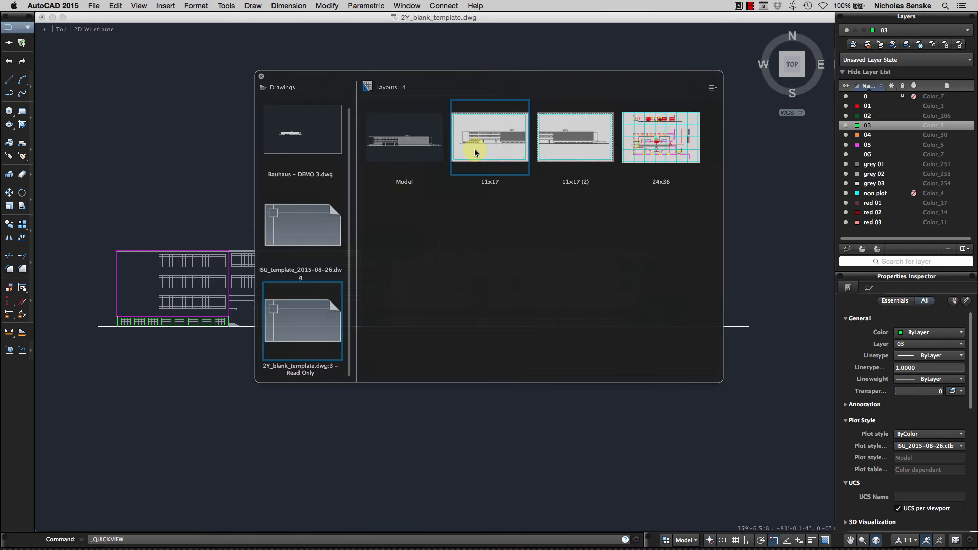
left_click(502, 140)
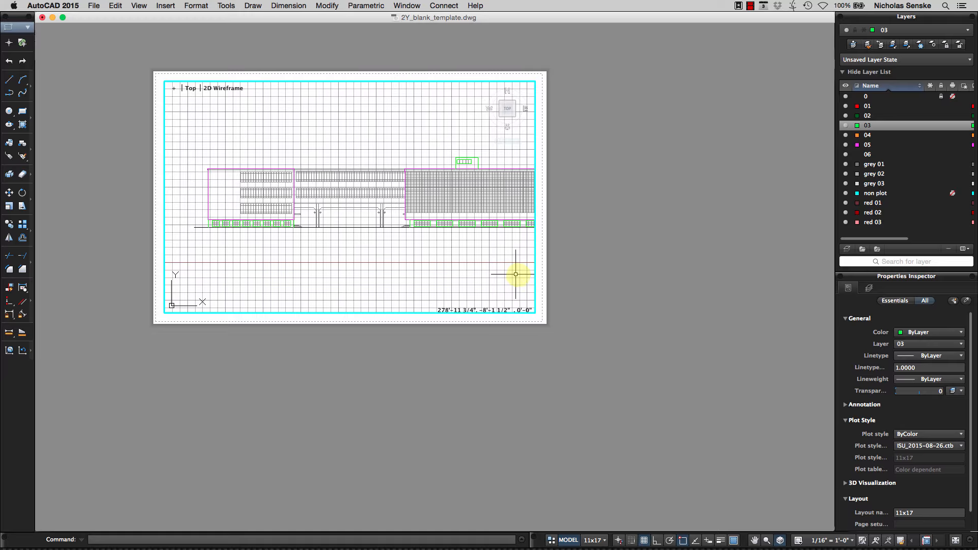
left_click(539, 277)
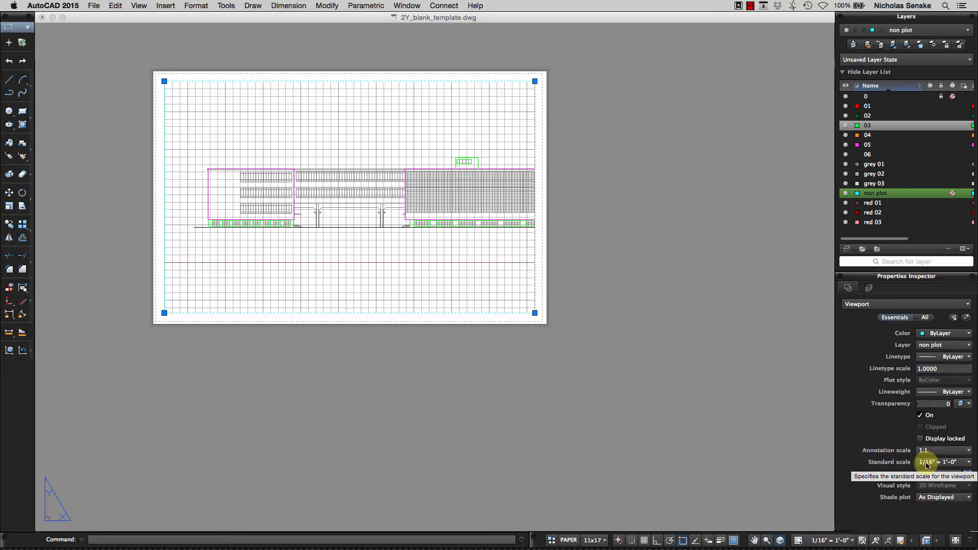
left_click(926, 463)
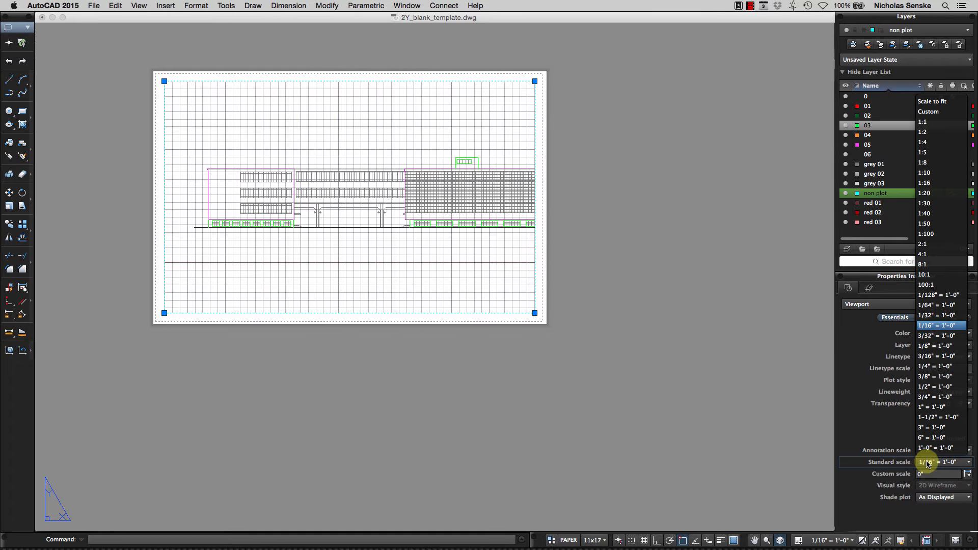
left_click(929, 346)
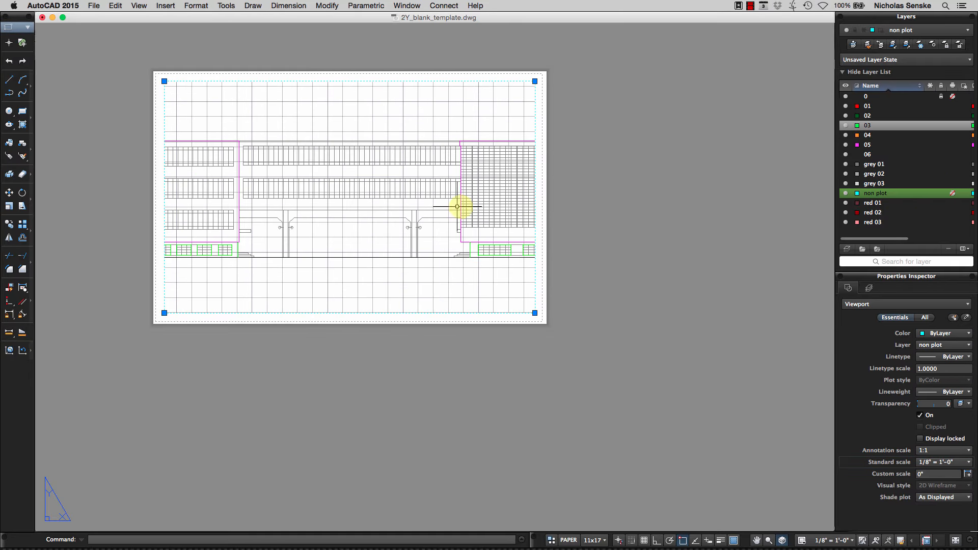
Shift the elevation inside the layout viewport to show the whole left wing, and return to paper space
double_click(283, 263)
mouse_move(267, 276)
middle_mouse_down()
mouse_move(442, 268)
mouse_move(384, 275)
middle_mouse_up()
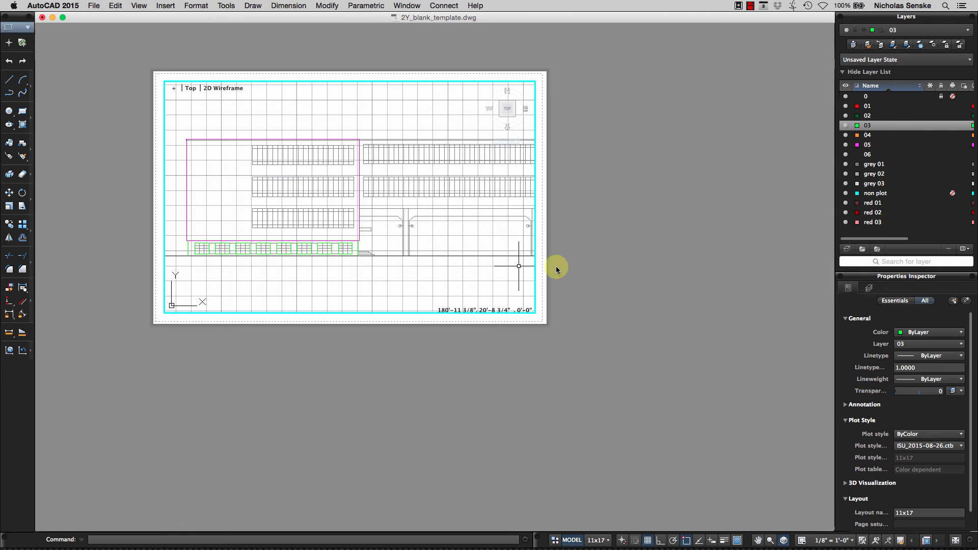
double_click(585, 258)
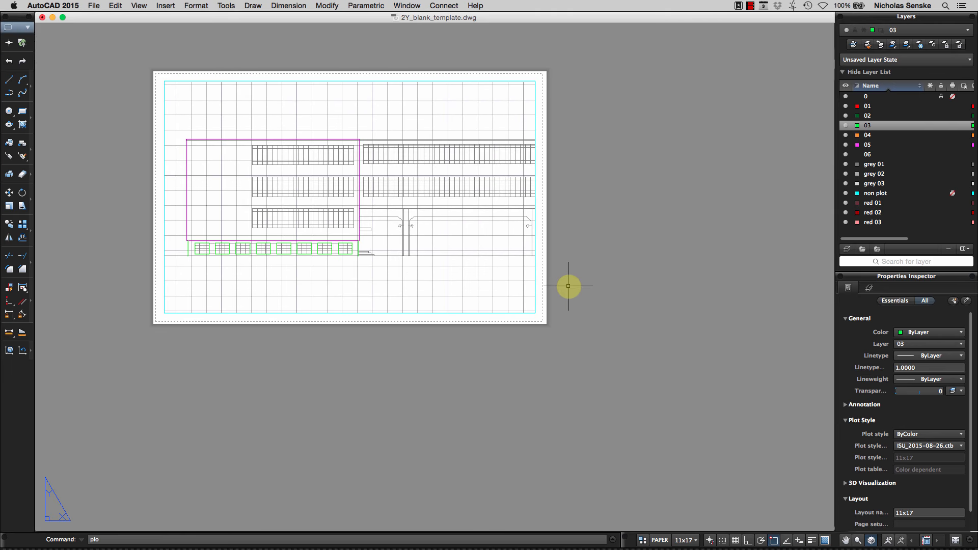
Try to preview the plot of the 11x17 layout with the substituted plot device, and cancel without printing
type("t")
key("Return")
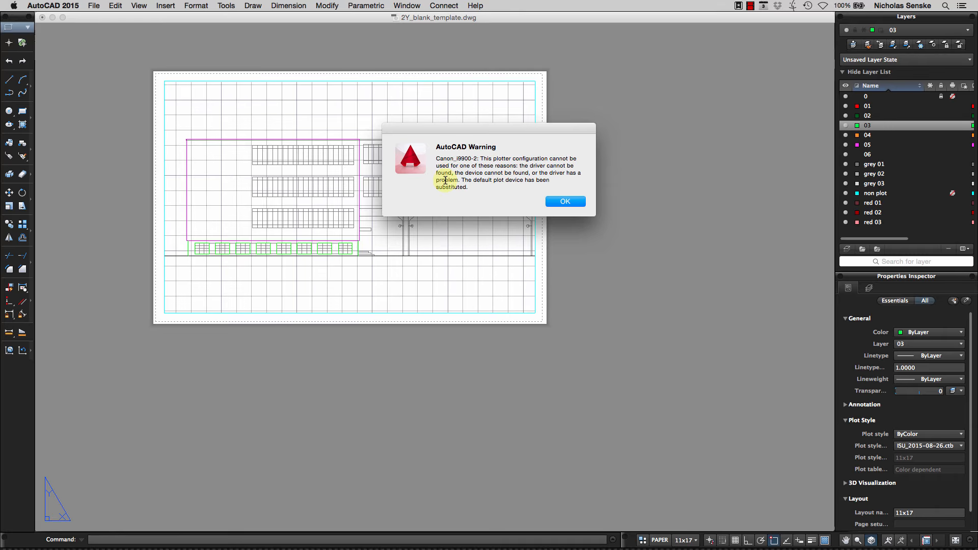
left_click(561, 202)
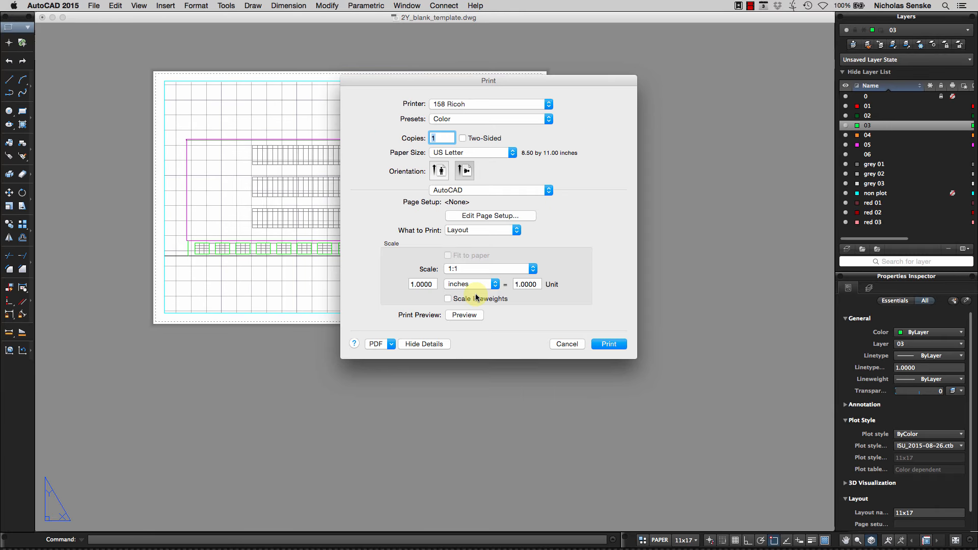
left_click(449, 316)
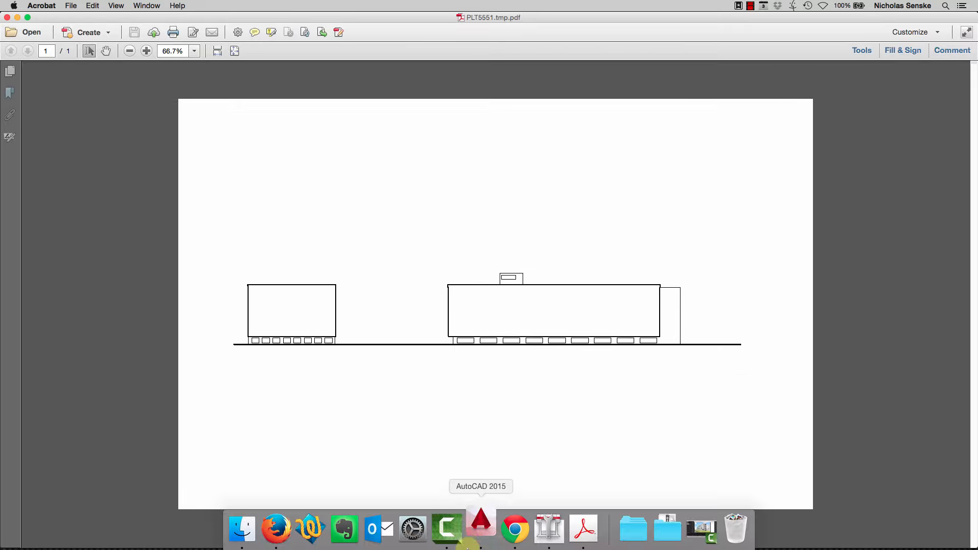
left_click(469, 546)
left_click(557, 340)
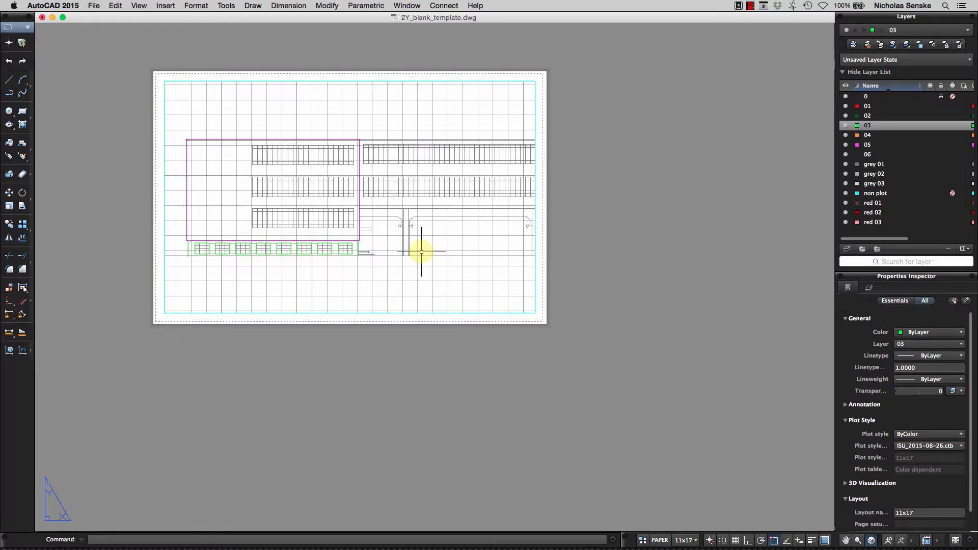
Undo the scale and view changes in the layout viewport, and return to the elevation in model space
double_click(578, 257)
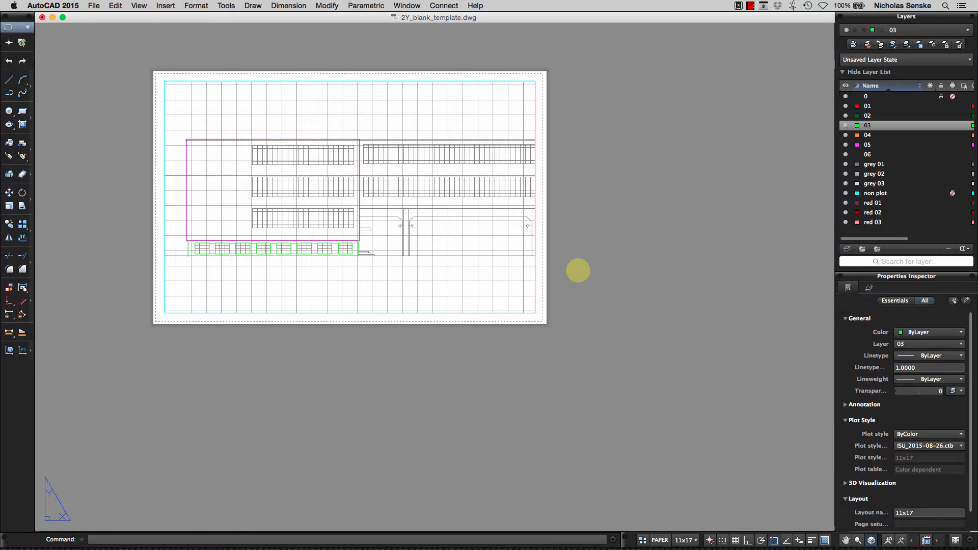
key("super+z")
key("super+z")
key("super+z")
key("super+z")
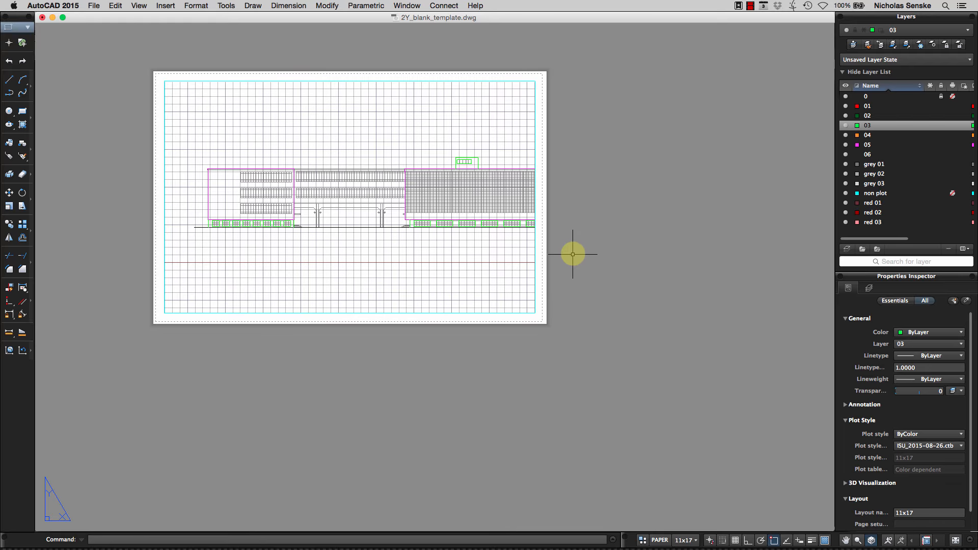
left_click(643, 540)
left_click(391, 157)
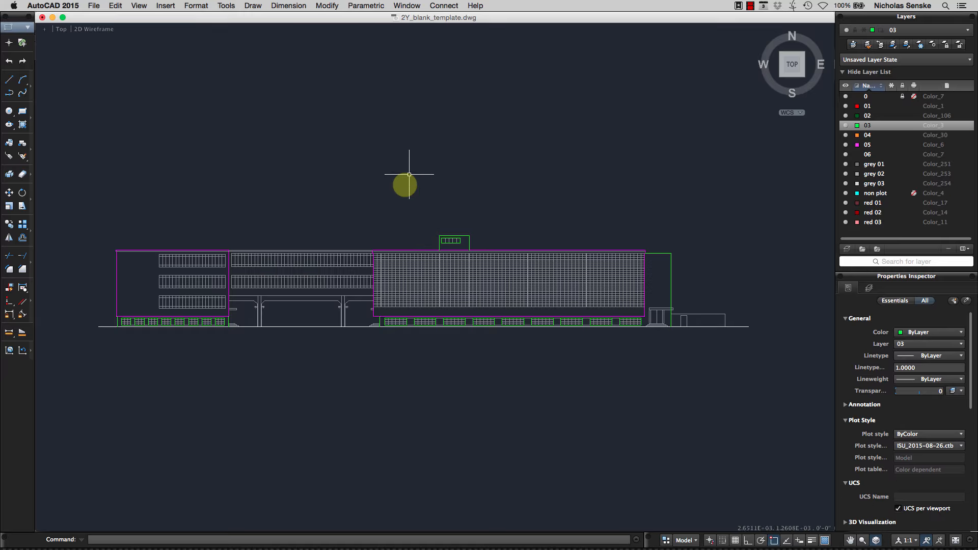
mouse_move(397, 182)
middle_mouse_down()
mouse_move(462, 179)
mouse_move(359, 169)
middle_mouse_up()
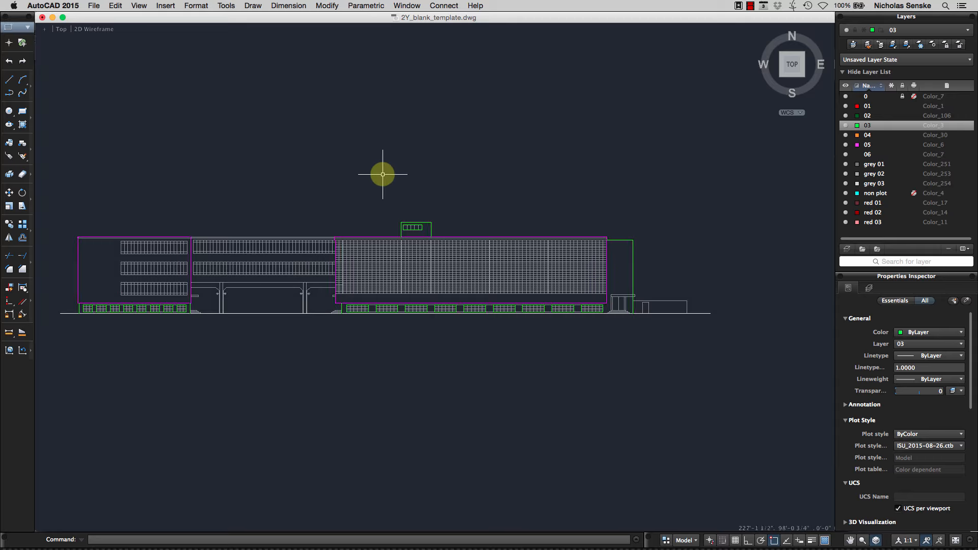
Turn off layer 0 and the current layer 03 to isolate the wing outlines and ground line
left_click(845, 96)
left_click(846, 125)
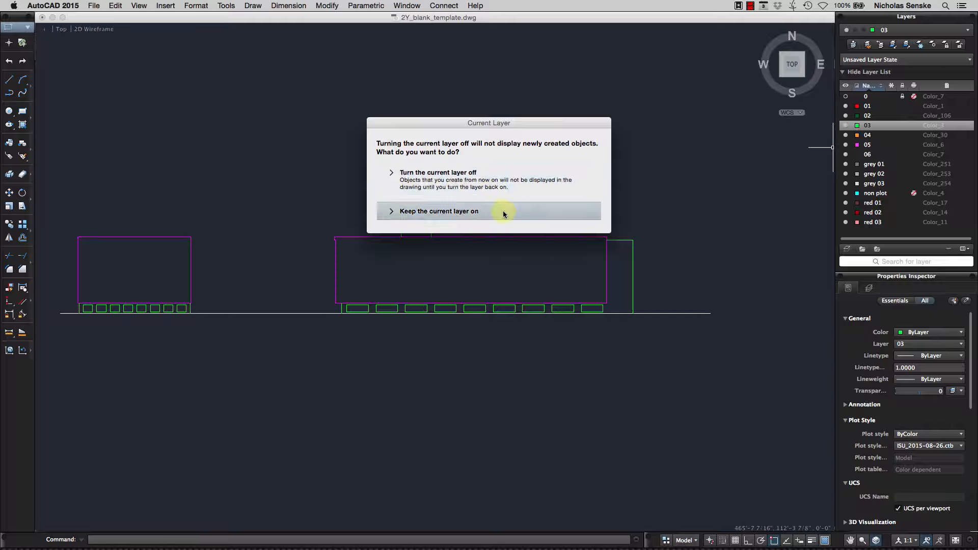
left_click(471, 179)
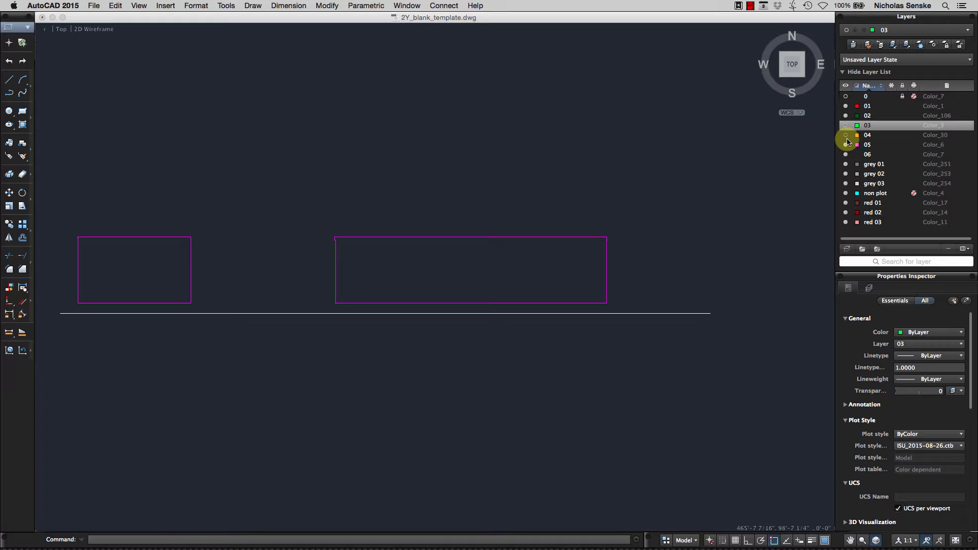
Move the outline lines of both wings to layer 04, and turn layer 03 back on
left_click(624, 307)
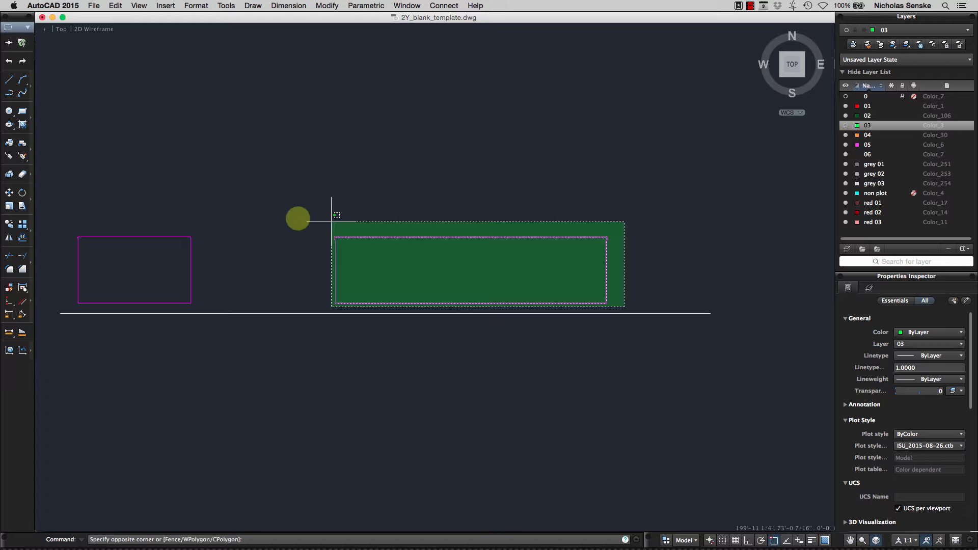
left_click(65, 200)
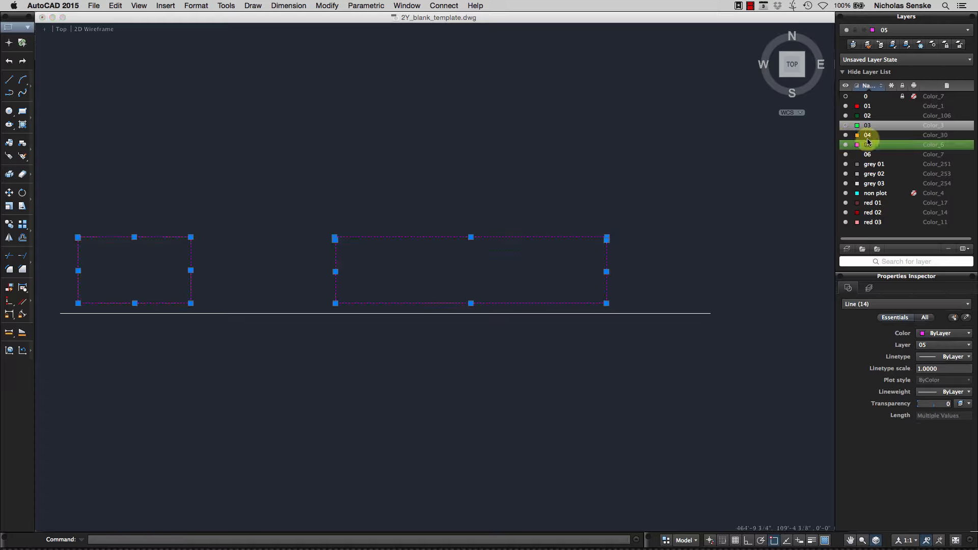
left_click(942, 333)
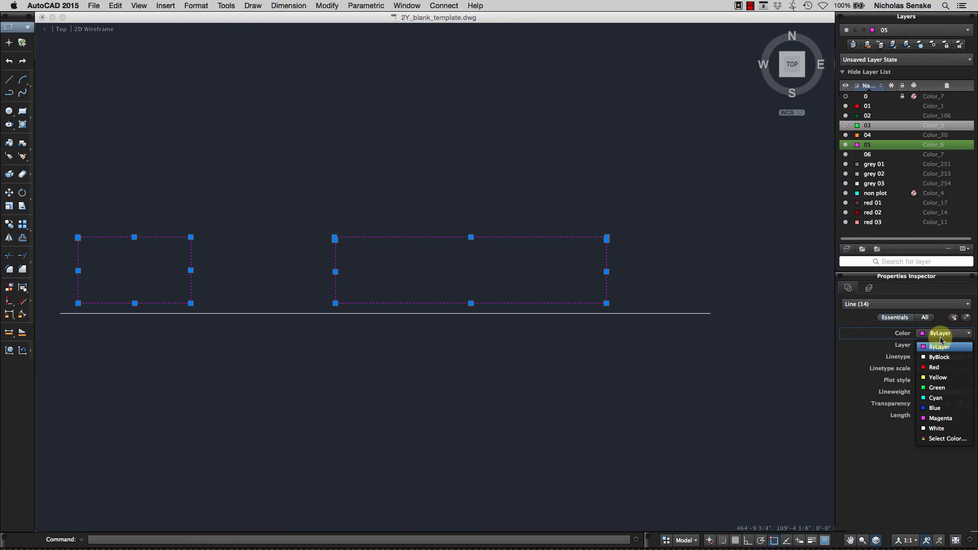
left_click(940, 349)
left_click(939, 346)
left_click(934, 396)
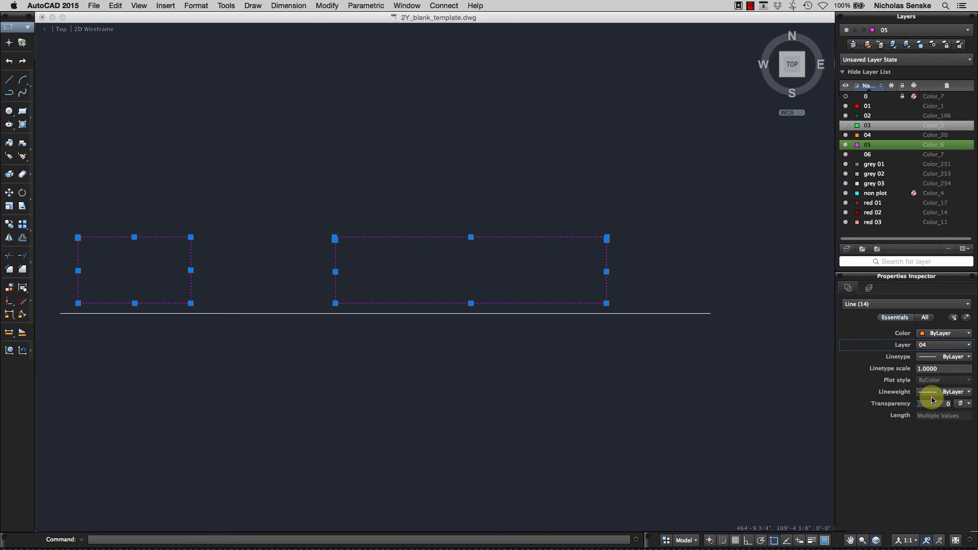
key("Escape")
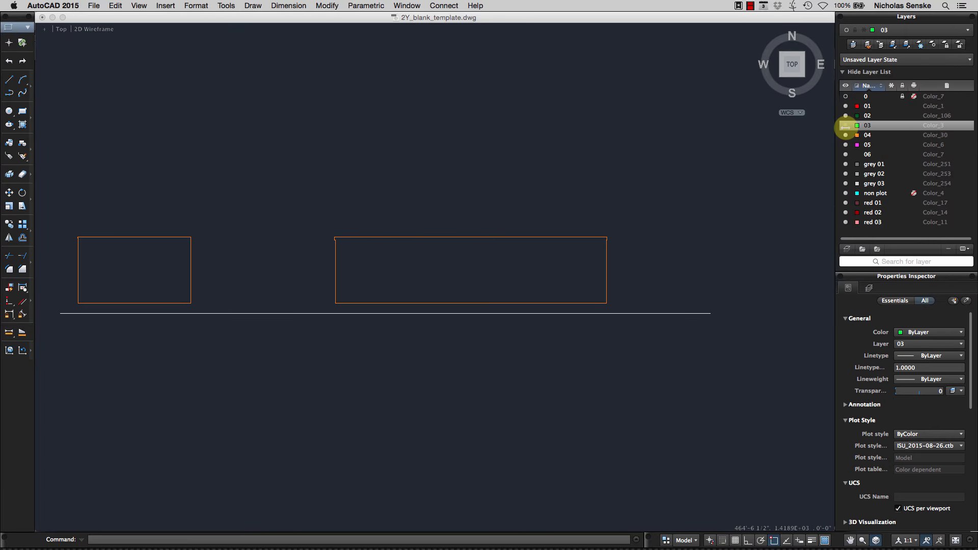
left_click(846, 126)
middle_click_drag(555, 197, 569, 201)
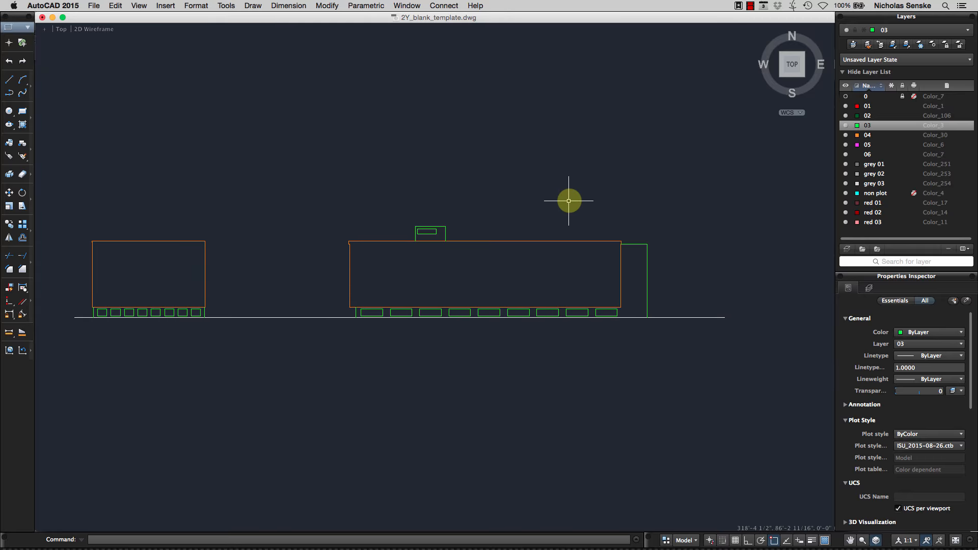
Preview the elevation plot fitted to US Letter, inspect the line weights at 153% zoom, and close the open preview files
key("Return")
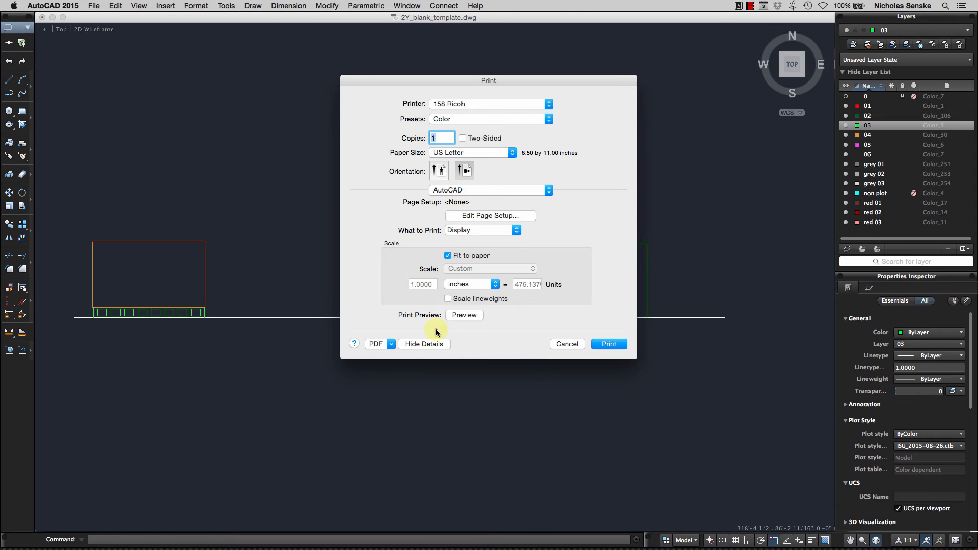
left_click(464, 315)
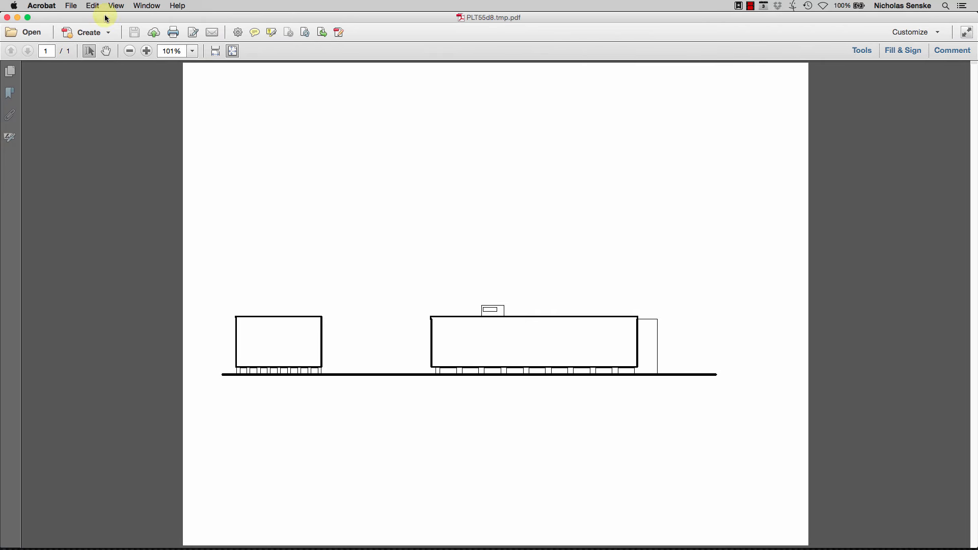
left_click(148, 52)
left_click(148, 51)
scroll(435, 367, "down", 3)
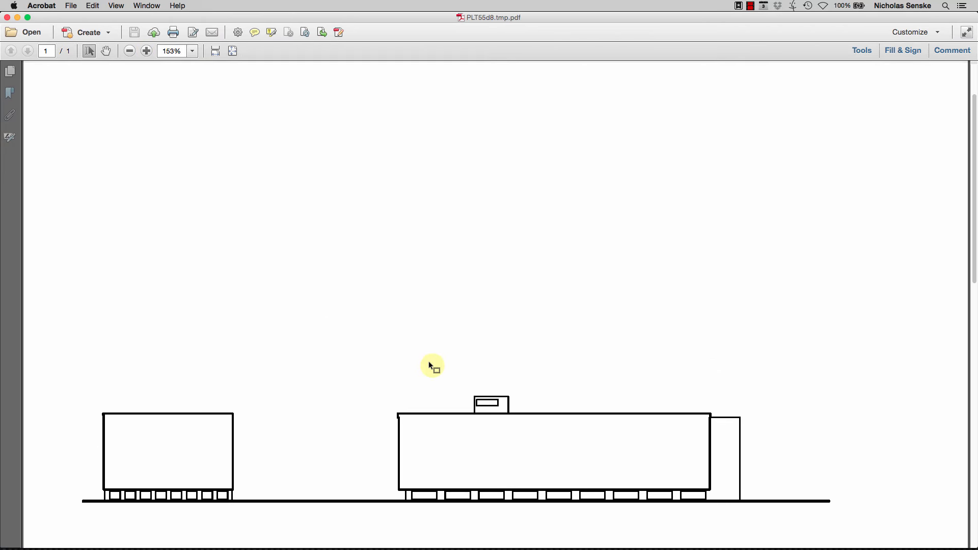
scroll(429, 362, "down", 3)
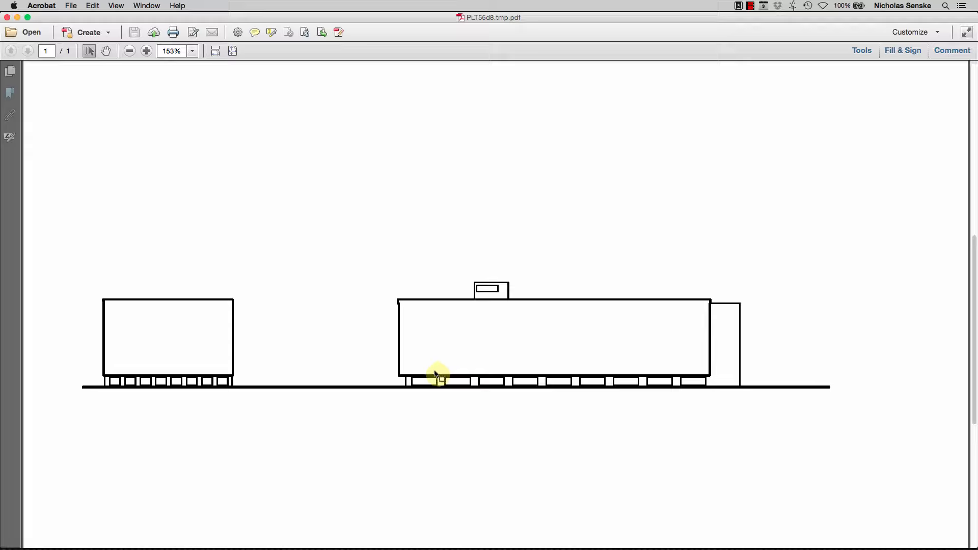
scroll(434, 372, "down", 3)
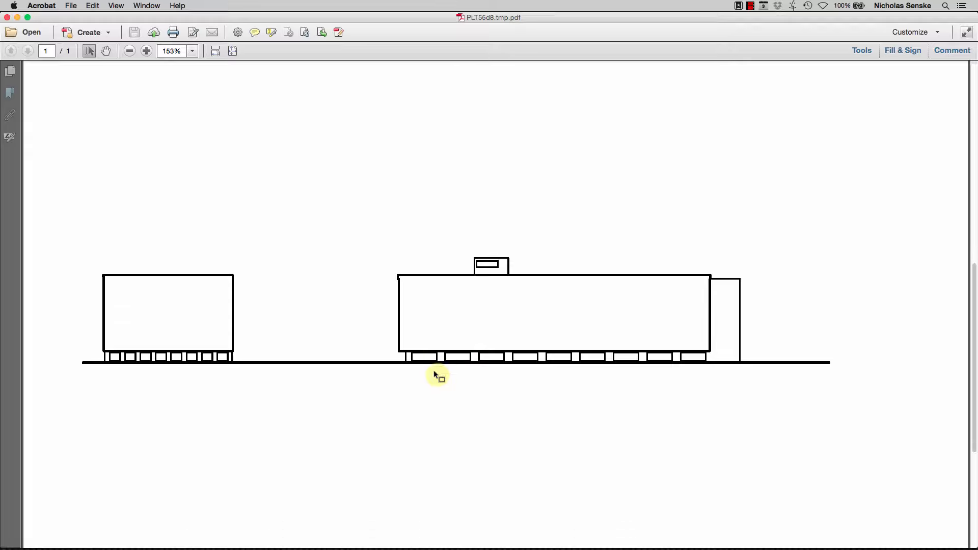
left_click(85, 51)
left_click(7, 17)
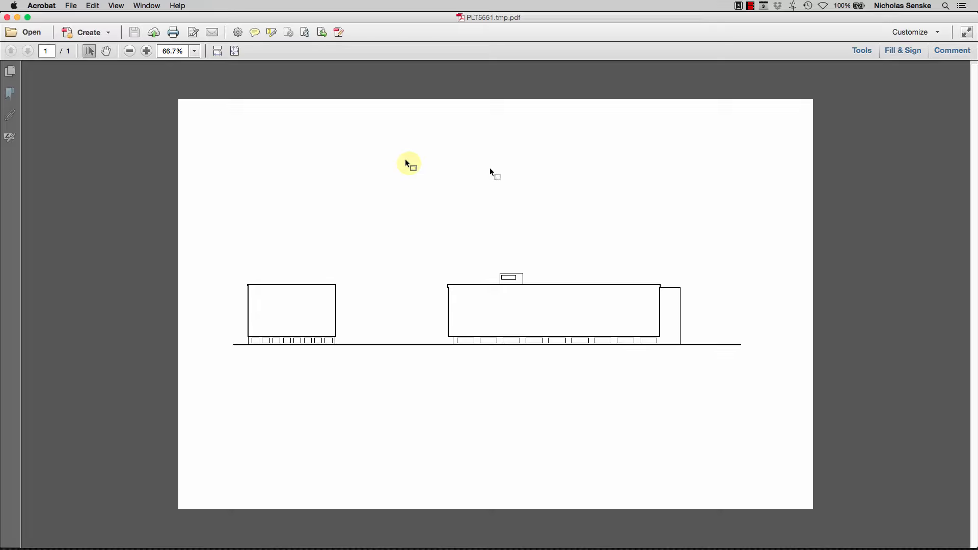
left_click(7, 17)
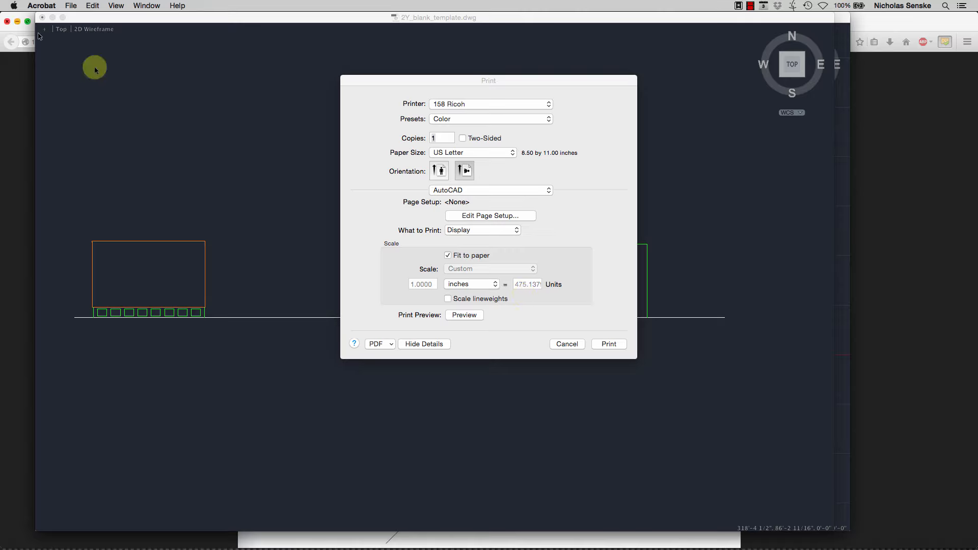
Preview the plot again, compare the line weights at zoom levels from 75% to 200%, and close the preview
left_click(464, 315)
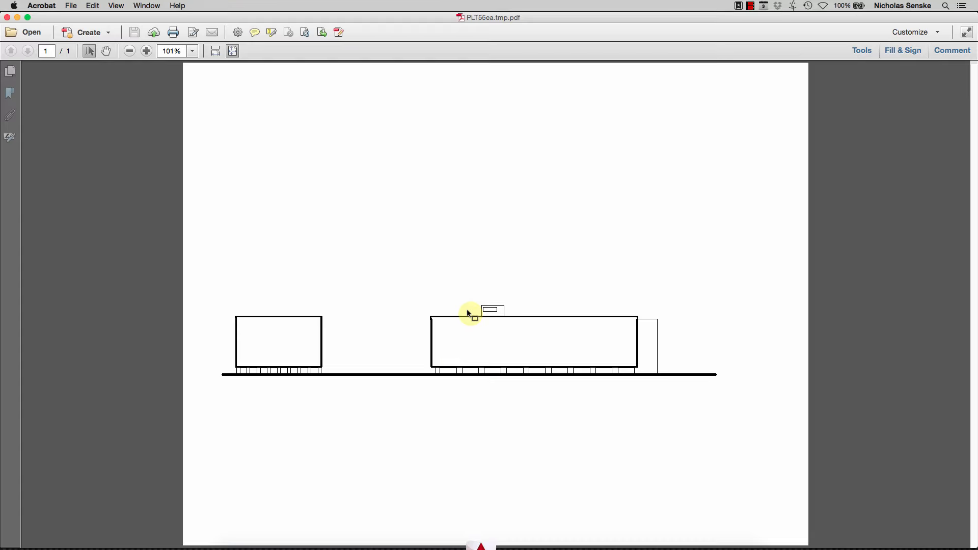
left_click(128, 51)
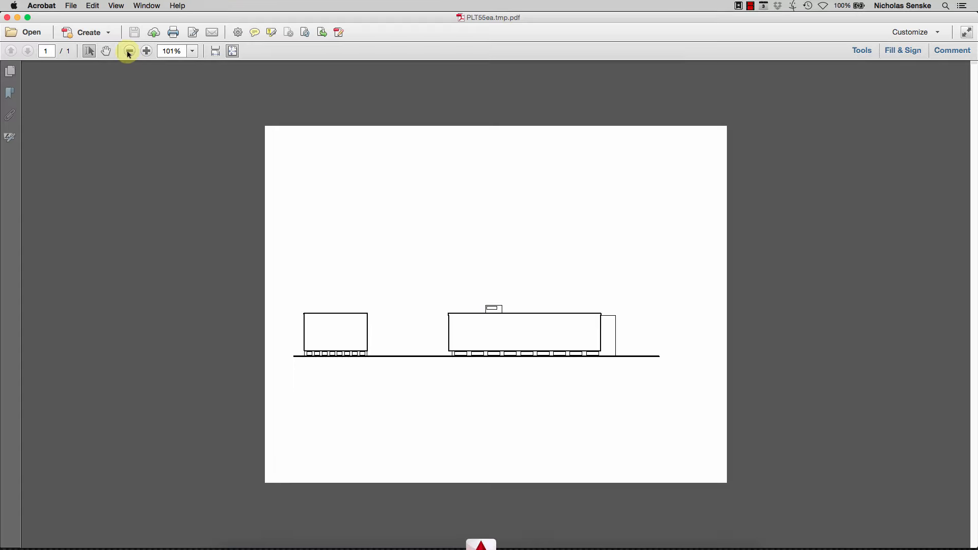
left_click(129, 51)
left_click(146, 51)
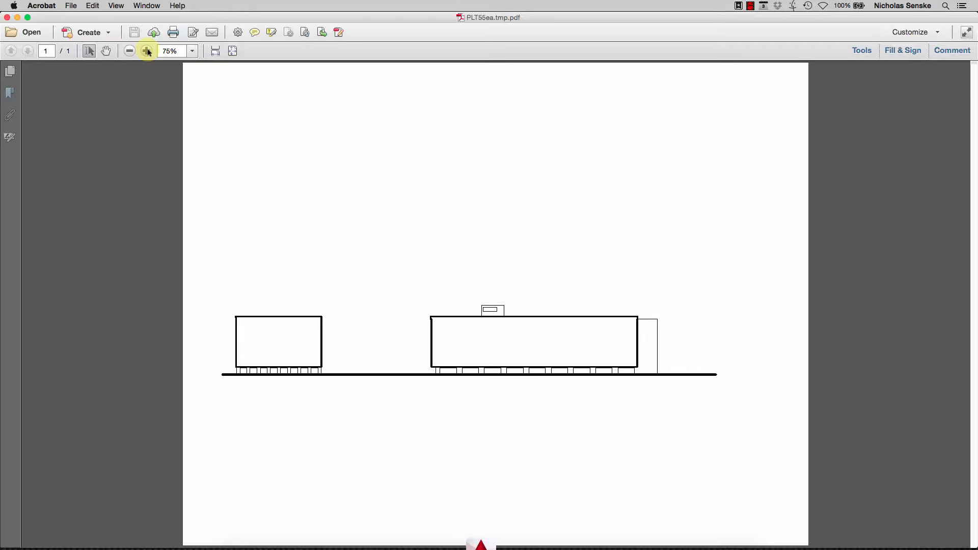
left_click(148, 51)
left_click(148, 51)
left_click(147, 51)
scroll(441, 262, "down", 5)
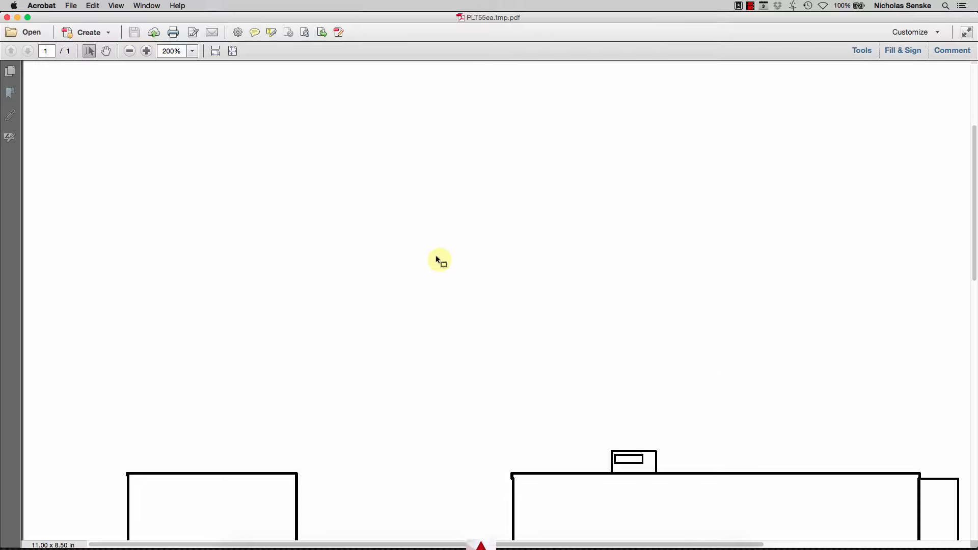
left_click(214, 51)
left_click(7, 17)
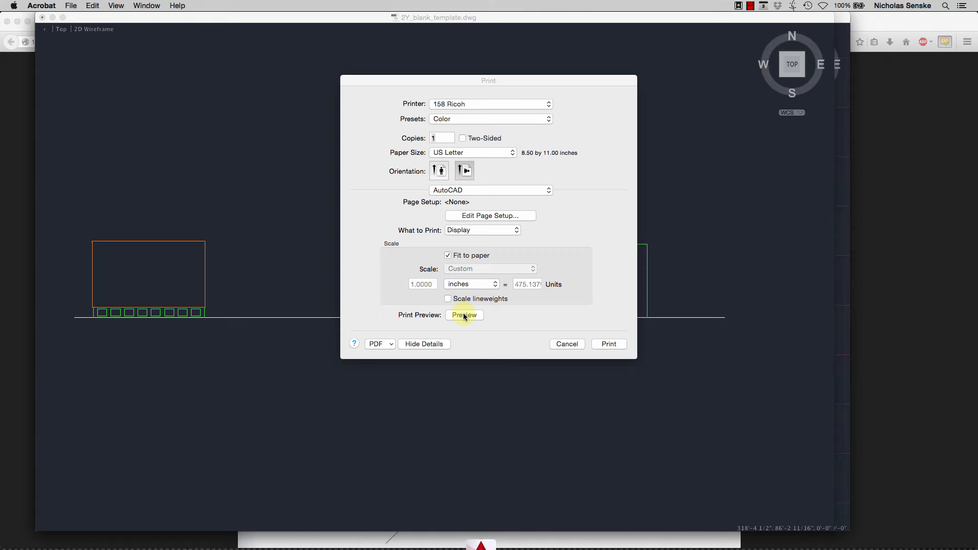
Set the page setup's plot style table to ISU_2015-08-30.ctb and assign it to all layouts
left_click(466, 216)
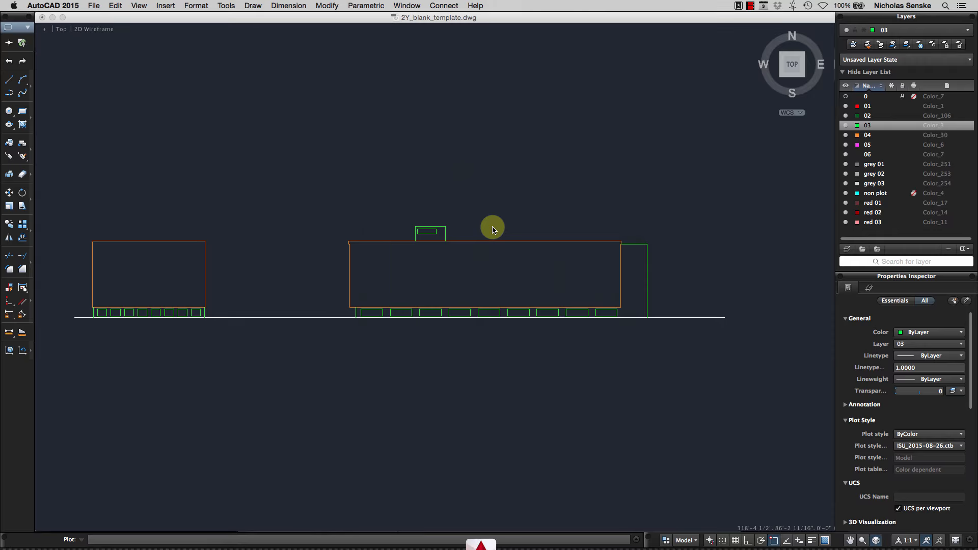
left_click(611, 92)
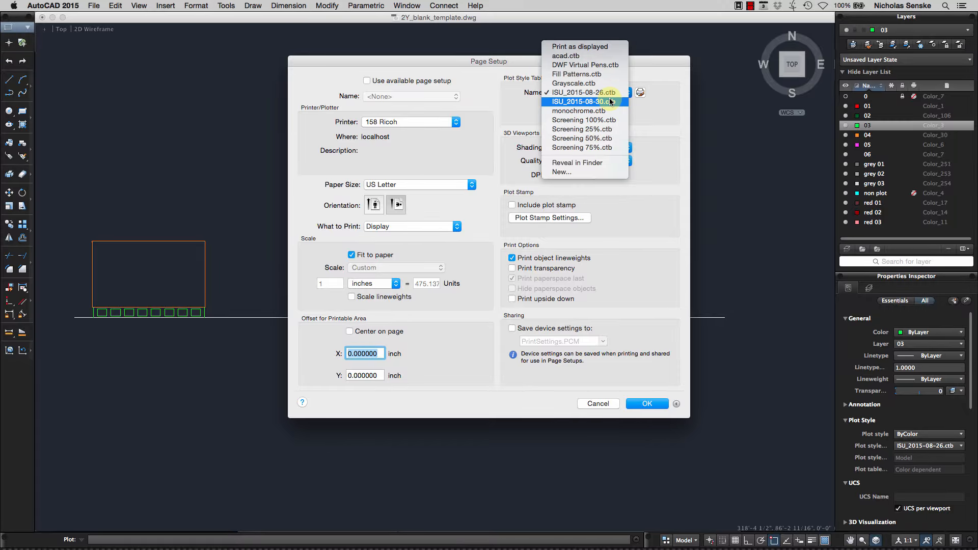
left_click(611, 101)
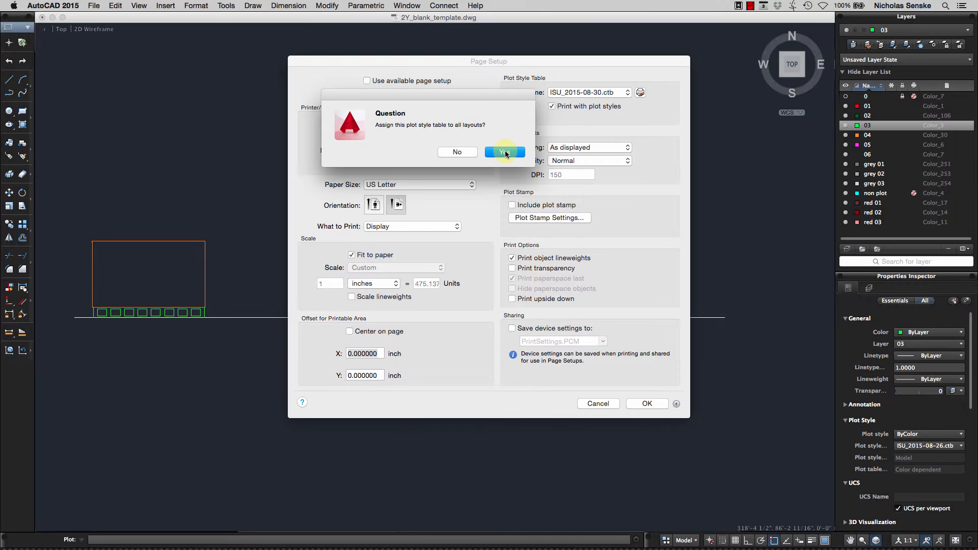
left_click(504, 152)
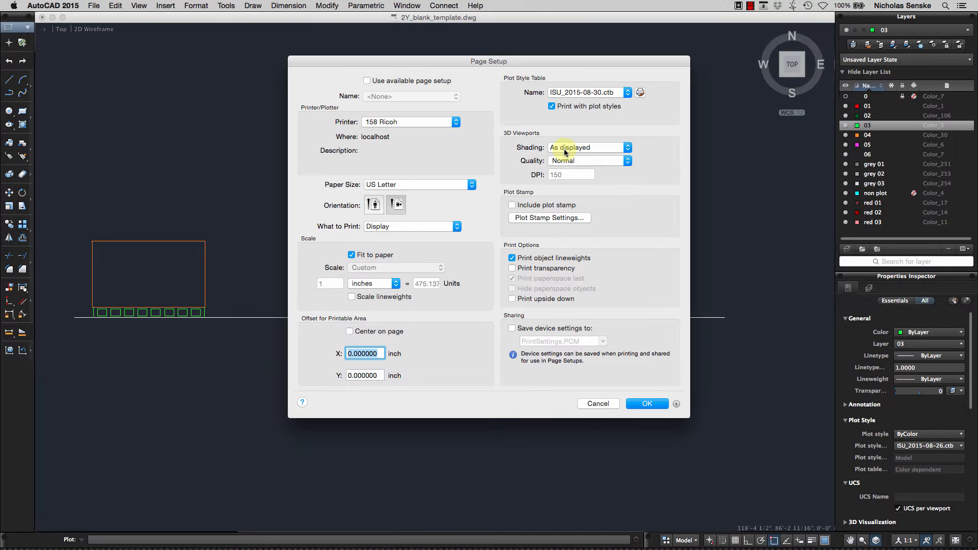
Turn off fit to paper, set the plot scale to 1:1 and the paper size to 11x17, and accept the page setup
left_click(353, 256)
left_click(367, 268)
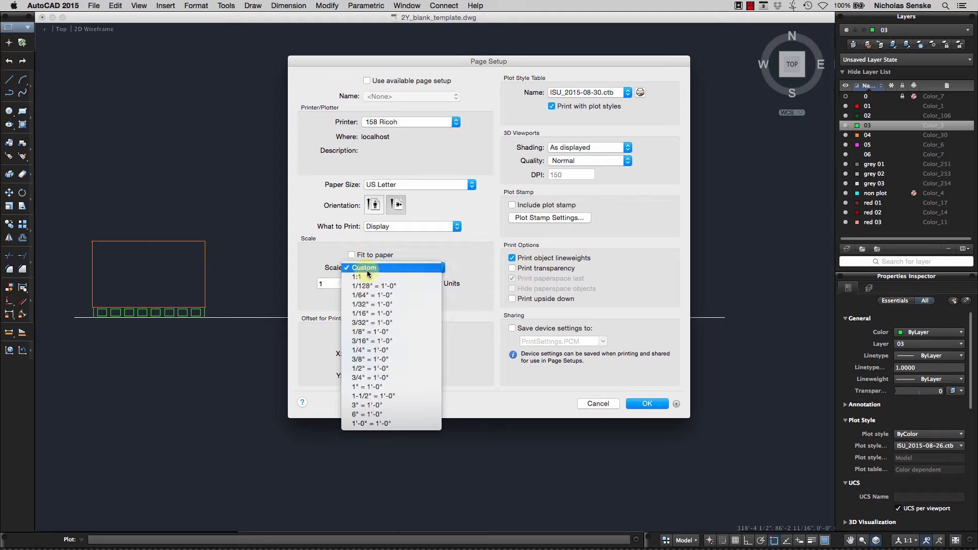
left_click(371, 279)
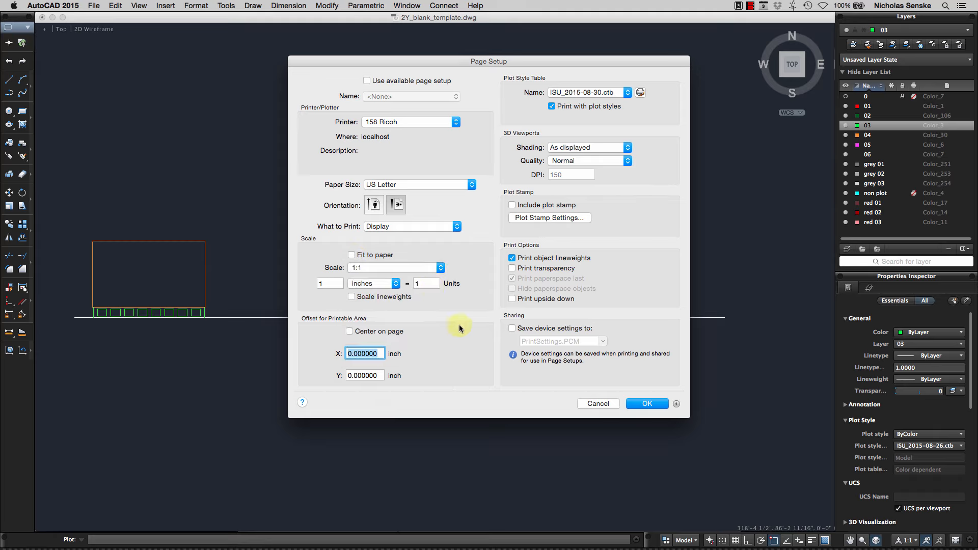
left_click(399, 187)
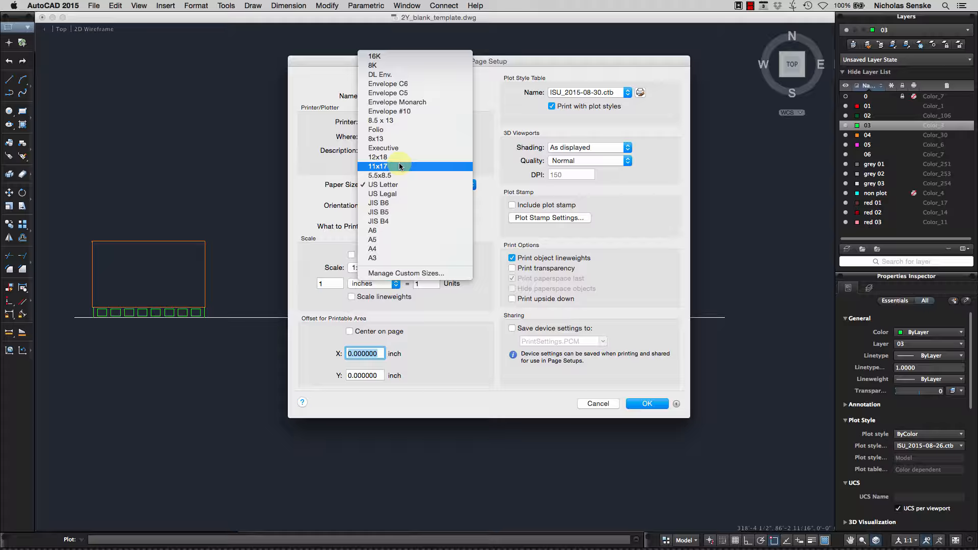
left_click(425, 167)
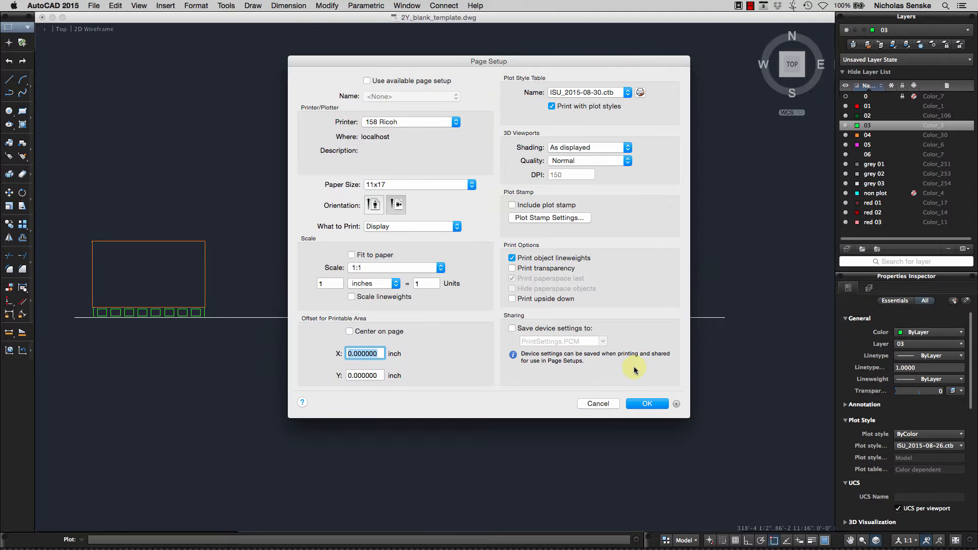
left_click(646, 406)
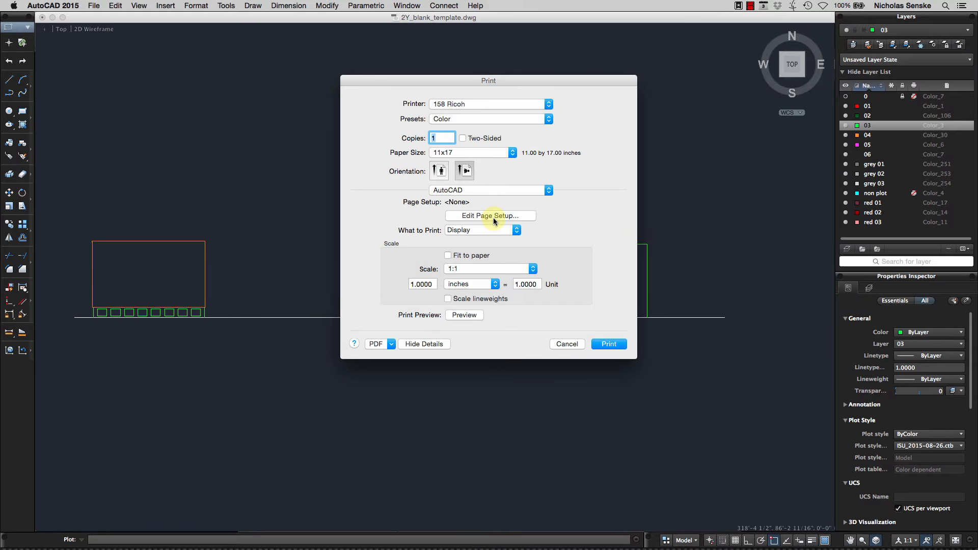
Preview the plot with the edited page setup, close the preview, and cancel without printing
left_click(457, 316)
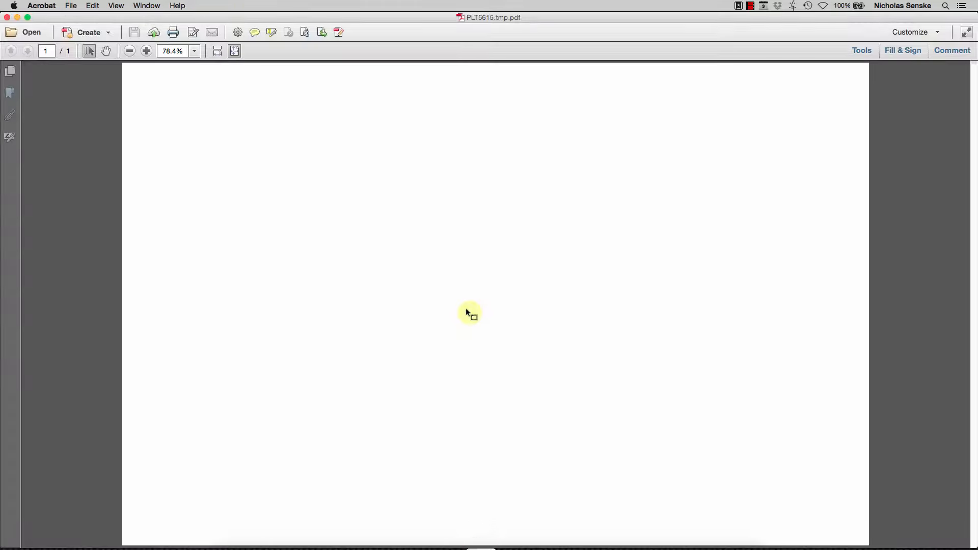
left_click(8, 17)
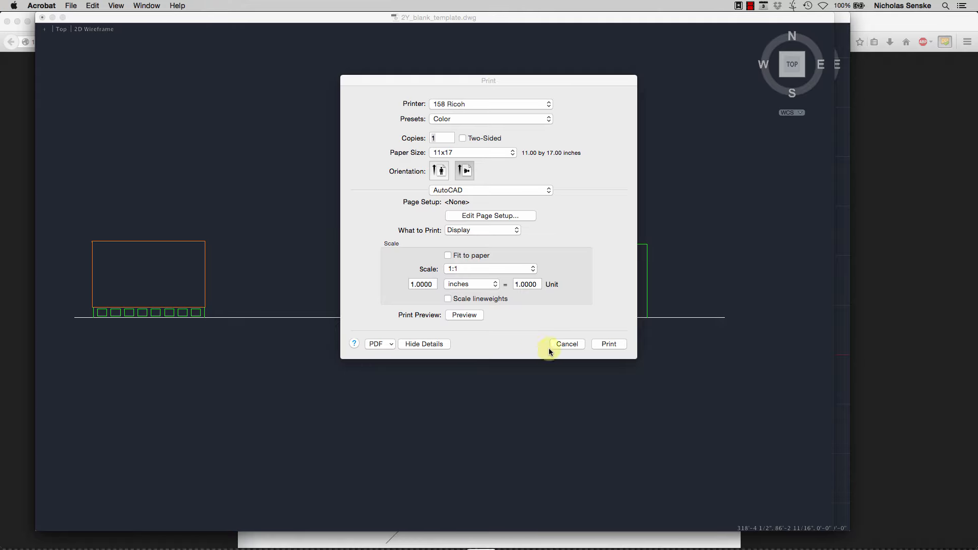
left_click(566, 343)
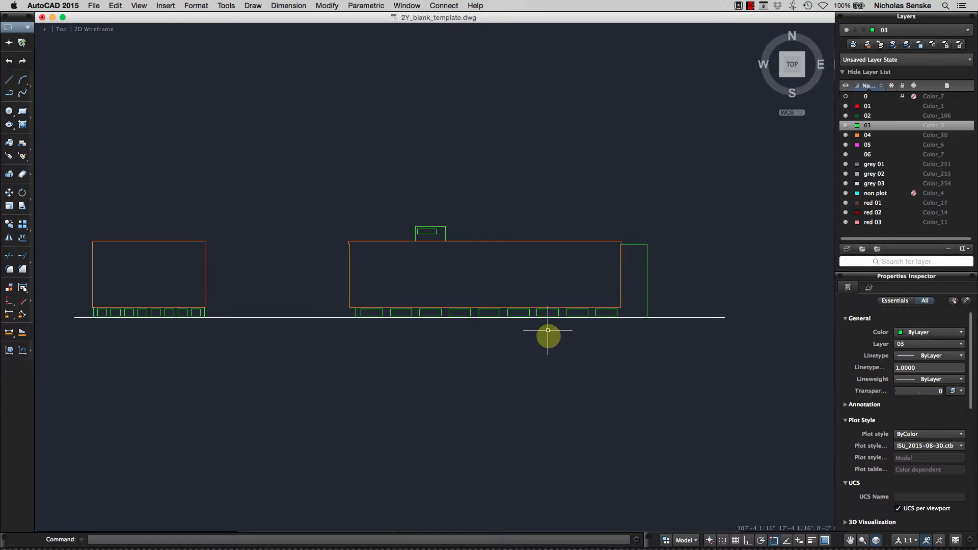
Switch to the 11x17 layout and open the print settings for it
left_click(666, 539)
left_click(514, 152)
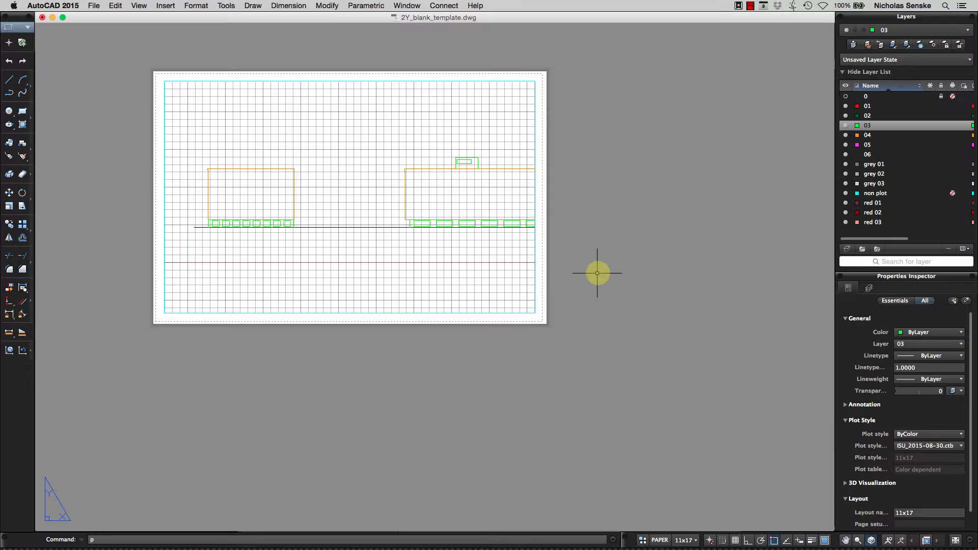
key("Return")
left_click(567, 201)
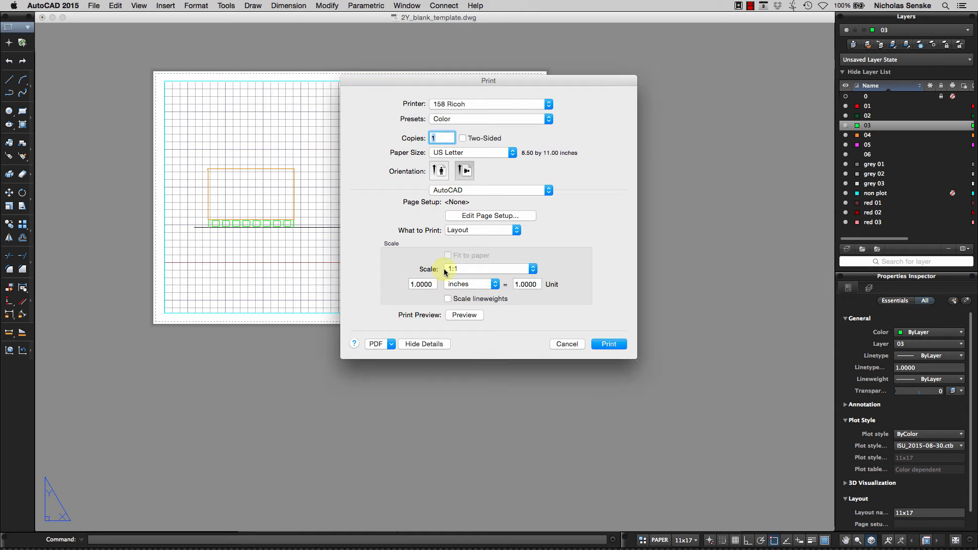
Set the page setup's paper size to 11x17 and preview the print
left_click(490, 216)
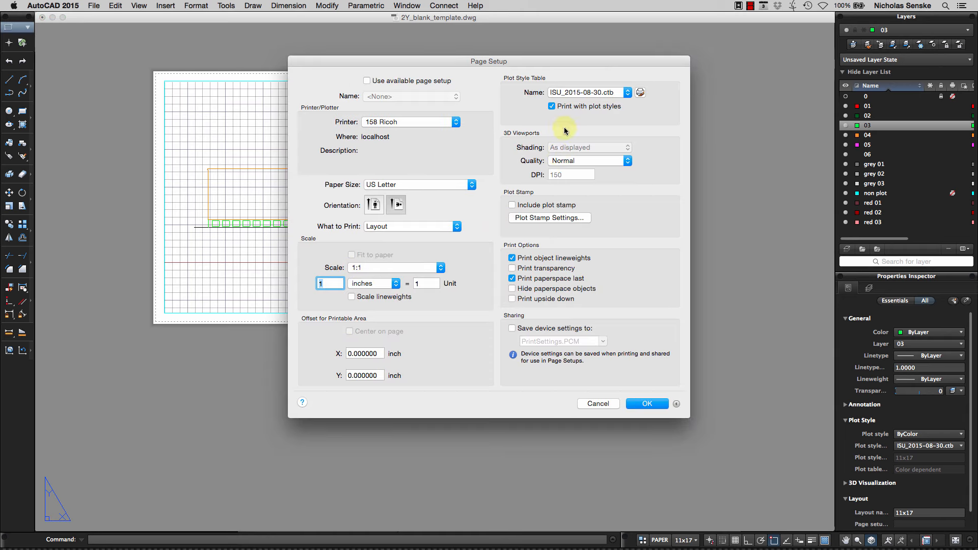
left_click(394, 185)
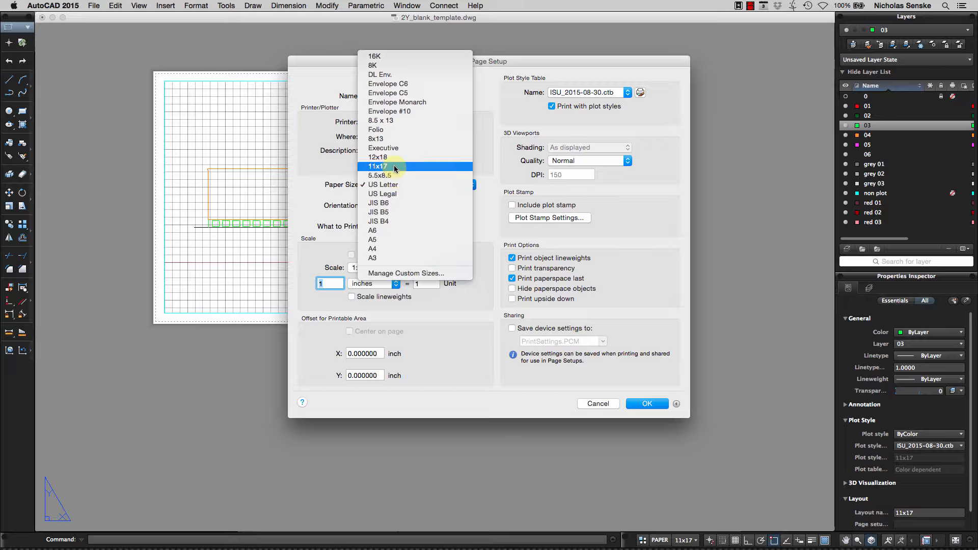
left_click(425, 167)
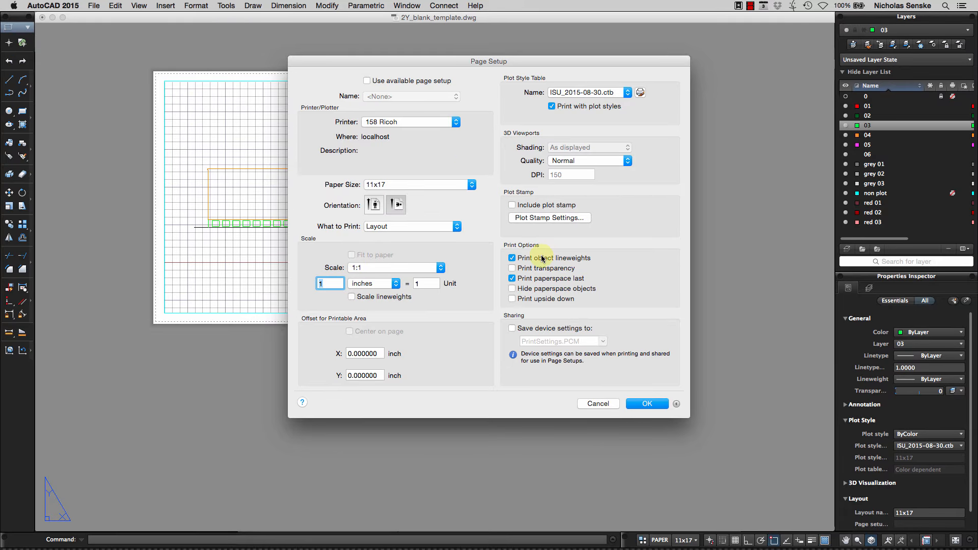
left_click(650, 405)
left_click(463, 315)
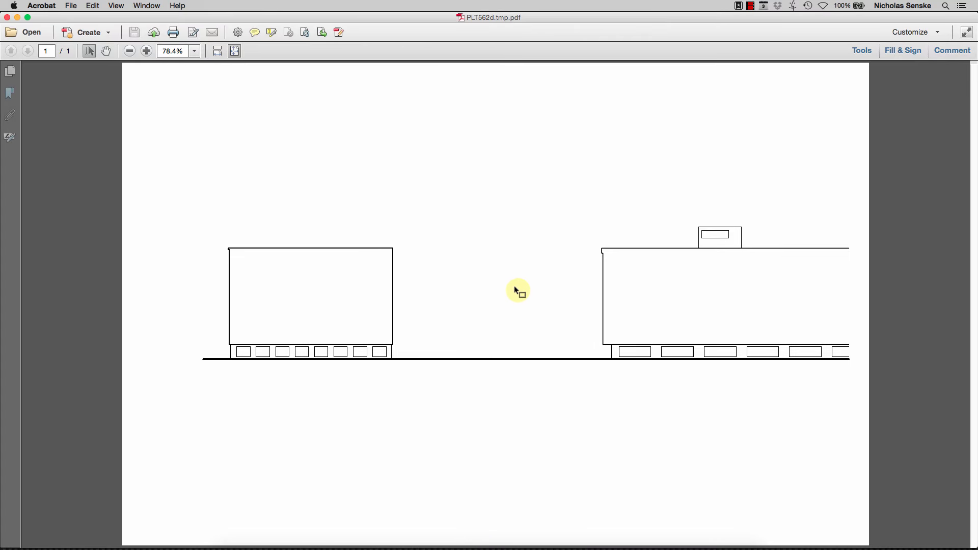
Examine the lineweights of the elevation in the PDF preview, return to AutoCAD and cancel the print
left_click(218, 52)
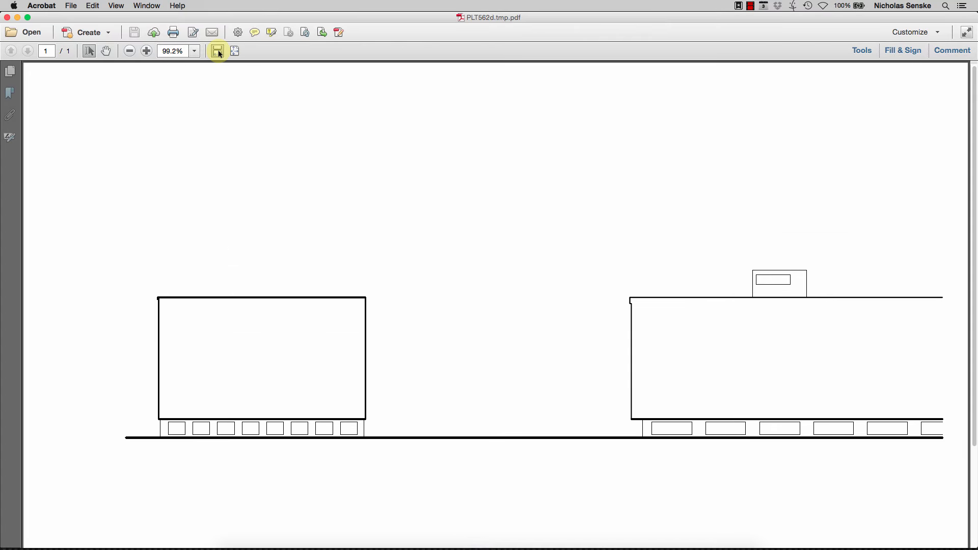
left_click(234, 51)
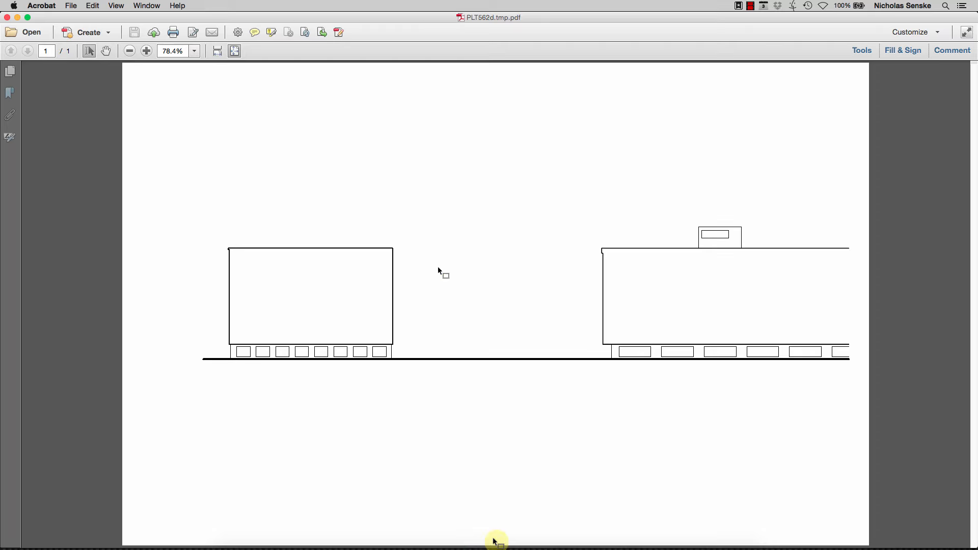
left_click(473, 530)
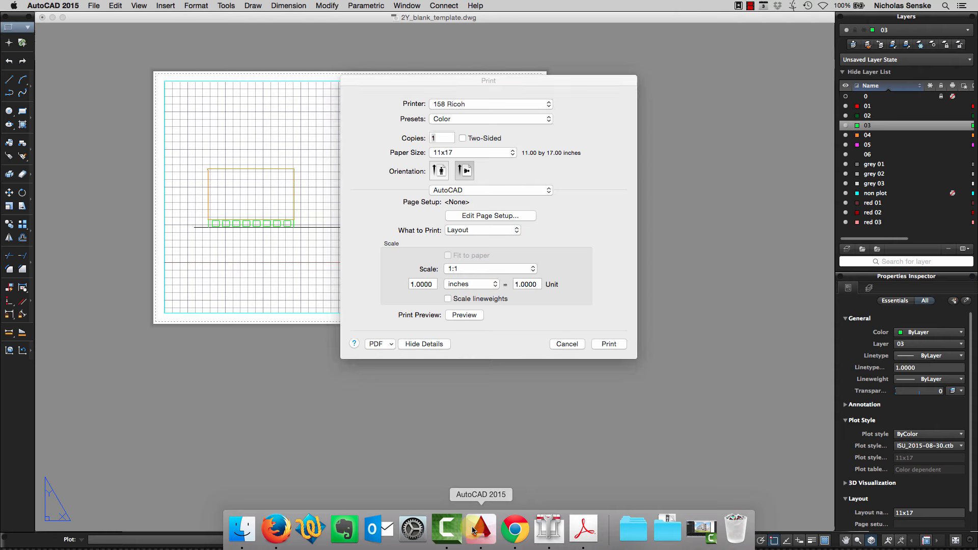
left_click(567, 344)
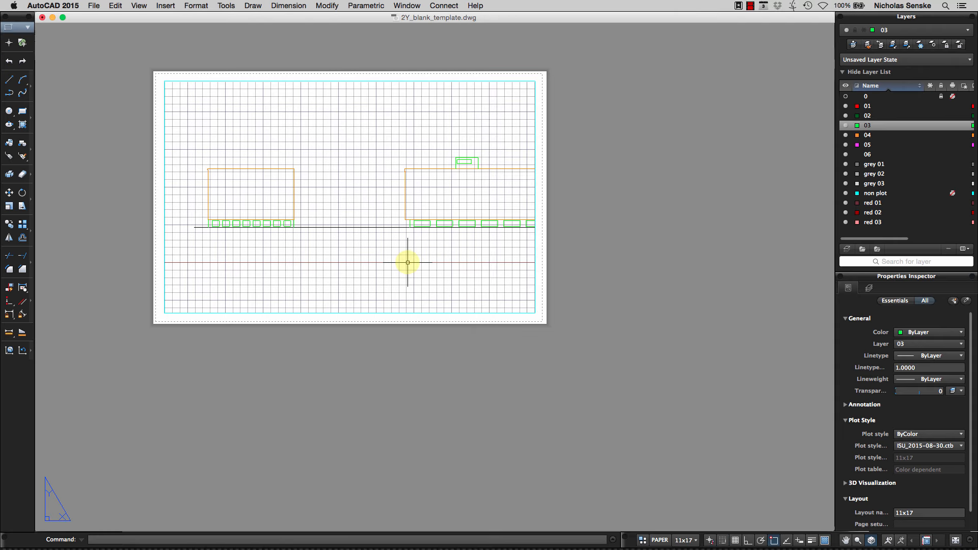
Return to model space and turn on layer 0 to show the full elevation linework
left_click(640, 541)
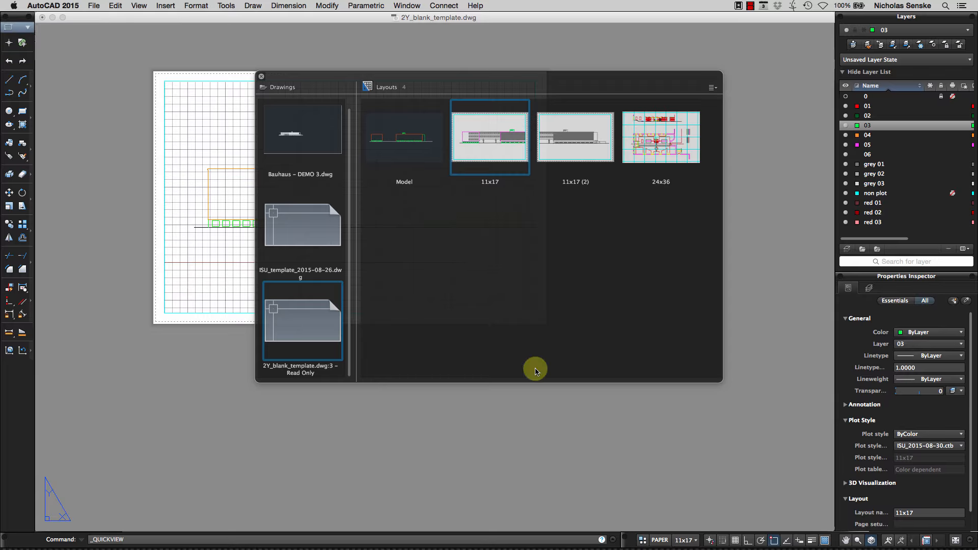
left_click(418, 148)
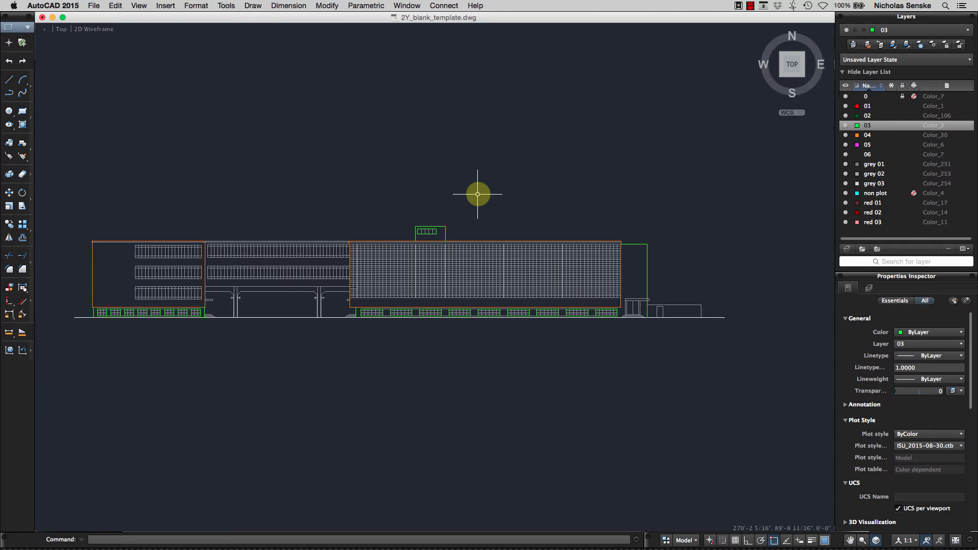
mouse_move(478, 194)
middle_mouse_down()
mouse_move(466, 194)
mouse_move(524, 197)
mouse_move(571, 167)
middle_mouse_up()
scroll(510, 198, "up", 2)
mouse_move(404, 163)
middle_mouse_down()
mouse_move(436, 139)
mouse_move(495, 128)
middle_mouse_up()
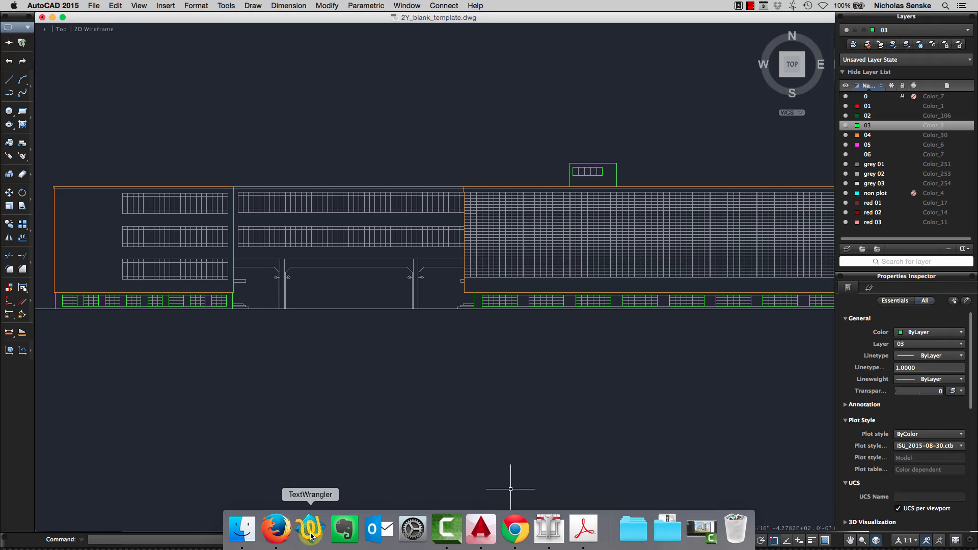
Examine the Bauhaus reference photos in Firefox, including the street view of the bridge between the wings, and return to AutoCAD
left_click(276, 532)
left_click(217, 29)
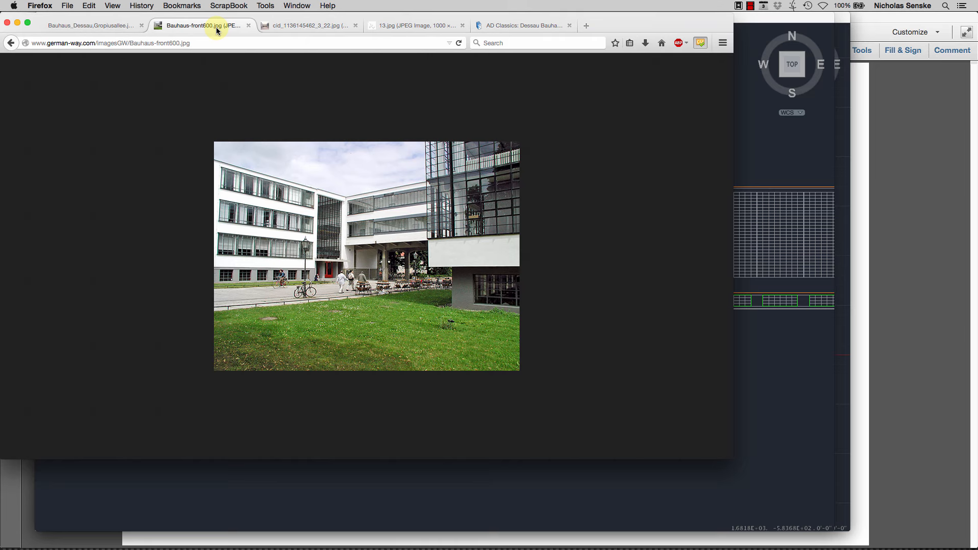
left_click(116, 28)
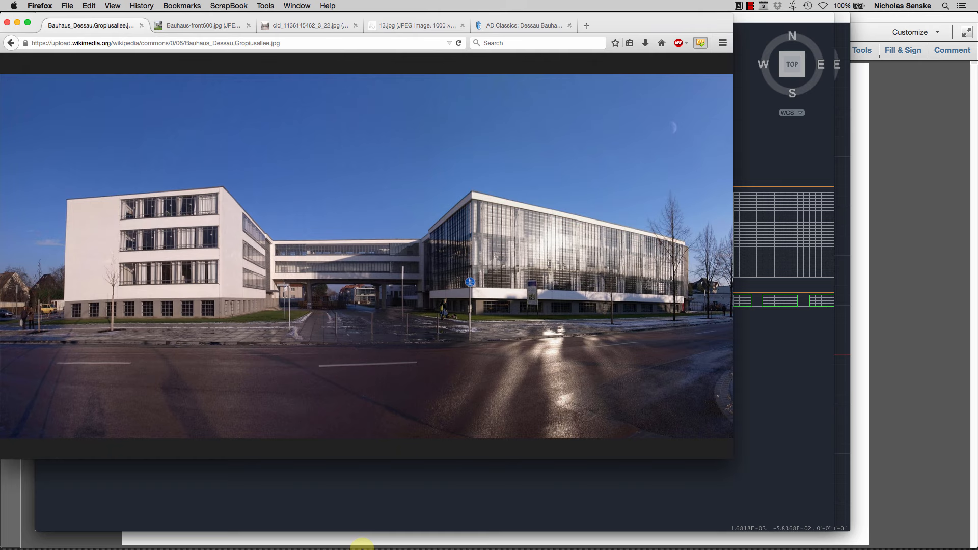
left_click(409, 527)
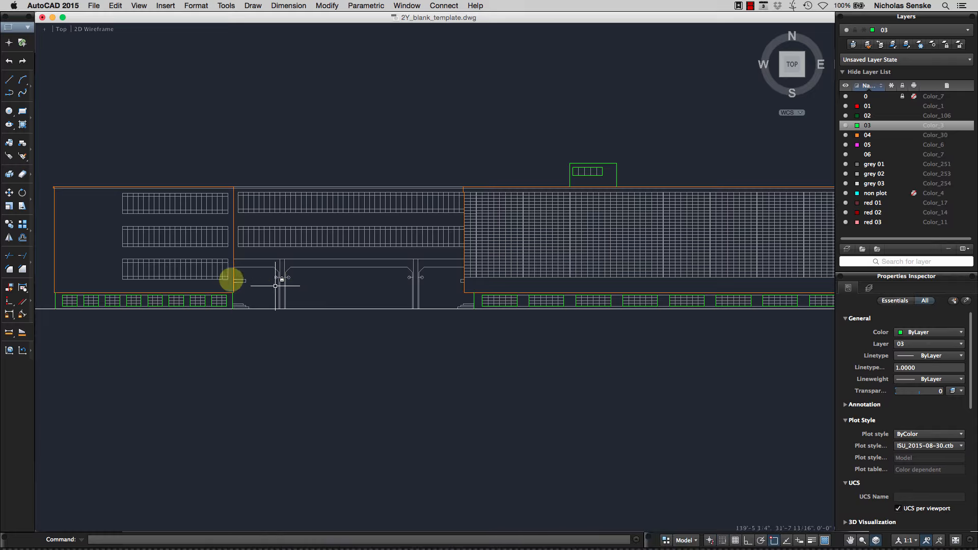
Draw a line on layer 03 along the underside of the bridge, spanning between the two building wings
left_click(867, 127)
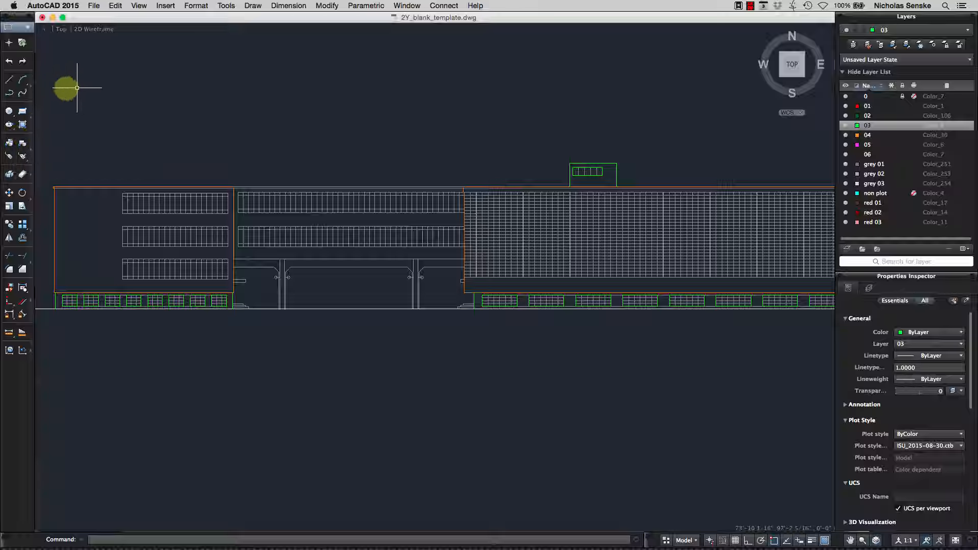
left_click(23, 111)
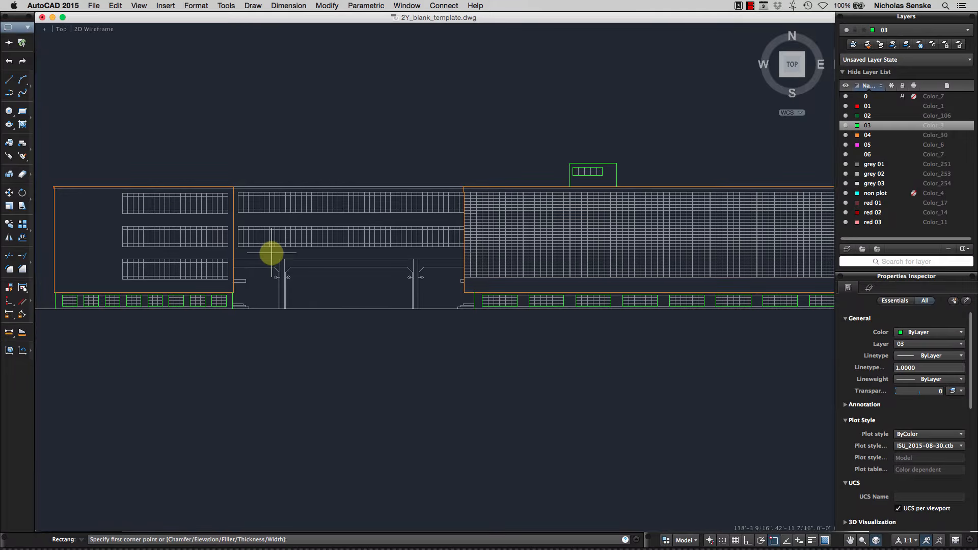
left_click(9, 79)
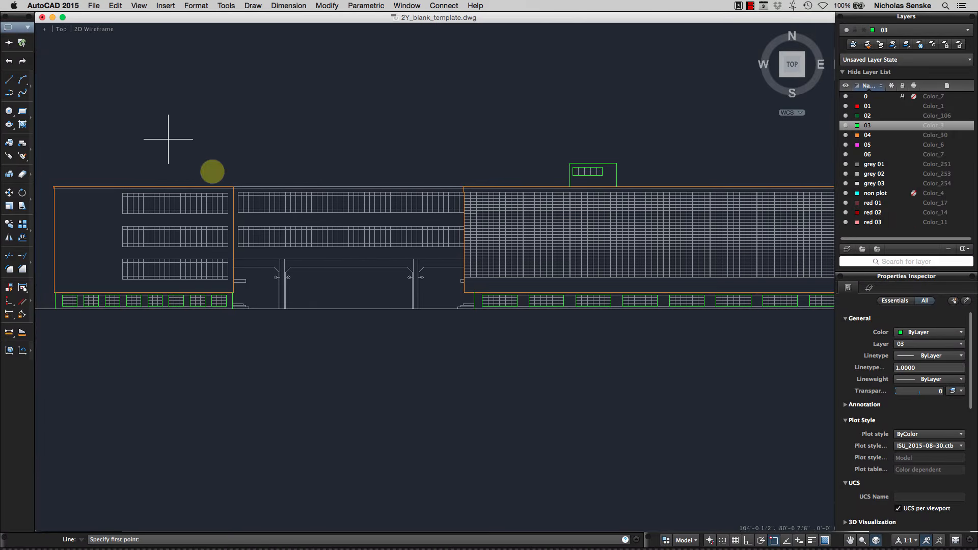
left_click(234, 259)
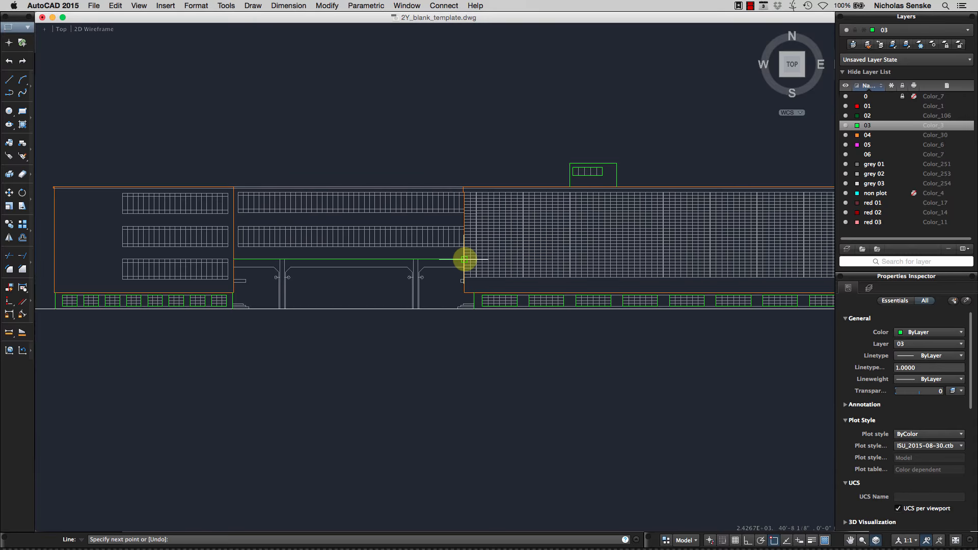
left_click(463, 260)
key("Return")
Draw a line along the top roof edge of the bridge, from the glazed wing to the other wing
key("Return")
scroll(465, 186, "up", 6)
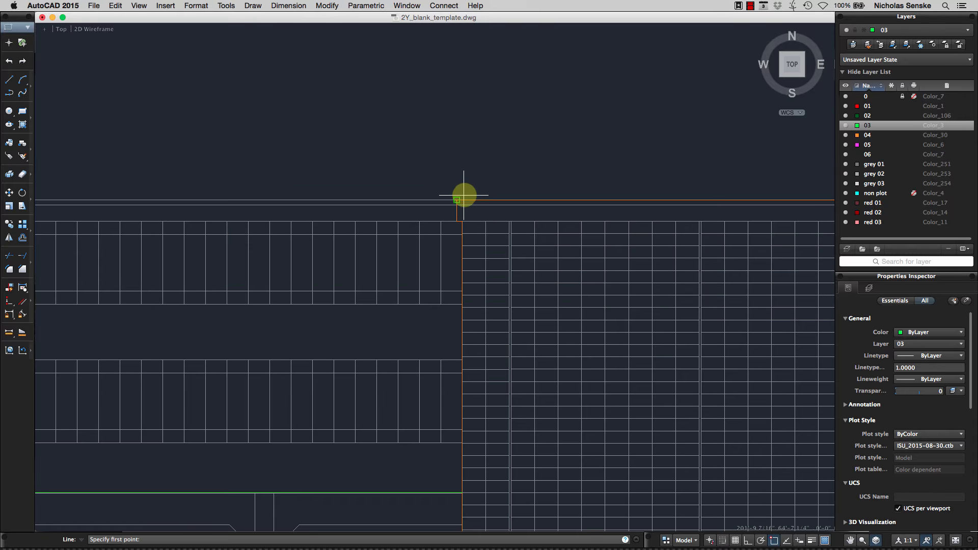
scroll(456, 200, "down", 5)
left_click(457, 212)
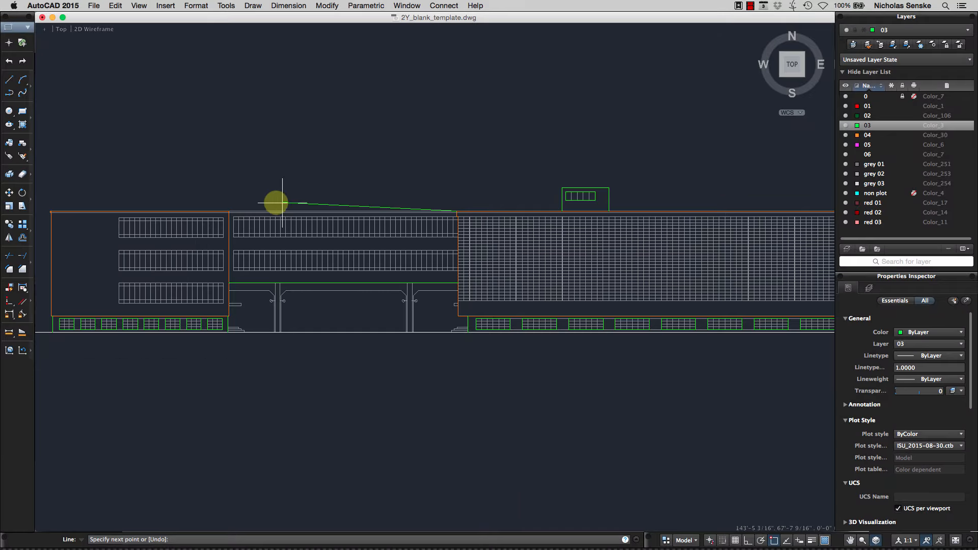
left_click(230, 211)
key("Return")
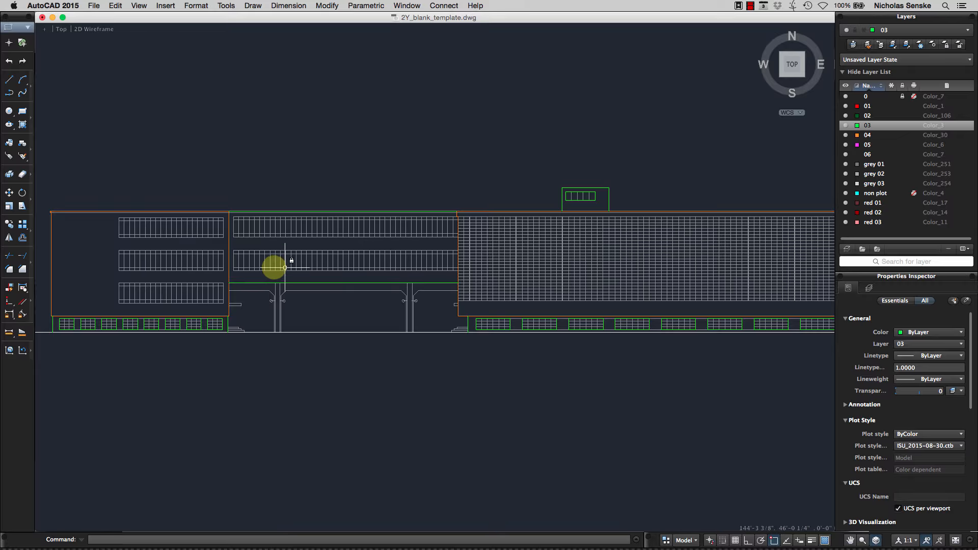
Draw a second line just below the bridge's top roof edge, tracing the lower coping line between the wings
scroll(229, 210, "up", 6)
key("Return")
left_click(234, 233)
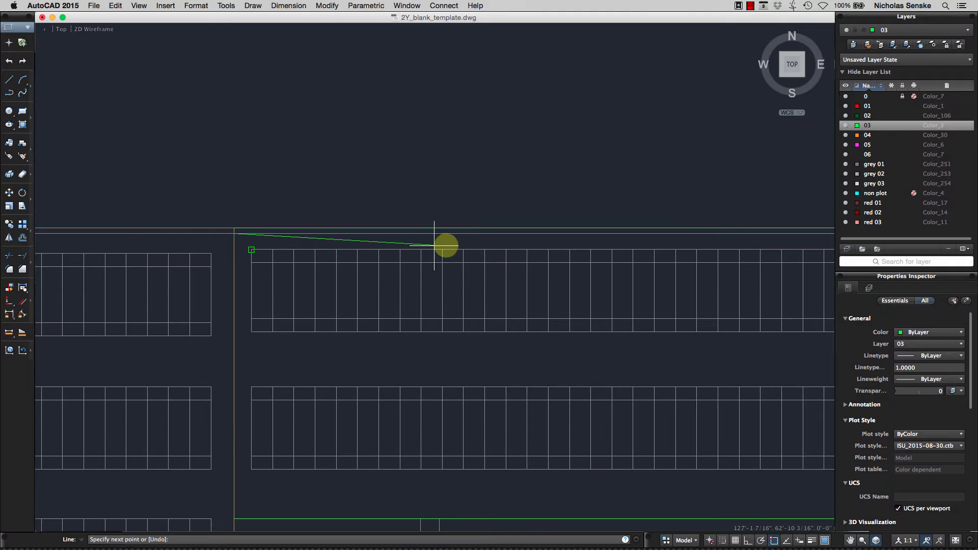
scroll(452, 247, "down", 5)
left_click(726, 243)
key("Return")
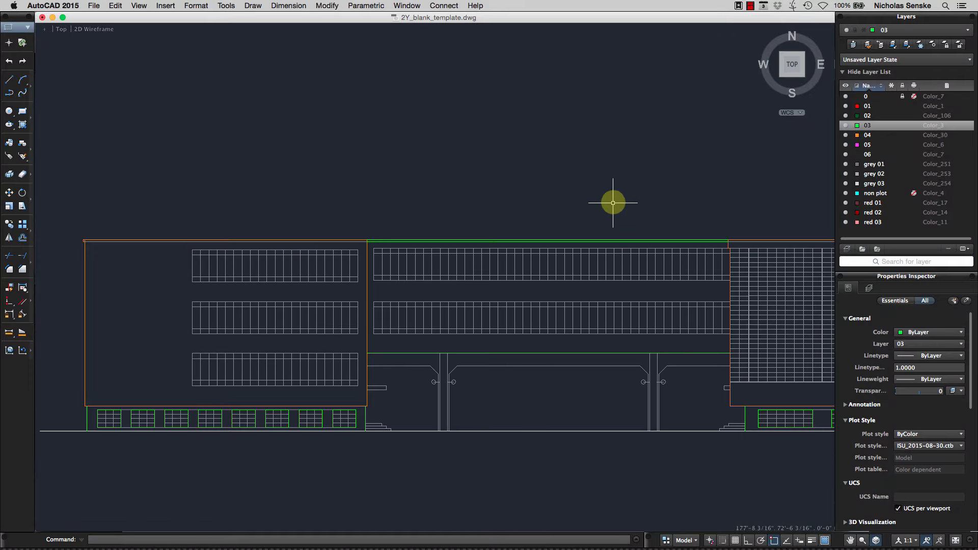
Make layer 04 the current layer
scroll(613, 201, "down", 3)
middle_click_drag(613, 201, 454, 184)
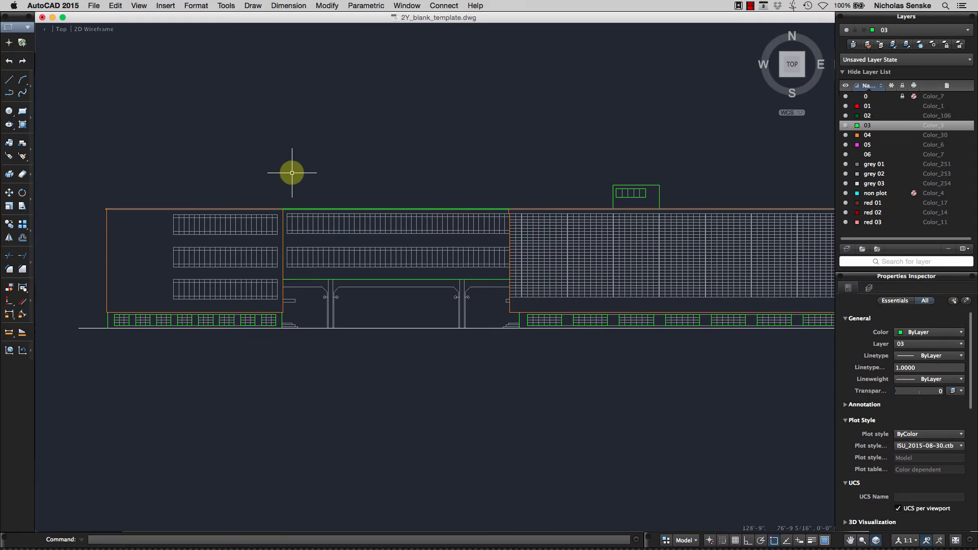
middle_click_drag(292, 173, 329, 173)
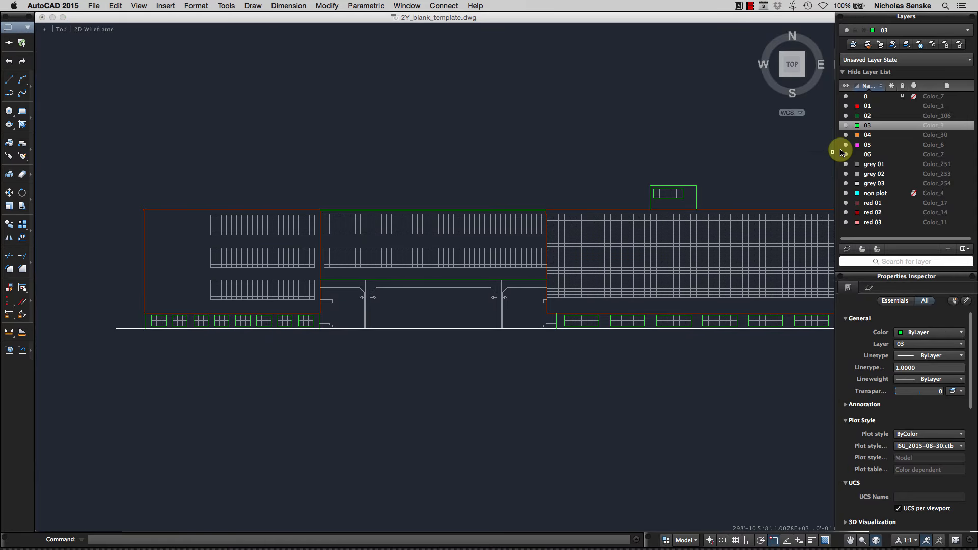
left_click(868, 135)
left_click(868, 139)
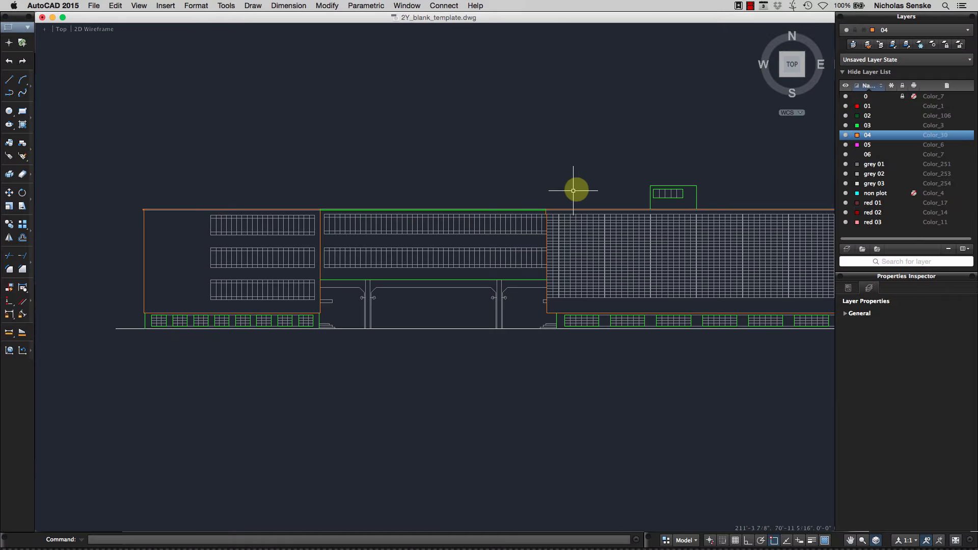
Draw a line on layer 04 along the lower coping edge across the full roof of the glazed wing
middle_click_drag(574, 188, 363, 146)
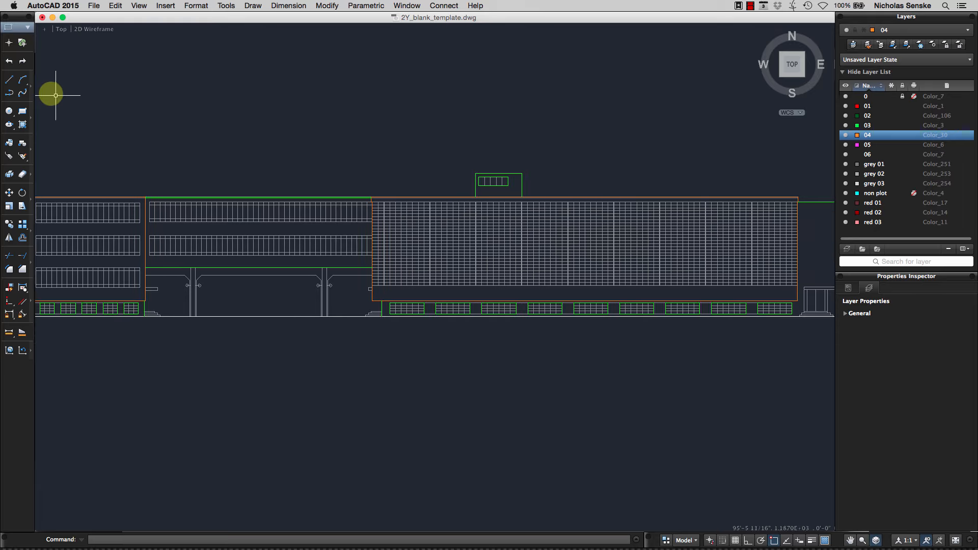
left_click(11, 83)
scroll(382, 196, "up", 5)
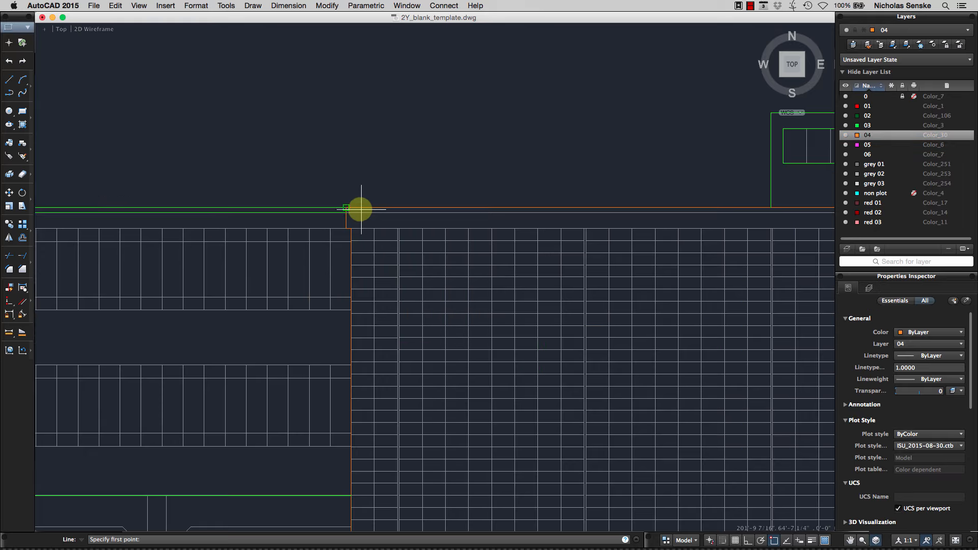
left_click(346, 212)
scroll(473, 226, "down", 4)
middle_click_drag(753, 229, 349, 227)
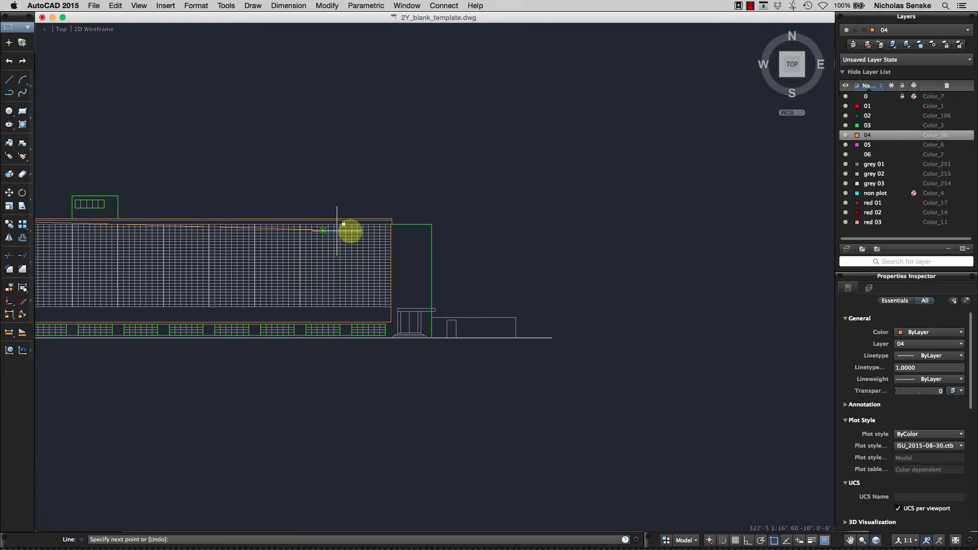
scroll(369, 230, "up", 3)
left_click(426, 202)
key("Return")
Draw a line on layer 04 along the lower coping edge across the full roof of the wing opposite the glazed wing
scroll(395, 244, "down", 5)
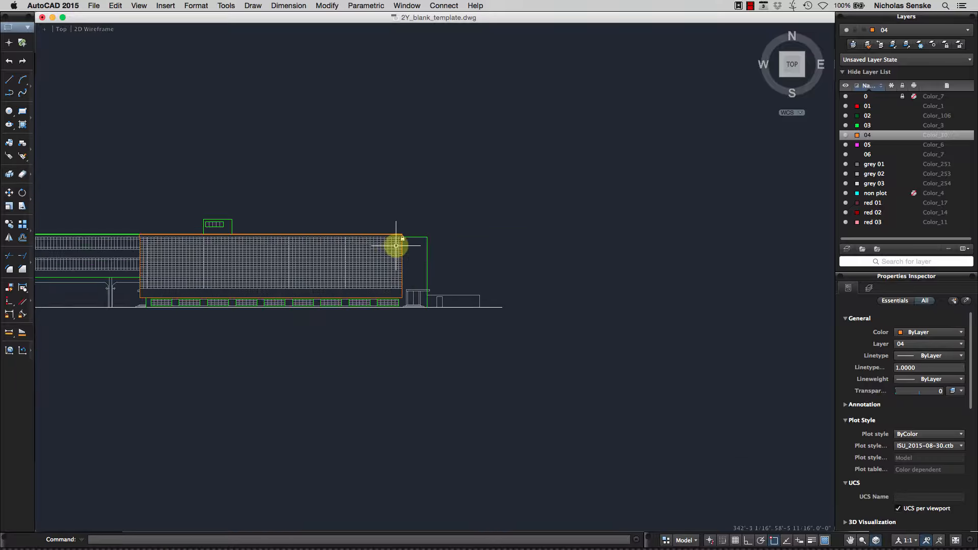
middle_click_drag(298, 283, 522, 280)
scroll(430, 247, "up", 6)
middle_click_drag(229, 226, 478, 241)
key("Return")
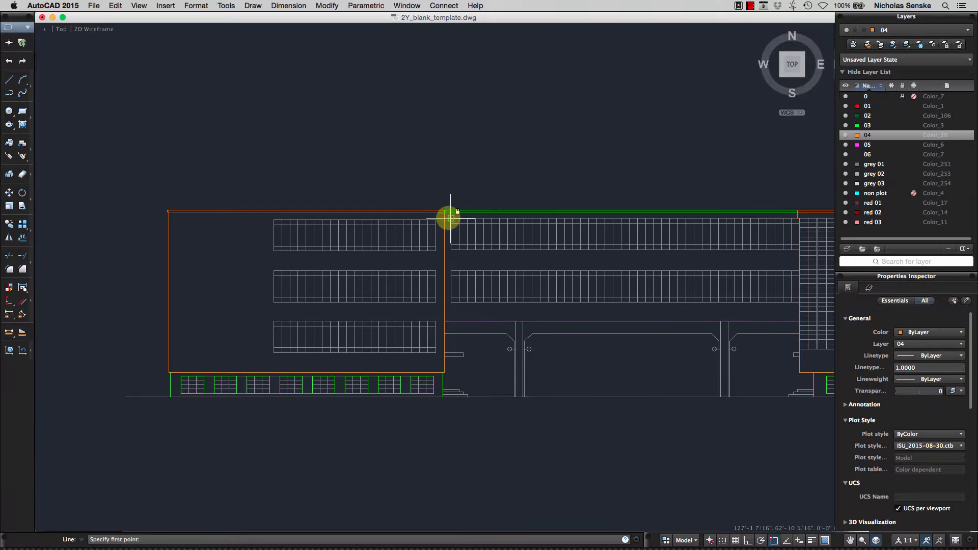
scroll(450, 219, "up", 2)
left_click(443, 208)
scroll(332, 244, "down", 4)
scroll(270, 243, "up", 4)
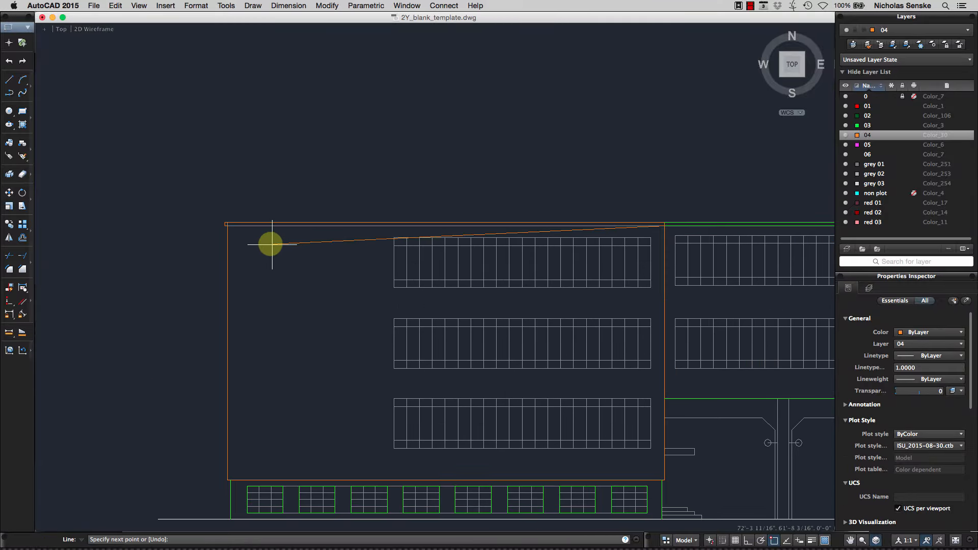
scroll(229, 226, "up", 4)
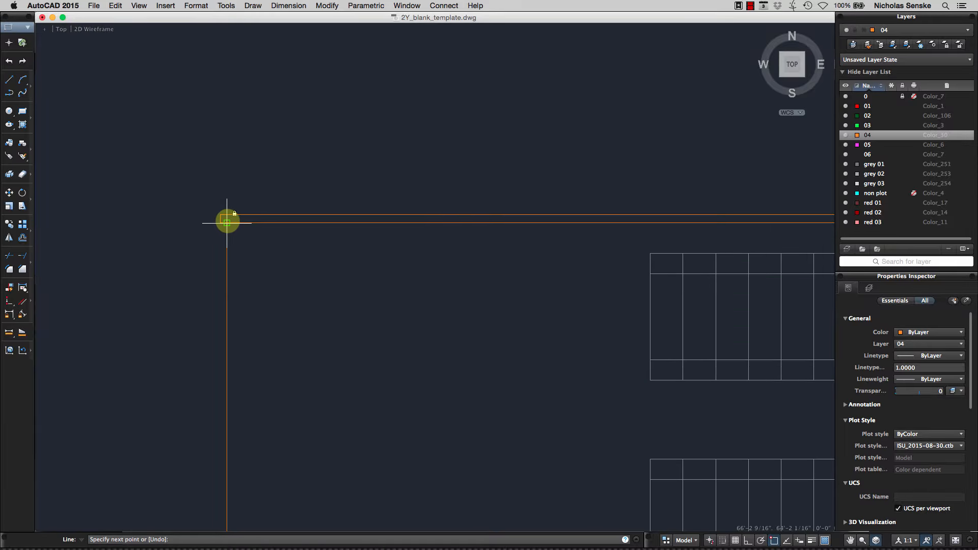
right_click(229, 221)
left_click(242, 226)
Switch to the 11x17 layout and start a print with the page setup's paper size set to 11x17
scroll(459, 262, "down", 5)
middle_click_drag(459, 262, 190, 214)
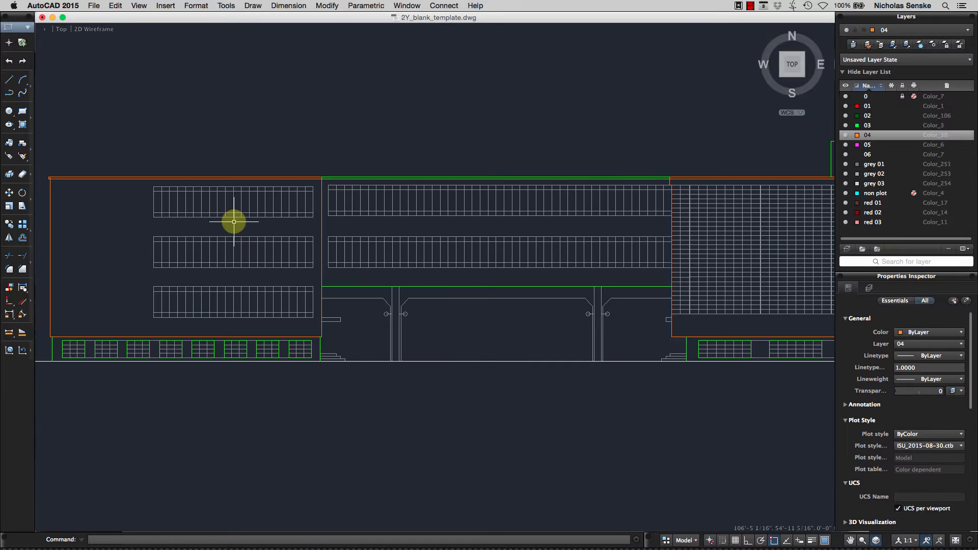
left_click(666, 540)
left_click(495, 152)
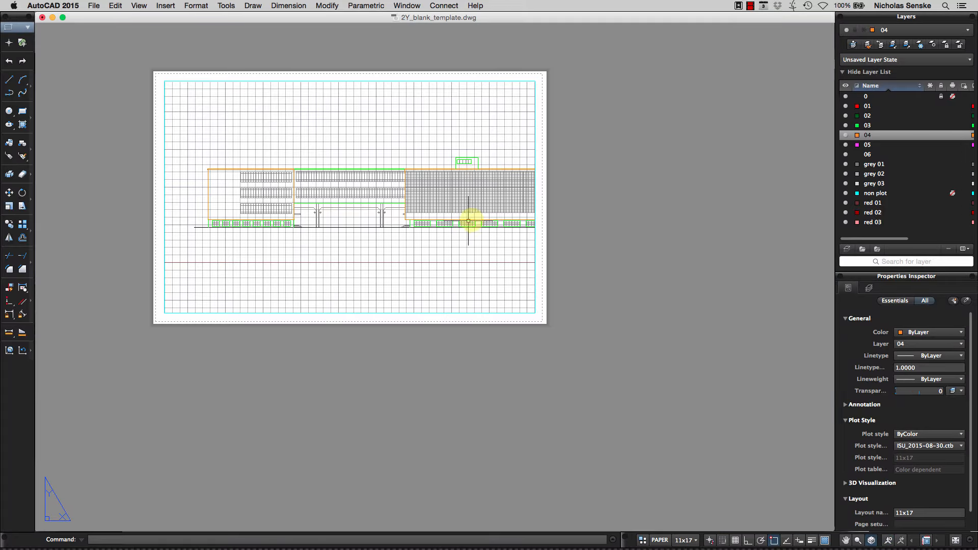
left_click(642, 142)
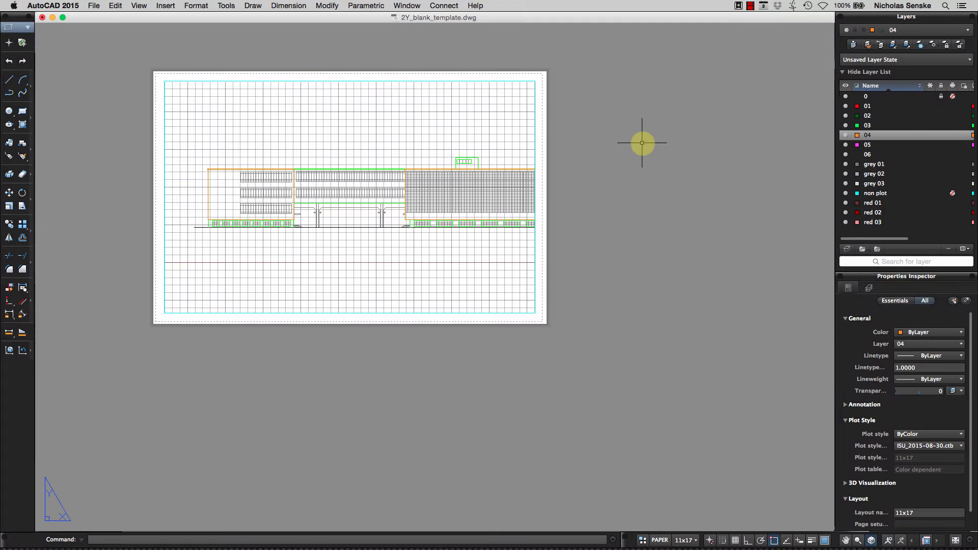
key("Return")
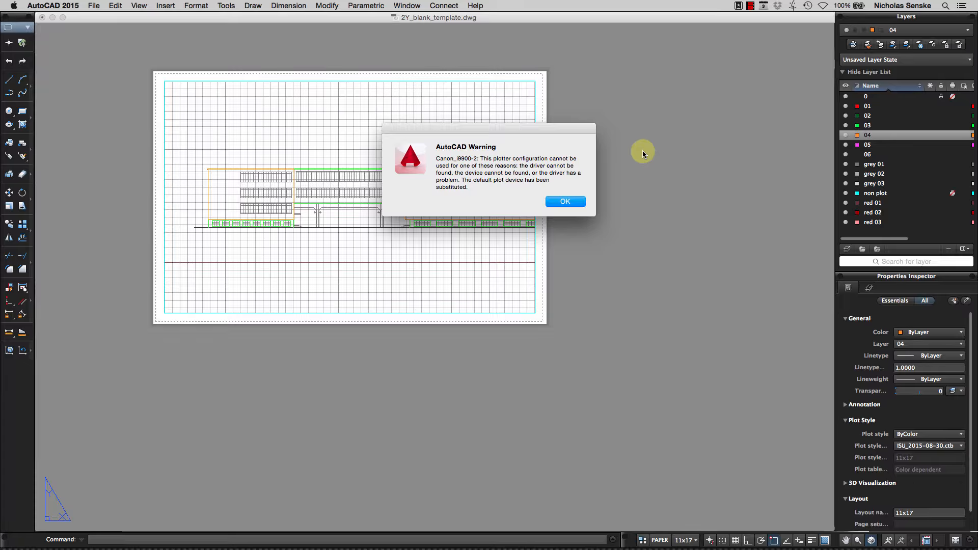
left_click(574, 198)
left_click(489, 216)
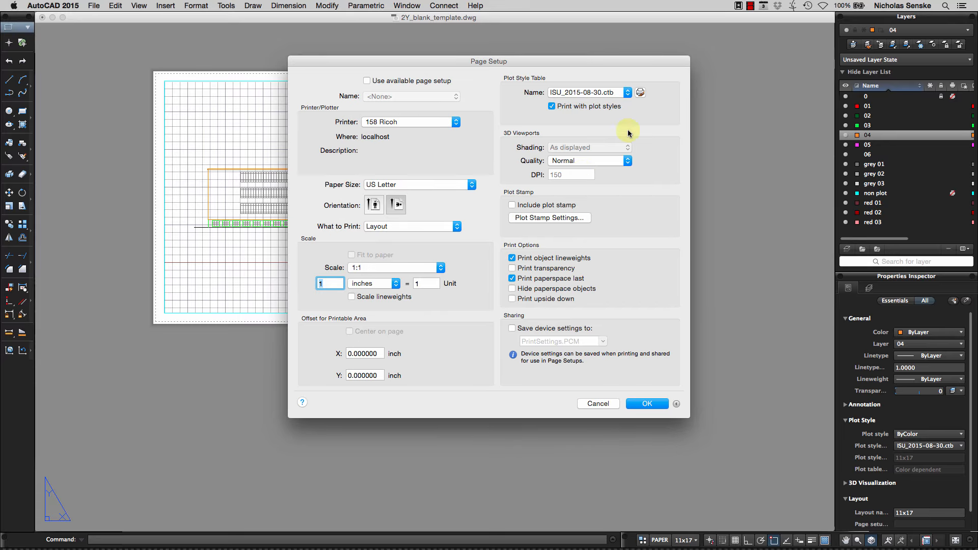
left_click(419, 186)
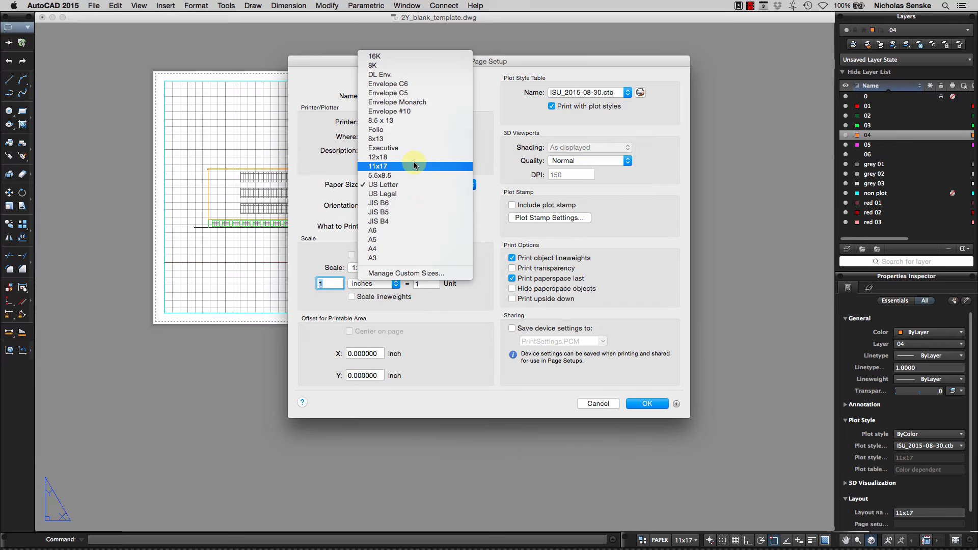
left_click(450, 181)
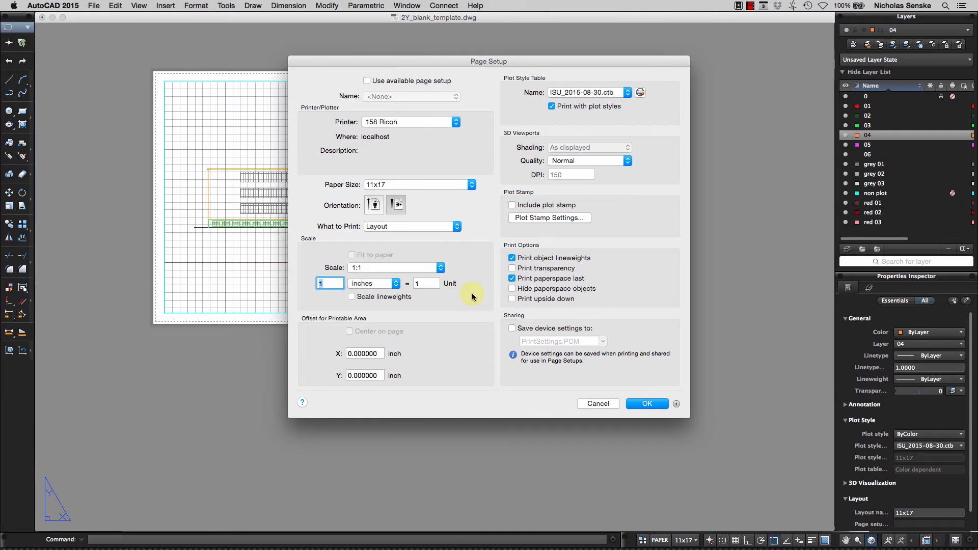
left_click(643, 403)
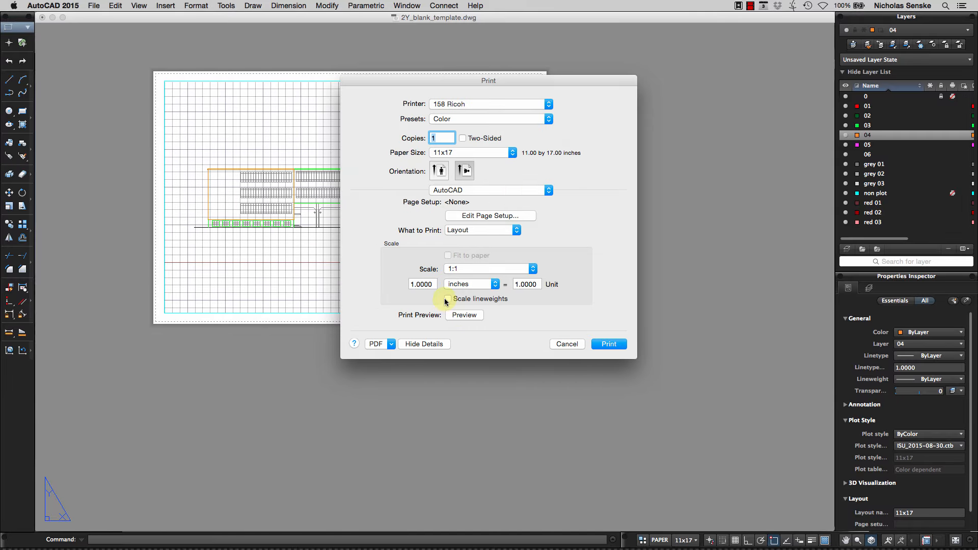
Preview the plotted lineweights as a PDF, and cancel the print to return to the AutoCAD model space
left_click(461, 315)
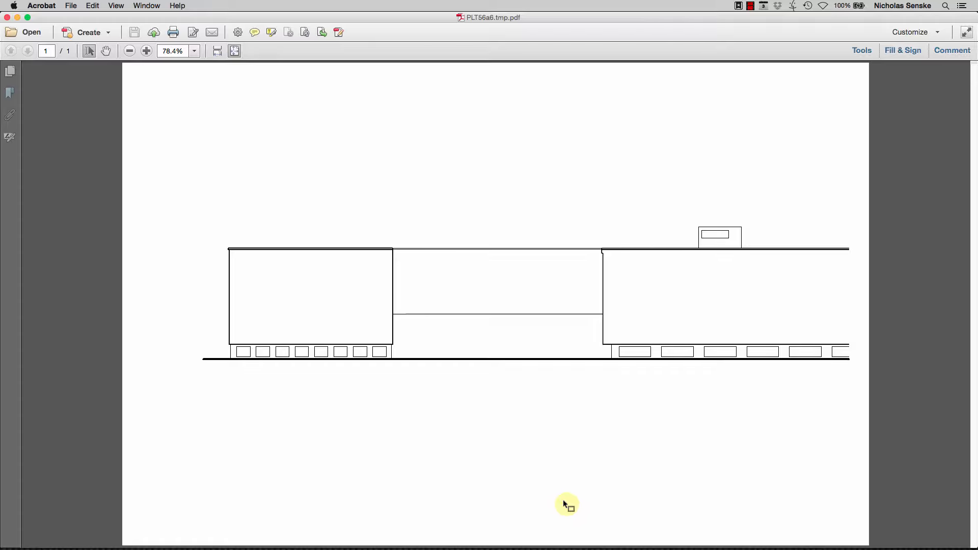
left_click(481, 529)
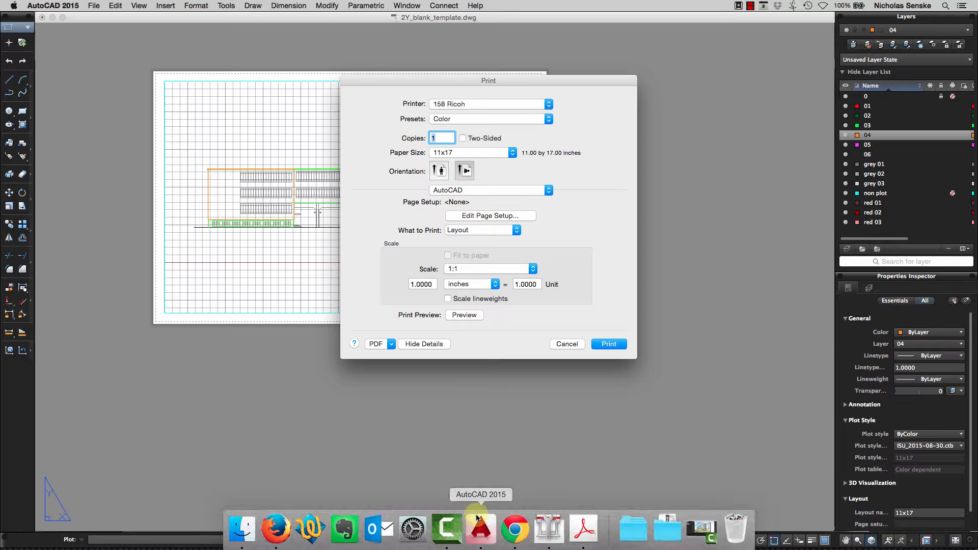
left_click(566, 343)
left_click(642, 539)
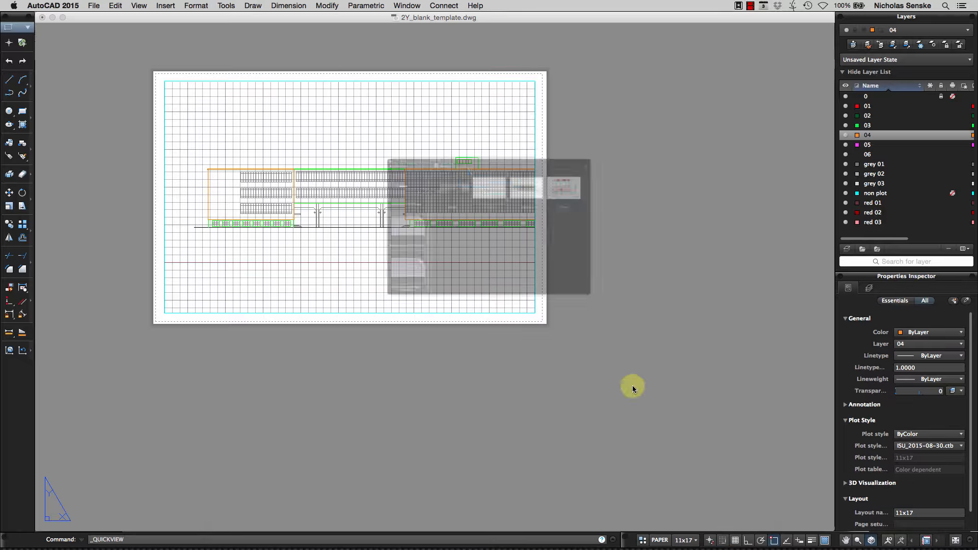
left_click(431, 150)
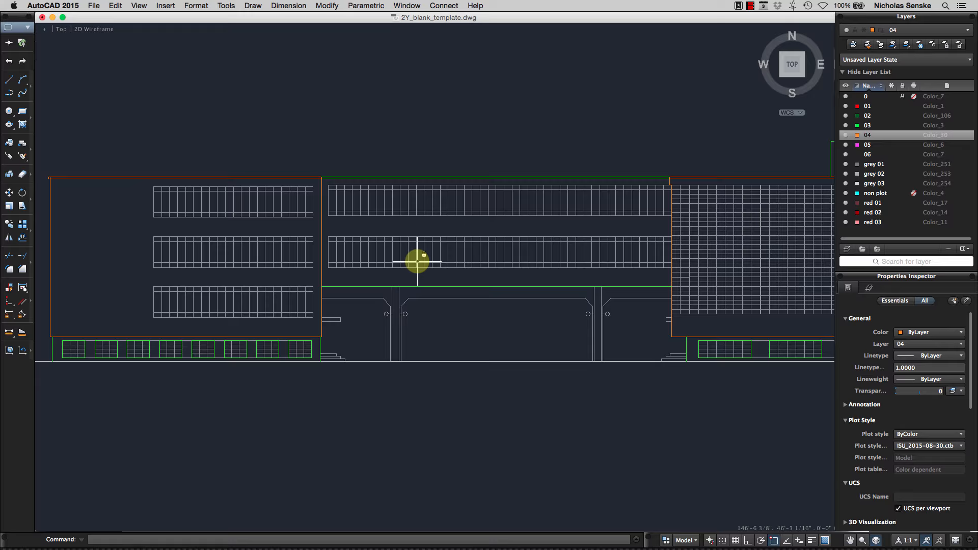
Unlock layer 0 so that its linework can be edited
mouse_move(452, 262)
middle_mouse_down()
mouse_move(377, 264)
mouse_move(465, 253)
middle_mouse_up()
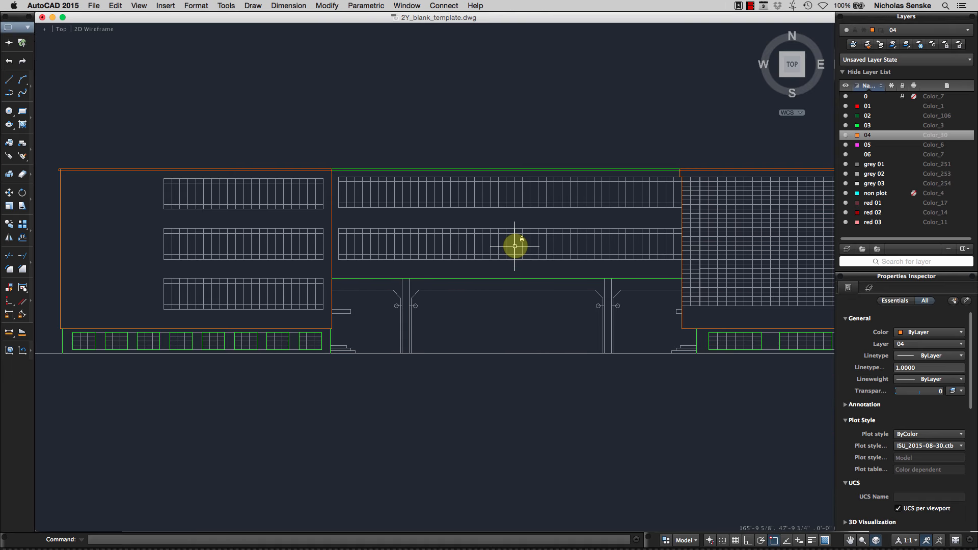
scroll(515, 246, "down", 3)
mouse_move(515, 245)
middle_mouse_down()
mouse_move(333, 219)
mouse_move(413, 216)
middle_mouse_up()
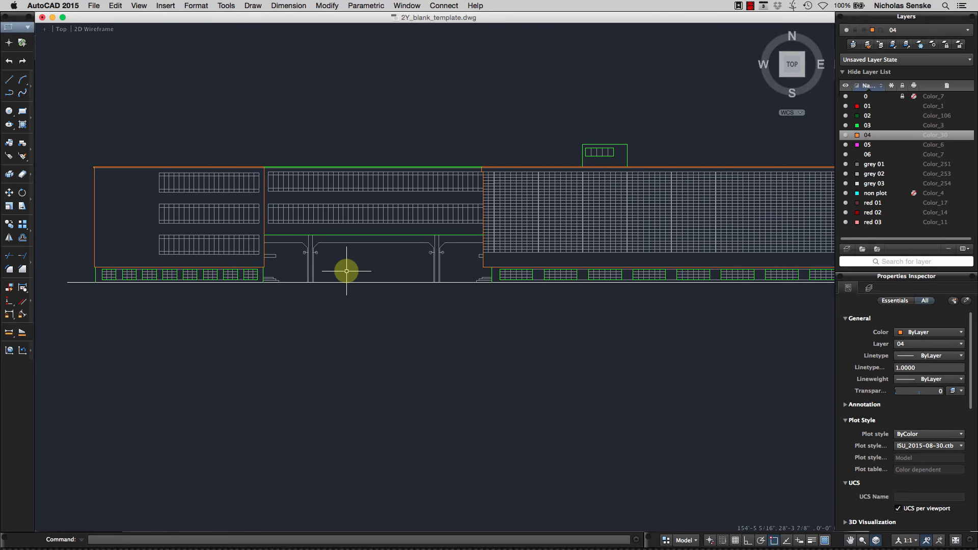
middle_click_drag(350, 267, 382, 264)
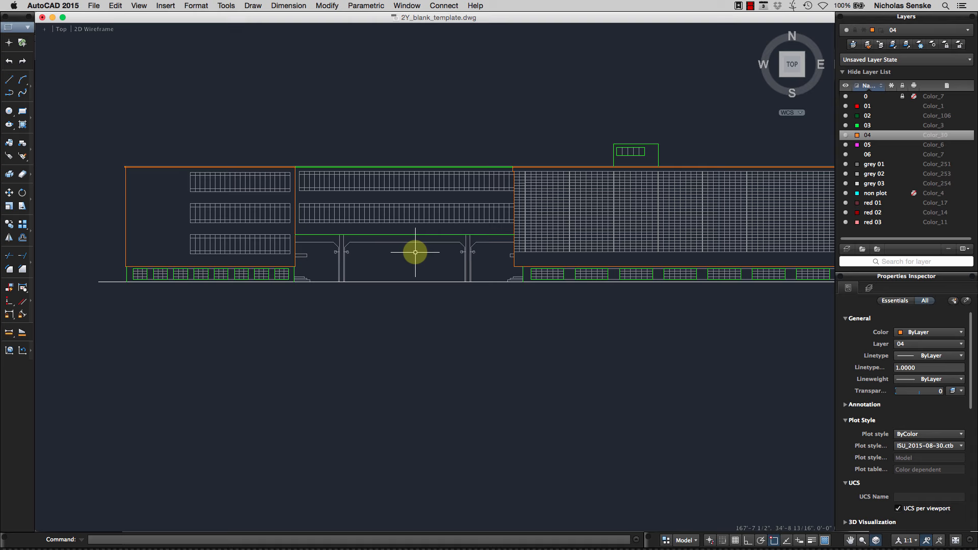
left_click(869, 117)
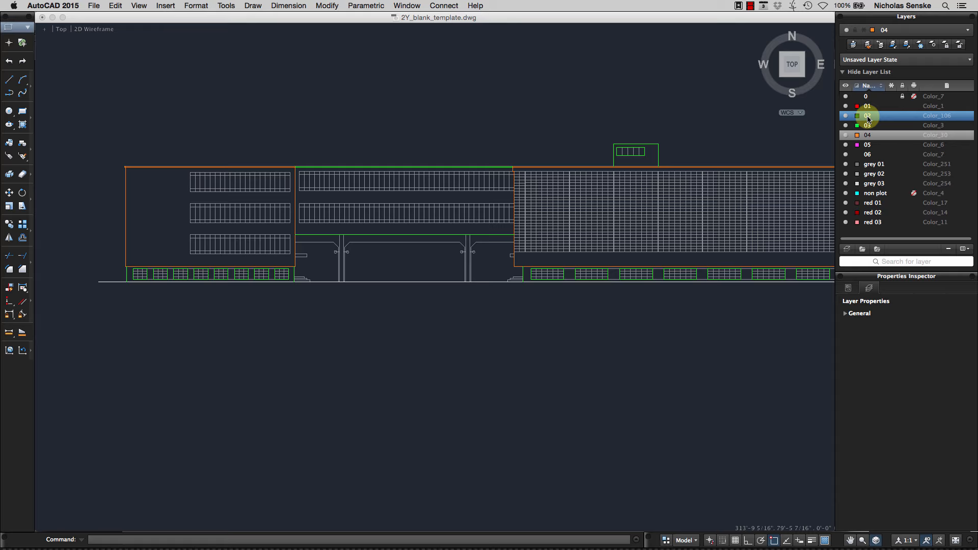
left_click(902, 96)
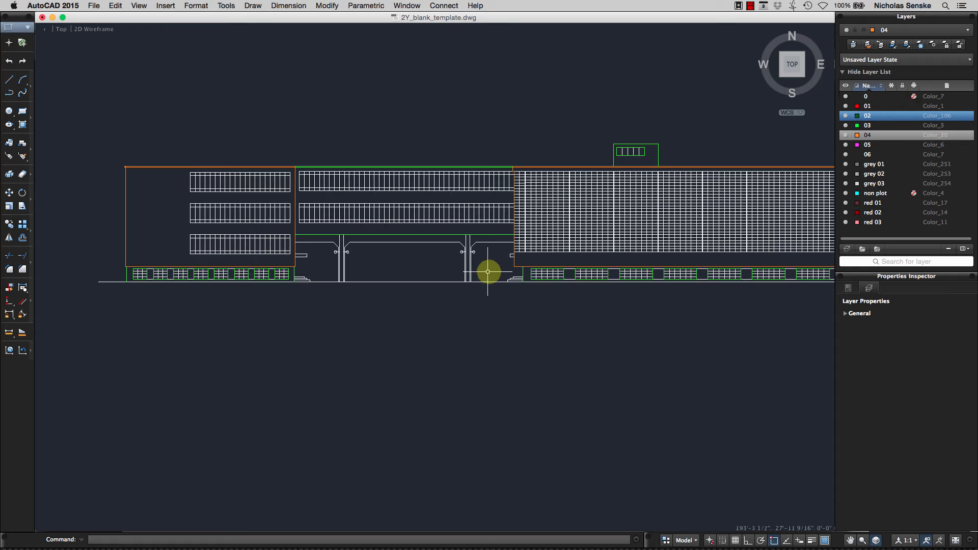
Move the columns and the bracketed beam lines beneath the bridge from layer 0 to layer 02
scroll(488, 272, "up", 3)
left_click(503, 278)
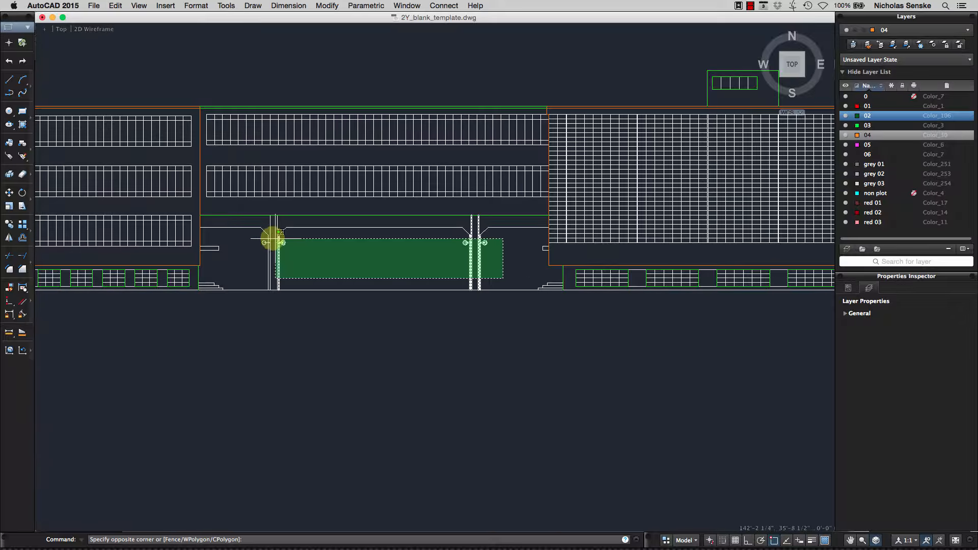
left_click(253, 225)
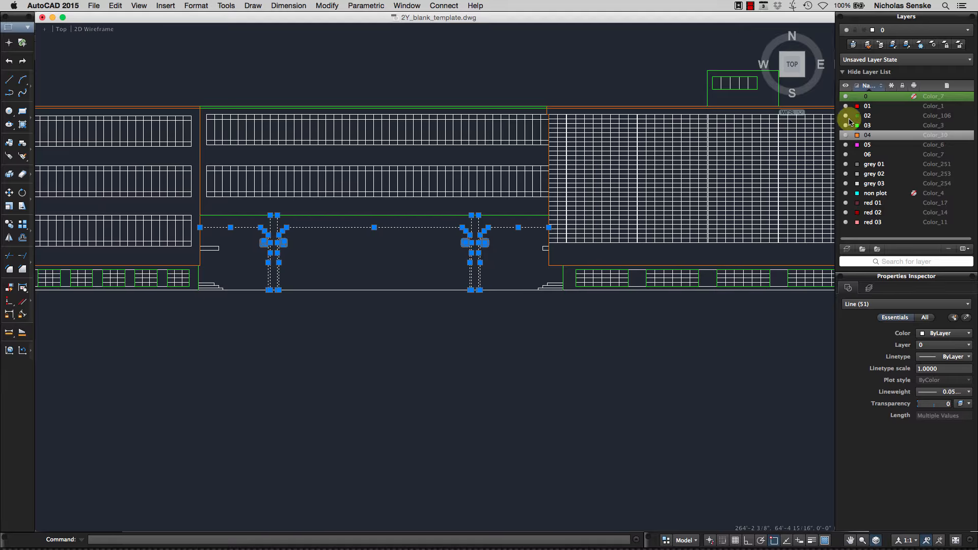
left_click(923, 345)
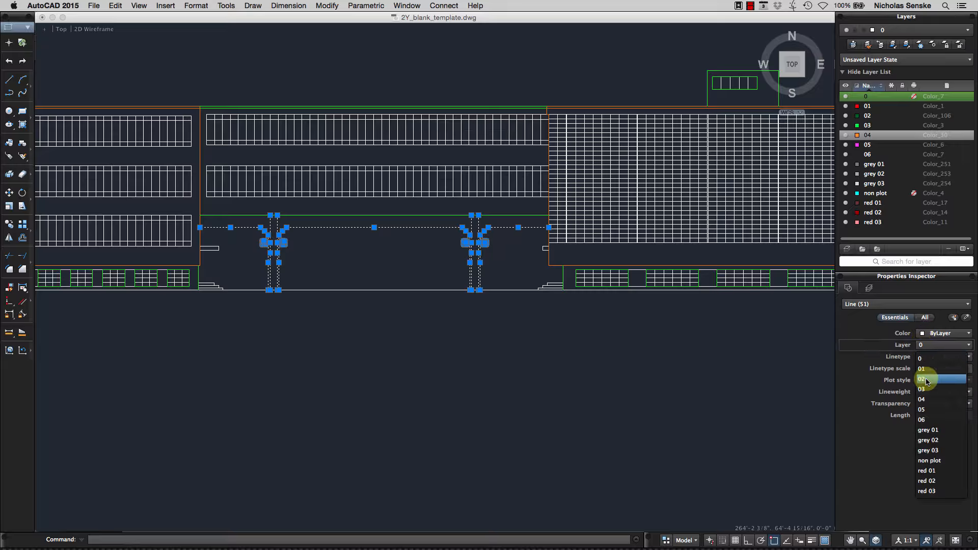
left_click(922, 399)
key("Escape")
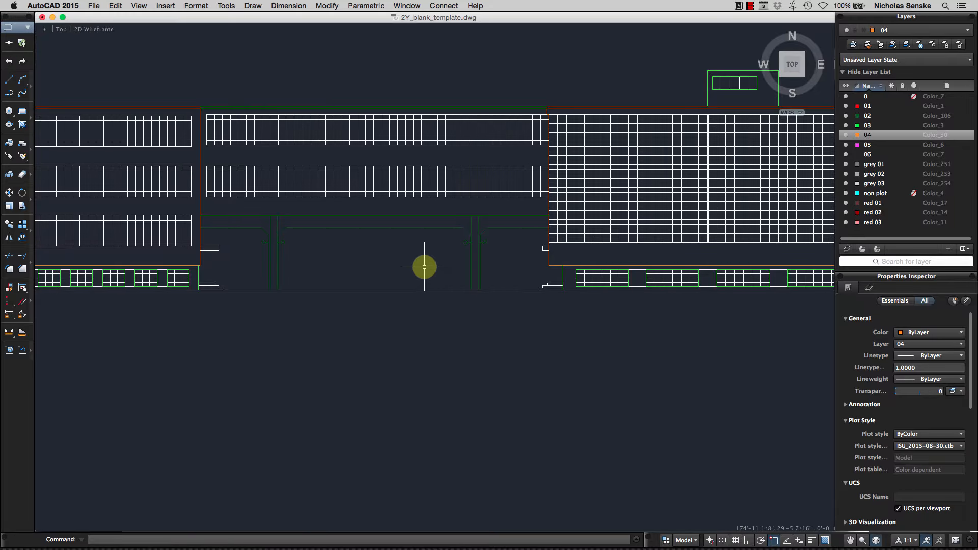
Move the small canopy and entrance steps at the bridge's left end to layer 02
middle_click_drag(378, 259, 448, 260)
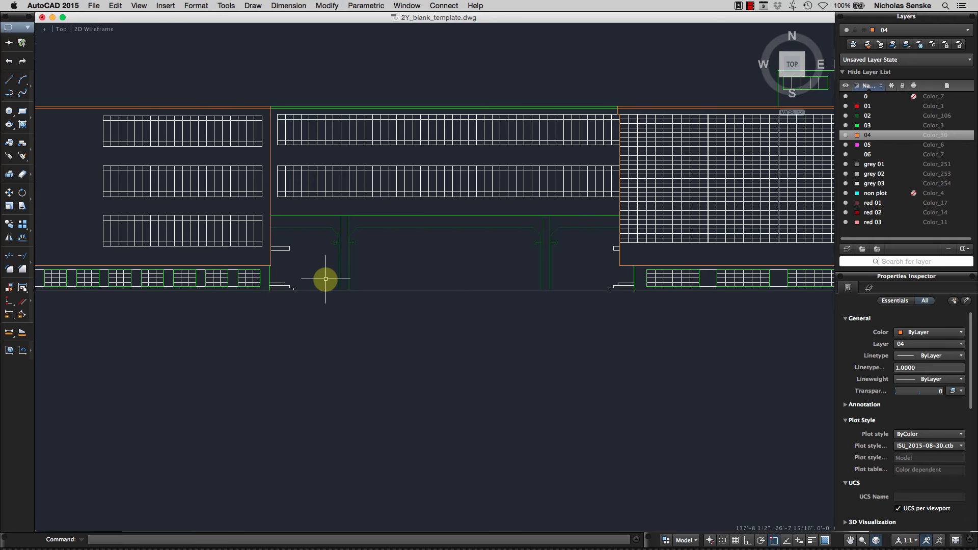
middle_click_drag(318, 274, 367, 277)
scroll(366, 284, "up", 5)
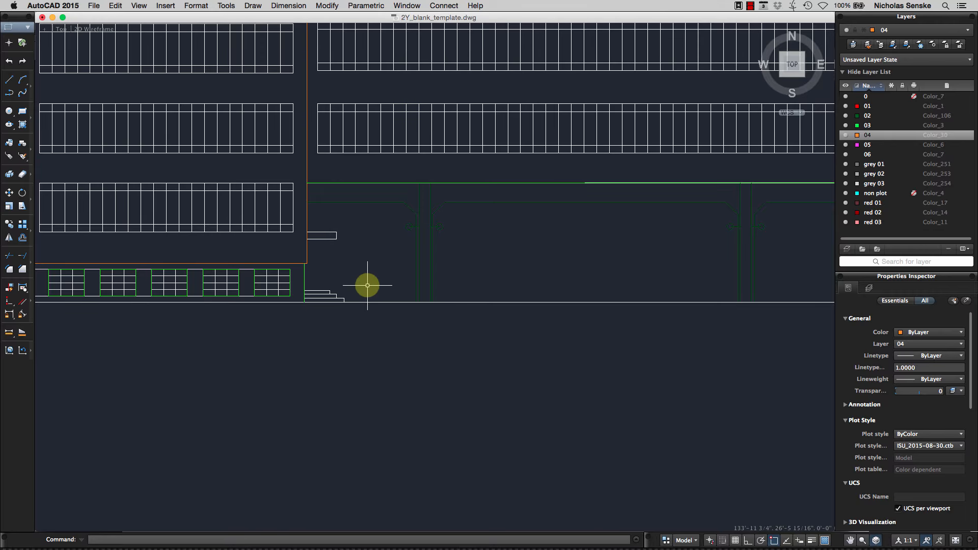
left_click_drag(353, 308, 275, 168)
left_click(943, 345)
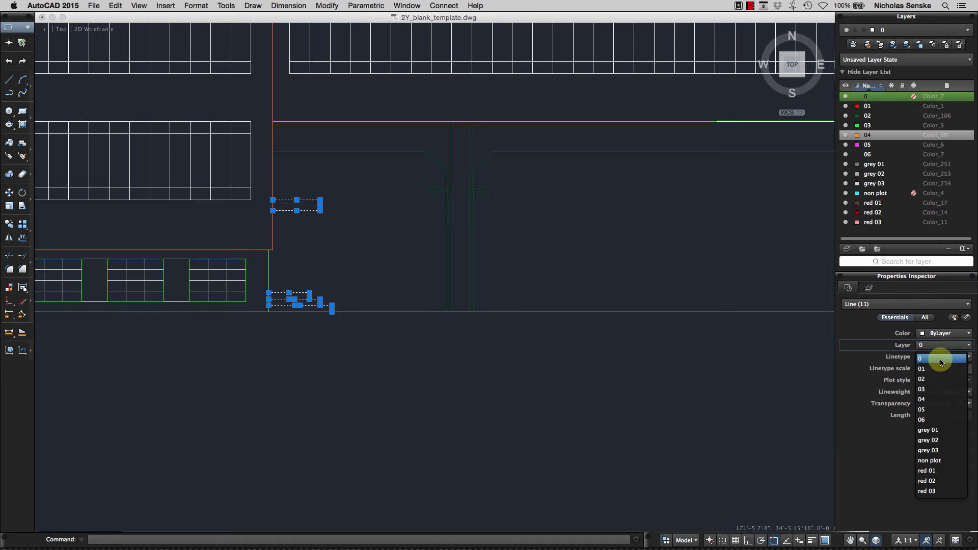
left_click(935, 380)
key("Escape")
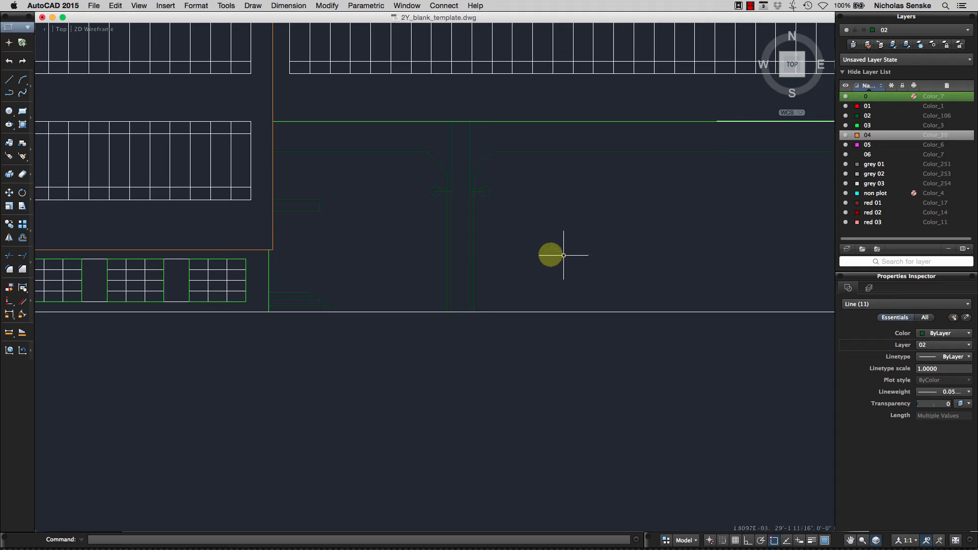
Move the small canopy and entrance steps beside the glazed wing, at the bridge's right end, to layer 02
scroll(555, 242, "down", 5)
scroll(594, 238, "up", 4)
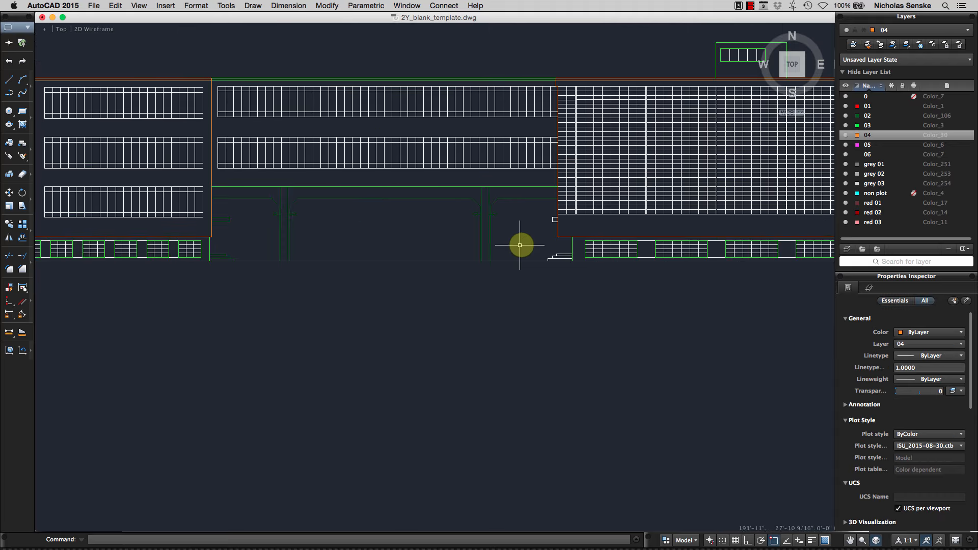
left_click(563, 222)
left_click(552, 200)
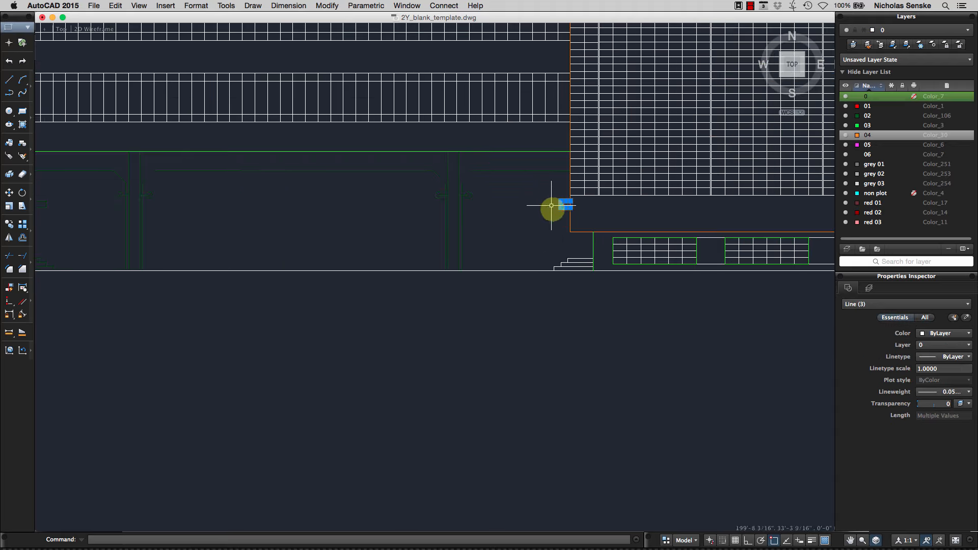
scroll(589, 262, "up", 3)
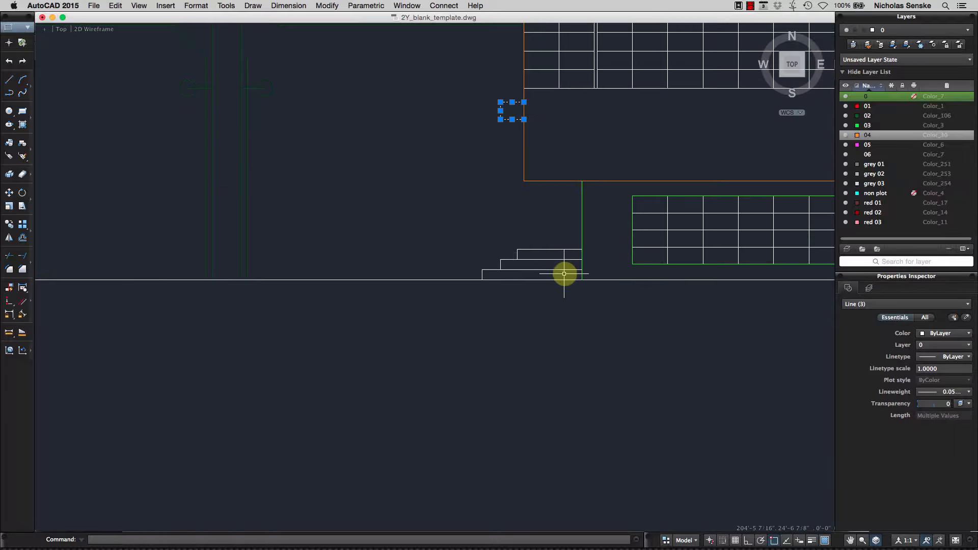
left_click(563, 274)
left_click(469, 214)
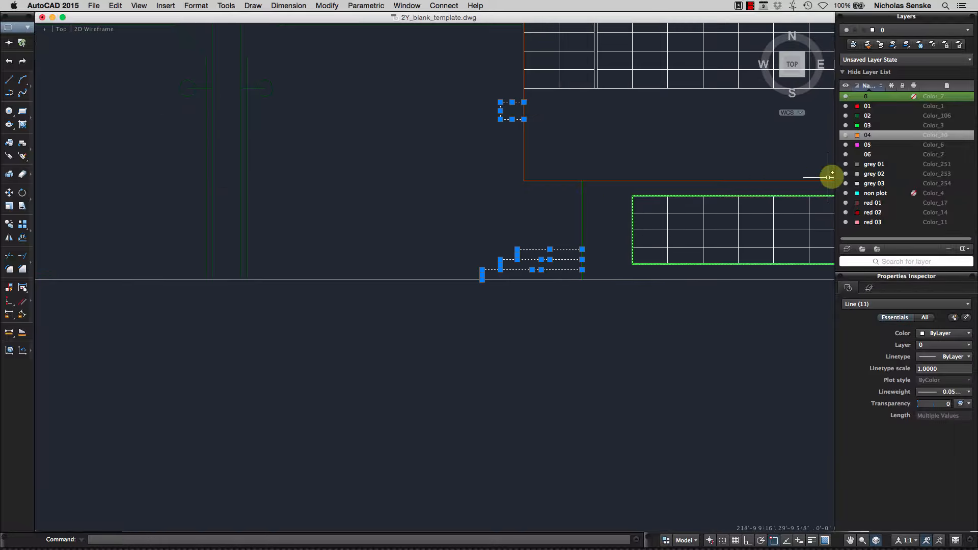
left_click(927, 345)
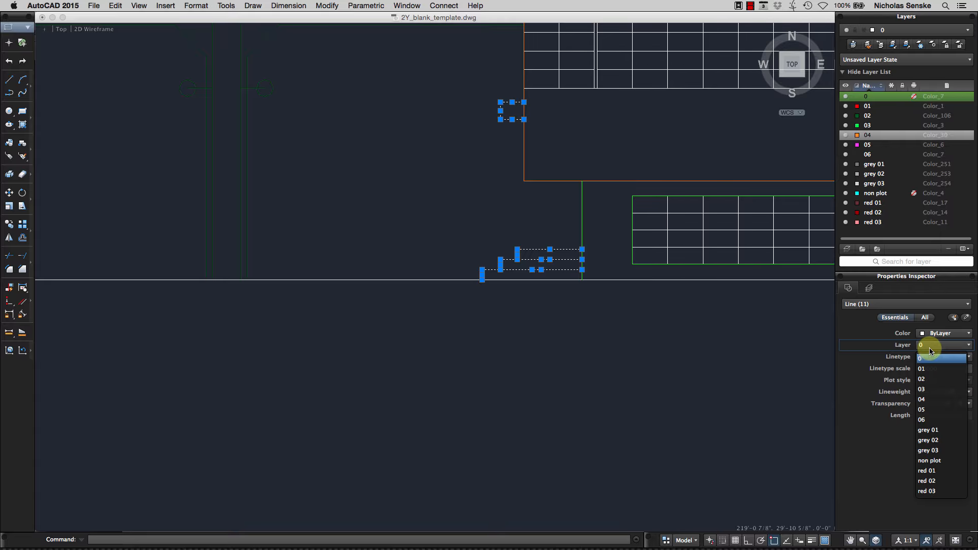
left_click(933, 378)
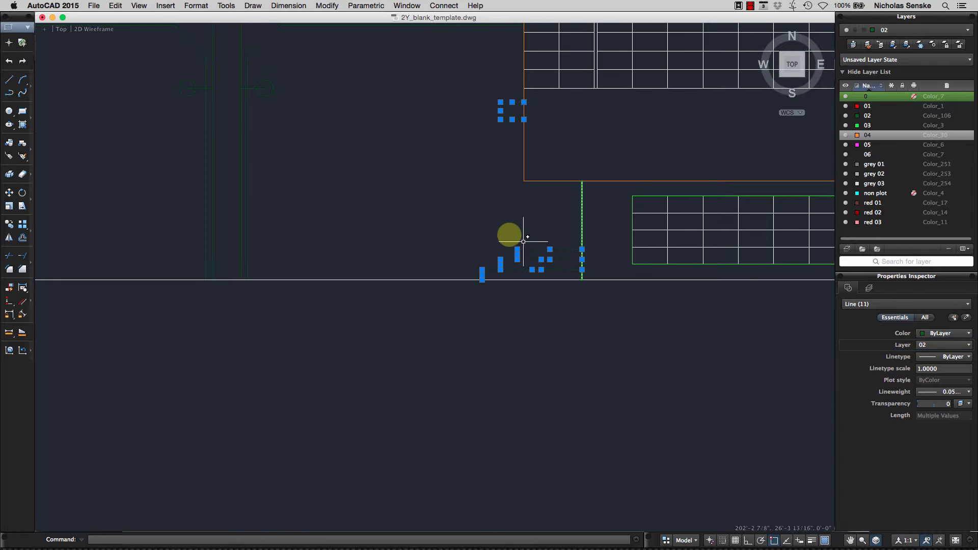
Clear the current selection and lock layer 0 to protect its linework while tracing
key("Escape")
scroll(501, 228, "down", 5)
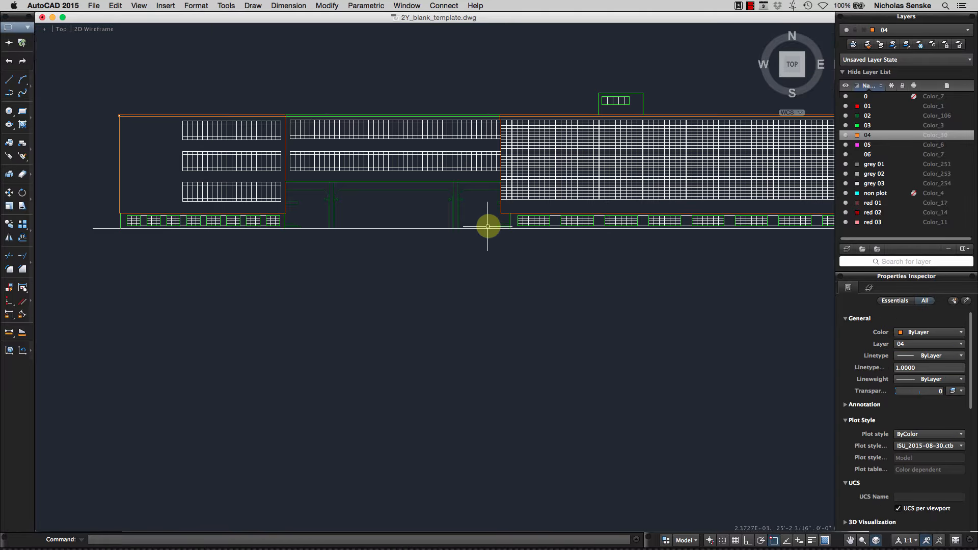
middle_click_drag(537, 225, 358, 236)
middle_click_drag(626, 247, 422, 251)
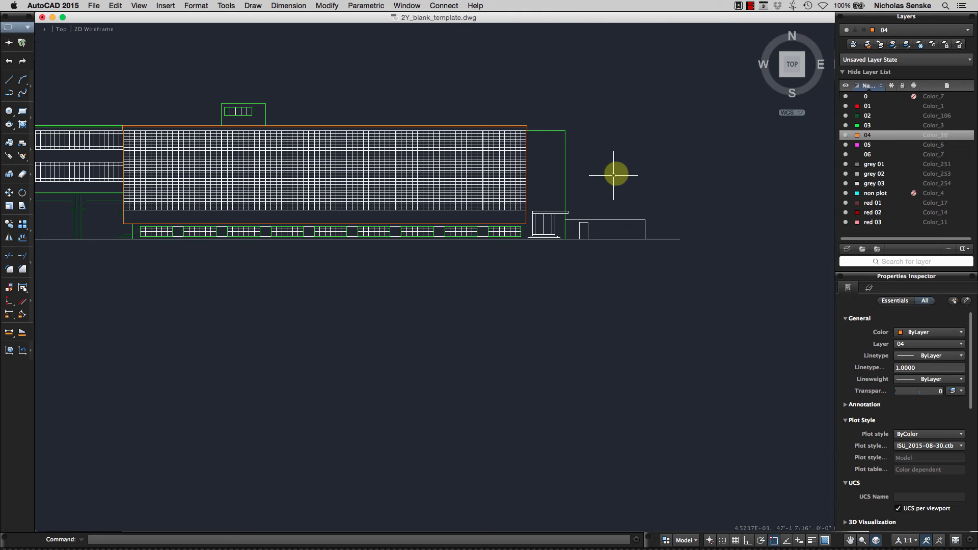
scroll(555, 212, "up", 3)
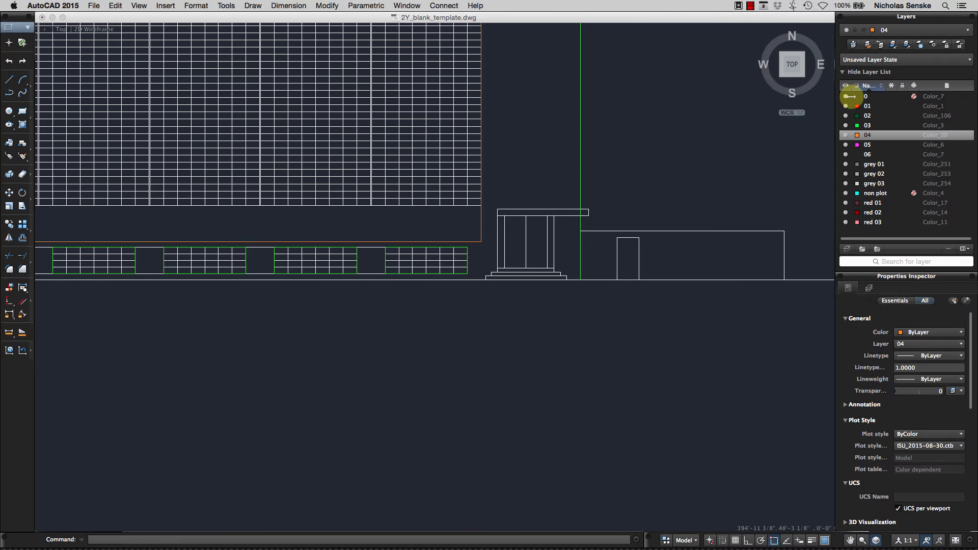
left_click(903, 96)
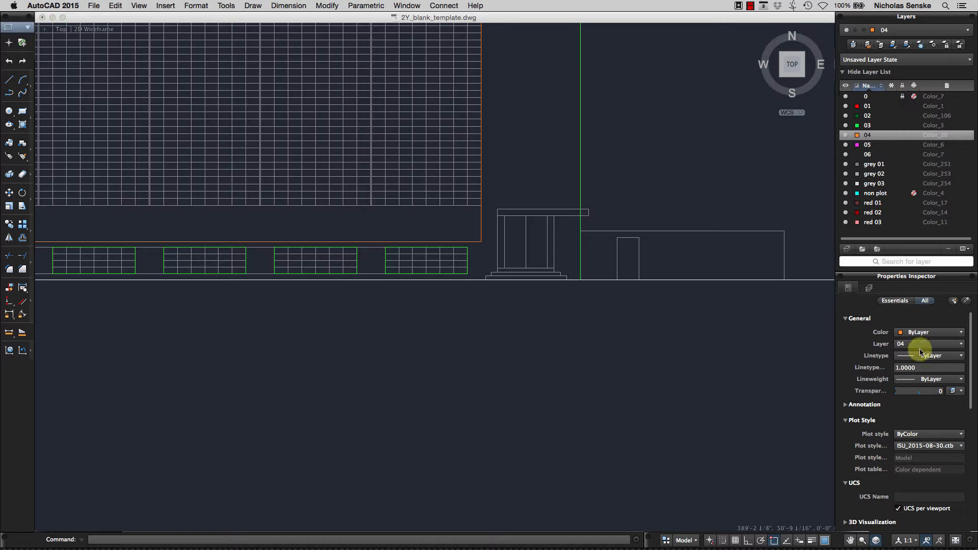
Trace the stepped outline of the entrance steps beyond the glazed wing's right end with lines on layer 04
left_click(11, 81)
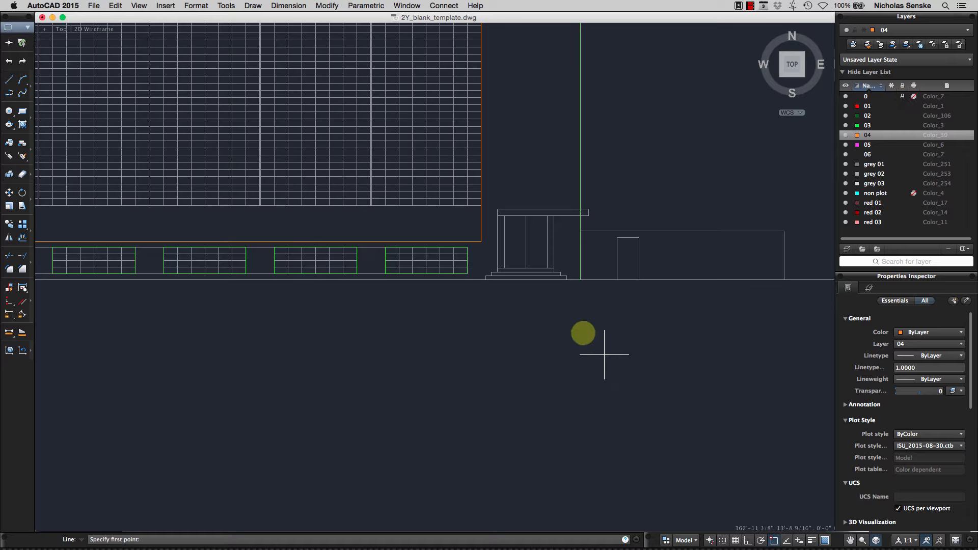
scroll(522, 264, "up", 5)
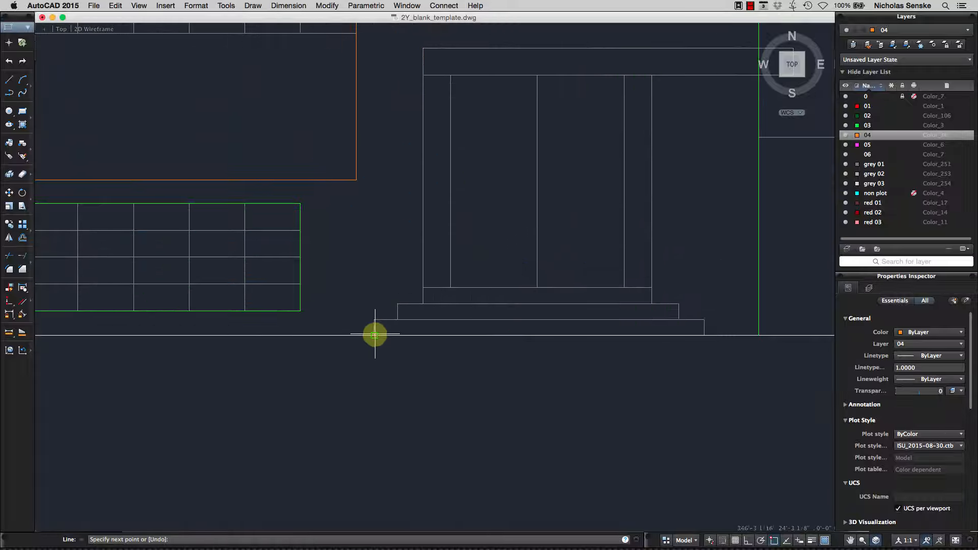
left_click(397, 304)
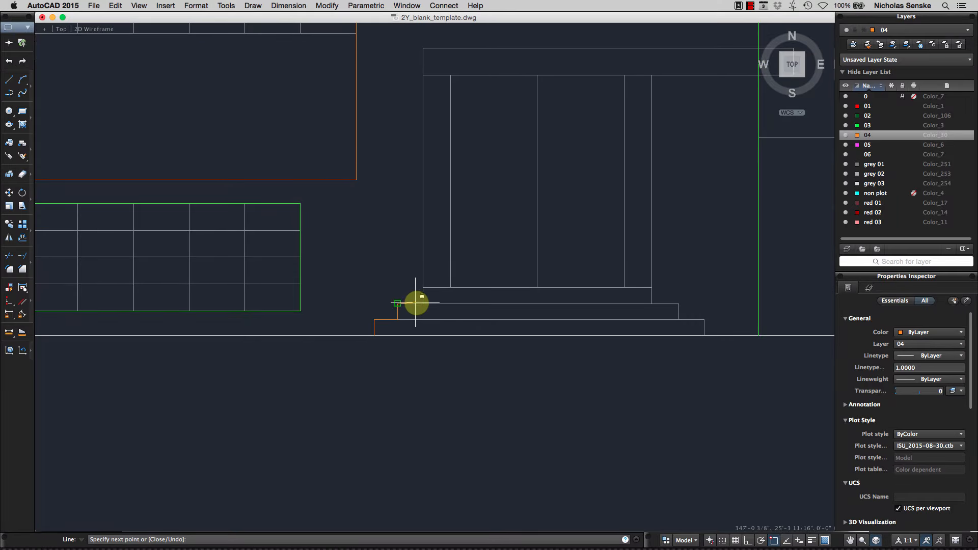
left_click(423, 288)
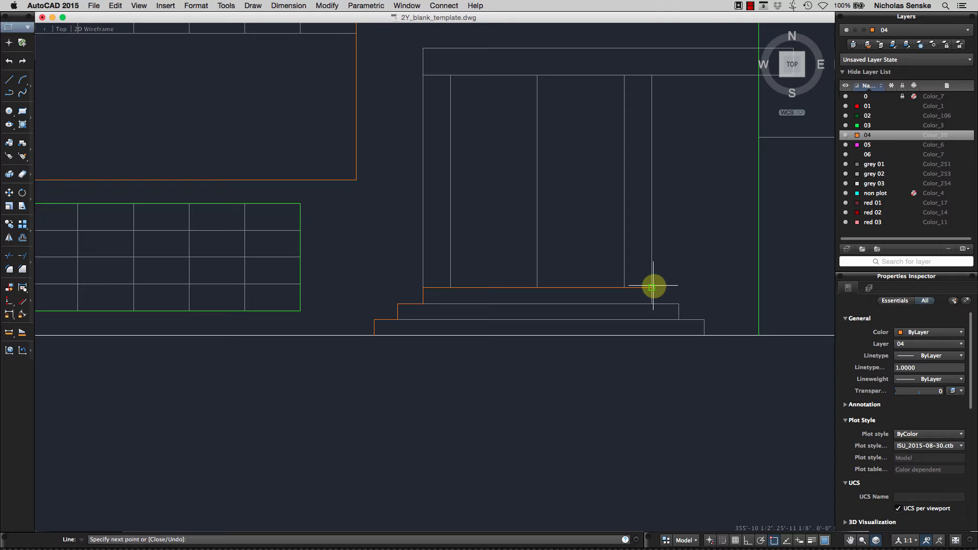
left_click(652, 302)
left_click(652, 304)
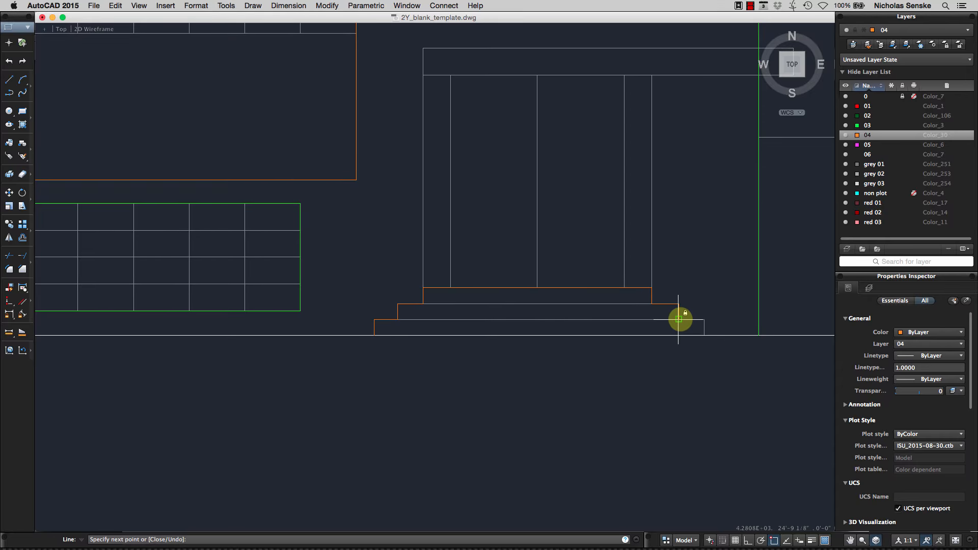
right_click(704, 335)
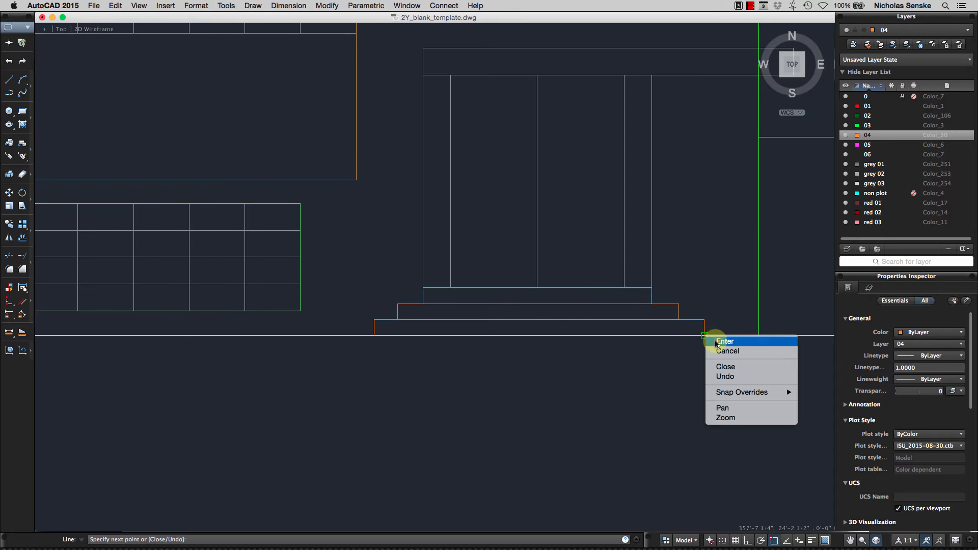
left_click(723, 350)
Trace the flat canopy slab above those entrance steps with a corner-to-corner rectangle on layer 04
scroll(694, 240, "down", 5)
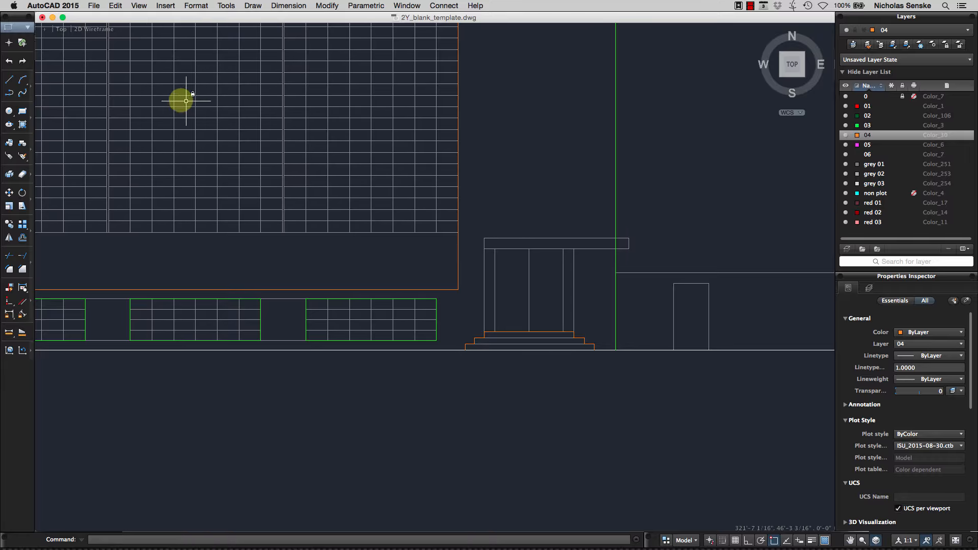
left_click(22, 111)
left_click(492, 236)
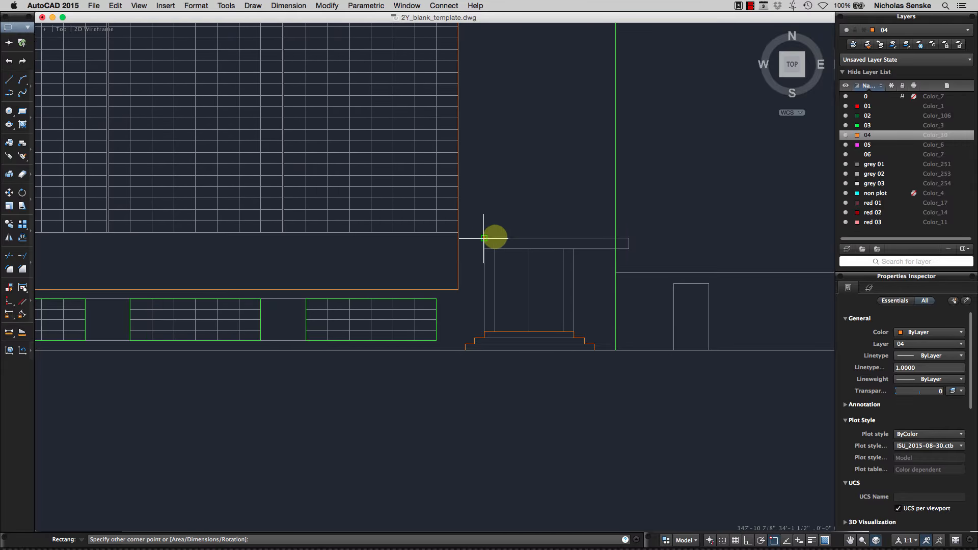
left_click(629, 247)
scroll(492, 216, "down", 5)
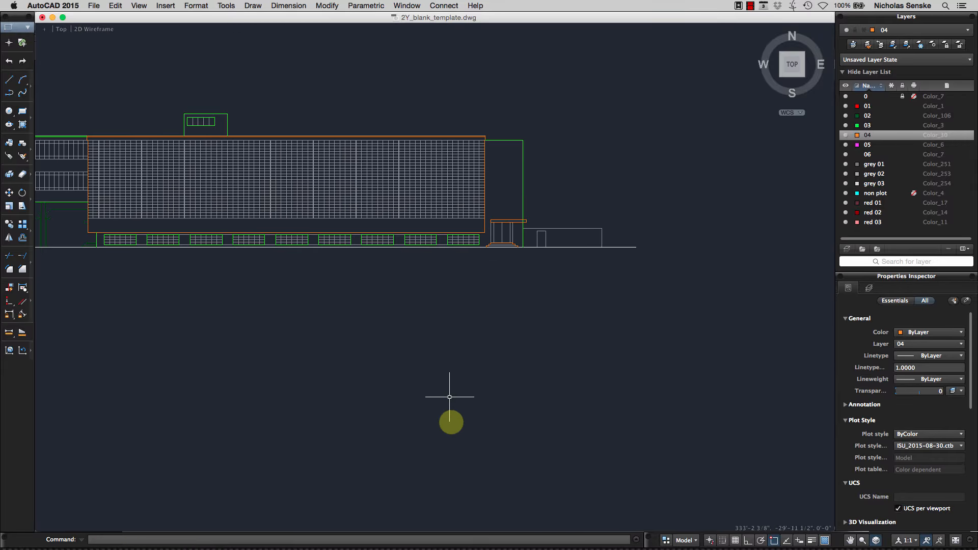
Switch to Firefox and examine the Bauhaus reference photos, the axonometric drawing and the ArchDaily article for the building's depth and entrance details
mouse_move(303, 544)
left_click(273, 534)
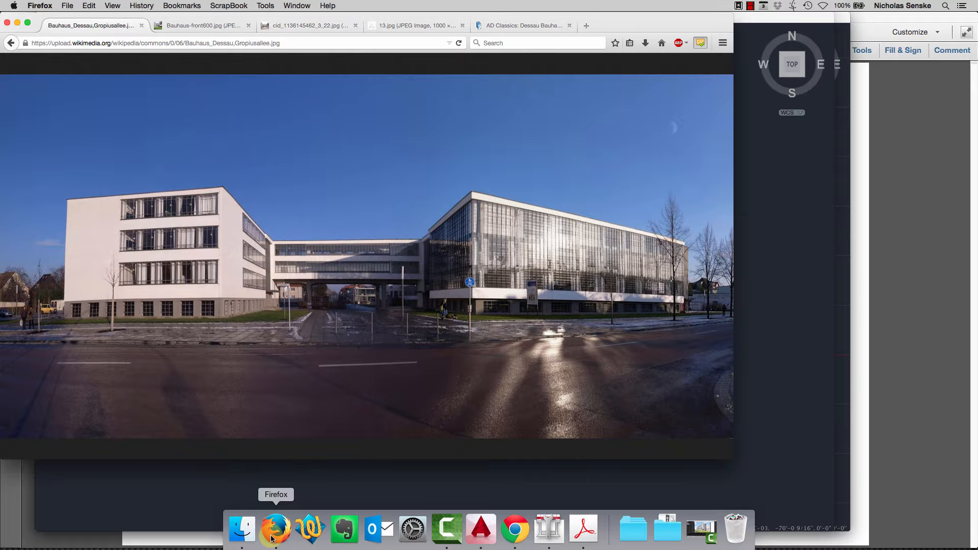
left_click(287, 27)
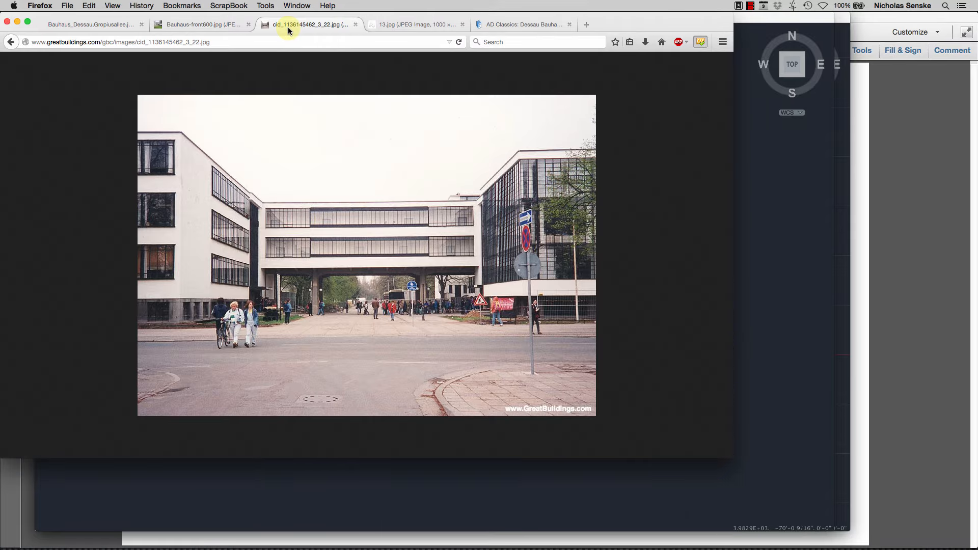
left_click(228, 25)
left_click(416, 26)
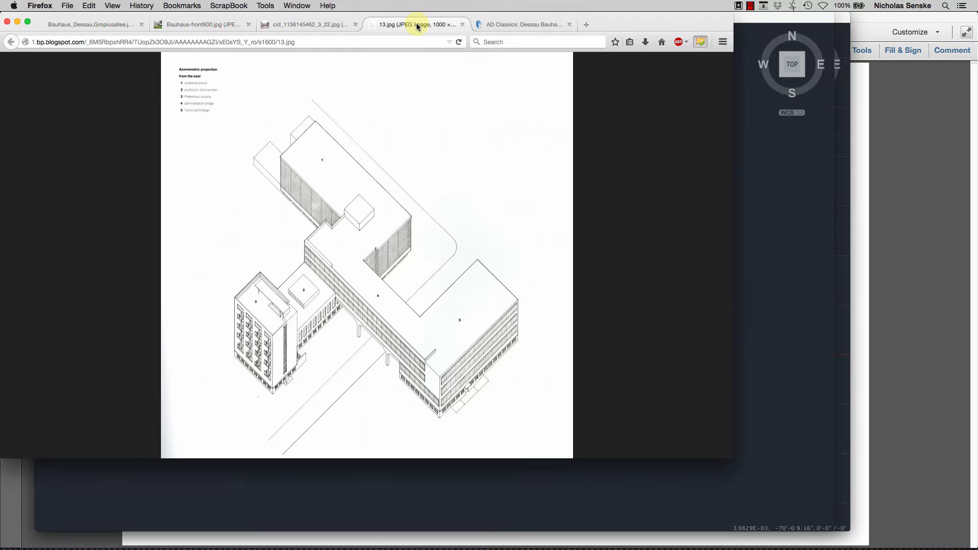
left_click(487, 25)
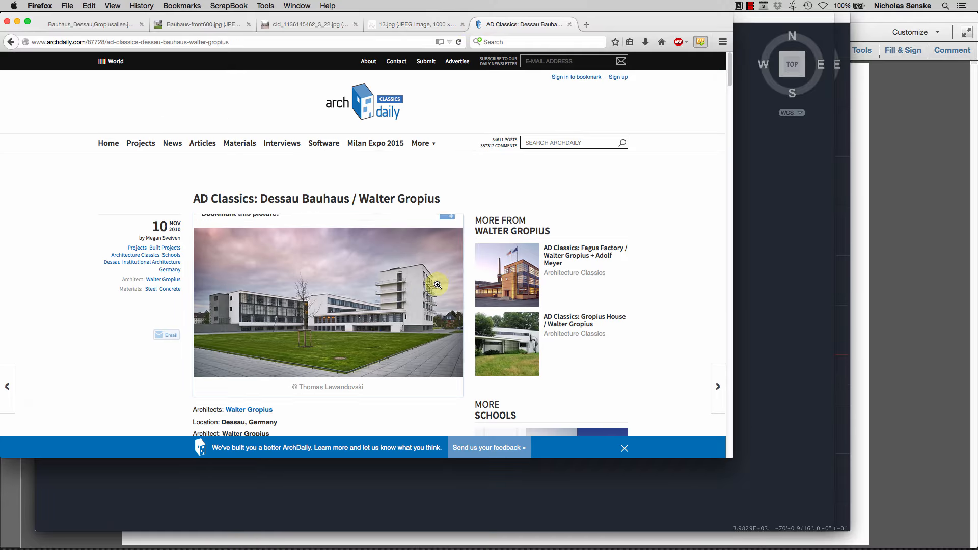
scroll(438, 319, "down", 5)
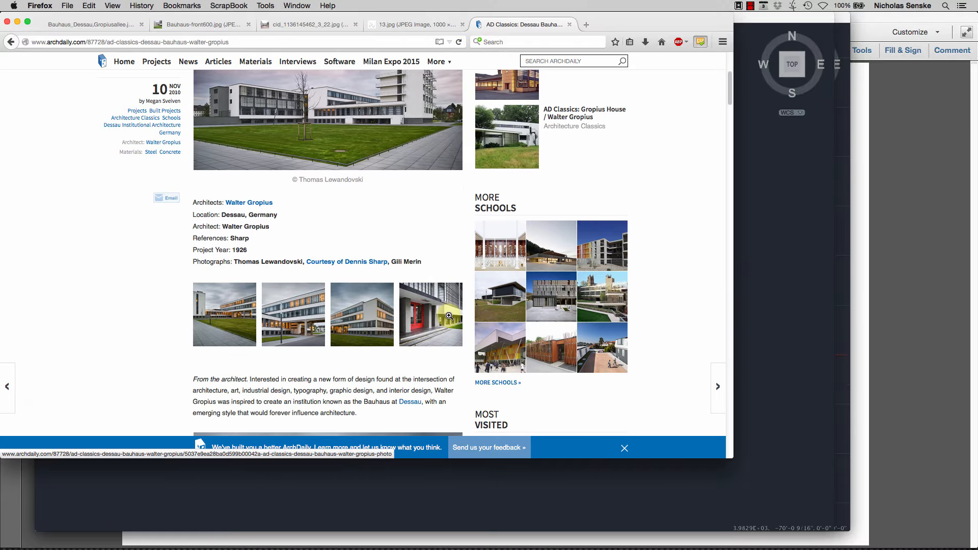
scroll(449, 317, "down", 12)
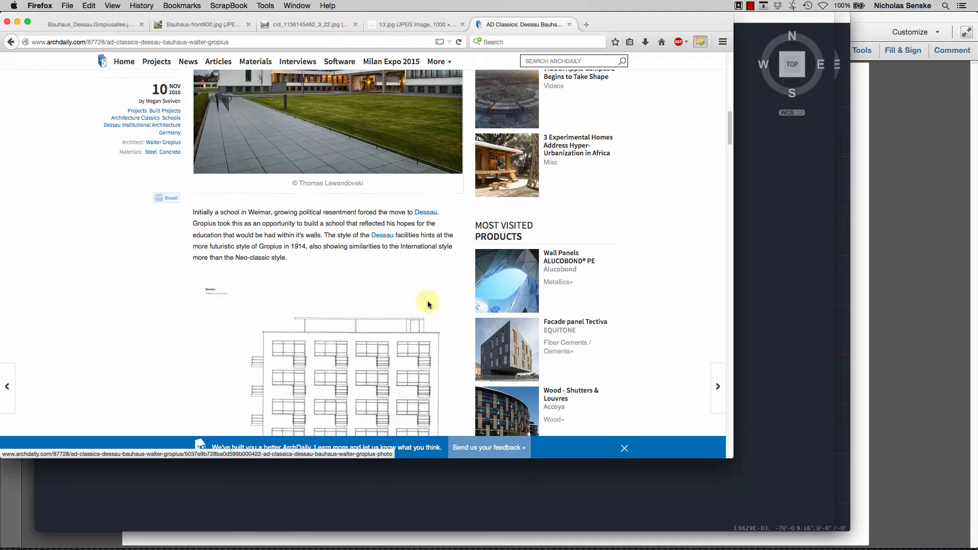
scroll(431, 299, "down", 15)
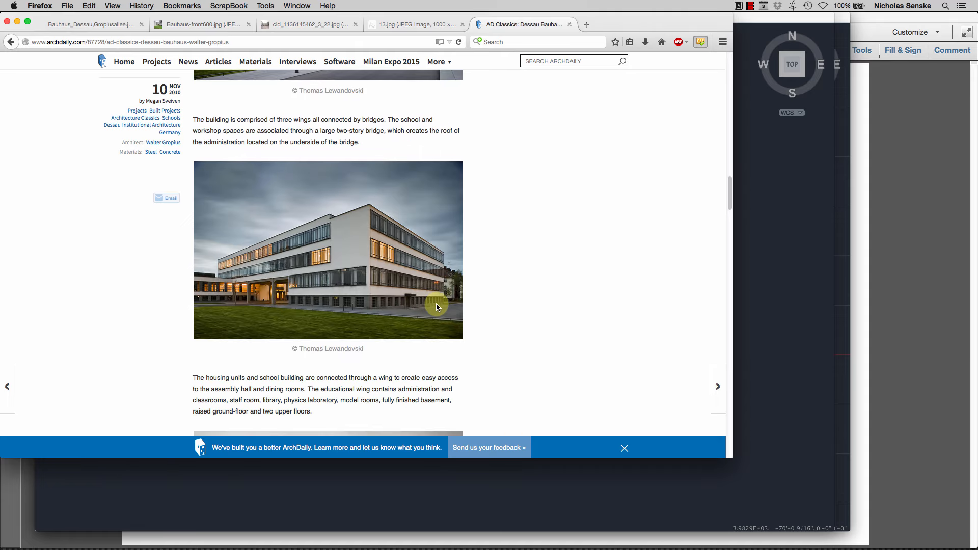
scroll(437, 308, "down", 12)
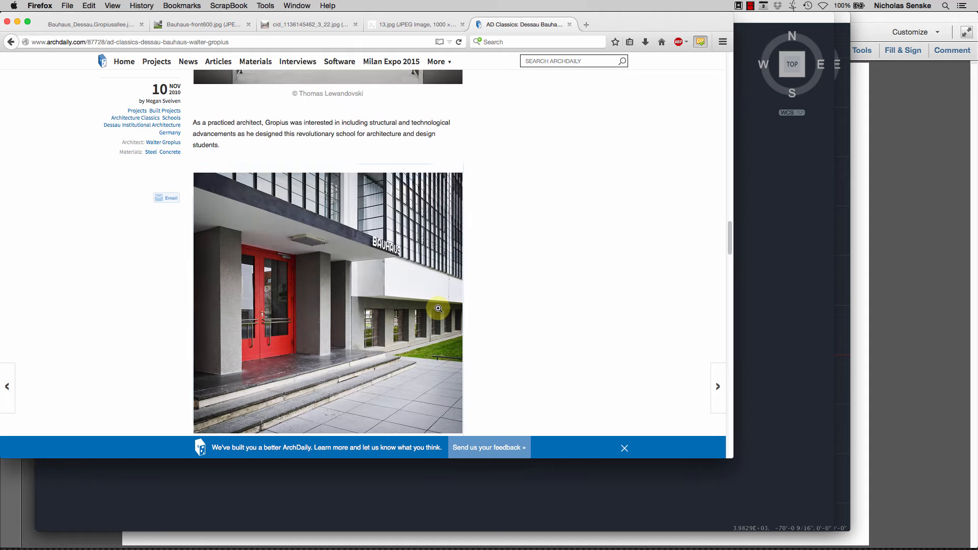
scroll(437, 312, "down", 15)
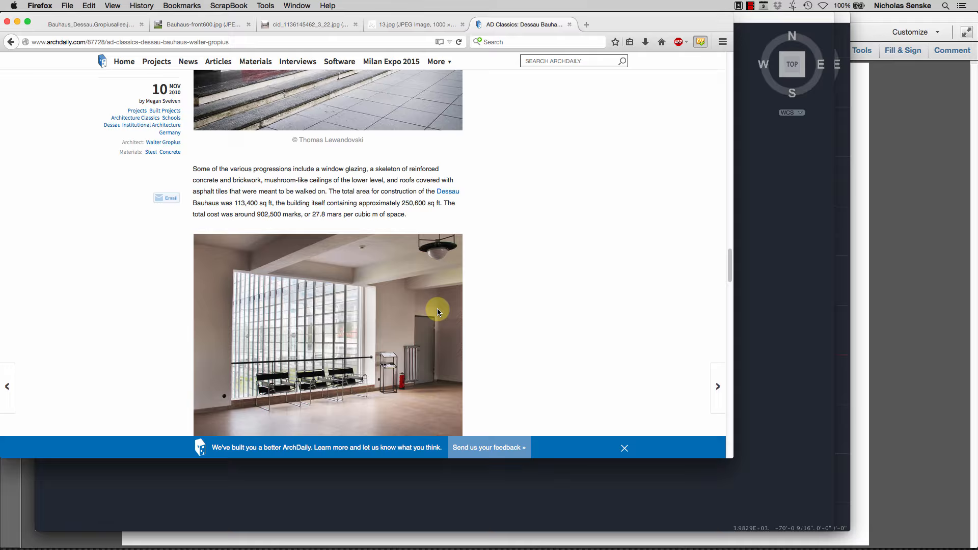
scroll(441, 311, "down", 4)
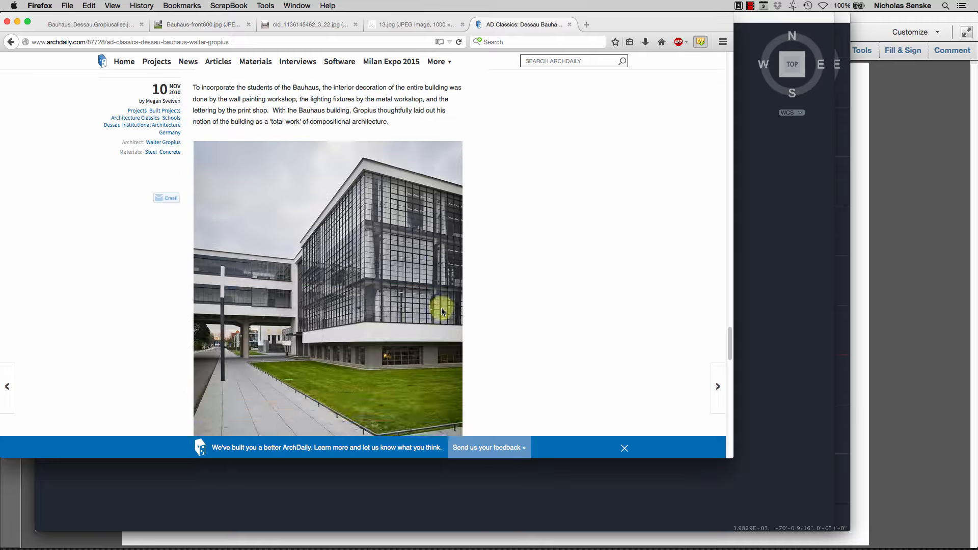
scroll(441, 312, "up", 6)
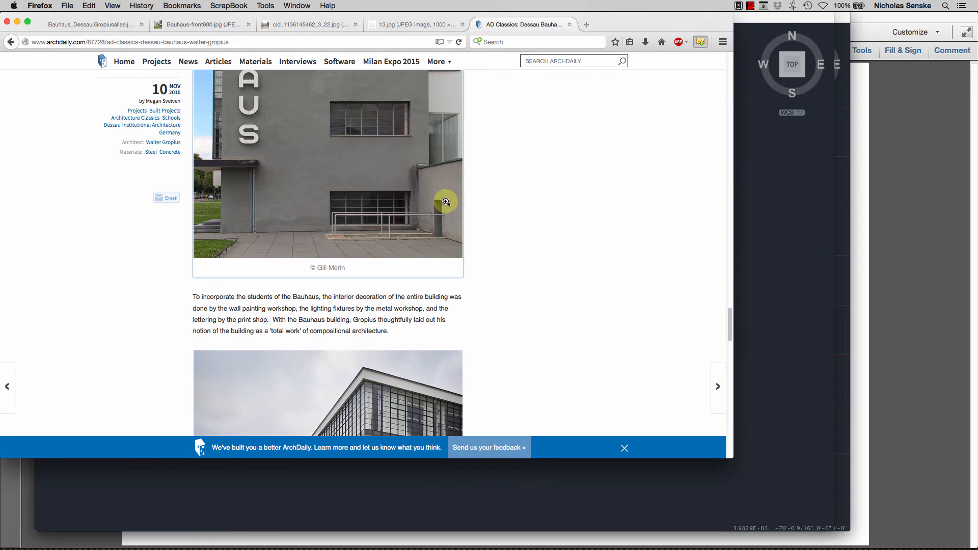
scroll(471, 206, "down", 5)
scroll(475, 249, "down", 5)
scroll(475, 251, "up", 5)
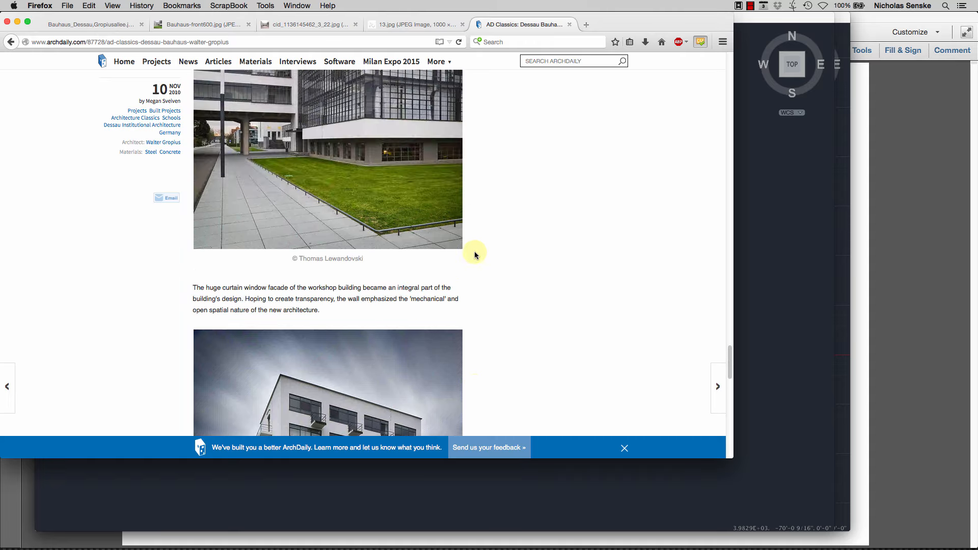
scroll(474, 252, "down", 6)
scroll(470, 259, "down", 15)
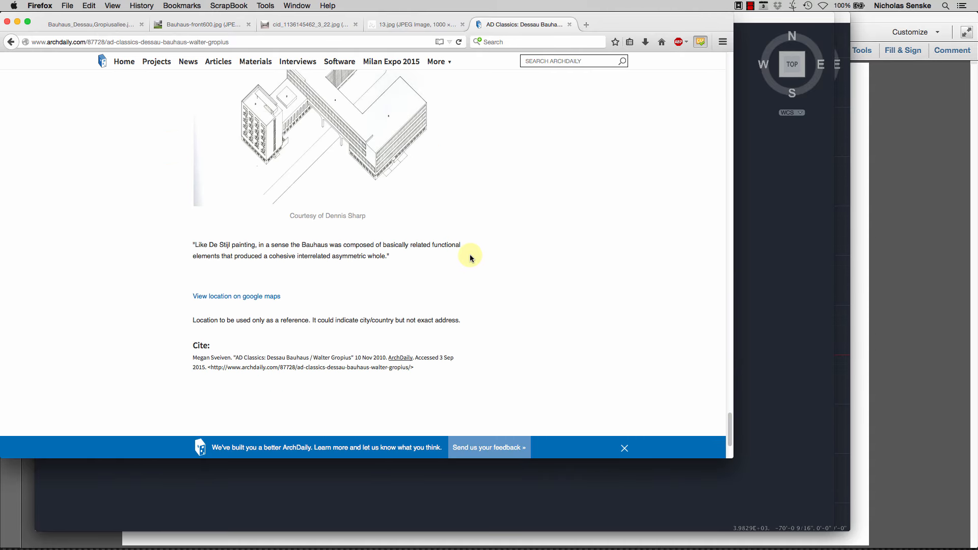
Switch to Chrome and examine the ArchDaily Bauhaus article's image gallery and photos for views of the workshop wing's entrance end
mouse_move(347, 538)
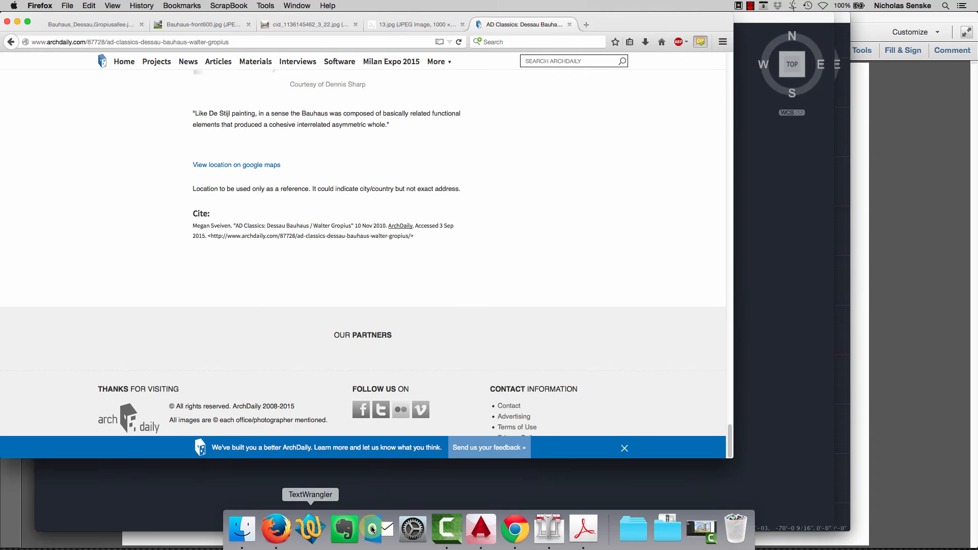
left_click(503, 535)
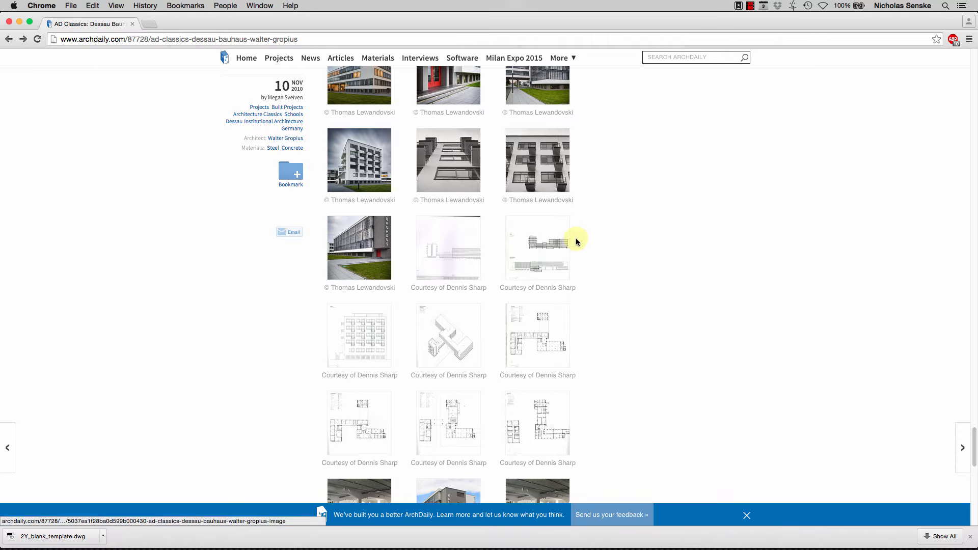
scroll(685, 301, "down", 6)
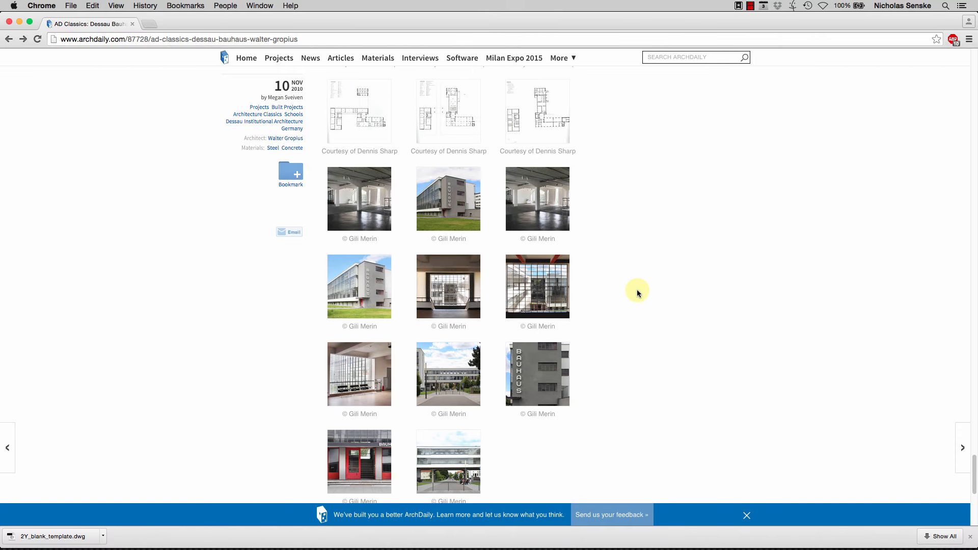
scroll(627, 294, "up", 15)
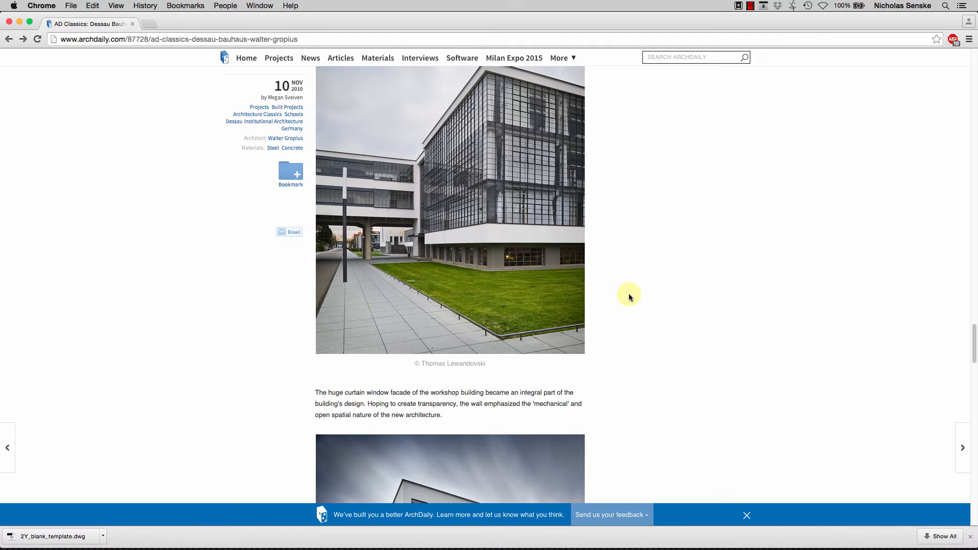
scroll(631, 295, "up", 14)
scroll(630, 298, "down", 20)
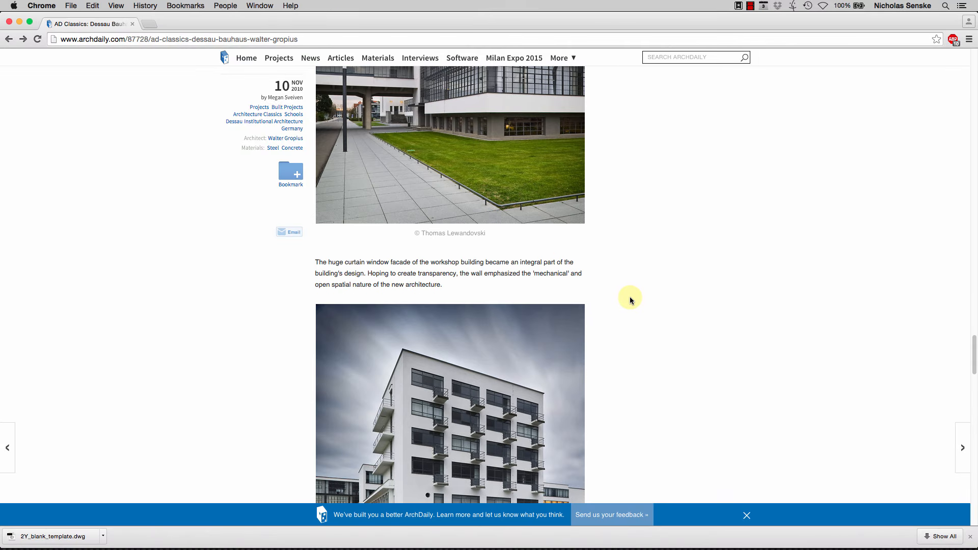
scroll(629, 302, "up", 10)
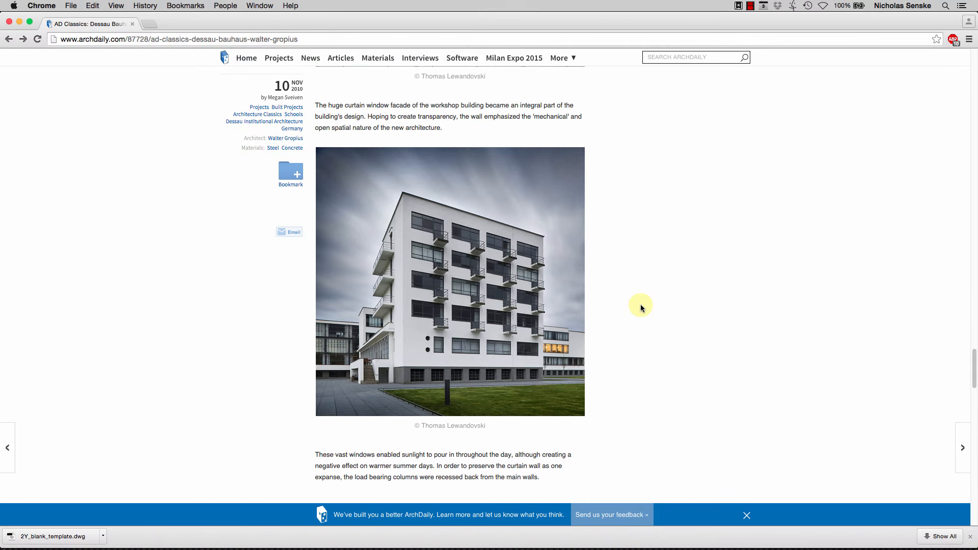
Switch back to AutoCAD and examine the entrance porch and low adjoining block beyond the glazed wing's right end
mouse_move(409, 548)
left_click(463, 526)
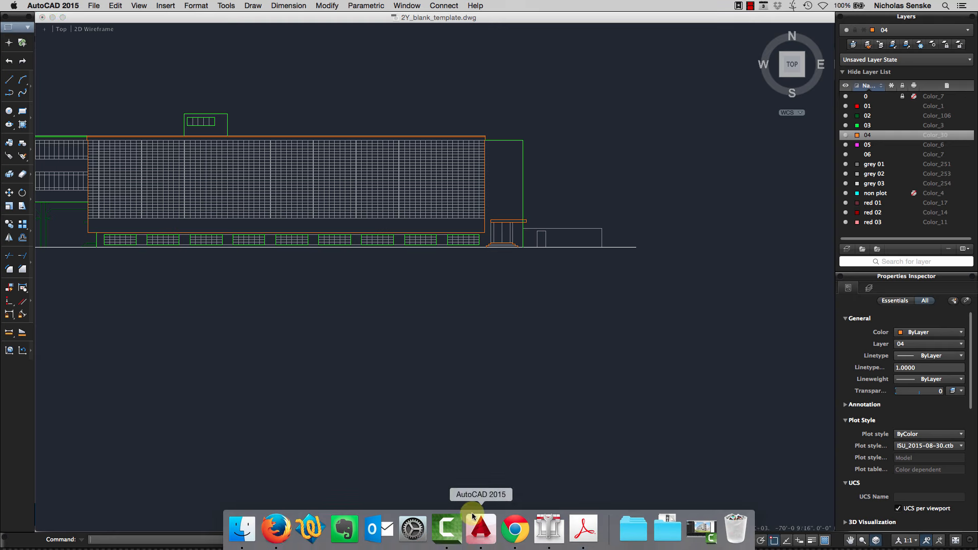
scroll(558, 260, "up", 1)
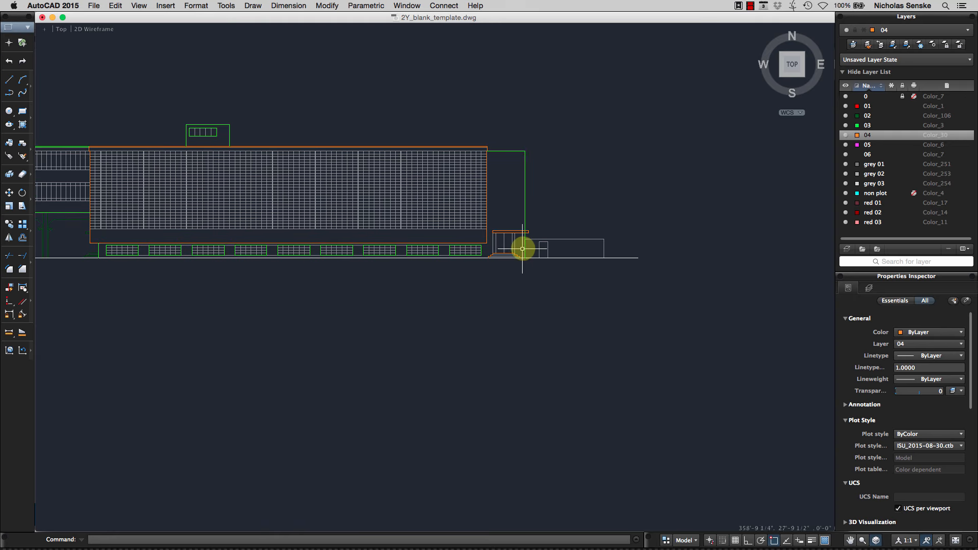
scroll(543, 240, "up", 5)
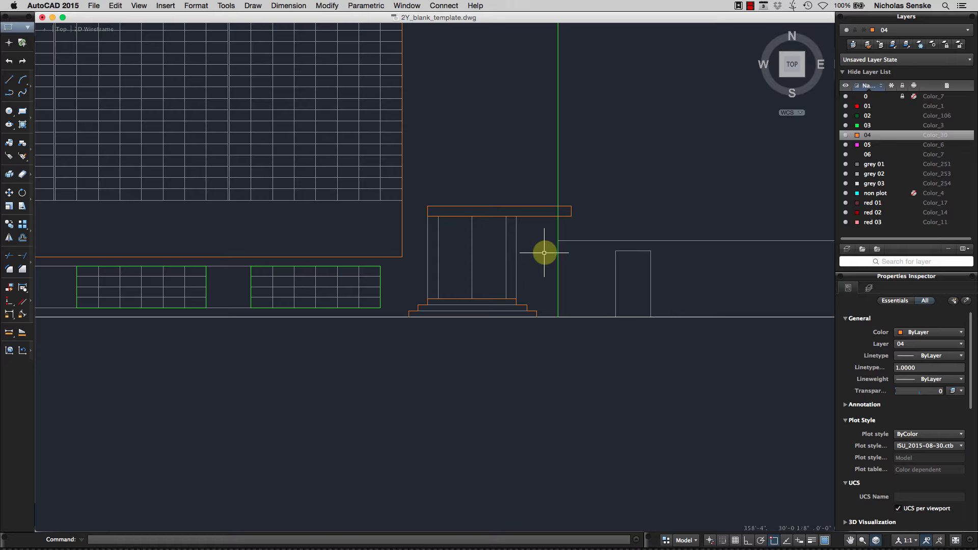
Trim away the part of the rear block's vertical edge on layer 03 that crosses the entrance canopy slab
scroll(545, 252, "down", 5)
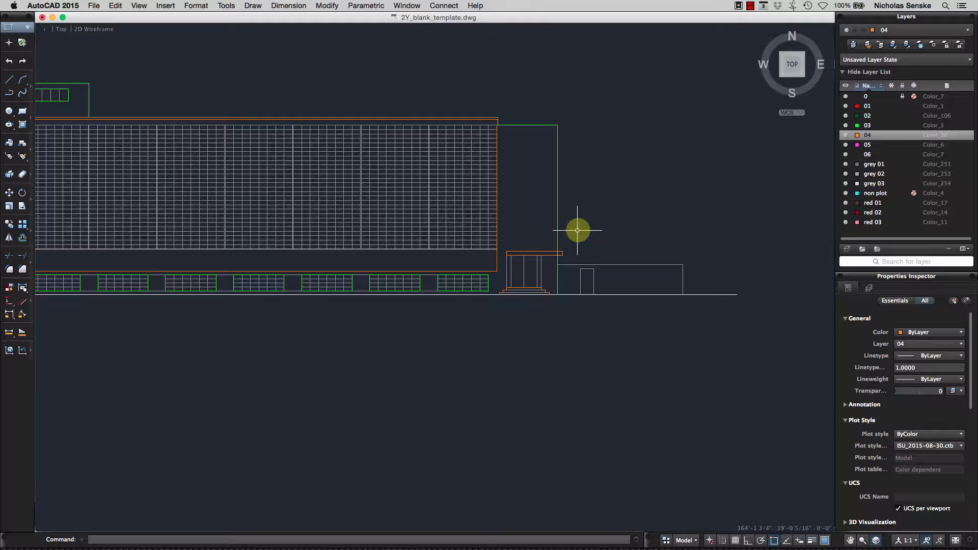
key("Return")
scroll(575, 245, "up", 8)
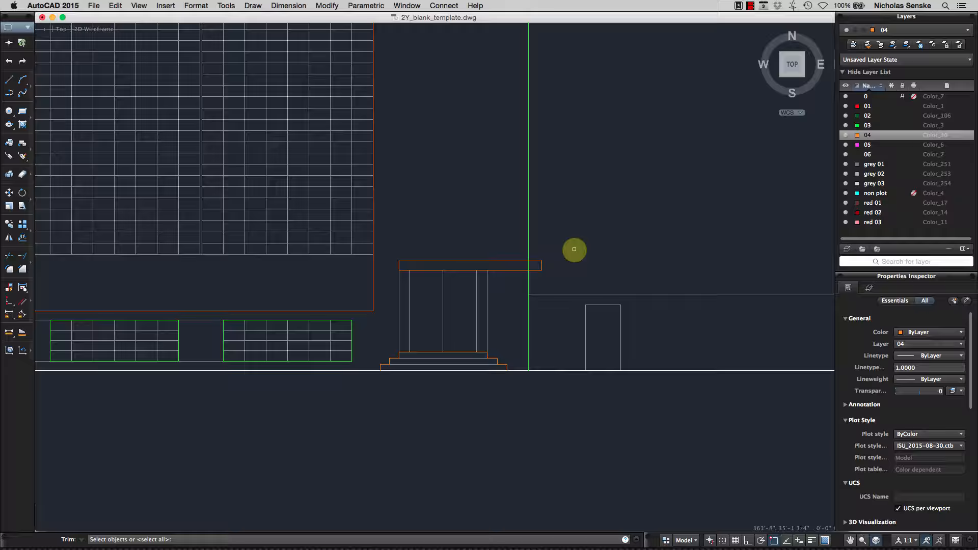
left_click(511, 313)
left_click(452, 261)
key("Return")
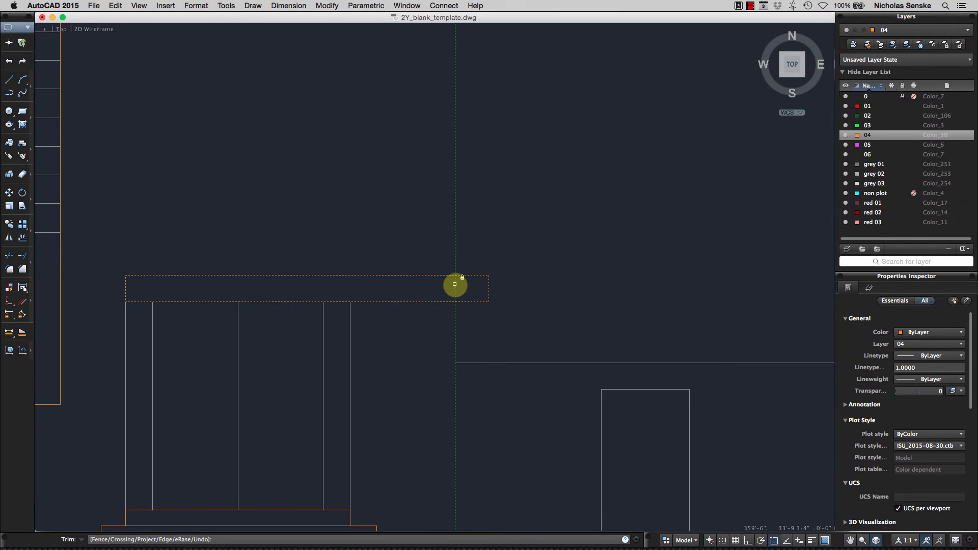
key("Return")
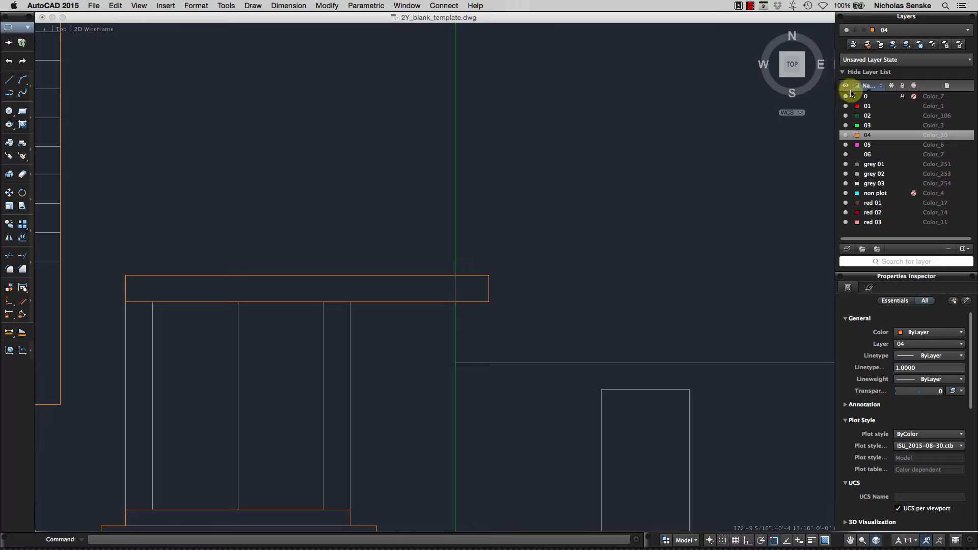
Toggle layer 0 off and on to examine the traced linework across the whole elevation without the original lines
left_click(845, 97)
scroll(580, 240, "down", 8)
scroll(510, 286, "up", 6)
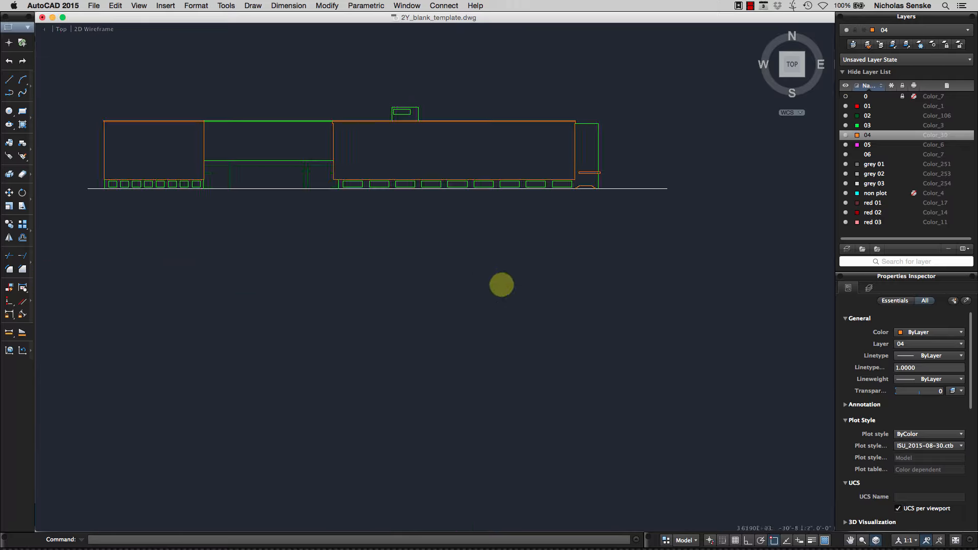
mouse_move(545, 265)
middle_mouse_down()
mouse_move(598, 340)
mouse_move(620, 340)
middle_mouse_up()
scroll(613, 330, "down", 3)
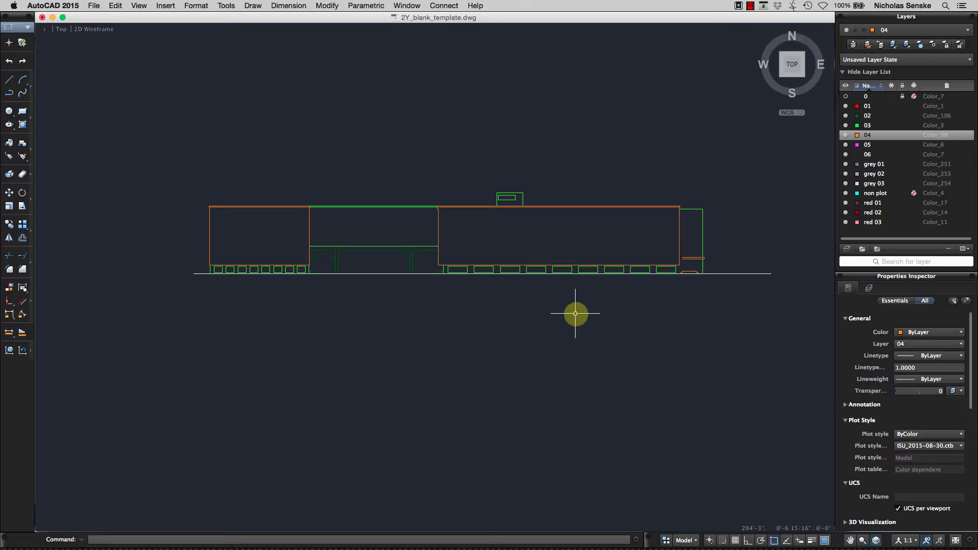
middle_click_drag(573, 314, 562, 313)
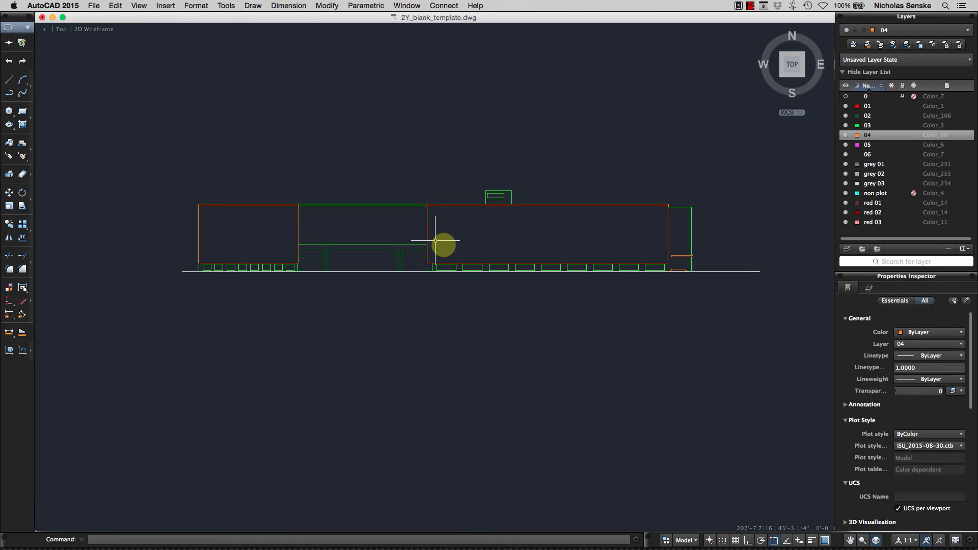
left_click(846, 97)
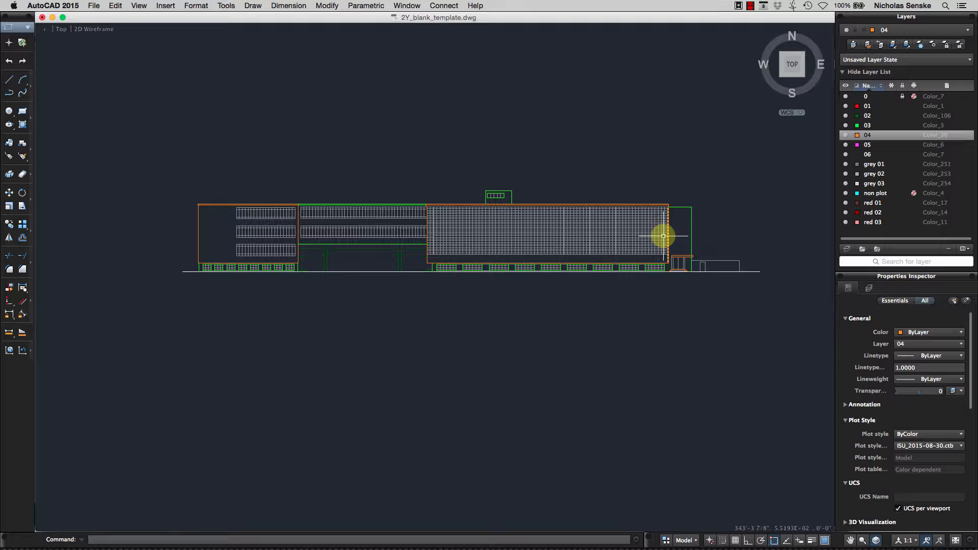
middle_click_drag(265, 273, 363, 279)
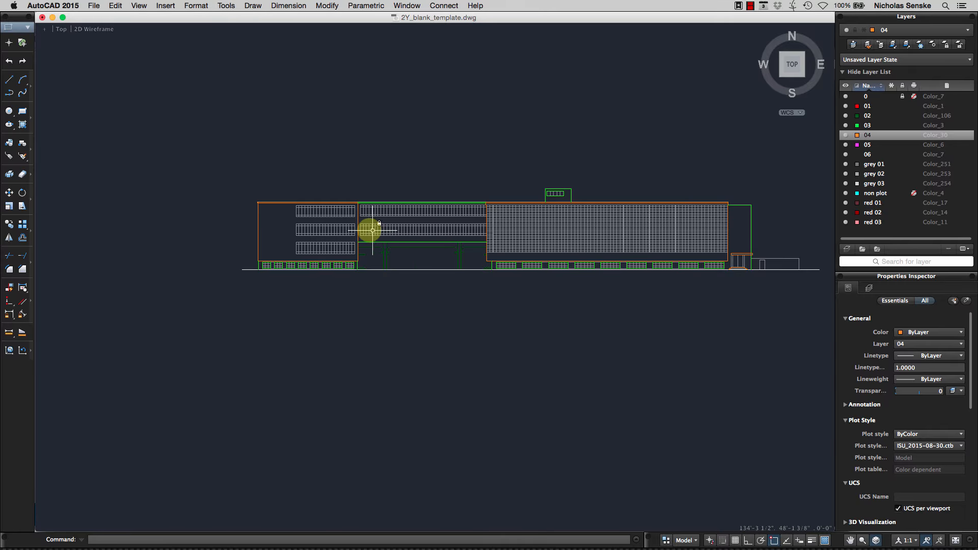
scroll(353, 229, "up", 2)
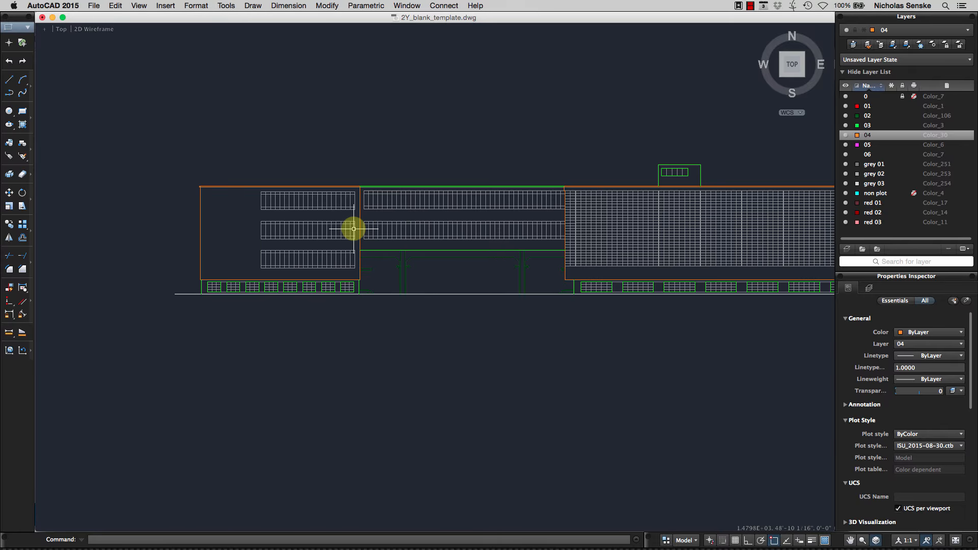
scroll(353, 229, "up", 2)
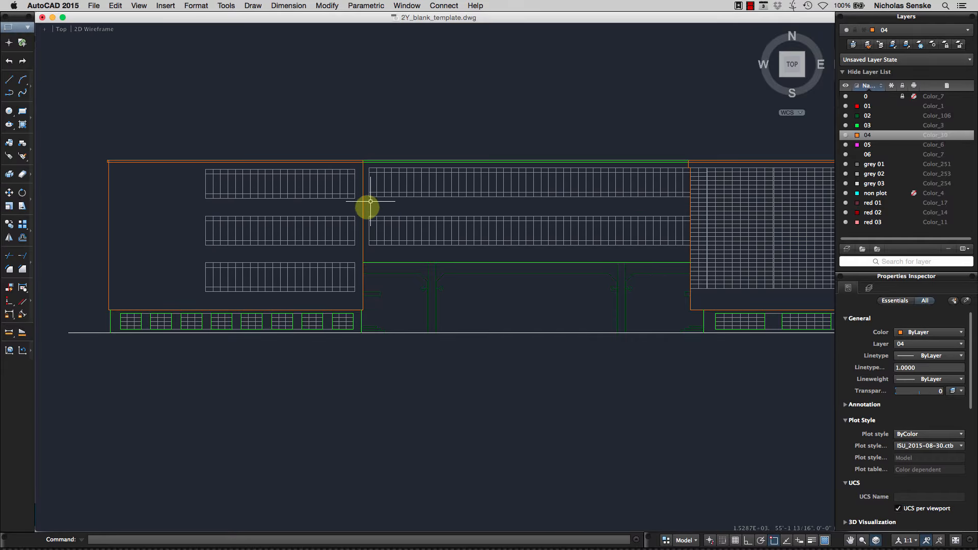
left_click(845, 96)
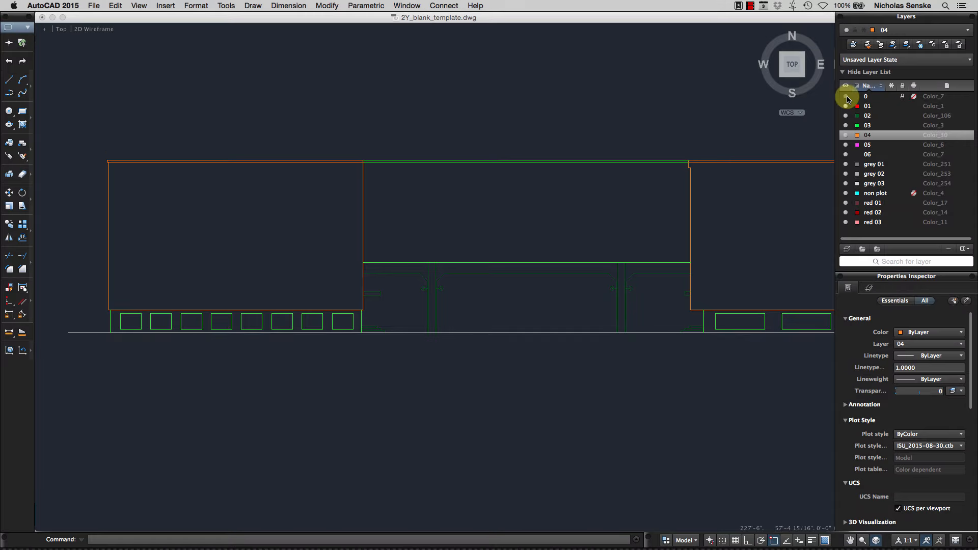
left_click(846, 97)
Unlock layer 0 and move the three window bands on the left wing to layer 02
left_click(902, 97)
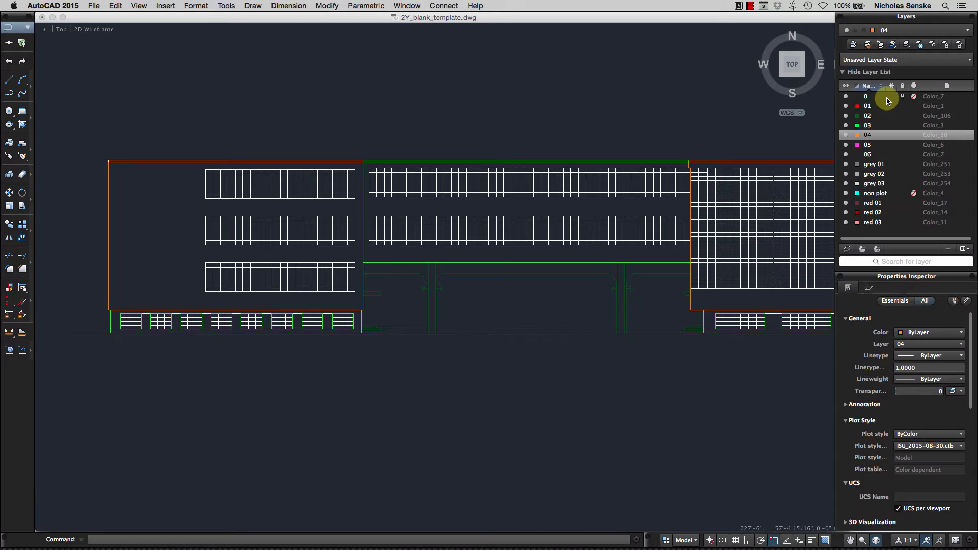
left_click(359, 297)
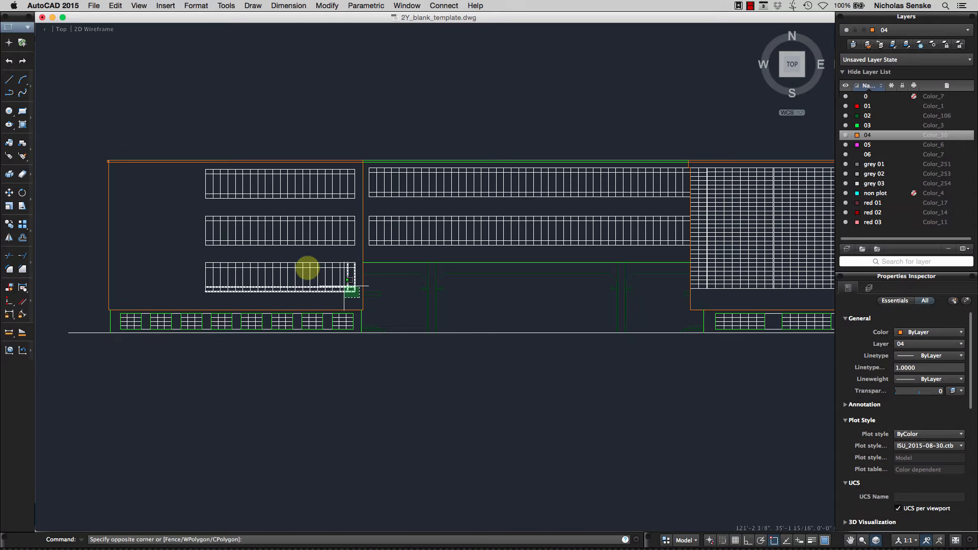
left_click(198, 166)
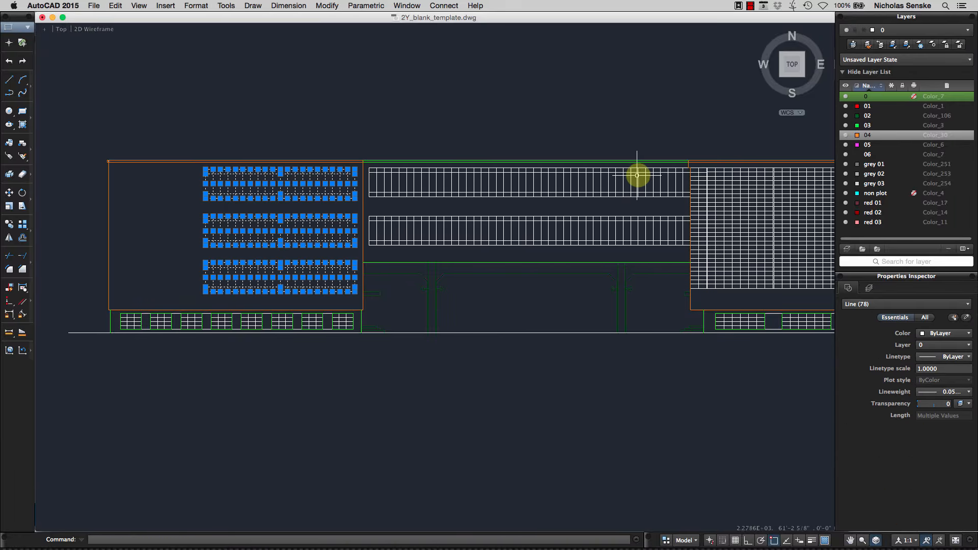
left_click(928, 346)
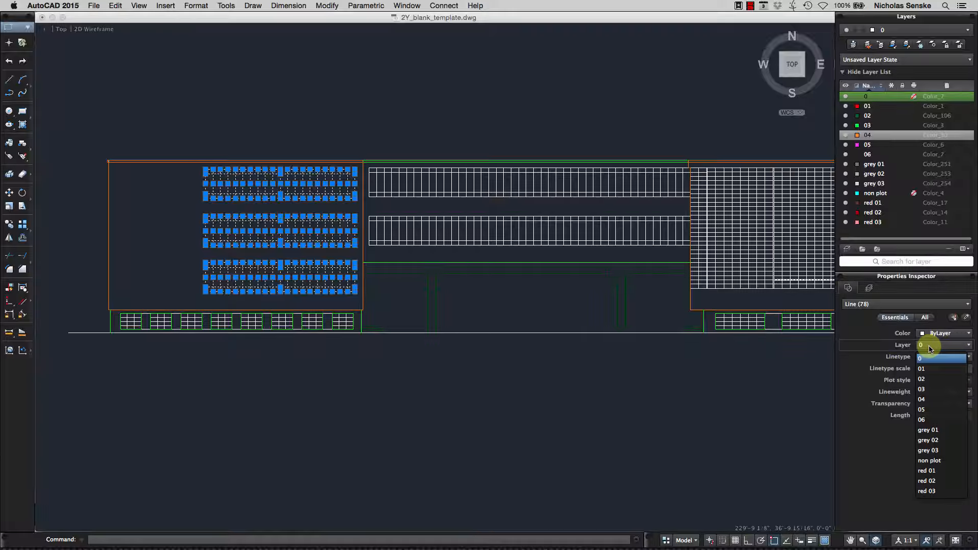
left_click(929, 382)
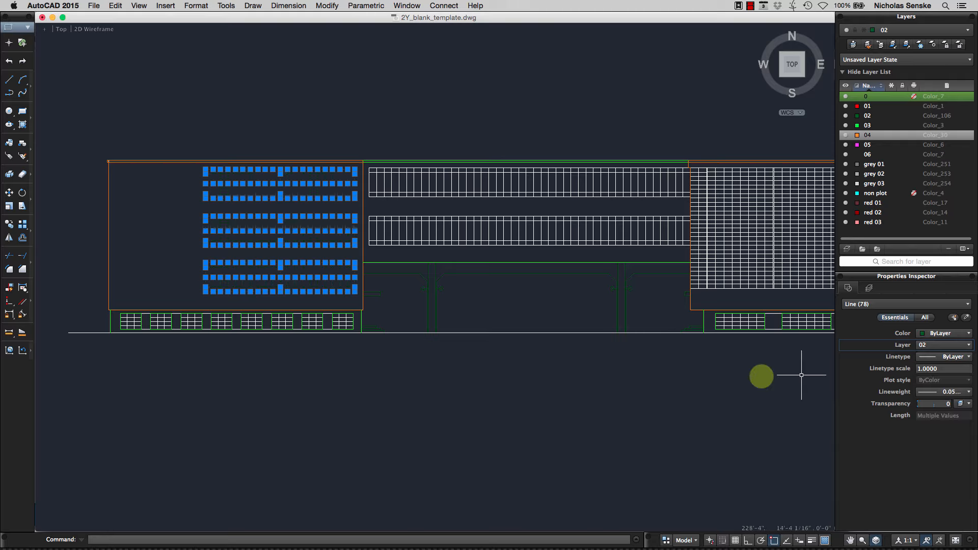
key("Escape")
Move the entire curtain wall grid of the large glazed wing from layer 0 to layer 02
middle_click_drag(586, 309, 393, 312)
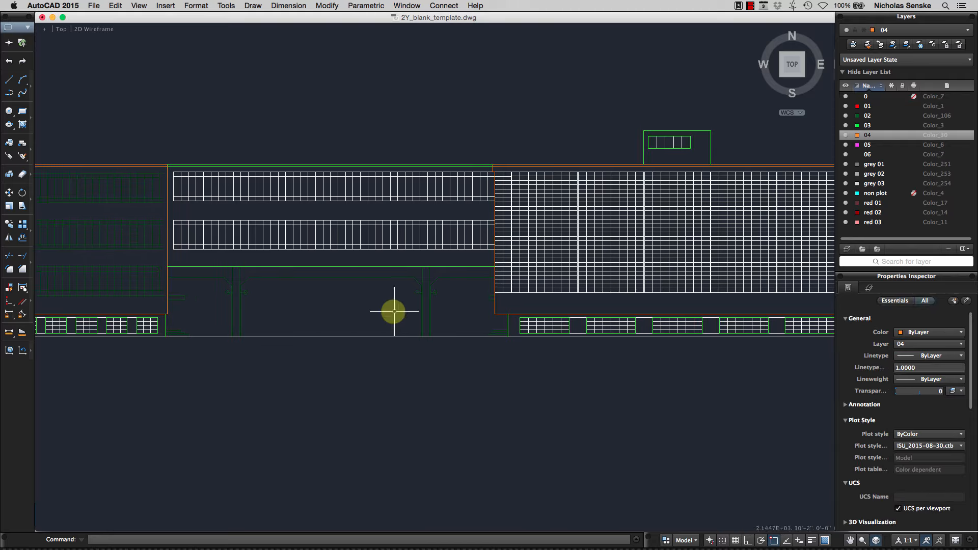
middle_click_drag(635, 290, 466, 292)
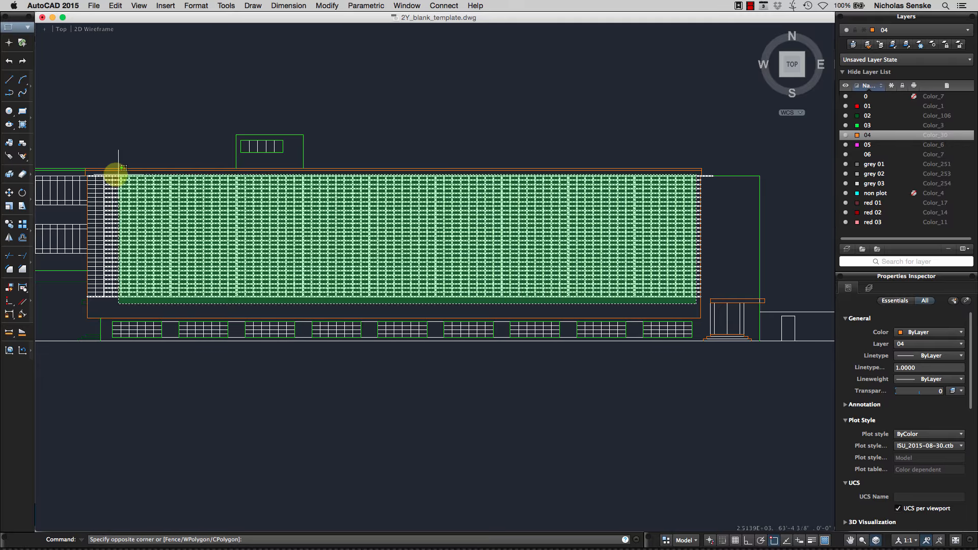
left_click(100, 177)
left_click(922, 347)
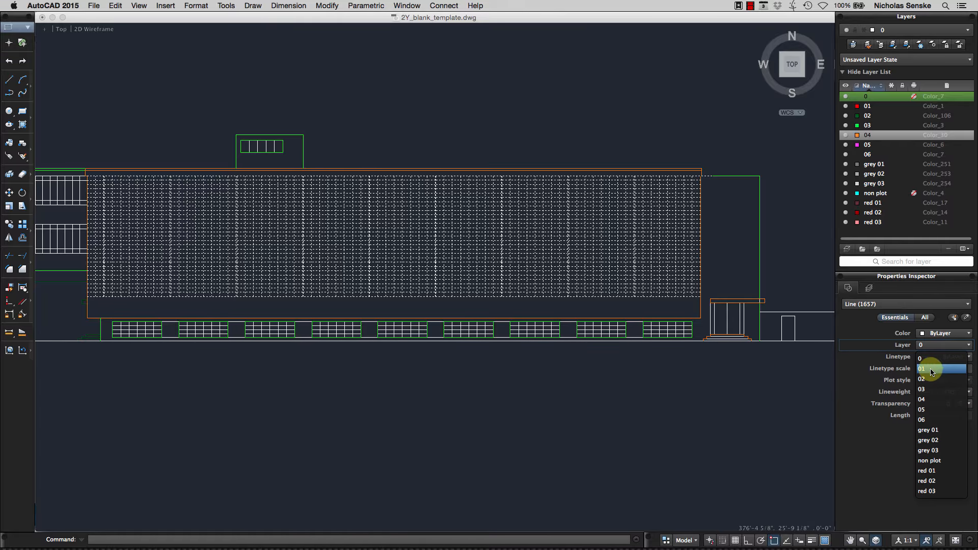
left_click(928, 369)
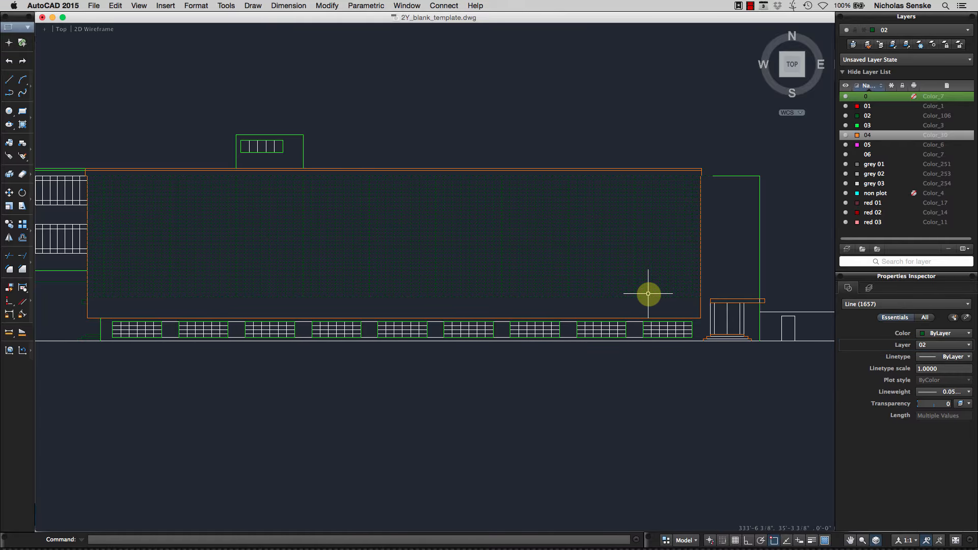
key("Escape")
Switch to Firefox and examine the Gropiusallee photo of the Bauhaus for the bridge's depth relative to the two wings
scroll(459, 282, "down", 4)
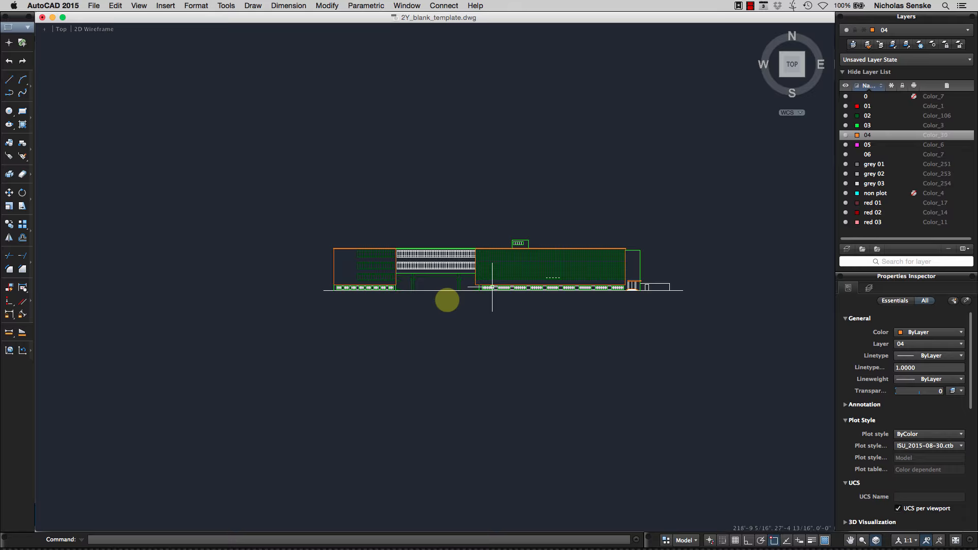
scroll(431, 290, "up", 2)
scroll(524, 299, "up", 2)
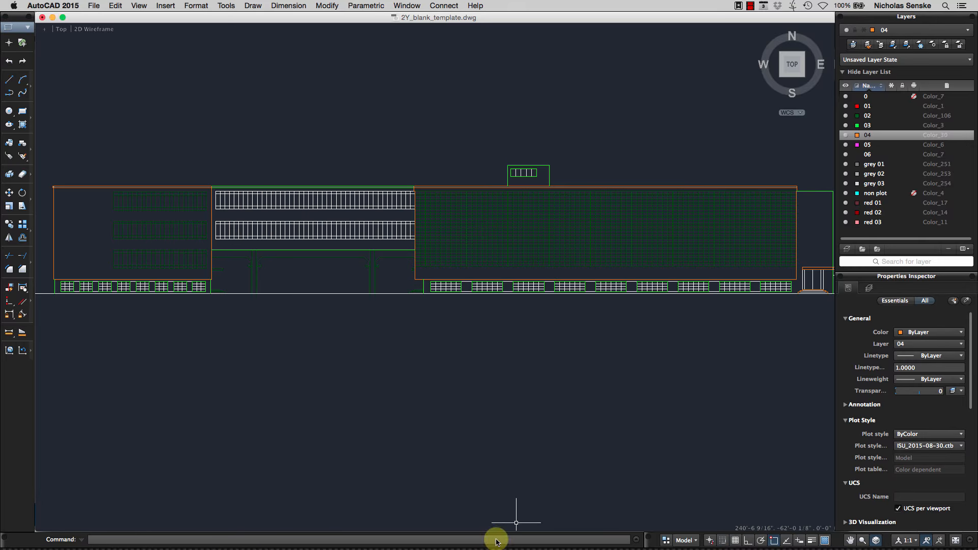
left_click(515, 543)
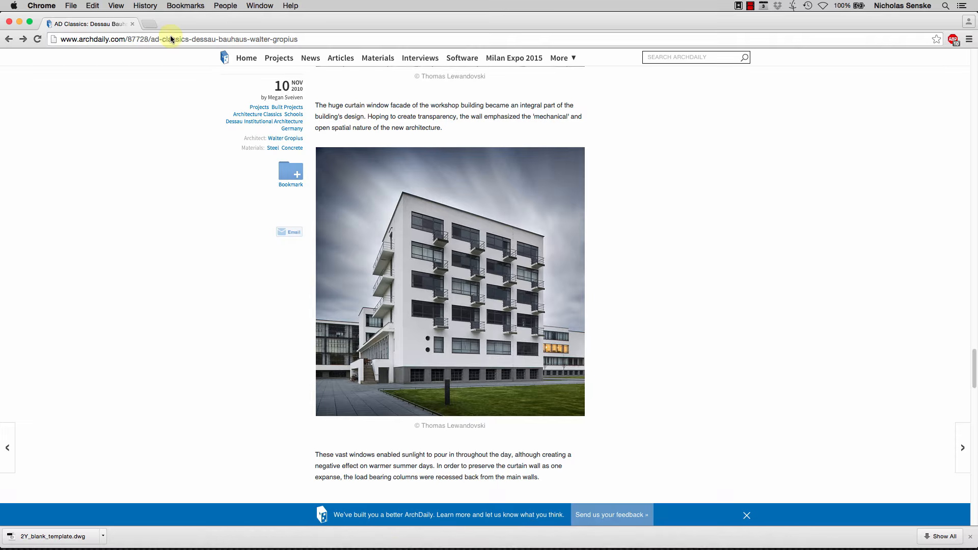
left_click(275, 539)
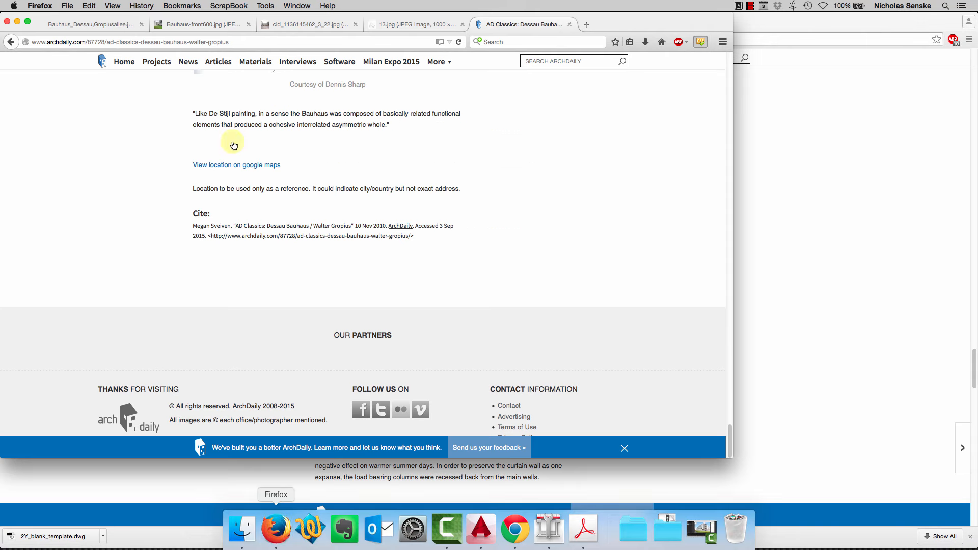
left_click(111, 25)
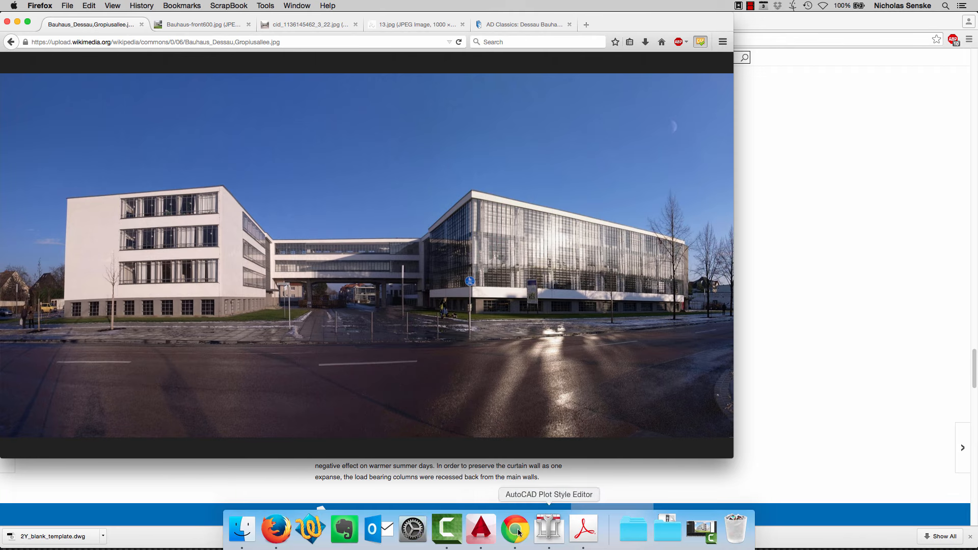
Switch back to AutoCAD and move the two window bands on the central bridge from layer 0 to layer 01
left_click(474, 535)
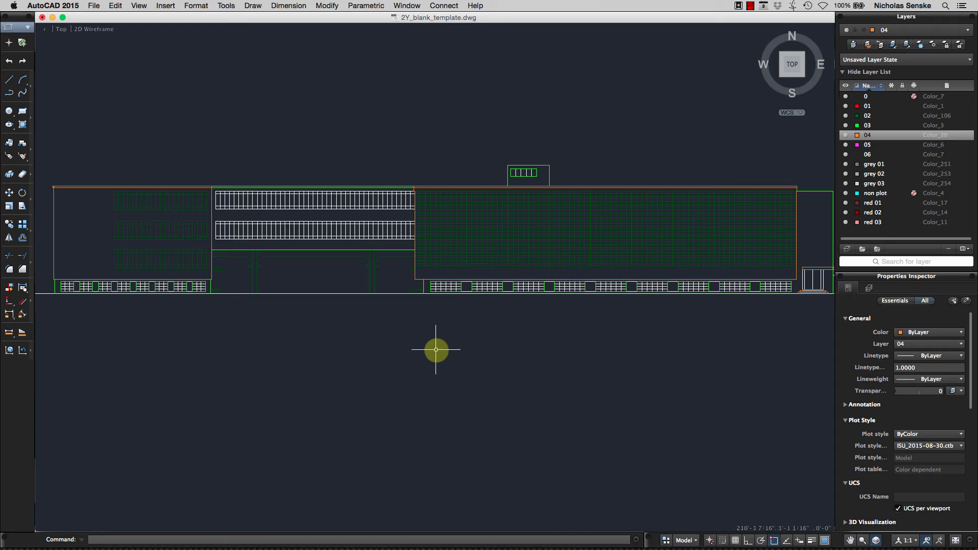
middle_click_drag(214, 310, 222, 348)
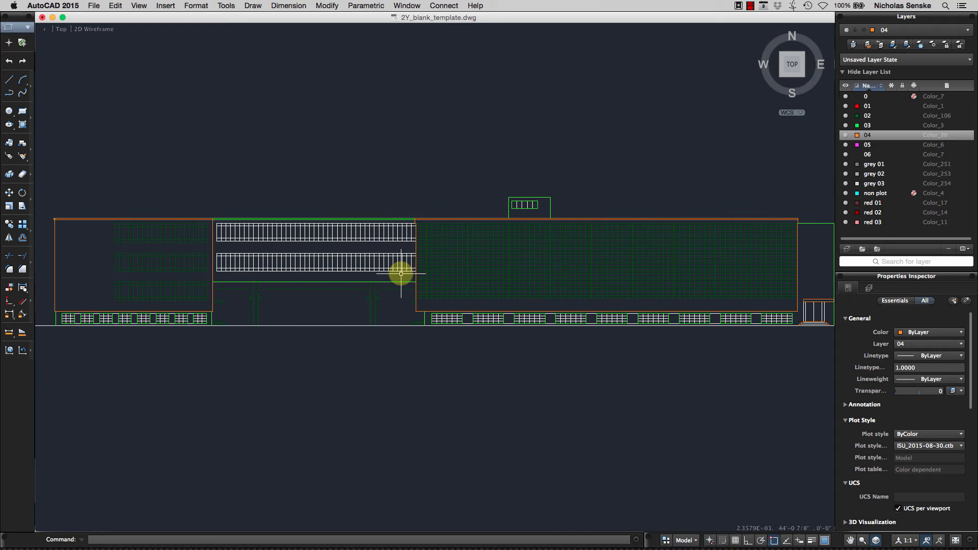
scroll(400, 273, "up", 4)
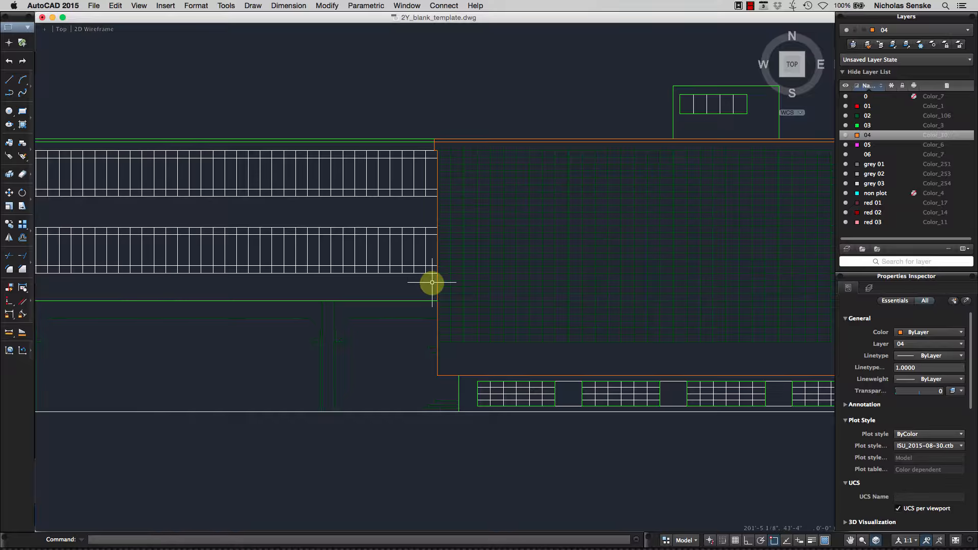
left_click(432, 282)
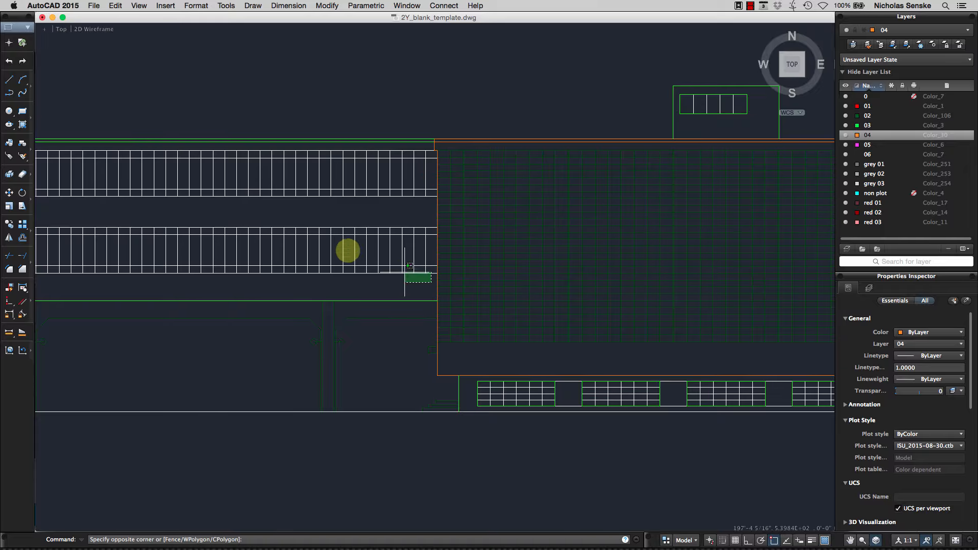
scroll(159, 199, "down", 2)
middle_click_drag(160, 199, 260, 205)
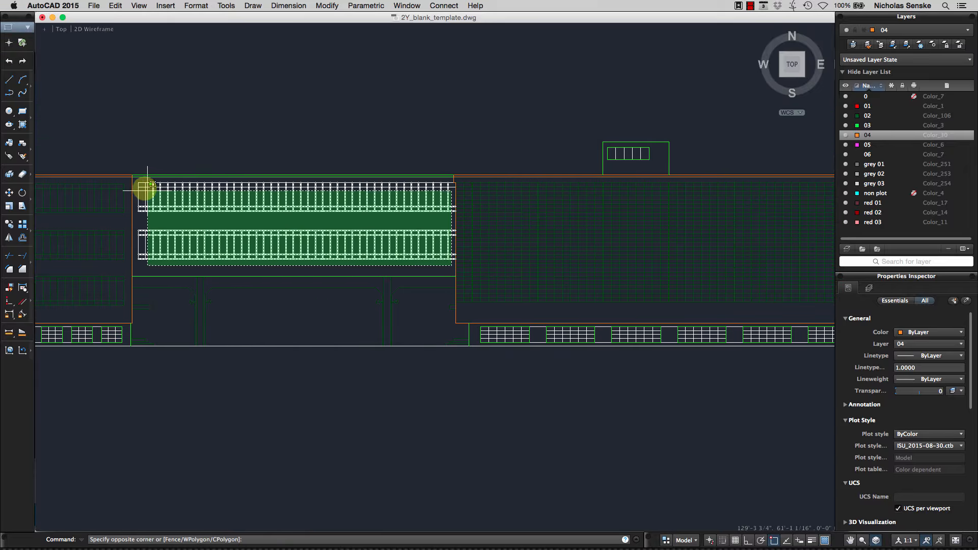
left_click(136, 178)
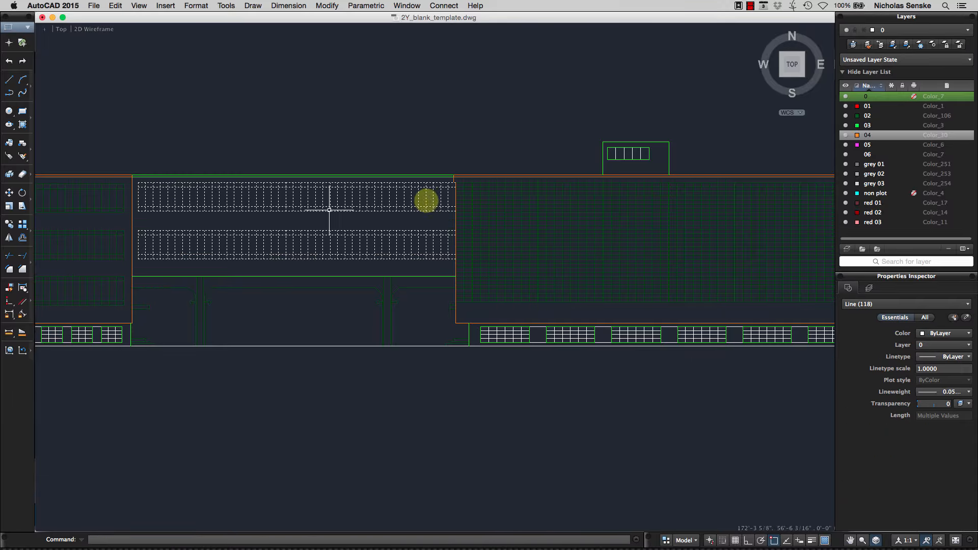
left_click(931, 344)
left_click(926, 367)
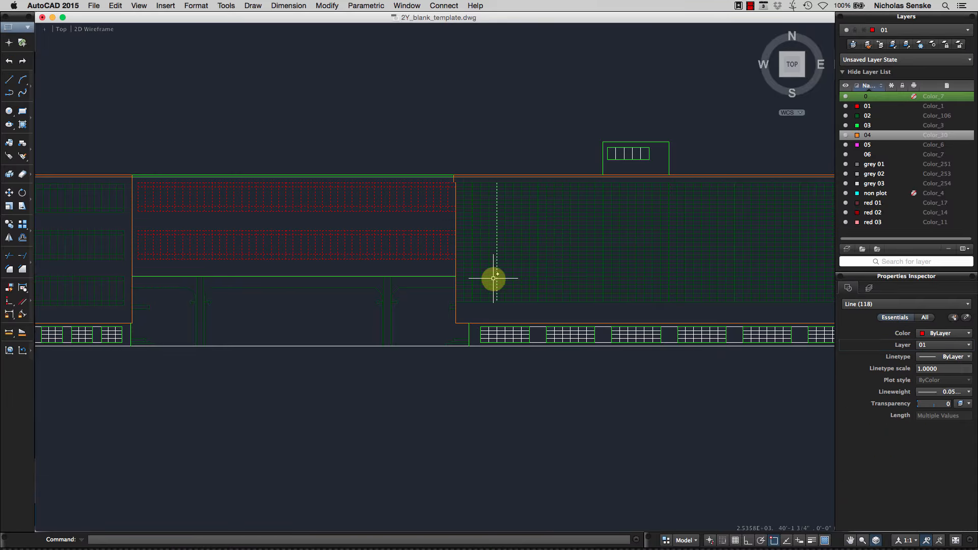
key("Escape")
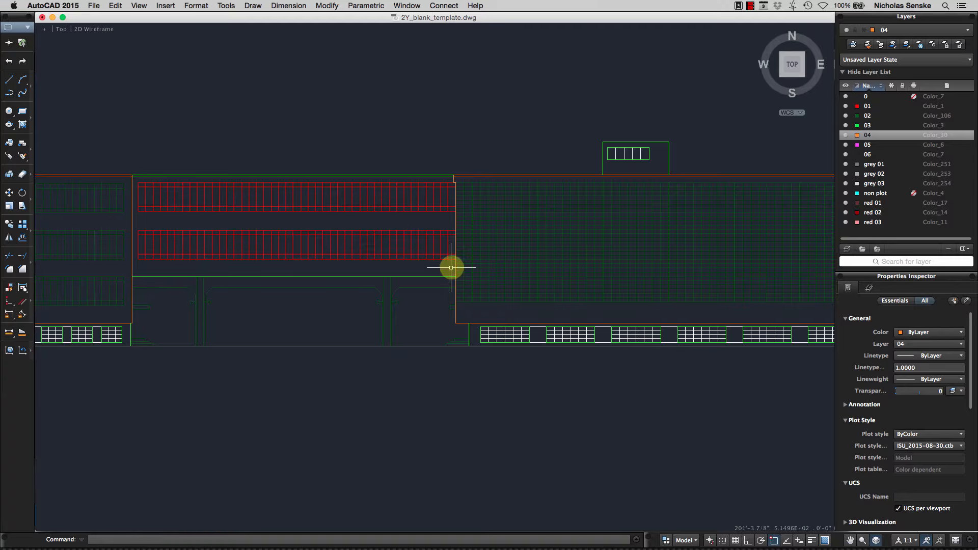
Send the two window bands on the central bridge to the back of the draw order
left_click(451, 268)
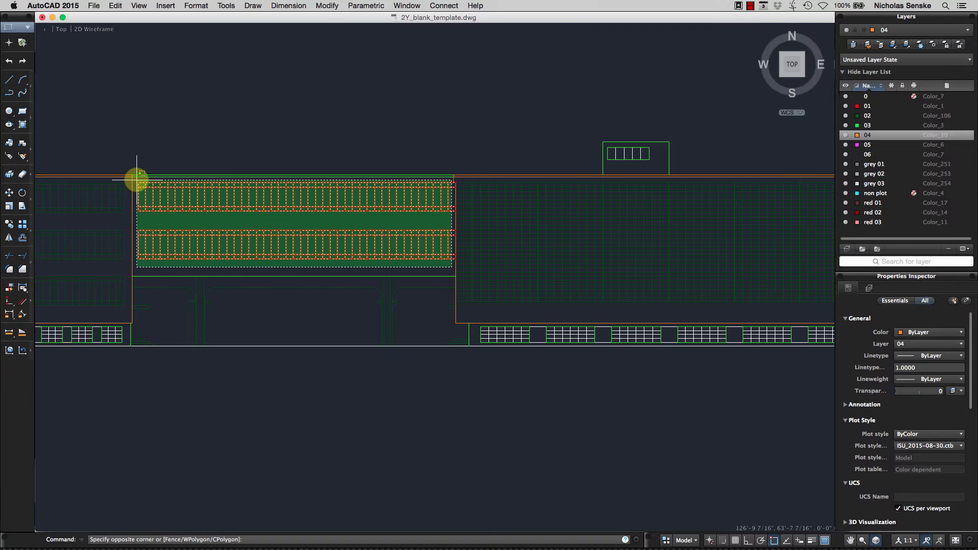
left_click(137, 180)
right_click(188, 202)
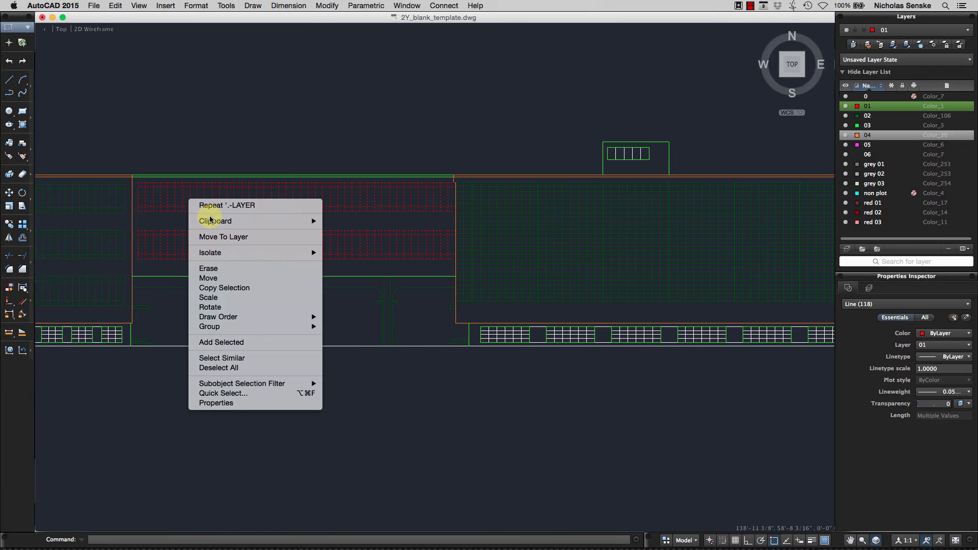
mouse_move(246, 315)
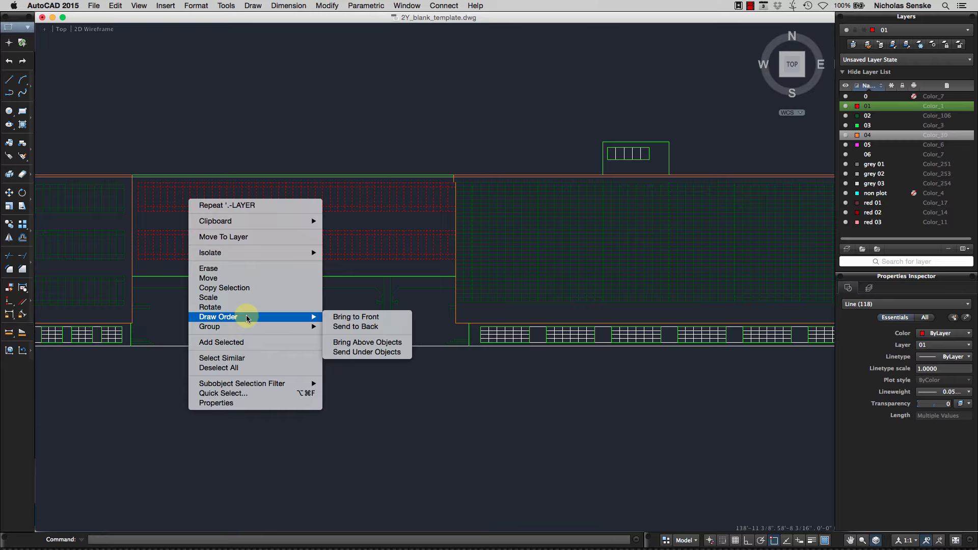
left_click(357, 327)
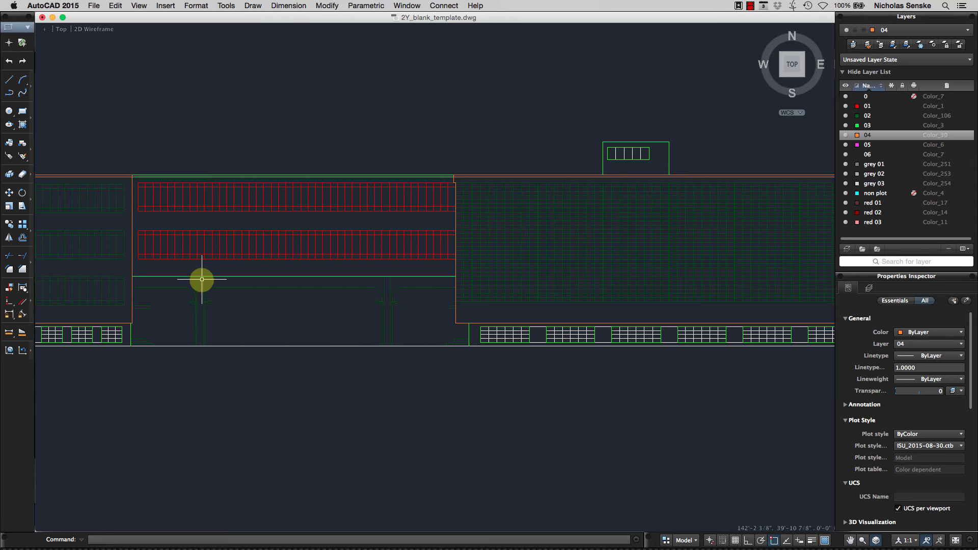
Send the curtain wall grid of the large glazed wing to the back of the draw order
scroll(585, 280, "right", 10)
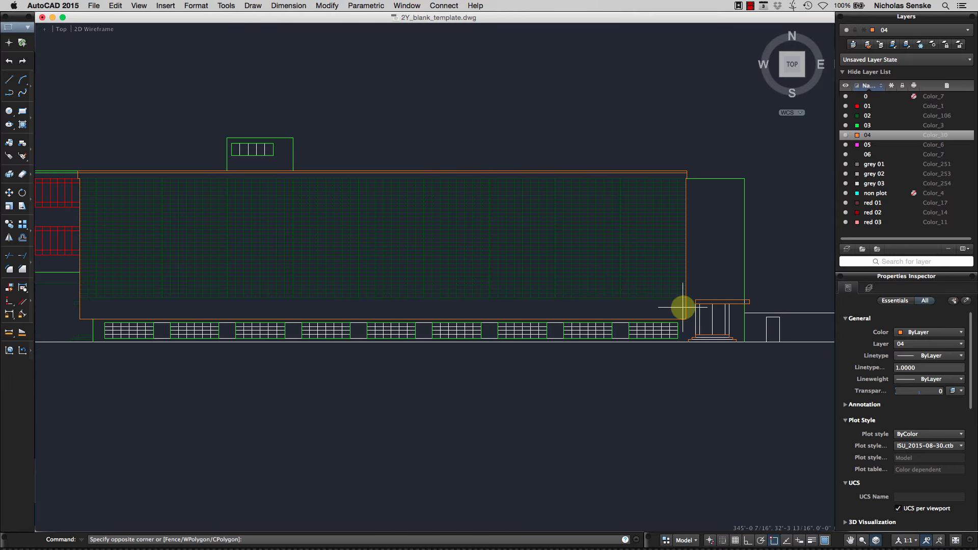
left_click(116, 184)
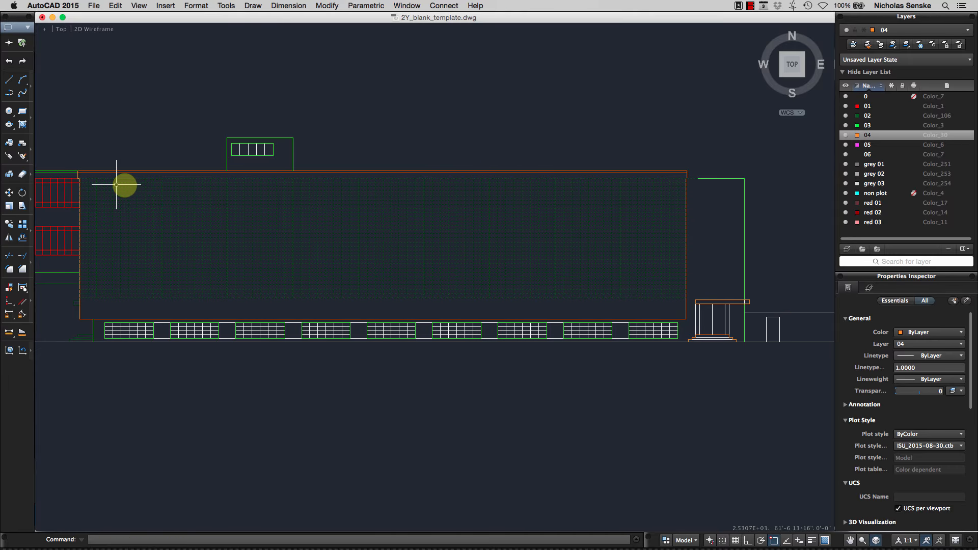
left_click(152, 188)
right_click(153, 189)
mouse_move(217, 310)
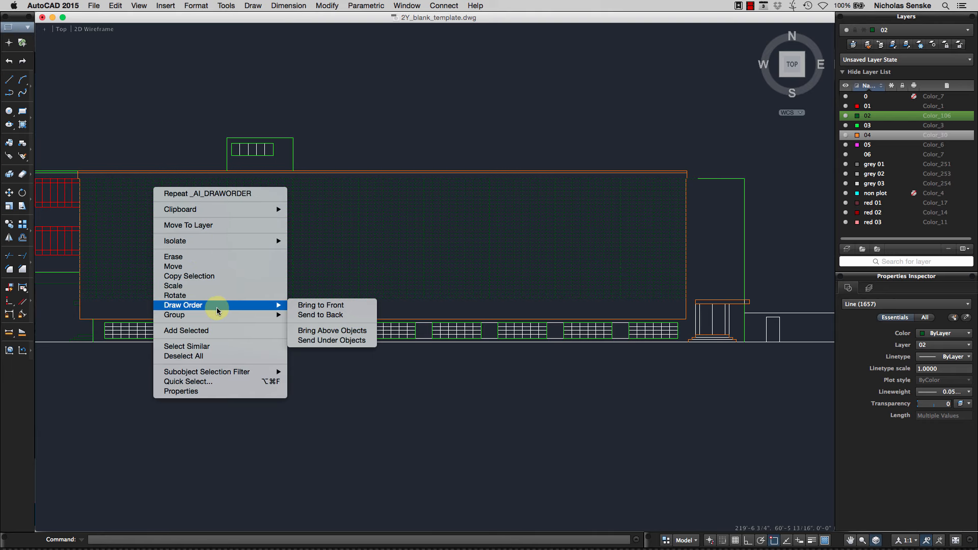
left_click(330, 316)
Move the vertical mullions of the small rooftop volume's window from layer 0 to layer 01
scroll(412, 139, "down", 2)
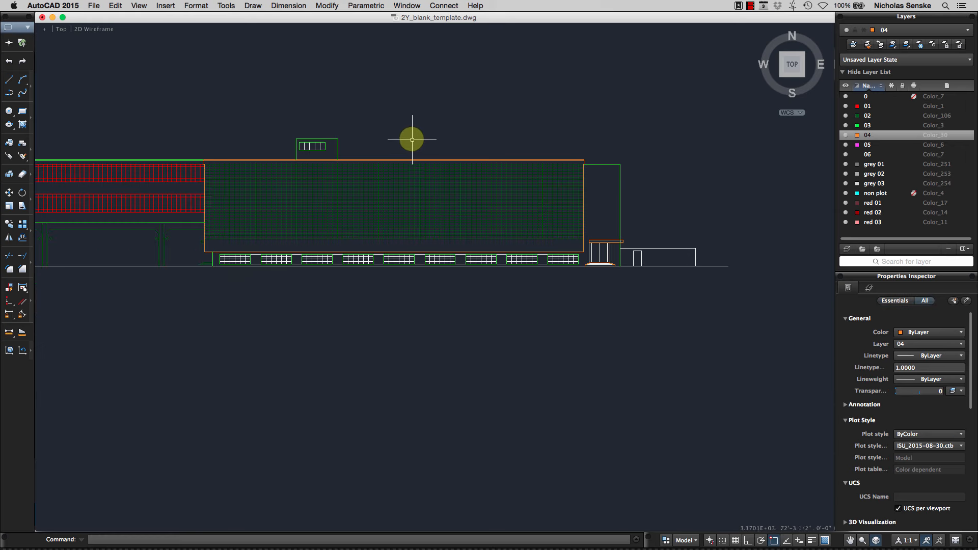
scroll(438, 163, "up", 1)
scroll(387, 171, "up", 3)
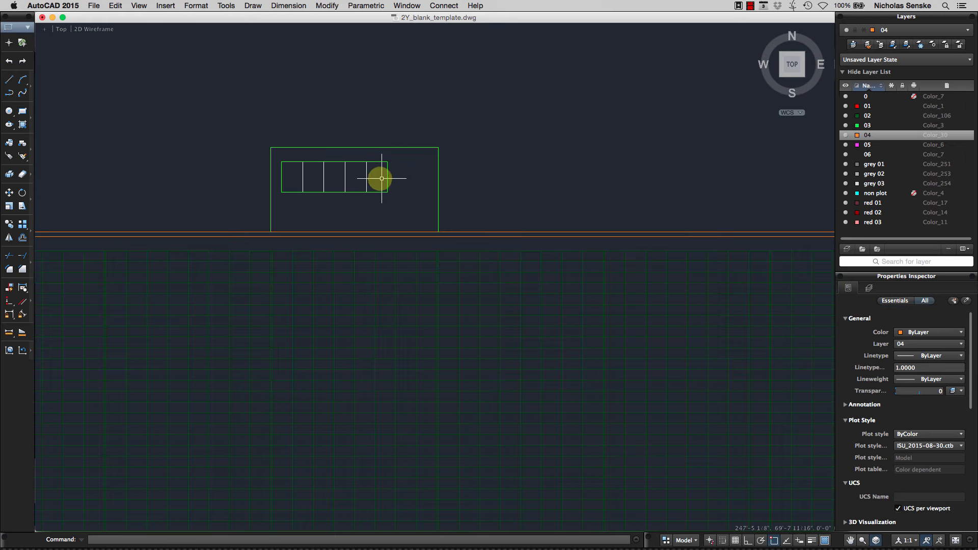
left_click(377, 178)
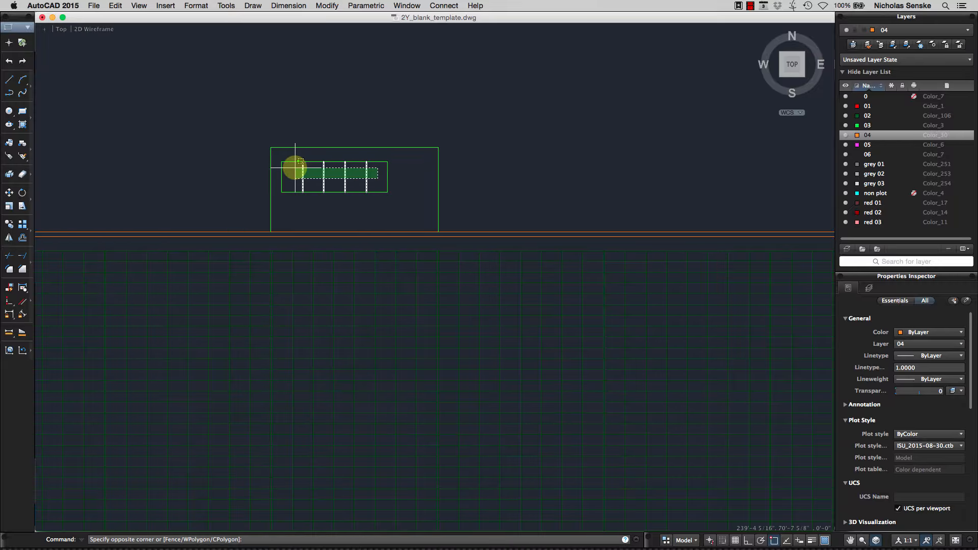
left_click(301, 161)
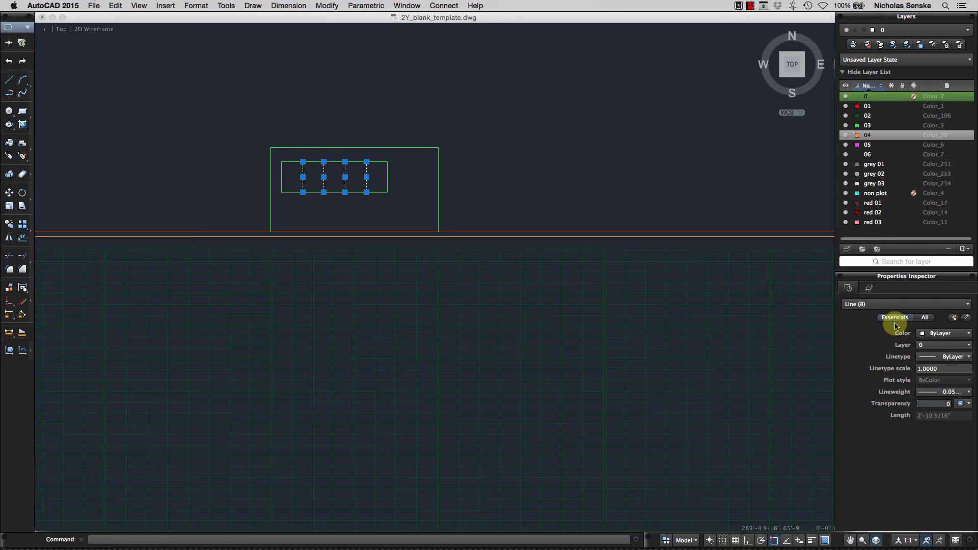
left_click(942, 345)
left_click(922, 365)
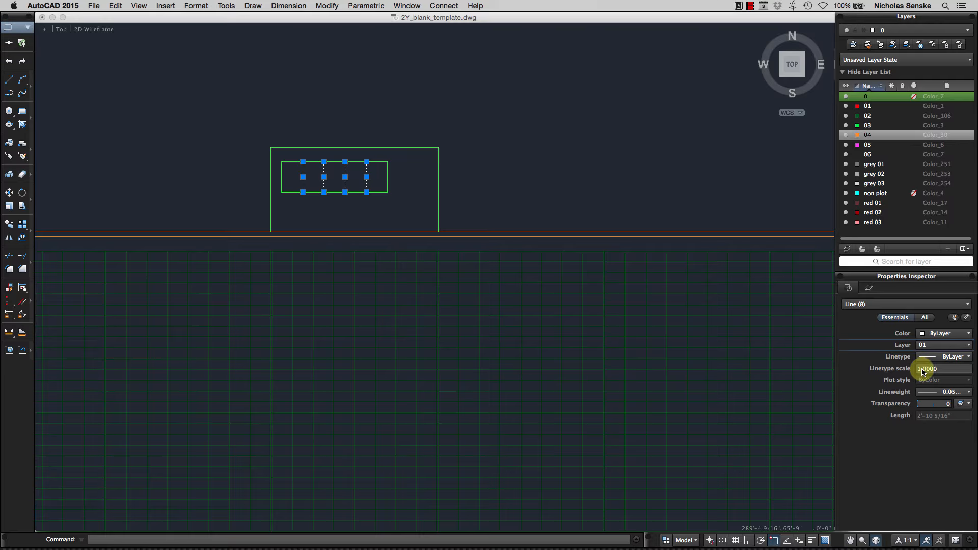
key("Escape")
Hide layer 03 and move the basement window grids under the left wing from layer 0 to layer 01
scroll(593, 209, "down", 5)
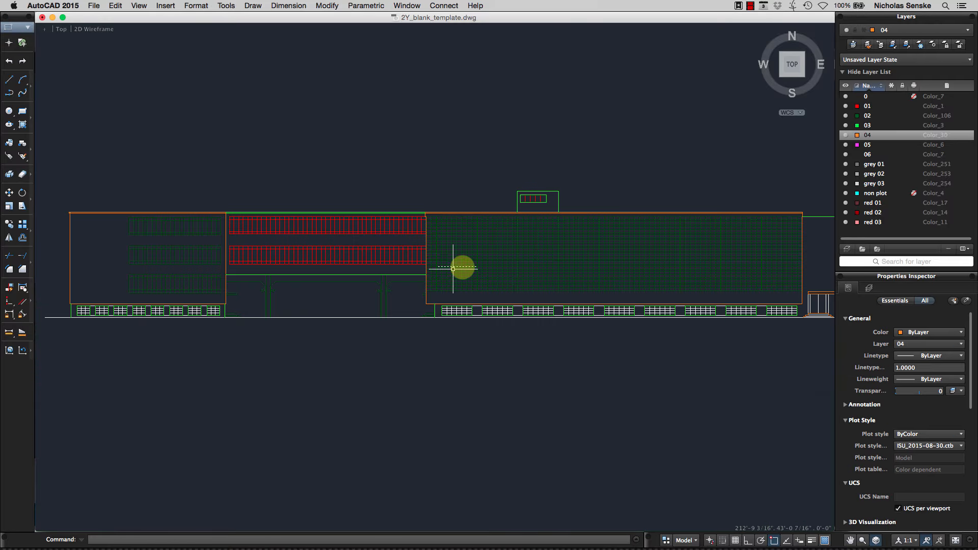
scroll(461, 262, "up", 2)
middle_click_drag(247, 301, 406, 281)
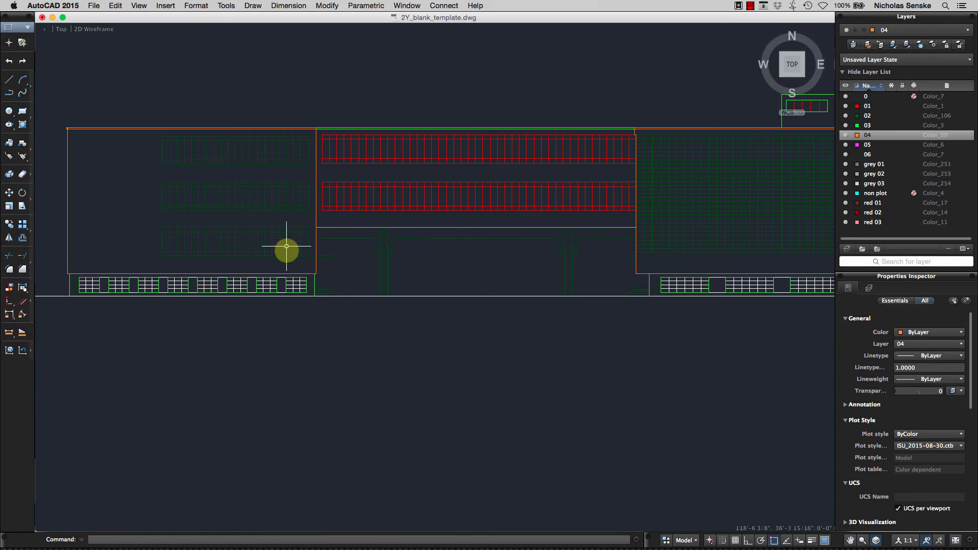
middle_click_drag(294, 286, 328, 272)
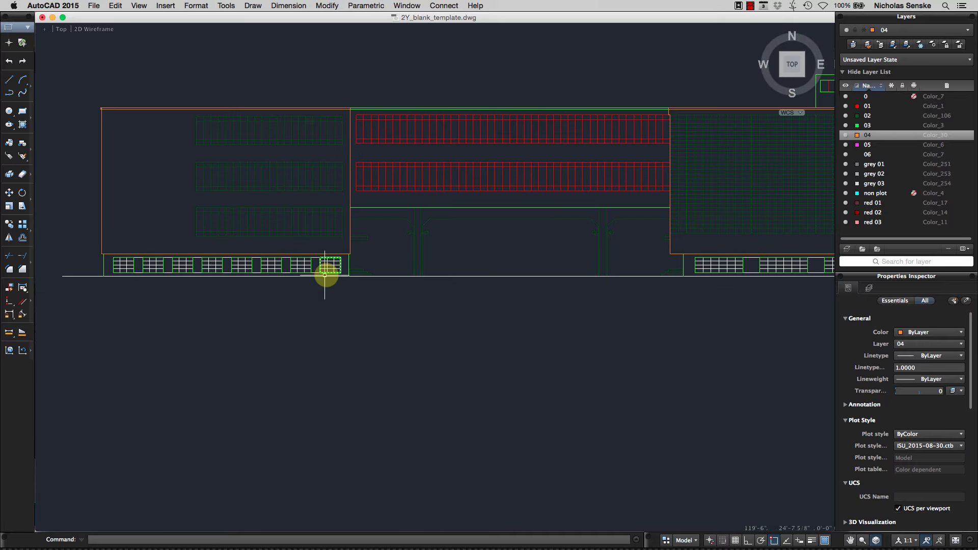
left_click(845, 126)
scroll(461, 275, "up", 2)
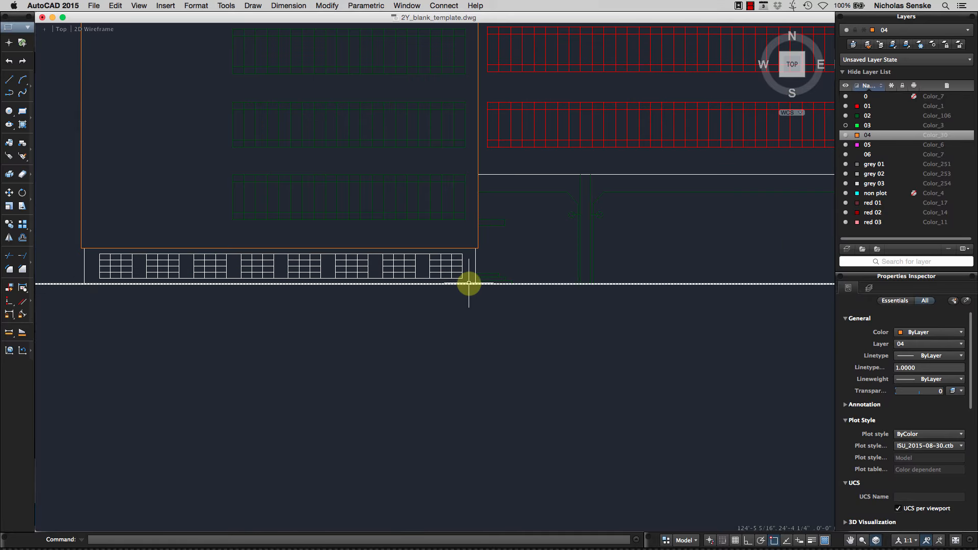
left_click(465, 273)
left_click(98, 255)
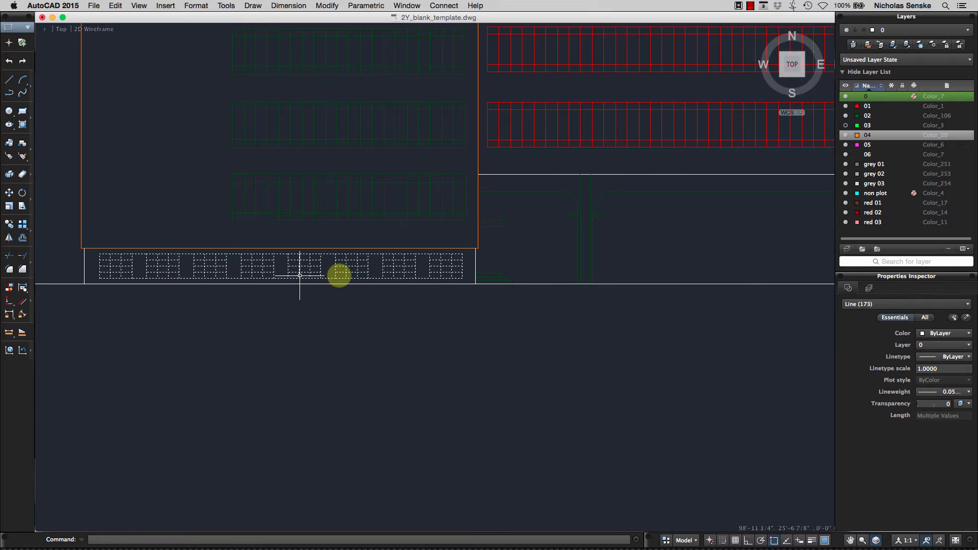
left_click(932, 345)
left_click(924, 366)
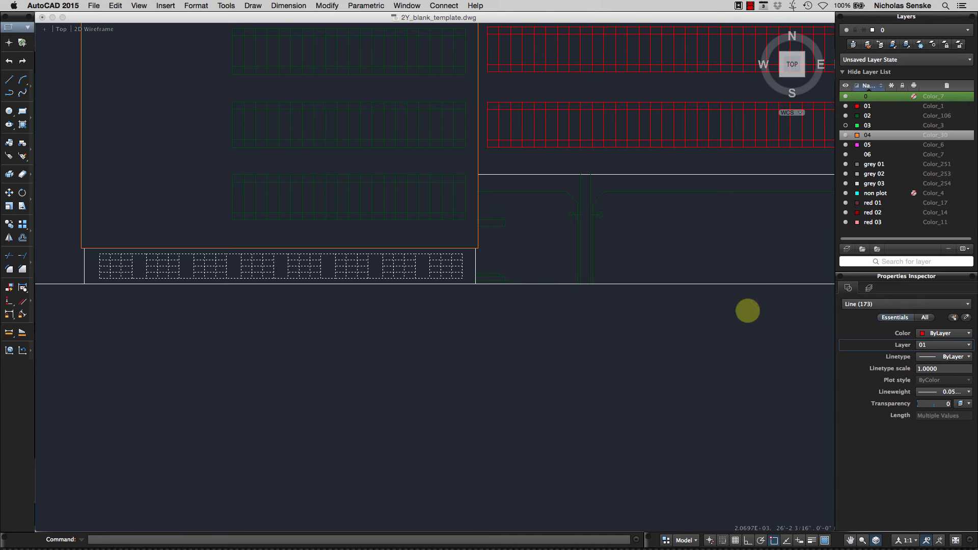
key("Escape")
Select the basement window grids under the large glazed wing and move them from layer 0 to layer 01
scroll(589, 246, "down", 6)
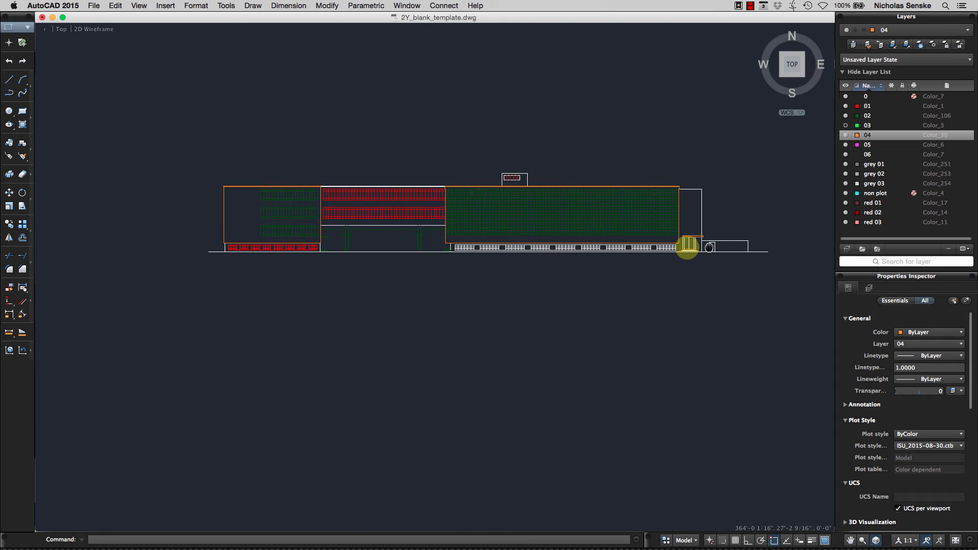
scroll(614, 260, "up", 4)
left_click(634, 233)
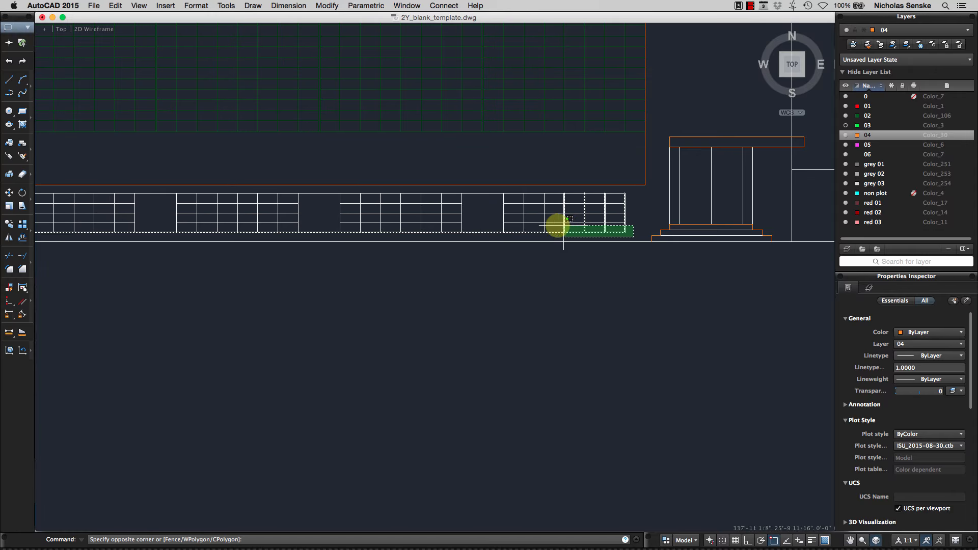
scroll(341, 224, "down", 2)
scroll(340, 219, "up", 5)
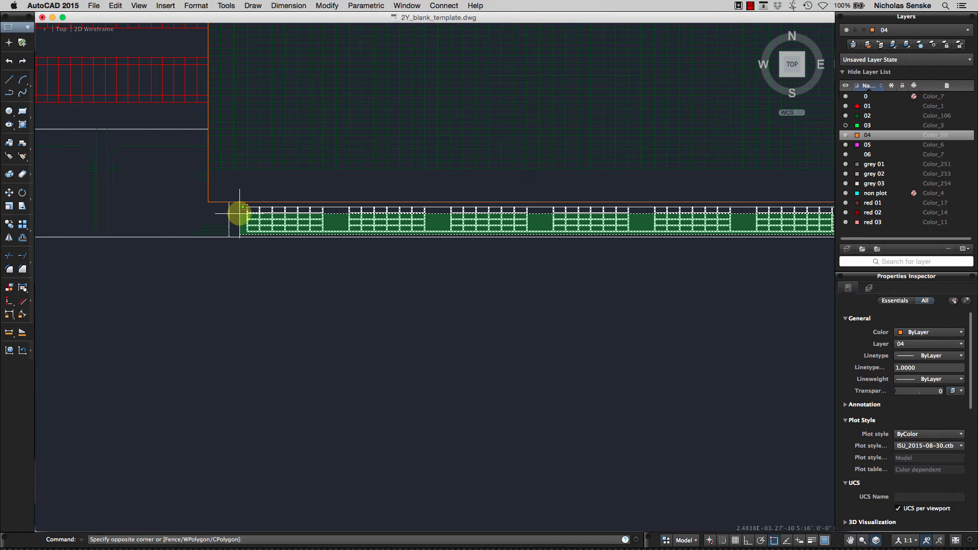
left_click(243, 202)
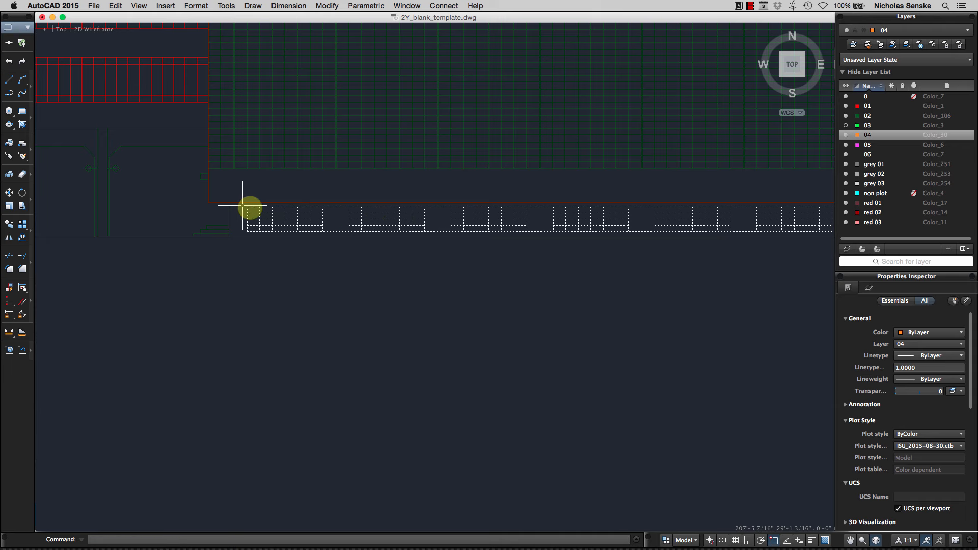
left_click(925, 345)
left_click(921, 368)
scroll(657, 294, "down", 3)
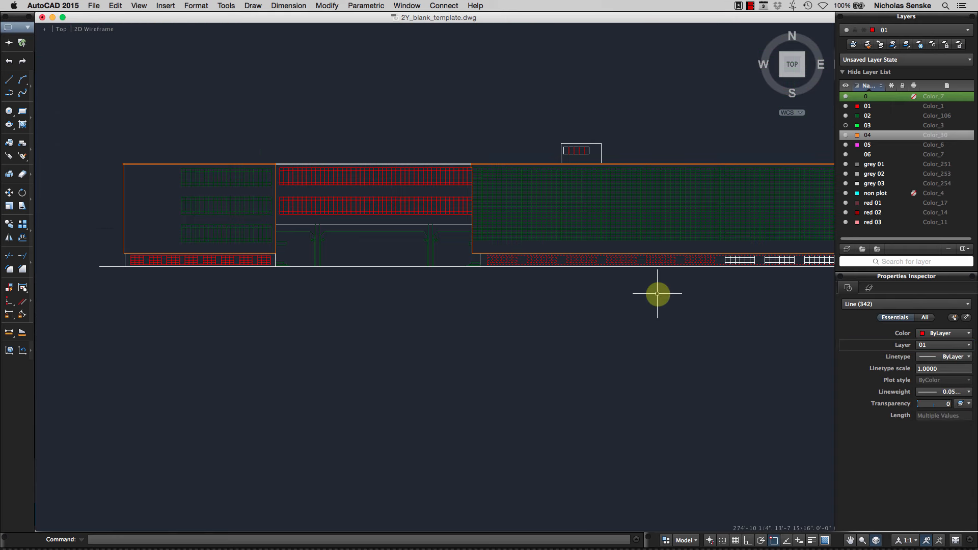
key("Escape")
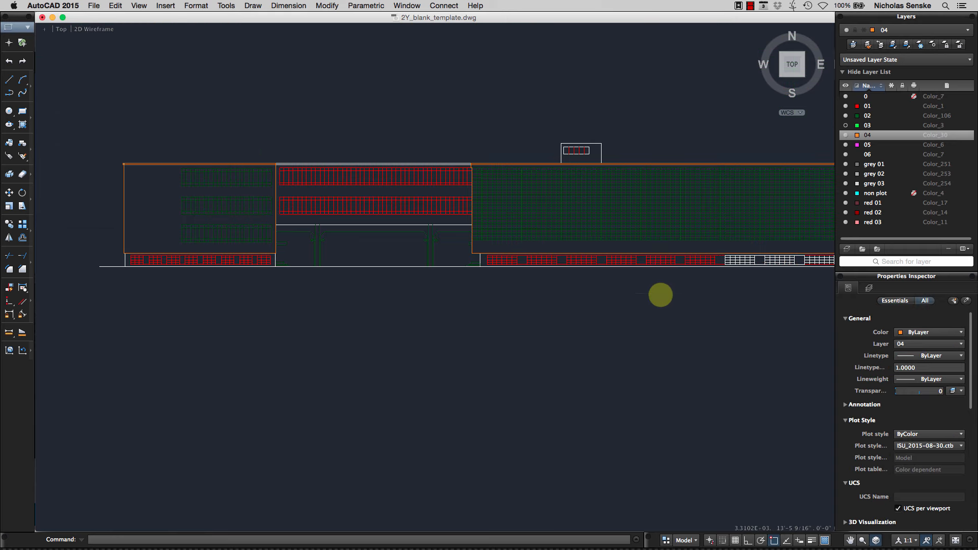
Move the three remaining basement window grids at the entrance end of the glazed wing to layer 01
middle_click_drag(661, 295, 531, 284)
scroll(670, 265, "up", 5)
middle_click_drag(670, 265, 540, 263)
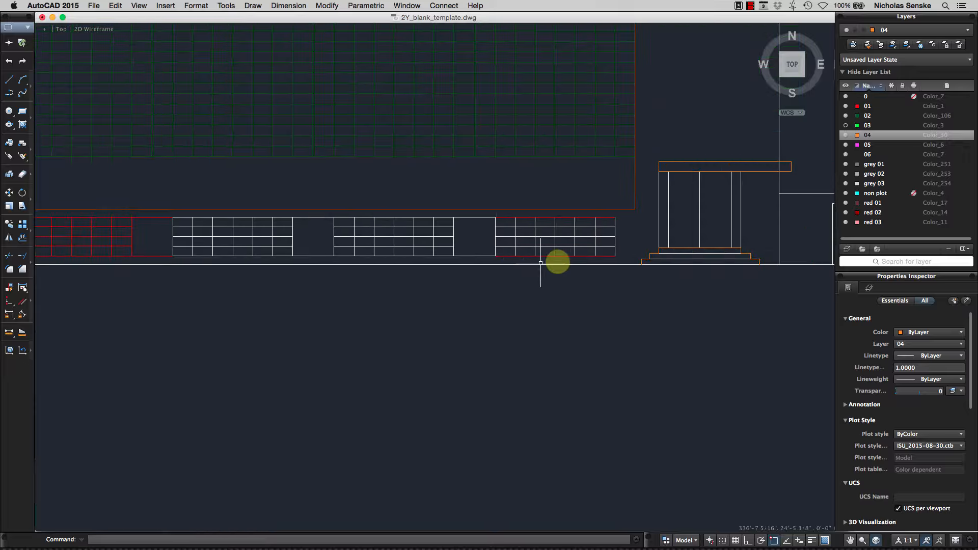
scroll(599, 259, "down", 3)
left_click(615, 259)
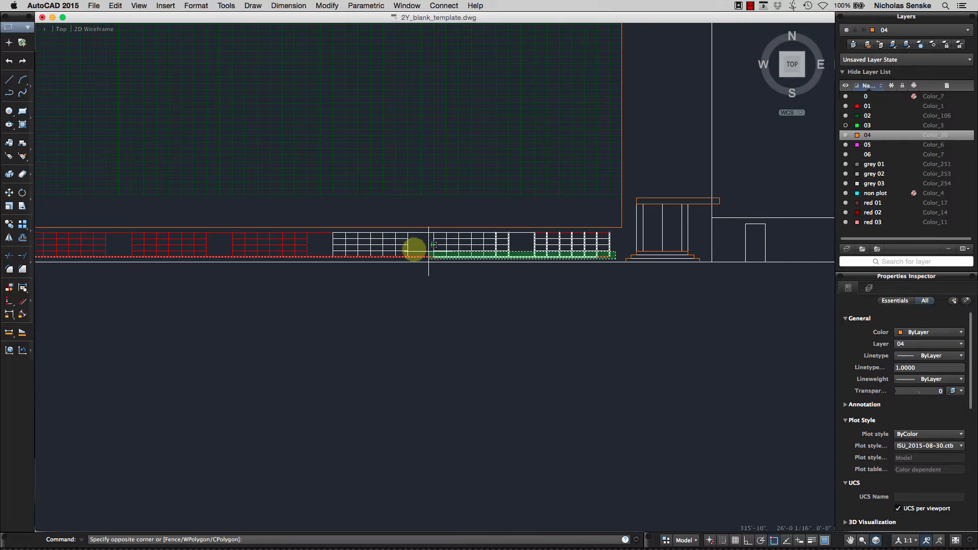
left_click(330, 232)
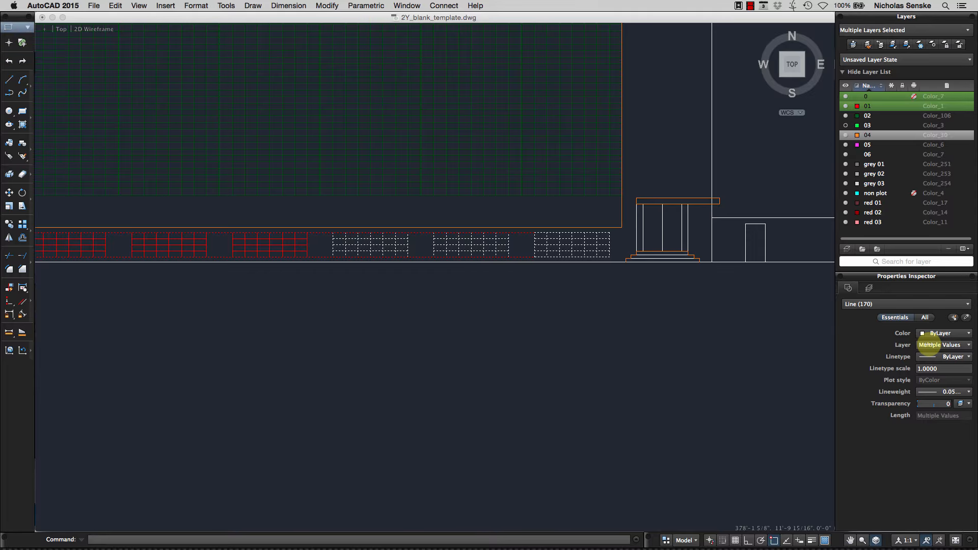
left_click(930, 345)
left_click(924, 376)
key("Escape")
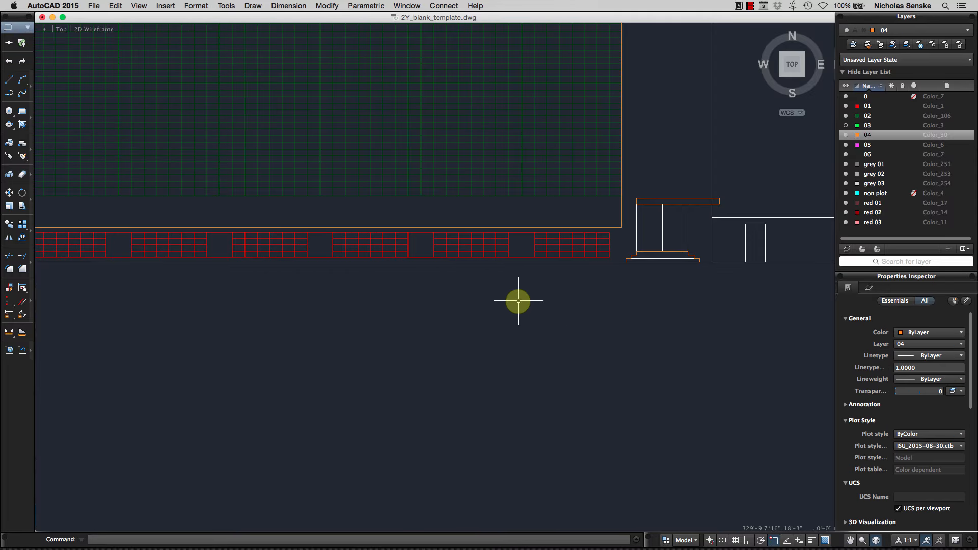
Turn layer 03 back on and check the layer colors across the whole elevation
left_click(845, 125)
scroll(675, 280, "down", 6)
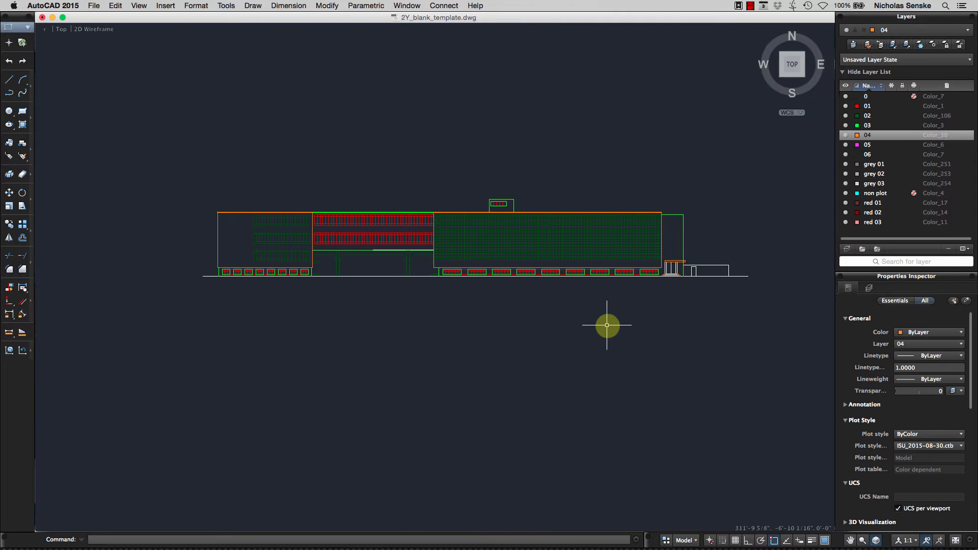
scroll(666, 279, "right", 2)
scroll(593, 313, "up", 3)
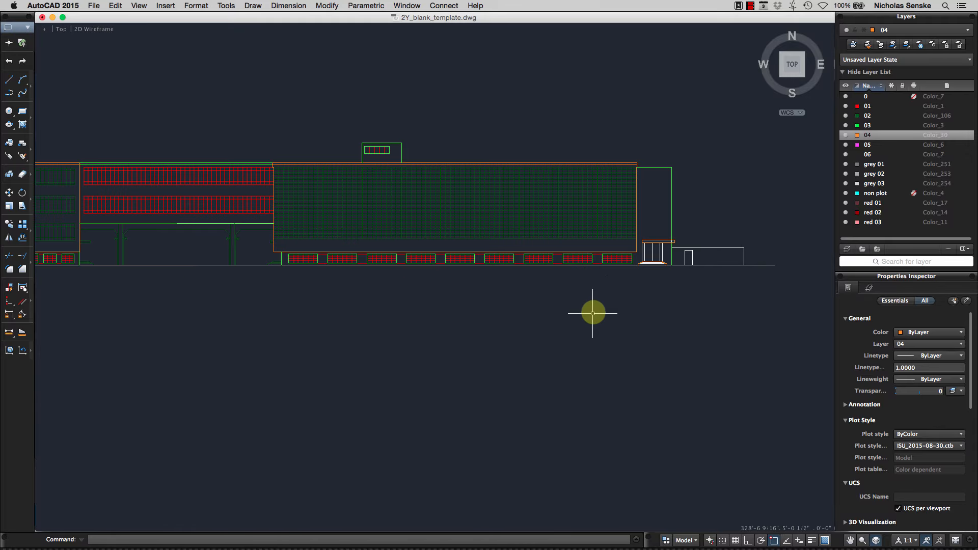
mouse_move(514, 340)
middle_mouse_down()
mouse_move(583, 339)
mouse_move(537, 332)
middle_mouse_up()
scroll(582, 338, "down", 2)
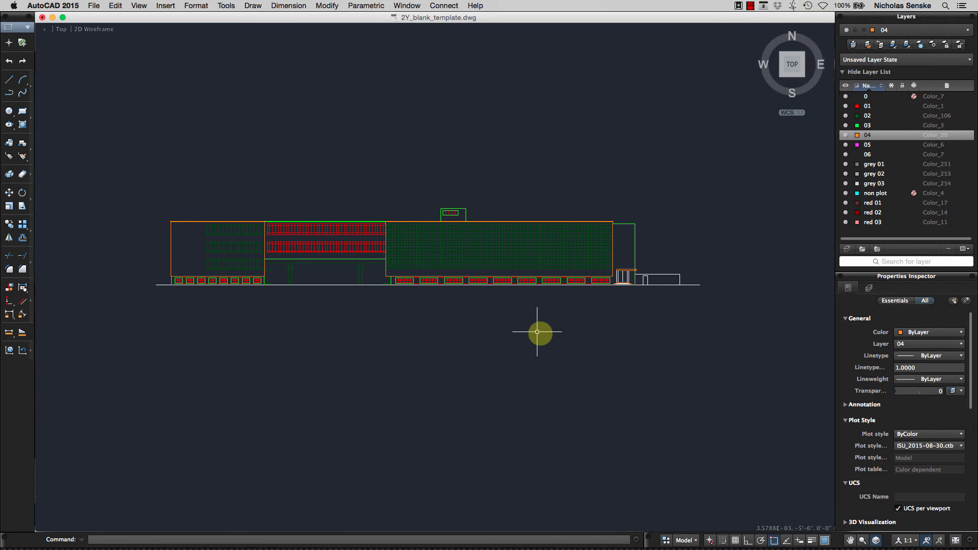
Switch from model space to the 11x17 layout and start the Plot command to print it
left_click(667, 540)
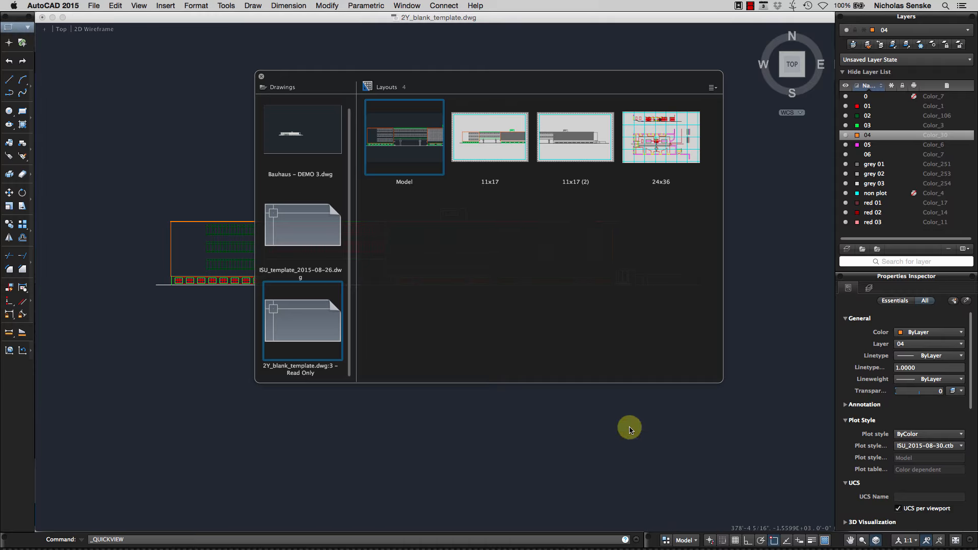
left_click(494, 148)
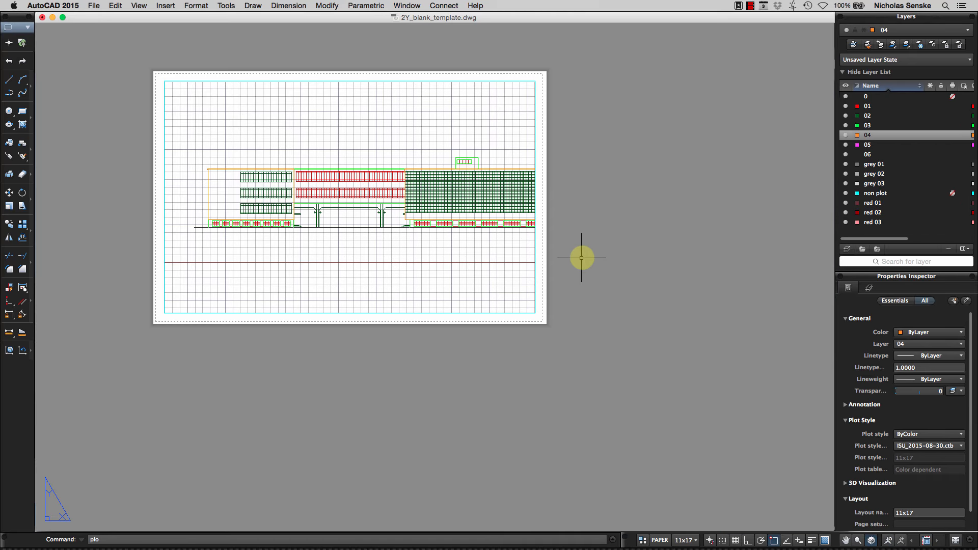
type("plo")
key("Return")
left_click(580, 201)
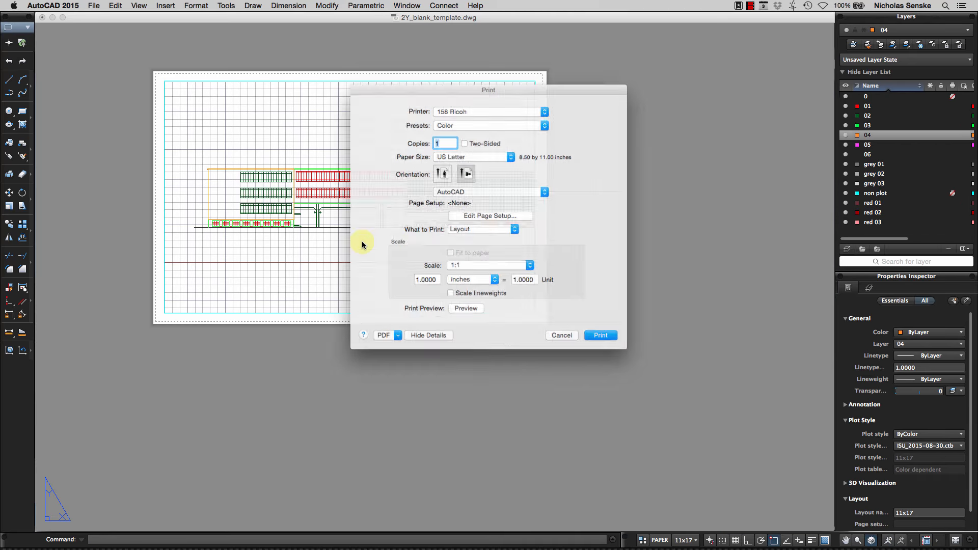
Set the page setup's paper size to 11x17 and generate a print preview of the layout
left_click(473, 212)
left_click(387, 192)
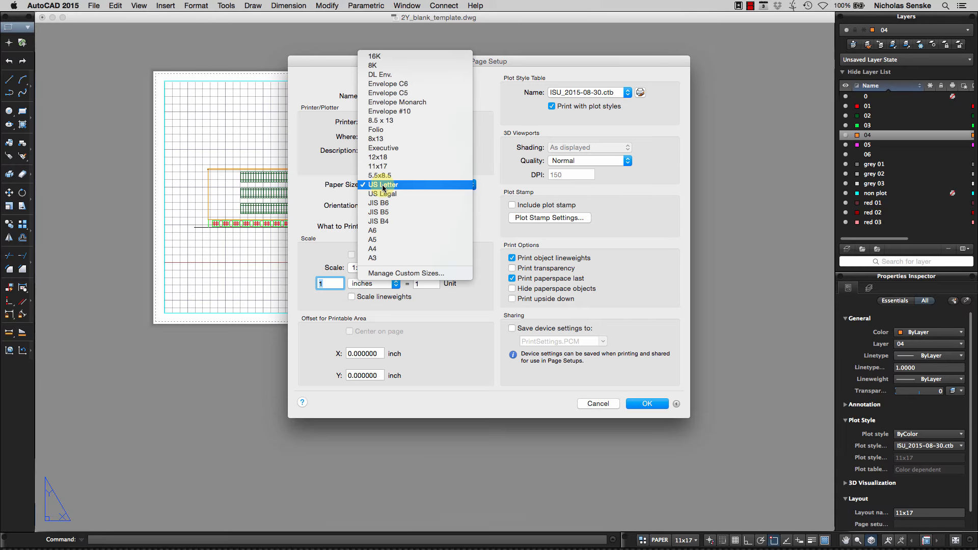
left_click(439, 177)
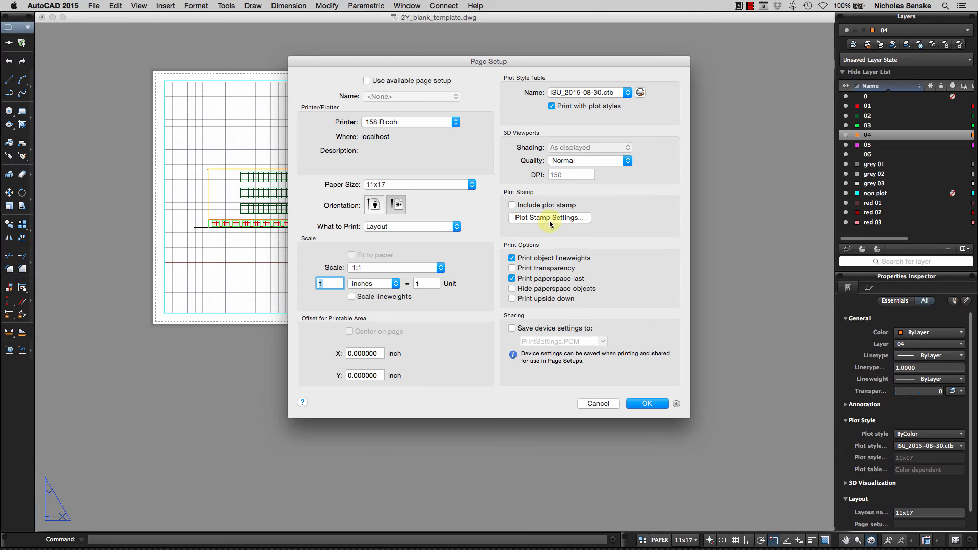
left_click(656, 406)
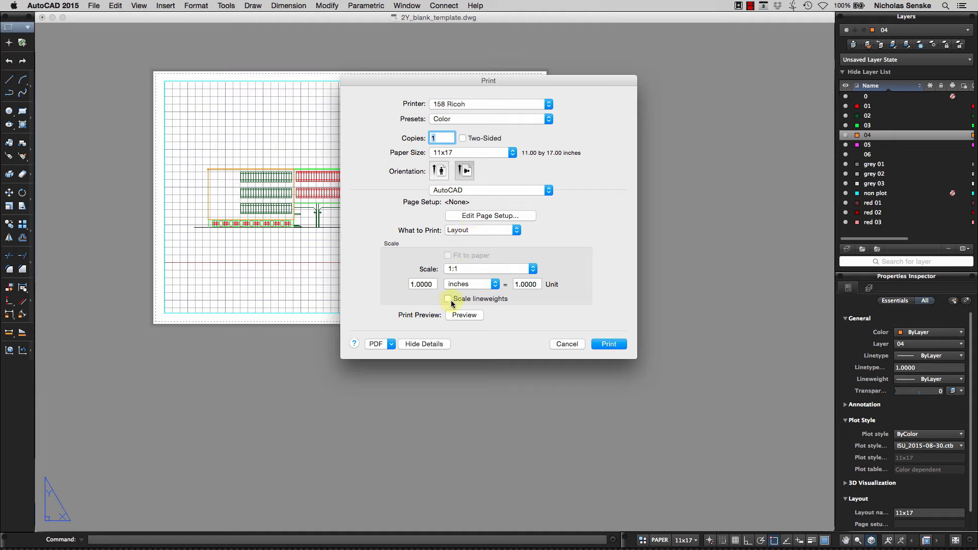
left_click(467, 314)
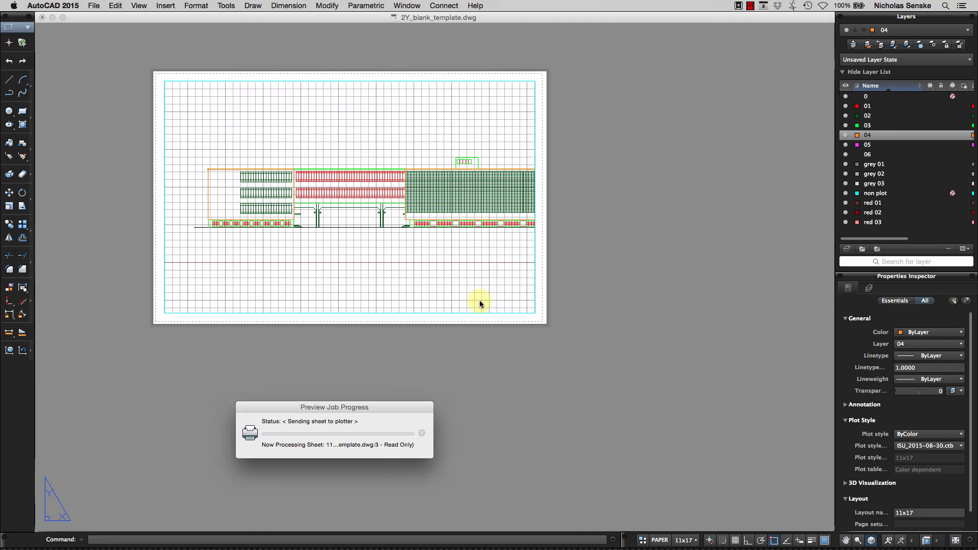
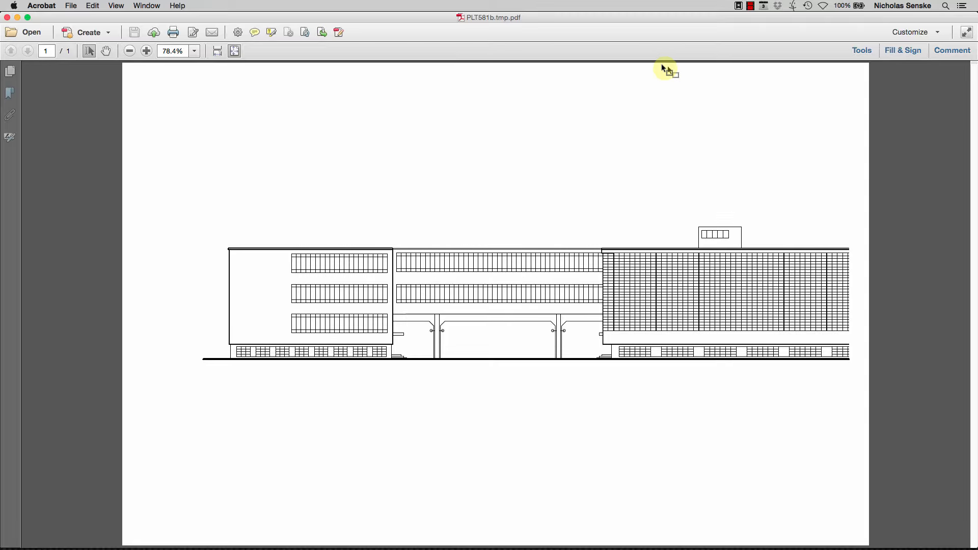
Examine the previewed PDF at up to 150% zoom, checking the lineweights of the wings, bridge and window grids
left_click(147, 51)
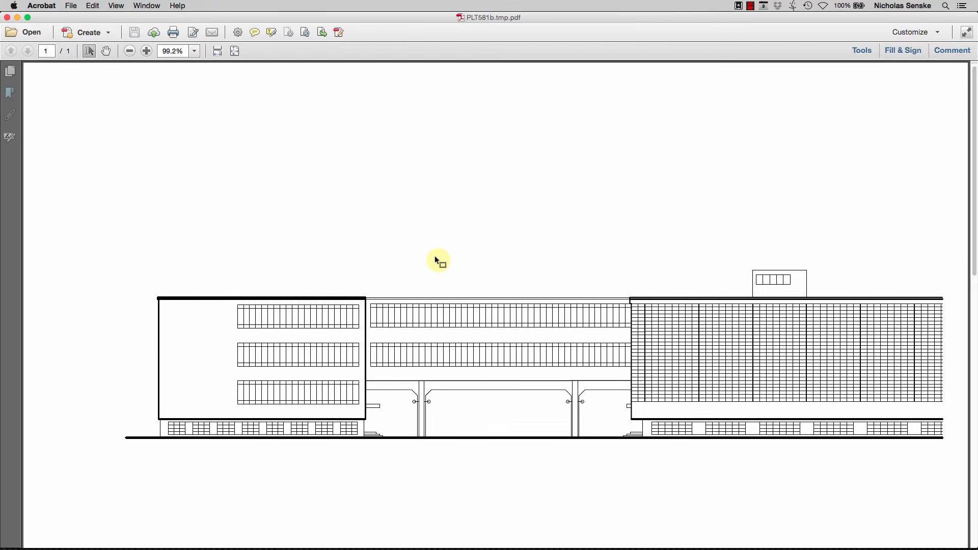
scroll(436, 260, "down", 5)
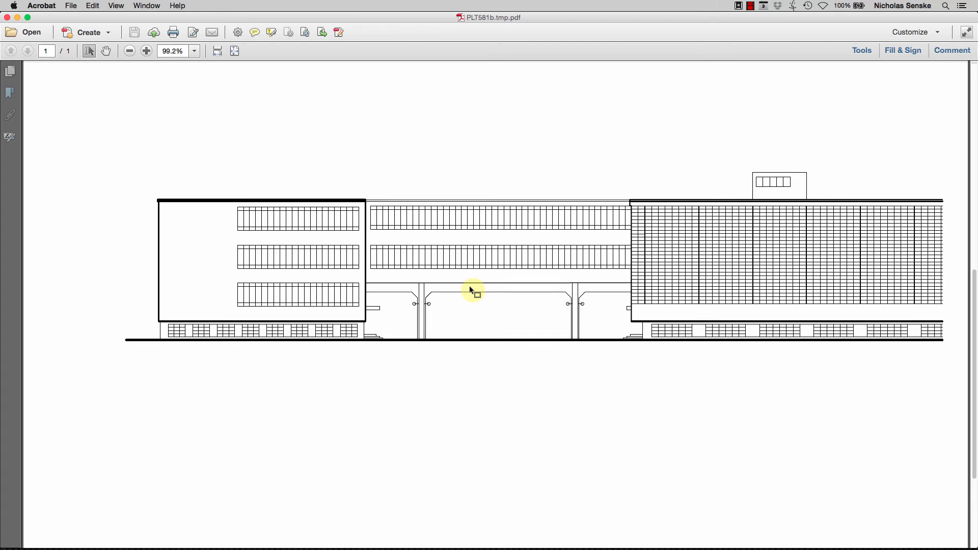
scroll(471, 290, "down", 1)
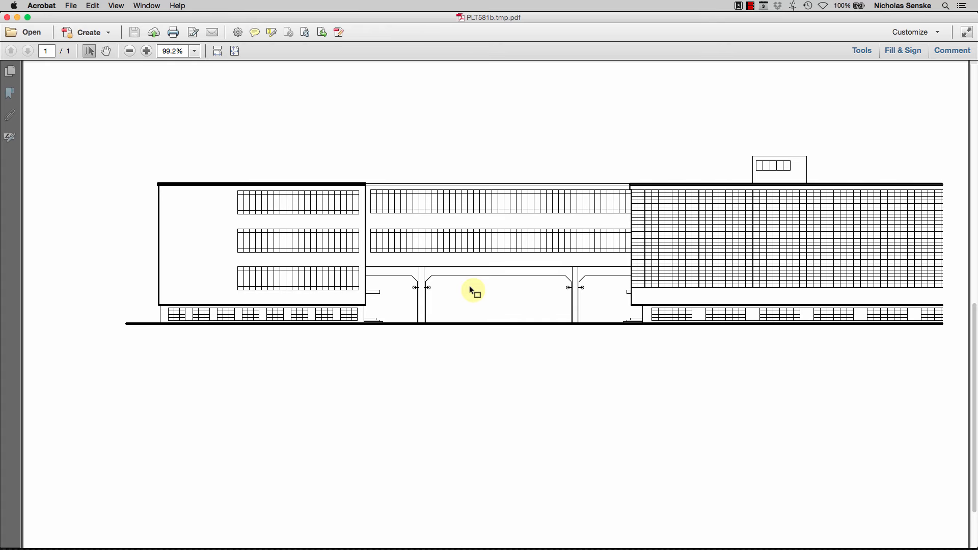
left_click(146, 52)
left_click(146, 51)
scroll(449, 157, "down", 3)
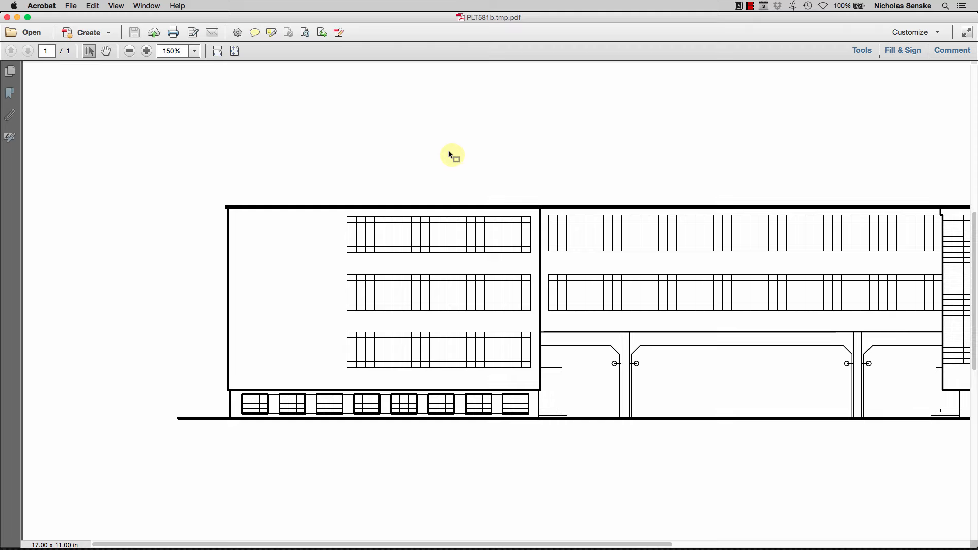
scroll(449, 154, "down", 2)
scroll(389, 234, "right", 10)
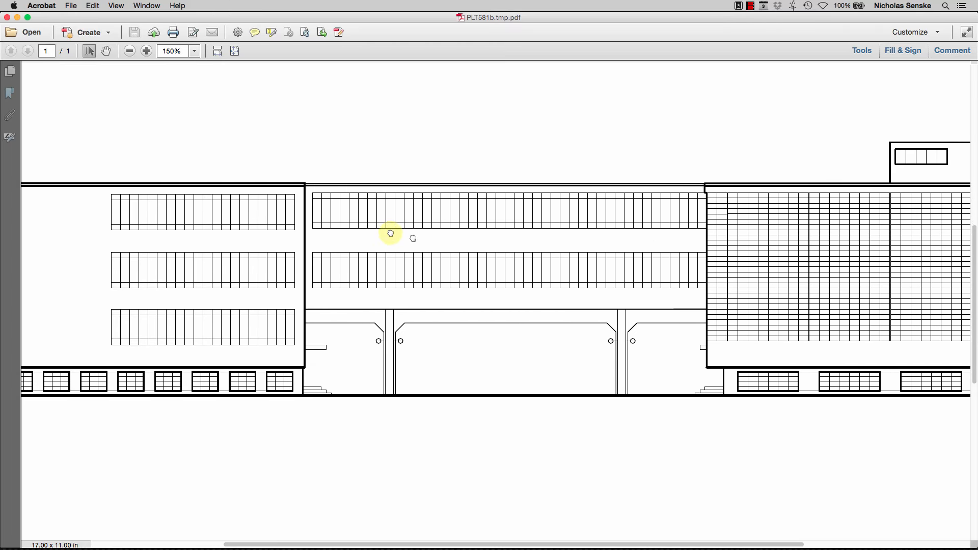
scroll(404, 211, "down", 2)
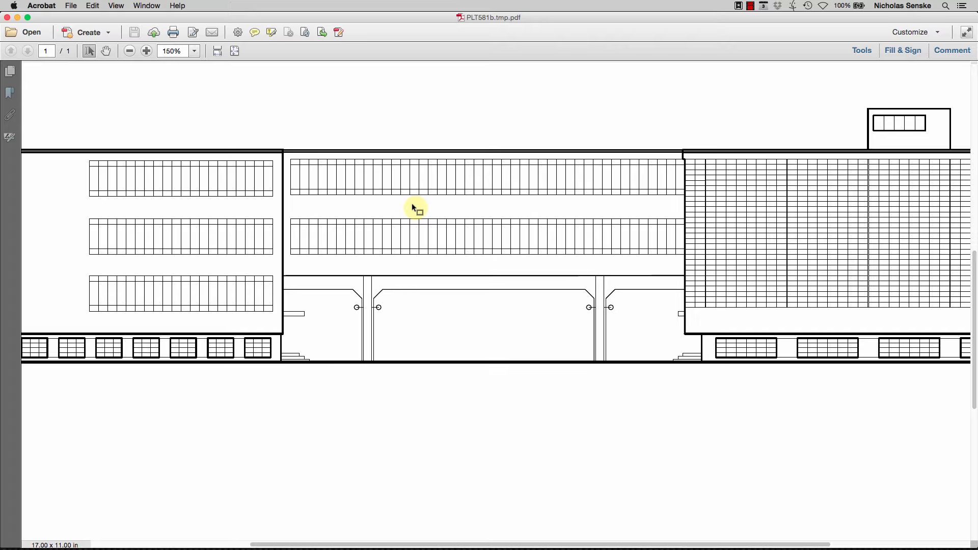
Compare the wing outlines with the recessed bridge and basement windows at several zoom levels to judge the depth
left_click(131, 51)
scroll(395, 224, "left", 8)
scroll(396, 225, "down", 1)
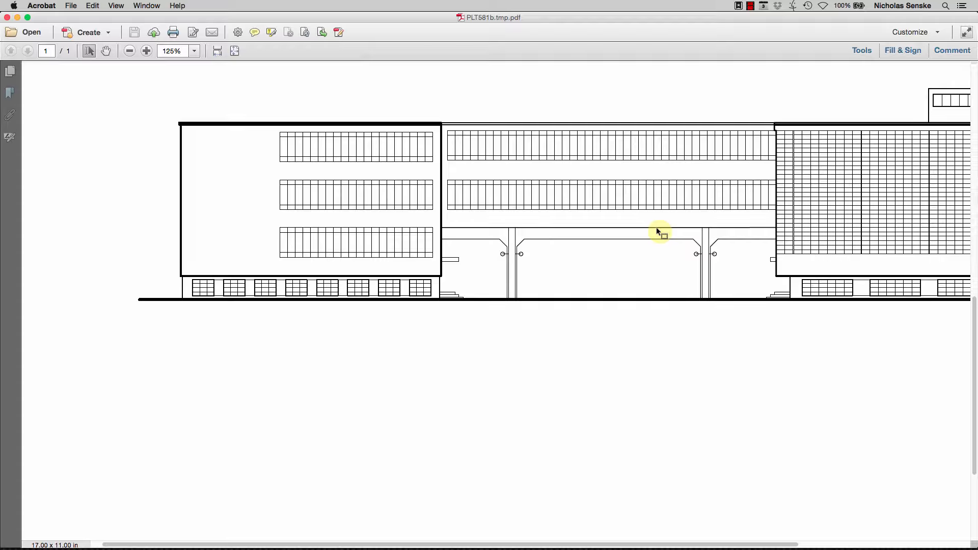
left_click_drag(675, 230, 430, 222)
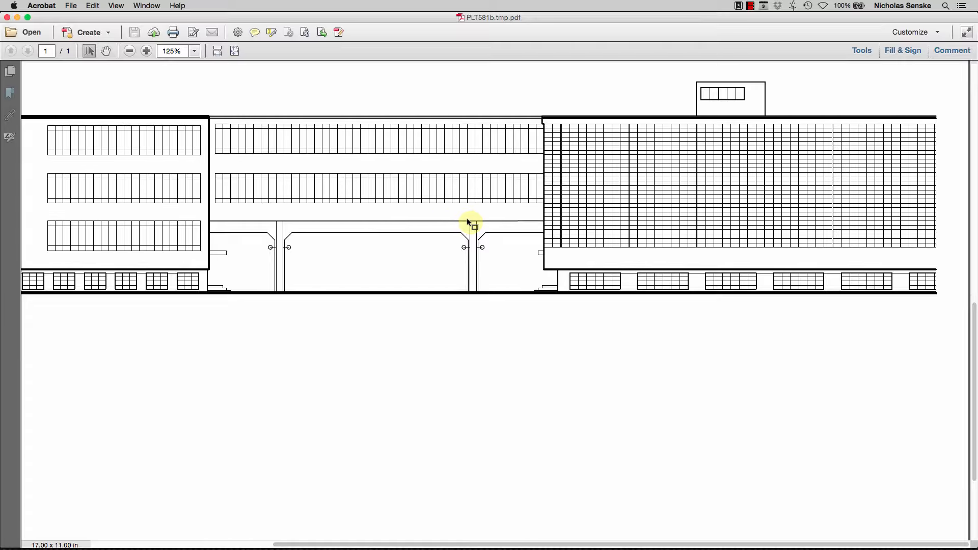
mouse_move(404, 194)
left_mouse_down()
mouse_move(468, 245)
mouse_move(487, 273)
mouse_move(461, 247)
left_mouse_up()
left_click(130, 51)
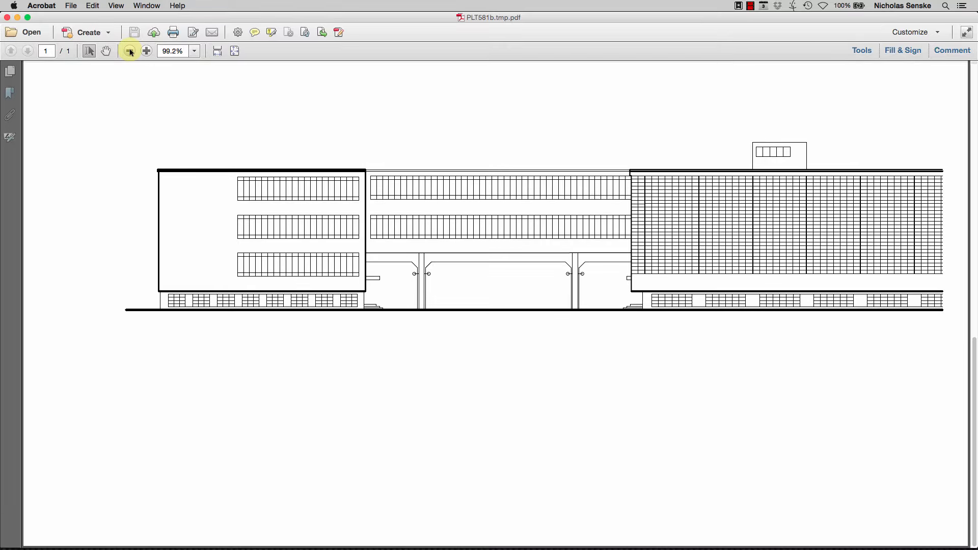
left_click(221, 53)
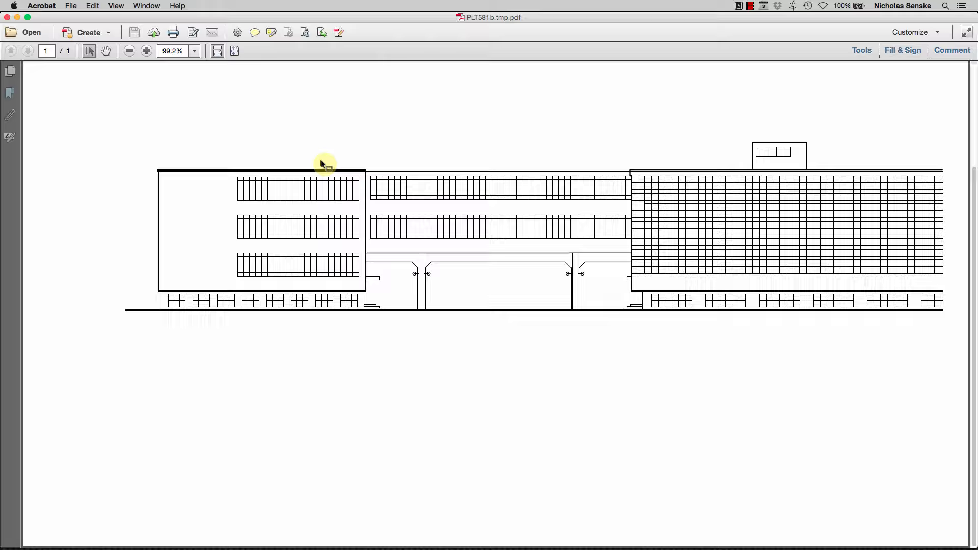
left_click(147, 53)
left_click(147, 54)
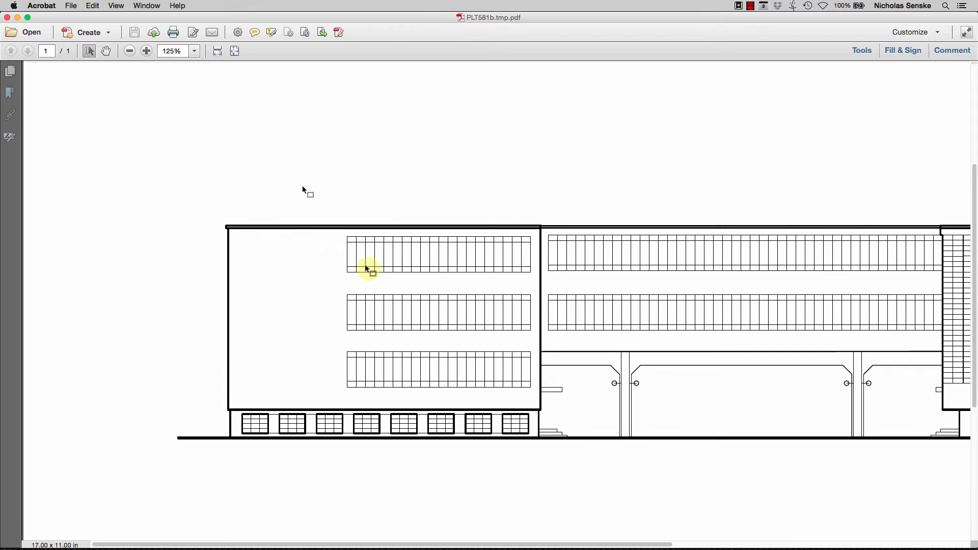
scroll(591, 224, "right", 10)
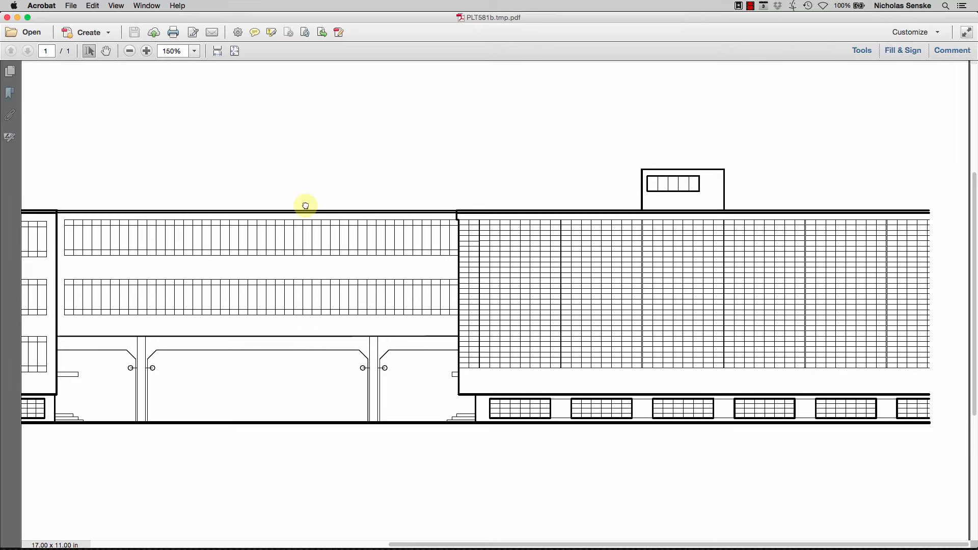
left_click(130, 51)
left_click(130, 51)
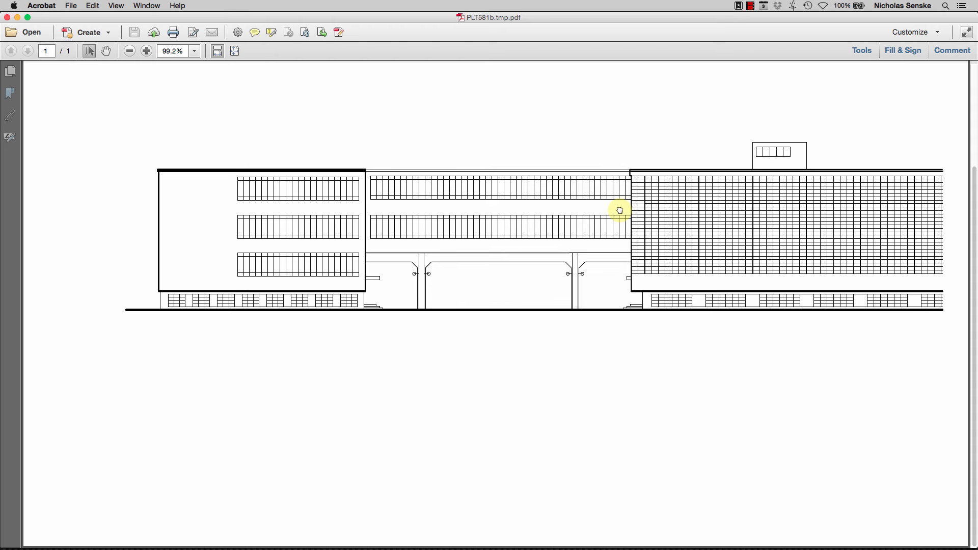
left_click(147, 51)
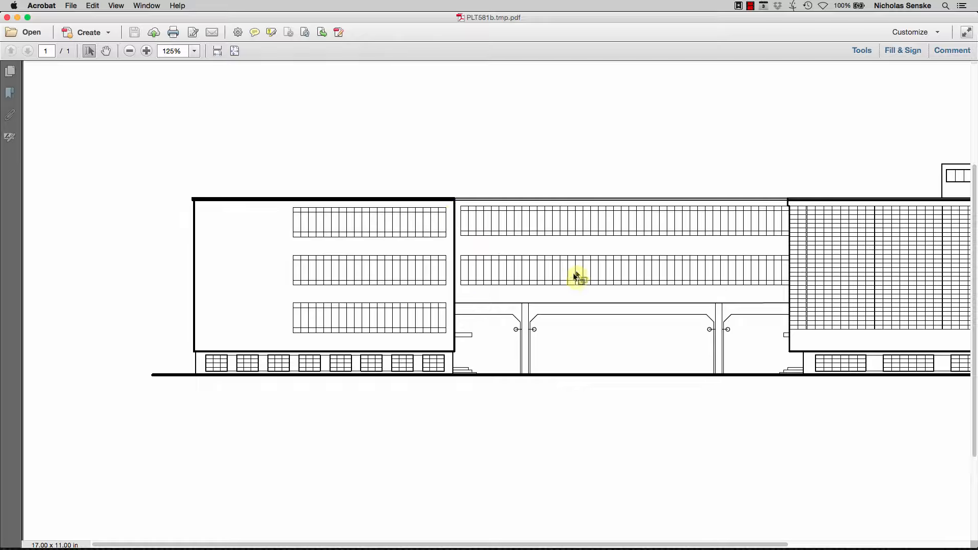
left_click(130, 50)
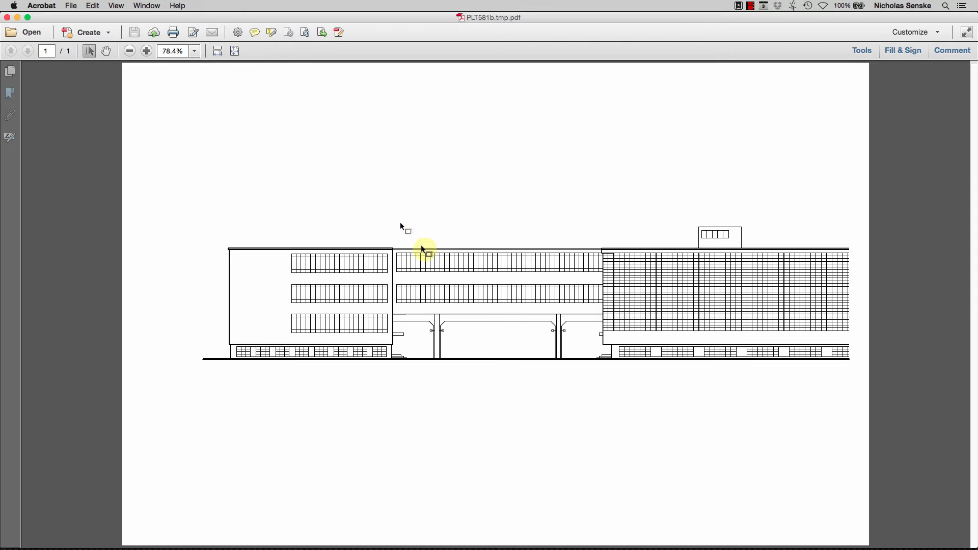
Switch back to AutoCAD and return from the 11x17 layout to model space
mouse_move(443, 548)
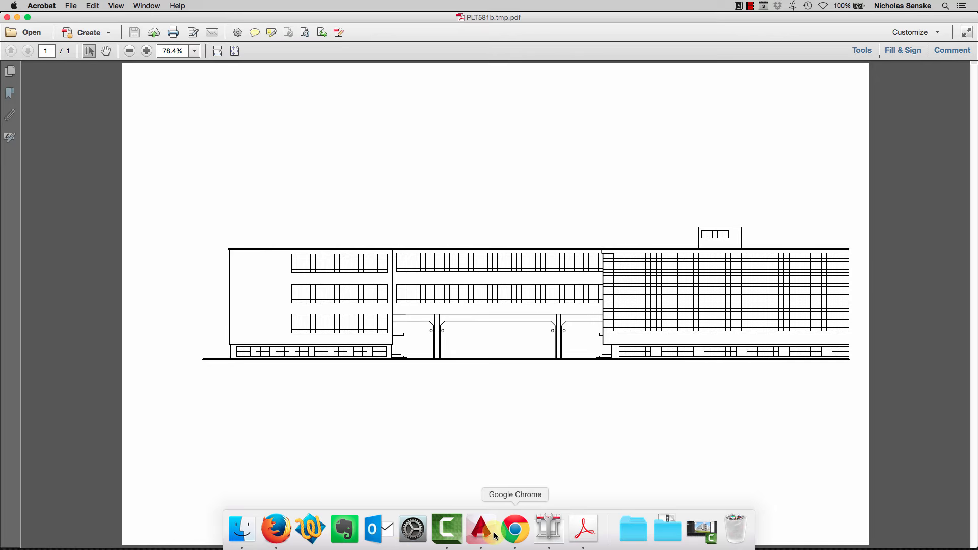
left_click(481, 529)
left_click(570, 343)
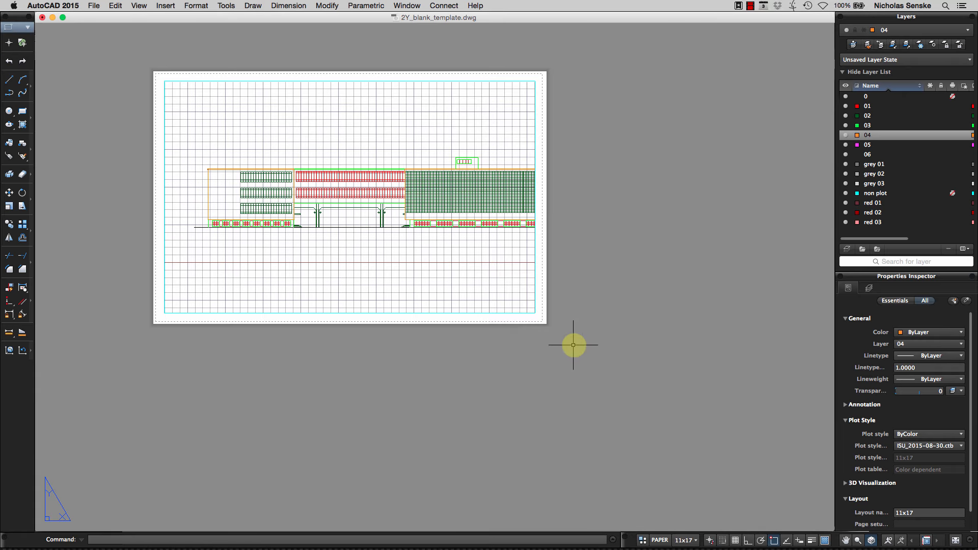
left_click(644, 540)
left_click(428, 159)
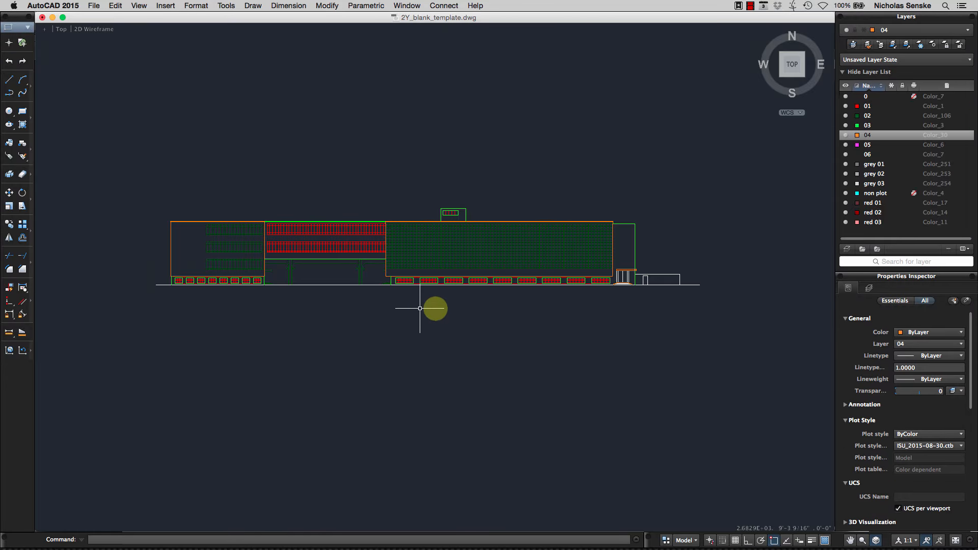
Lock layer 0 and make layer 01 current for tracing the low building beyond the entrance
middle_click_drag(436, 312, 494, 341)
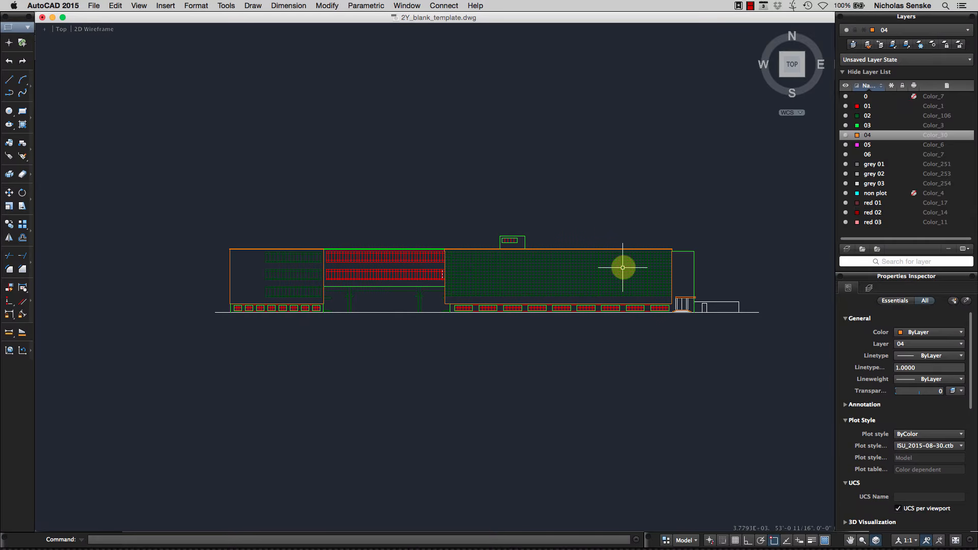
middle_click_drag(725, 266, 568, 263)
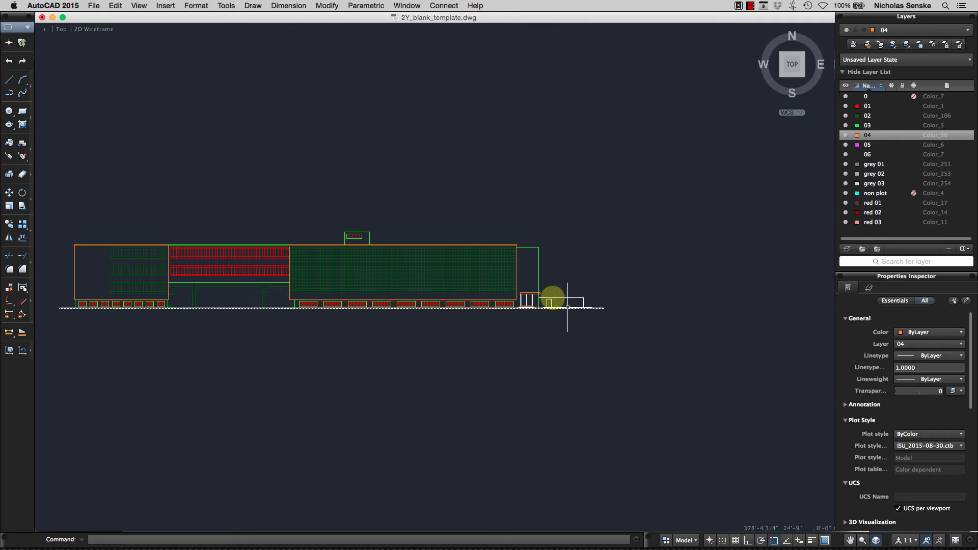
scroll(604, 318, "up", 4)
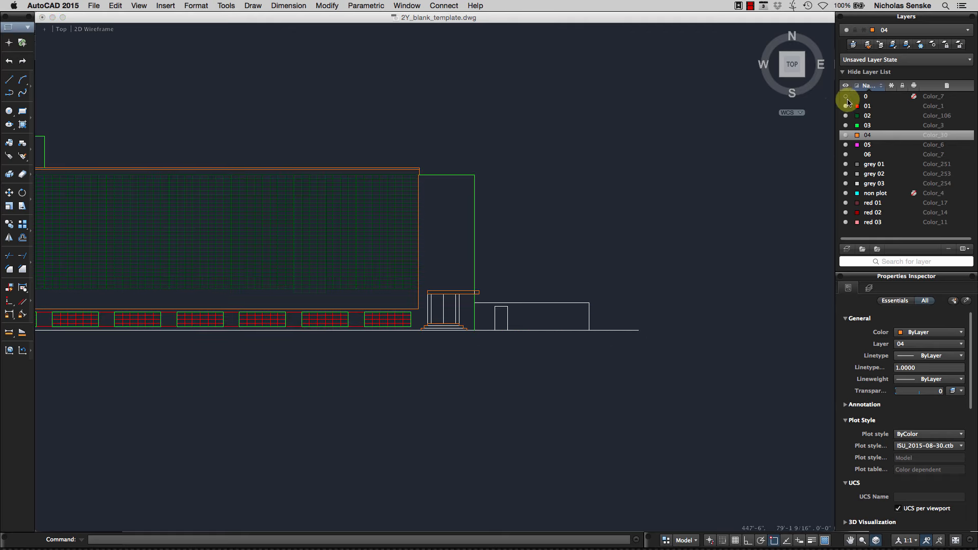
left_click(902, 96)
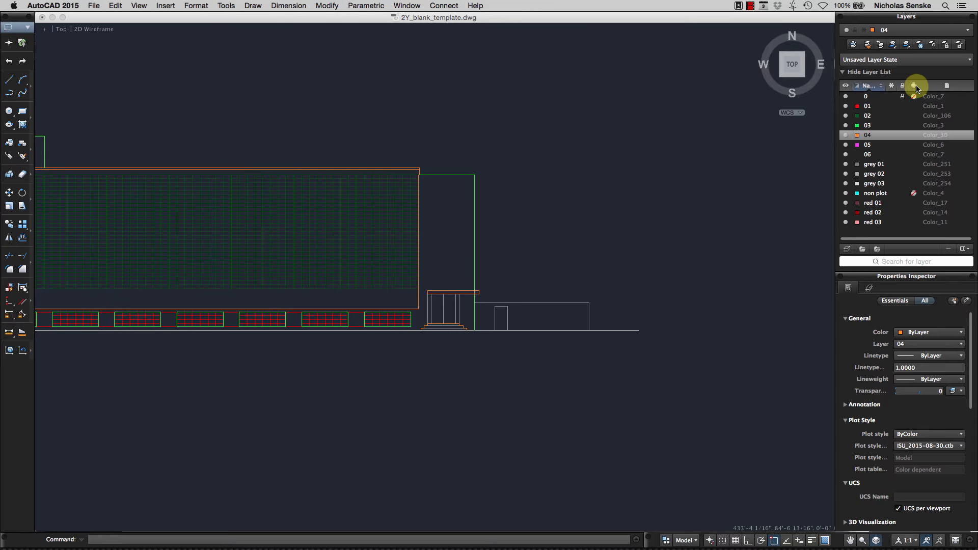
double_click(872, 107)
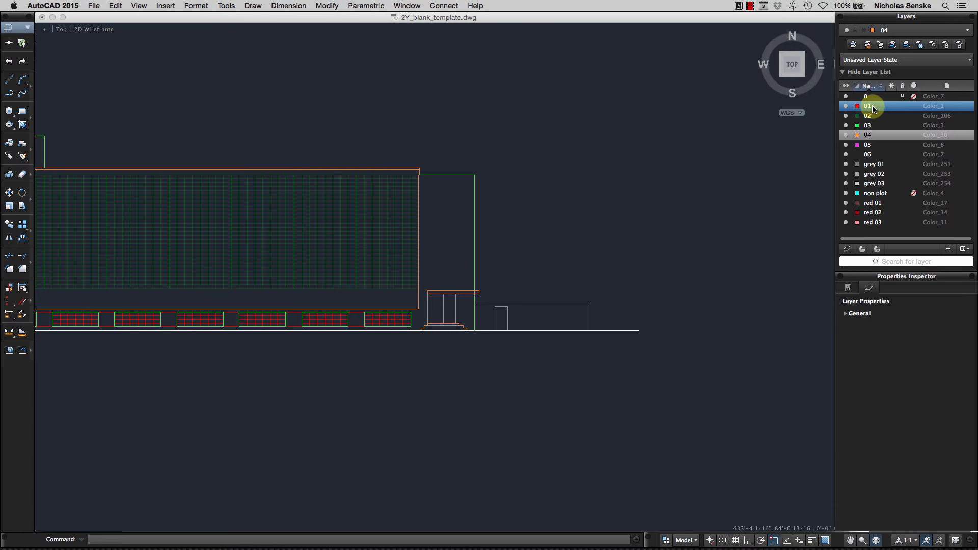
Trace the roof edge and outer end wall of the low building with lines on layer 01, down to the ground
left_click(15, 94)
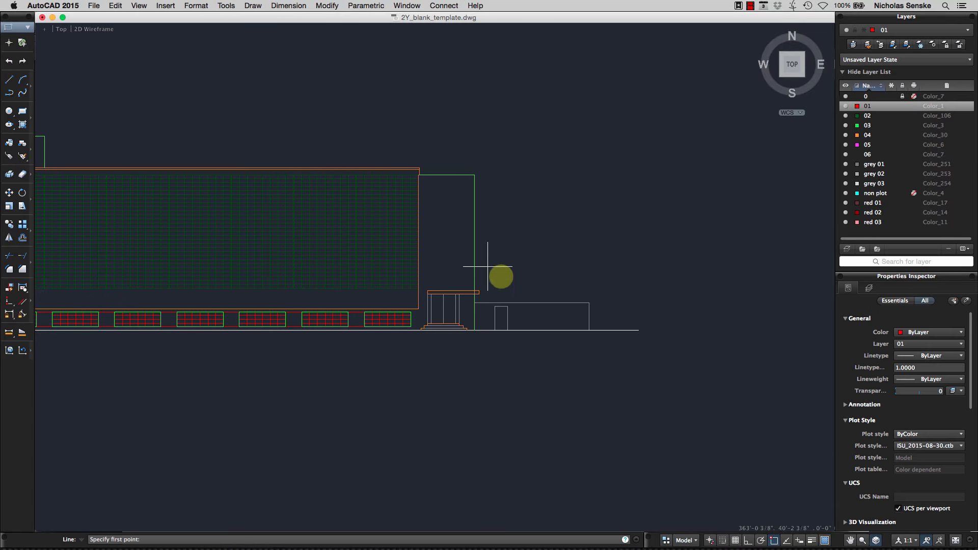
left_click(474, 303)
left_click(589, 303)
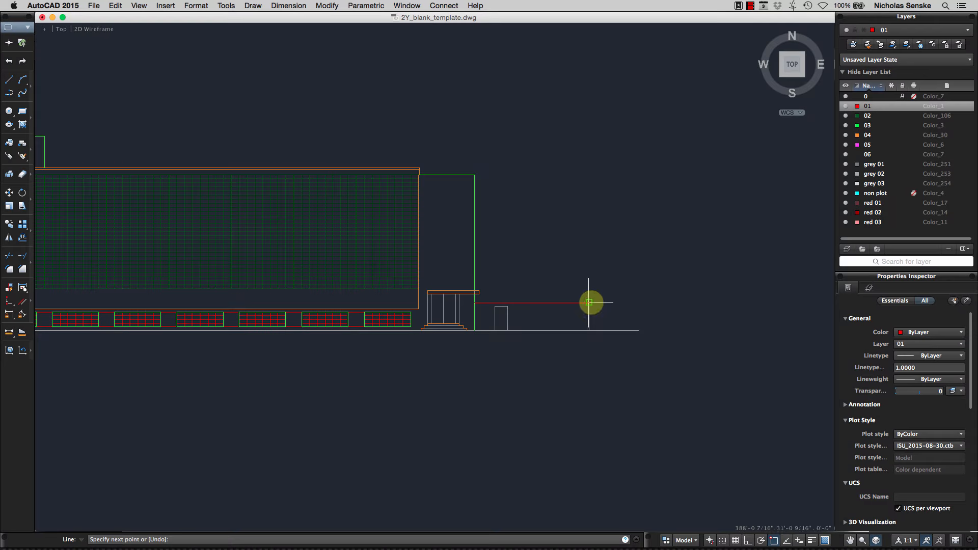
left_click(589, 329)
right_click(593, 330)
left_click(611, 337)
Trace the door outline on the low building with lines on layer 01, up from the ground, across and back down
right_click(525, 322)
left_click(543, 325)
scroll(502, 326, "up", 2)
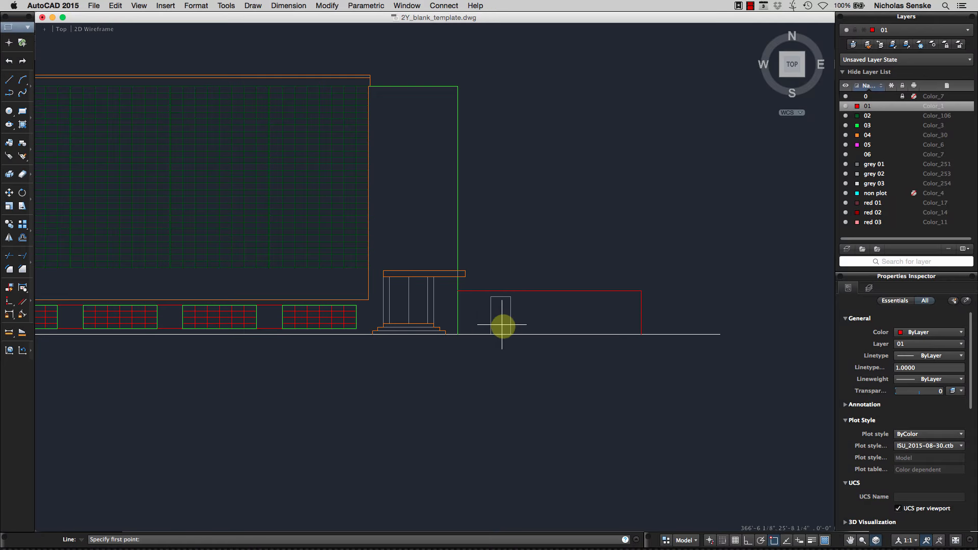
left_click(510, 334)
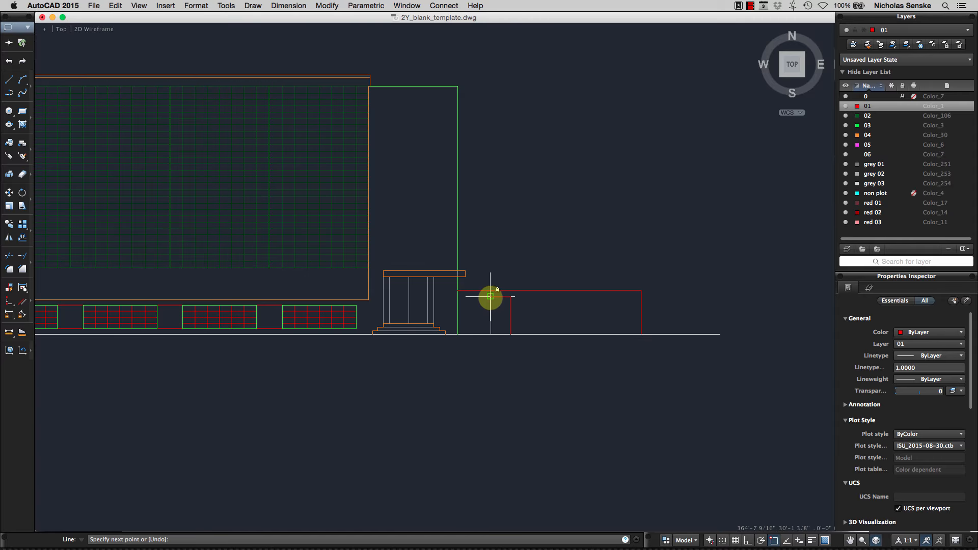
left_click(490, 297)
right_click(491, 333)
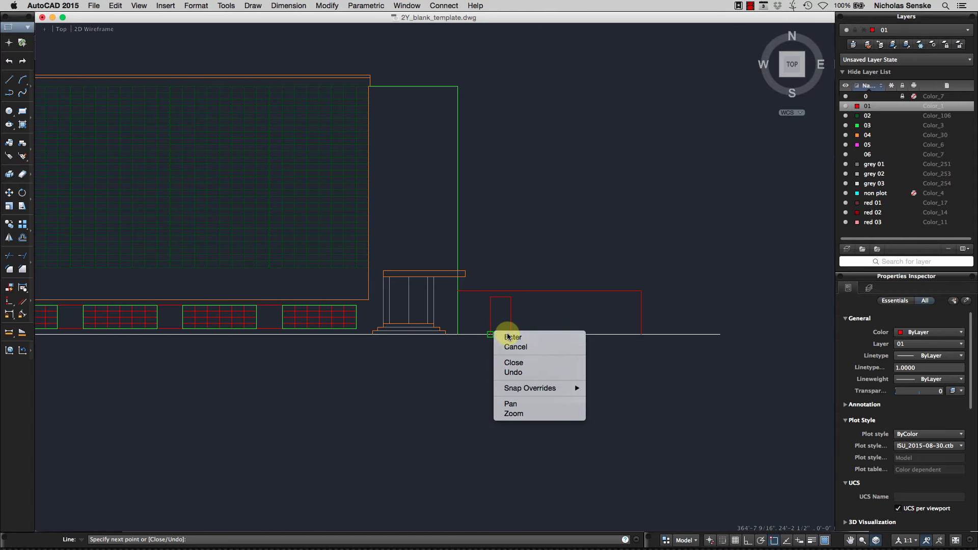
left_click(508, 337)
Move the lines of both window bands on the bridge to layer grey 01
scroll(419, 343, "down", 4)
middle_click_drag(421, 344, 520, 350)
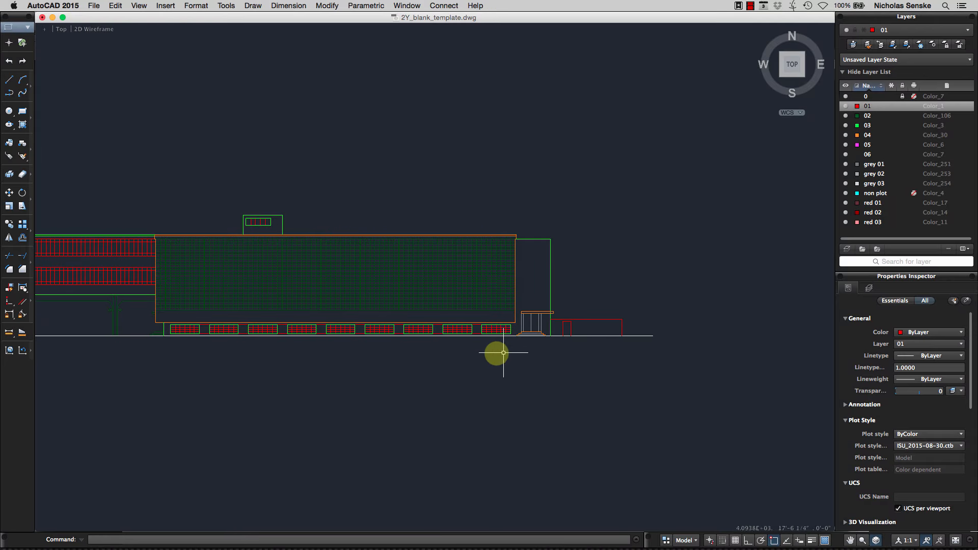
middle_click_drag(408, 353, 578, 343)
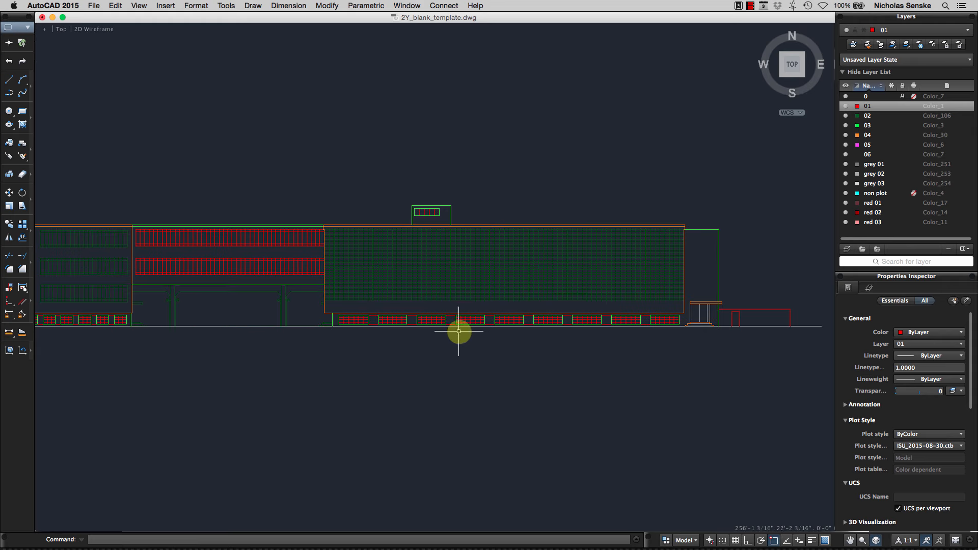
middle_click_drag(458, 331, 575, 335)
scroll(439, 285, "up", 4)
left_click(434, 283)
scroll(352, 218, "down", 2)
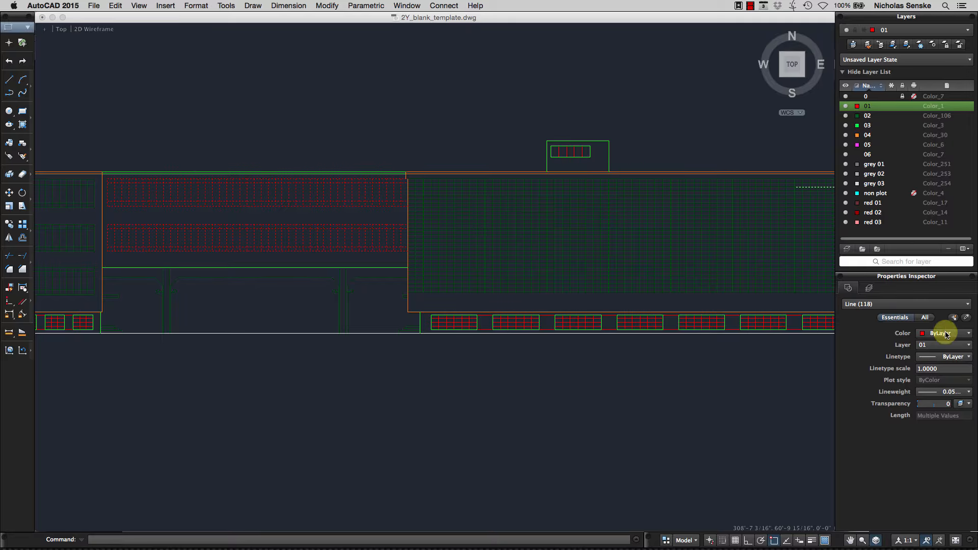
left_click(942, 346)
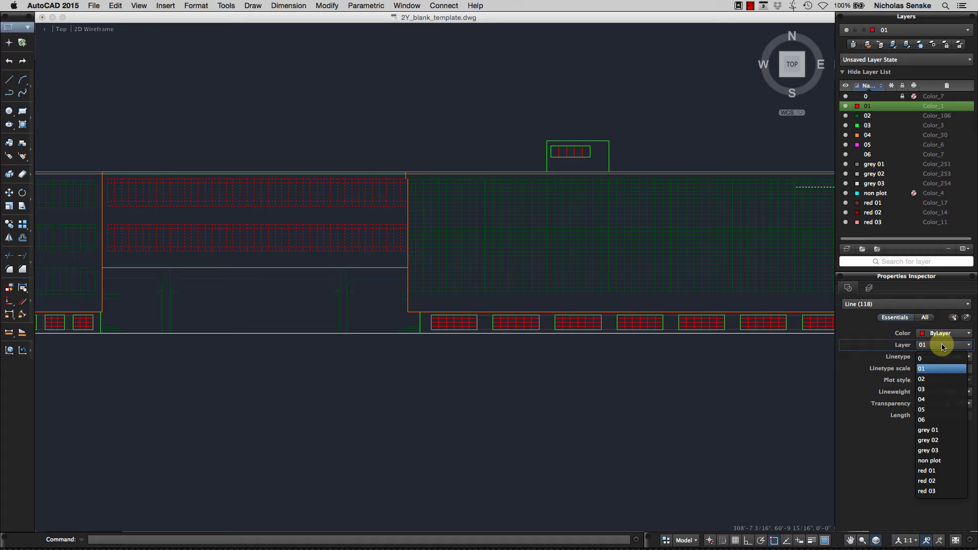
left_click(945, 431)
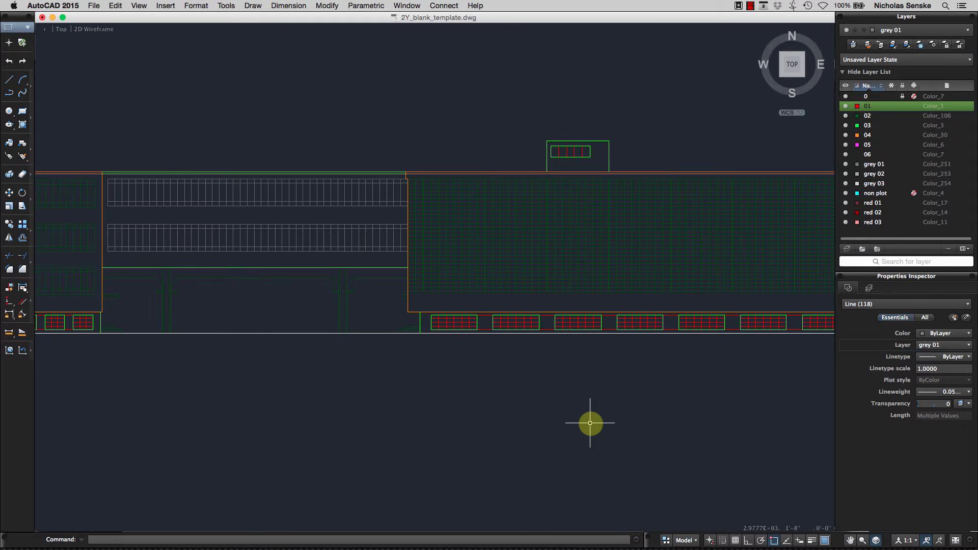
key("Escape")
Inspect the elevation from bridge to entrance and the basement windows, briefly hiding layer 03 to see which outlines belong to it
scroll(585, 346, "up", 3)
scroll(585, 347, "right", 3)
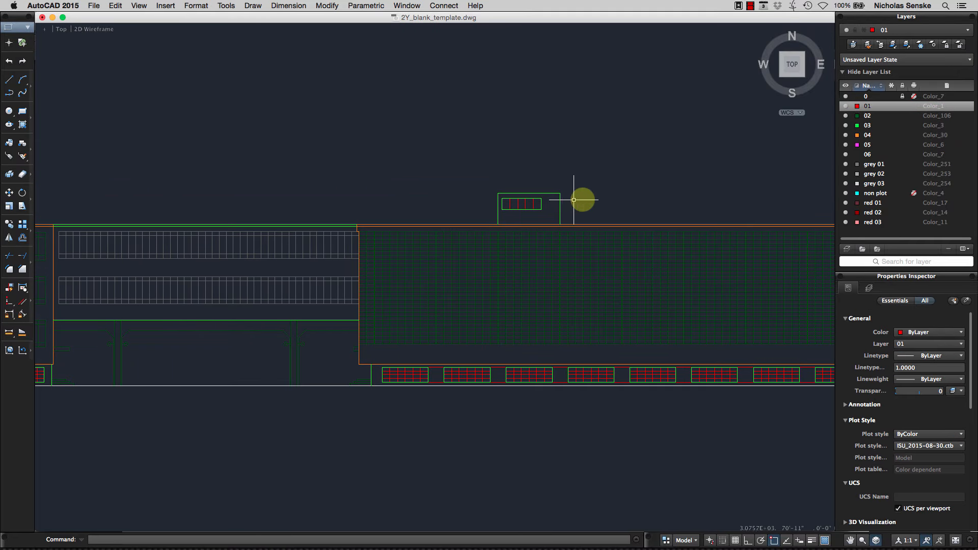
scroll(543, 201, "right", 3)
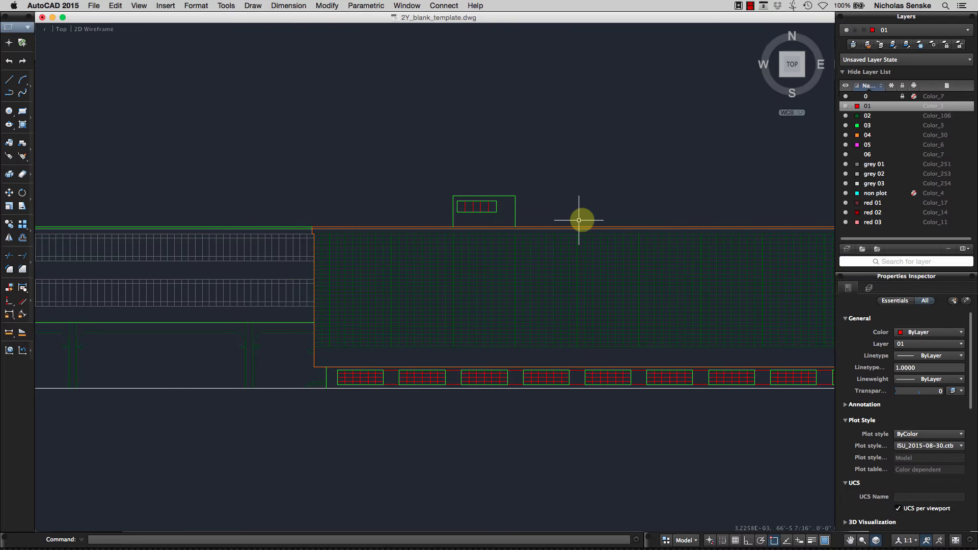
scroll(561, 218, "right", 6)
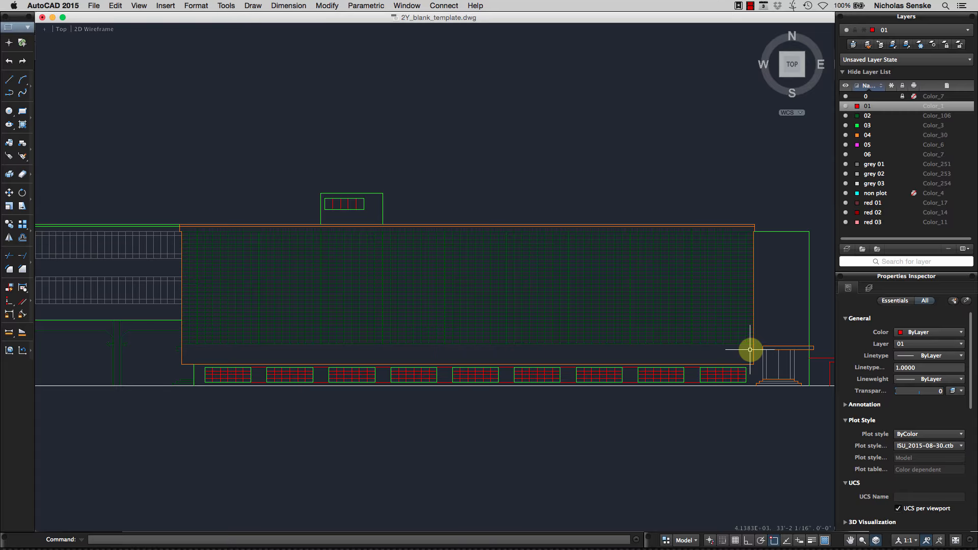
middle_click_drag(455, 344, 681, 329)
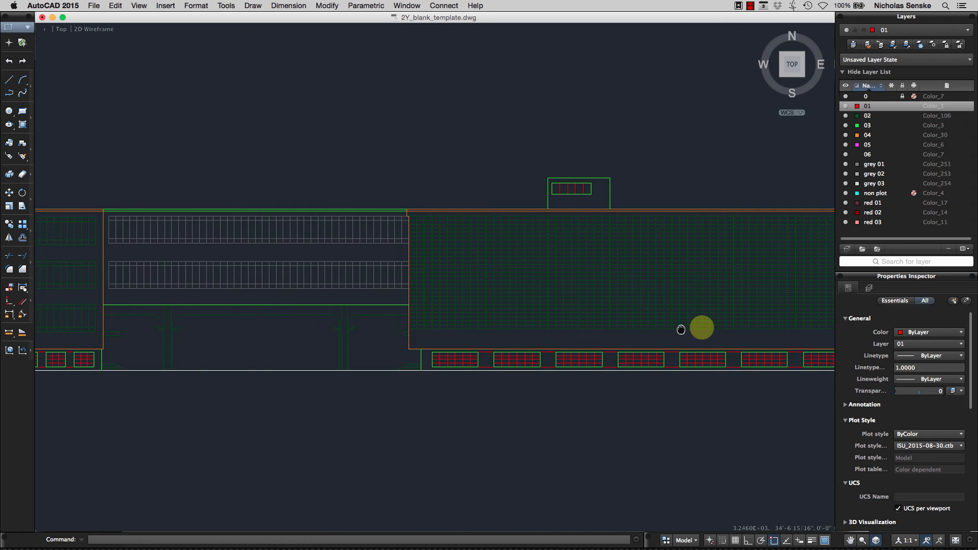
middle_click_drag(173, 337, 508, 328)
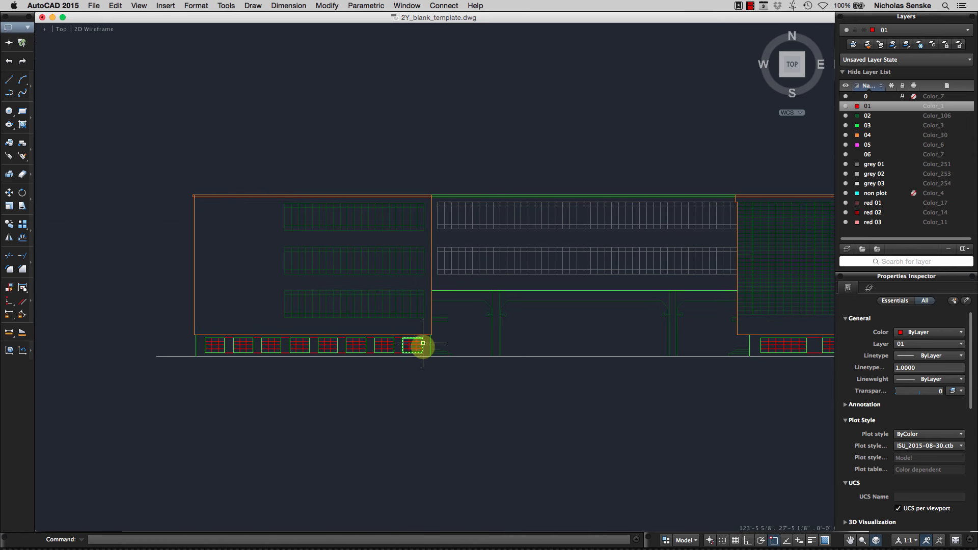
scroll(418, 341, "up", 4)
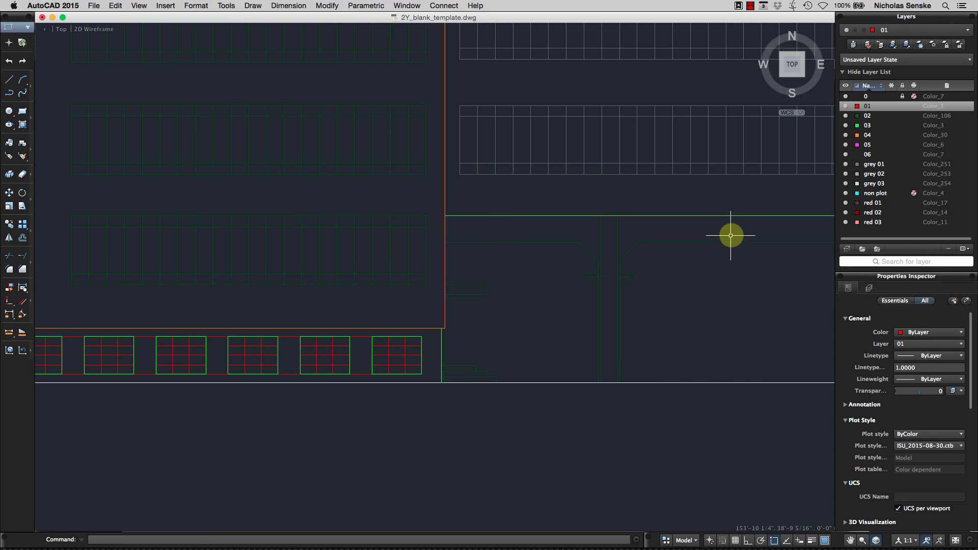
left_click(846, 108)
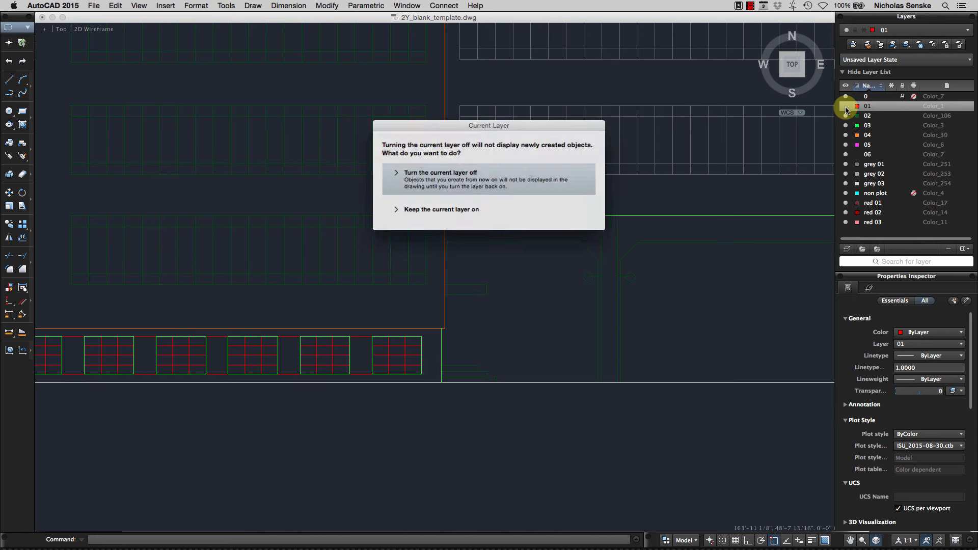
left_click(437, 212)
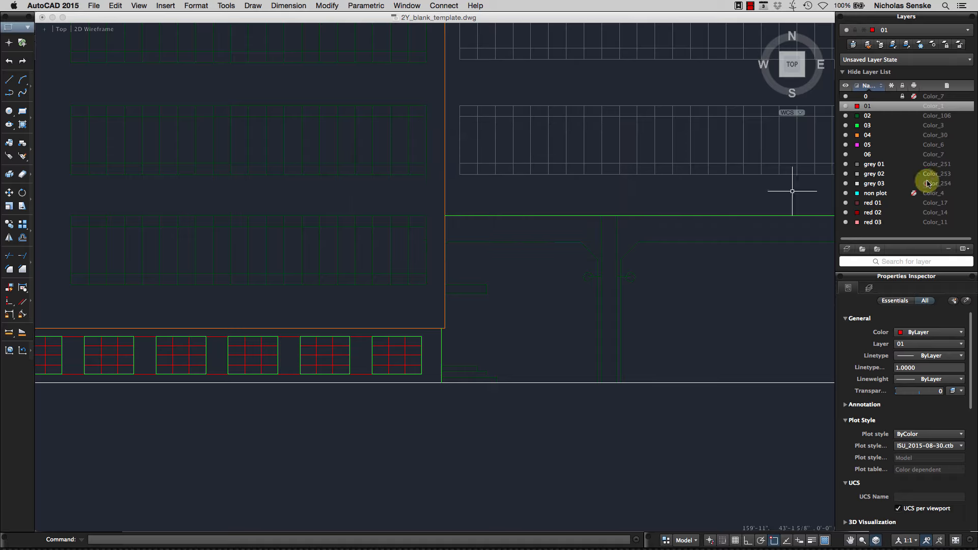
left_click(846, 126)
scroll(502, 349, "down", 6)
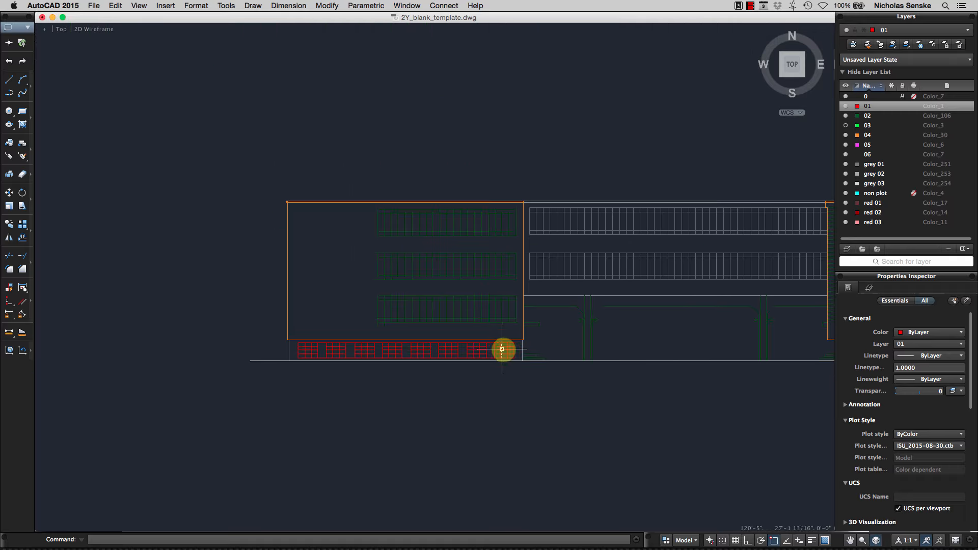
middle_click_drag(523, 353, 356, 352)
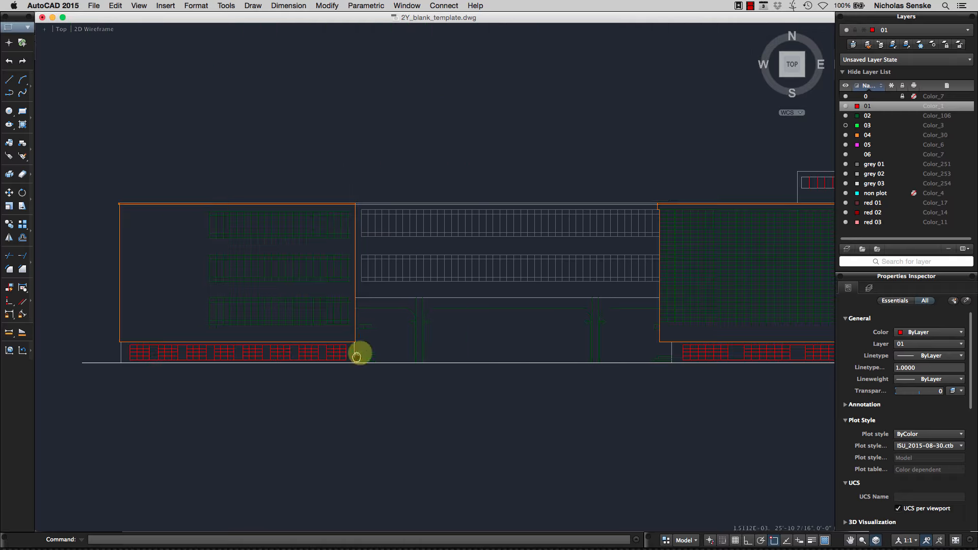
left_click(844, 127)
Switch from model space to the 11x17 layout
scroll(609, 275, "down", 3)
middle_click_drag(609, 275, 479, 270)
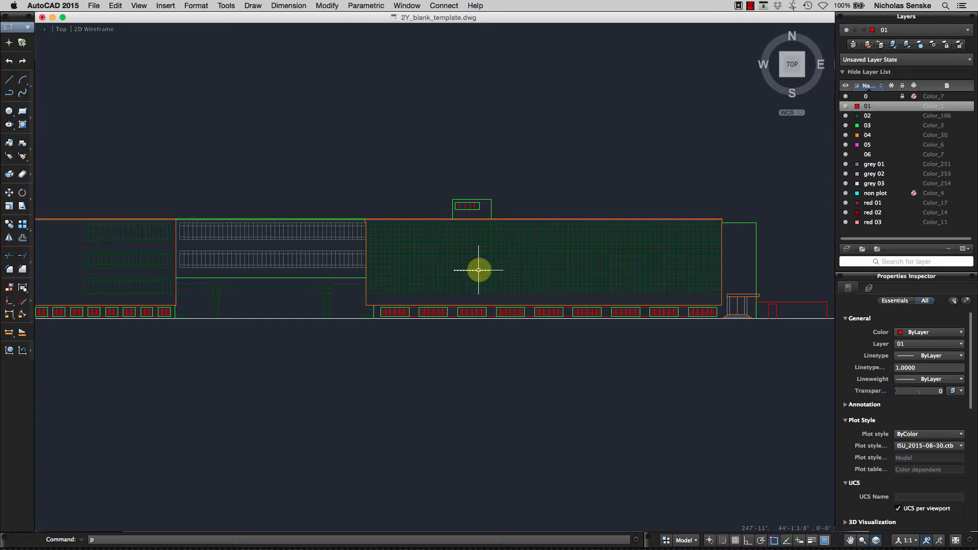
type("lo")
key("Escape")
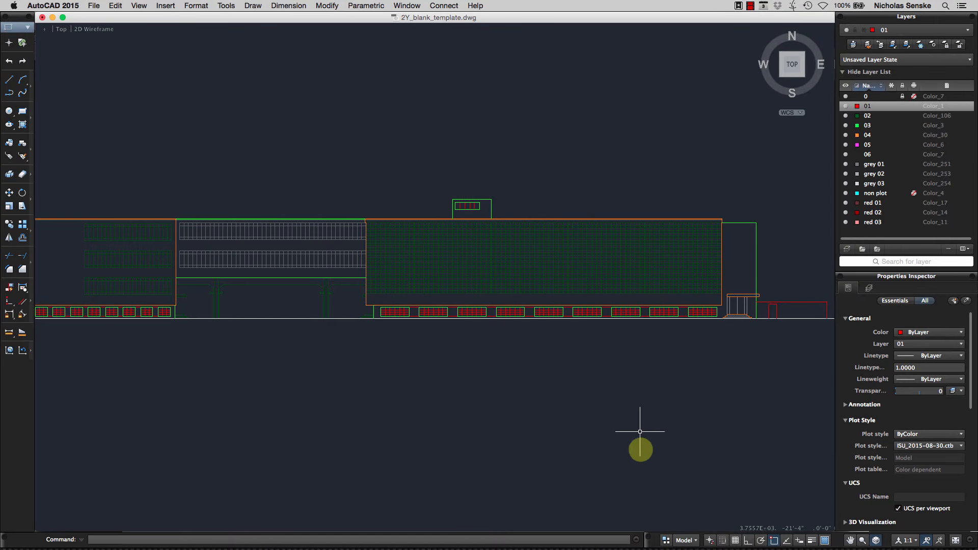
left_click(668, 540)
left_click(489, 148)
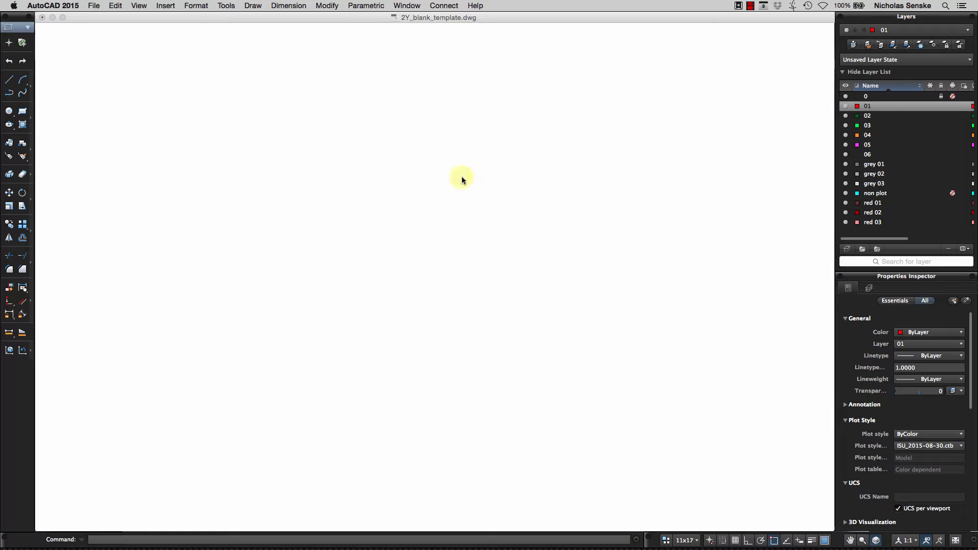
Start the Plot command for the layout, dismiss the plotter warning, and set the paper size in the page setup to 11x17
key("Return")
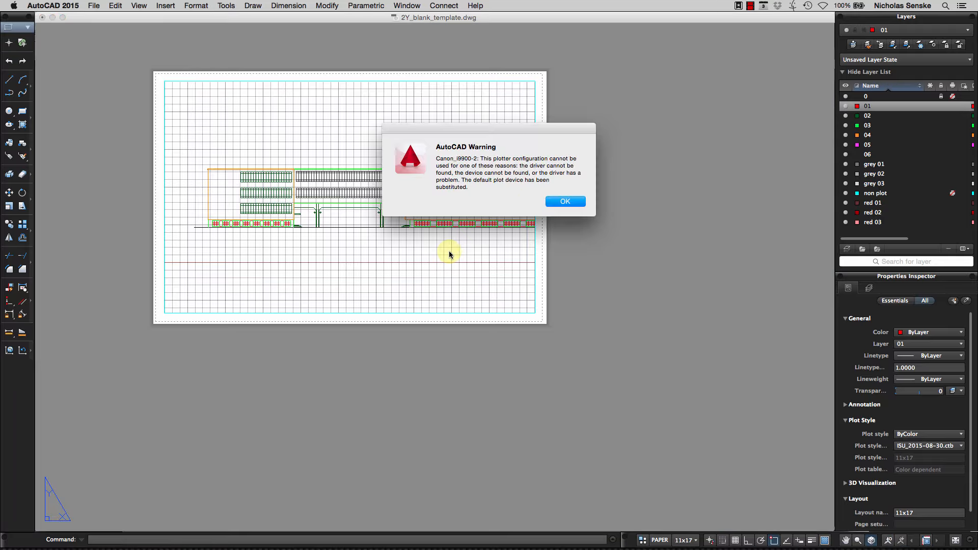
left_click(554, 203)
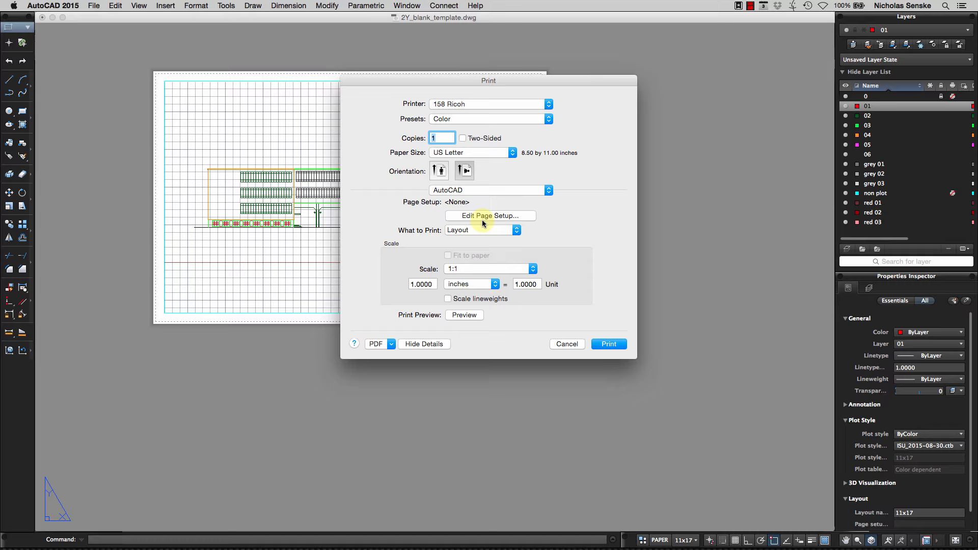
left_click(484, 216)
left_click(405, 185)
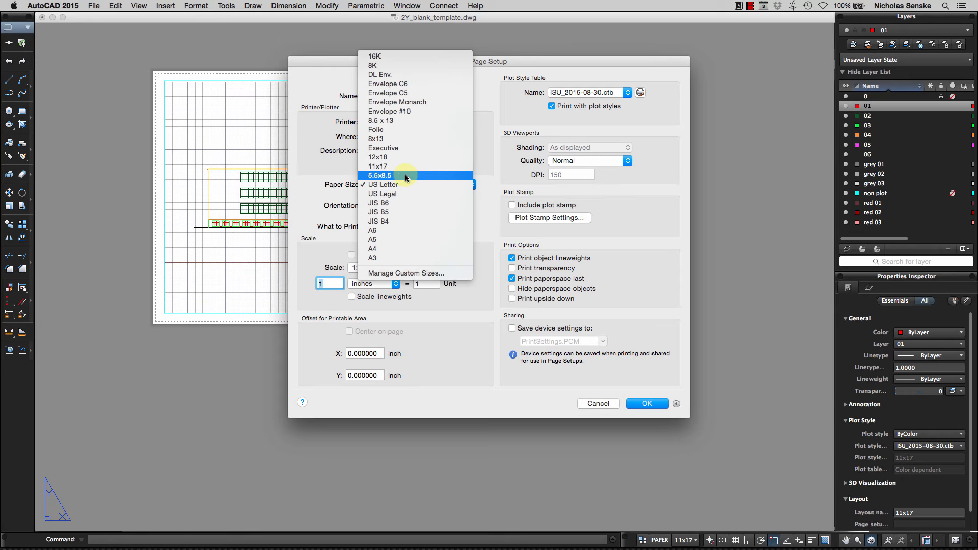
left_click(383, 166)
left_click(646, 403)
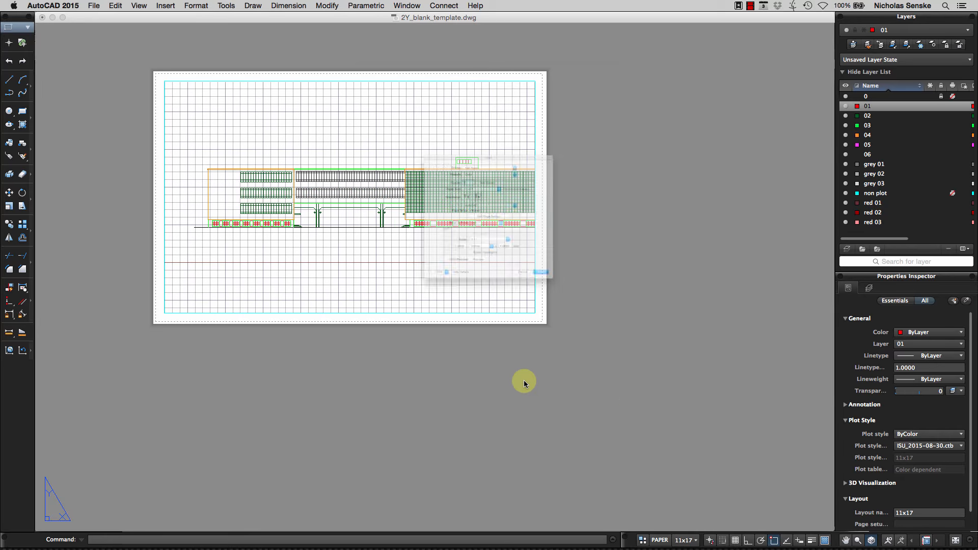
Save the layout print as a PDF named Untitled in the Dropbox folder
left_click(390, 344)
left_click(392, 365)
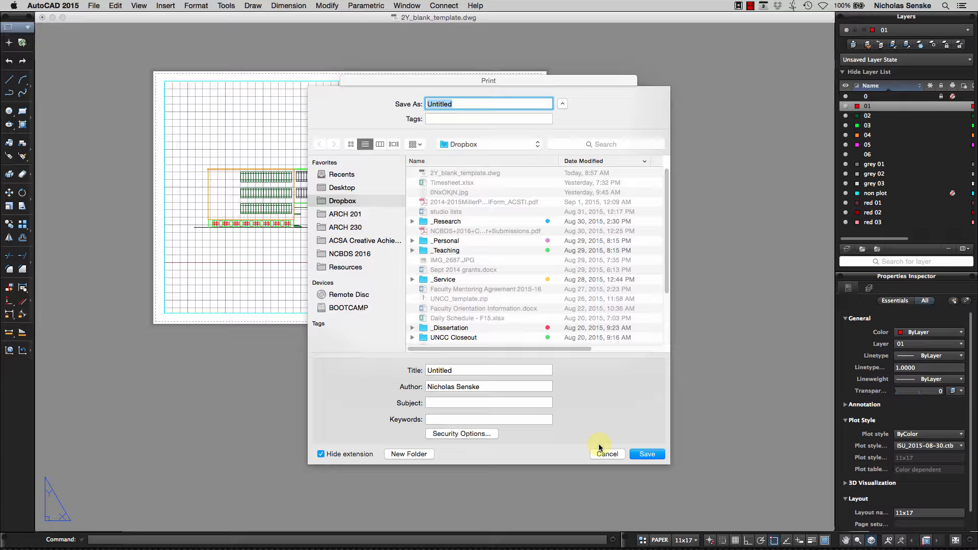
left_click(650, 456)
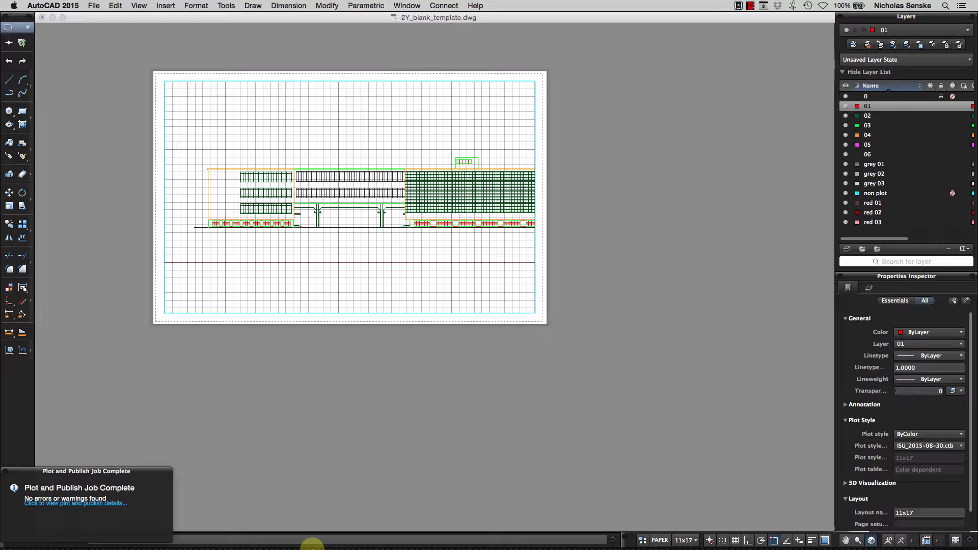
Switch to Finder, sort the Dropbox folder by date modified, and open Untitled.pdf in Acrobat
left_click(243, 529)
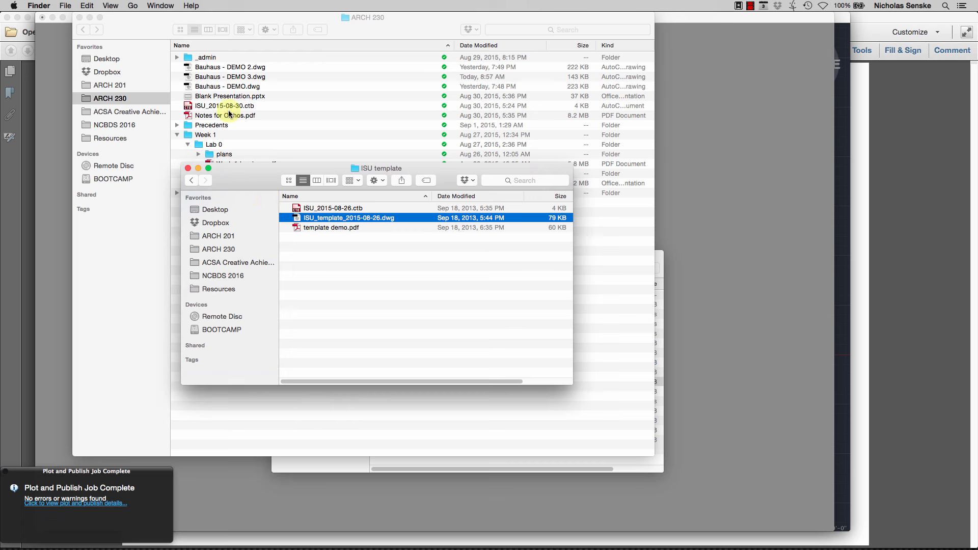
left_click(98, 73)
left_click(99, 72)
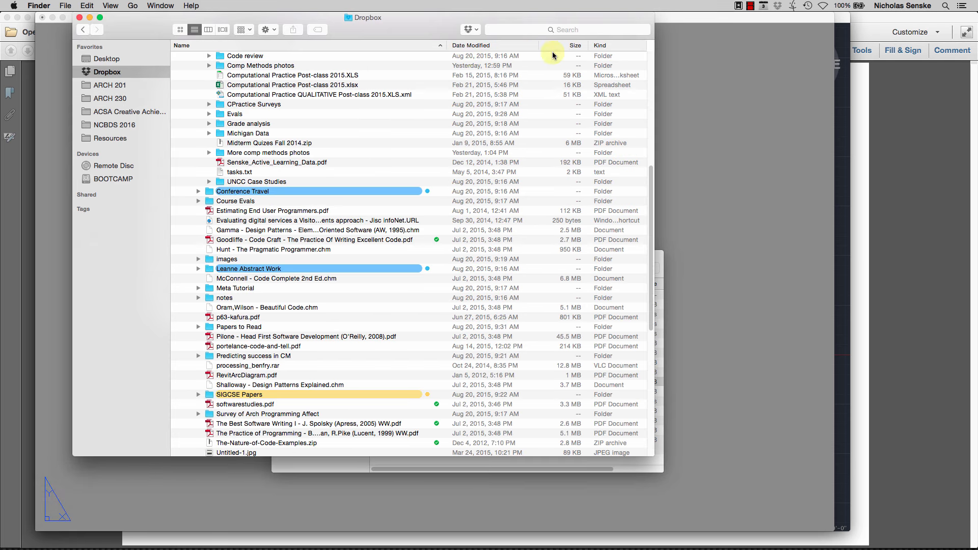
left_click(503, 45)
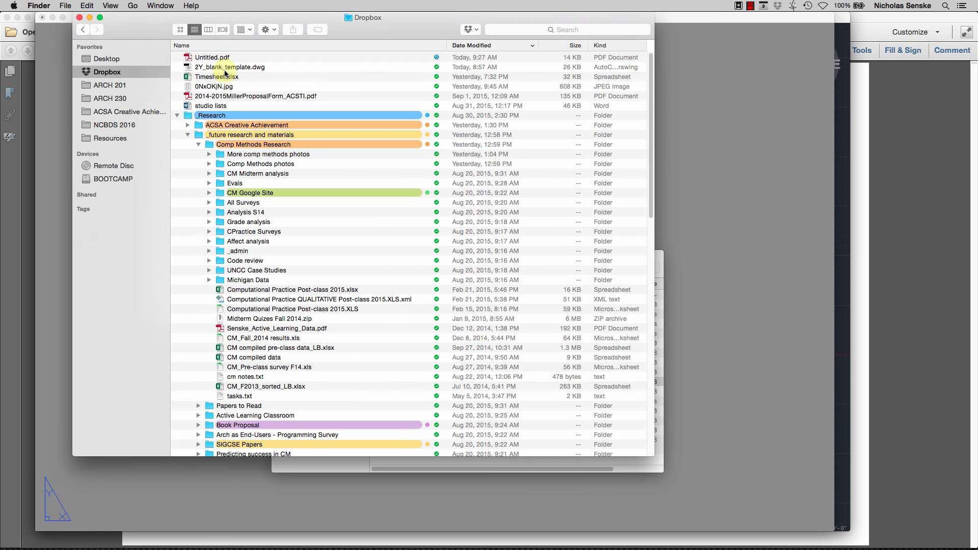
double_click(209, 55)
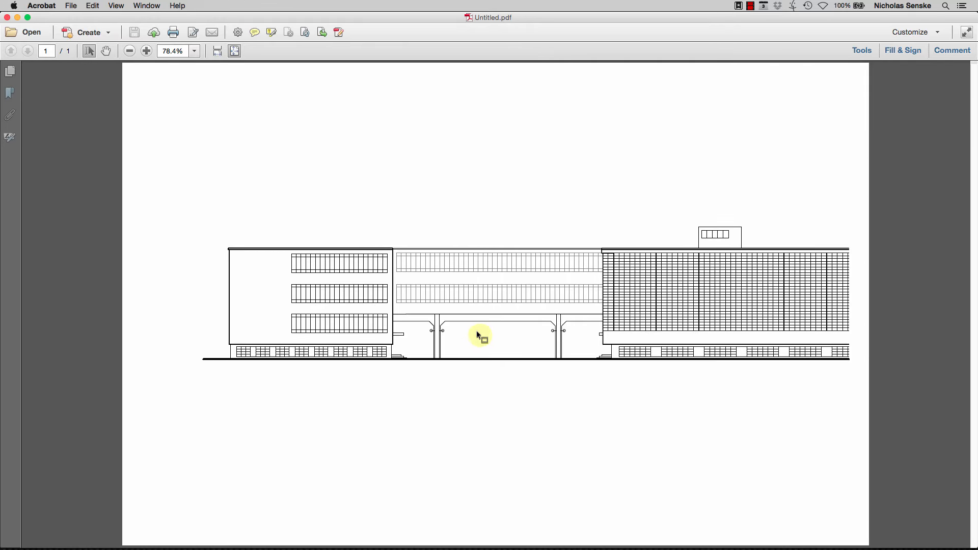
Enlarge the PDF to 125% and compare the grey bridge windows with the wing outlines and window lines
left_click(146, 51)
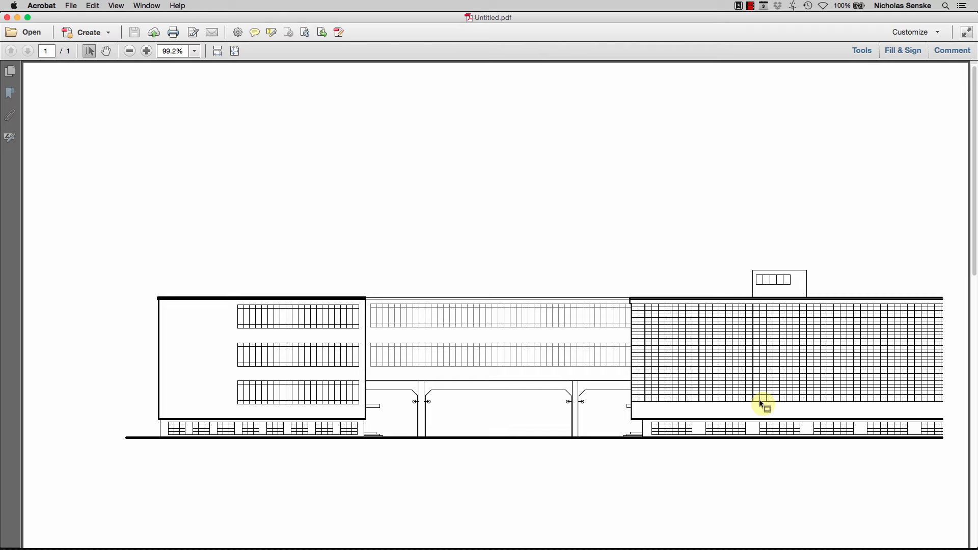
scroll(618, 376, "down", 3)
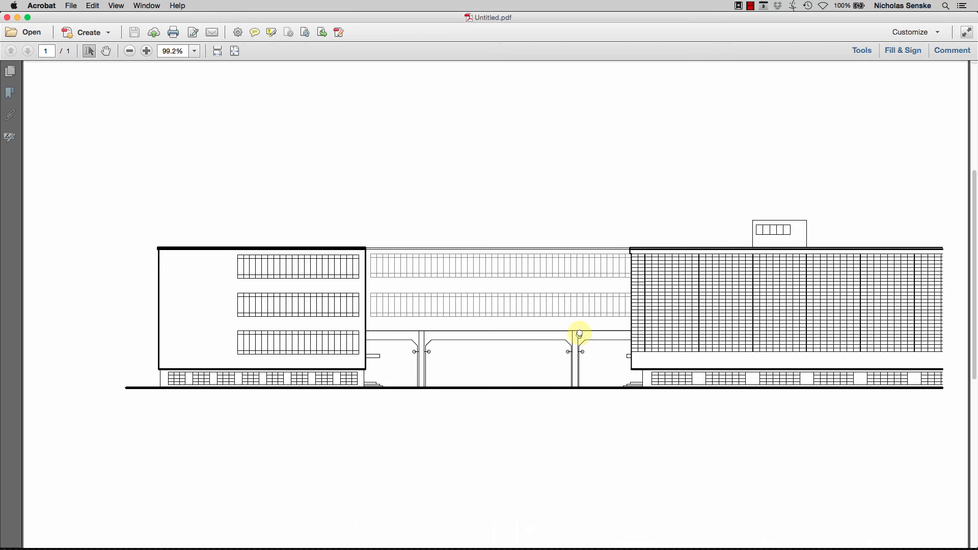
left_click(148, 52)
left_click_drag(778, 274, 723, 167)
mouse_move(746, 201)
left_mouse_down()
mouse_move(631, 190)
mouse_move(665, 214)
left_mouse_up()
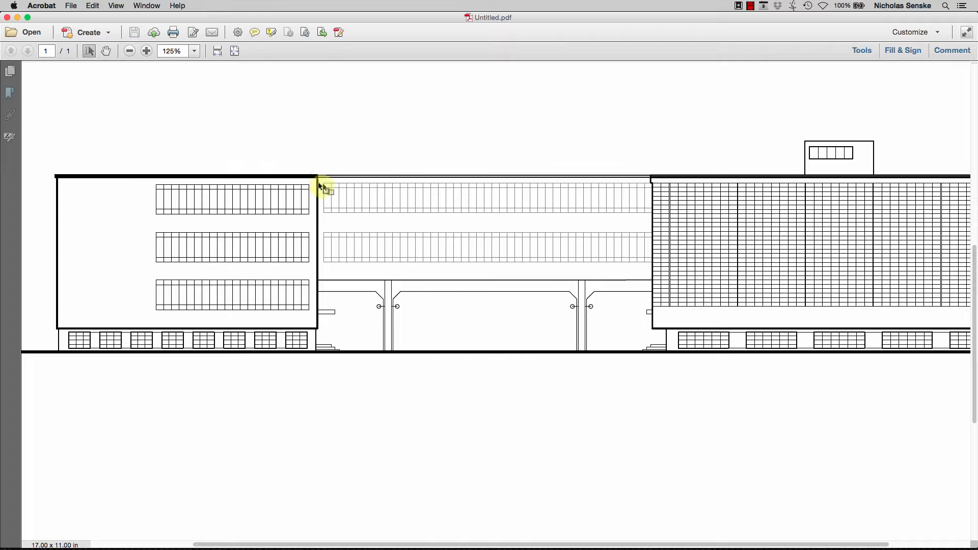
Switch to AutoCAD and return from the 11x17 layout to model space
mouse_move(468, 548)
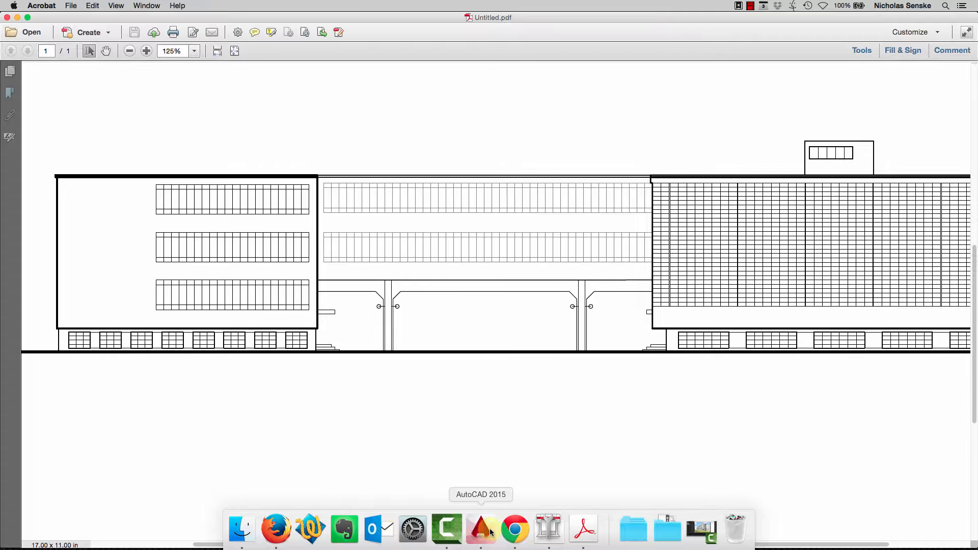
left_click(481, 528)
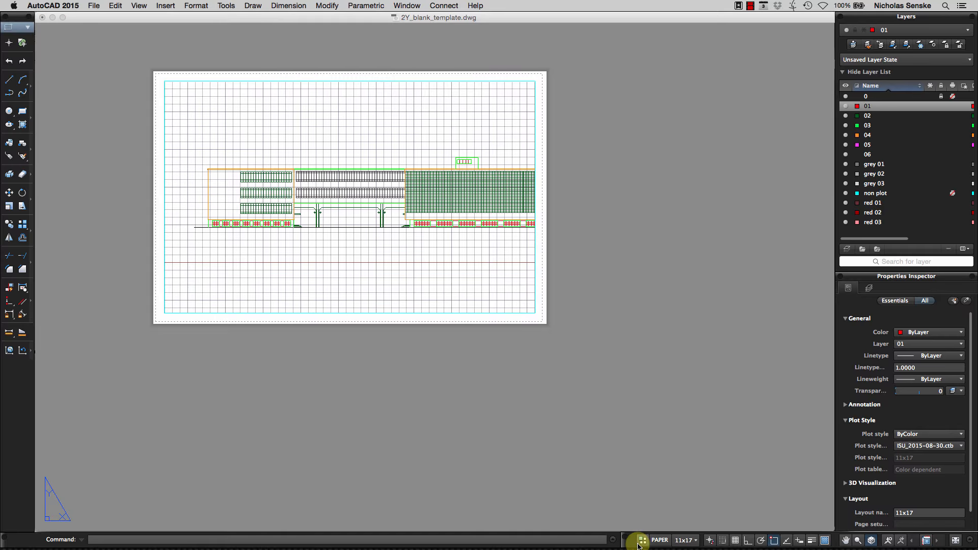
left_click(642, 540)
left_click(410, 150)
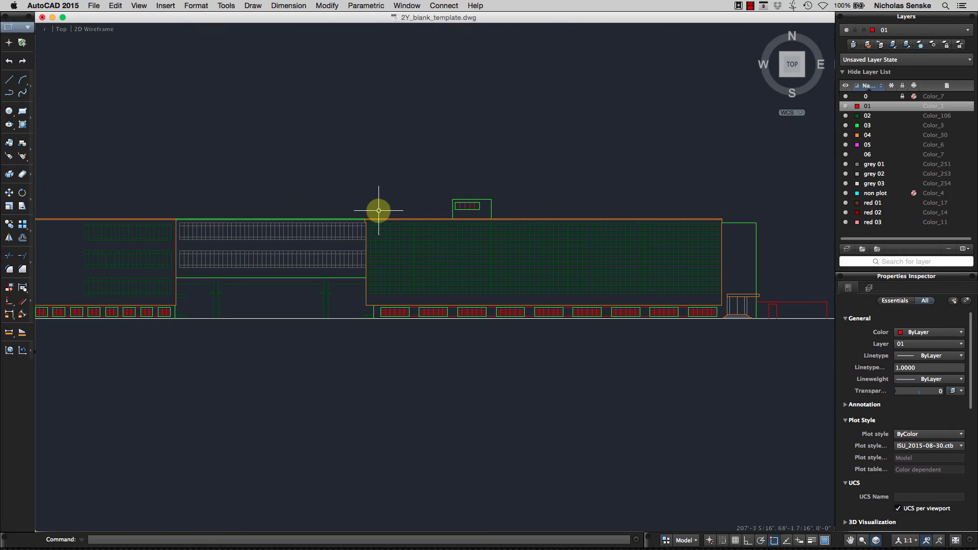
Move the lower of the two parallel roof lines on the west wing to layer 03
scroll(379, 210, "up", 5)
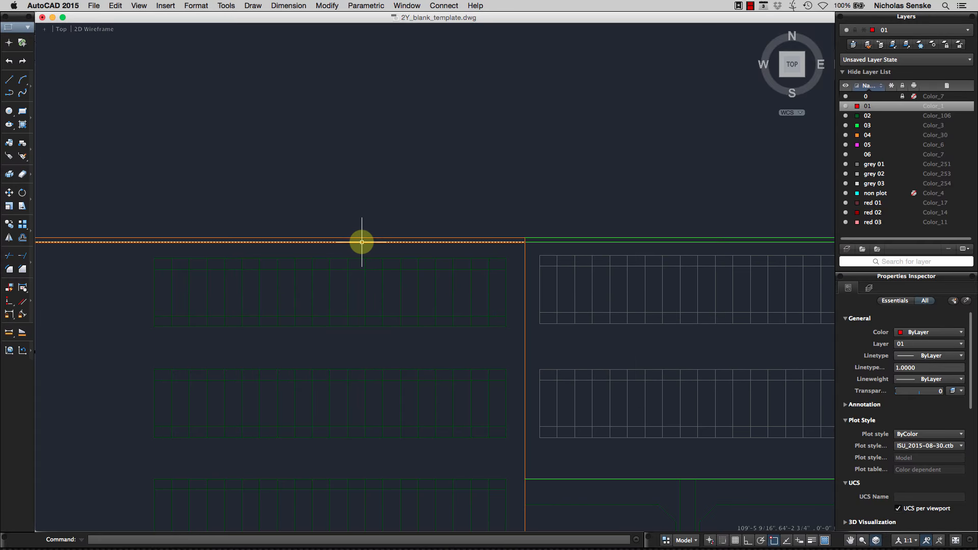
left_click(361, 242)
middle_click_drag(380, 192, 598, 179)
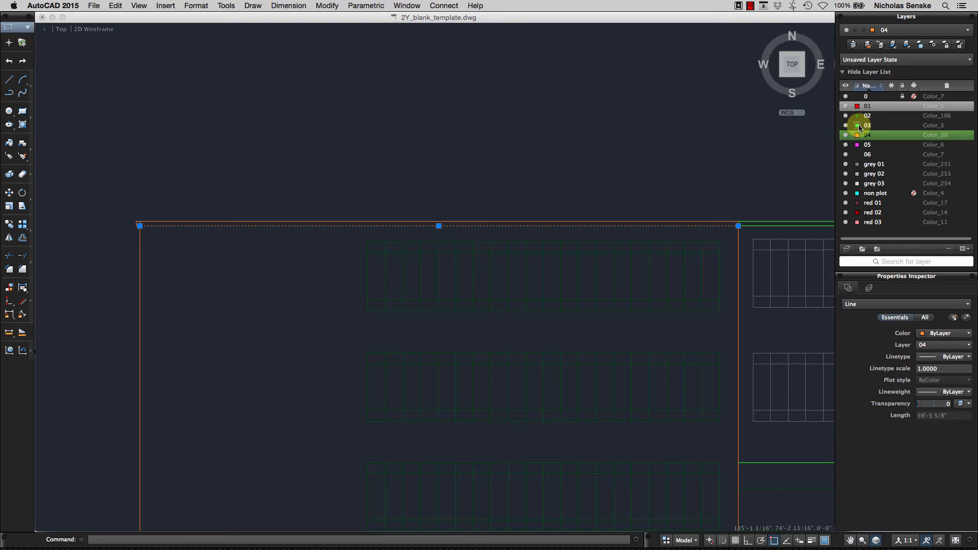
left_click(931, 348)
left_click(932, 347)
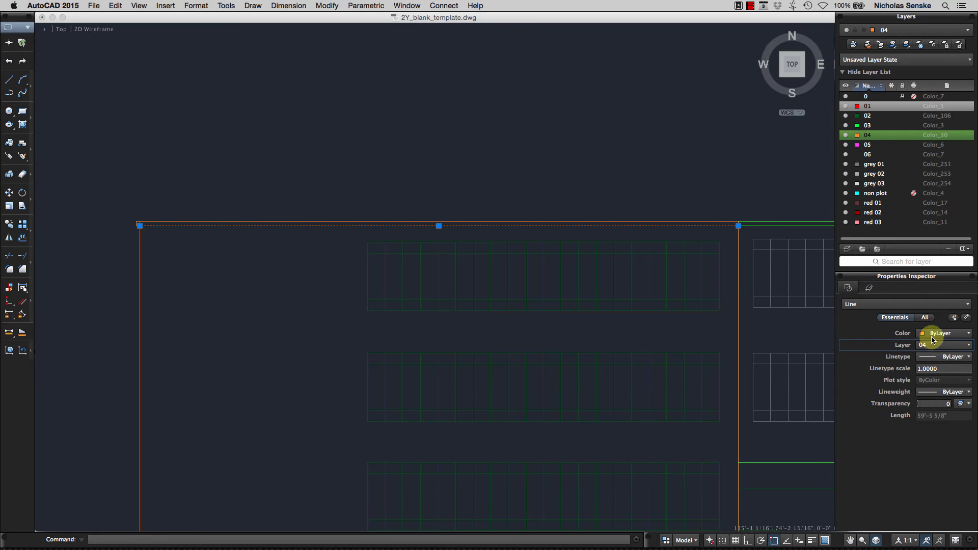
left_click(932, 348)
left_click(931, 389)
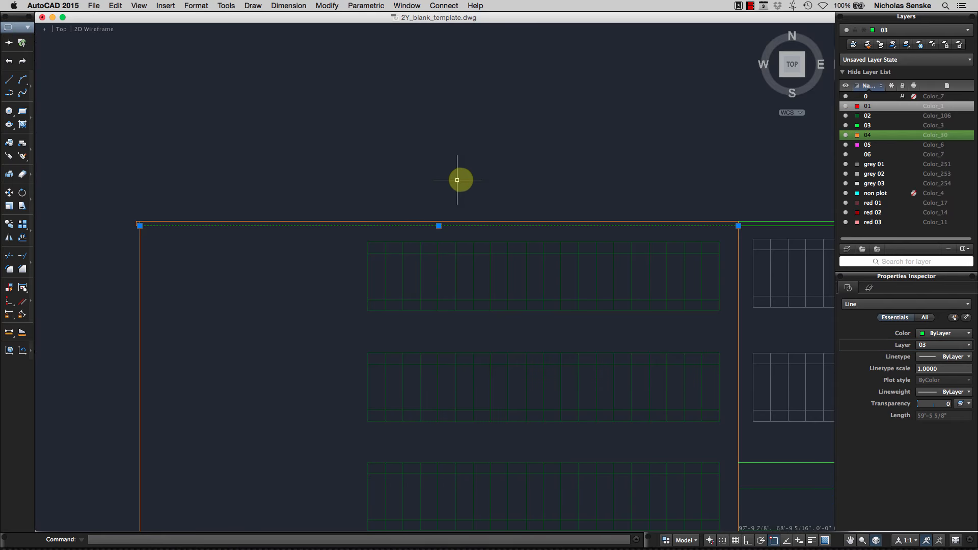
key("Escape")
Move the lower roof line above the large curtain-wall wing to layer 03
scroll(504, 178, "down", 4)
scroll(523, 183, "down", 2)
middle_click_drag(523, 184, 248, 187)
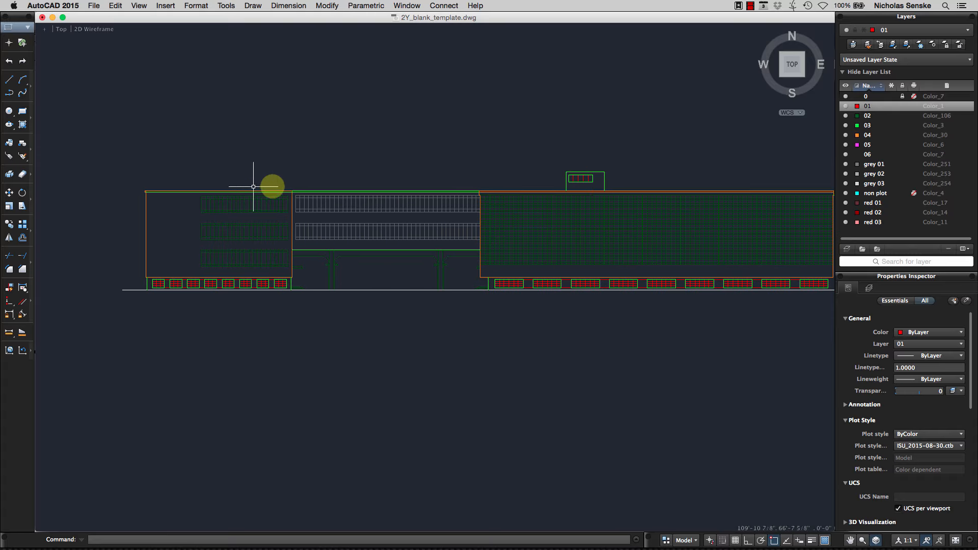
scroll(518, 189, "up", 2)
scroll(484, 191, "up", 3)
left_click(482, 191)
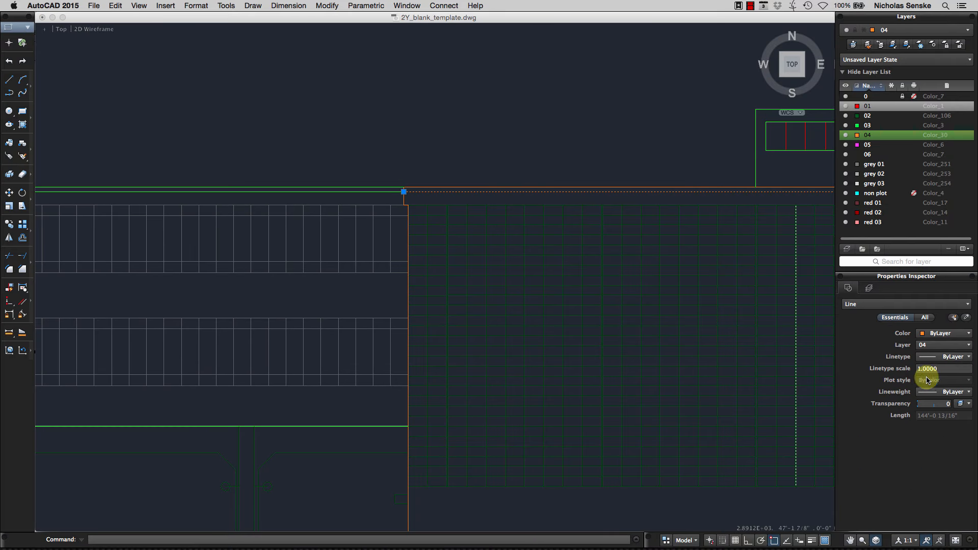
left_click(936, 345)
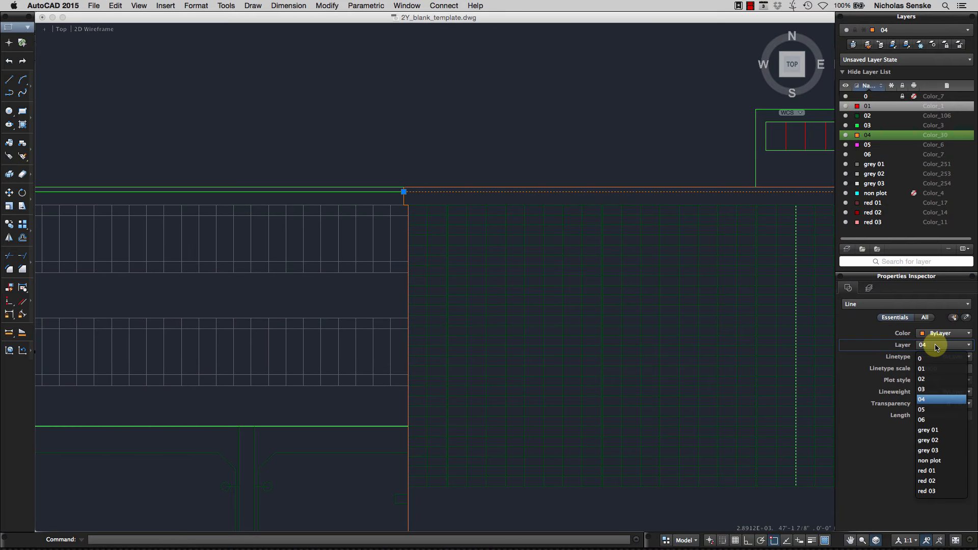
left_click(937, 393)
key("Escape")
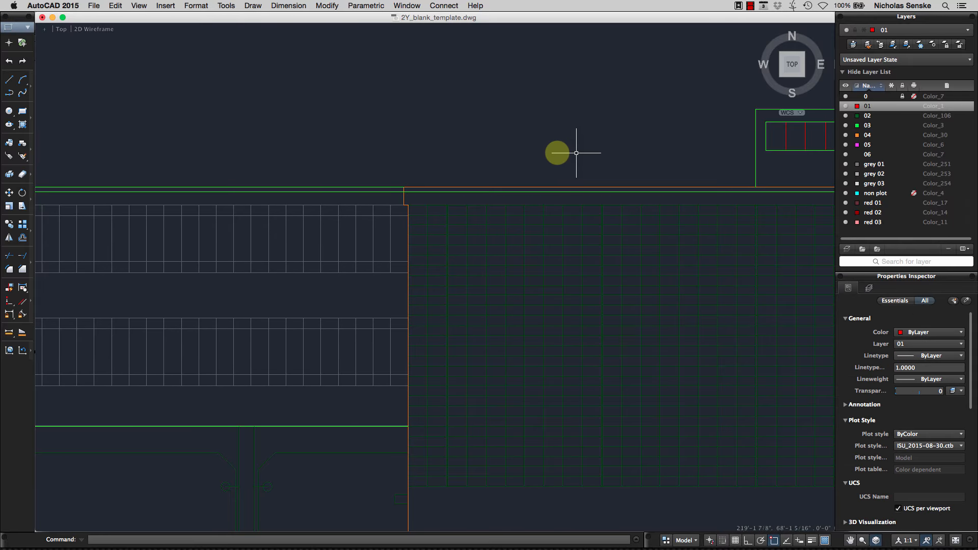
Move the lower roof line of the bridge between the two wings to layer 02
scroll(505, 150, "down", 2)
middle_click_drag(505, 150, 756, 143)
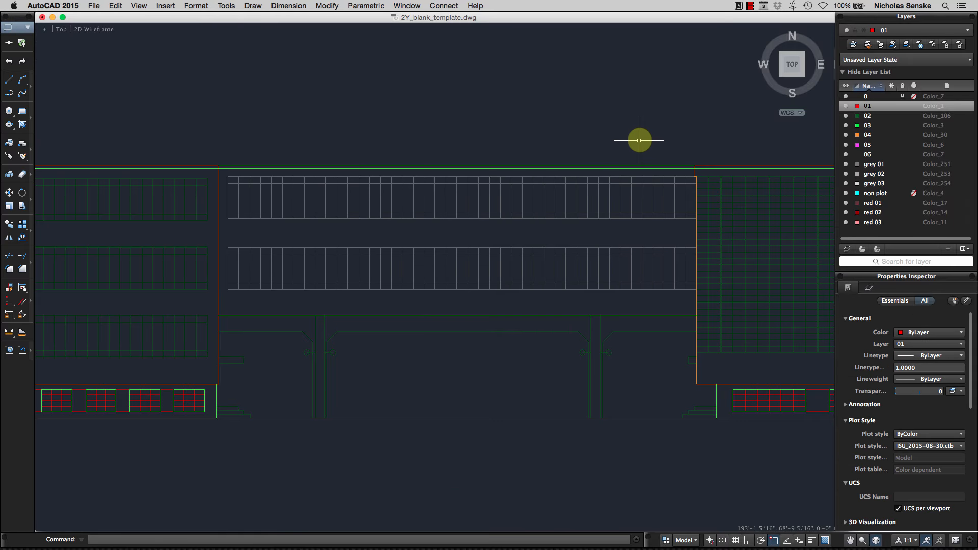
left_click(650, 168)
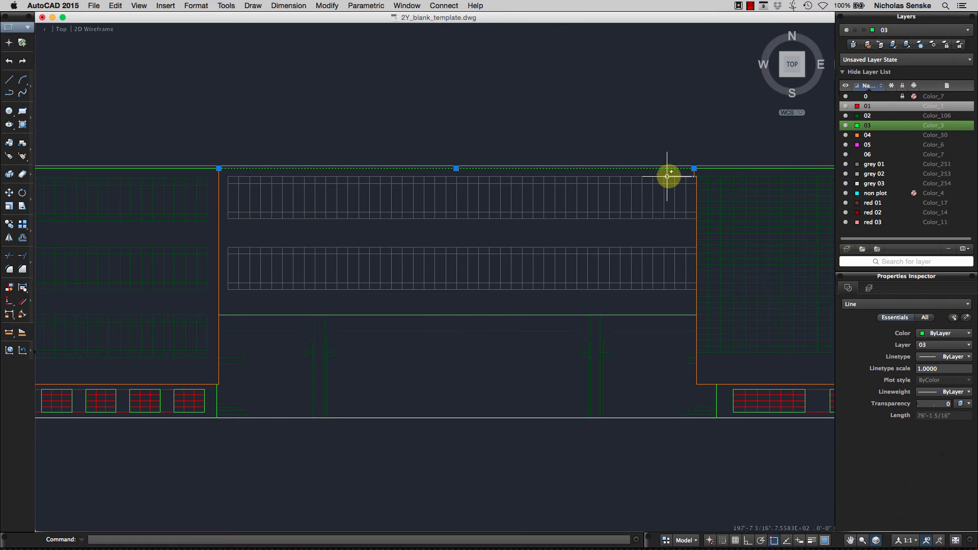
left_click(936, 346)
left_click(932, 377)
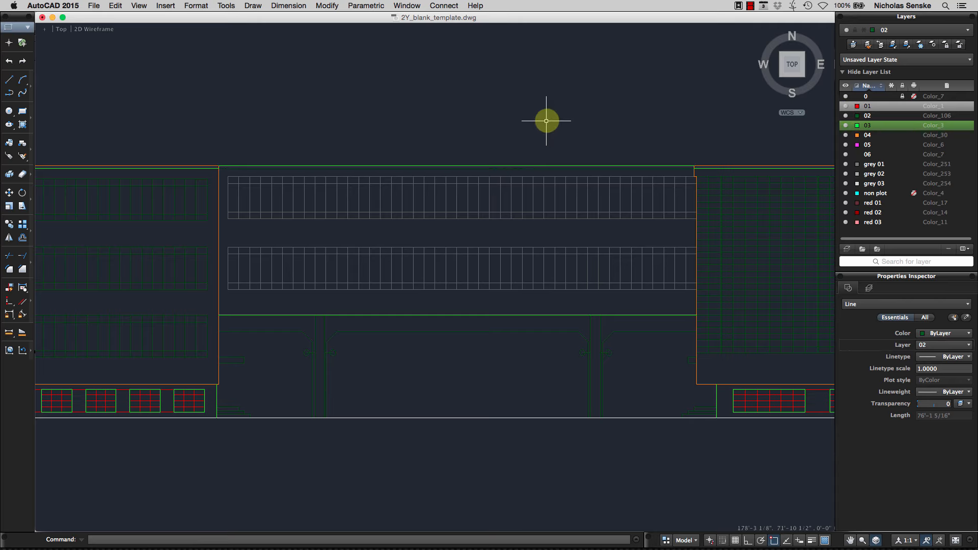
key("Escape")
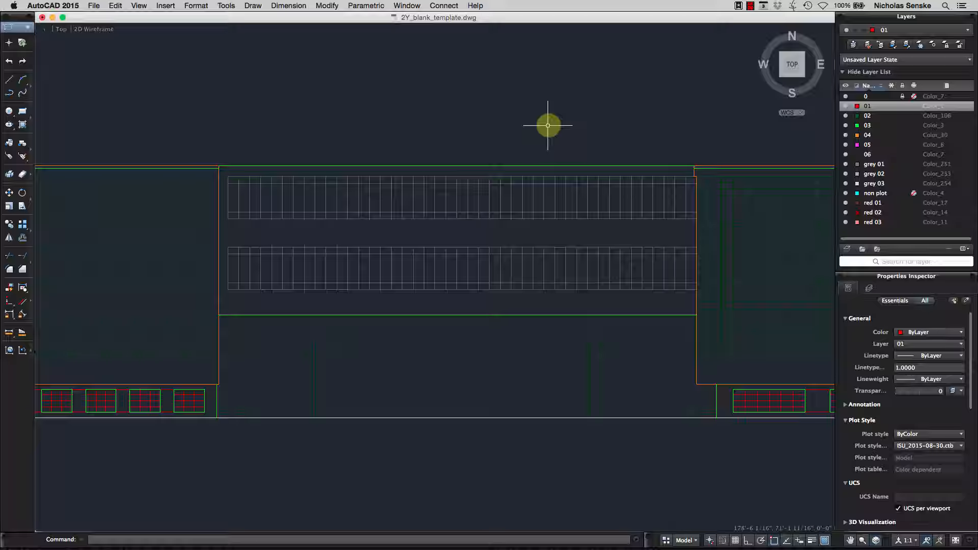
Unlock layer 0 and move the three horizontal lines of the entrance porch steps to layer 04
scroll(547, 125, "down", 4)
scroll(448, 219, "right", 5)
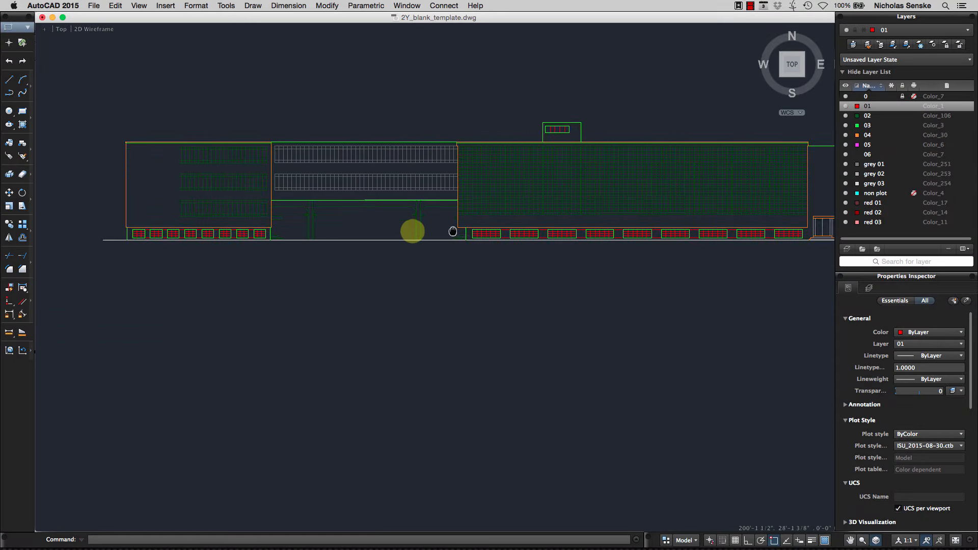
scroll(555, 229, "right", 5)
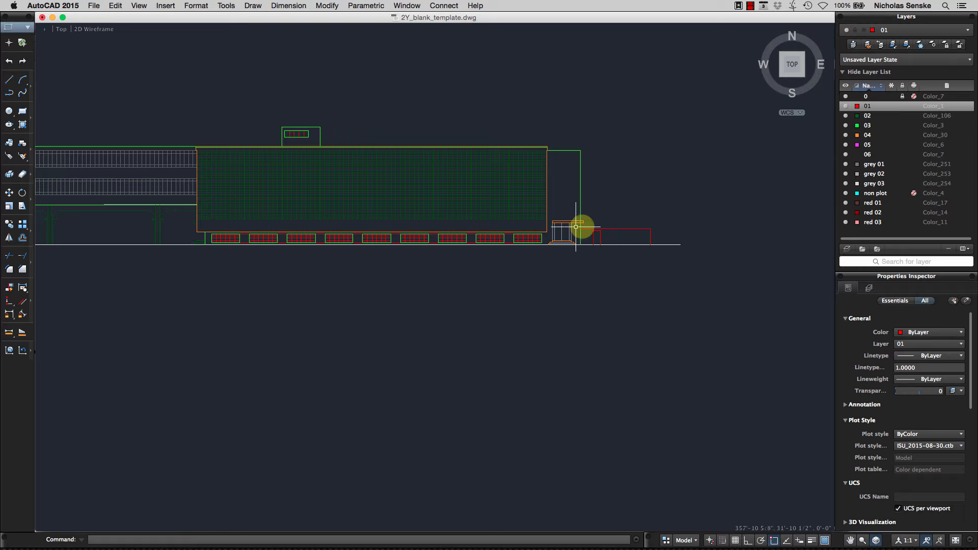
scroll(583, 227, "up", 5)
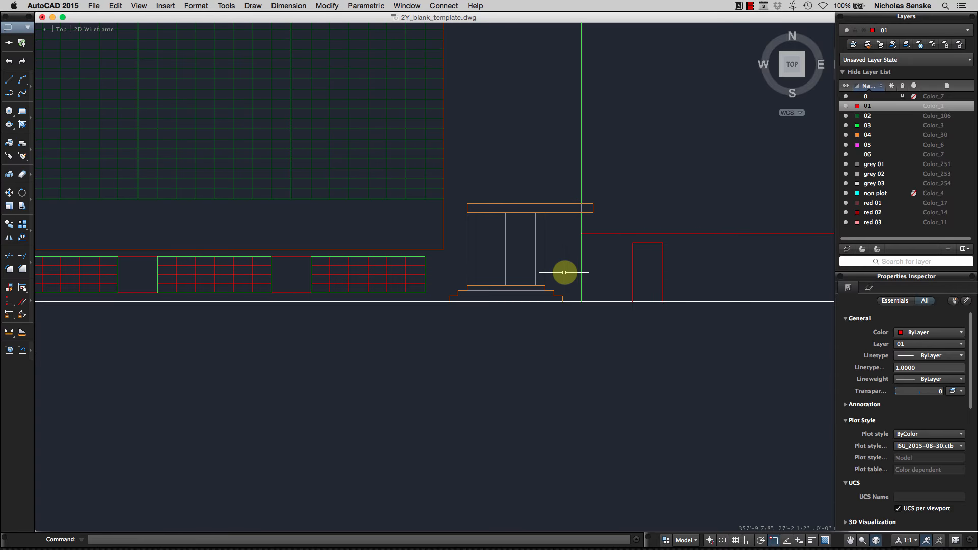
scroll(564, 272, "down", 3)
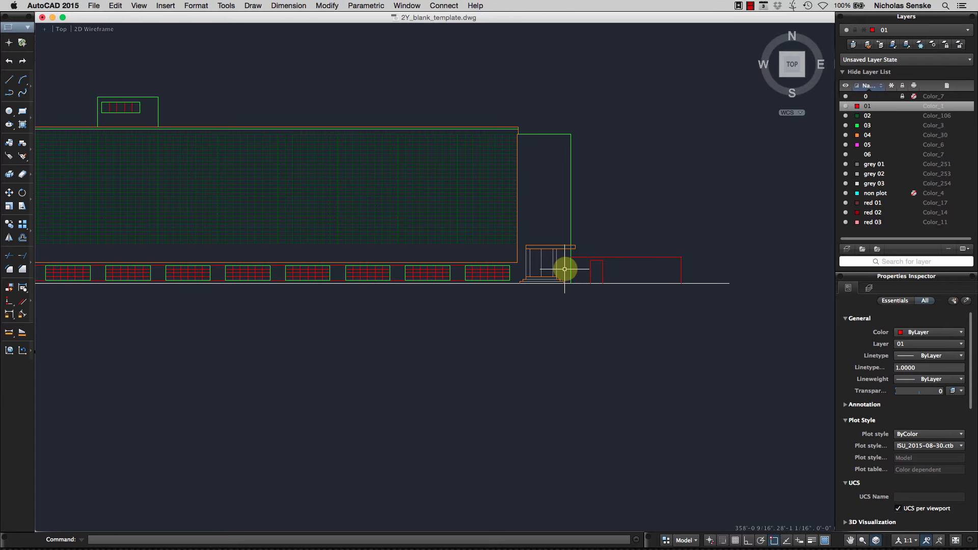
scroll(564, 269, "up", 3)
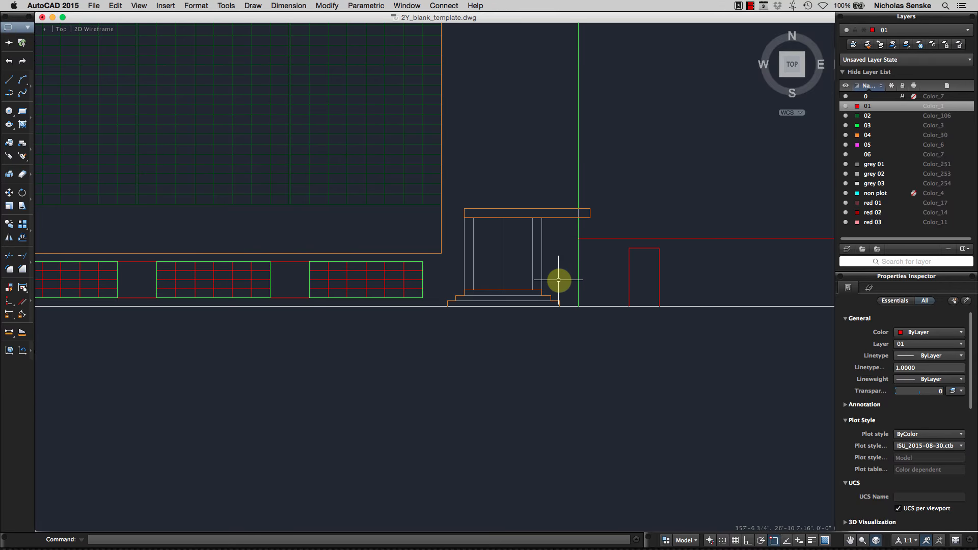
scroll(559, 300, "up", 3)
left_click(494, 305)
left_click(489, 294)
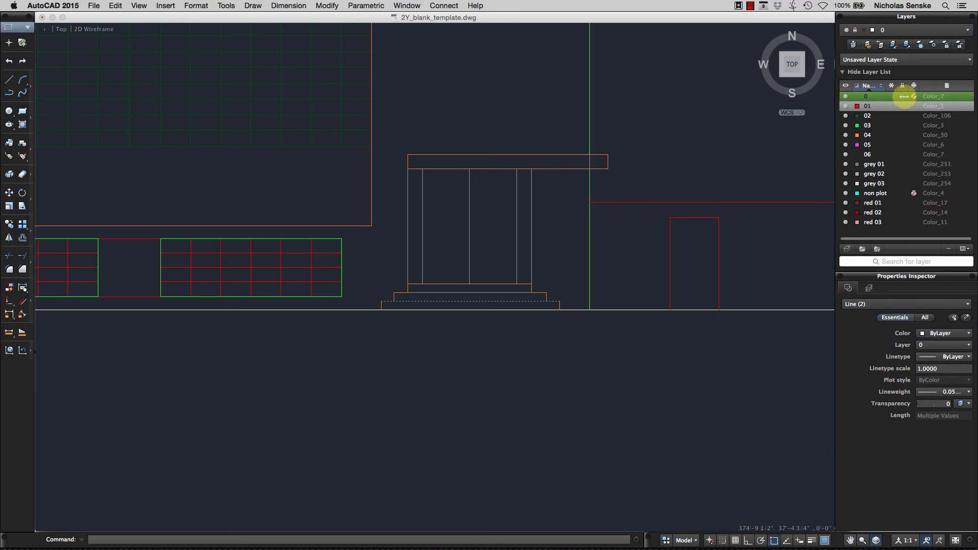
left_click(513, 292)
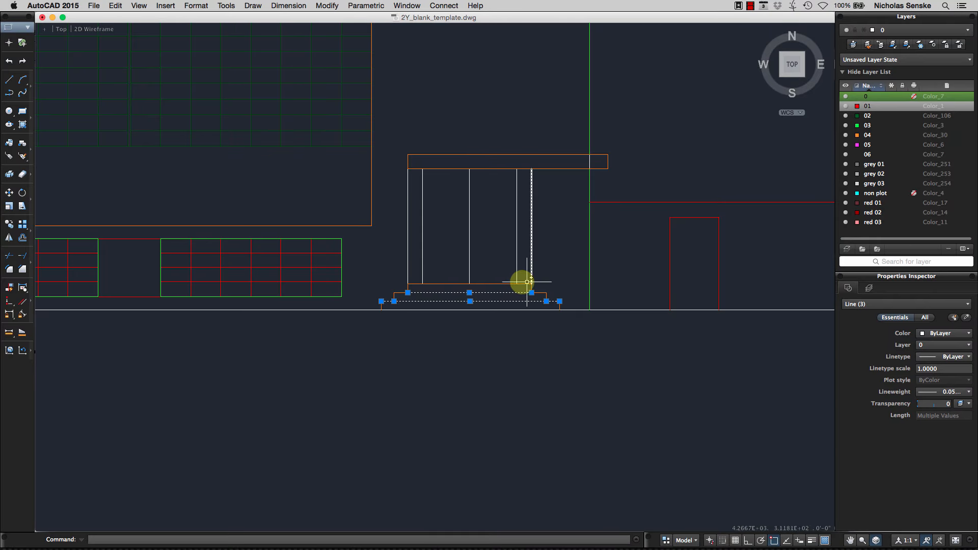
left_click(923, 344)
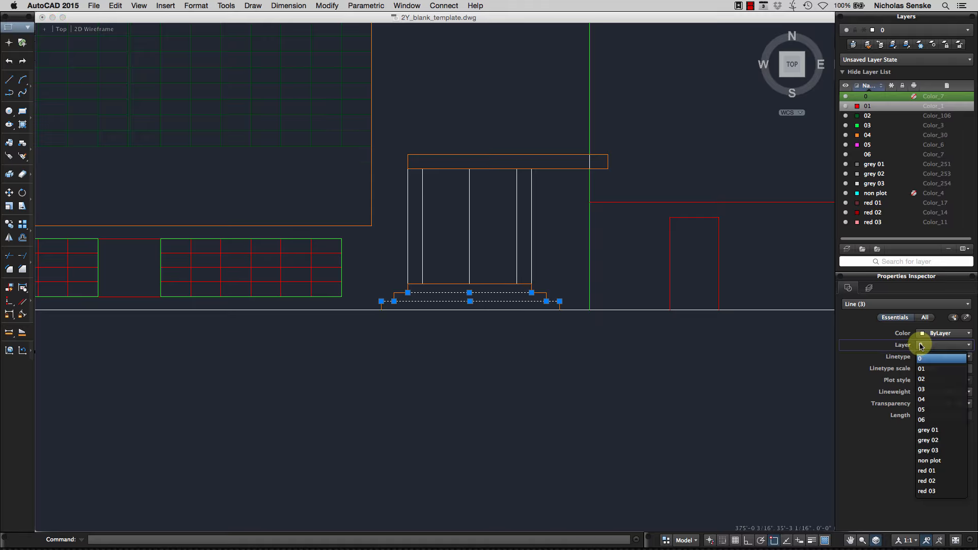
left_click(929, 399)
key("Escape")
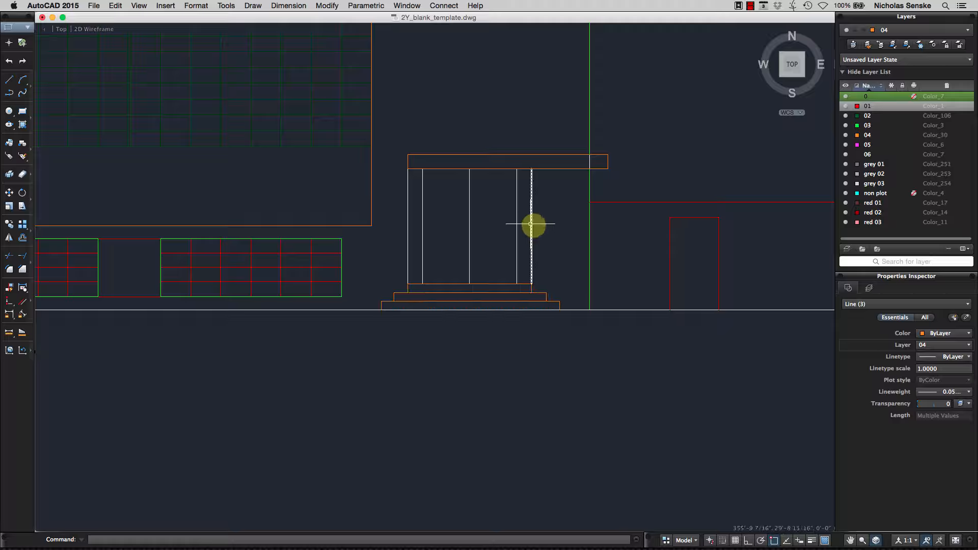
Move the five vertical lines beneath the entrance canopy to layer 02
left_click(549, 232)
left_click(396, 219)
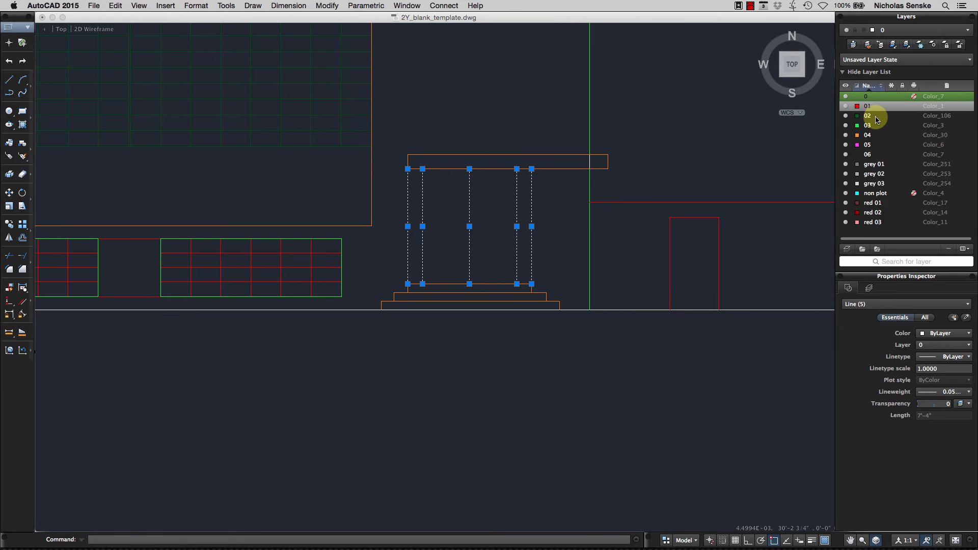
left_click(940, 344)
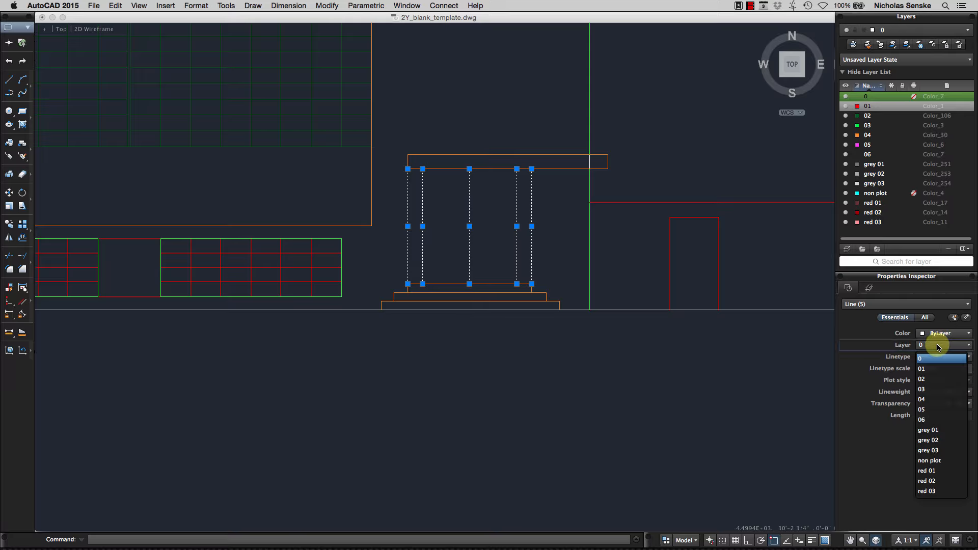
left_click(933, 381)
key("Escape")
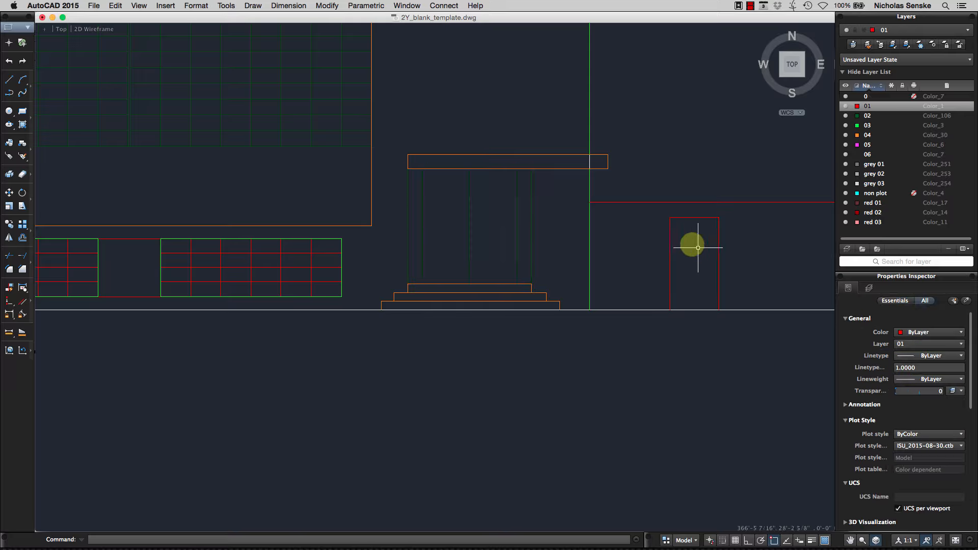
Turn off layer 0 and check the whole elevation for missing lines
scroll(663, 229, "down", 7)
scroll(632, 218, "up", 5)
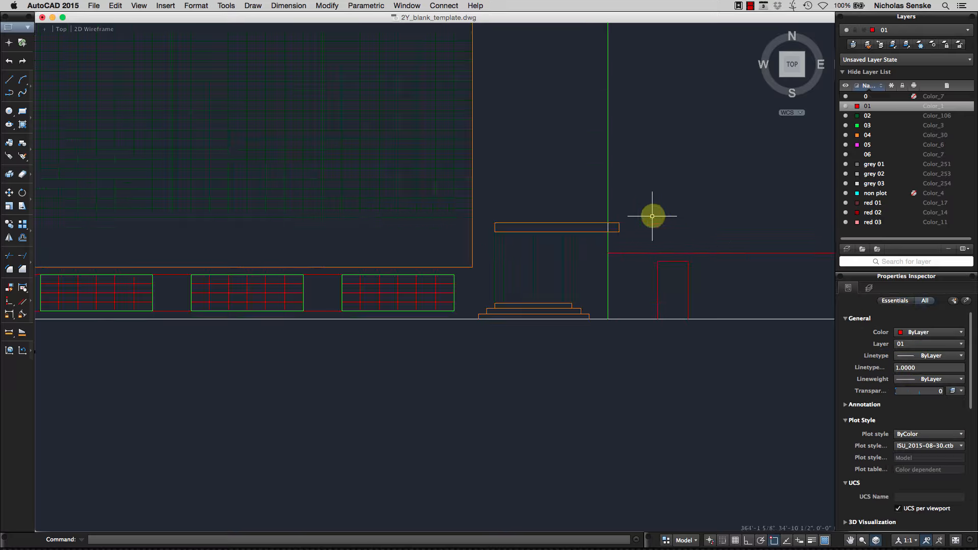
left_click(846, 96)
scroll(685, 147, "down", 5)
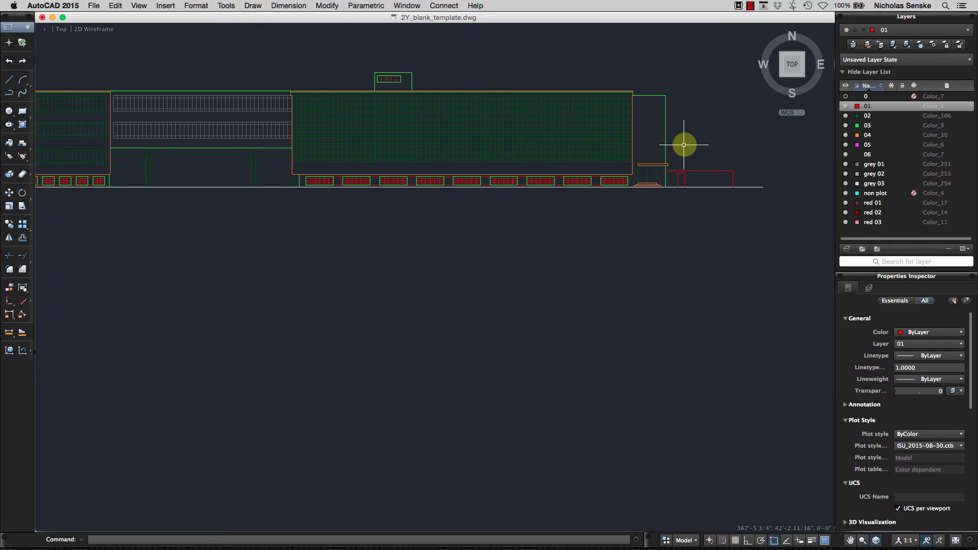
scroll(601, 231, "down", 5)
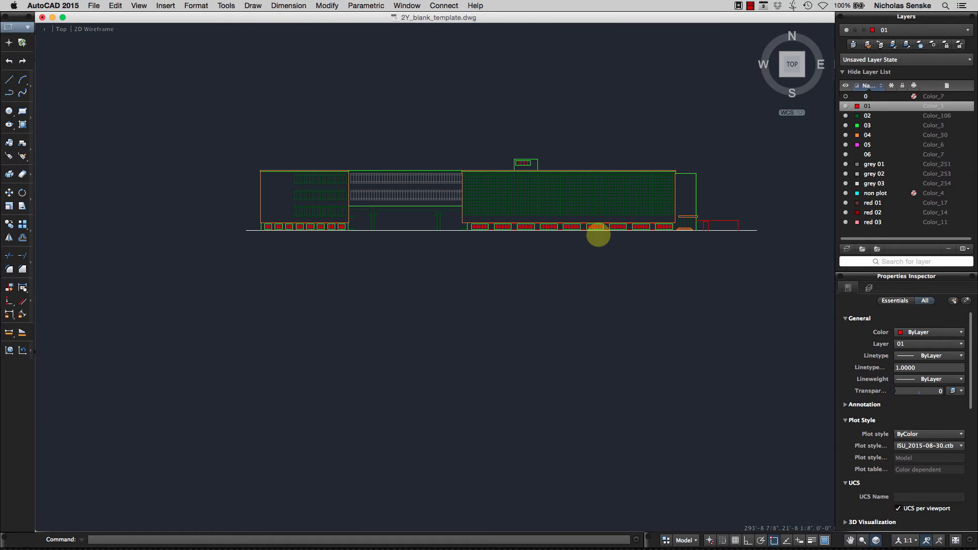
mouse_move(596, 231)
middle_mouse_down()
mouse_move(563, 256)
mouse_move(634, 275)
middle_mouse_up()
scroll(535, 275, "up", 3)
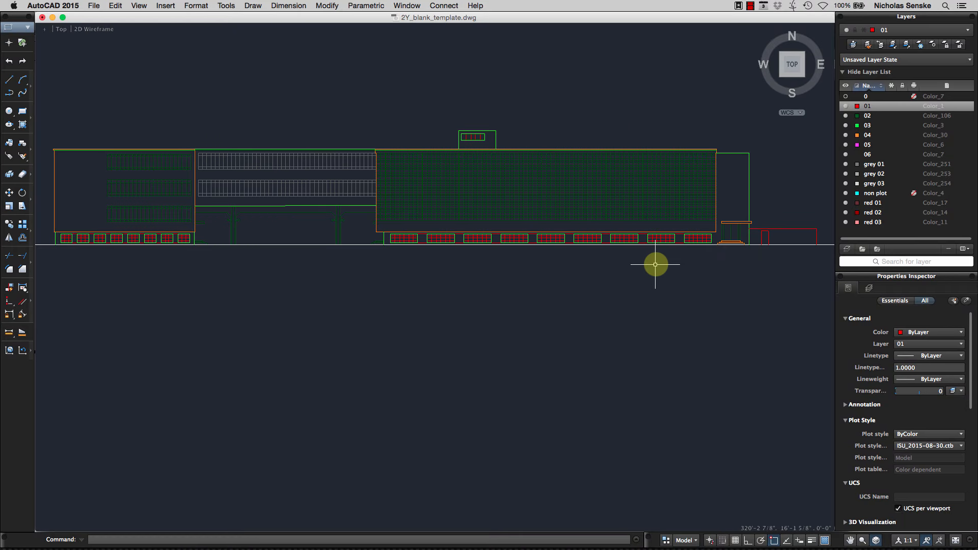
Open the 11x17 (2) layout and set its print paper size to 11x17
left_click(665, 540)
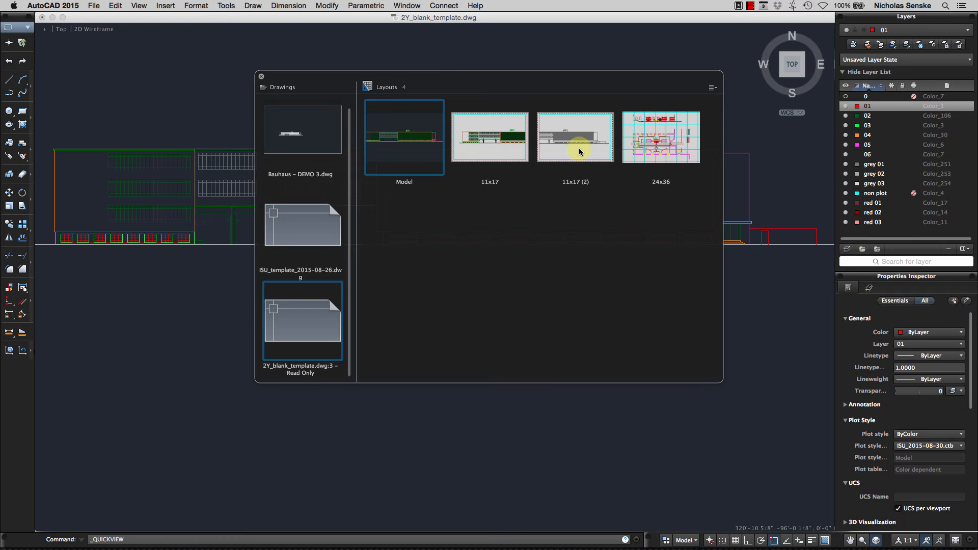
left_click(579, 151)
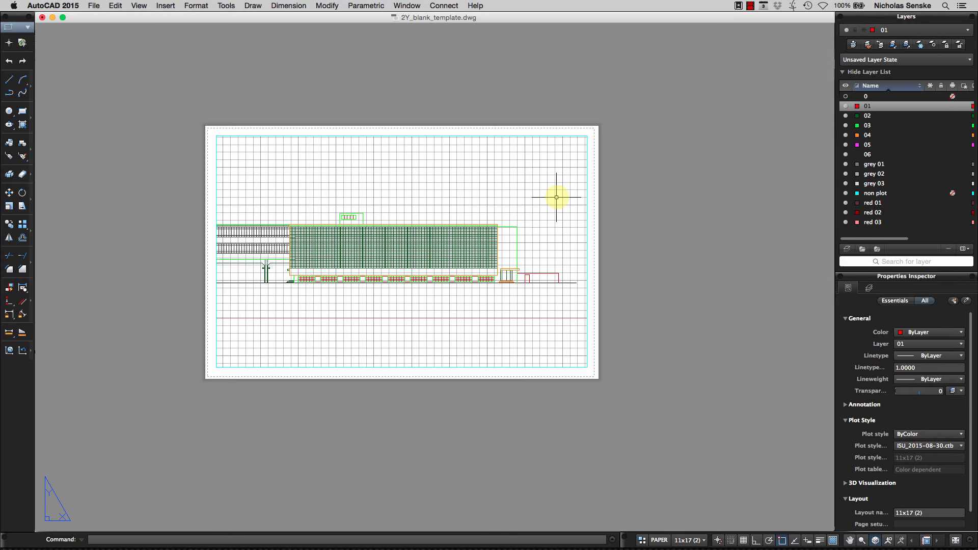
key("Return")
left_click(560, 198)
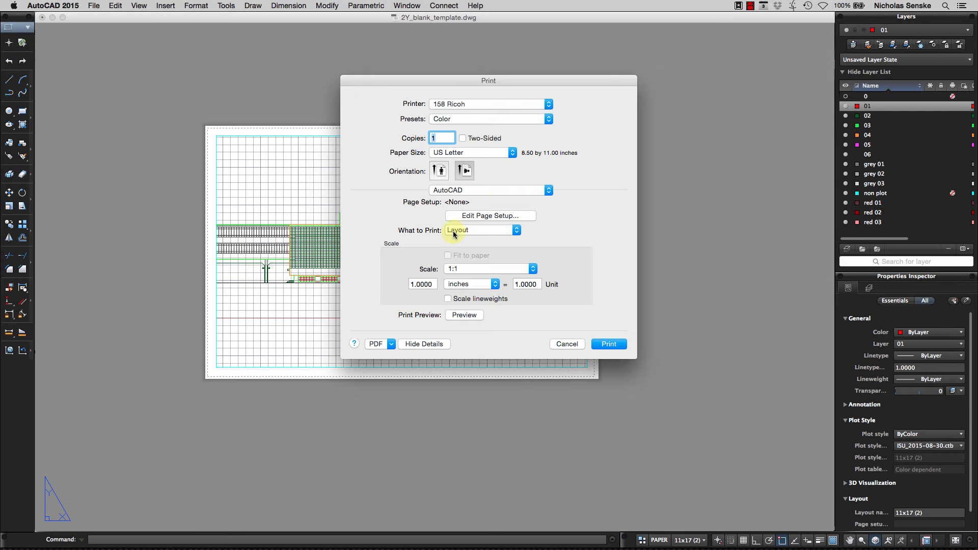
left_click(480, 215)
left_click(407, 185)
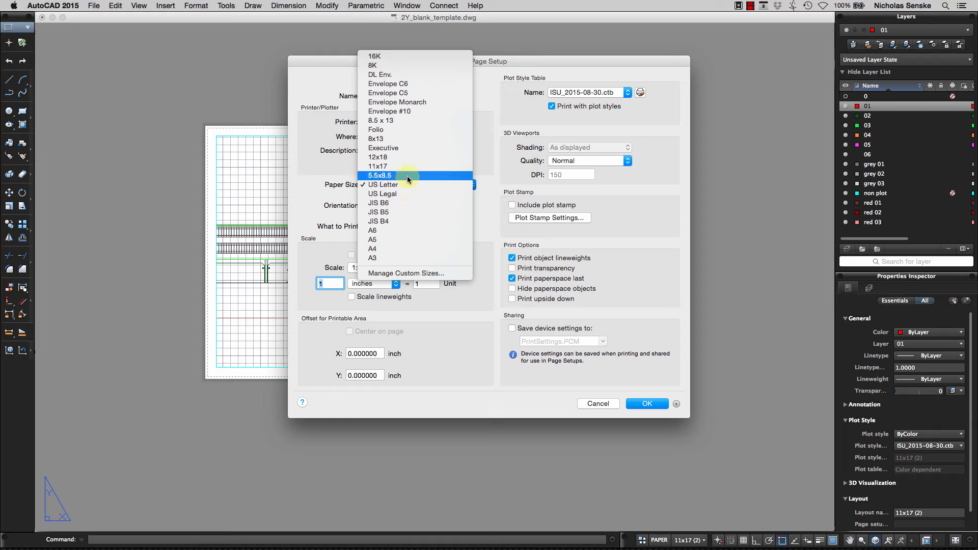
left_click(408, 164)
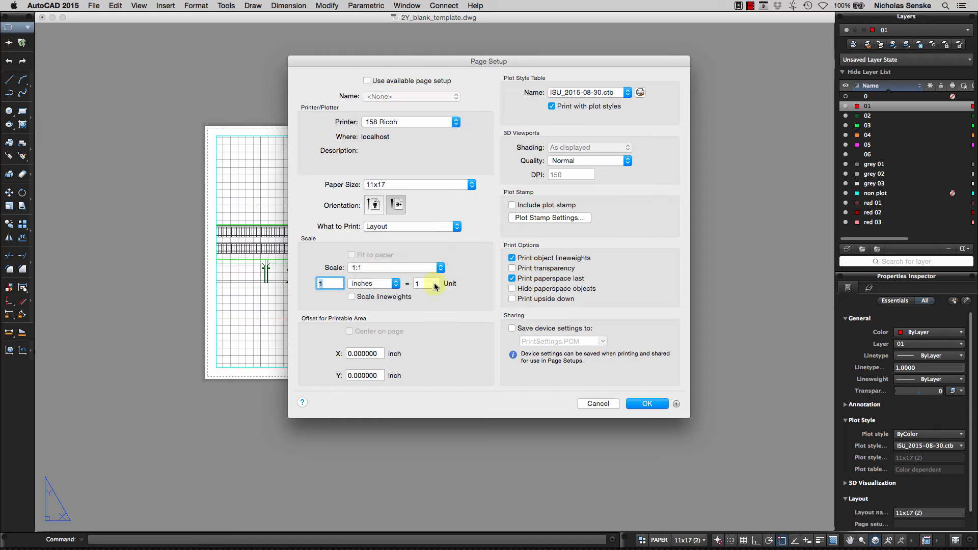
left_click(647, 404)
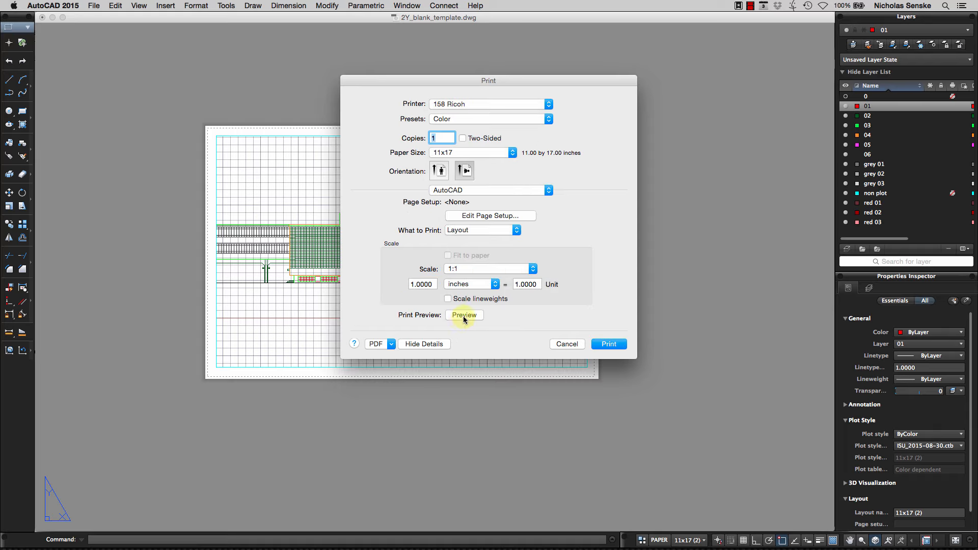
Preview the print as a PDF and examine the lineweights of the glazed wing, bridge and entrance at 125% zoom
left_click(463, 315)
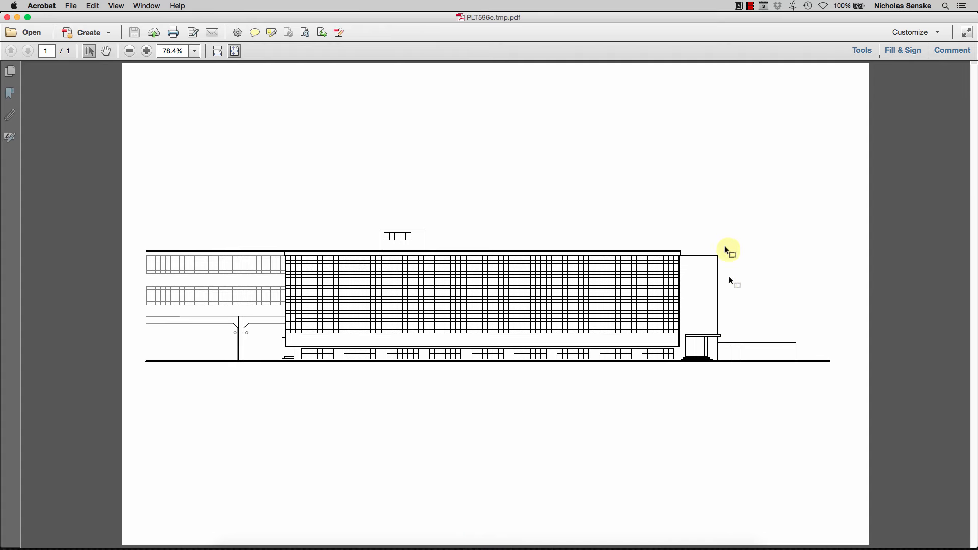
left_click(147, 51)
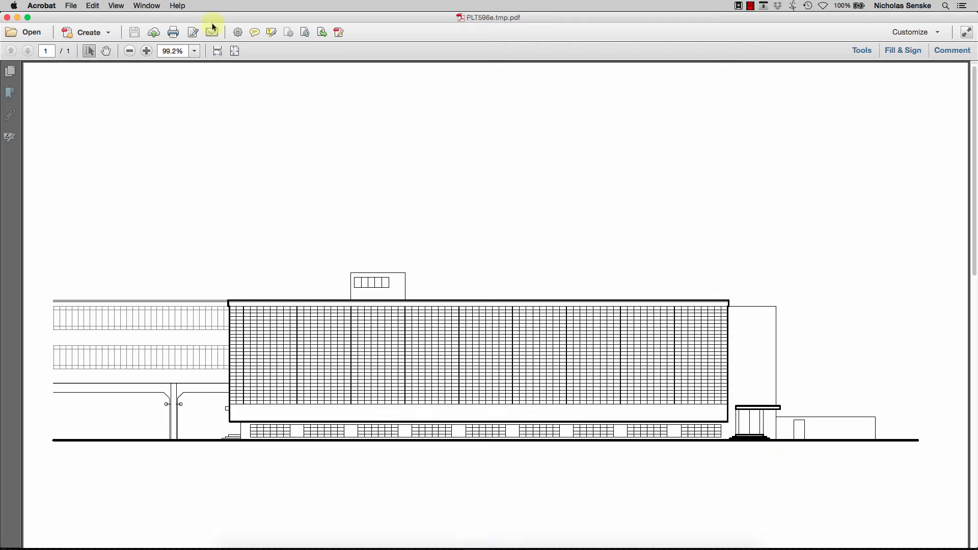
left_click(147, 51)
scroll(541, 223, "down", 4)
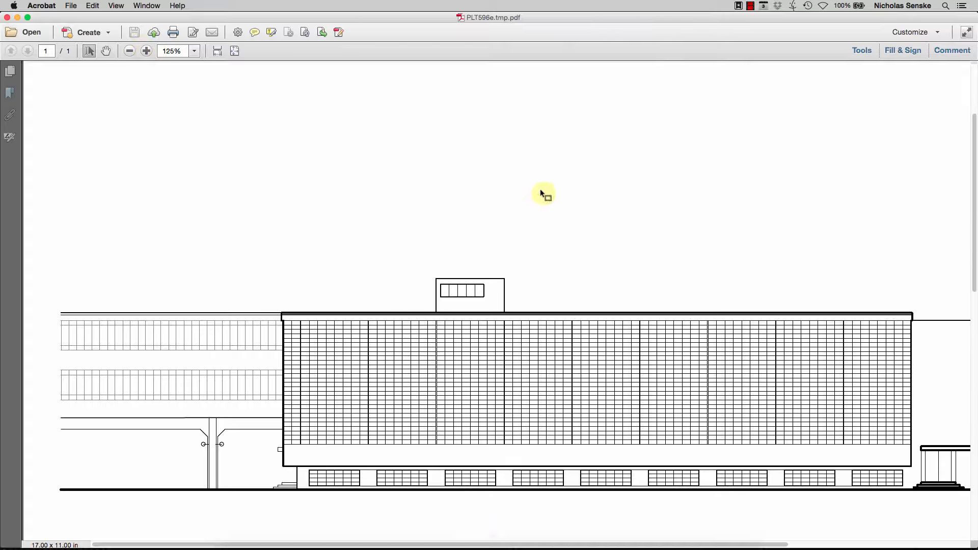
left_click_drag(630, 251, 694, 237)
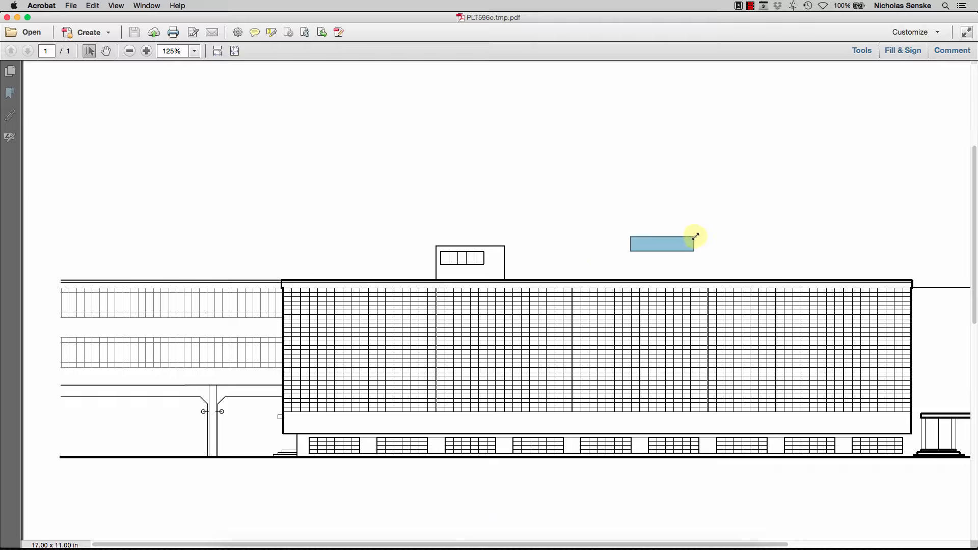
left_click(731, 237)
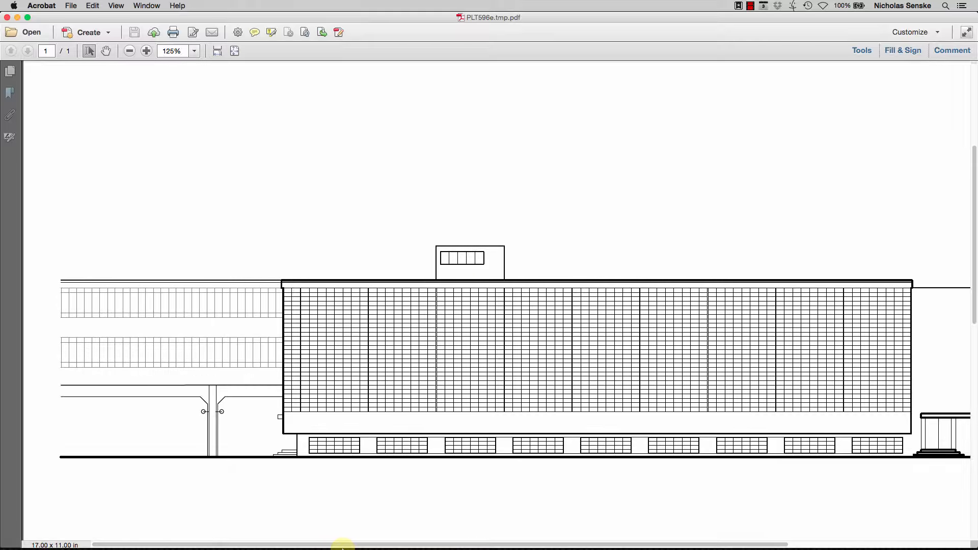
Close the PDF previews, then switch back to AutoCAD and cancel the print
left_click(7, 17)
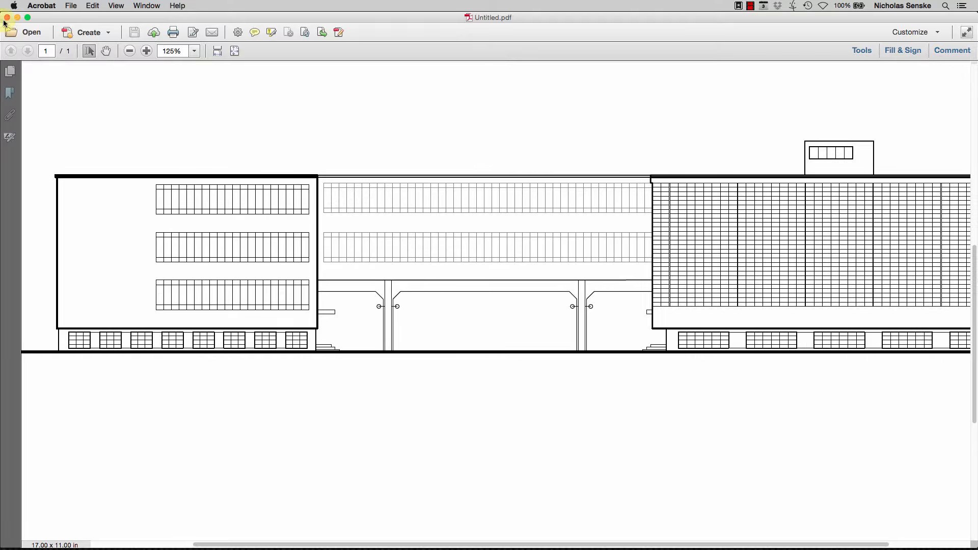
left_click(7, 17)
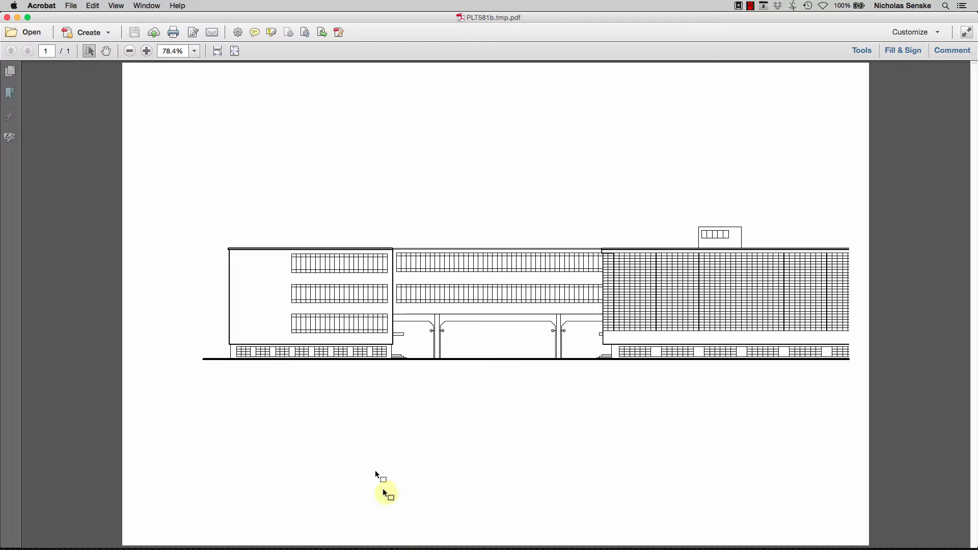
mouse_move(413, 545)
left_click(481, 529)
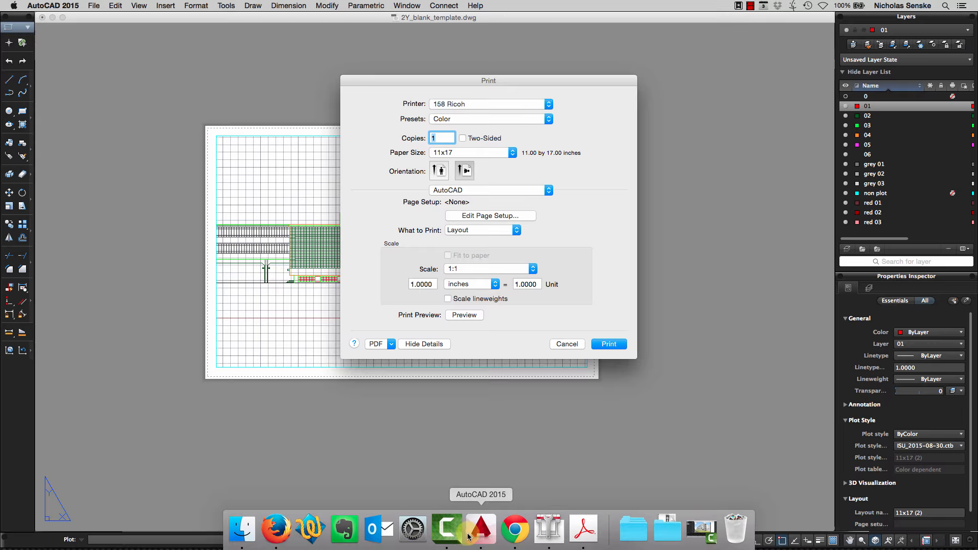
left_click(566, 345)
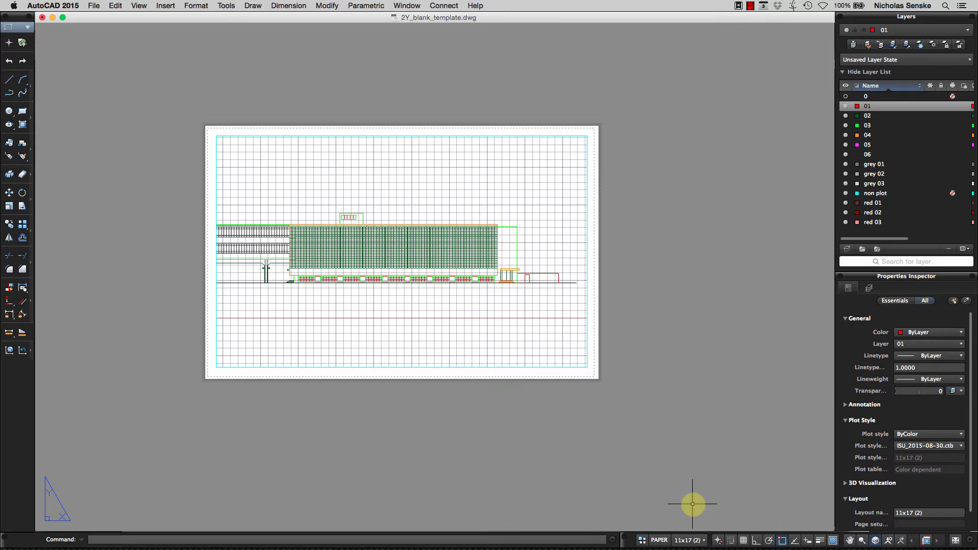
Return to model space and move the five vertical lines beneath the entrance canopy to layer 01
double_click(657, 544)
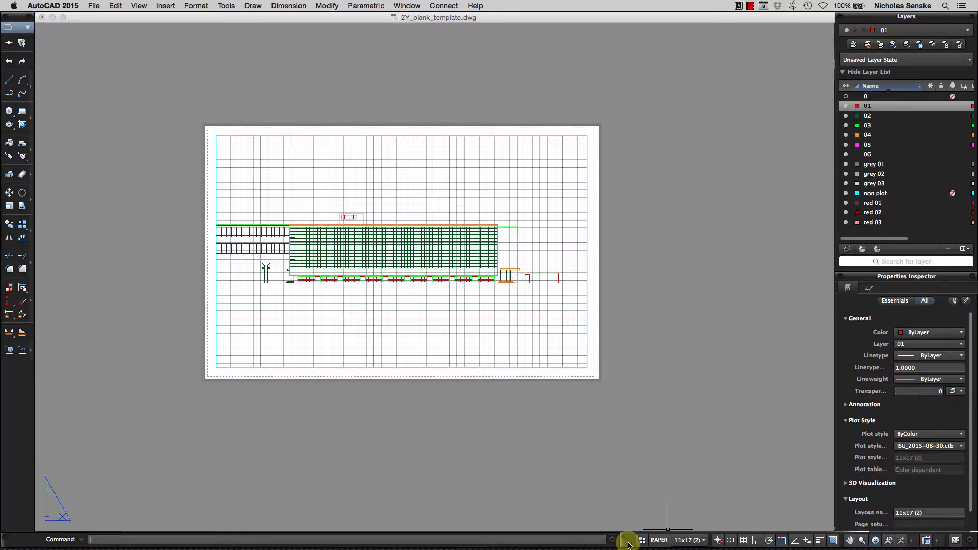
left_click(641, 540)
left_click(392, 153)
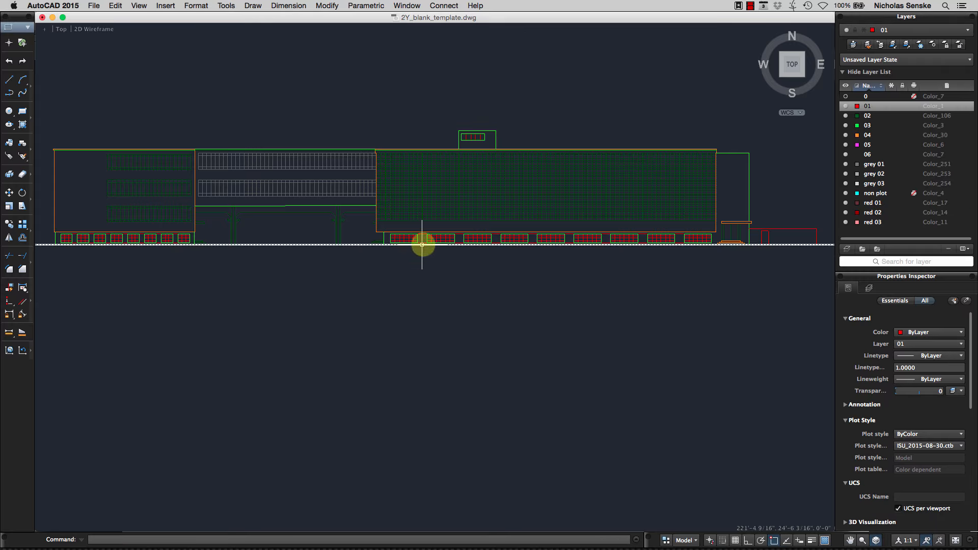
middle_click_drag(573, 283, 236, 331)
middle_click_drag(410, 300, 446, 308)
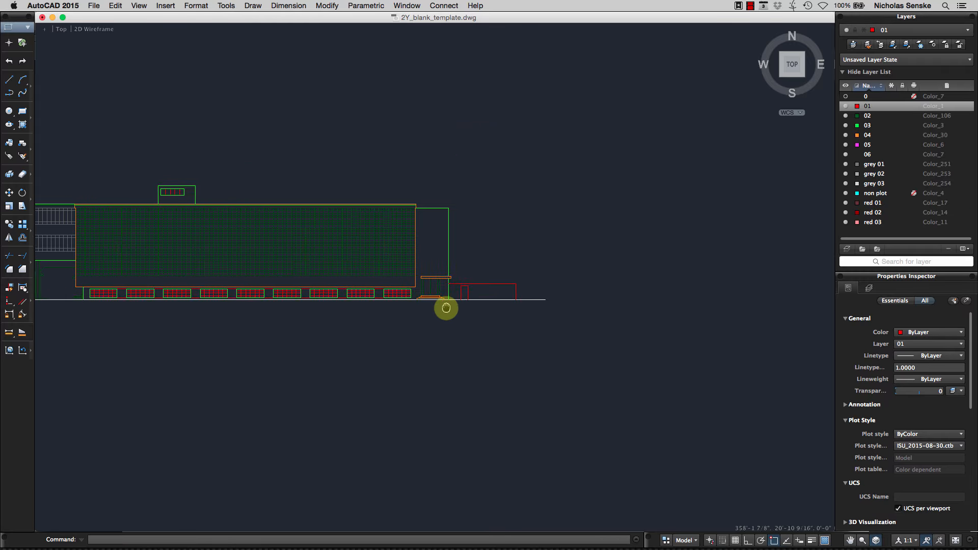
scroll(434, 290, "up", 9)
left_click_drag(485, 299, 344, 275)
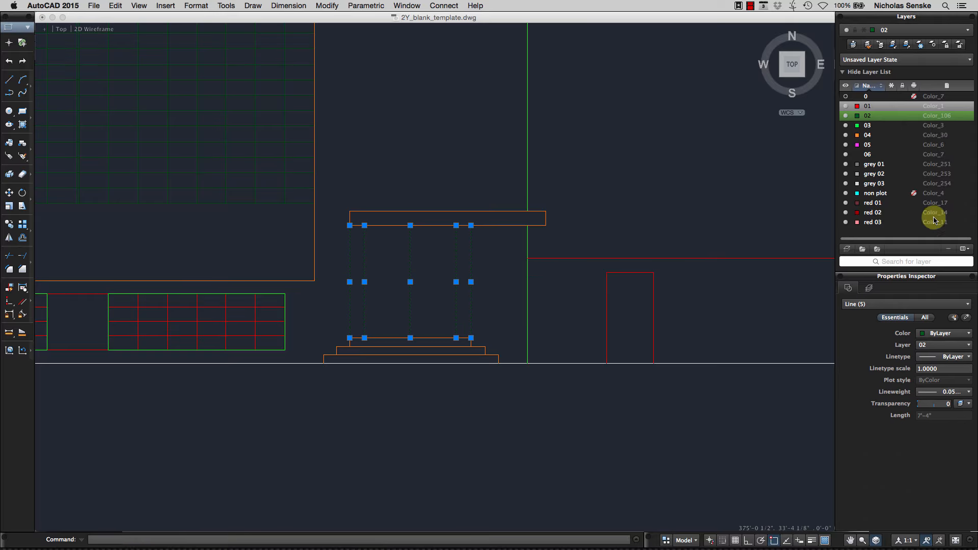
left_click(924, 345)
left_click(920, 365)
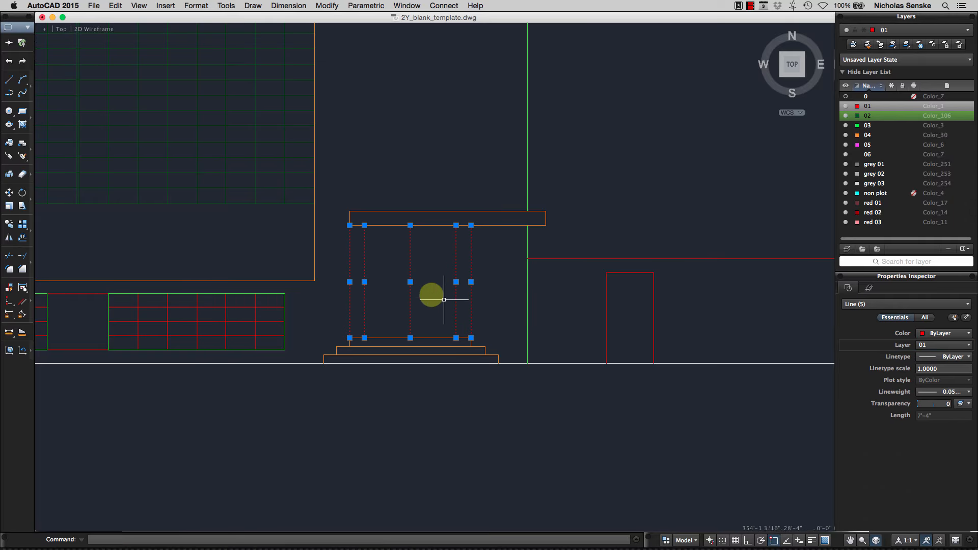
key("Escape")
Move the entrance canopy outline to layer 03
left_click(503, 255)
left_click(500, 186)
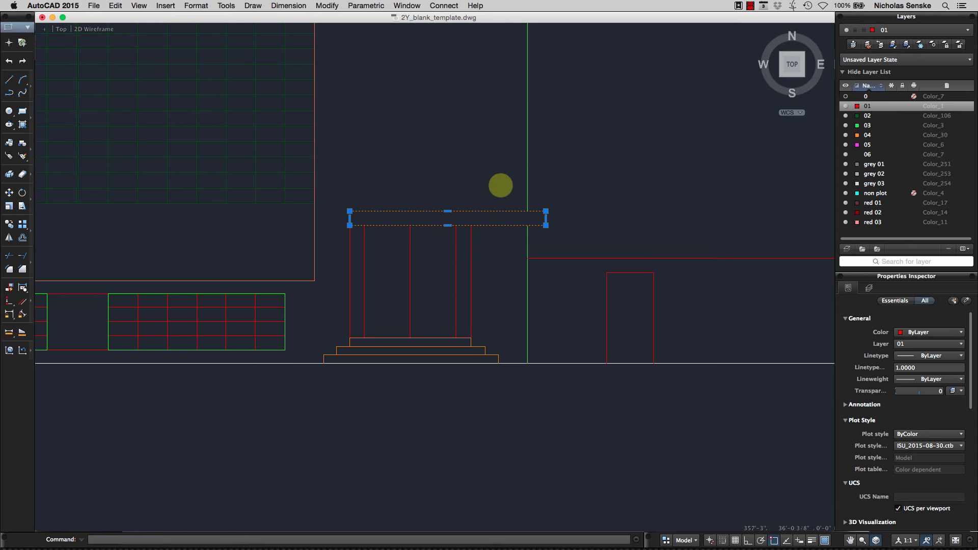
left_click(932, 346)
left_click(927, 384)
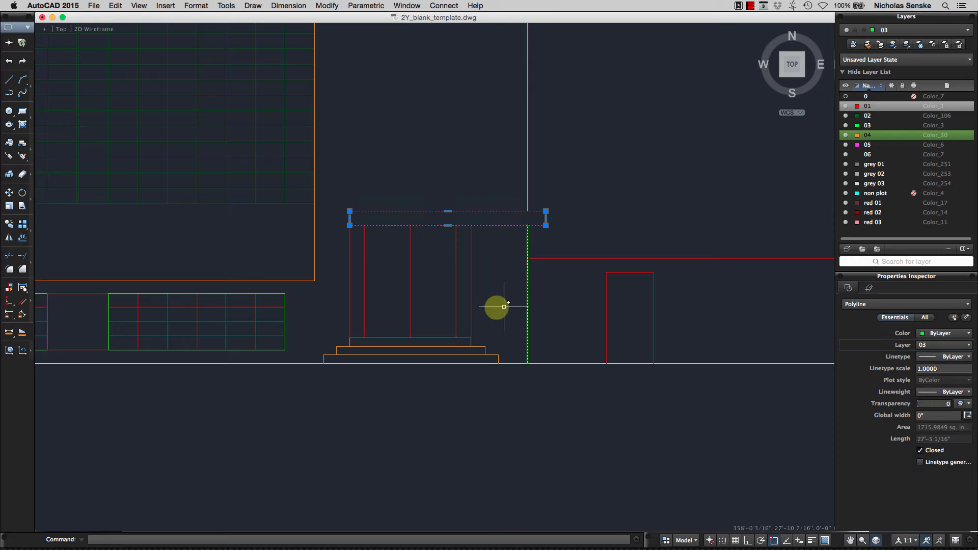
key("Escape")
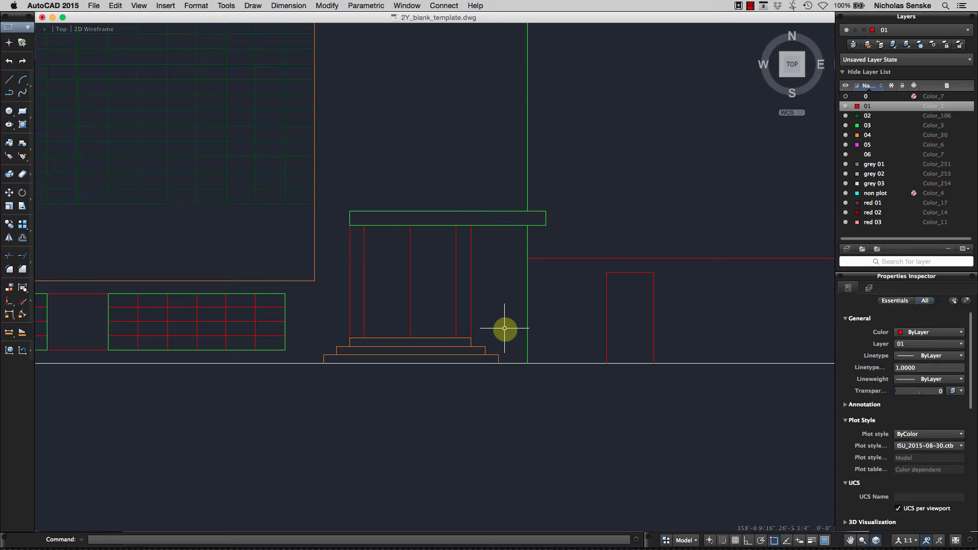
Select all the lines of the entrance porch steps for a layer change
left_click(505, 356)
left_click(320, 344)
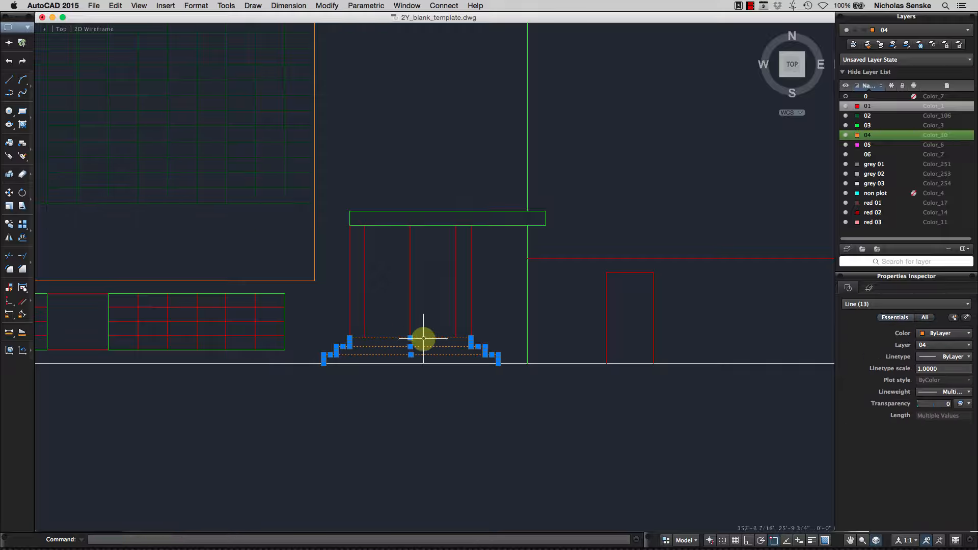
Move the selected step lines at the building's right-hand entrance to layer 03 and deselect them
left_click(926, 345)
left_click(928, 387)
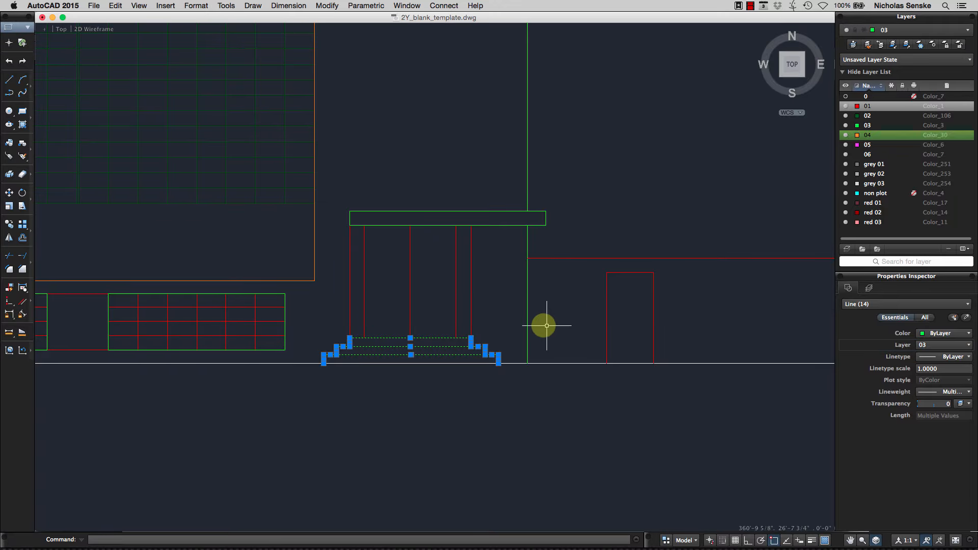
key("Escape")
scroll(550, 313, "down", 6)
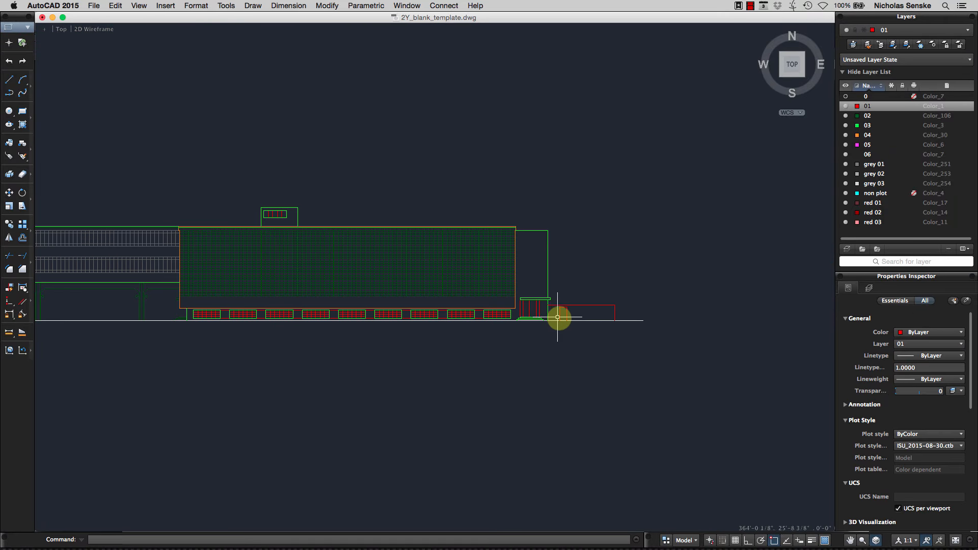
Preview the print of the 11x17 (2) layout with the paper size set to 11x17
left_click(667, 540)
left_click(561, 152)
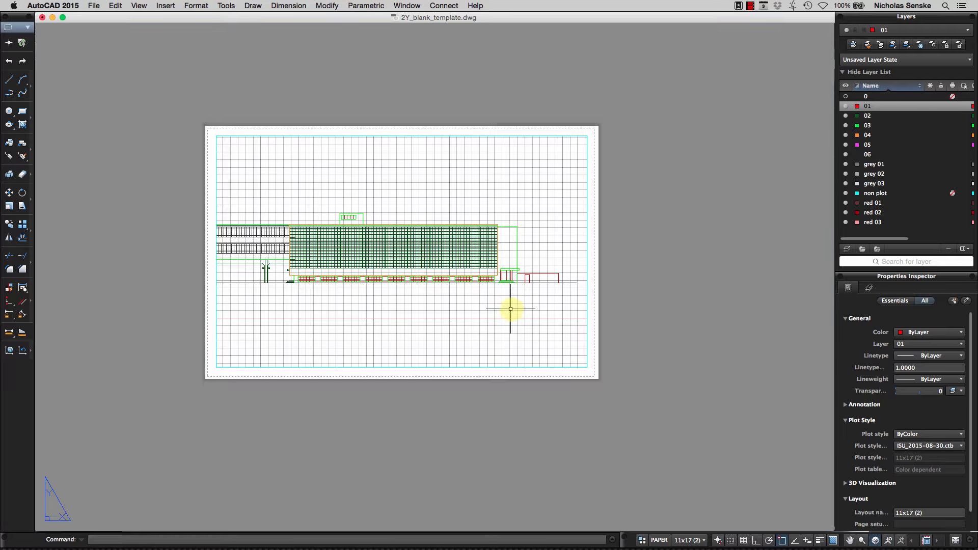
key("Return")
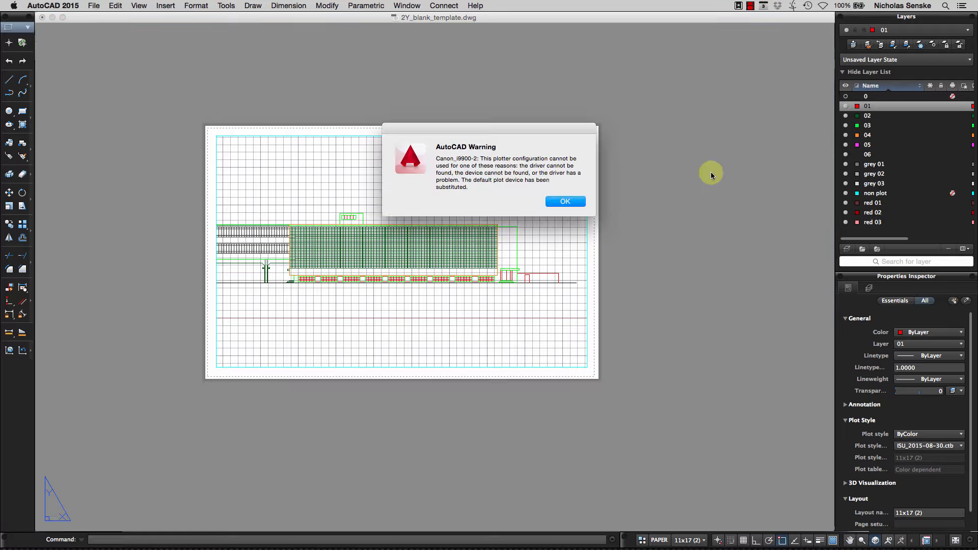
left_click(562, 199)
left_click(478, 217)
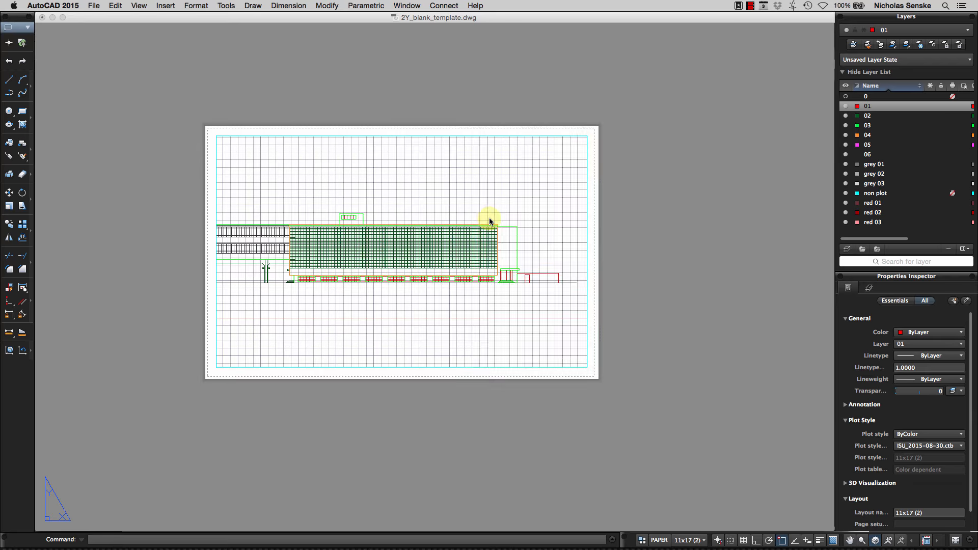
left_click(439, 185)
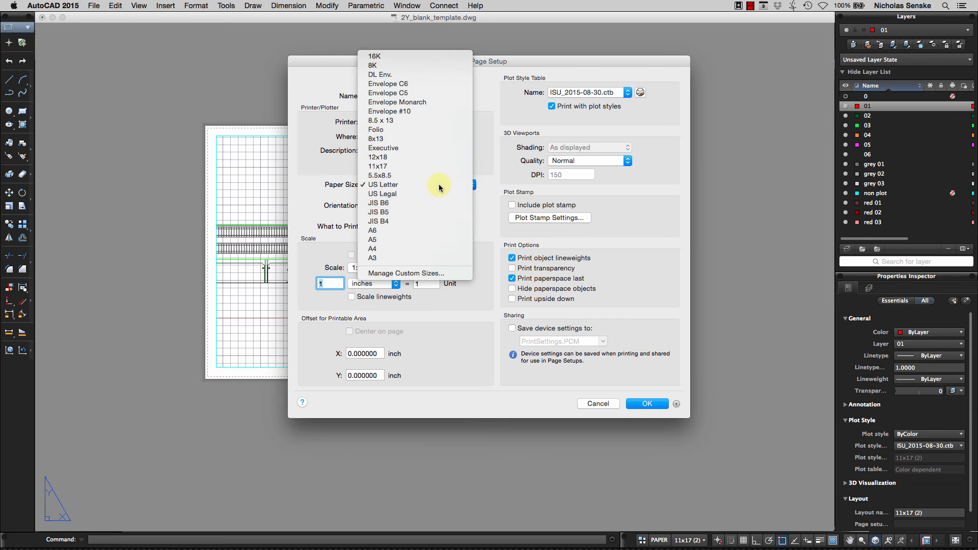
left_click(439, 184)
left_click(432, 181)
left_click(431, 166)
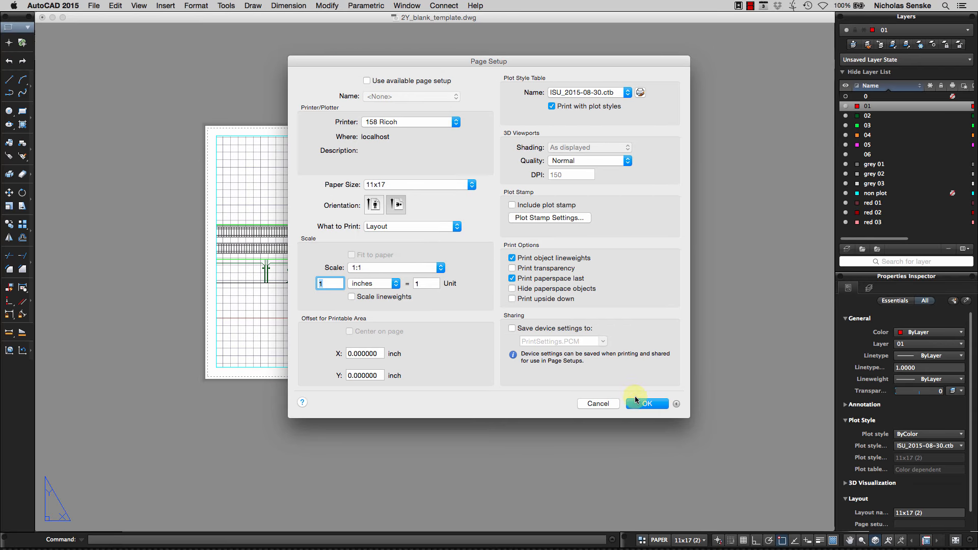
left_click(636, 403)
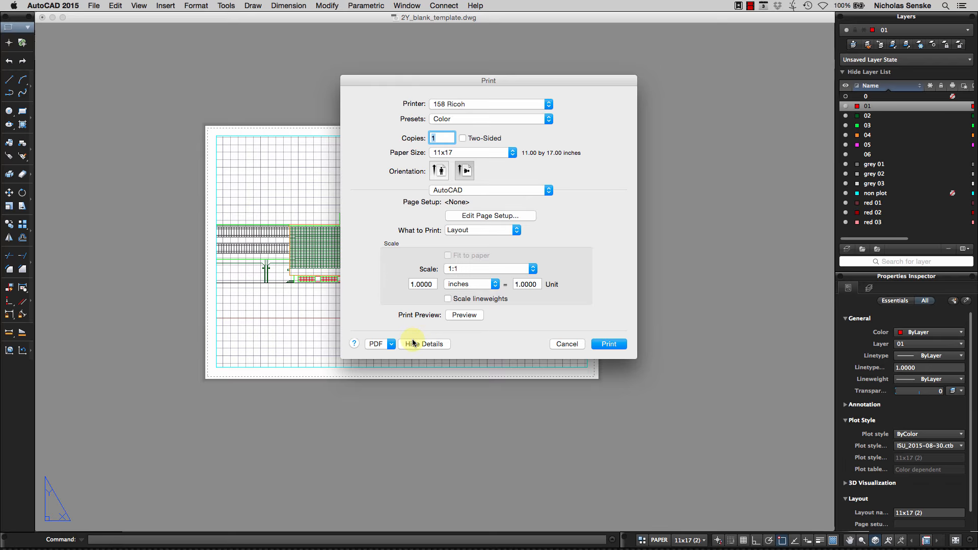
left_click(465, 315)
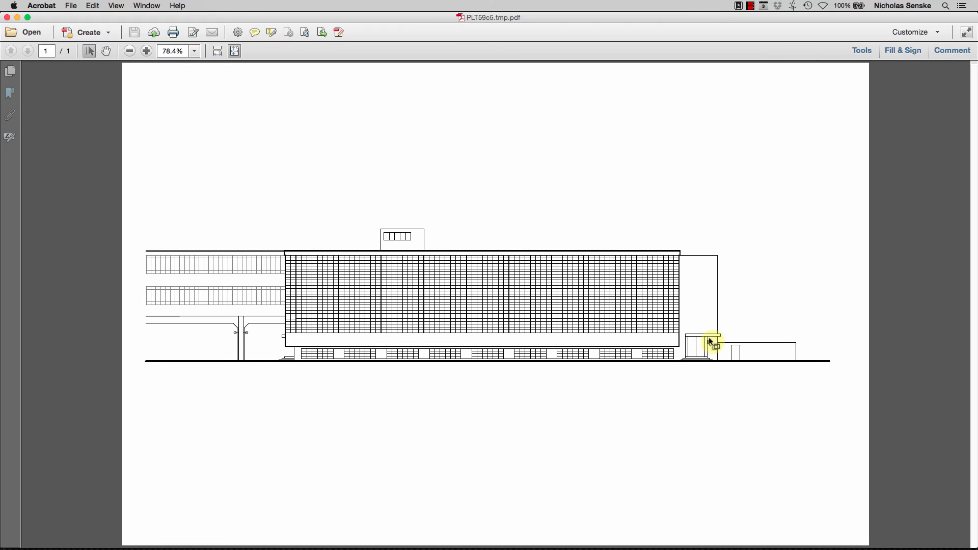
Examine the elevation's line weights in the PDF preview at 125% and 100% zoom
left_click(148, 51)
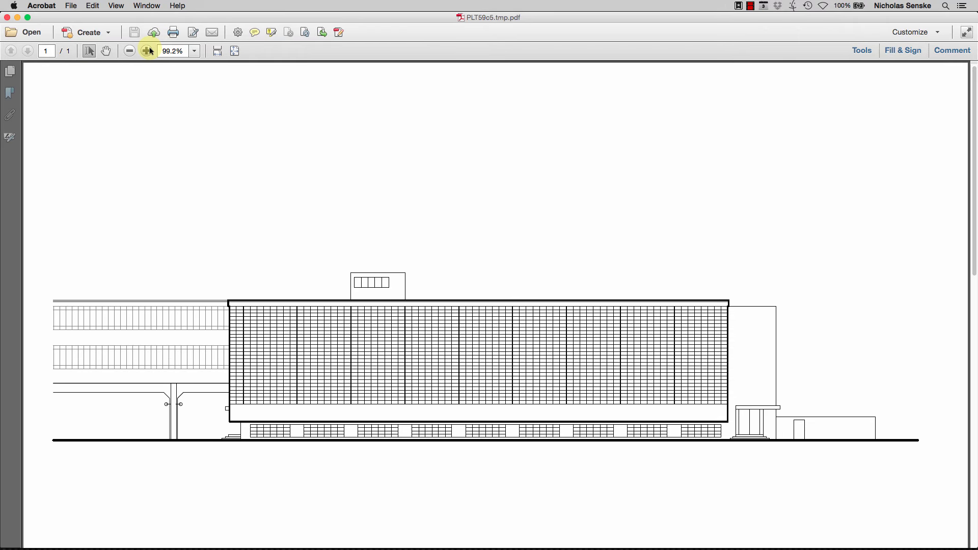
left_click(148, 51)
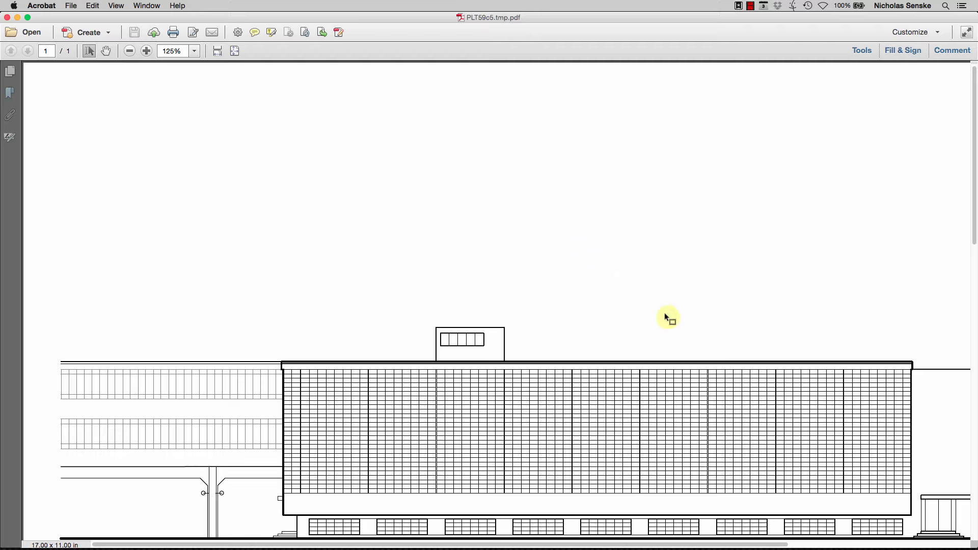
left_click_drag(664, 312, 496, 141)
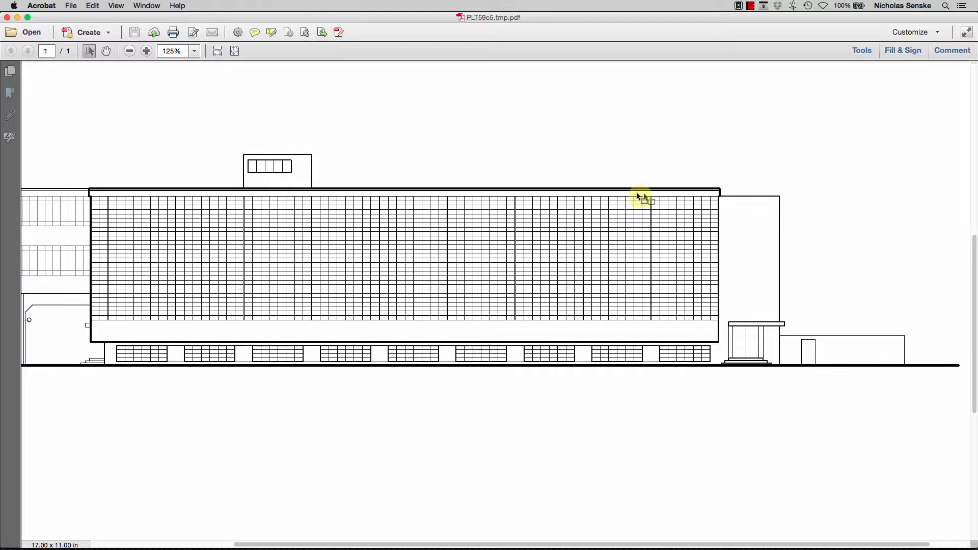
left_click(130, 51)
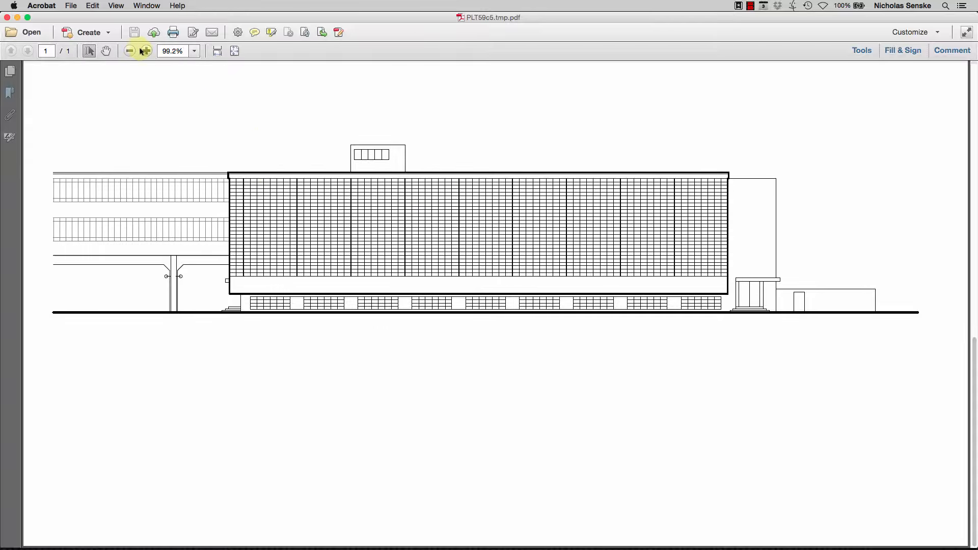
left_click(194, 50)
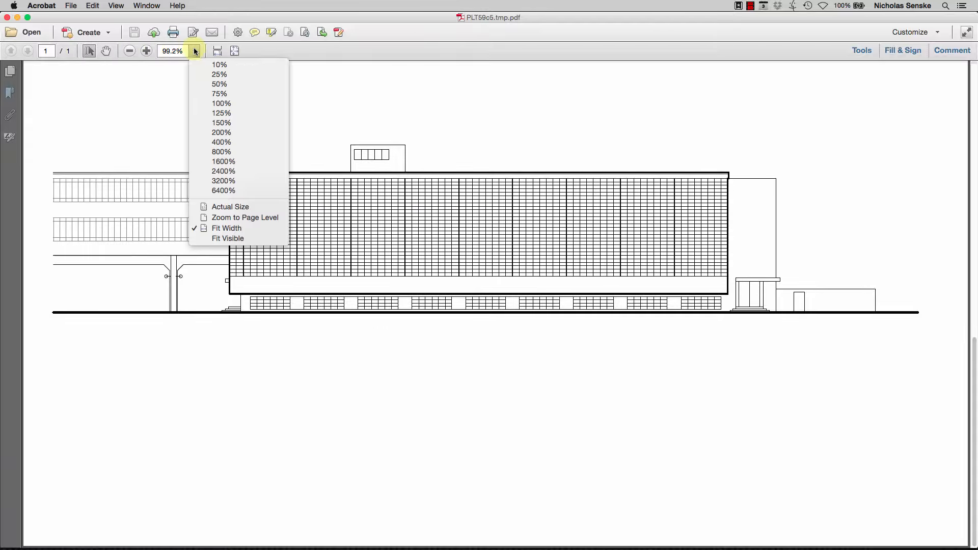
left_click(221, 102)
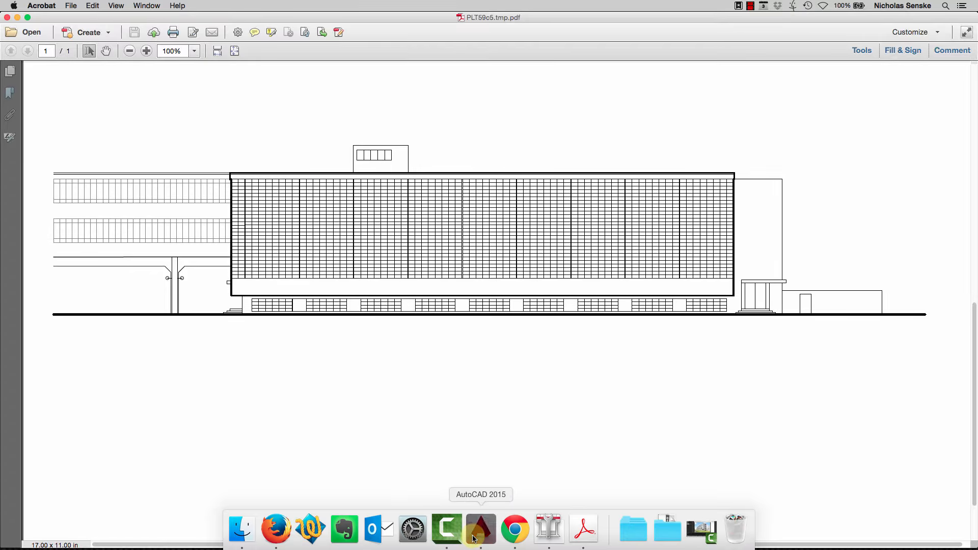
Switch back to AutoCAD, cancel the print, and return to model space at the elevation's left wing
left_click(478, 526)
left_click(567, 344)
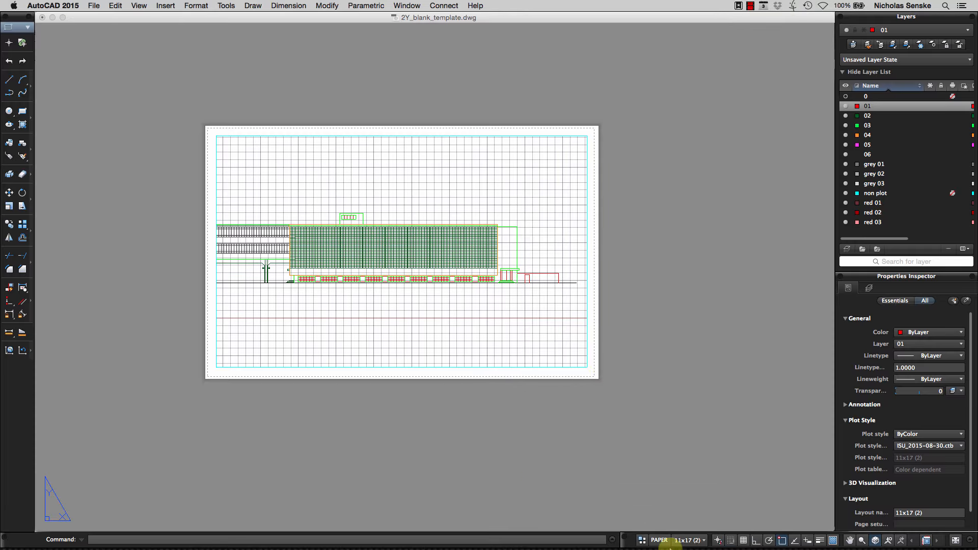
left_click(641, 540)
left_click(413, 151)
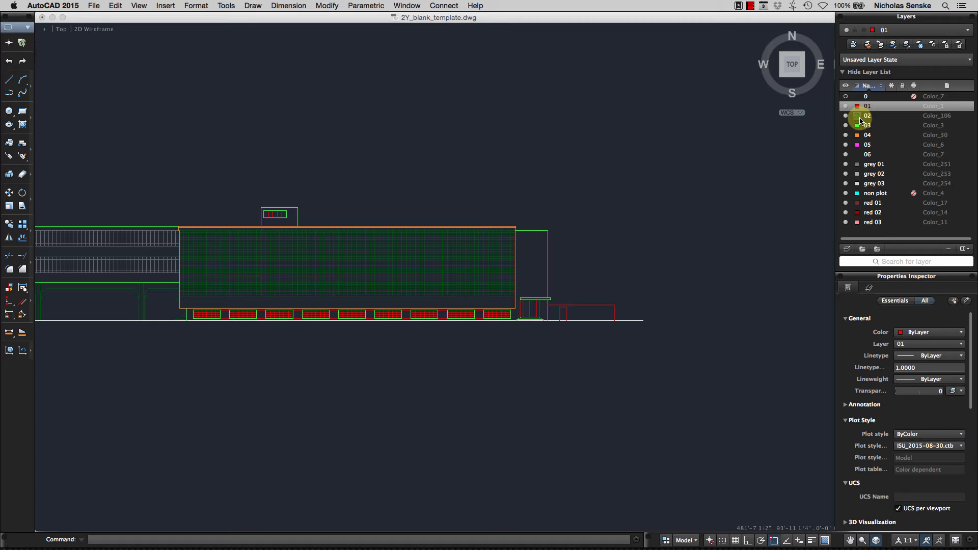
middle_click_drag(447, 435, 697, 425)
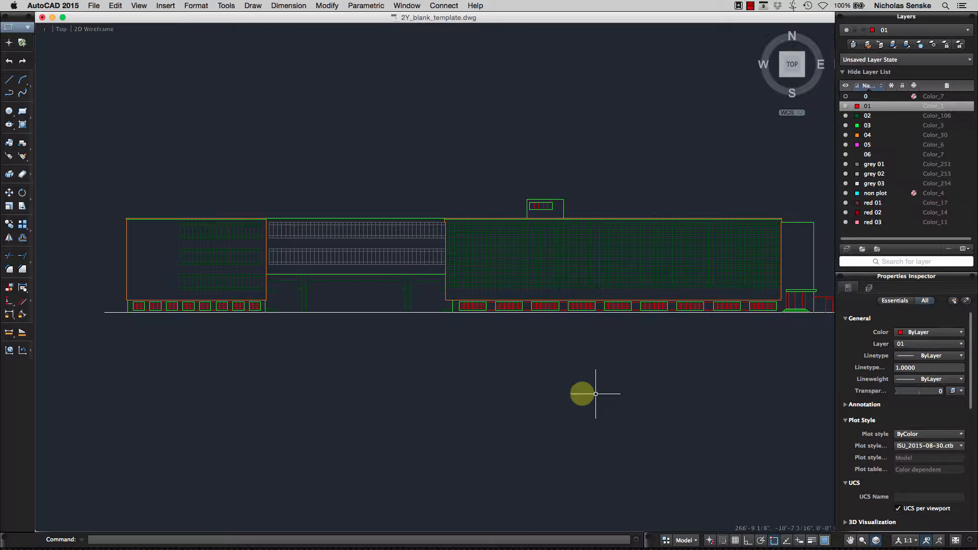
middle_click_drag(431, 373, 448, 393)
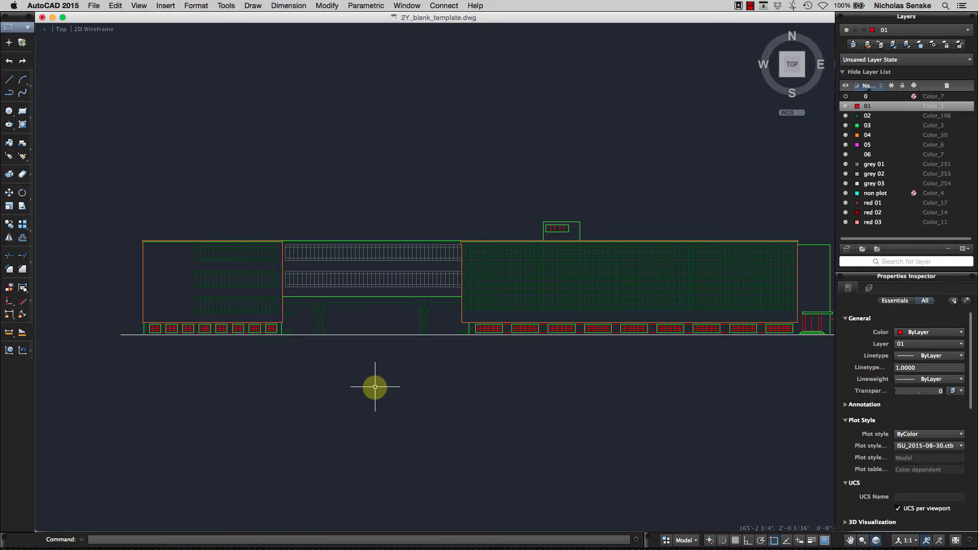
middle_click_drag(375, 387, 417, 396)
scroll(403, 390, "up", 3)
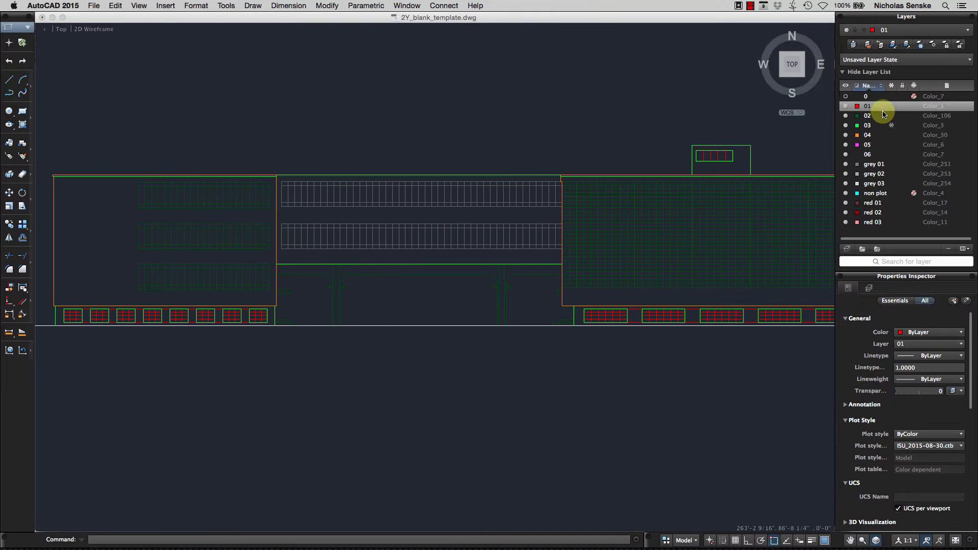
left_click(869, 127)
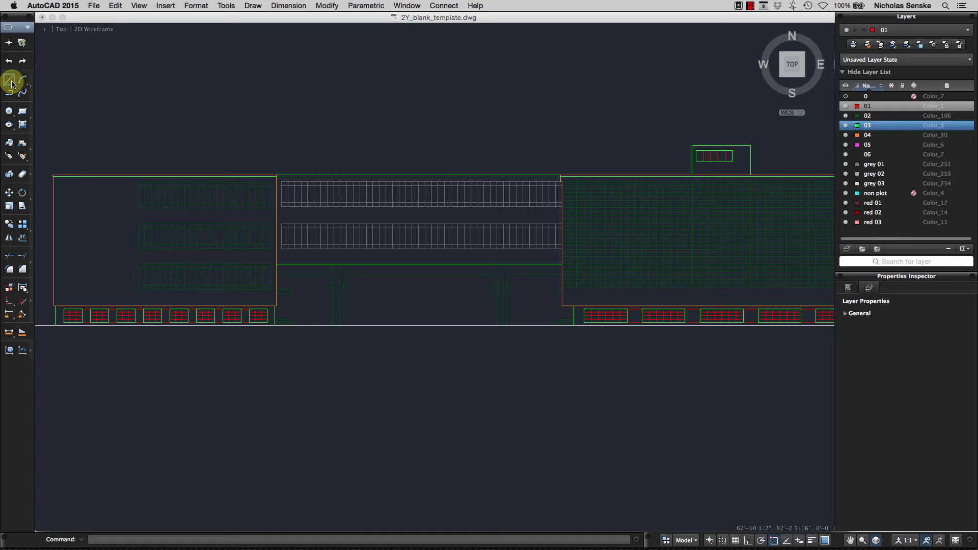
left_click(22, 111)
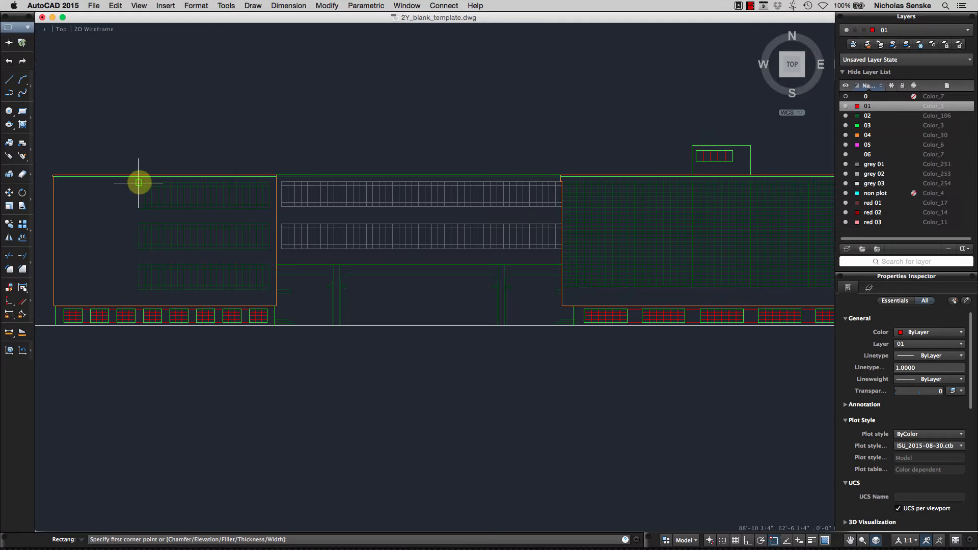
left_click(229, 224)
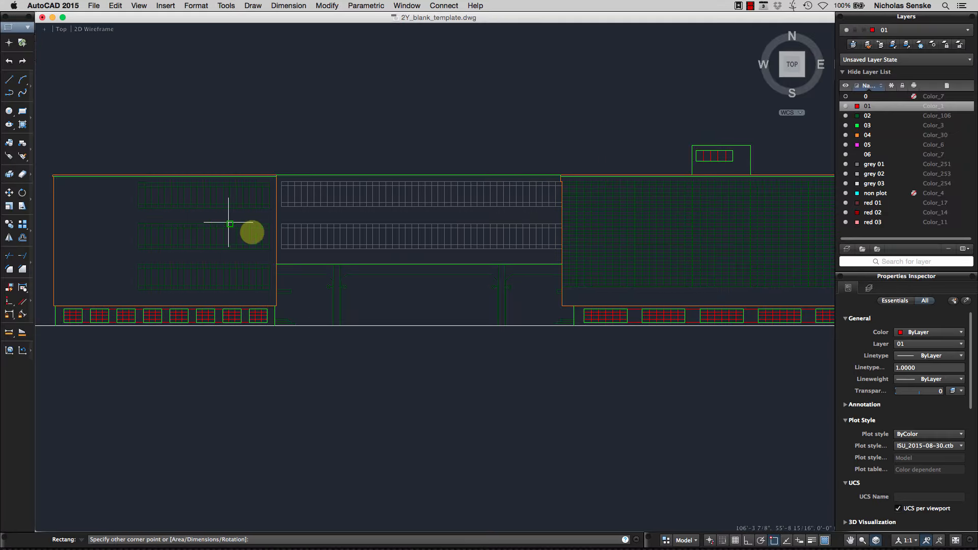
left_click(269, 208)
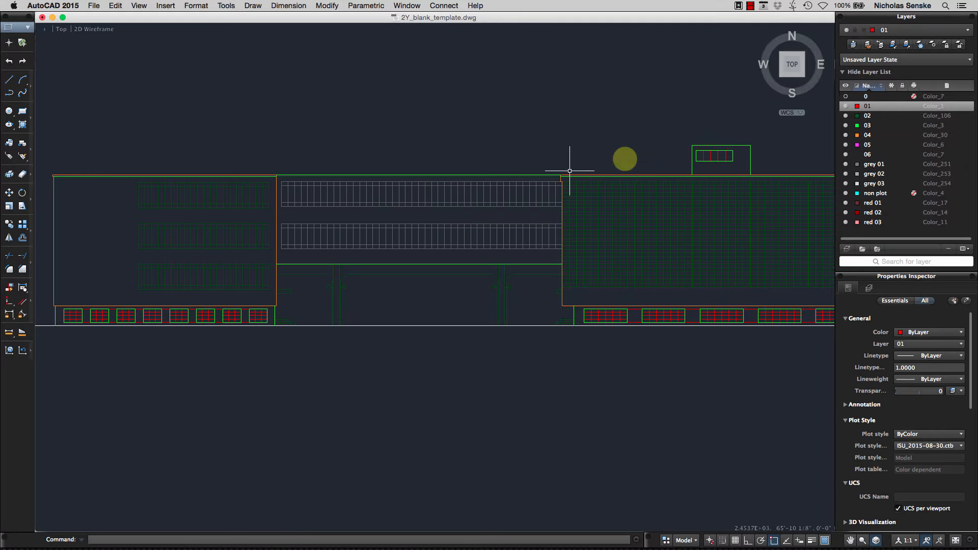
Make layer 03 current and draw a rectangle outlining the left wing's top window band
left_click(870, 126)
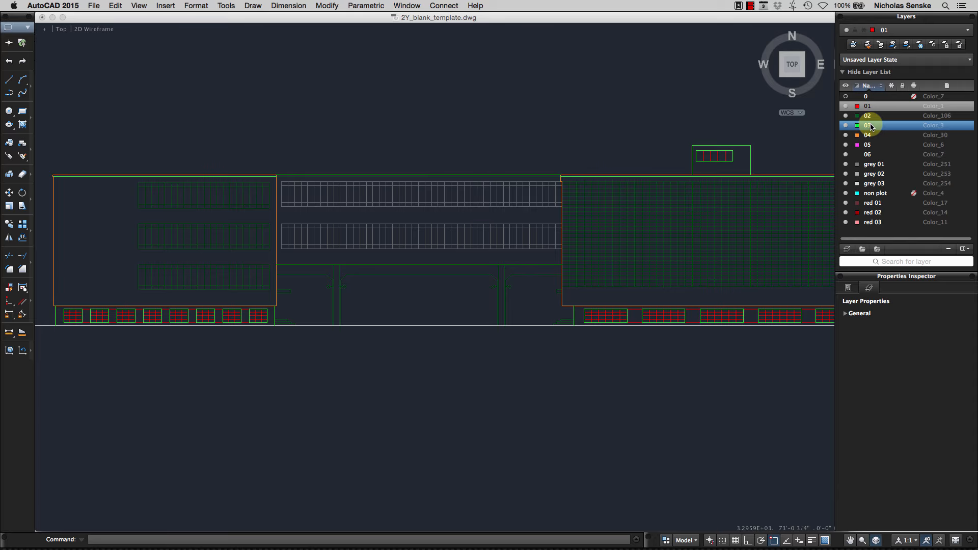
double_click(871, 126)
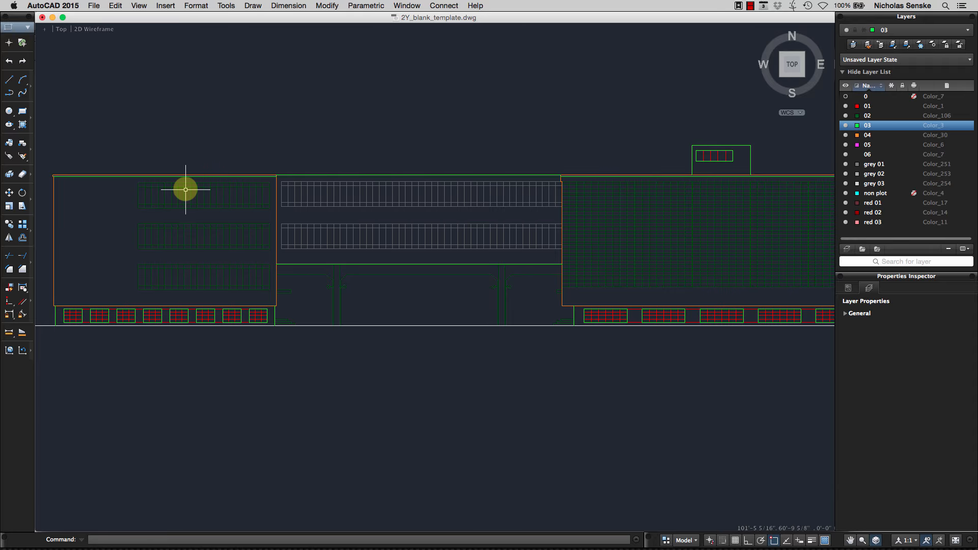
left_click(22, 111)
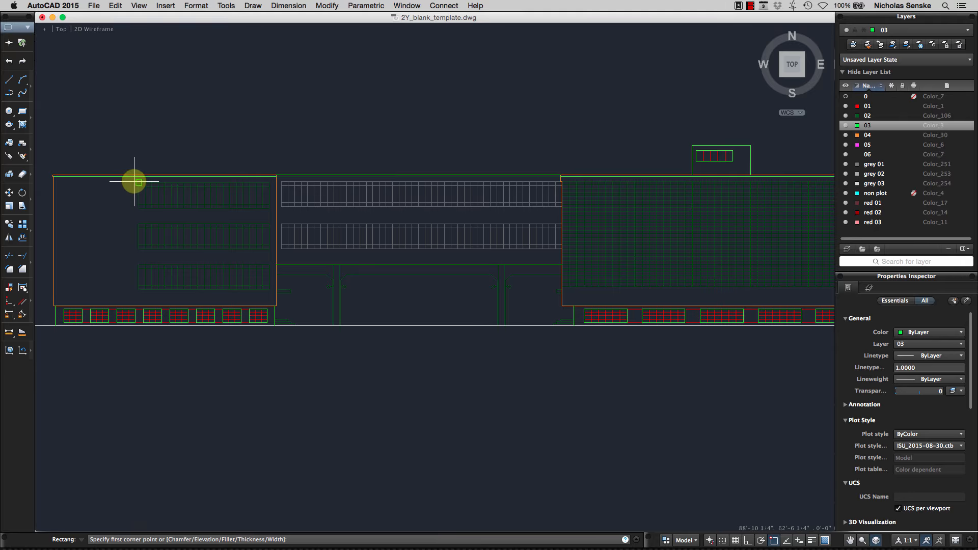
left_click(138, 183)
left_click(268, 208)
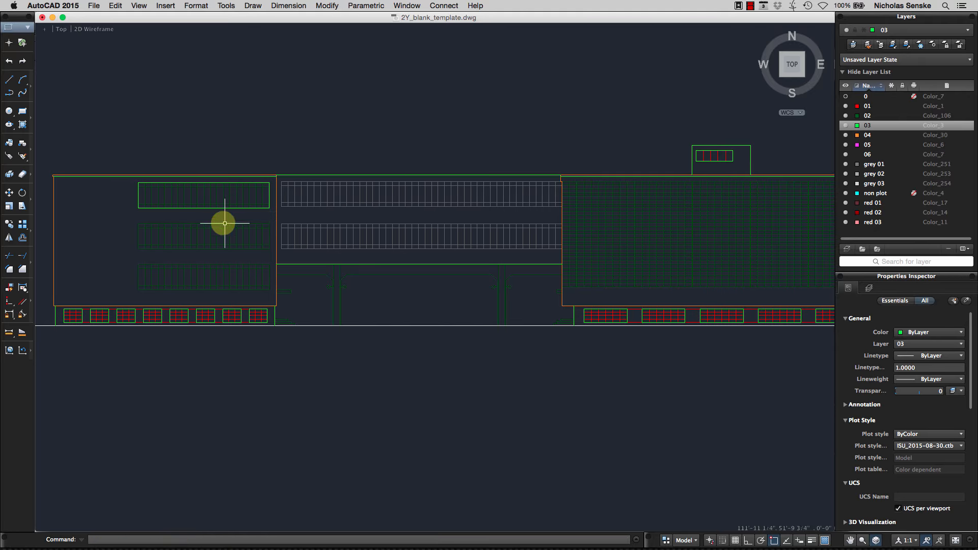
Draw rectangles outlining the middle and lowest upper-wall window bands of the left wing
key("space")
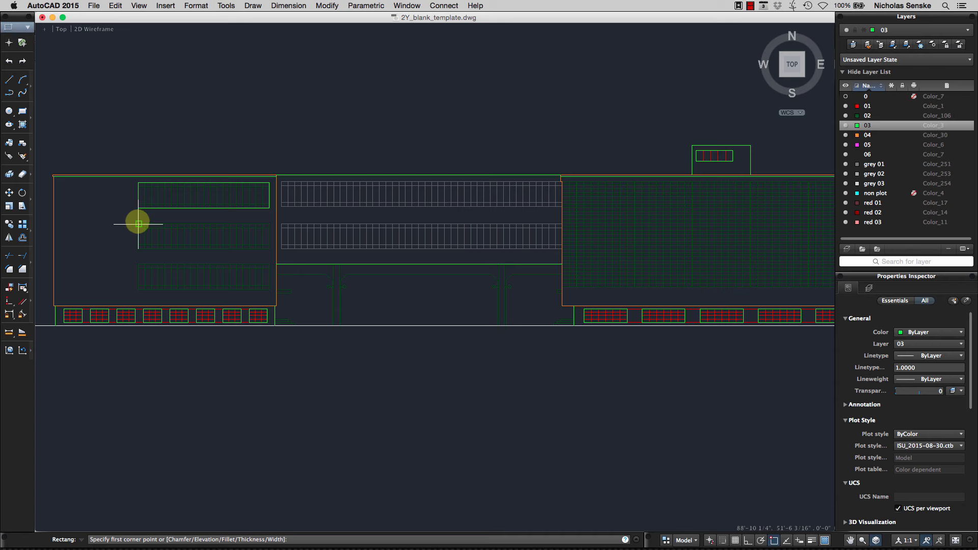
left_click(138, 224)
left_click(269, 248)
key("space")
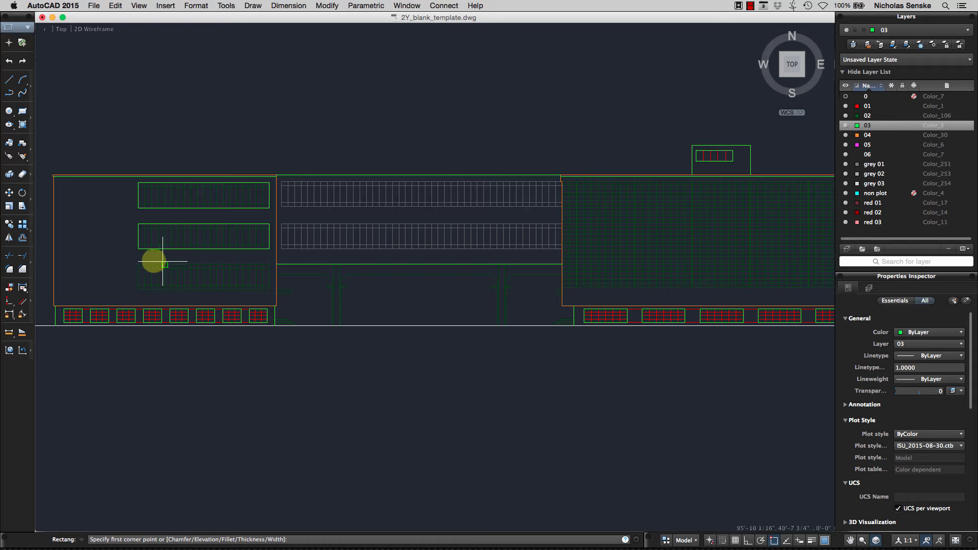
left_click(269, 289)
key("space")
Draw a line on layer 03 along the top edge of the main facade's window grid, from corner to corner
middle_click_drag(548, 257, 373, 278)
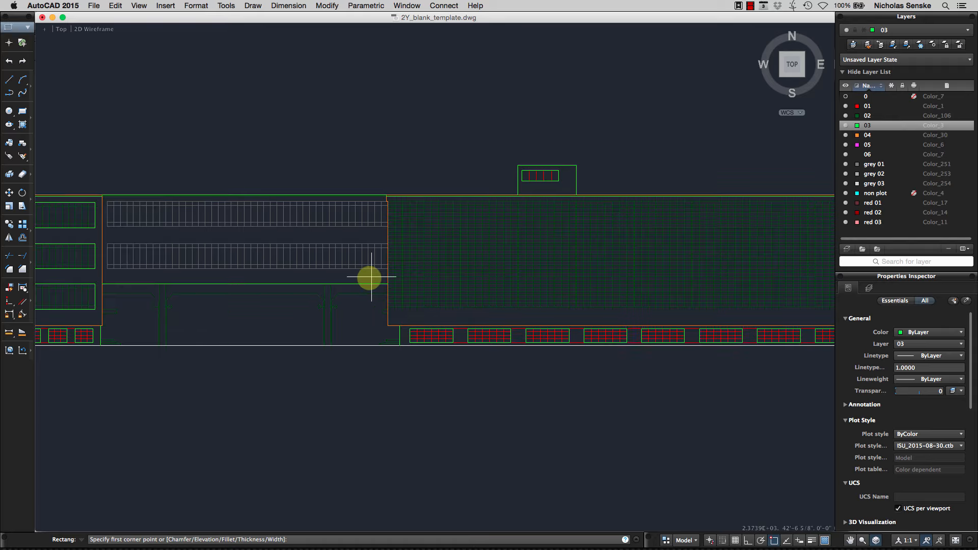
left_click(9, 80)
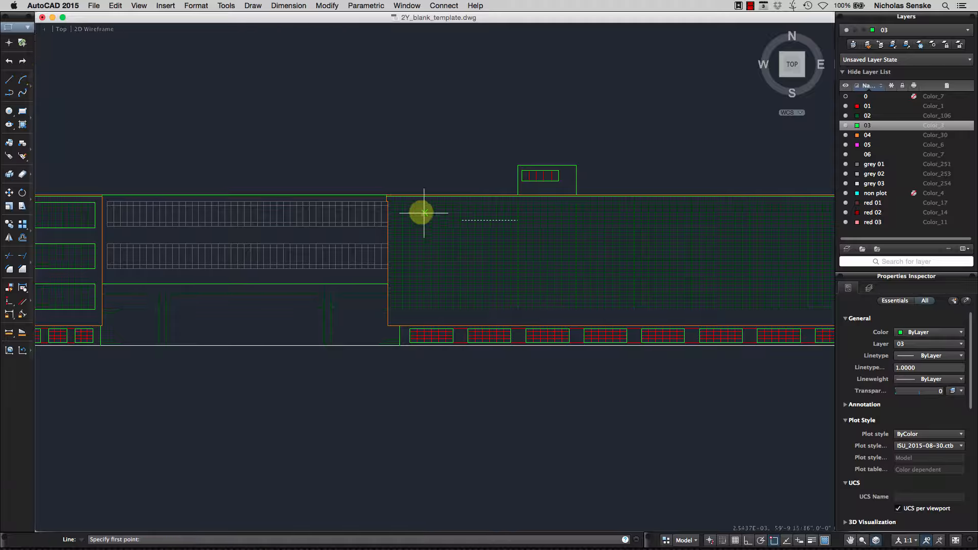
scroll(397, 202, "up", 5)
left_click(350, 199)
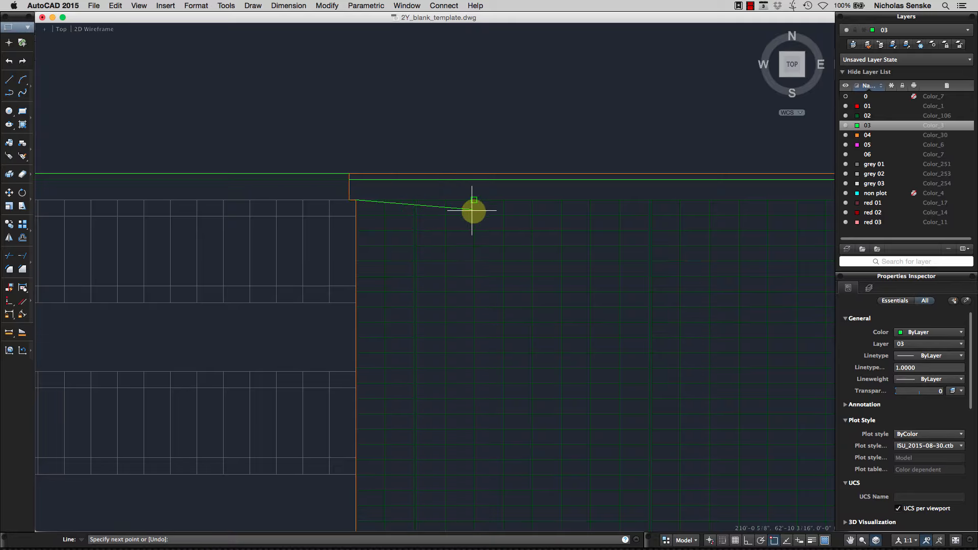
scroll(471, 209, "down", 5)
middle_click_drag(473, 234, 579, 232)
scroll(535, 225, "up", 6)
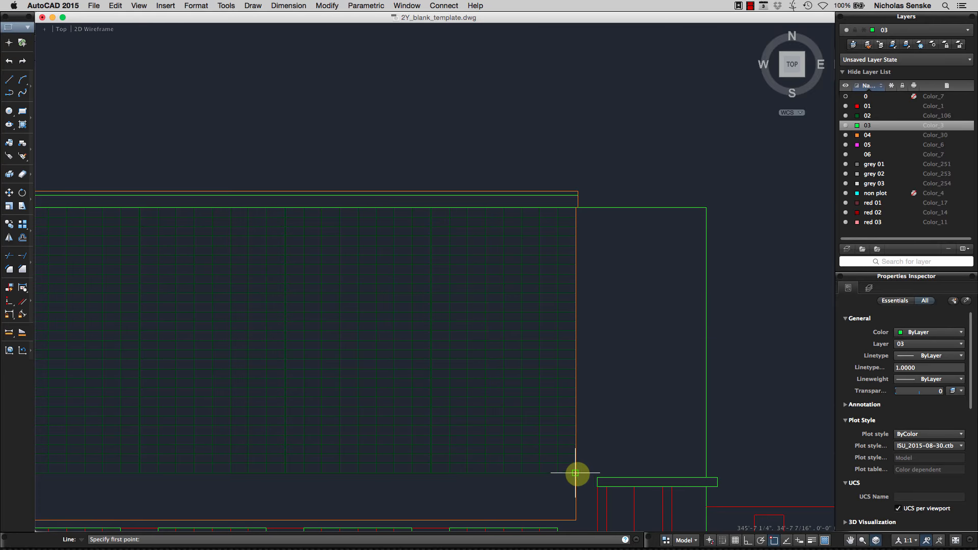
Draw a line on layer 03 along the bottom edge of the main facade's window grid, ending at the facade's left edge
scroll(570, 471, "down", 5)
scroll(558, 461, "down", 4)
scroll(571, 454, "up", 6)
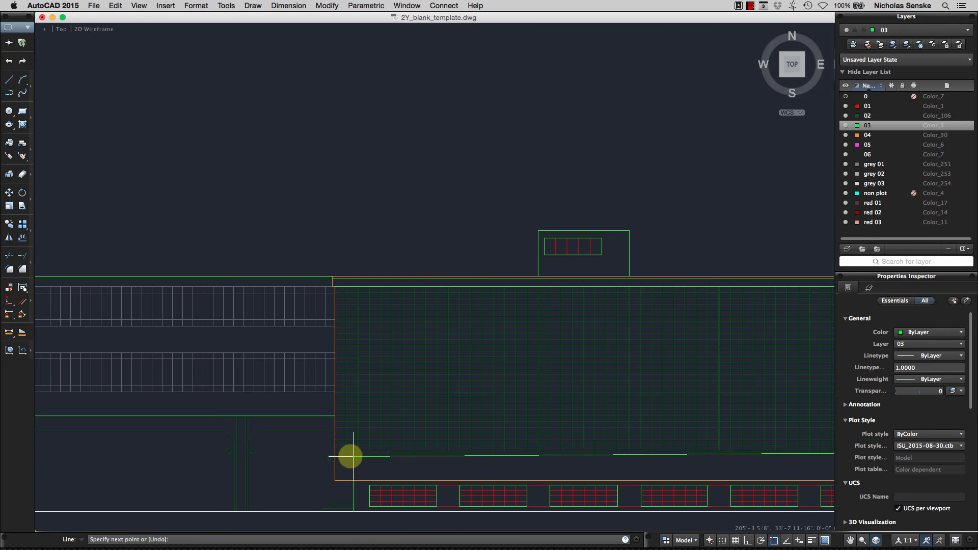
left_click(335, 450)
key("Return")
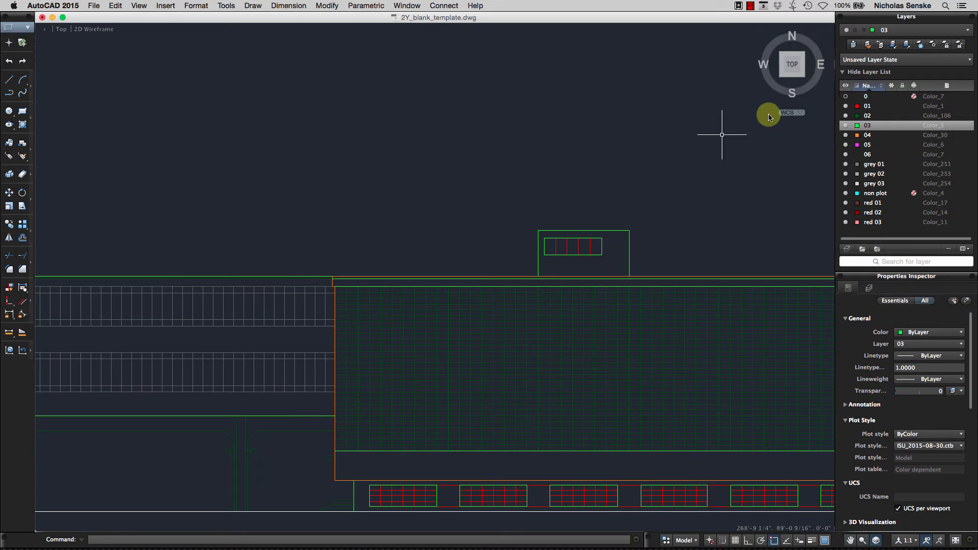
Make layer 01 current and draw a rectangle outlining the upper window band of the connecting section between the two wings
left_click(868, 107)
double_click(875, 109)
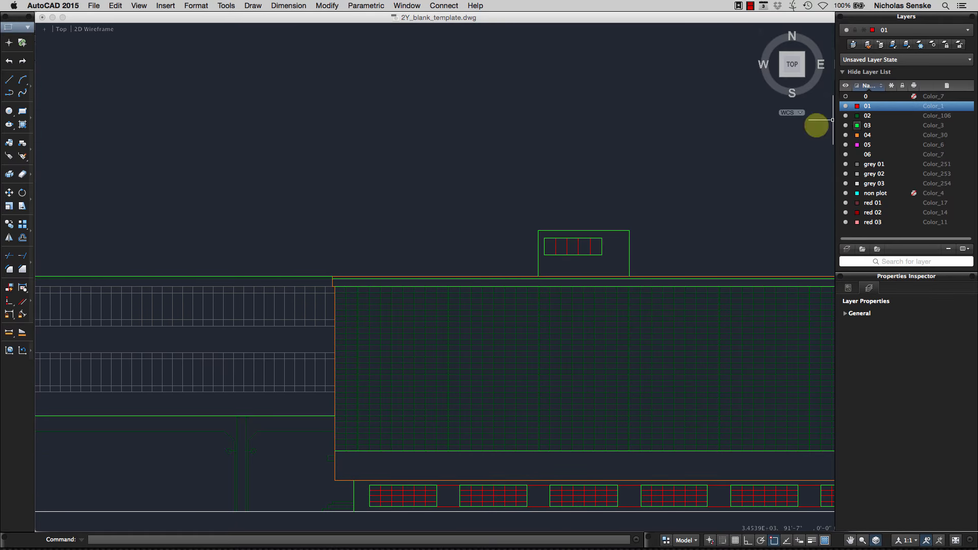
left_click(23, 110)
middle_click_drag(130, 287, 377, 284)
scroll(377, 284, "up", 3)
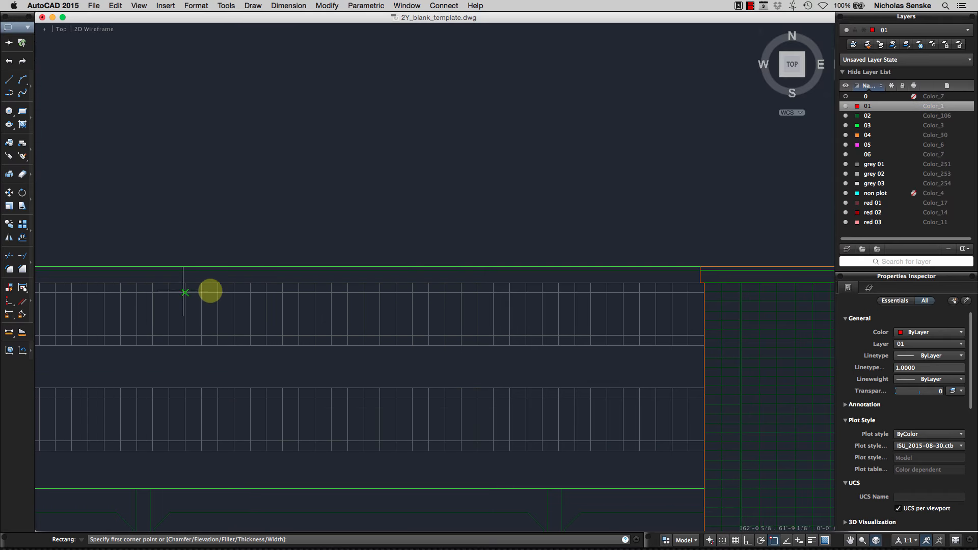
middle_click_drag(182, 291, 448, 288)
left_click(223, 281)
scroll(237, 286, "down", 4)
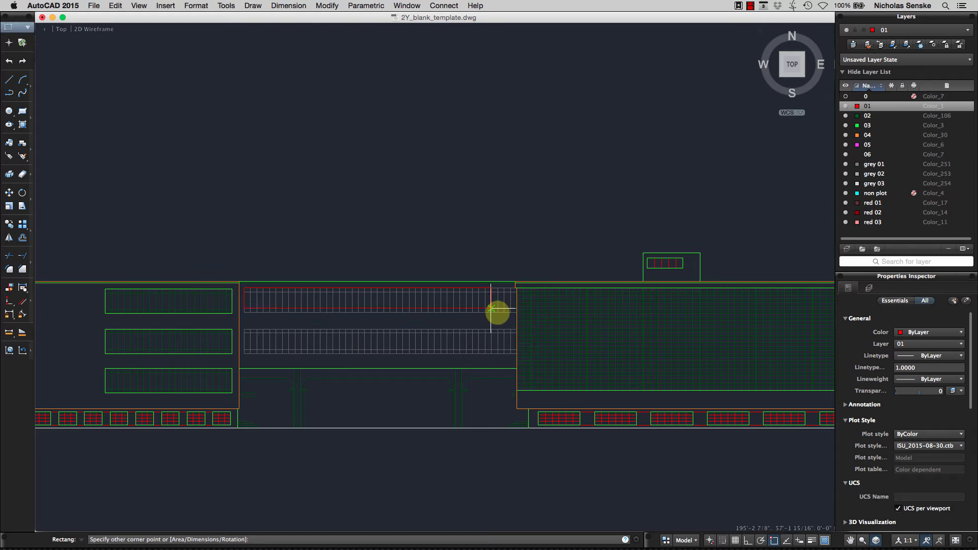
scroll(516, 319, "up", 2)
left_click(514, 314)
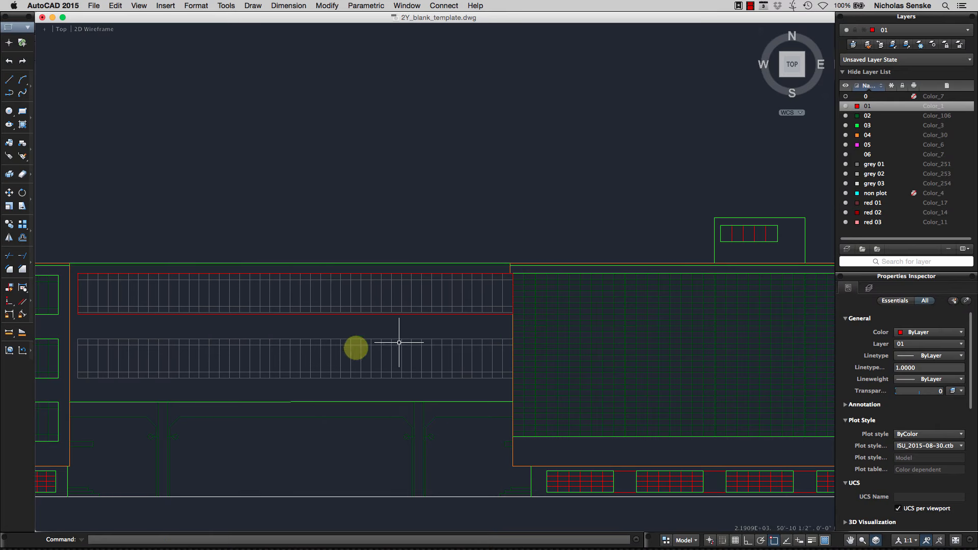
Draw a rectangle on layer 01 outlining the connecting section's lower window band
key("Return")
left_click(77, 339)
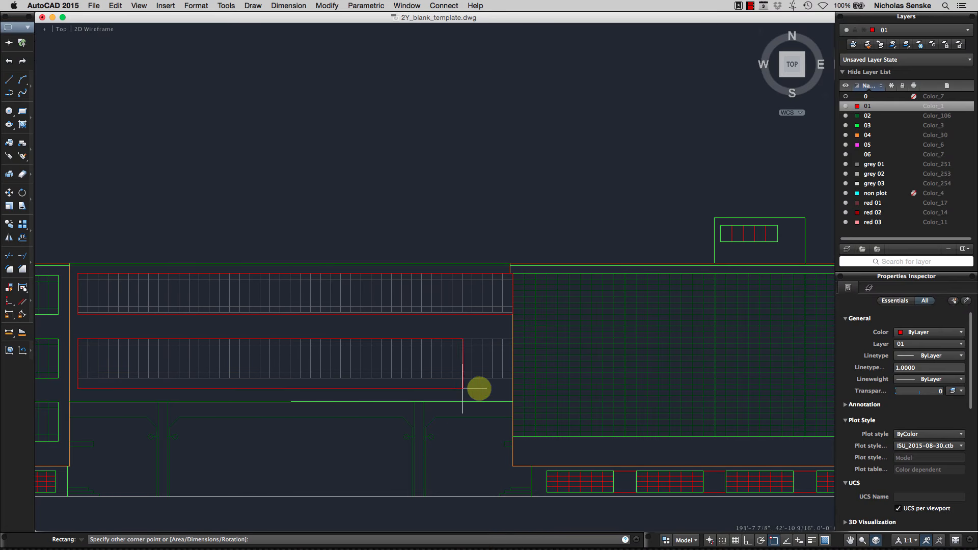
left_click(512, 378)
key("Return")
scroll(489, 361, "down", 2)
scroll(500, 321, "up", 3)
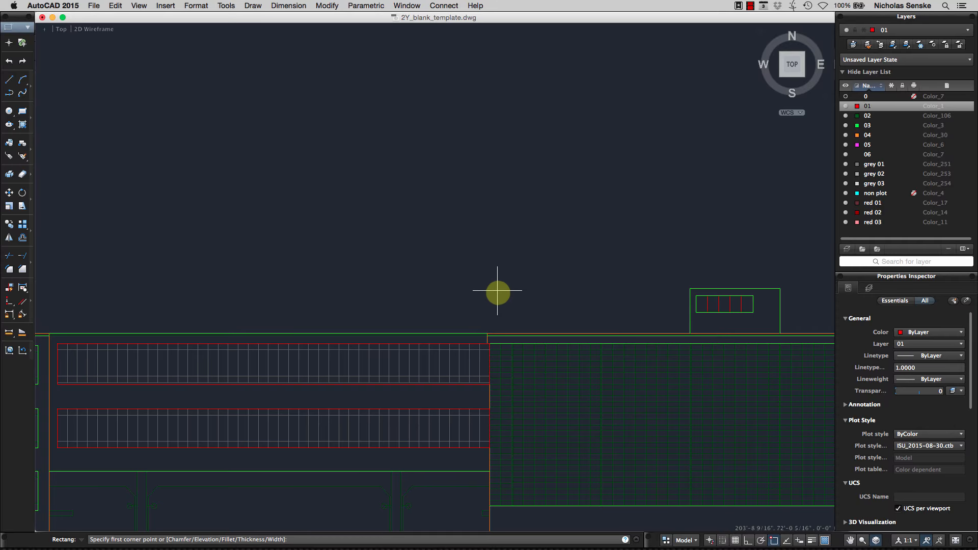
key("Escape")
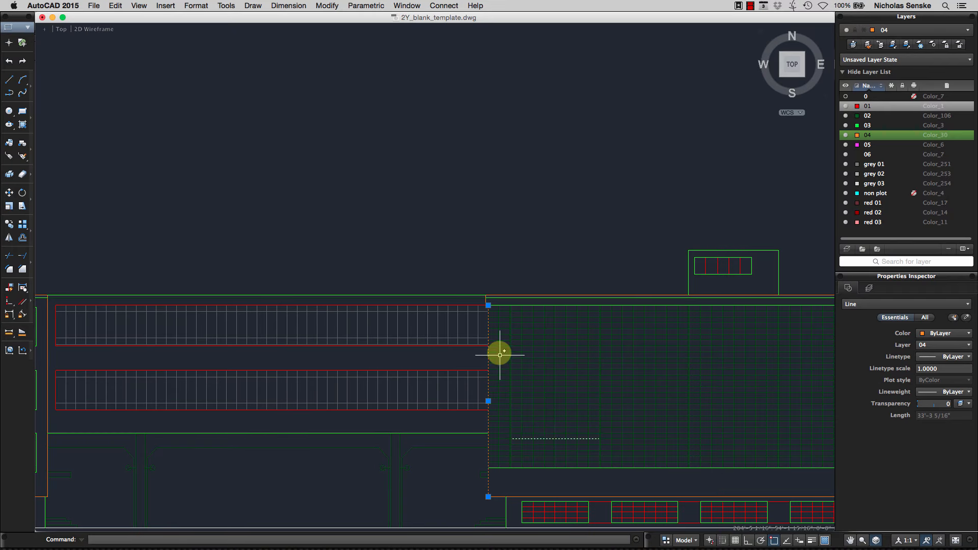
Bring the main facade's left edge line and the short vertical roof-edge line above it to the front of the draw order
scroll(486, 308, "up", 5)
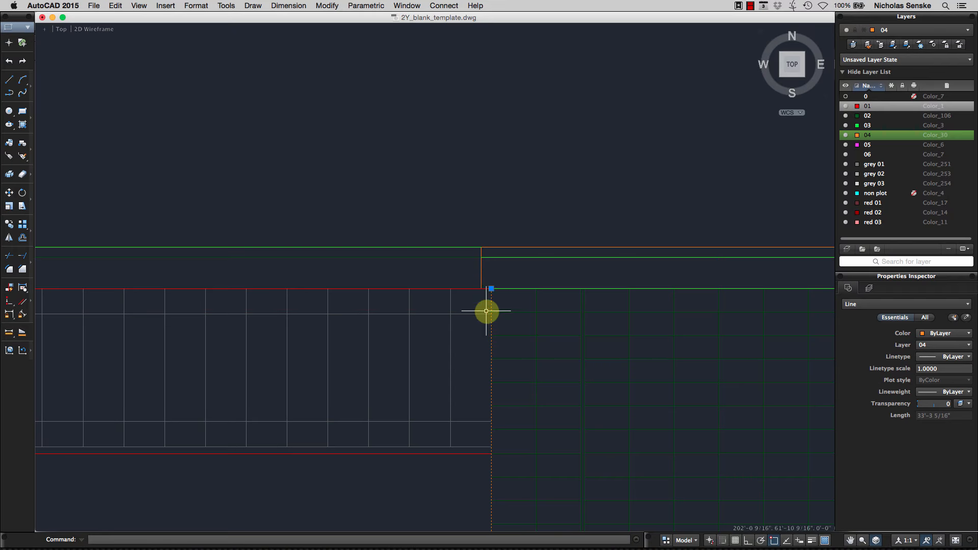
left_click(478, 280)
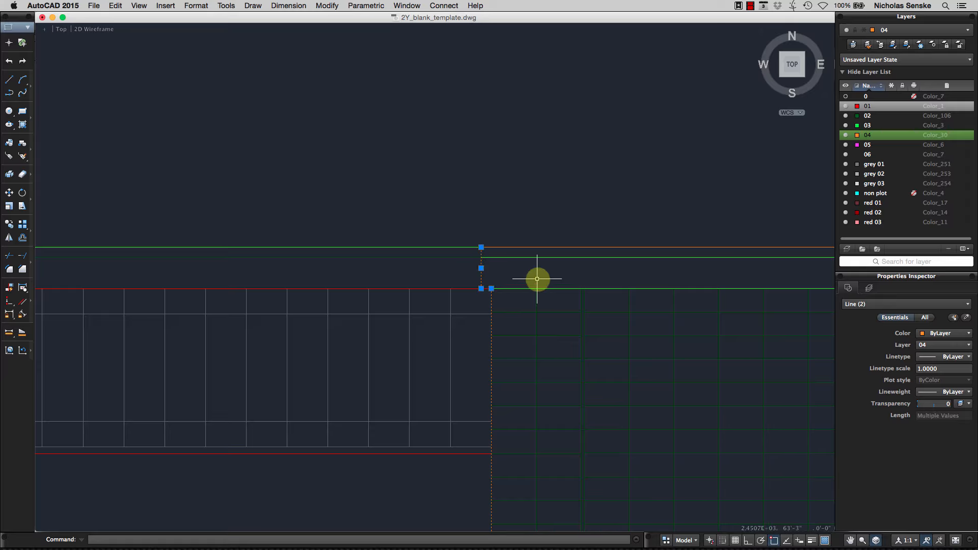
right_click(484, 279)
mouse_move(556, 396)
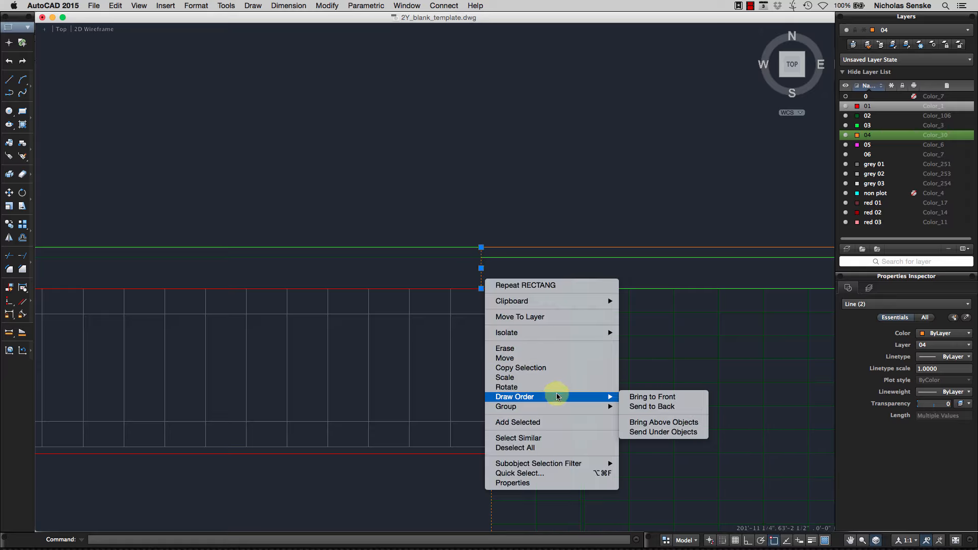
left_click(649, 396)
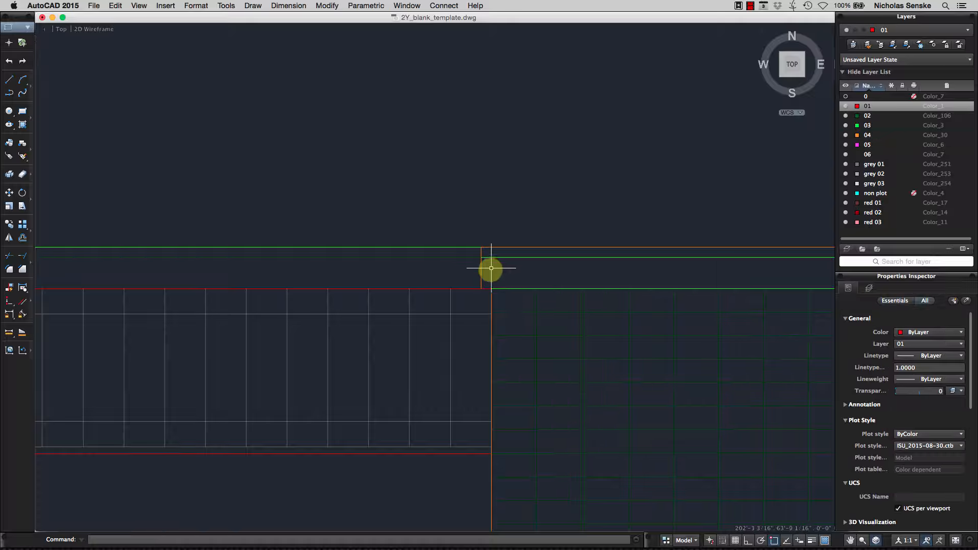
Stretch the short layer 04 line under the roof edge to meet the window grid's upper-left corner, and bring it to the front
scroll(490, 269, "up", 6)
left_click(472, 319)
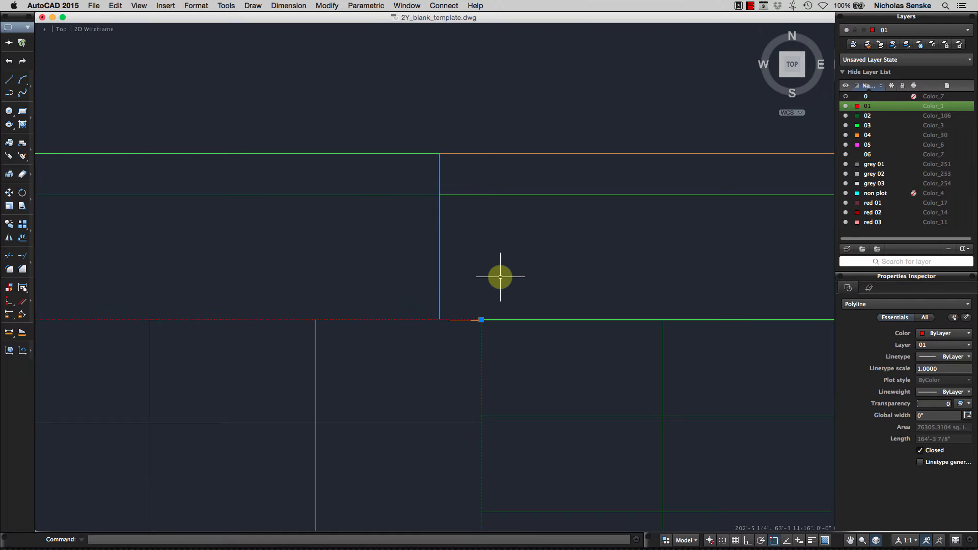
scroll(466, 315, "up", 6)
key("Escape")
scroll(486, 369, "up", 4)
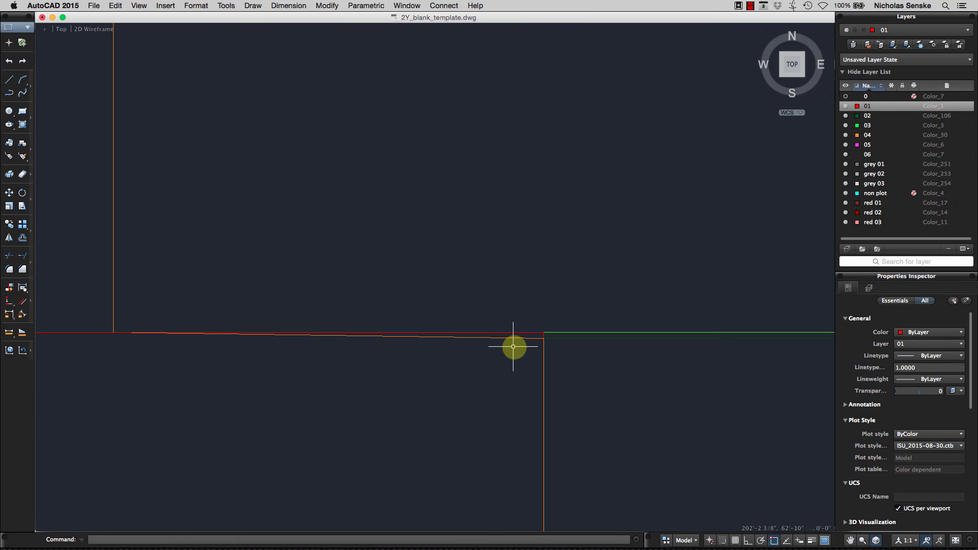
left_click(518, 338)
left_click(544, 336)
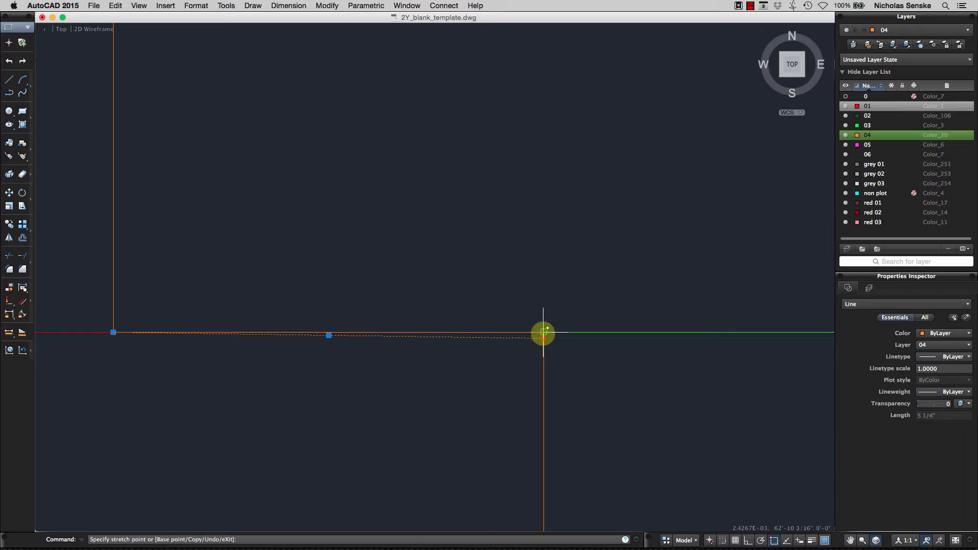
left_click(543, 332)
right_click(460, 335)
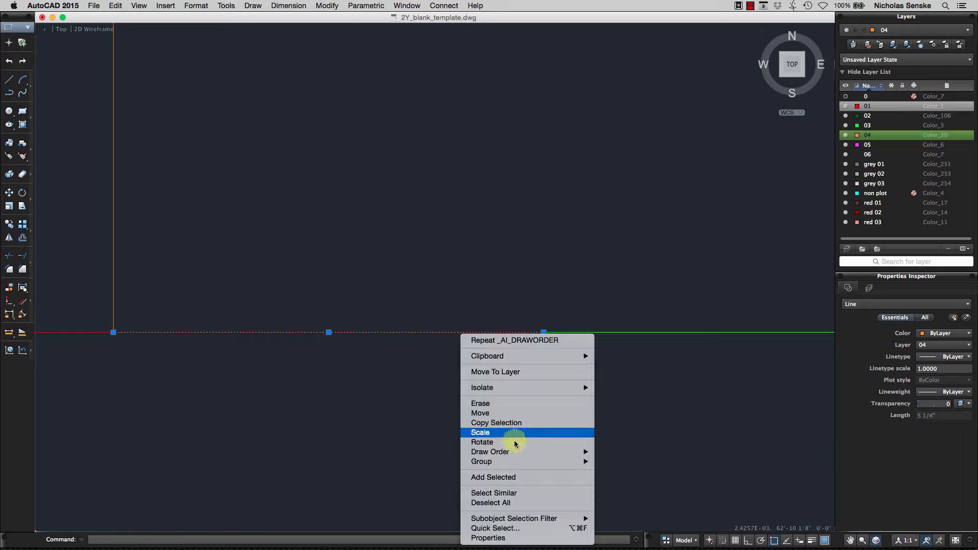
mouse_move(530, 451)
left_click(640, 452)
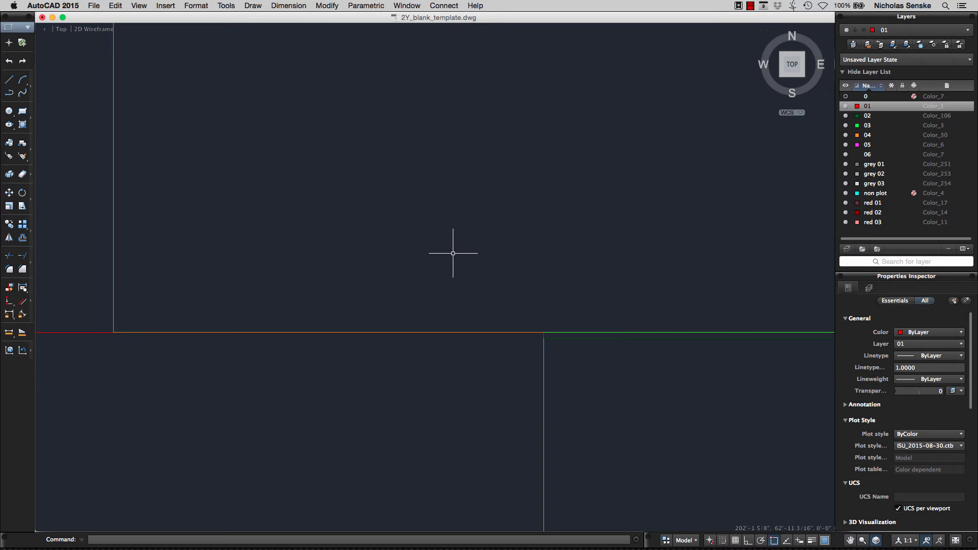
Review the whole elevation in model space and switch to the 11x17 layout
scroll(453, 253, "down", 10)
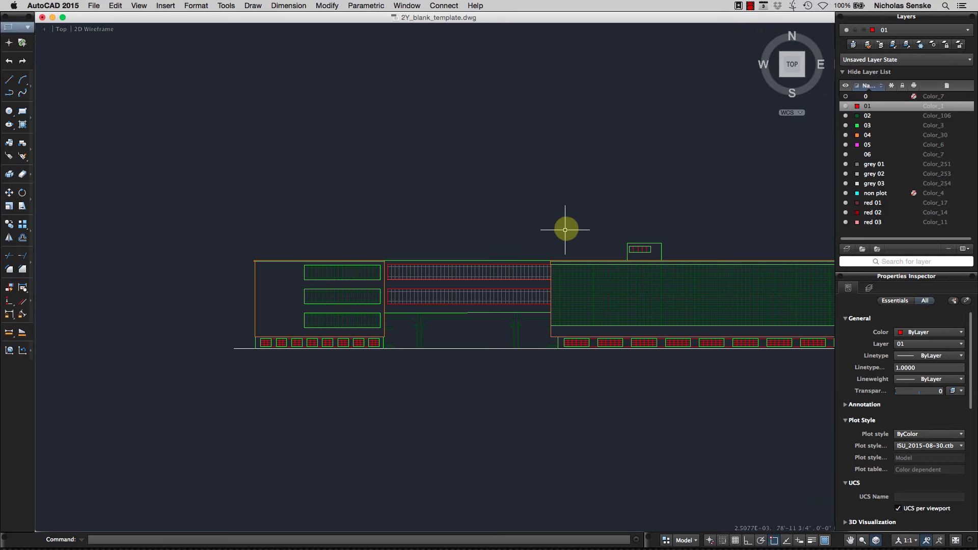
middle_click_drag(565, 229, 417, 189)
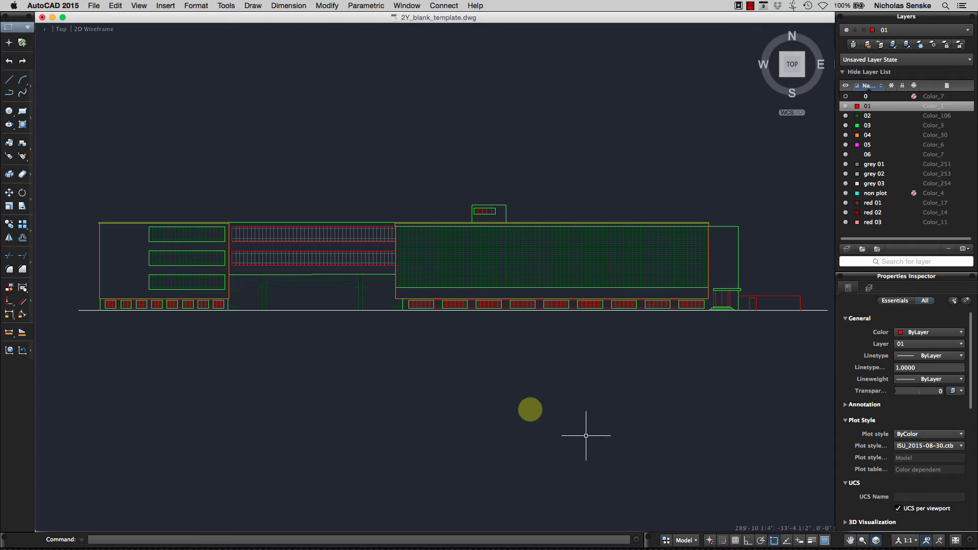
scroll(336, 268, "up", 4)
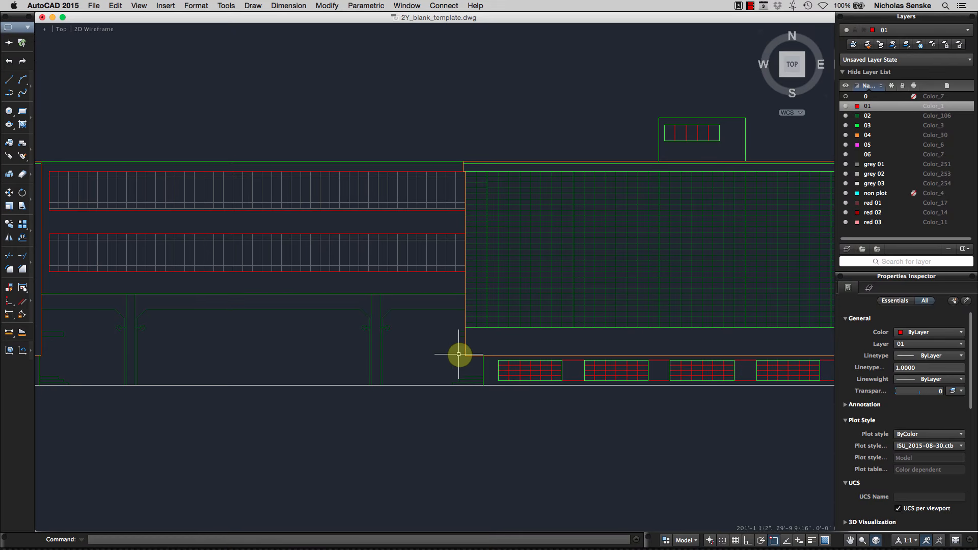
scroll(484, 367, "down", 5)
scroll(466, 357, "up", 2)
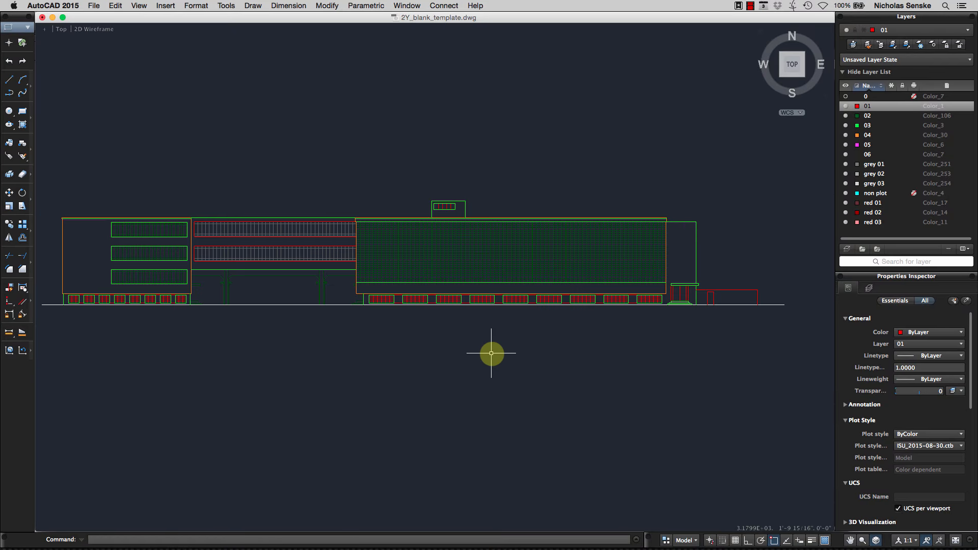
left_click(666, 538)
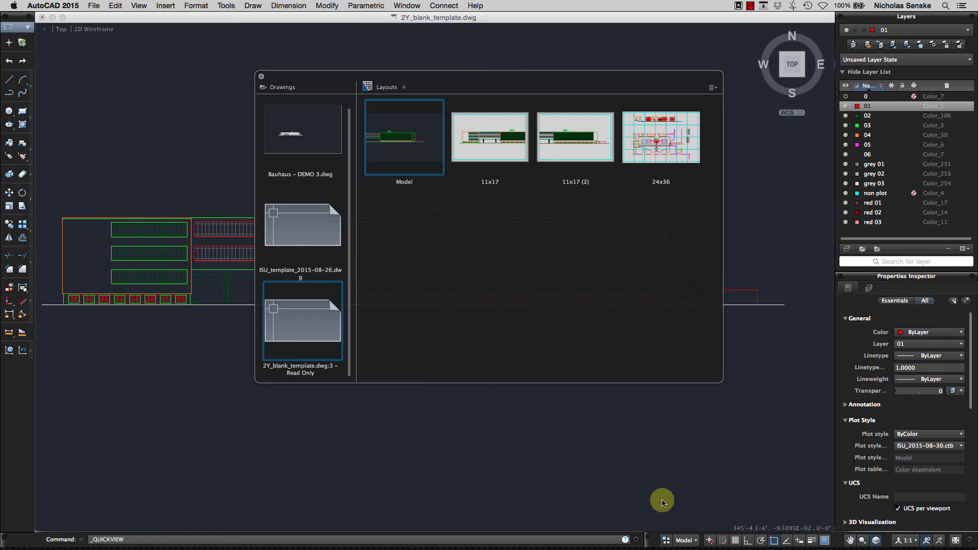
left_click(502, 157)
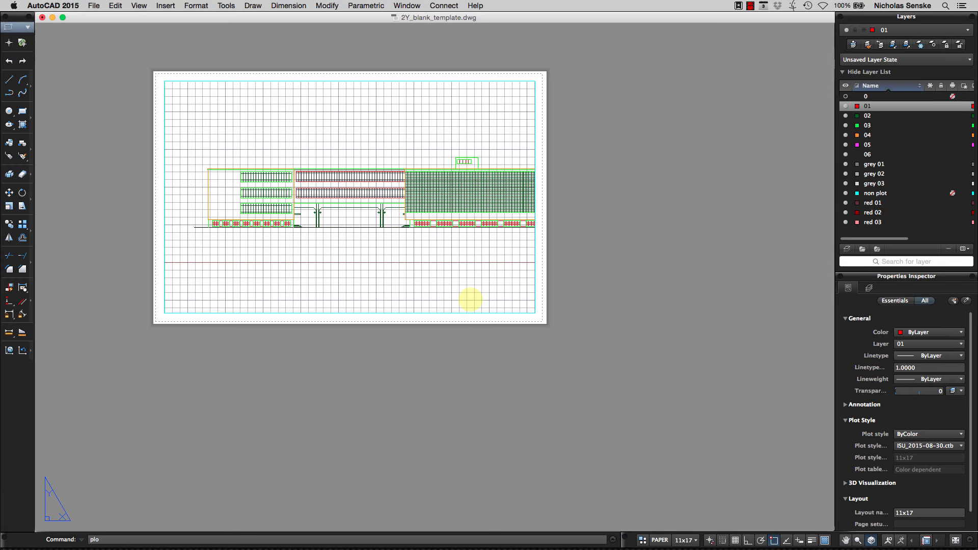
Plot the layout with the page setup's paper size set to 11x17 and open the print preview
key("Return")
left_click(580, 204)
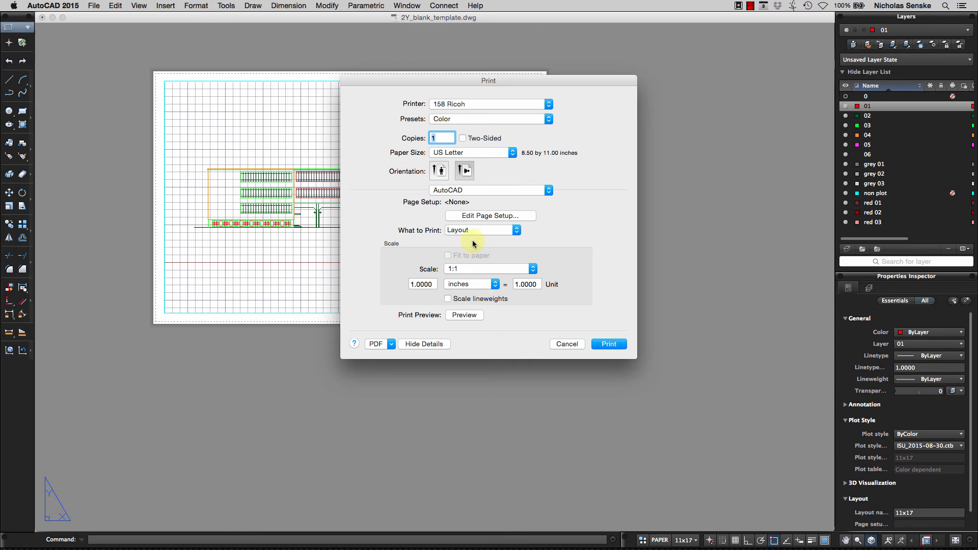
left_click(477, 216)
left_click(390, 187)
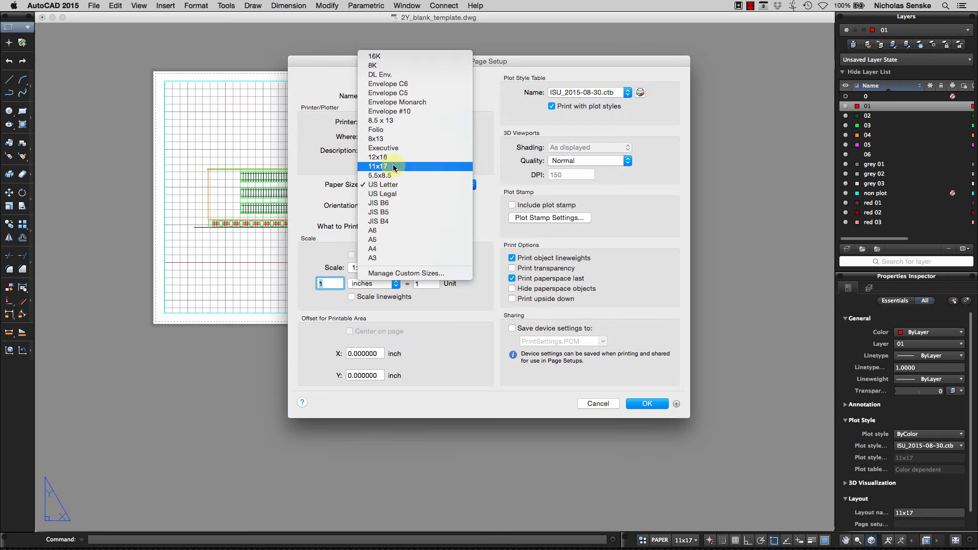
left_click(535, 357)
left_click(644, 404)
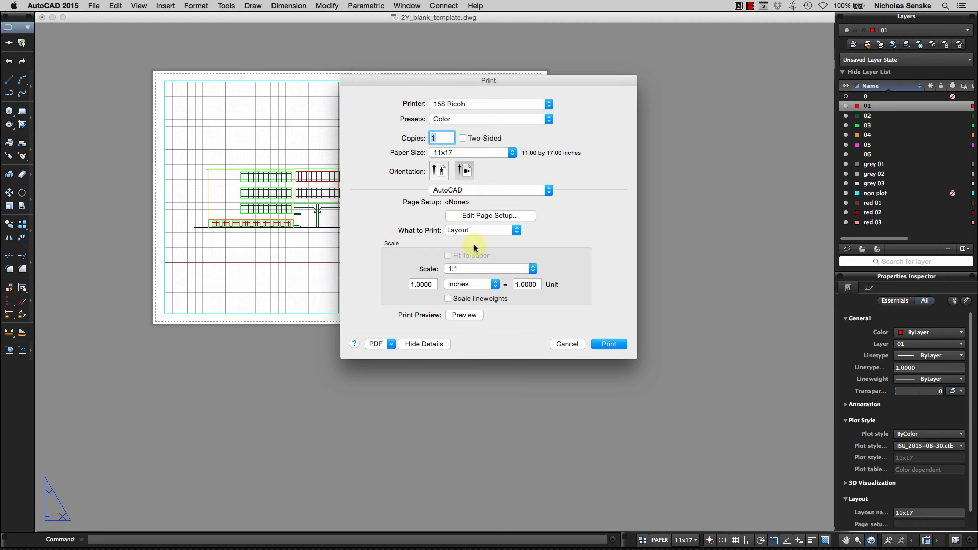
left_click(461, 315)
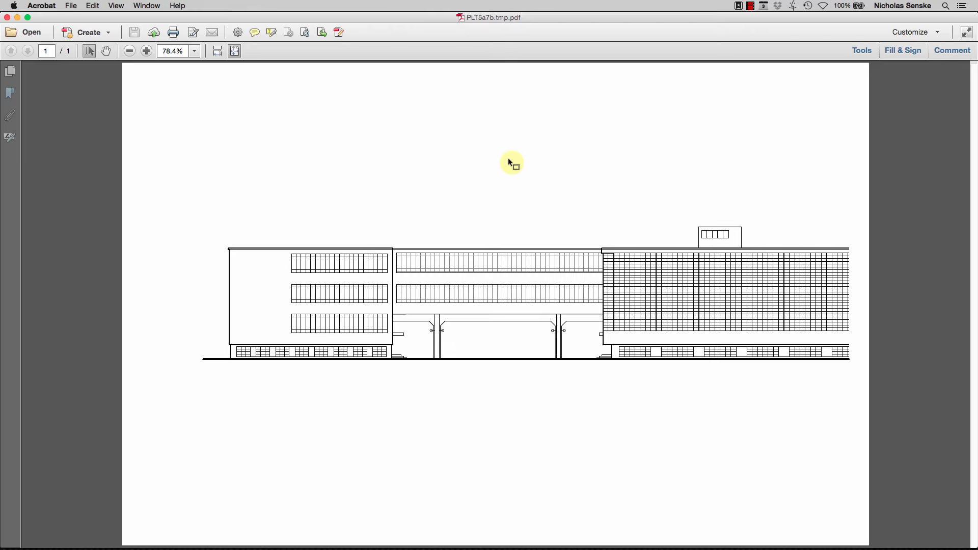
Examine the elevation's line weights in the Acrobat print preview at 100%
left_click(193, 51)
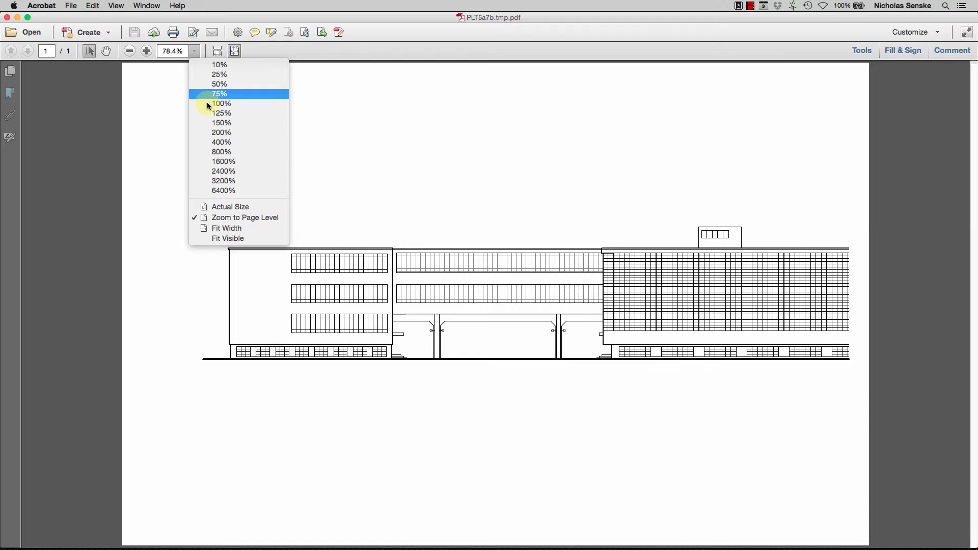
left_click(218, 98)
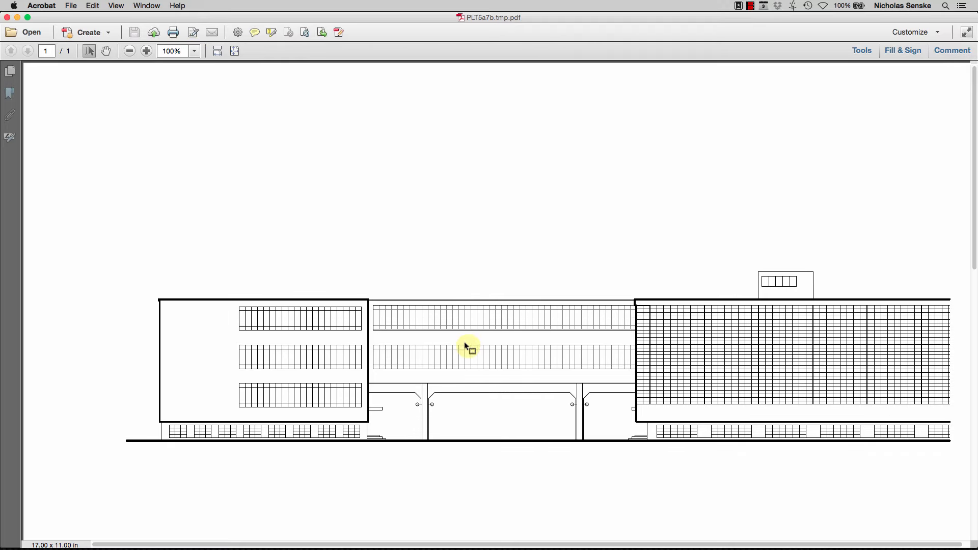
left_click_drag(468, 342, 471, 275)
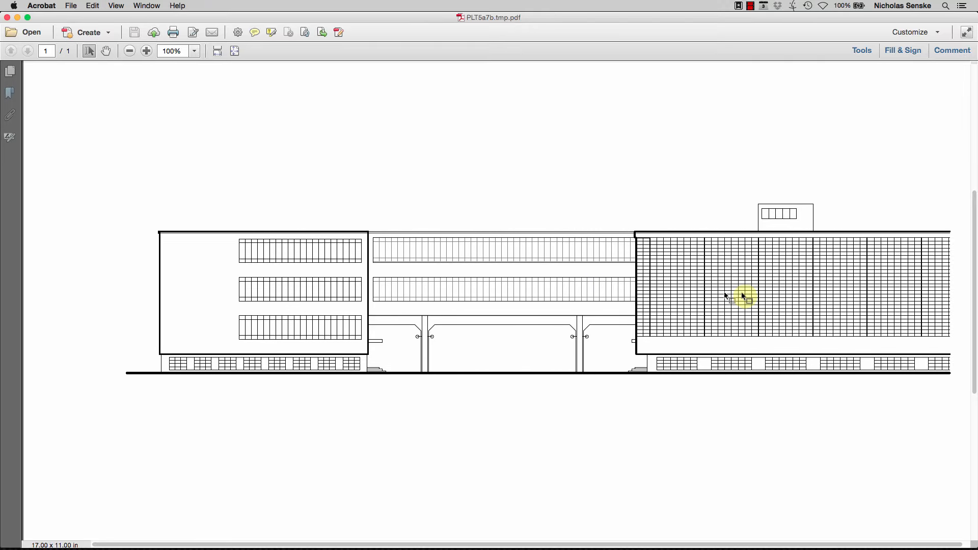
left_click_drag(762, 292, 598, 289)
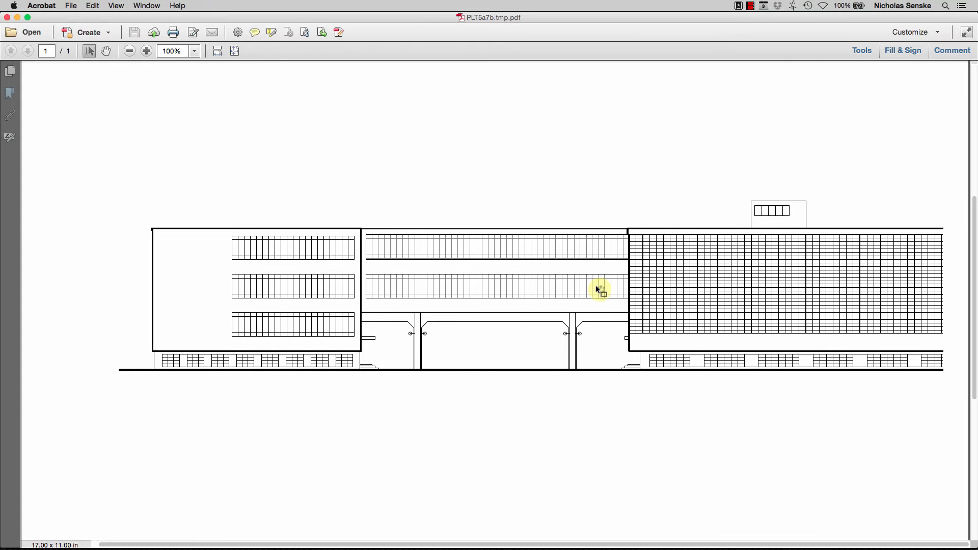
Enlarge the print preview to 400% and compare the window outlines of the left wing and the connecting section
left_click(147, 51)
scroll(446, 220, "down", 6)
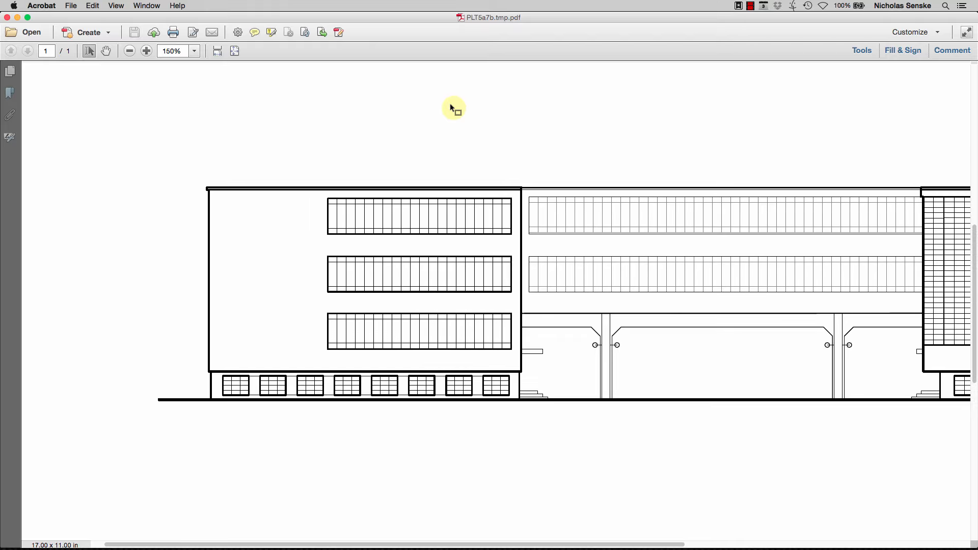
left_click(147, 53)
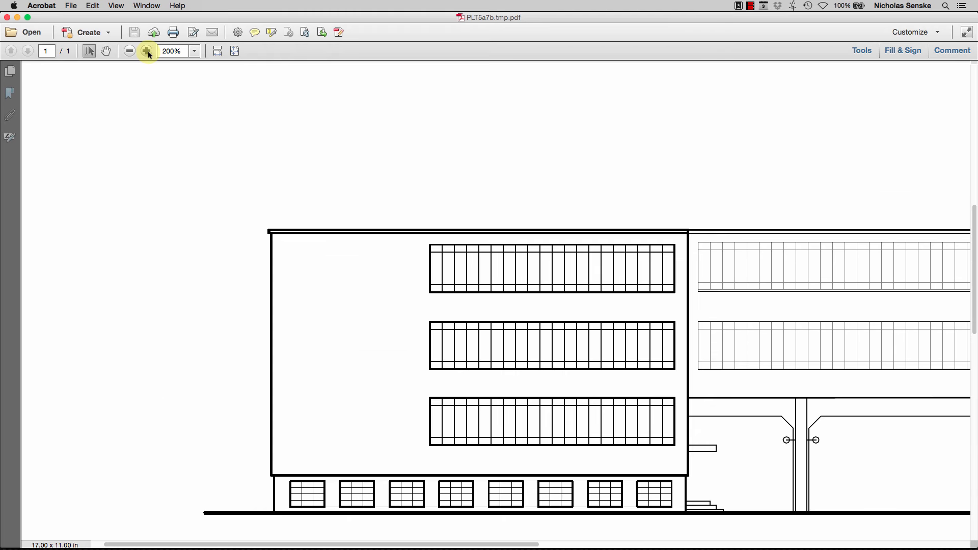
left_click(147, 53)
left_click_drag(780, 269, 215, 128)
left_click_drag(417, 156, 257, 134)
left_click(147, 50)
mouse_move(449, 202)
left_mouse_down()
mouse_move(338, 200)
mouse_move(472, 201)
left_mouse_up()
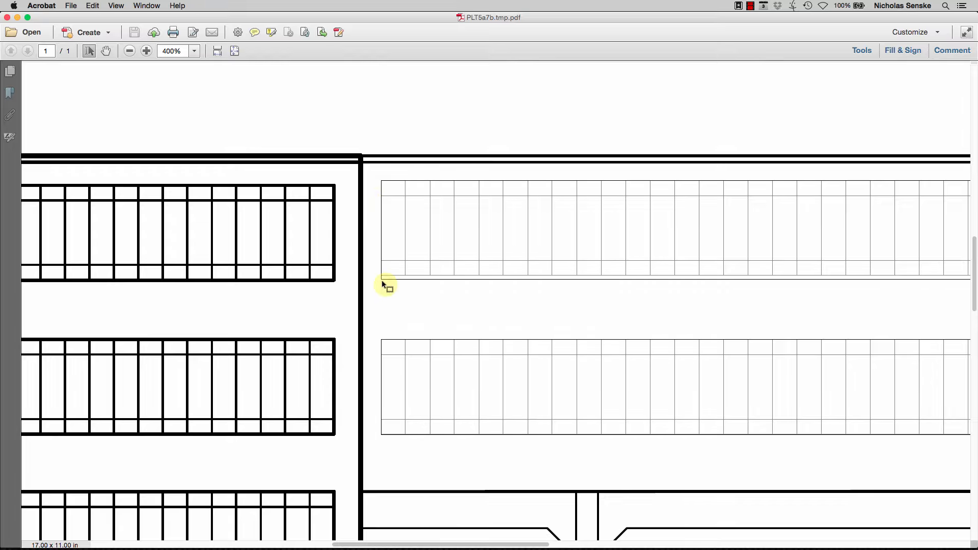
Compare the line weights of both wings and the connecting section in the print preview at reduced magnifications down to 100%
left_click(129, 51)
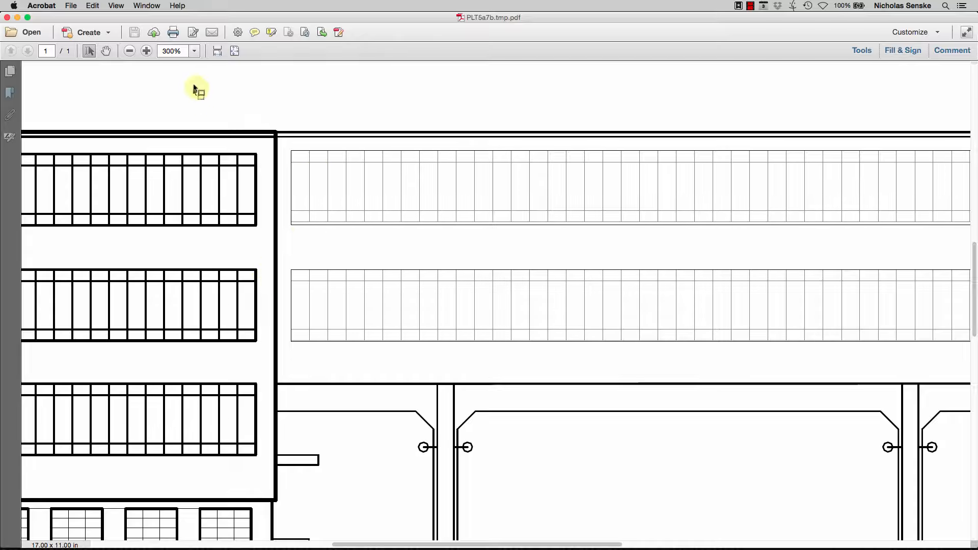
left_click(130, 52)
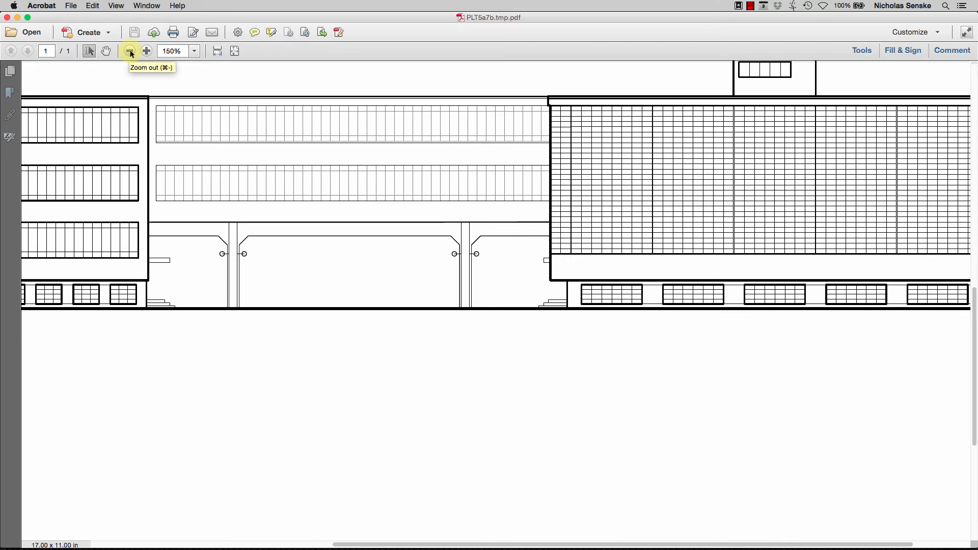
left_click_drag(190, 186, 421, 184)
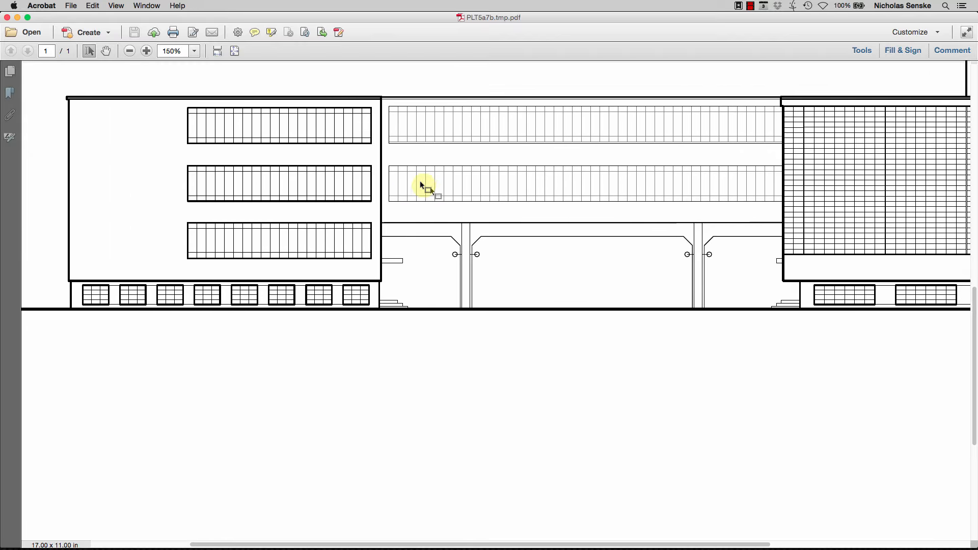
left_click(130, 52)
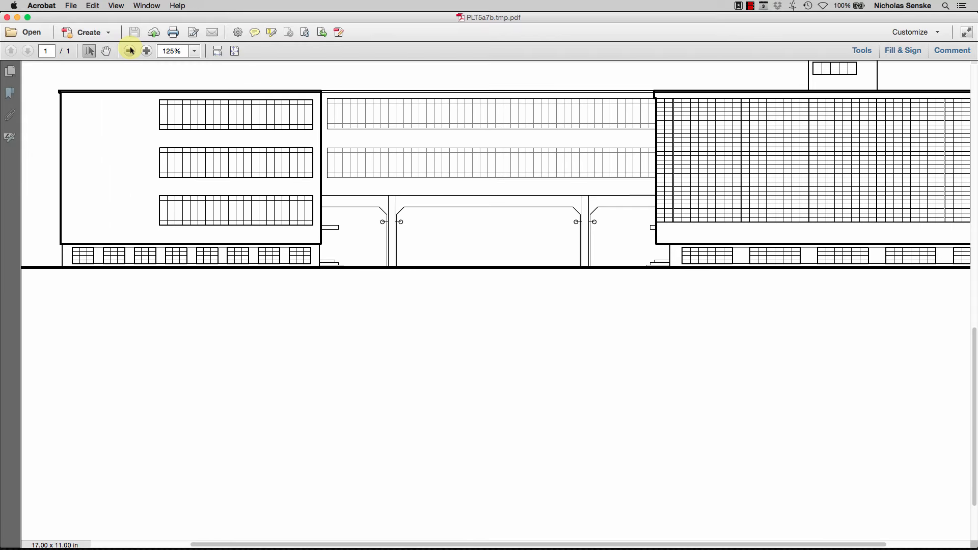
left_click_drag(763, 225, 459, 243)
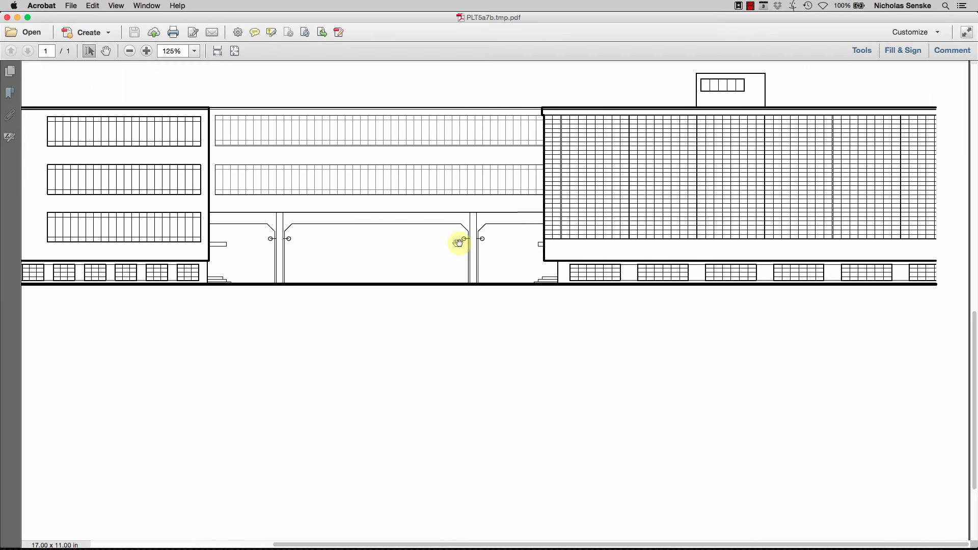
mouse_move(503, 185)
left_mouse_down()
mouse_move(498, 216)
mouse_move(469, 219)
mouse_move(536, 219)
left_mouse_up()
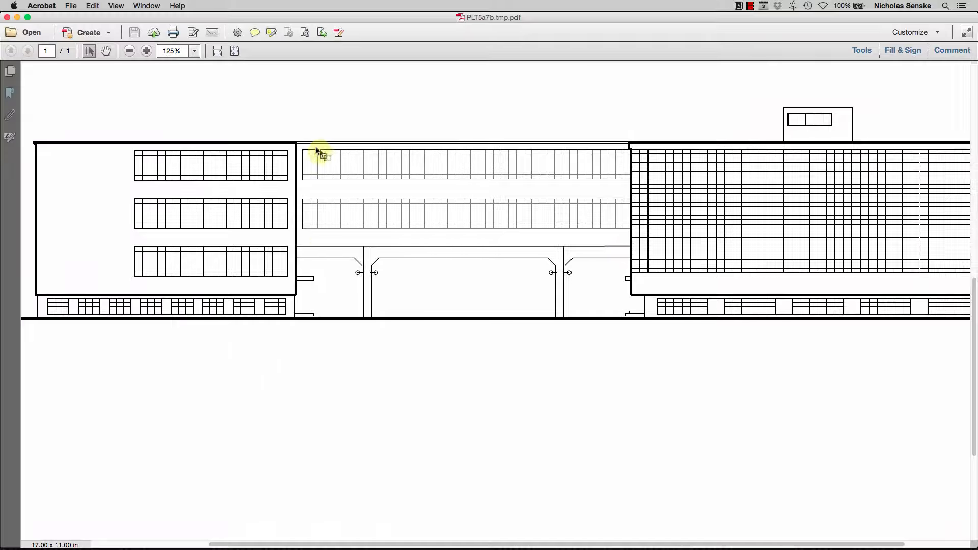
left_click(197, 51)
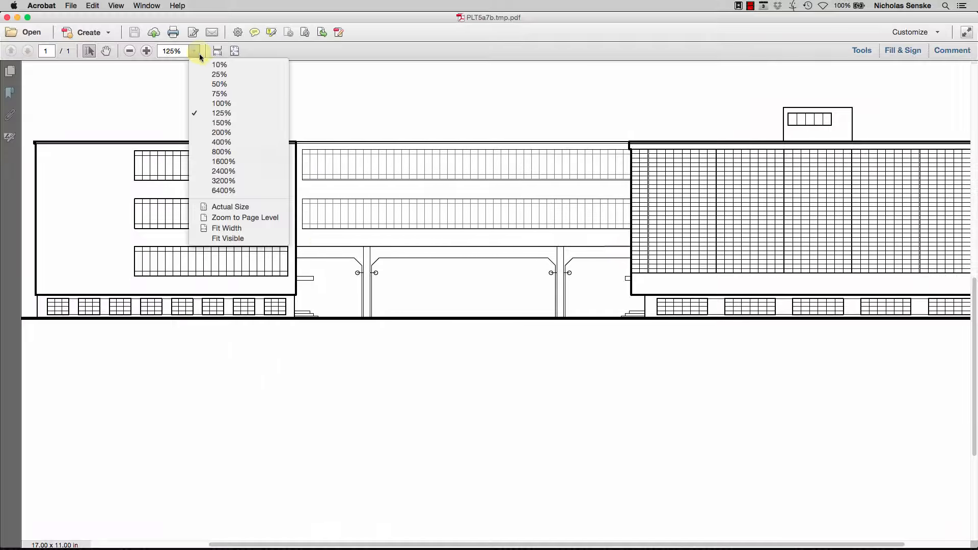
left_click(215, 102)
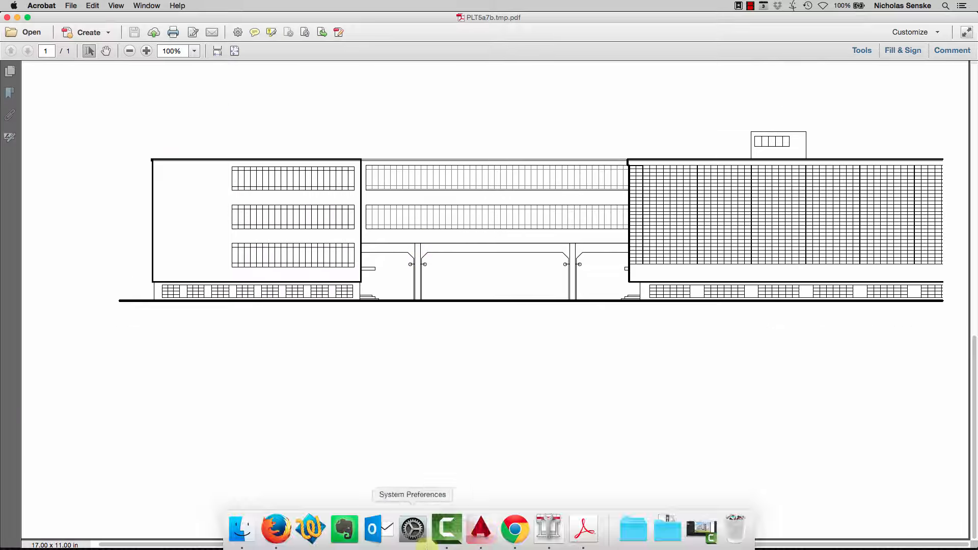
Switch to AutoCAD, cancel the pending print and return to the drawing's model space
left_click(477, 530)
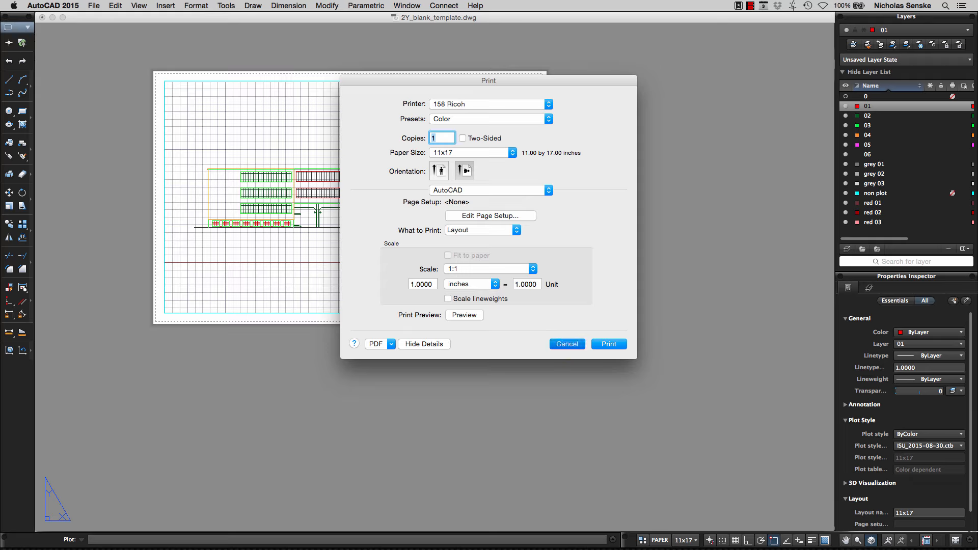
left_click(567, 344)
left_click(642, 539)
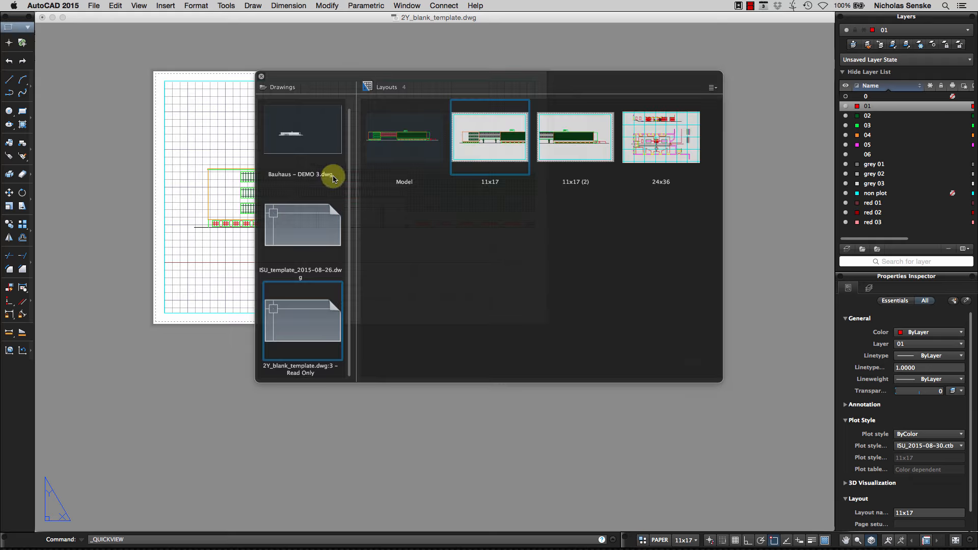
left_click(412, 153)
scroll(478, 211, "down", 2)
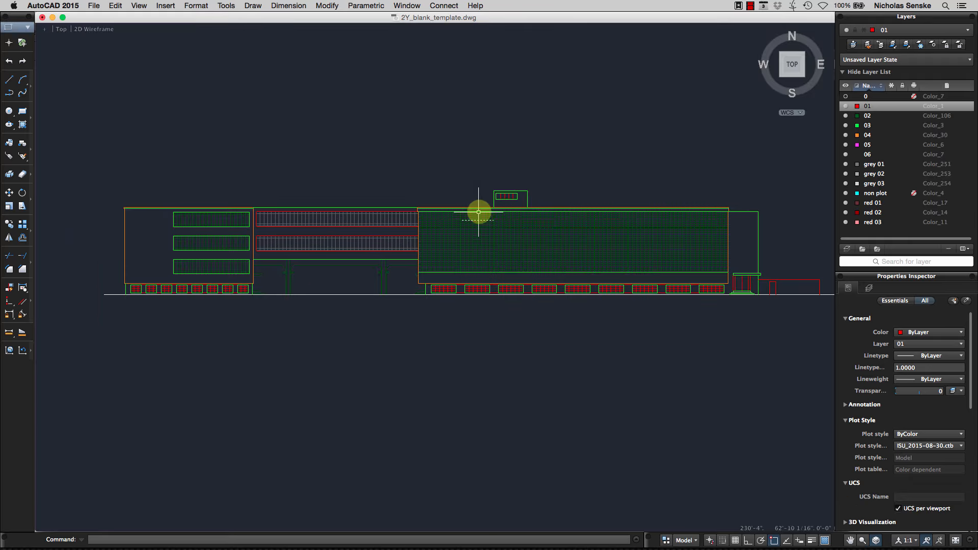
Move the mullion and rail lines of the connecting section's lower window strip to layer grey 02
scroll(421, 303, "up", 5)
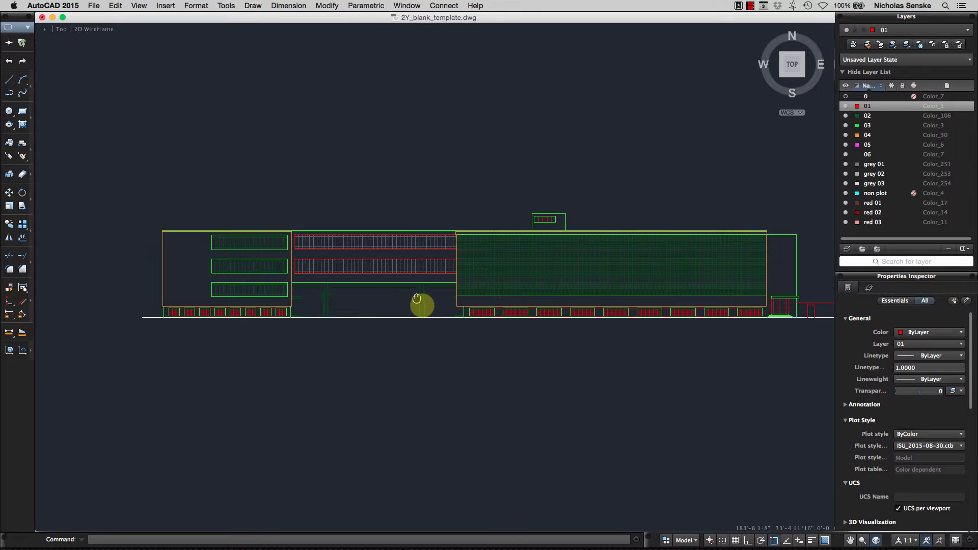
left_click(532, 298)
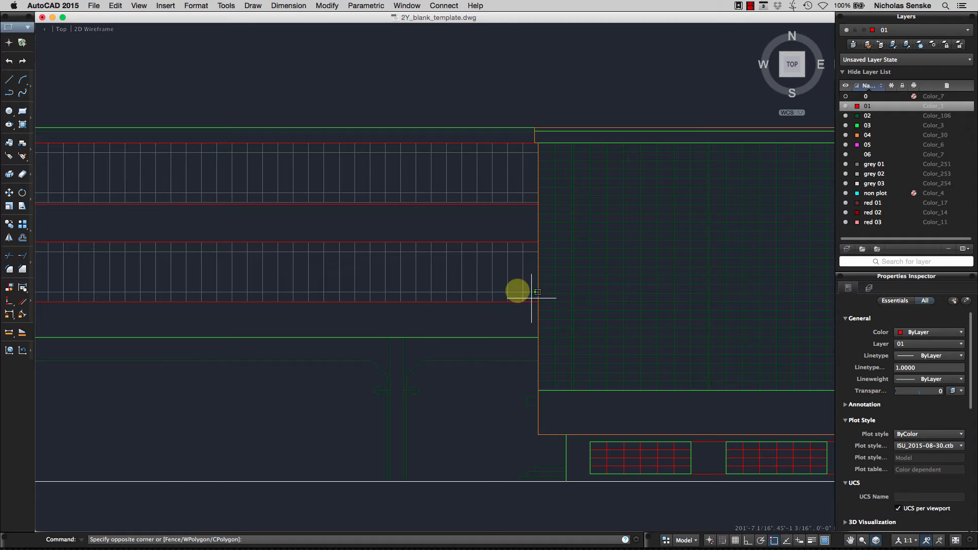
scroll(357, 264, "down", 2)
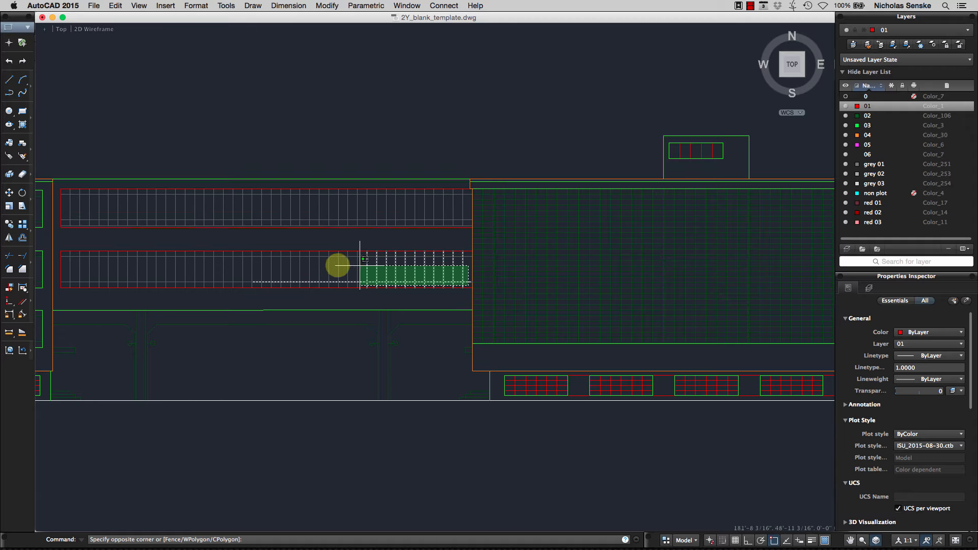
left_click(61, 255)
left_click(928, 345)
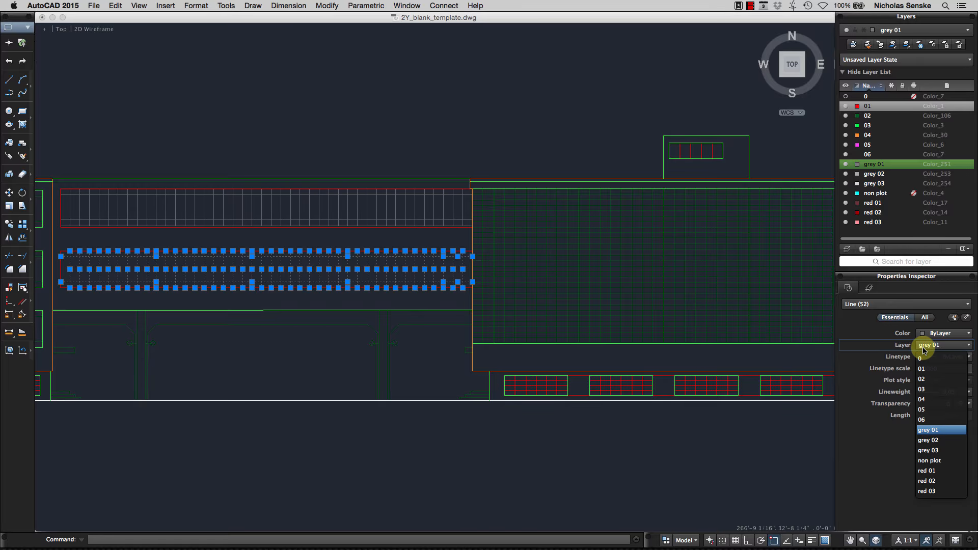
left_click(926, 441)
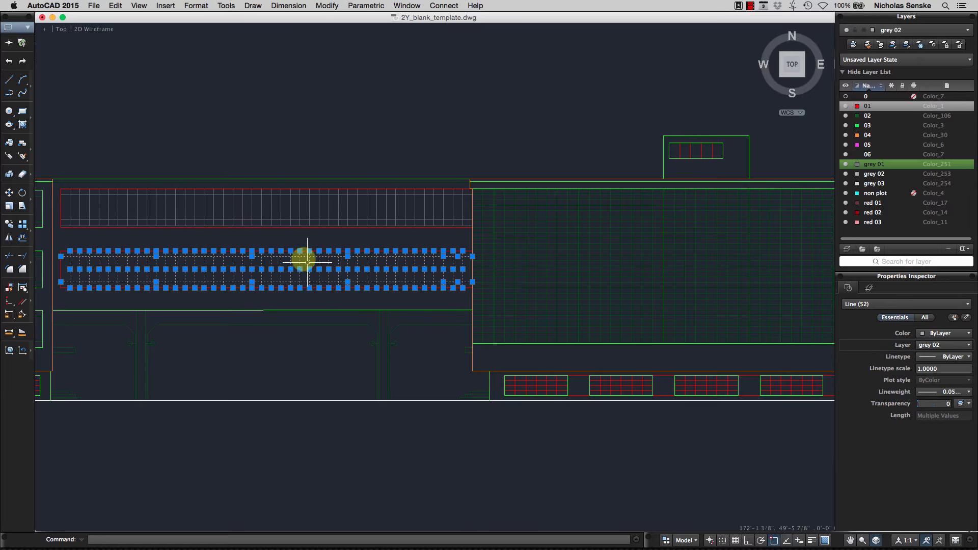
key("Escape")
Move the mullion and rail lines of the connecting section's upper window strip to layer grey 02
scroll(462, 223, "up", 3)
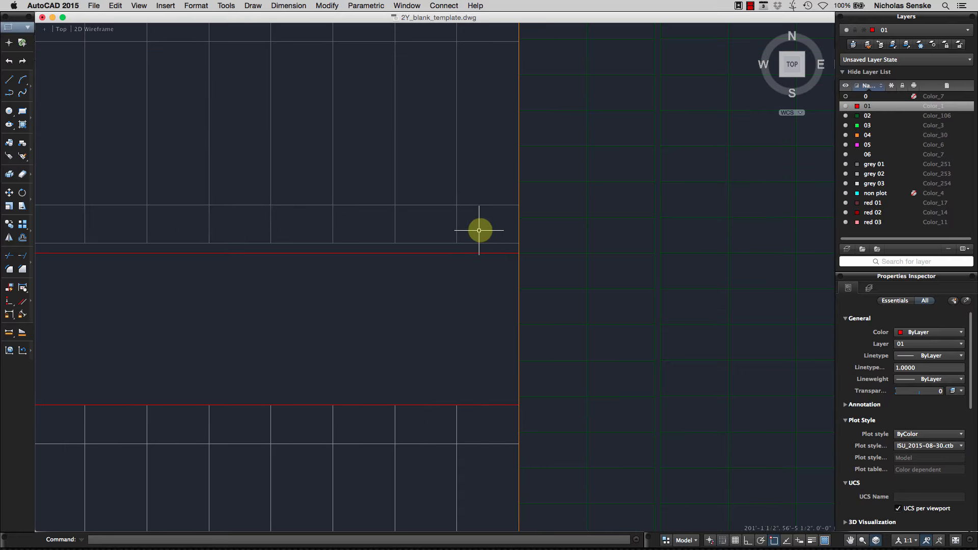
left_click(482, 245)
scroll(262, 186, "down", 5)
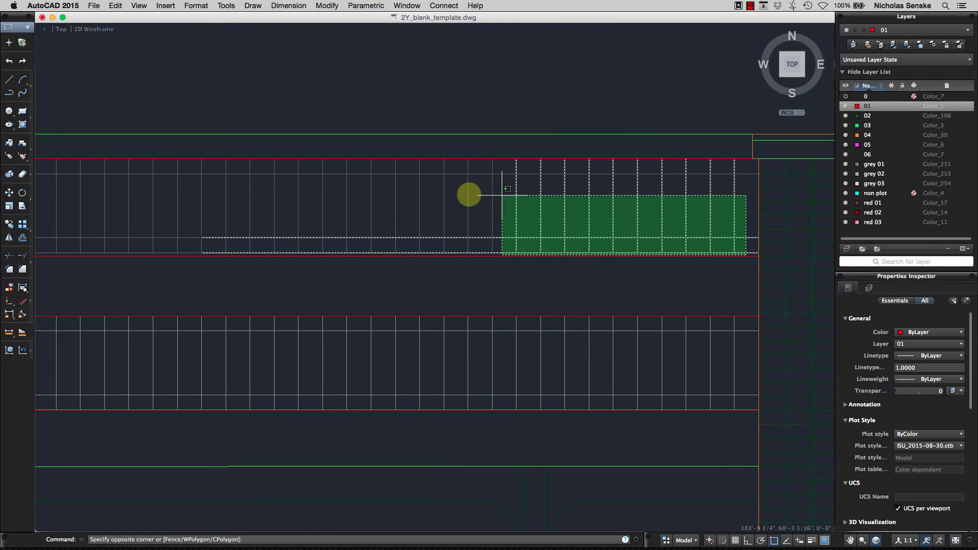
left_click(262, 193)
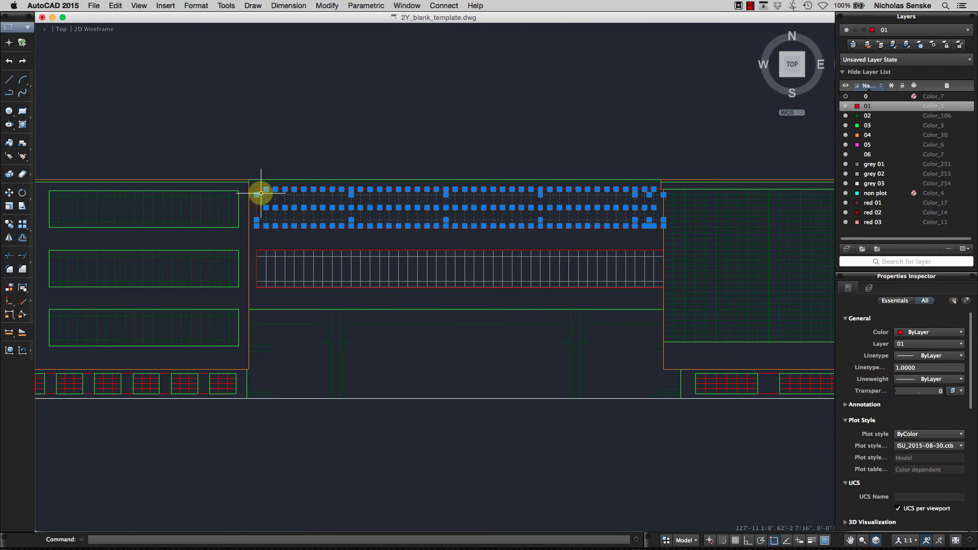
left_click(932, 346)
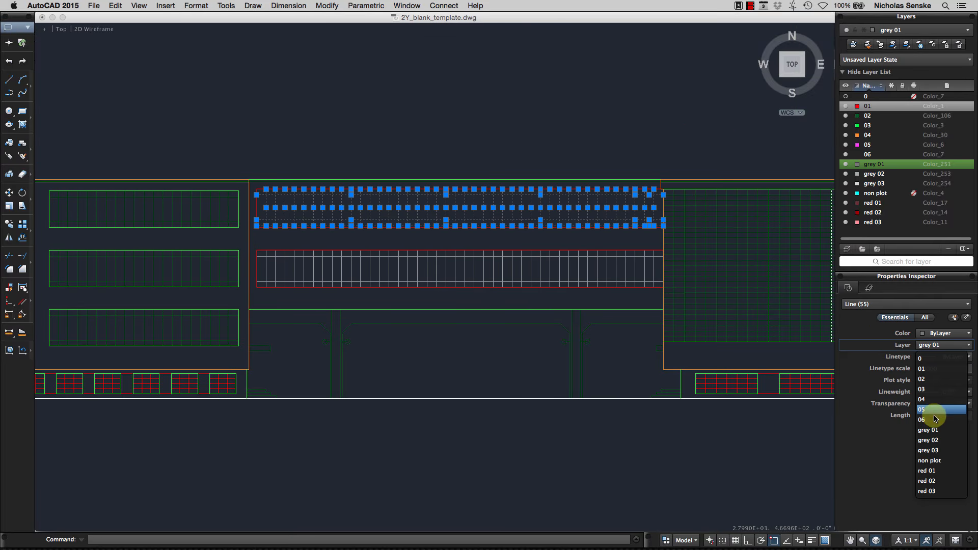
left_click(928, 440)
key("Escape")
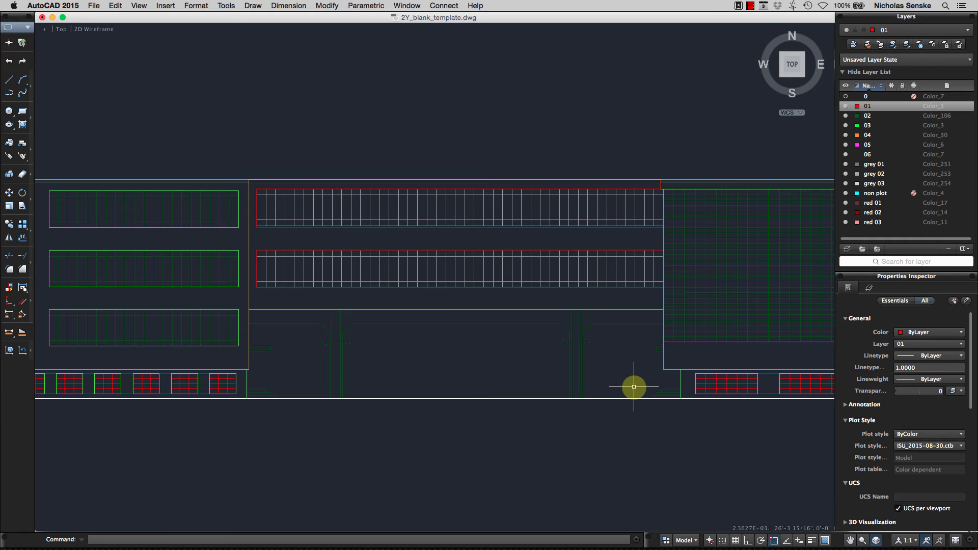
Move the column, beam and fixture lines beneath the connecting section to layer grey 01
left_click(623, 387)
left_click(303, 321)
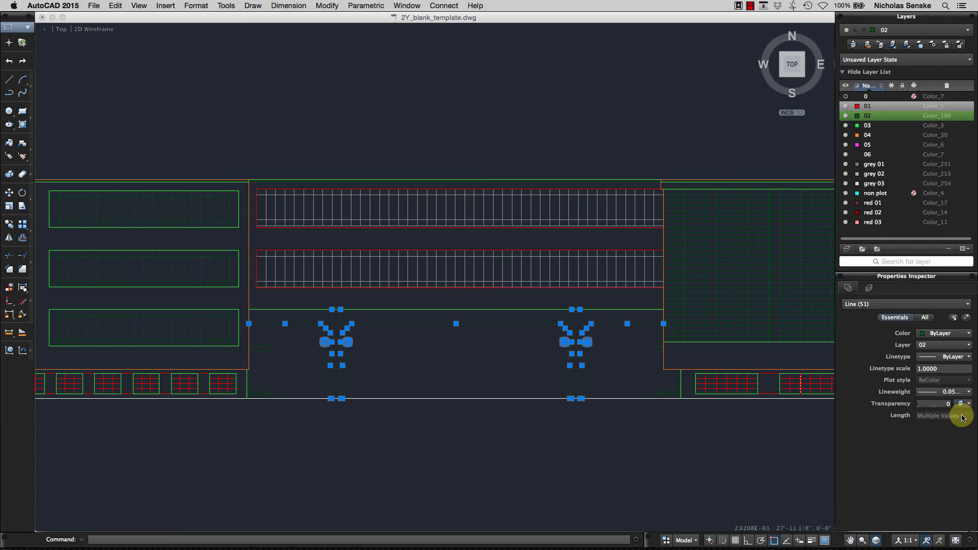
left_click(935, 346)
left_click(938, 420)
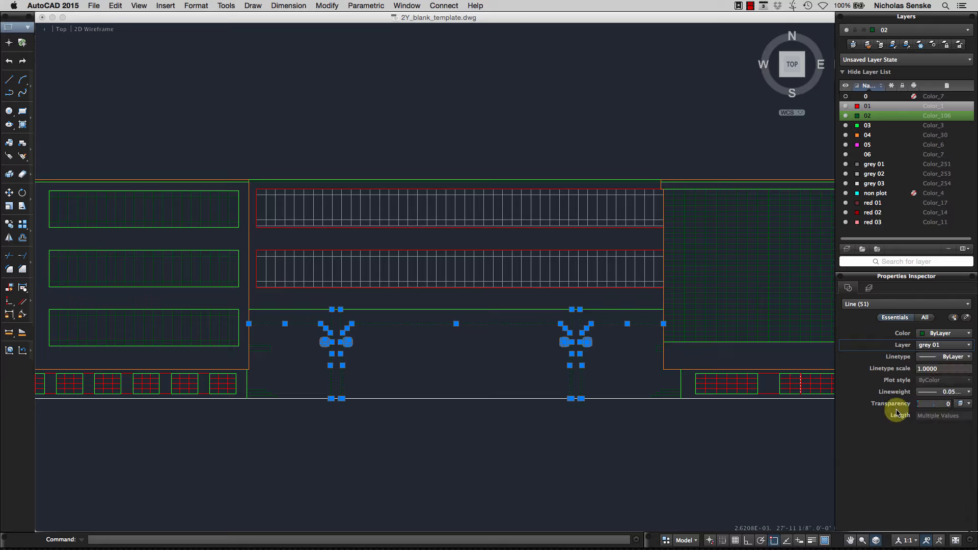
key("Escape")
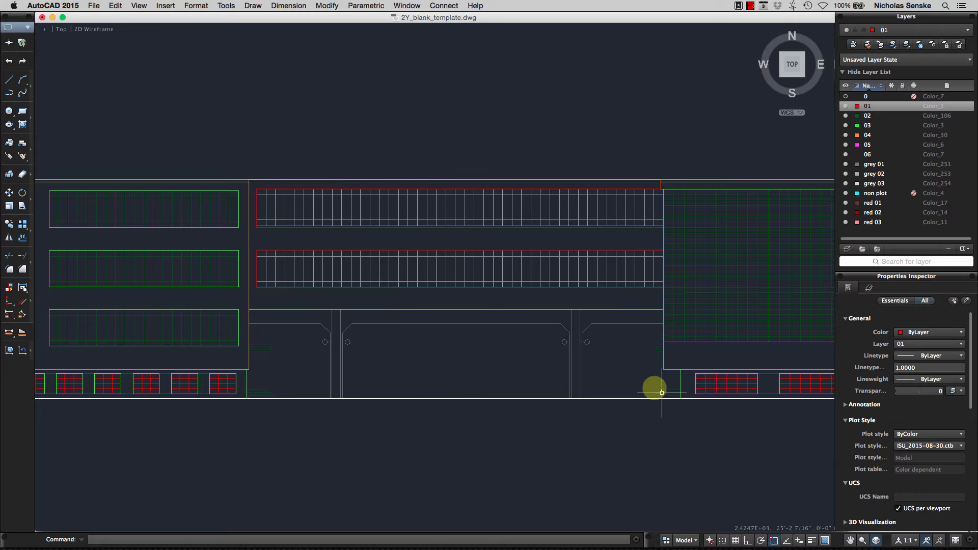
Review the whole elevation in model space and switch back to the 11x17 layout
middle_click_drag(535, 407, 432, 407)
scroll(509, 412, "down", 3)
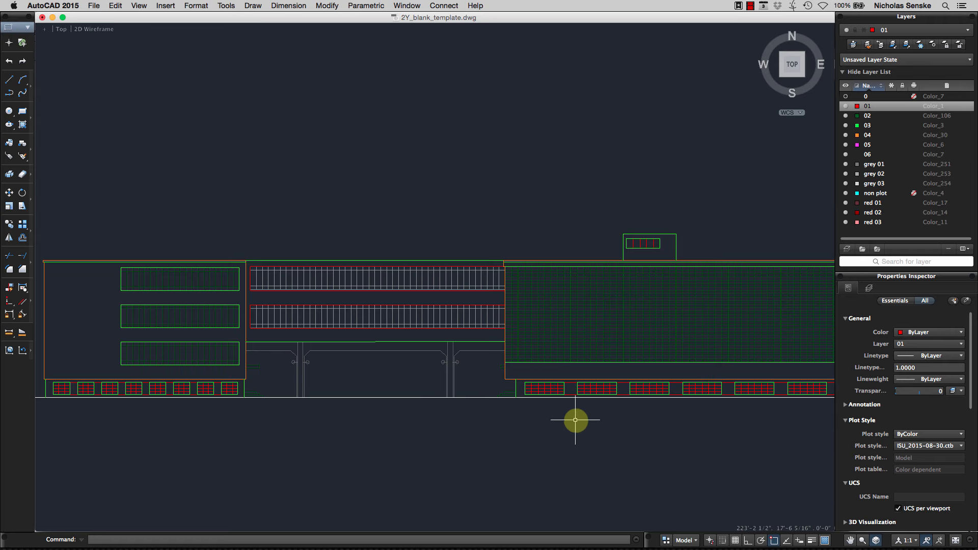
scroll(448, 398, "down", 2)
scroll(489, 397, "down", 2)
middle_click_drag(489, 397, 489, 366)
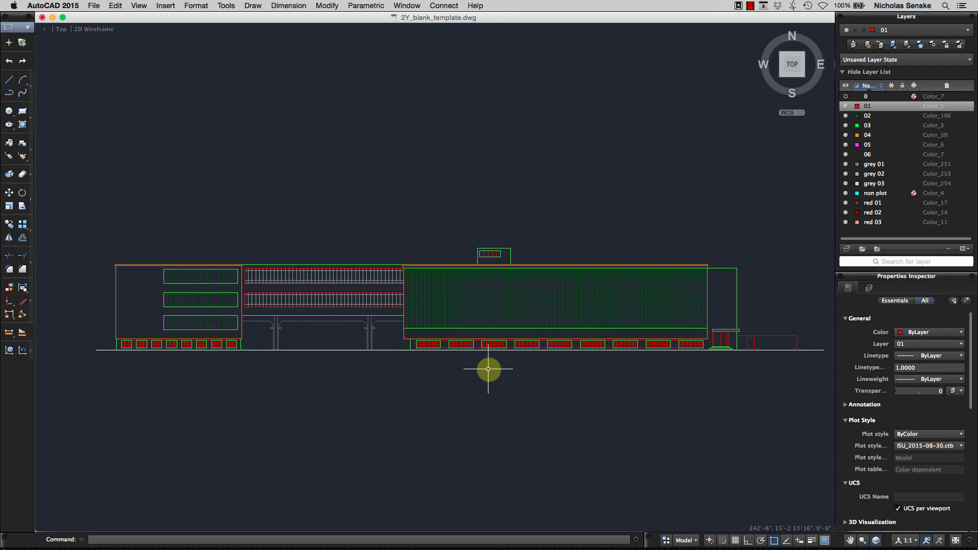
left_click(666, 539)
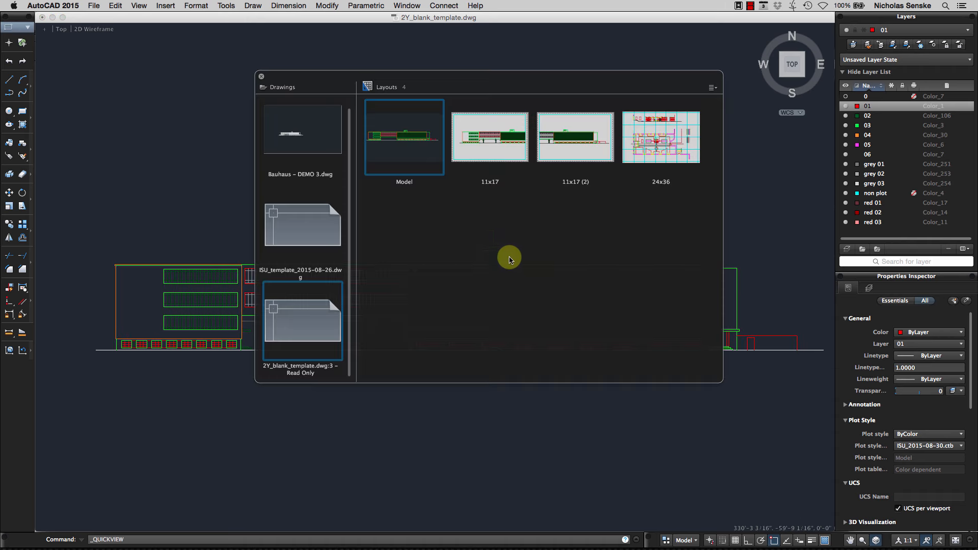
left_click(495, 152)
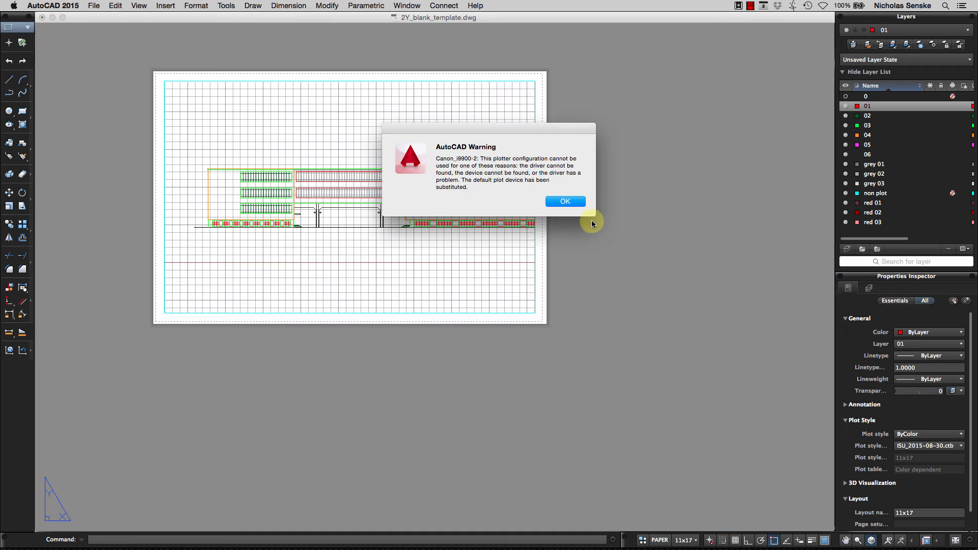
Set the page setup's paper size to 11x17 for the plot and generate a new print preview
left_click(574, 203)
left_click(463, 216)
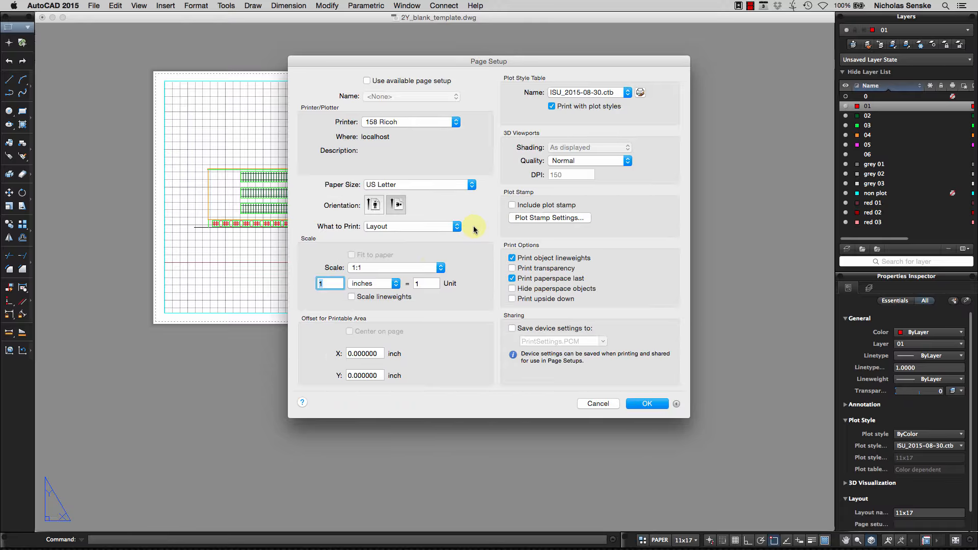
left_click(421, 185)
left_click(421, 166)
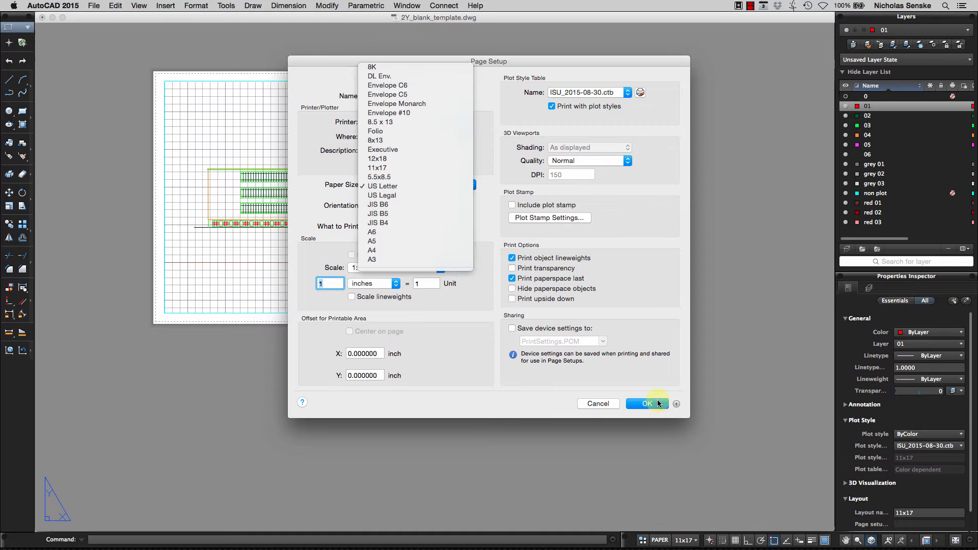
left_click(654, 402)
left_click(463, 314)
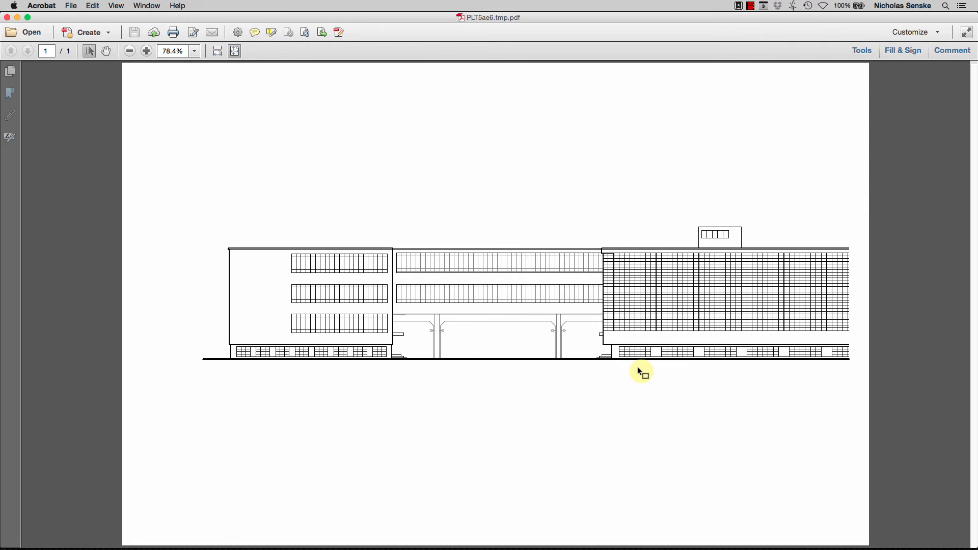
Examine the grey window and column lines of the connecting section in the new print preview at 100% and 150%
left_click(196, 50)
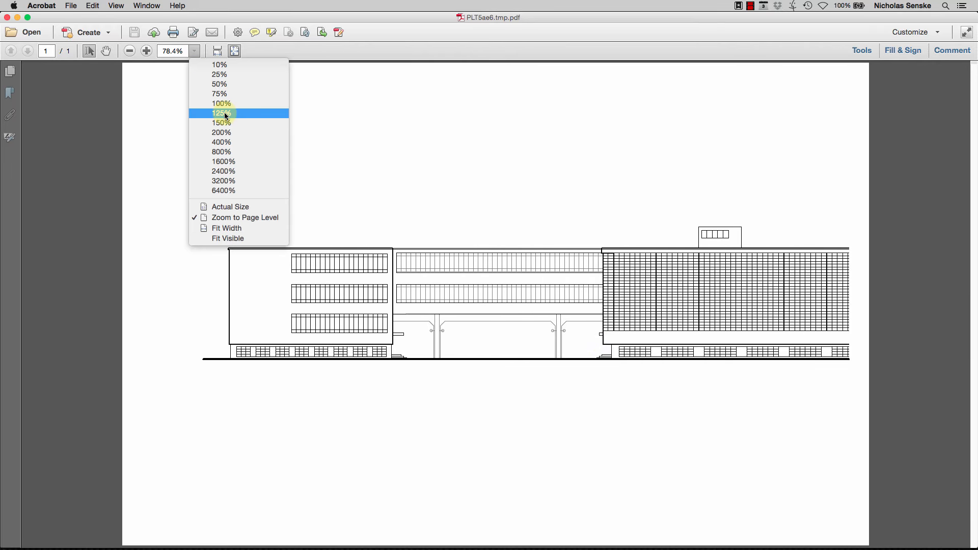
left_click(225, 102)
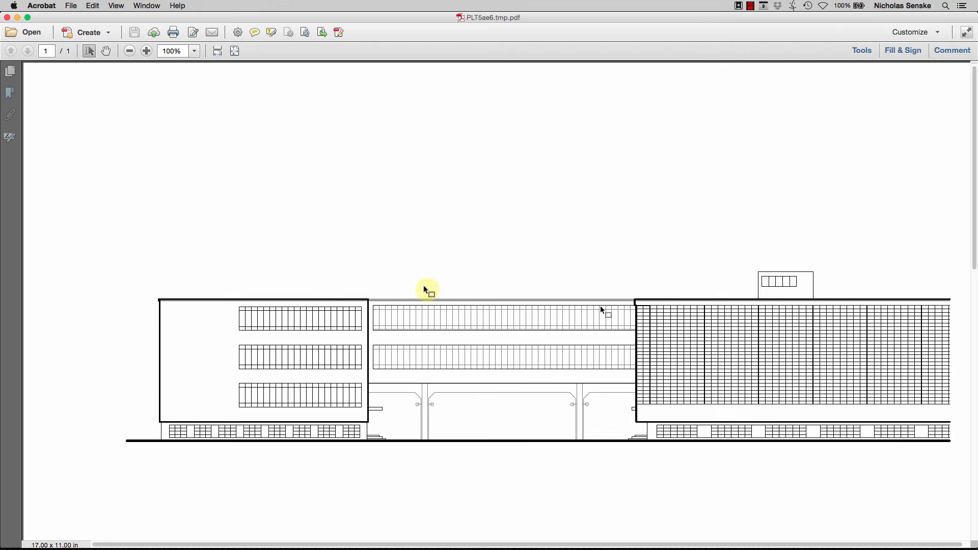
left_click(147, 51)
left_click(147, 52)
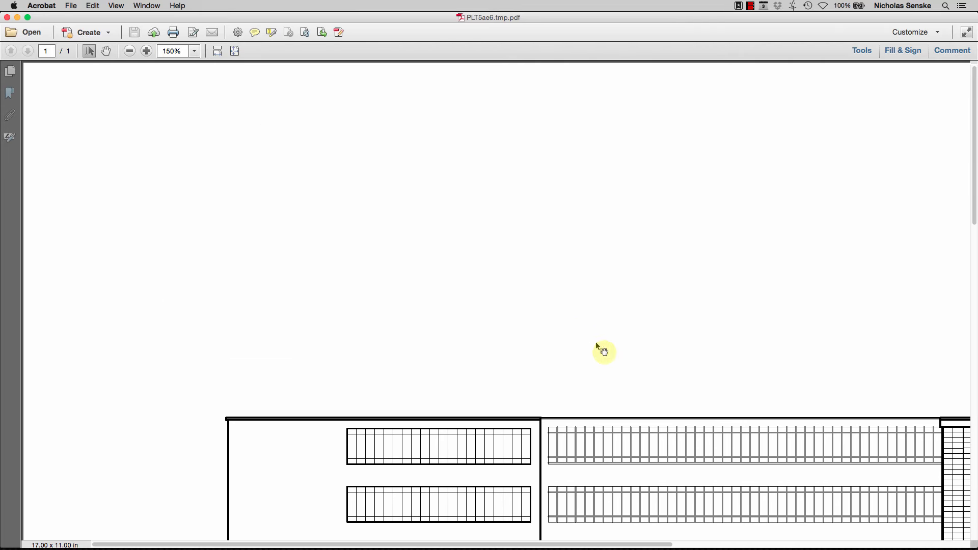
left_click_drag(597, 345, 373, 140)
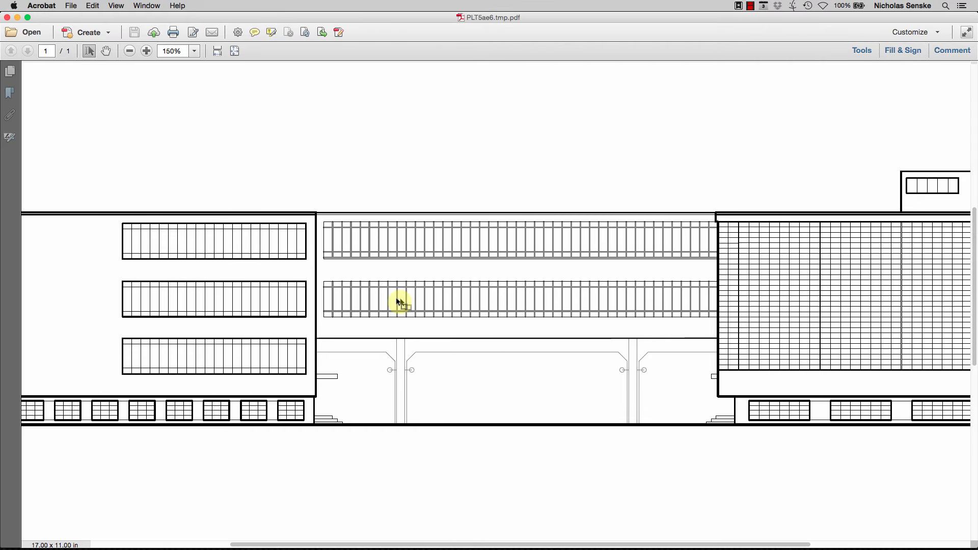
Examine the connecting section's grey window lines in the print preview at 300%, and zoom back out to 125%
left_click_drag(610, 274, 334, 112)
mouse_move(571, 232)
left_mouse_down()
mouse_move(487, 157)
mouse_move(421, 148)
mouse_move(648, 201)
left_mouse_up()
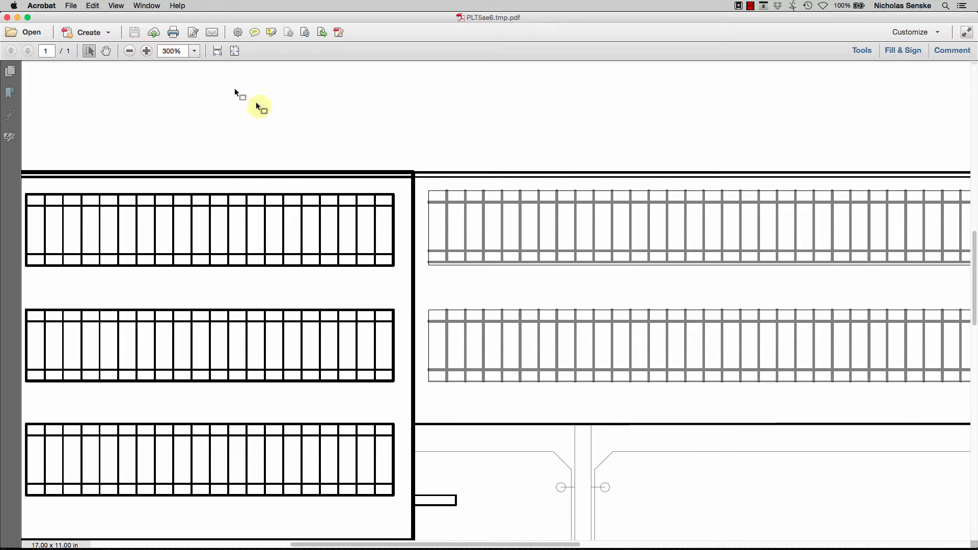
left_click(129, 51)
left_click(129, 51)
left_click(130, 51)
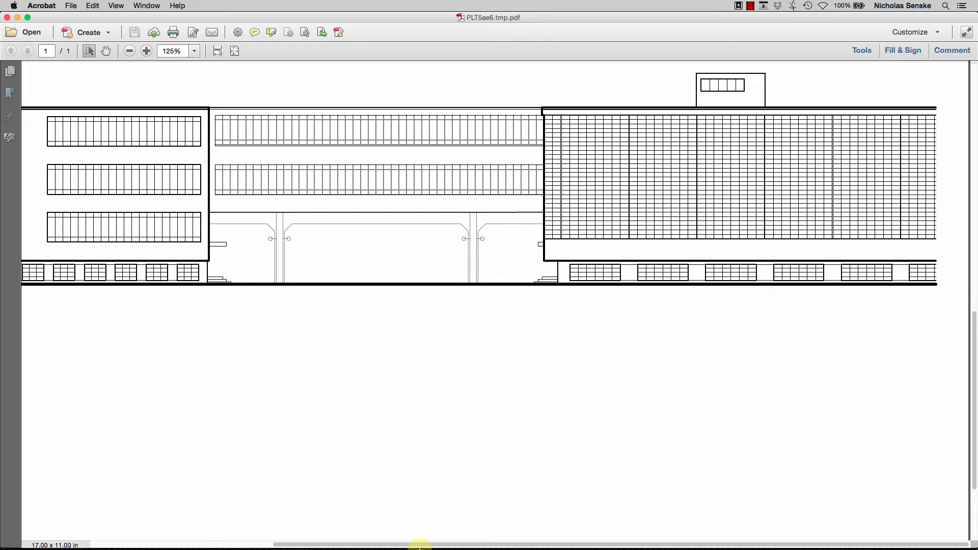
Switch from the preview to AutoCAD and cancel the open print dialog
mouse_move(415, 547)
left_click(478, 528)
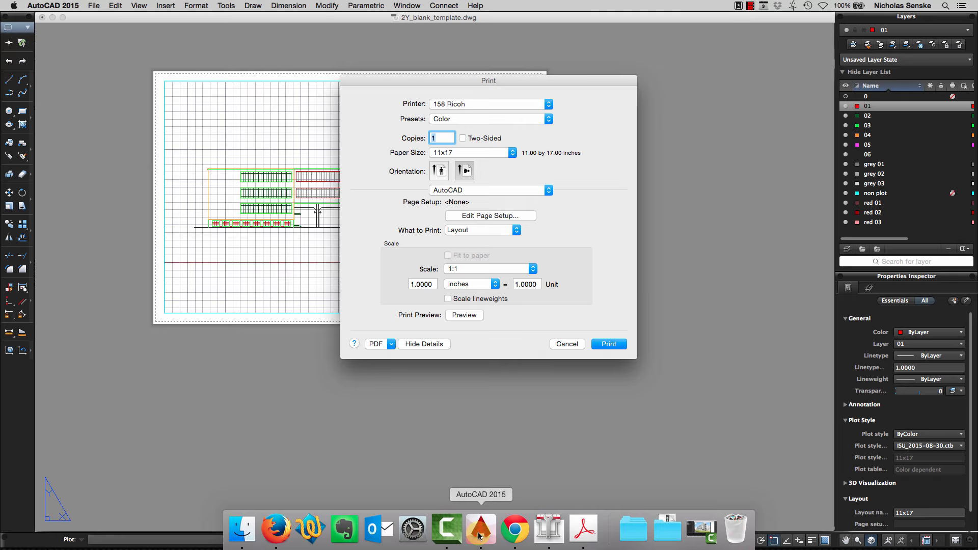
left_click(567, 345)
Check which colours are assigned to the layers grey 03, grey 02 and grey 01
left_click(858, 184)
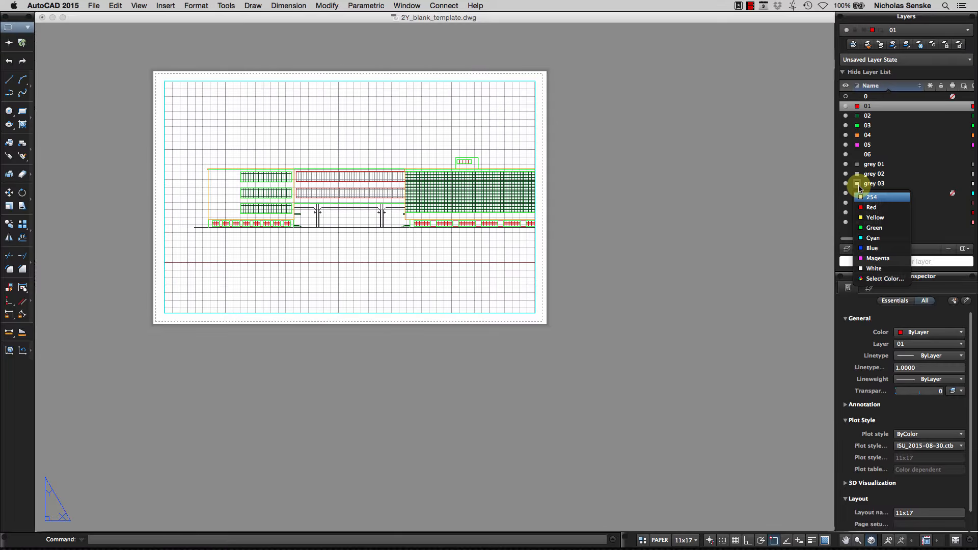
left_click(859, 178)
left_click(858, 175)
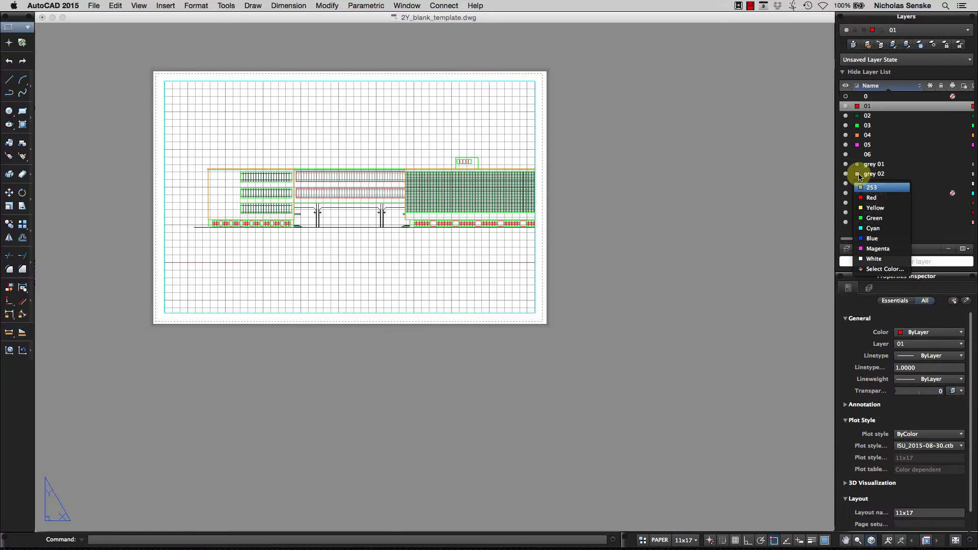
left_click(859, 167)
left_click(858, 164)
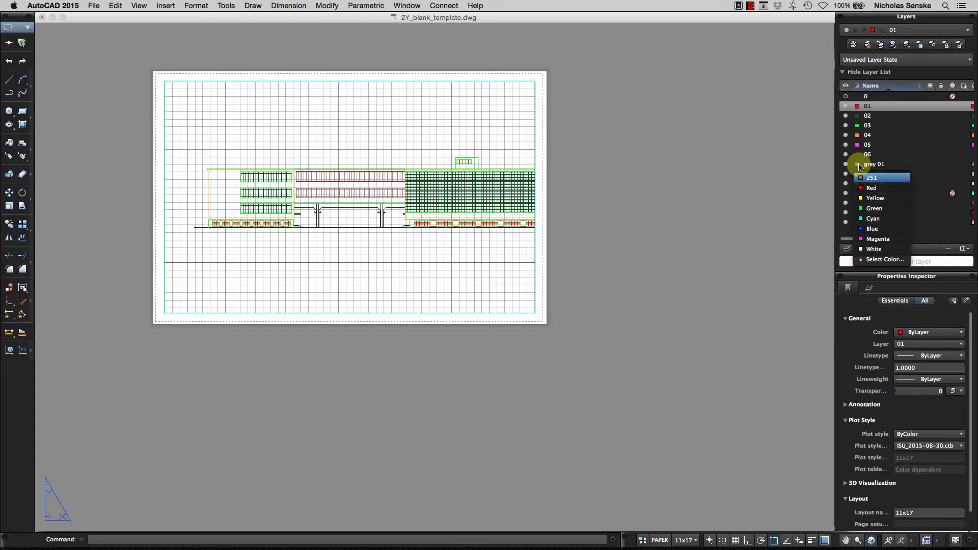
left_click(859, 167)
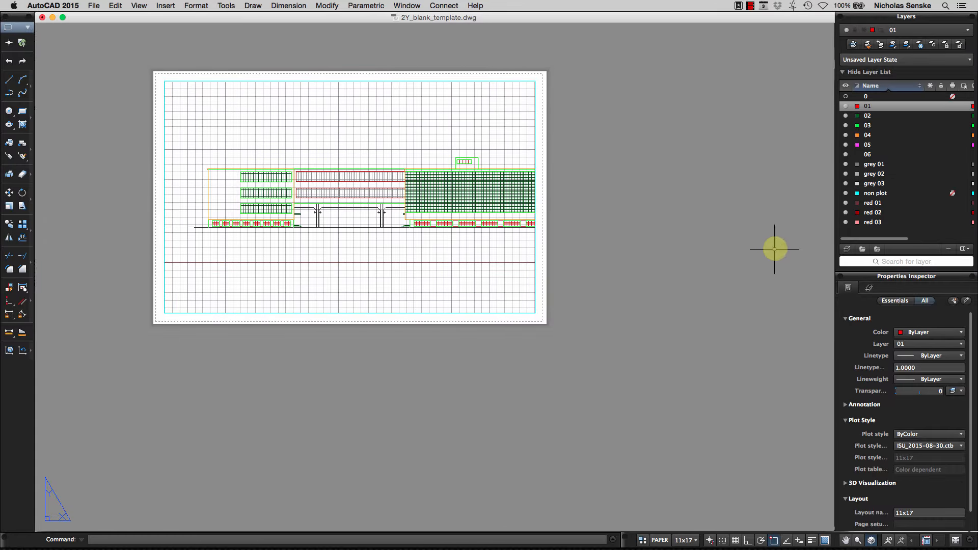
In the AutoCAD Plot Style Editor, inspect Color 254, 253 and 251 in ISU_2015-08-30.ctb and close the table
mouse_move(594, 541)
left_click(559, 536)
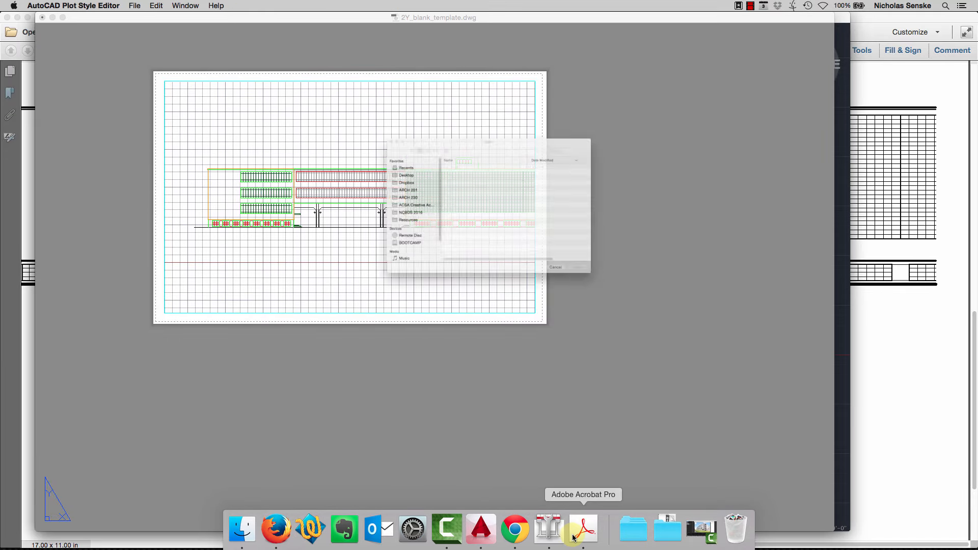
double_click(469, 137)
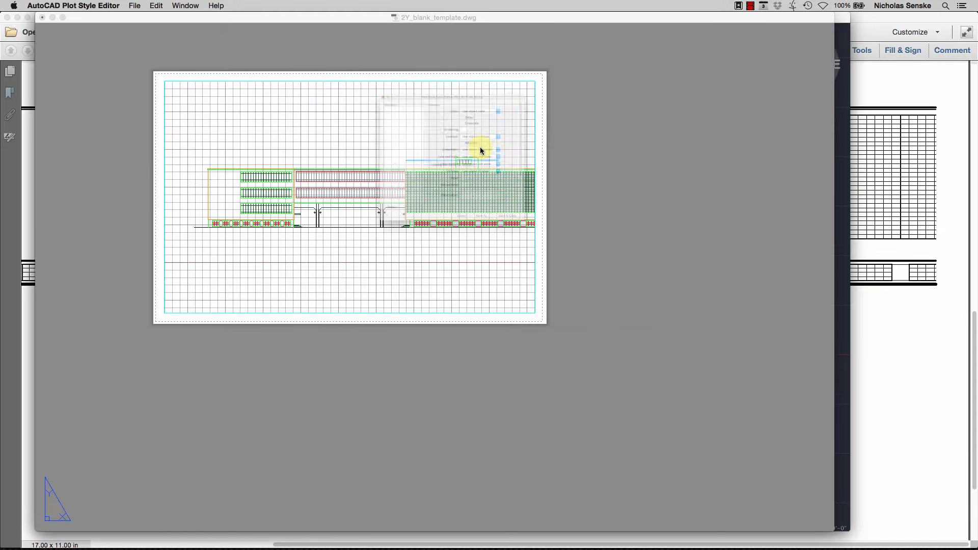
left_click_drag(331, 76, 335, 274)
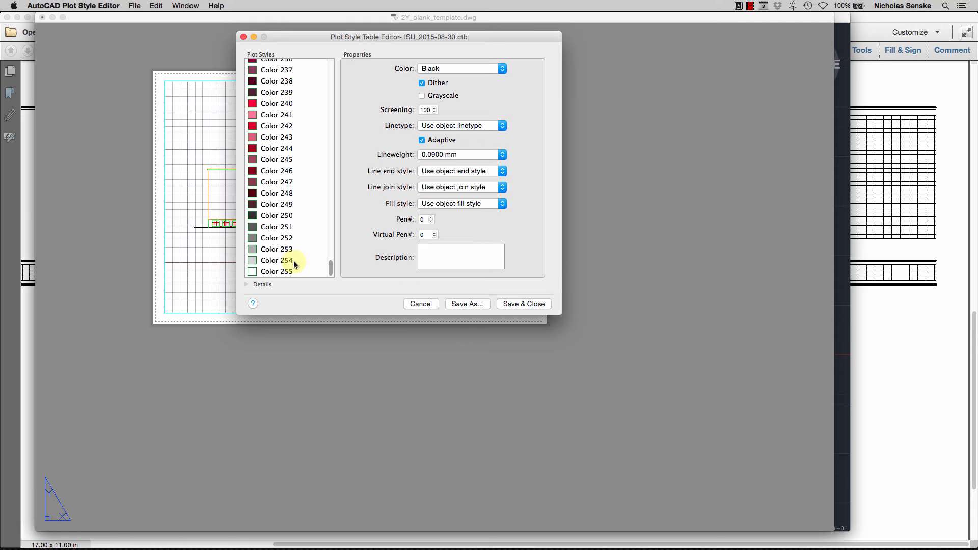
left_click(285, 261)
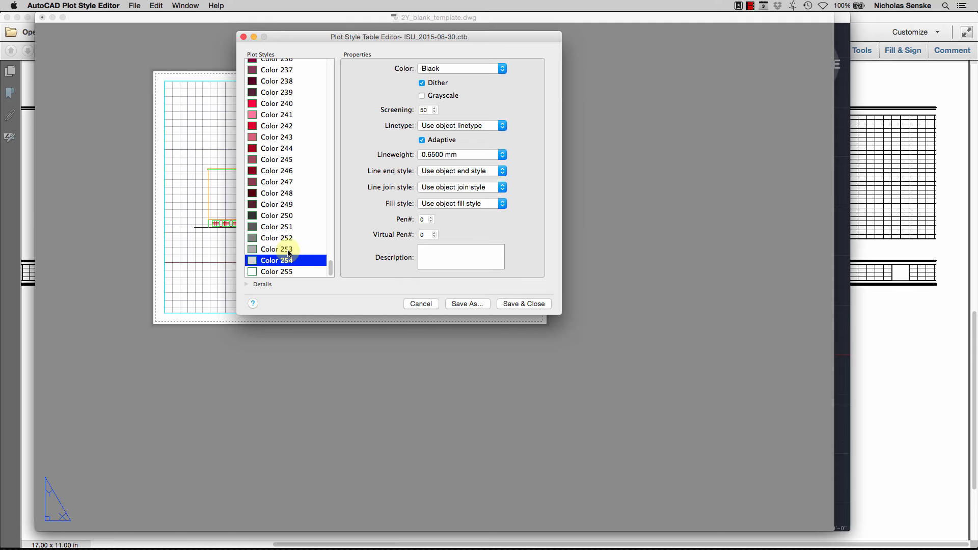
left_click(290, 250)
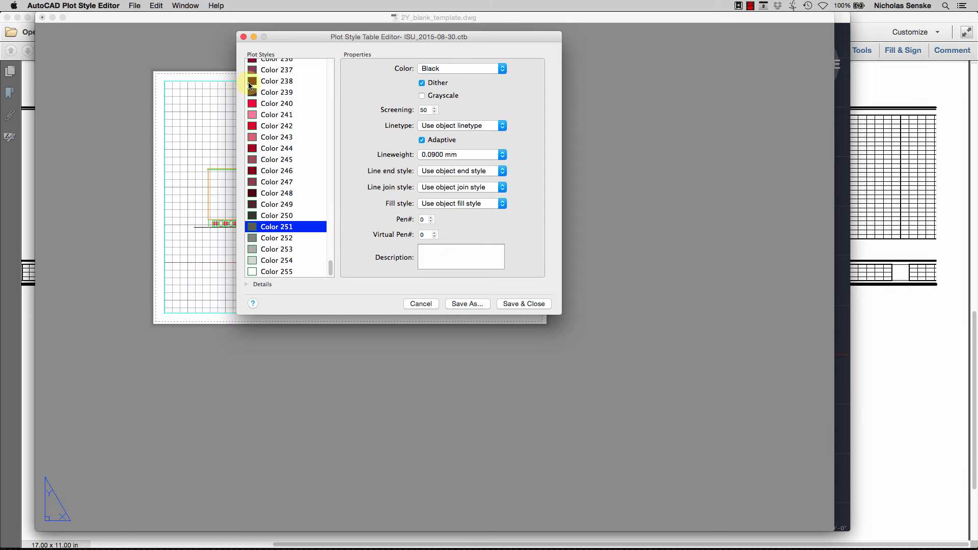
left_click(244, 37)
Return to AutoCAD's model space and undo the recent layer changes on the connecting section's window and column lines
mouse_move(438, 548)
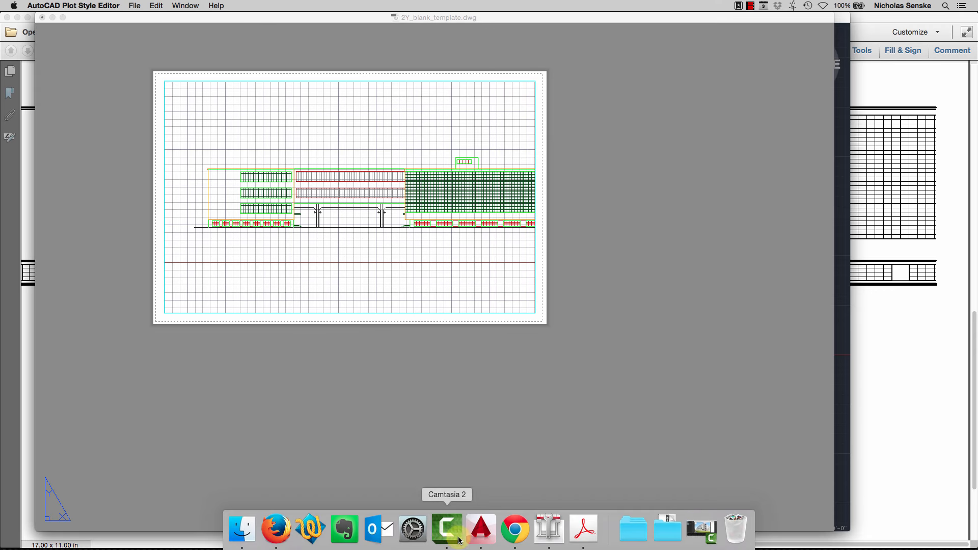
left_click(480, 531)
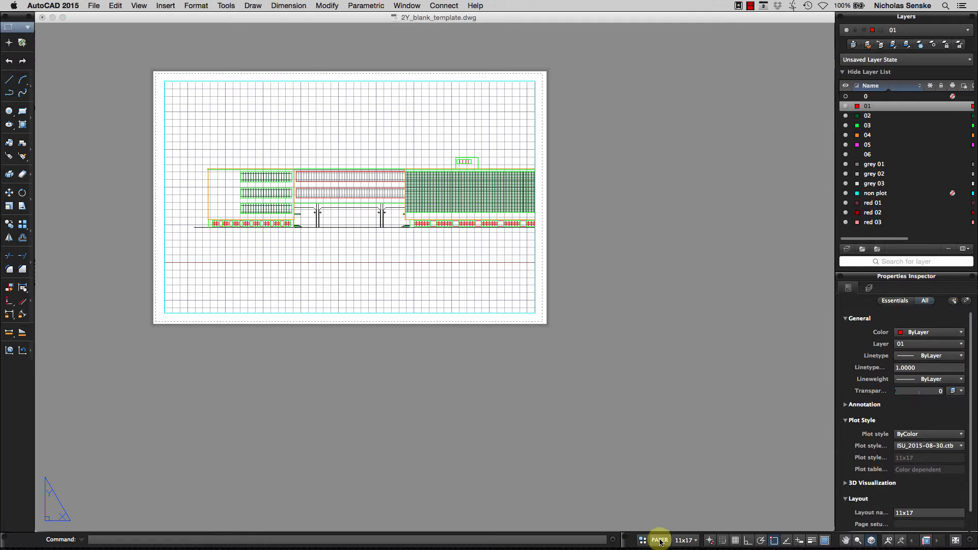
left_click(642, 540)
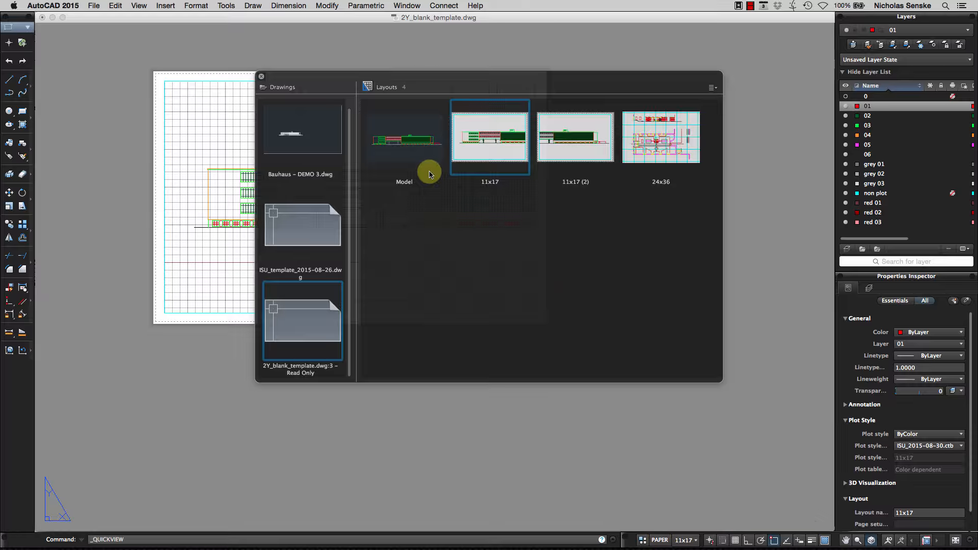
left_click(431, 169)
middle_click_drag(389, 234, 466, 219)
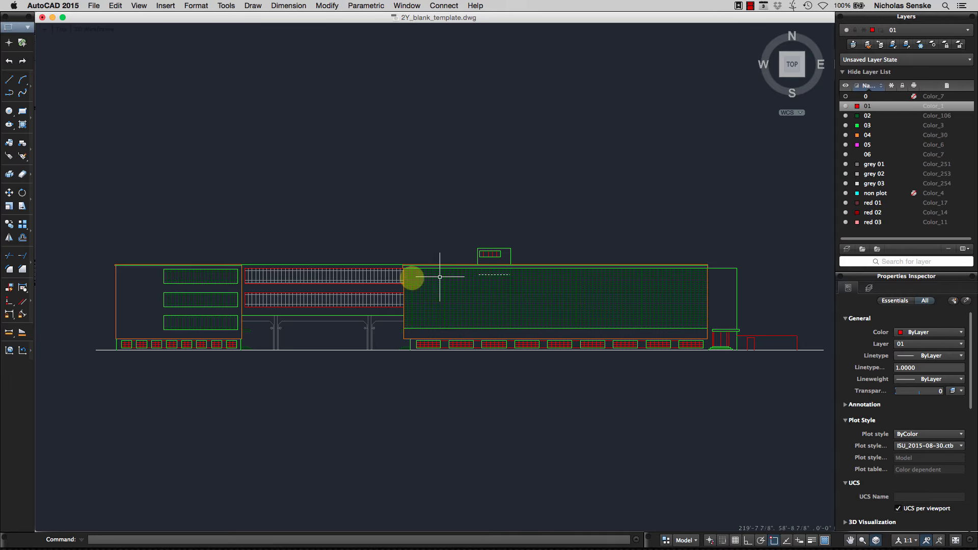
scroll(423, 277, "up", 4)
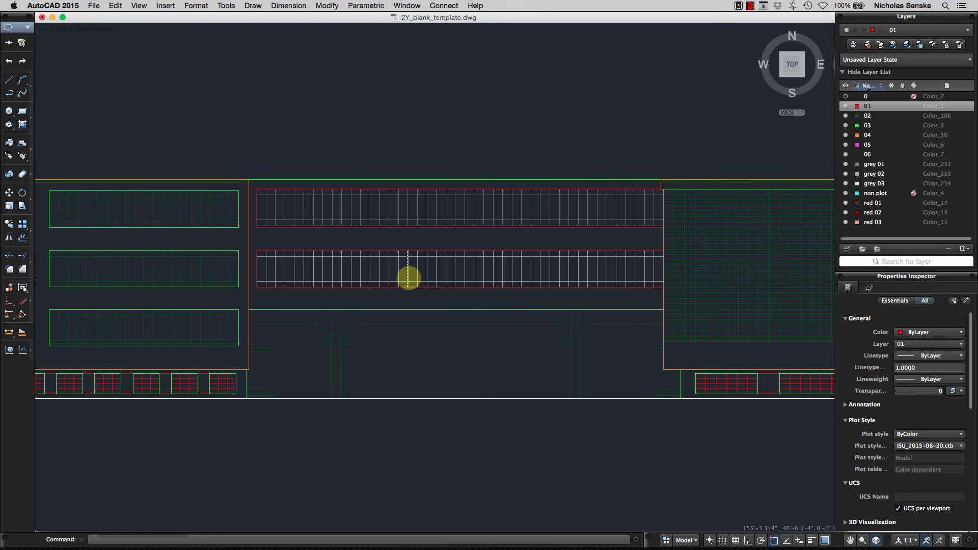
scroll(409, 278, "right", 5)
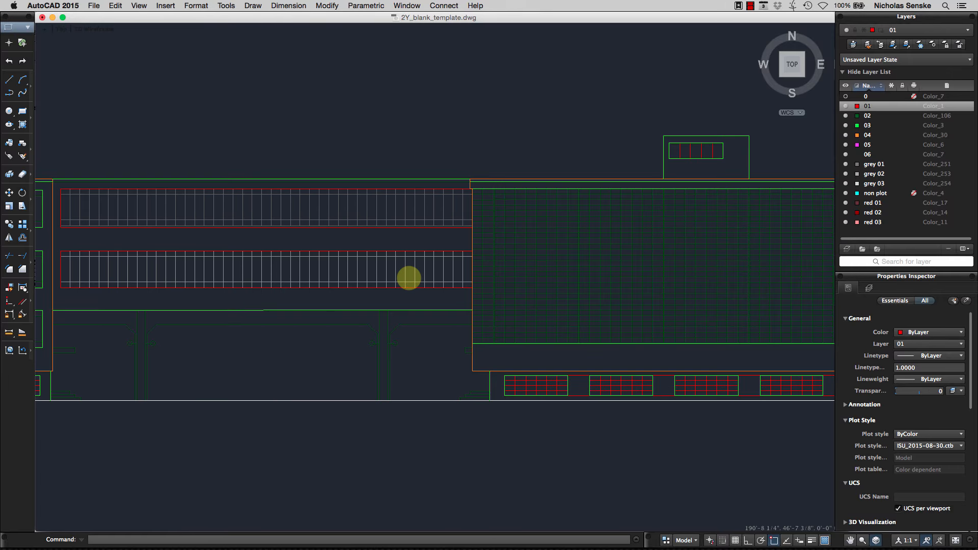
Move the column, beam and fixture lines beneath the connecting section to layer grey 02
left_click(418, 384)
left_click(114, 324)
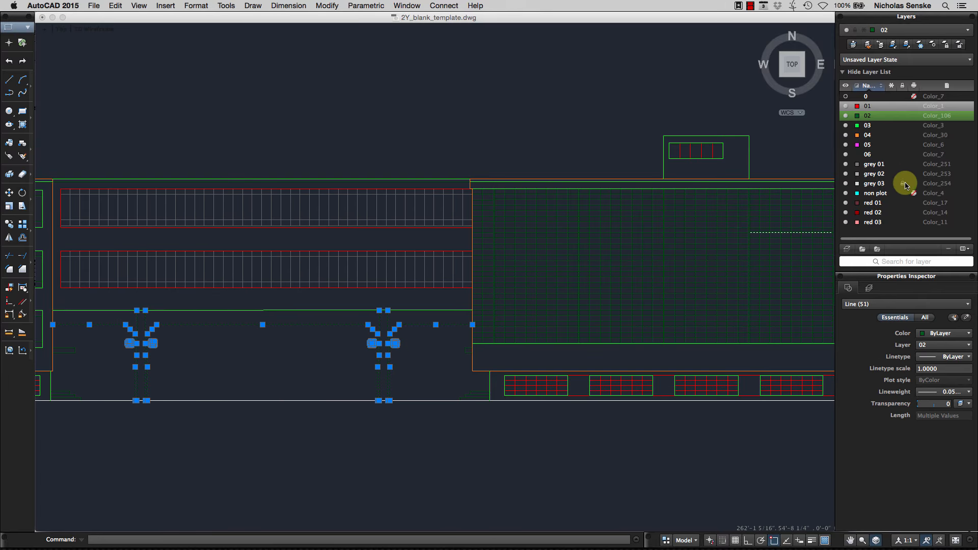
left_click(938, 345)
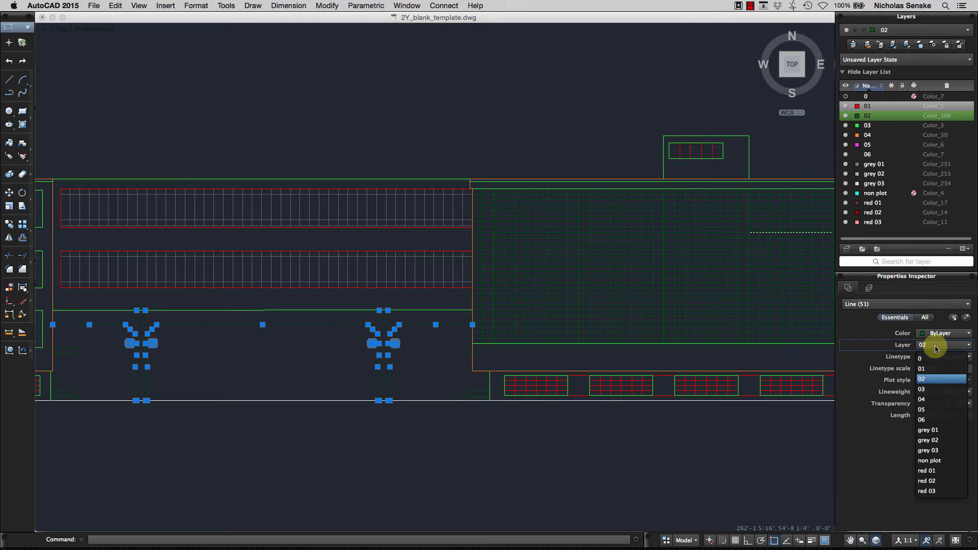
left_click(934, 439)
key("Escape")
Review the elevation's revised greys in model space and switch to the 11x17 layout
scroll(490, 214, "down", 5)
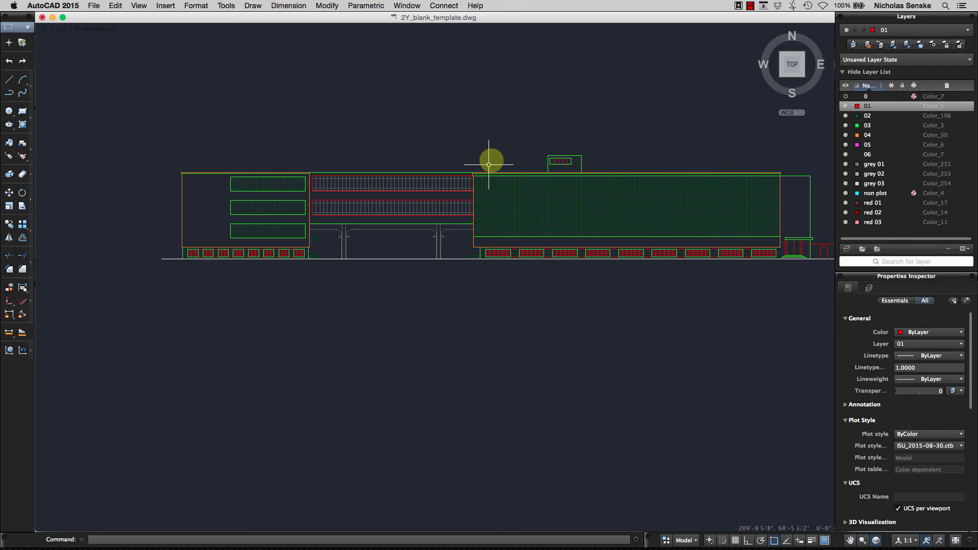
mouse_move(463, 155)
middle_mouse_down()
mouse_move(438, 184)
mouse_move(417, 187)
mouse_move(444, 176)
middle_mouse_up()
scroll(435, 231, "up", 3)
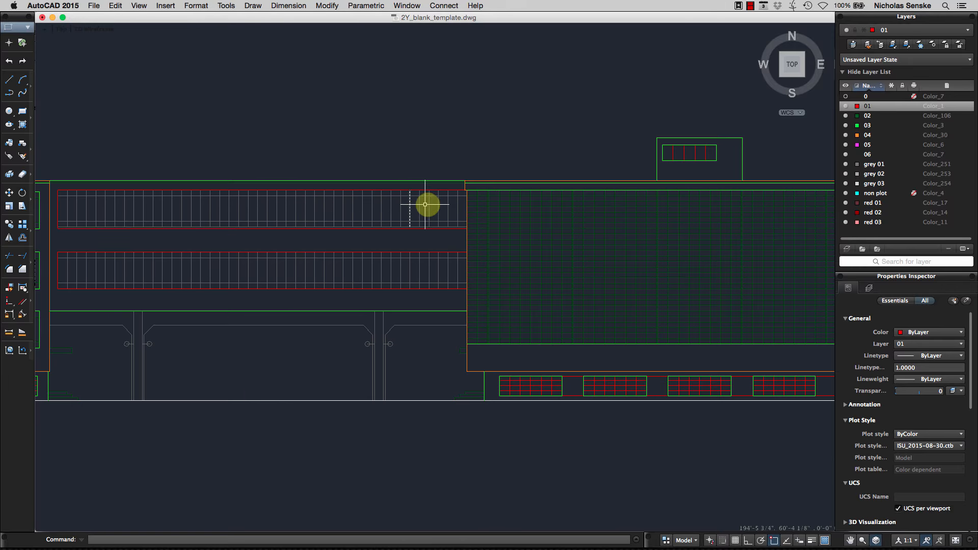
scroll(436, 323, "down", 4)
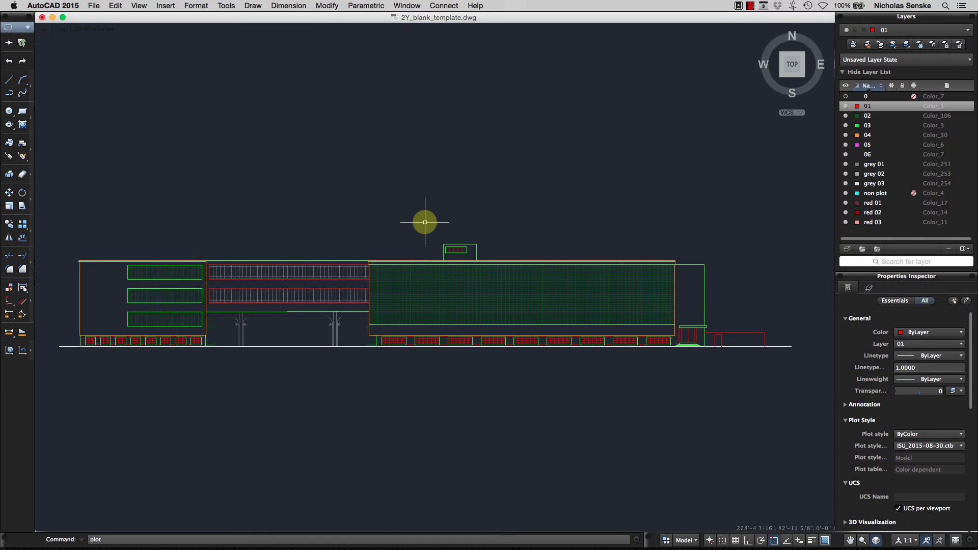
key("Return")
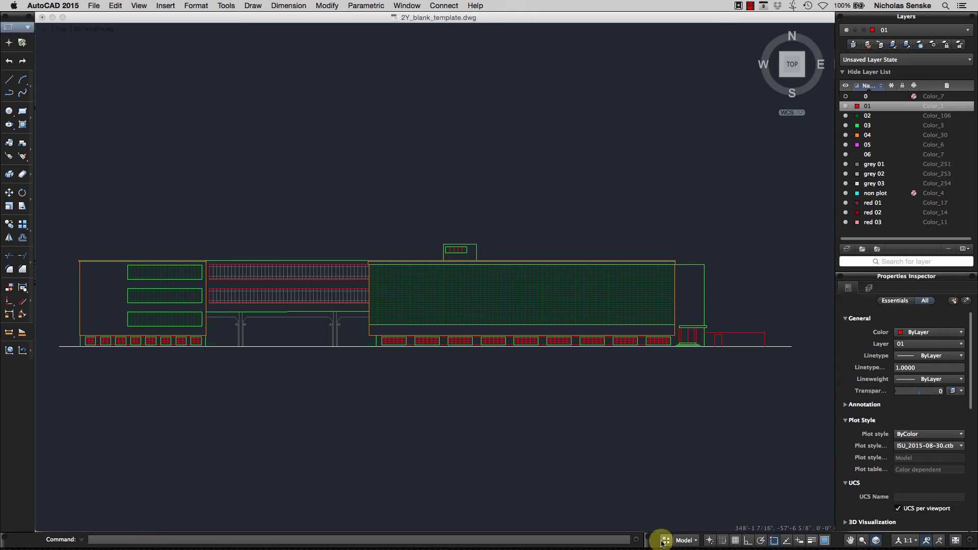
left_click(666, 540)
left_click(493, 149)
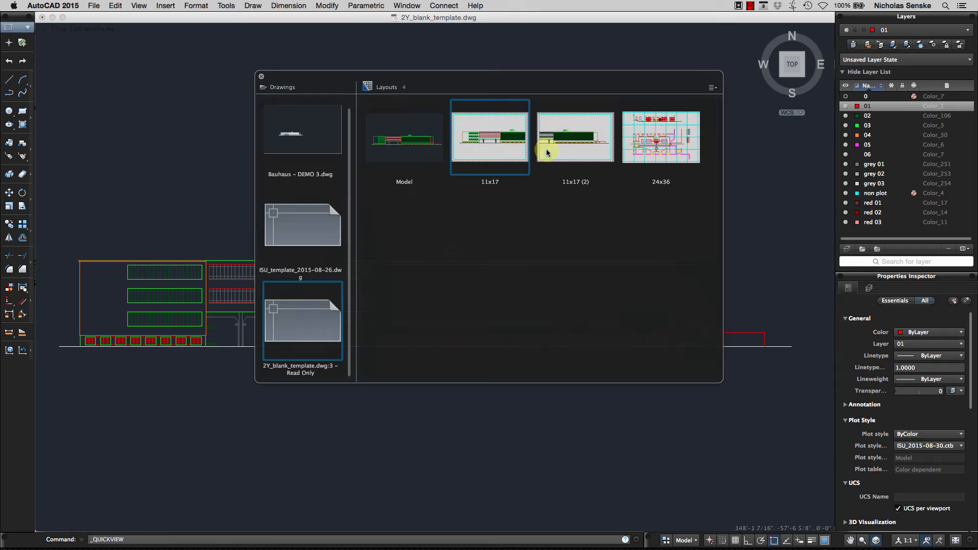
left_click(468, 156)
Start a plot of the layout, set the page setup's paper size to 11x17 and generate a print preview
key("Return")
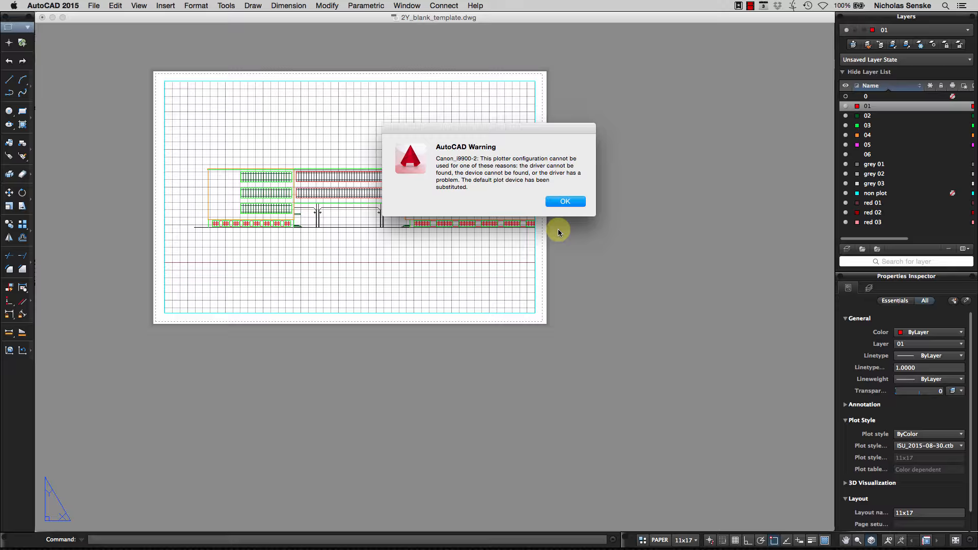
left_click(566, 201)
left_click(473, 214)
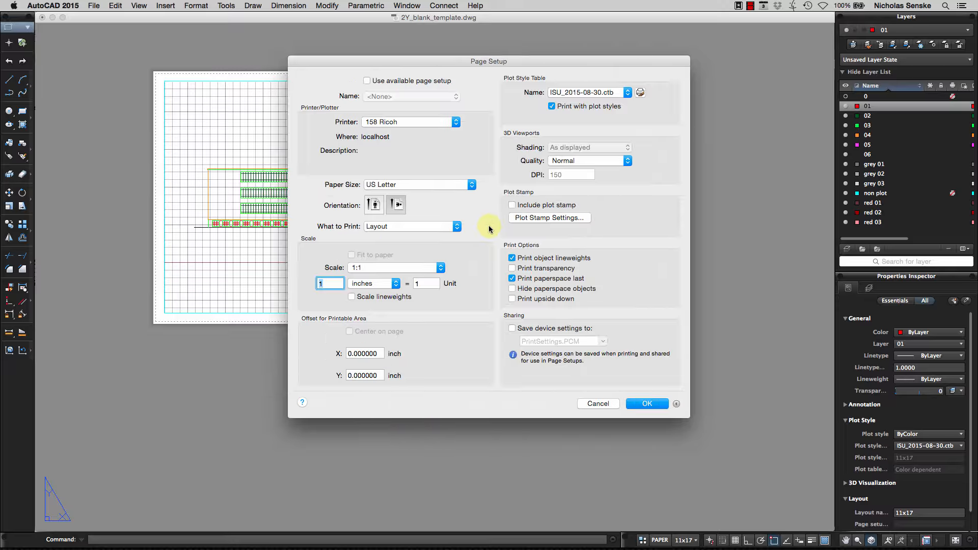
left_click(420, 185)
left_click(414, 163)
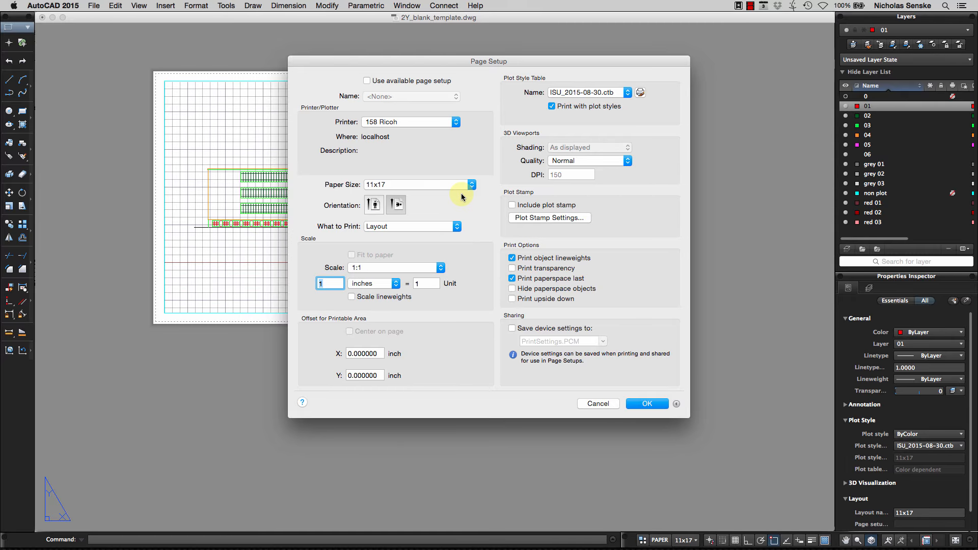
left_click(654, 405)
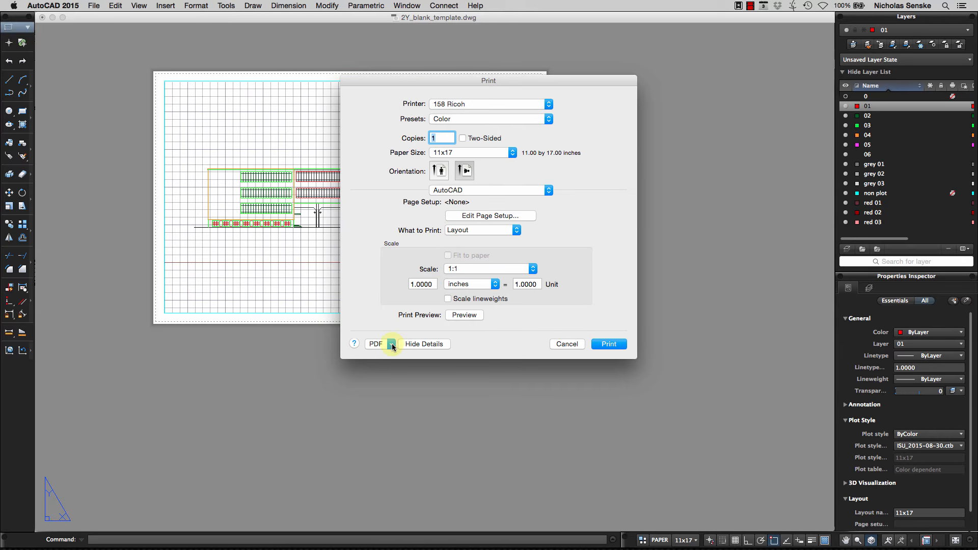
left_click(465, 314)
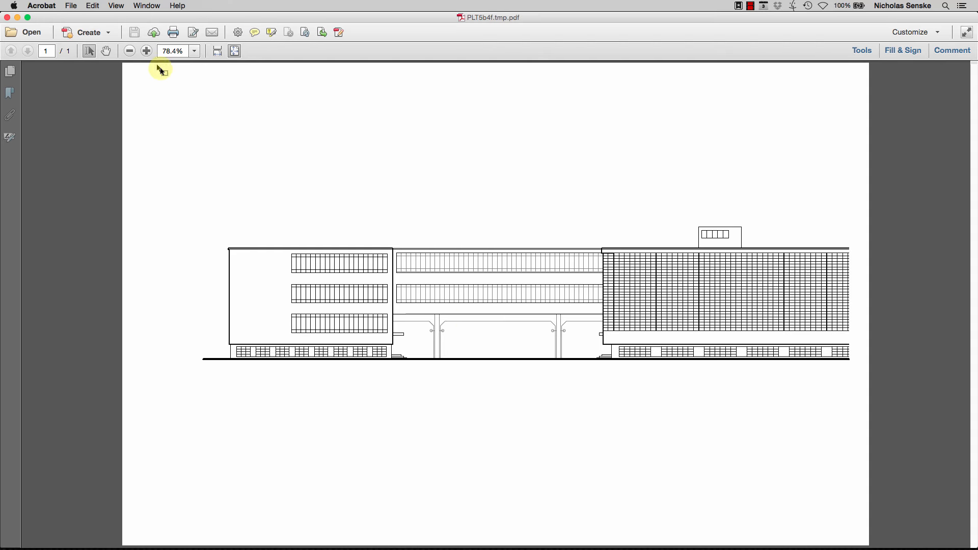
Examine the connecting section's window and column lines in the new print preview at 125%, 150% and 300%
left_click(146, 51)
left_click(147, 51)
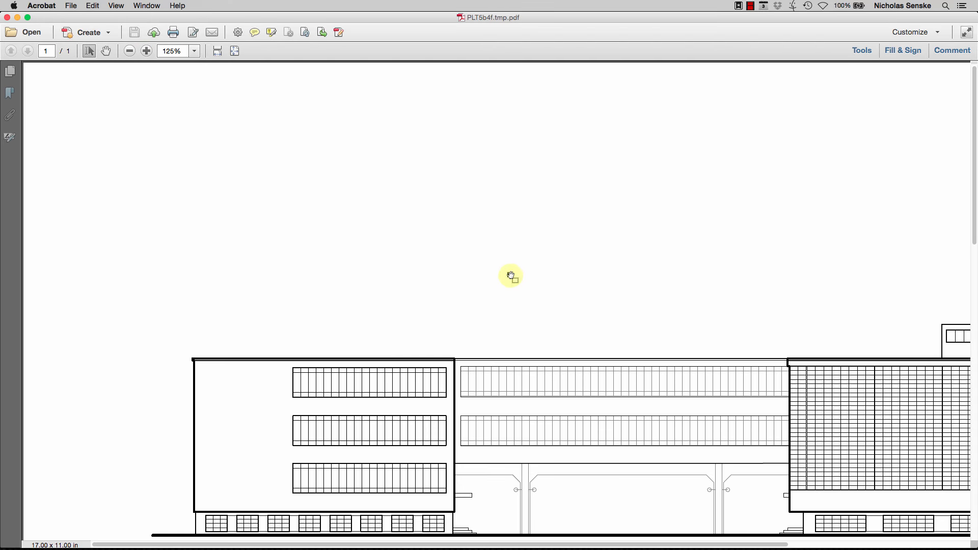
left_click_drag(510, 275, 392, 168)
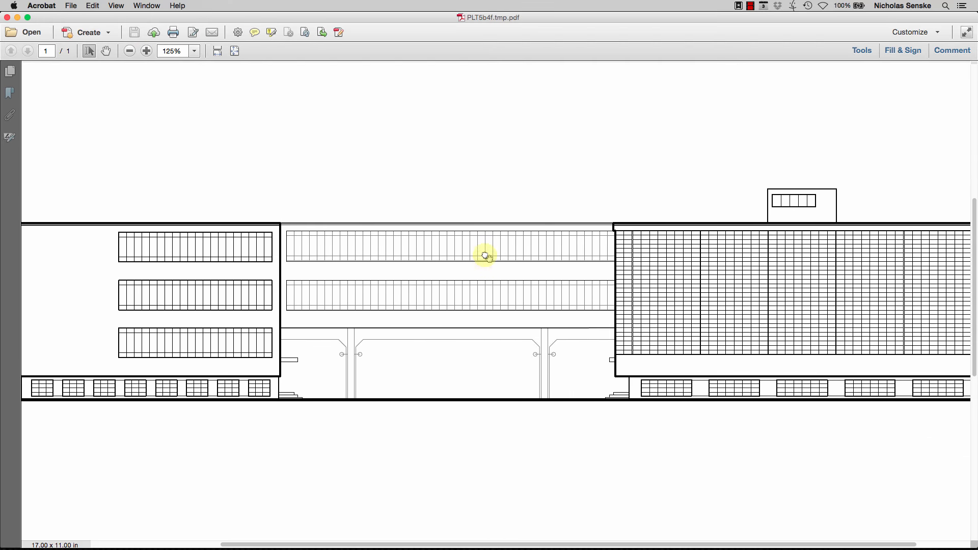
left_click_drag(485, 256, 424, 208)
left_click(146, 51)
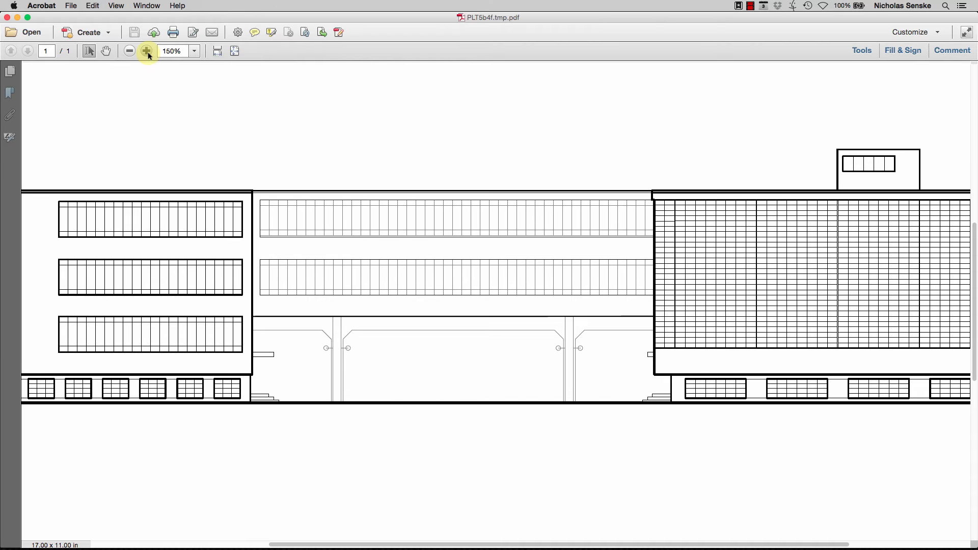
left_click(147, 51)
left_click_drag(621, 277, 303, 131)
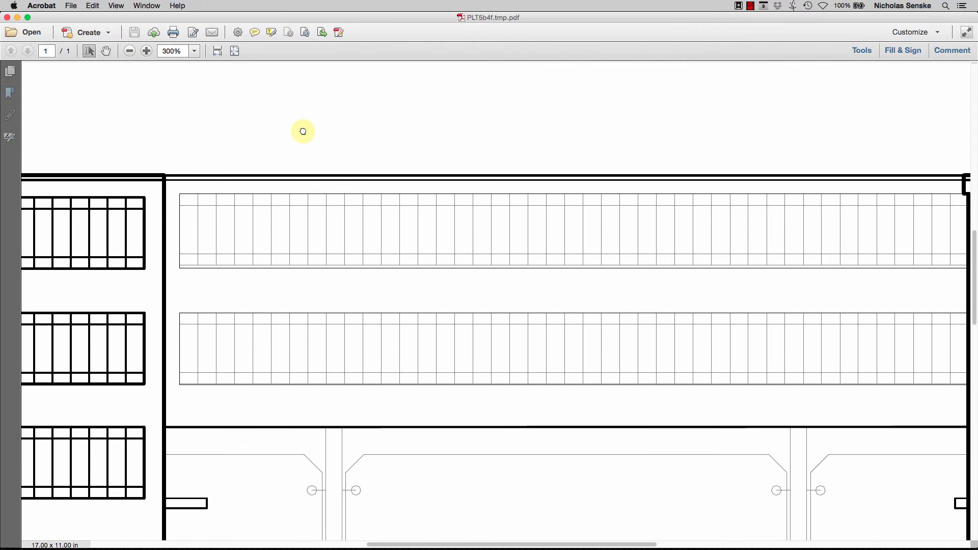
left_click(130, 51)
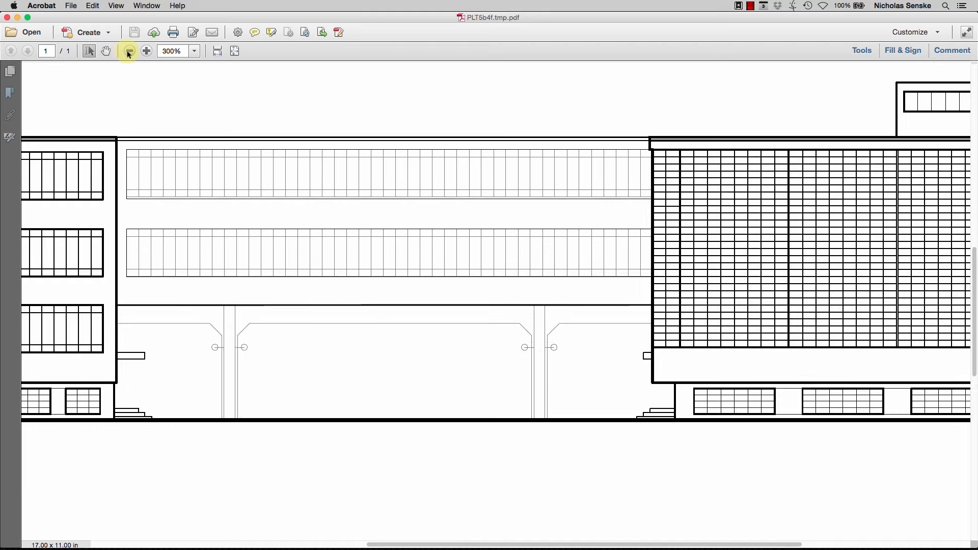
Return the print preview to 100%, tile its window to half the screen and frame the connecting section
left_click(131, 51)
left_click(129, 51)
left_click(130, 51)
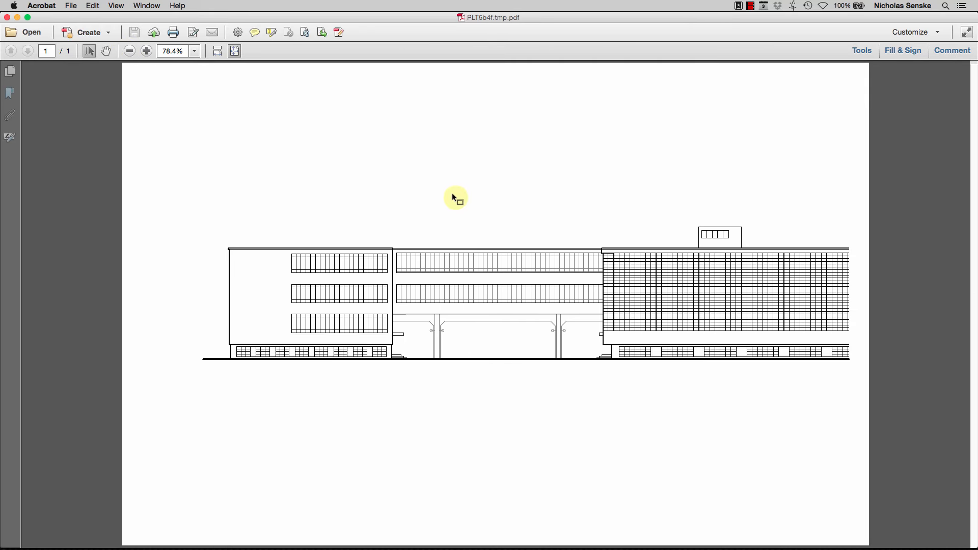
left_click(197, 54)
left_click(226, 104)
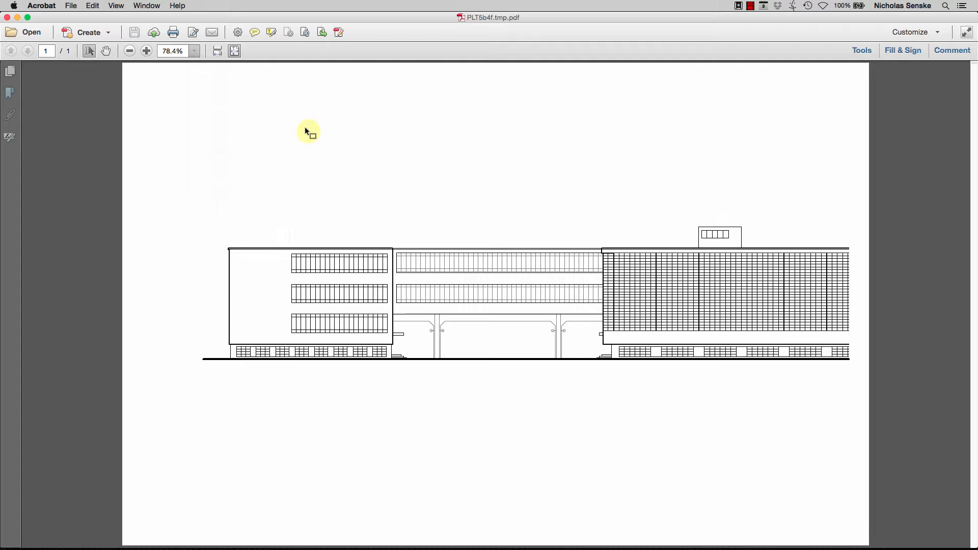
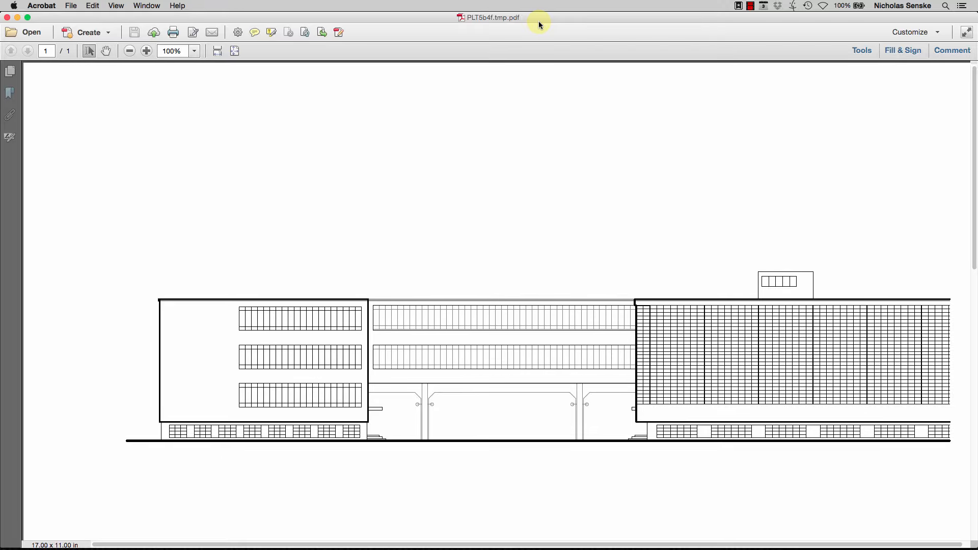
key("alt+super+Right")
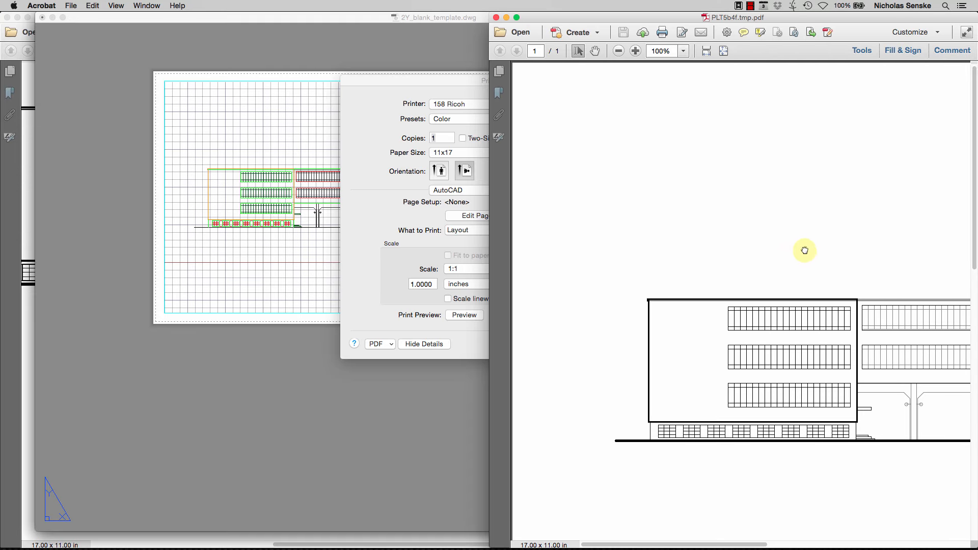
mouse_move(804, 251)
left_mouse_down()
mouse_move(620, 135)
mouse_move(580, 148)
mouse_move(596, 155)
left_mouse_up()
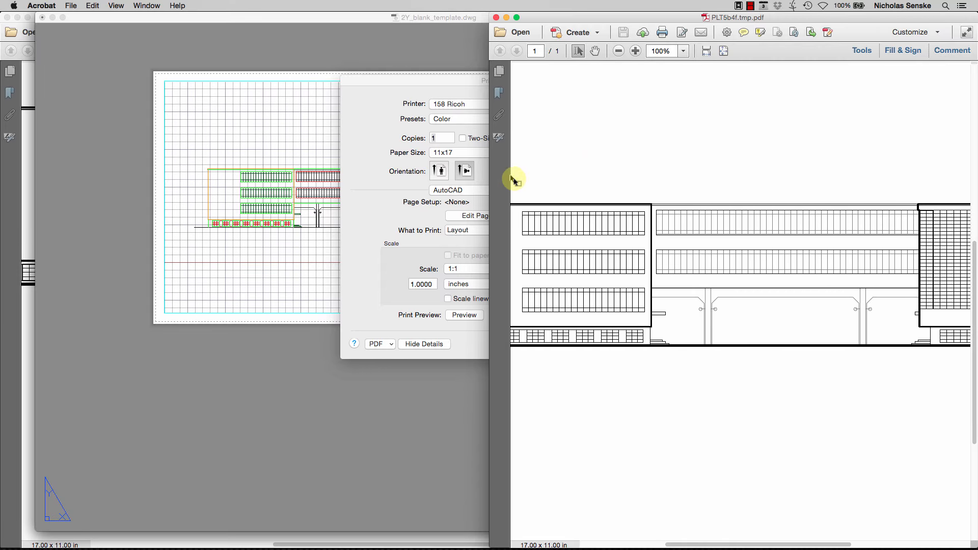
Switch to Firefox and tile the window with the Bauhaus photo result beside the print preview
mouse_move(392, 549)
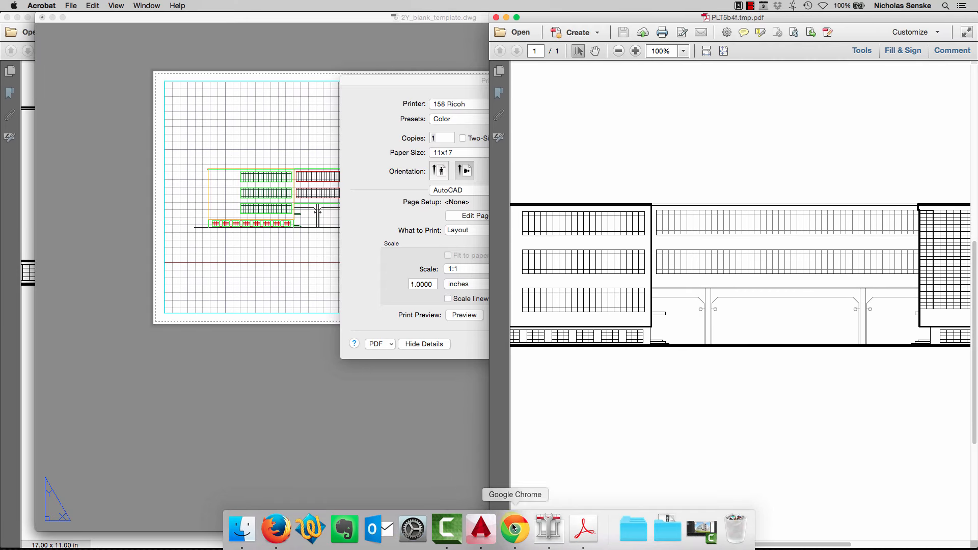
left_click(276, 529)
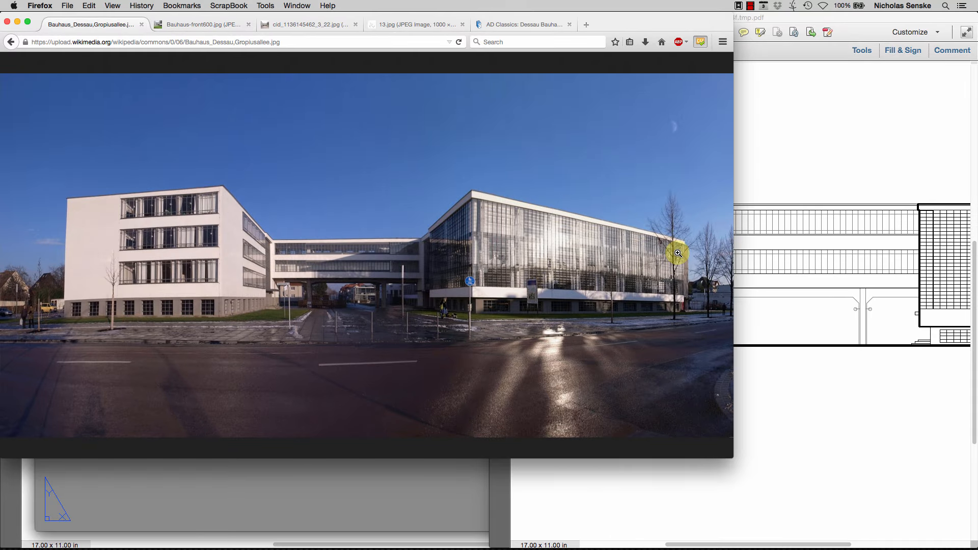
key("super+Left")
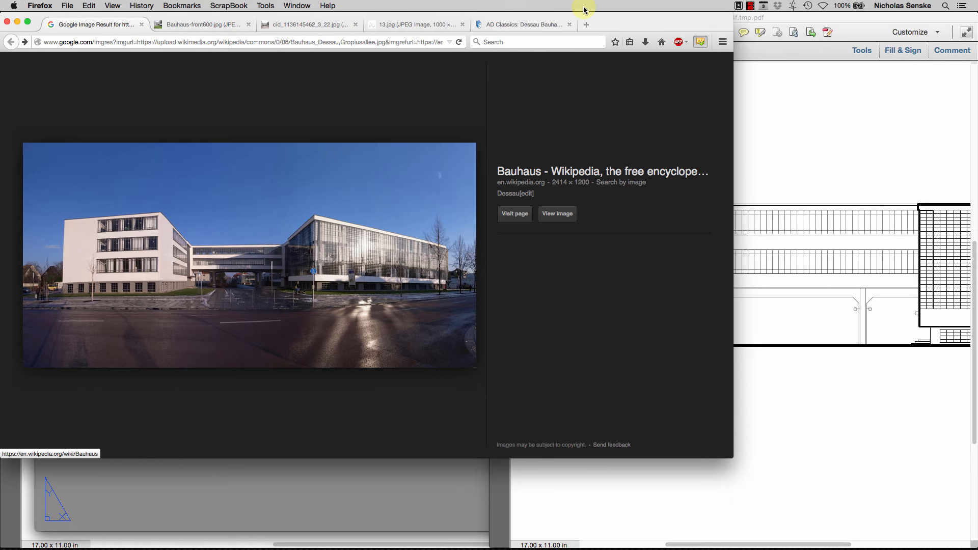
left_click(545, 213)
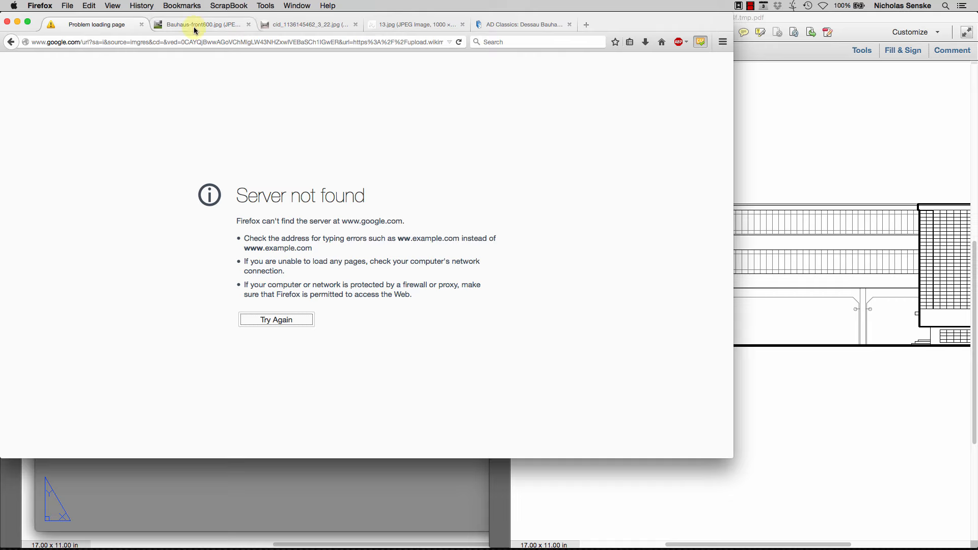
left_click(11, 42)
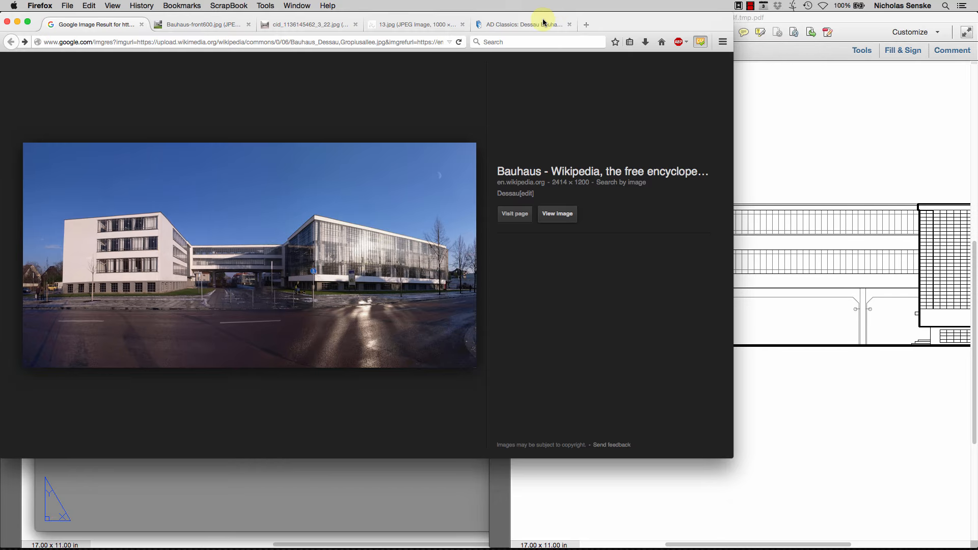
left_click_drag(614, 21, 2, 192)
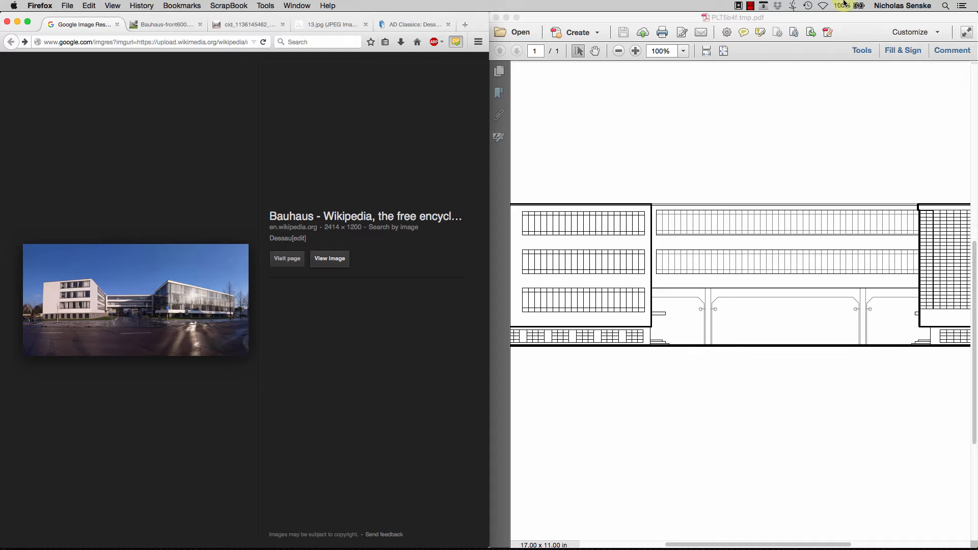
Turn on Wi-Fi and load the full-size Bauhaus Dessau photo from the image result
left_click(821, 5)
left_click(838, 28)
left_click(330, 260)
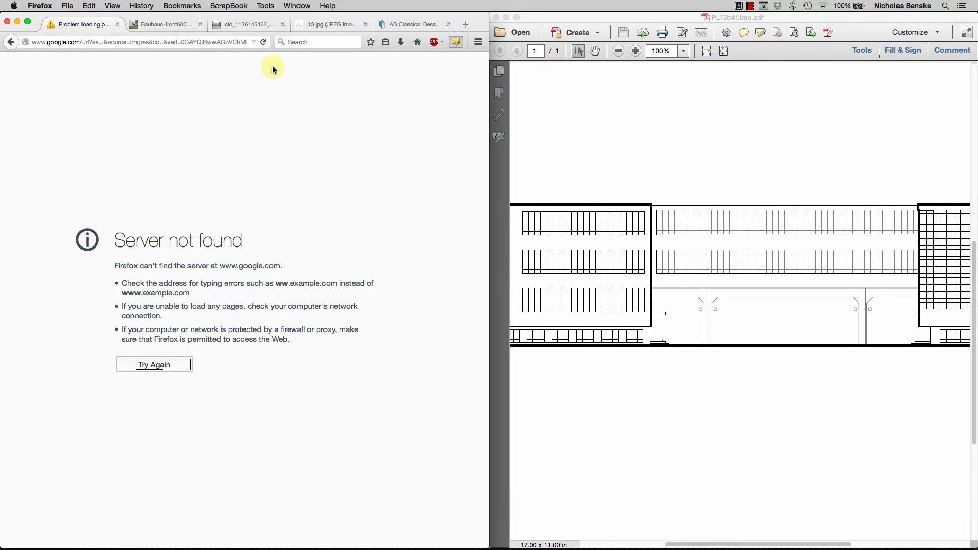
left_click(219, 41)
key("Return")
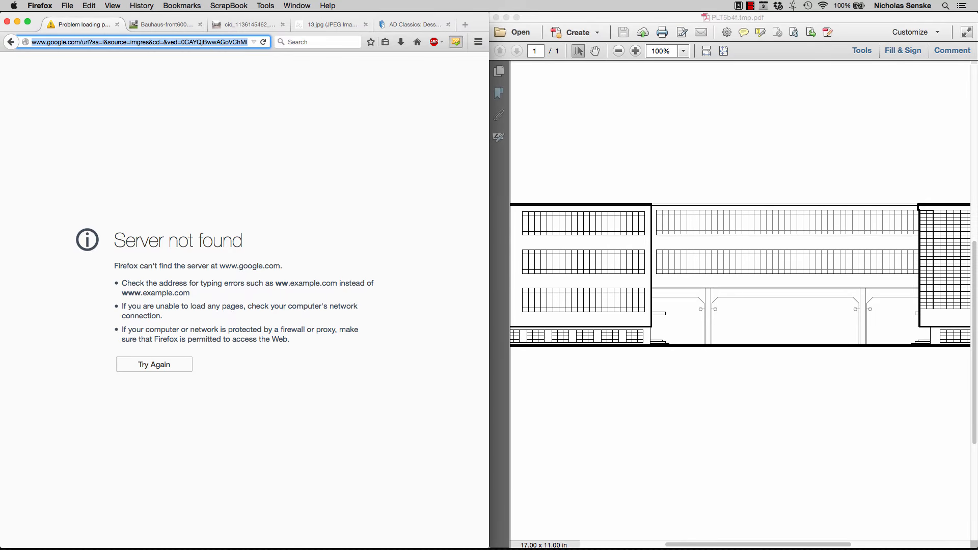
Compare the elevation preview with the photo at several zoom levels, ending at 100% on the connecting section
left_click(618, 51)
left_click(619, 51)
left_click(619, 51)
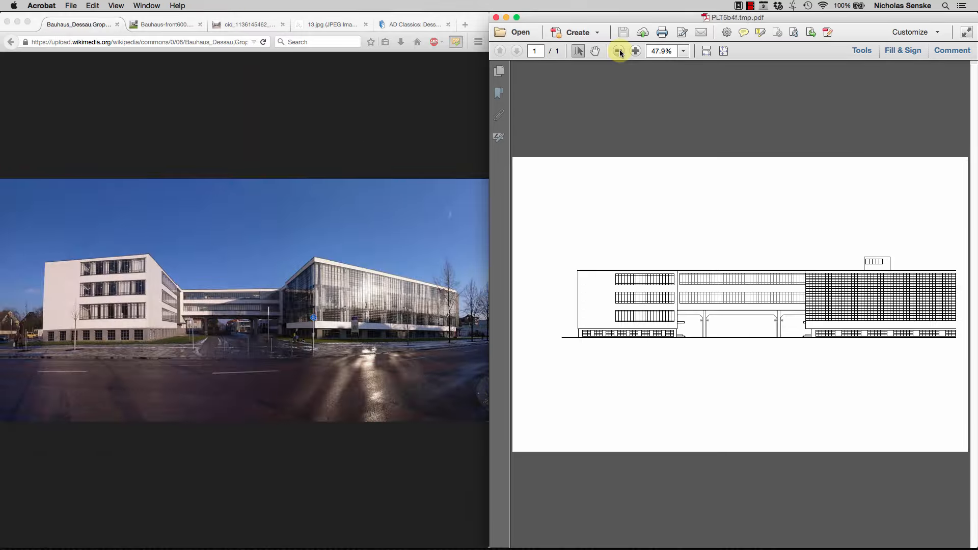
left_click(619, 51)
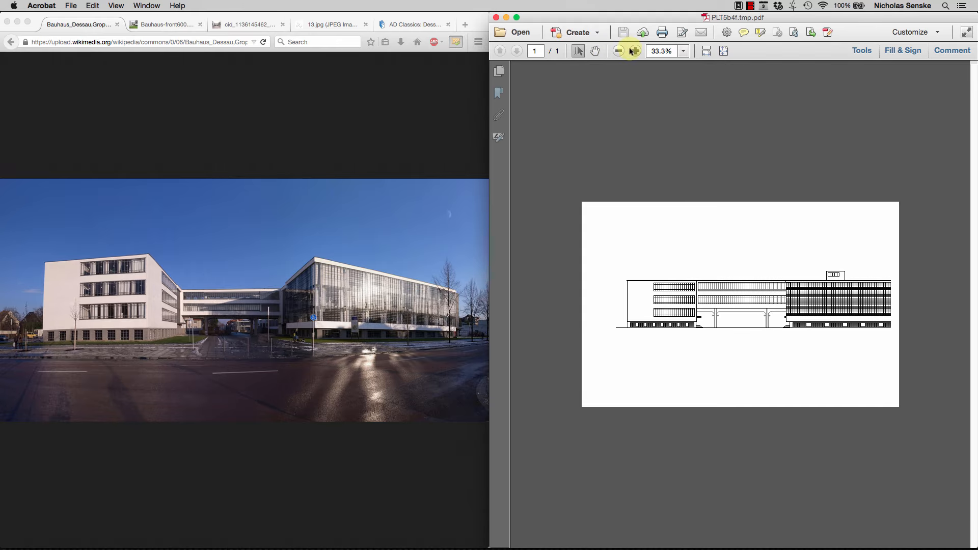
left_click(635, 51)
left_click(636, 51)
left_click(636, 51)
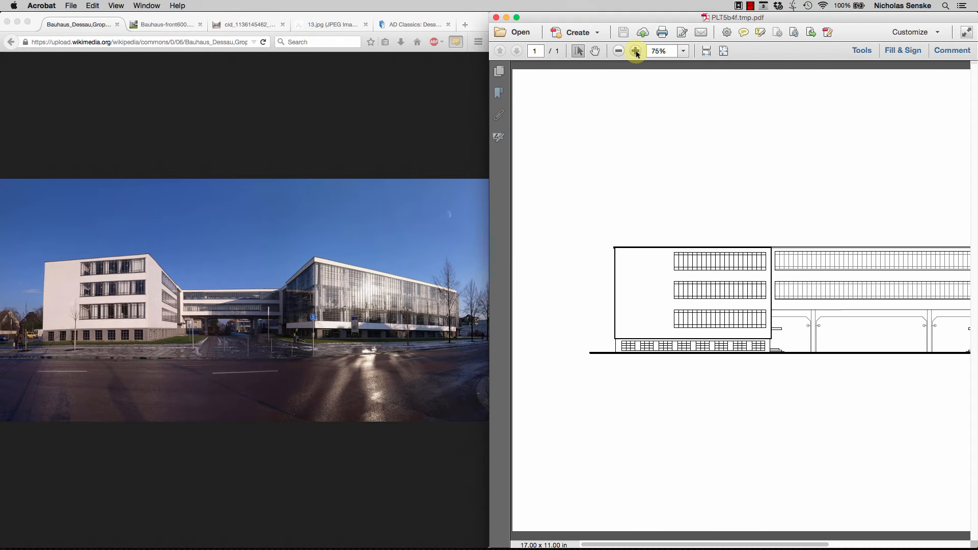
left_click(684, 51)
left_click(677, 102)
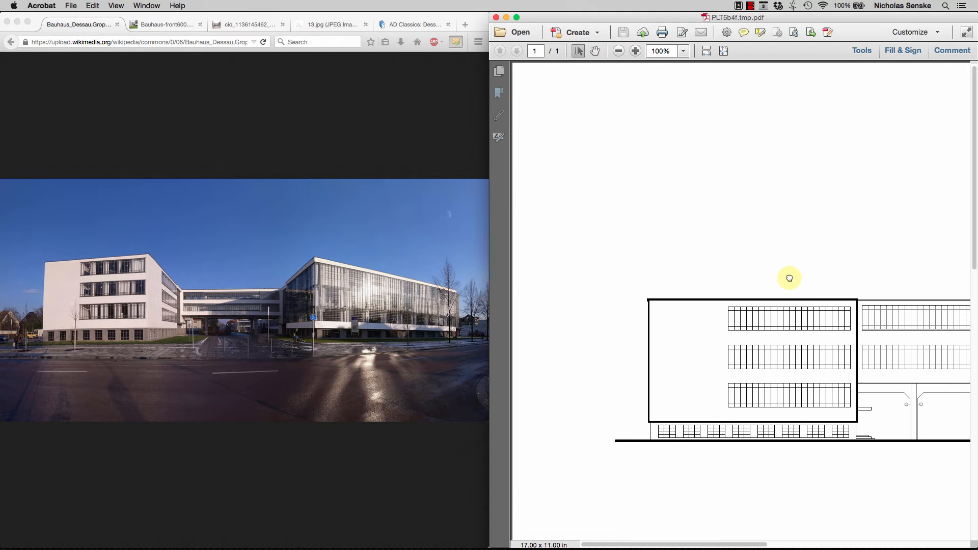
mouse_move(789, 278)
left_mouse_down()
mouse_move(646, 181)
mouse_move(548, 184)
mouse_move(607, 188)
left_mouse_up()
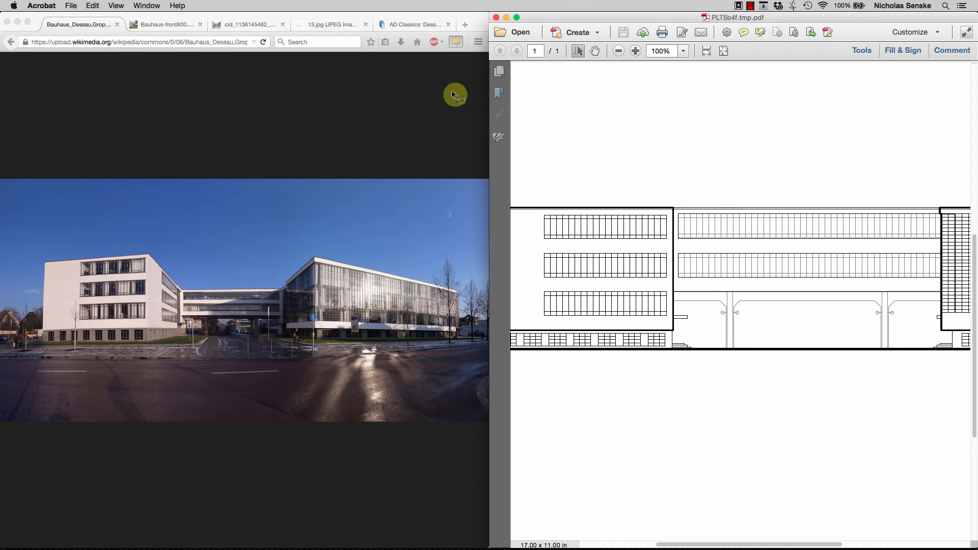
Look through the open Bauhaus reference photos and return to the panoramic street view
left_click(465, 24)
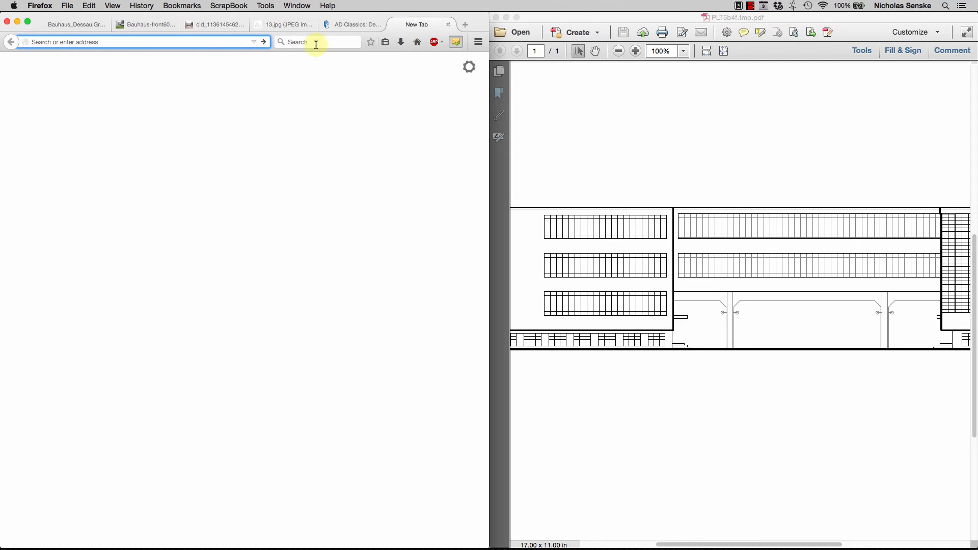
left_click(356, 24)
left_click(287, 24)
left_click(208, 24)
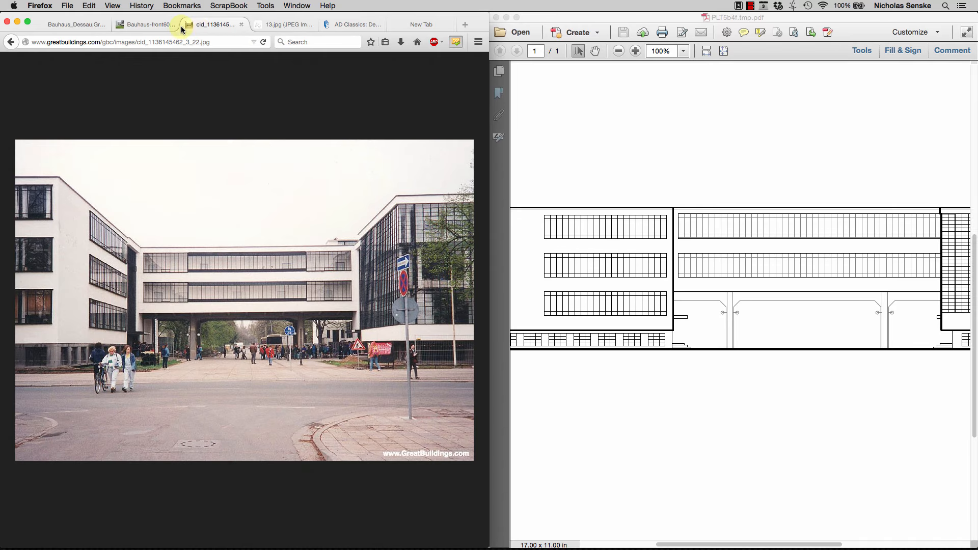
left_click(151, 25)
left_click(76, 25)
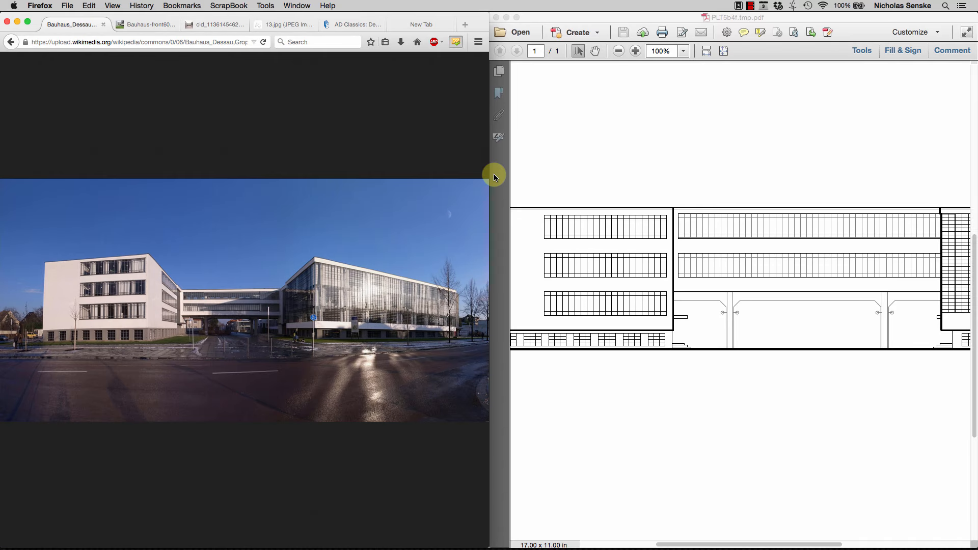
Narrow the photo window and widen the print preview to fill the freed space
left_click_drag(490, 174, 393, 173)
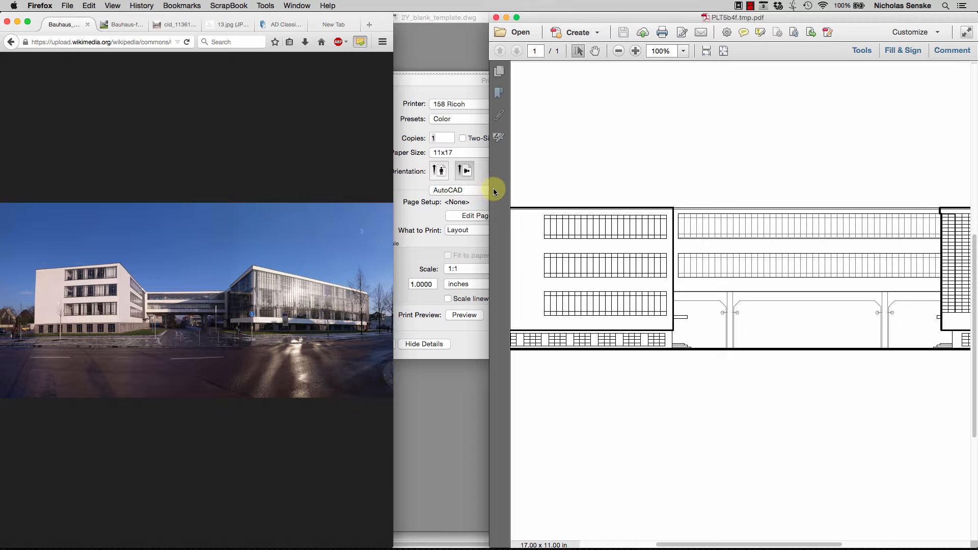
left_click(533, 186)
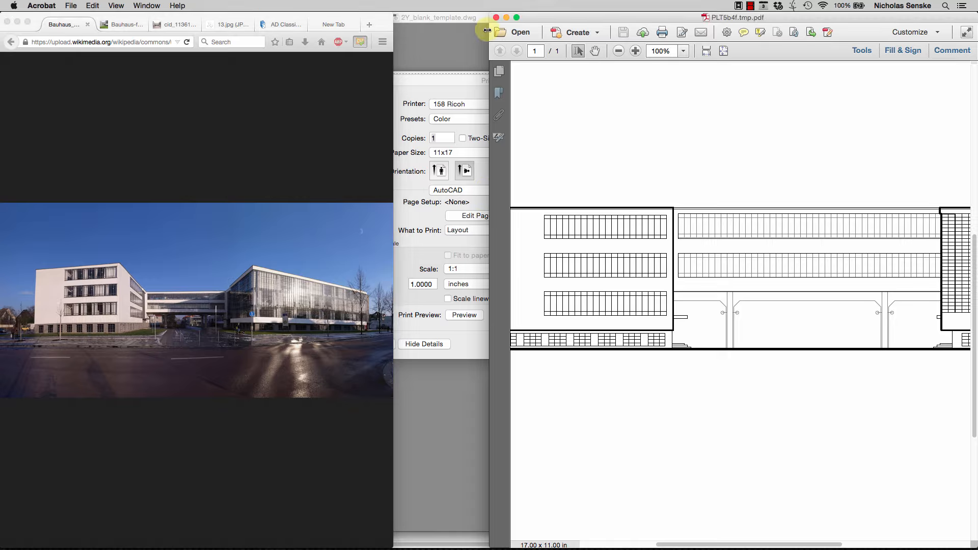
left_click_drag(487, 31, 391, 39)
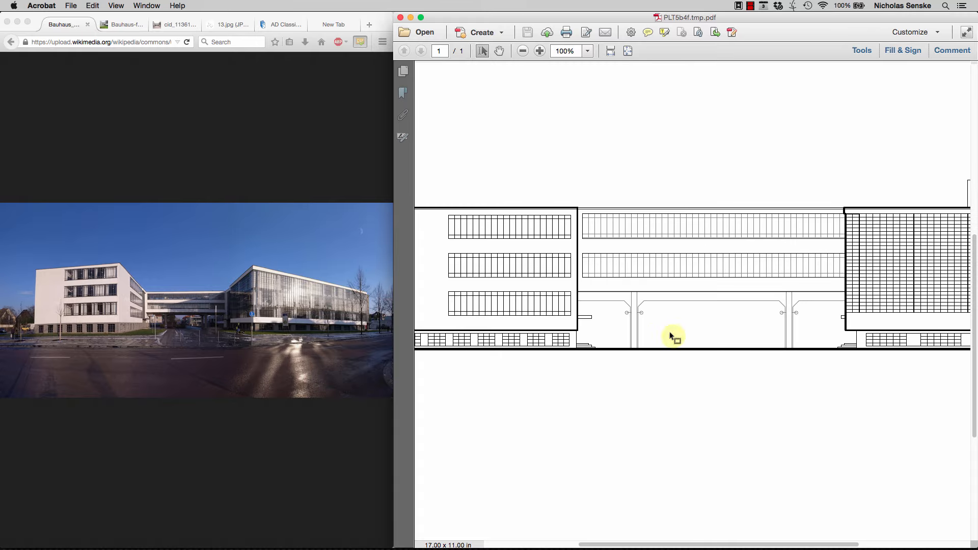
Examine the left wing's outline, window and basement line weights in the print preview at 150% and 200%
left_click_drag(540, 189, 692, 162)
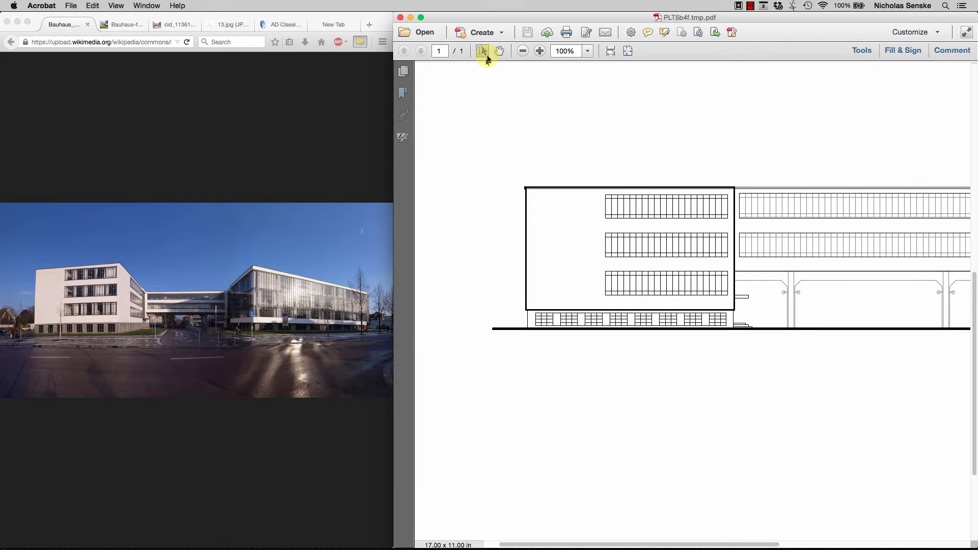
left_click(537, 51)
left_click(538, 51)
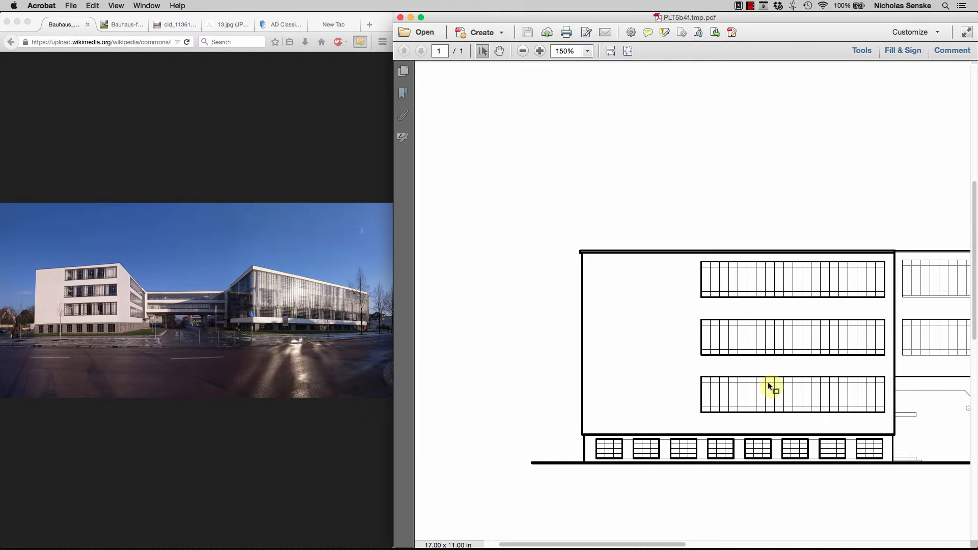
left_click(540, 51)
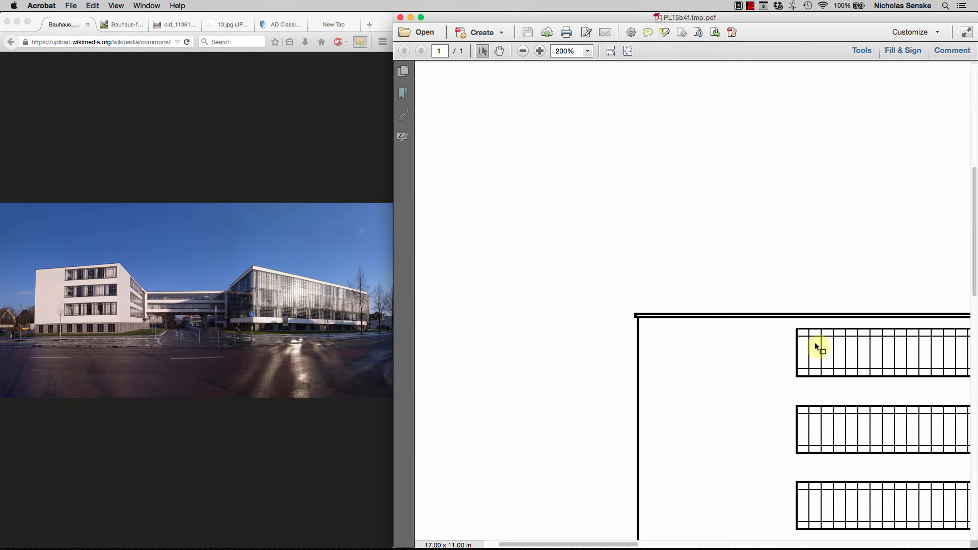
scroll(764, 280, "down", 5)
scroll(764, 280, "right", 5)
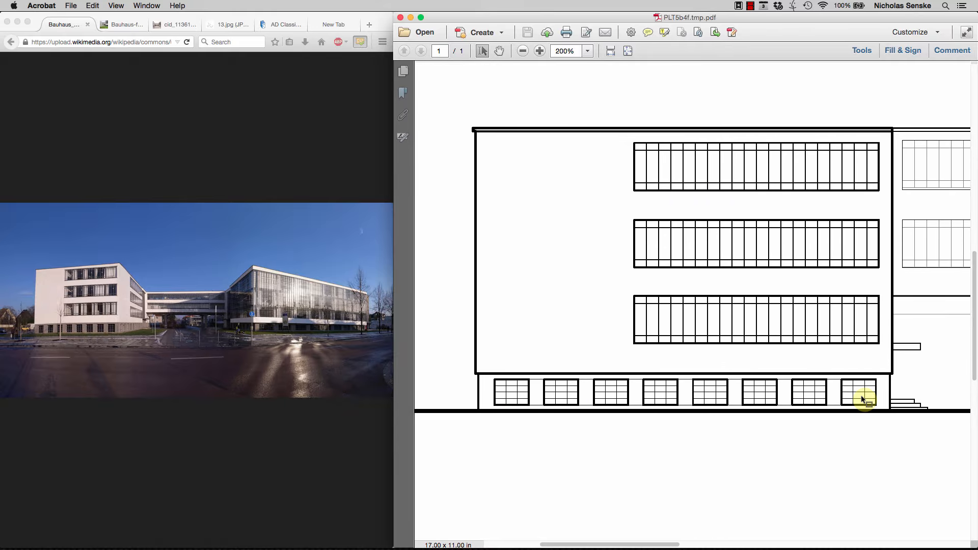
Examine the glazed wing's curtain wall and basement window lines in the print preview at 125% and 150%
left_click(523, 51)
left_click(523, 51)
scroll(814, 251, "right", 10)
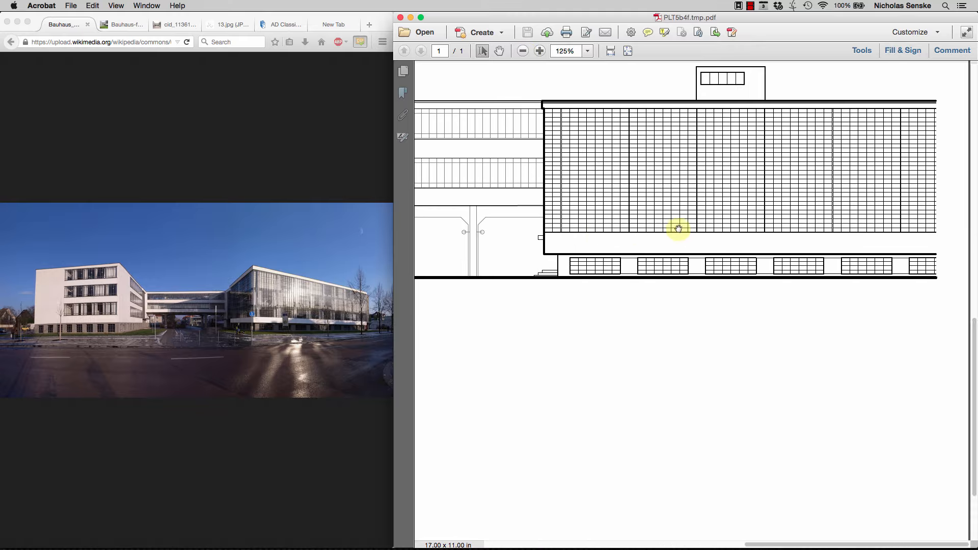
scroll(637, 235, "up", 1)
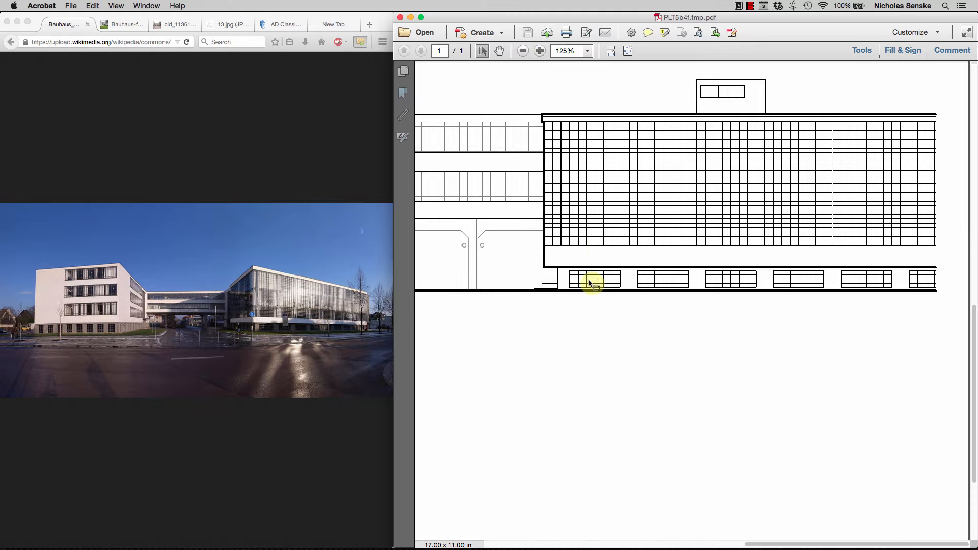
left_click(539, 51)
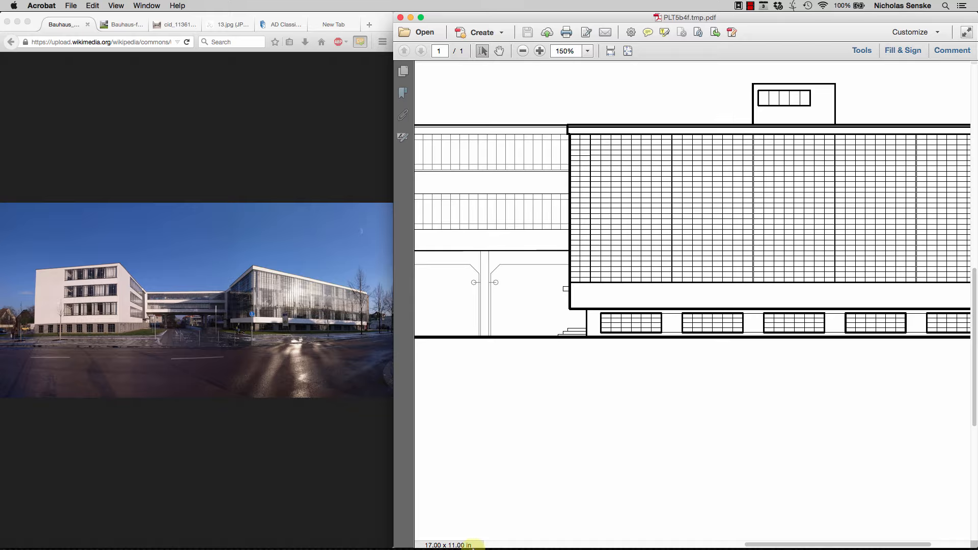
Switch to AutoCAD, cancel the plot and return to model space
left_click(480, 527)
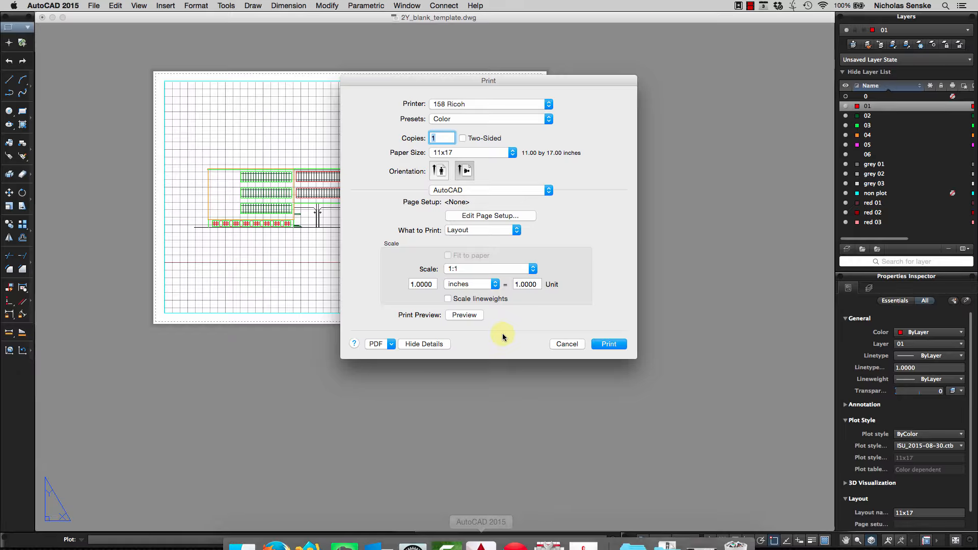
left_click(577, 345)
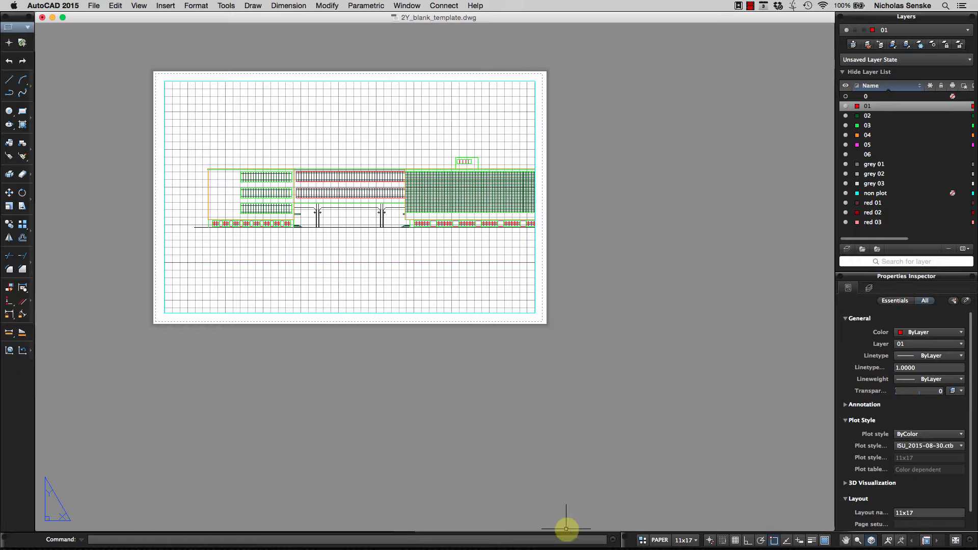
left_click(643, 541)
left_click(410, 159)
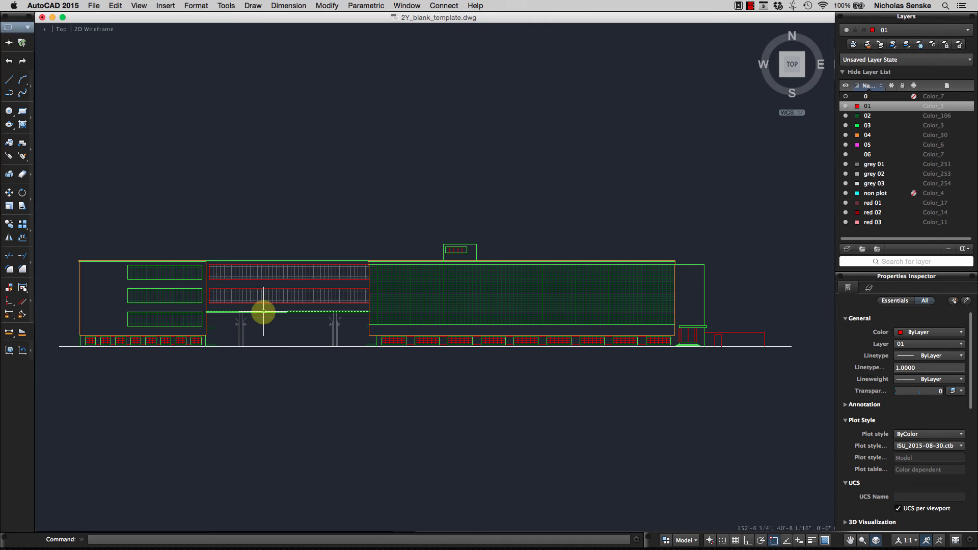
Move the glazed wing's nine basement window outlines to layer 02, hiding layer 01 during selection and restoring it
left_click(845, 106)
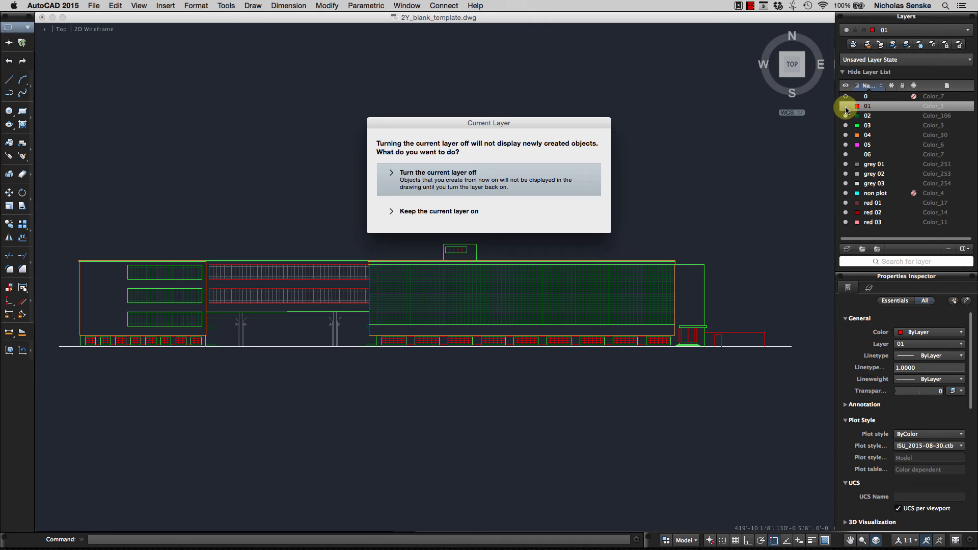
left_click(563, 185)
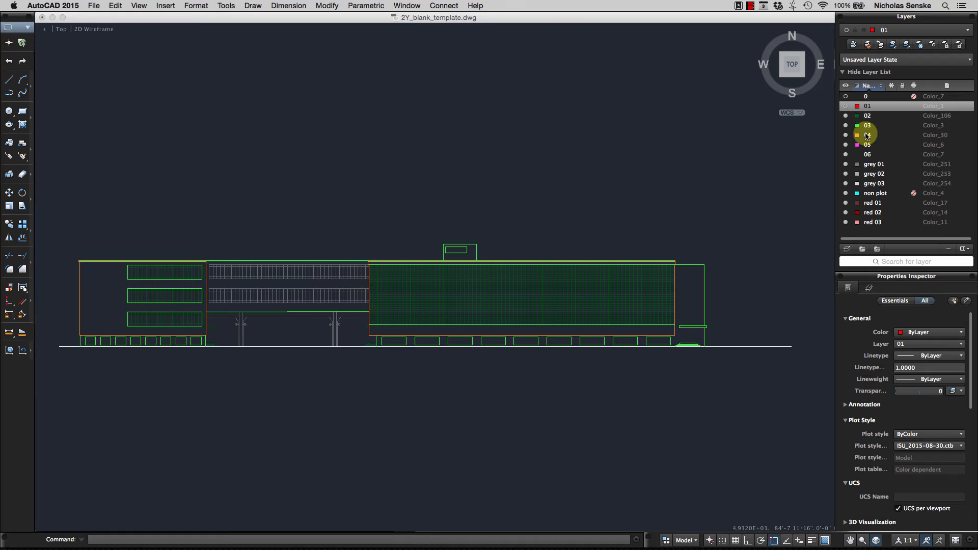
scroll(676, 341, "up", 4)
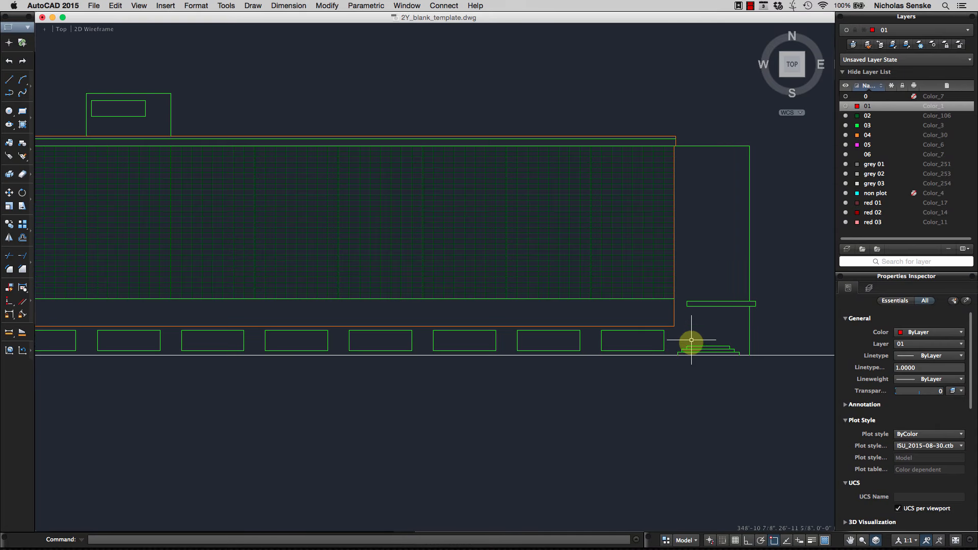
left_click(666, 350)
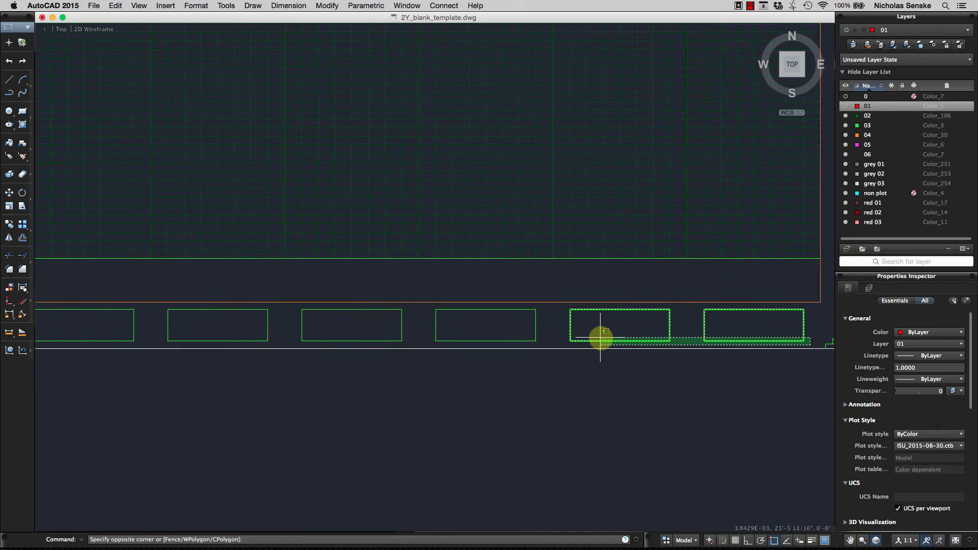
scroll(591, 342, "down", 4)
scroll(502, 339, "down", 4)
scroll(397, 334, "up", 4)
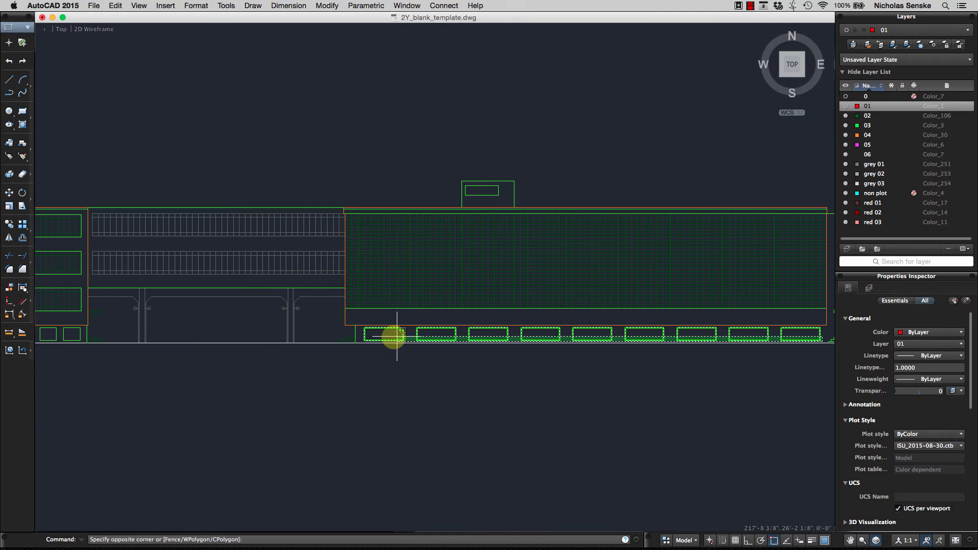
left_click(362, 326)
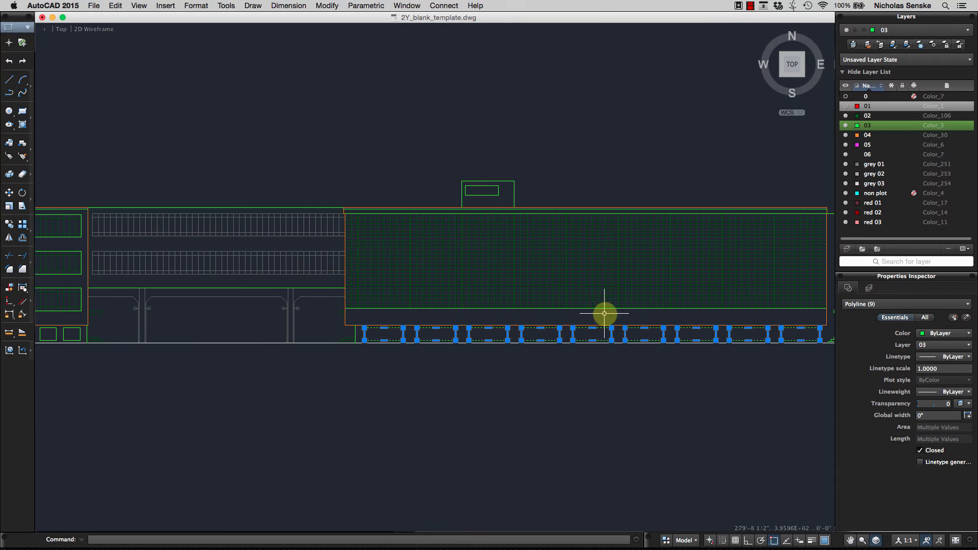
left_click(925, 344)
left_click(923, 379)
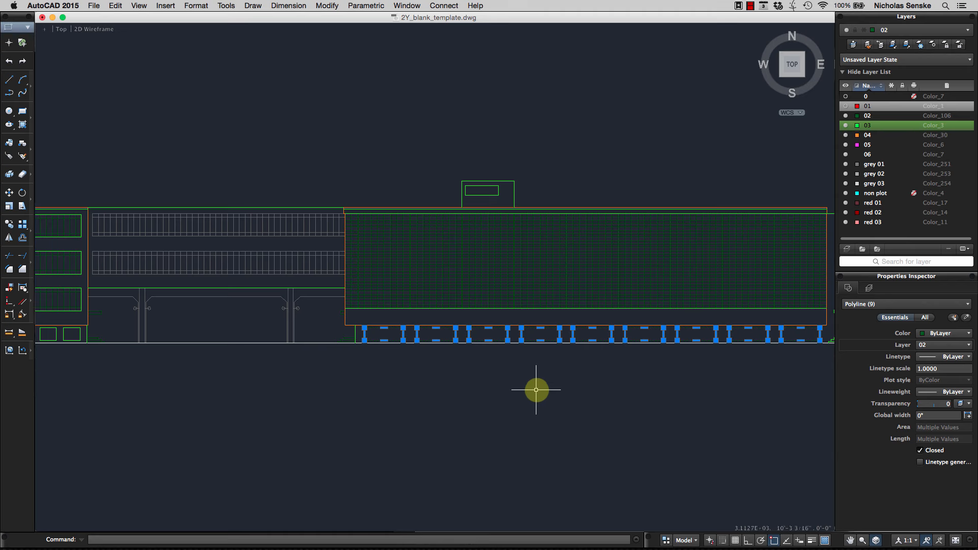
key("Escape")
left_click(846, 106)
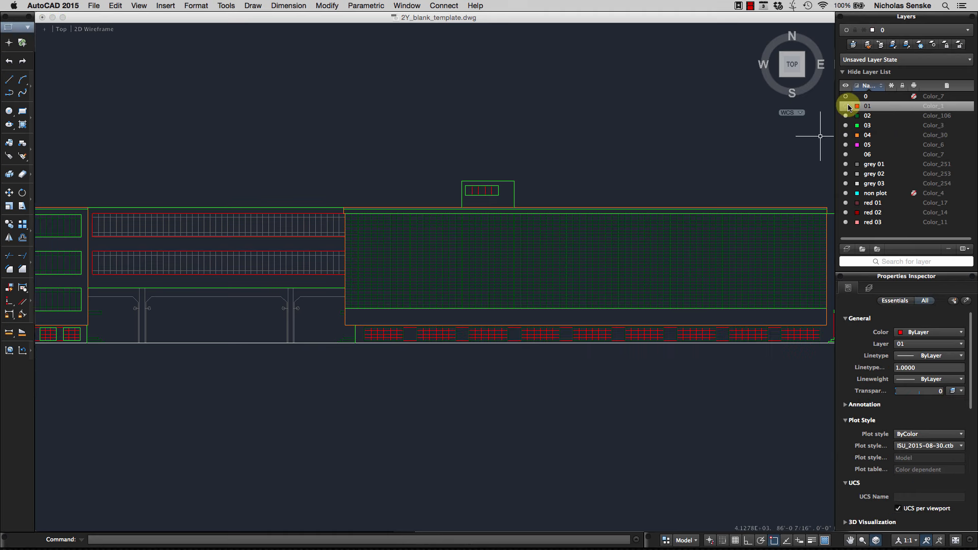
Temporarily hide layer 03 to inspect the remaining linework around the left wing's basement windows
middle_click_drag(172, 437, 459, 404)
middle_click_drag(365, 330, 419, 341)
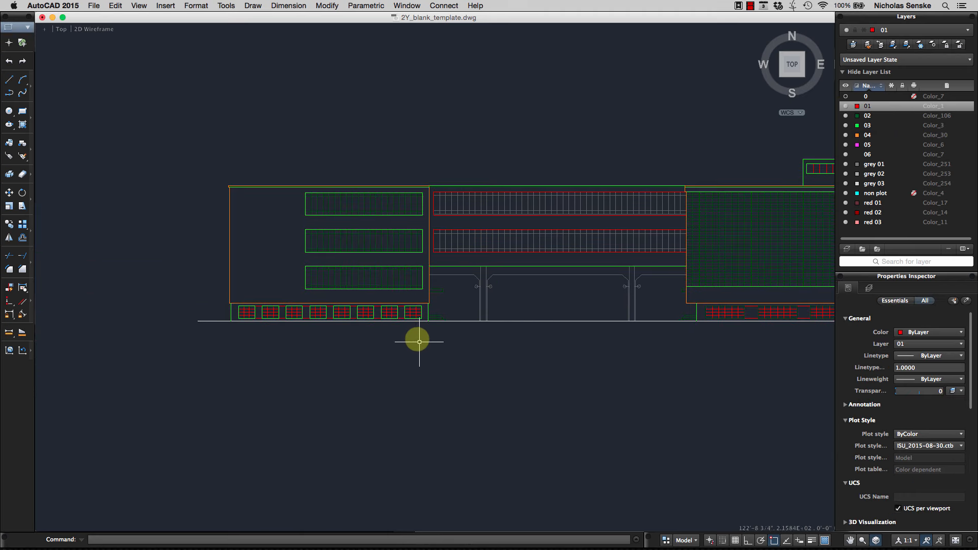
left_click(845, 125)
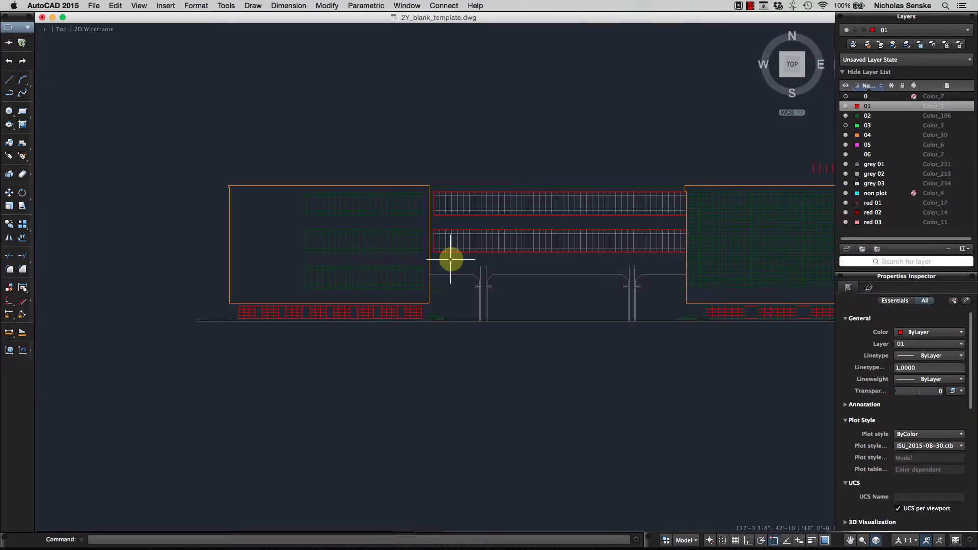
scroll(448, 306, "up", 5)
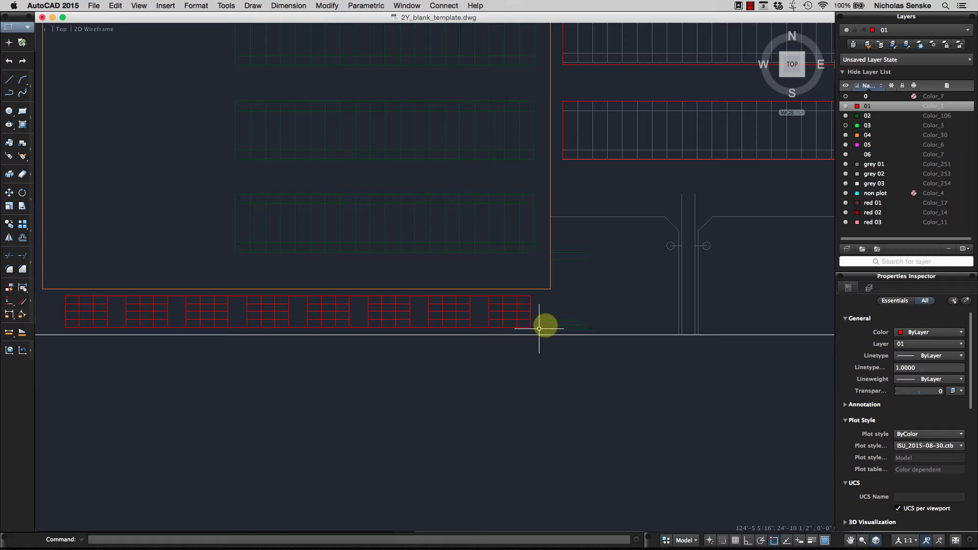
left_click(845, 125)
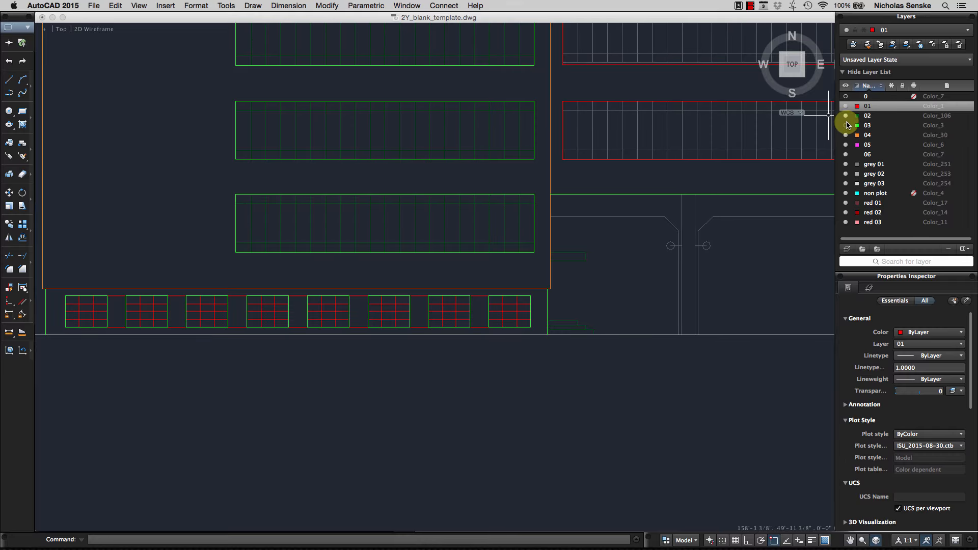
Hide layer 01 and move the left wing's eight basement window outlines to layer 02
left_click(846, 106)
left_click(535, 176)
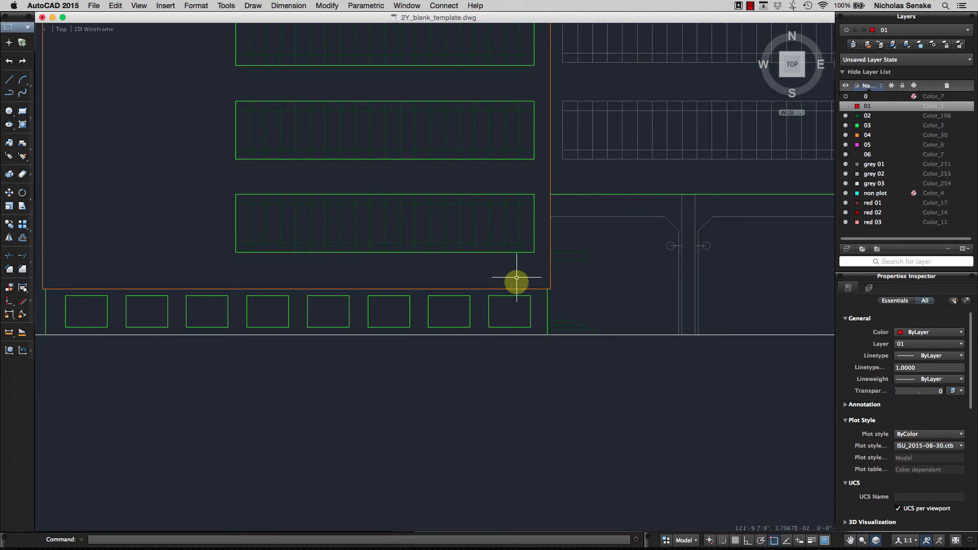
left_click(536, 331)
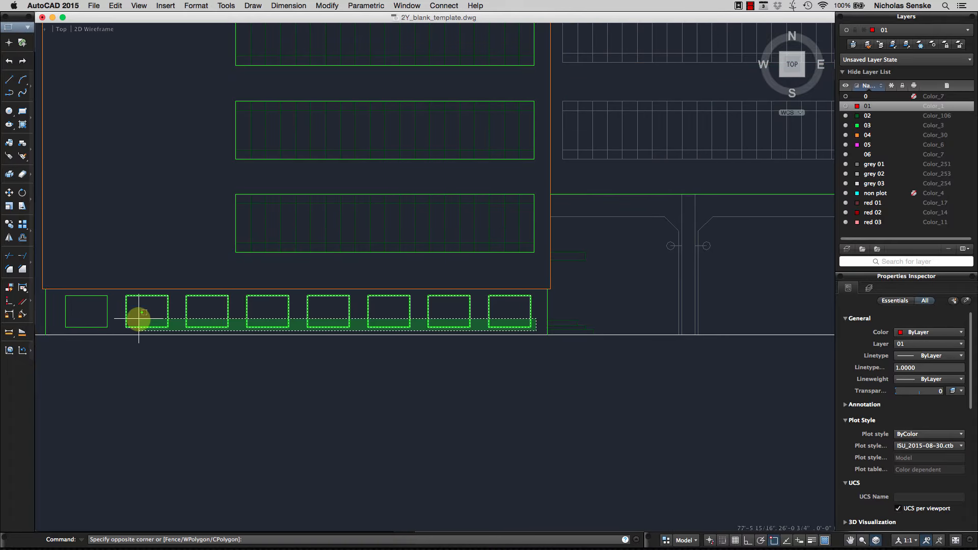
left_click(60, 294)
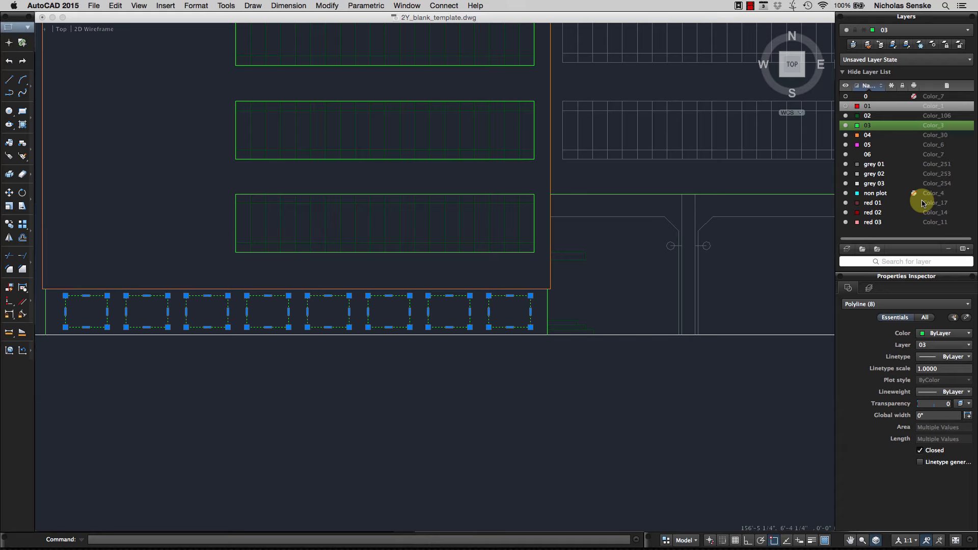
left_click(933, 349)
left_click(929, 371)
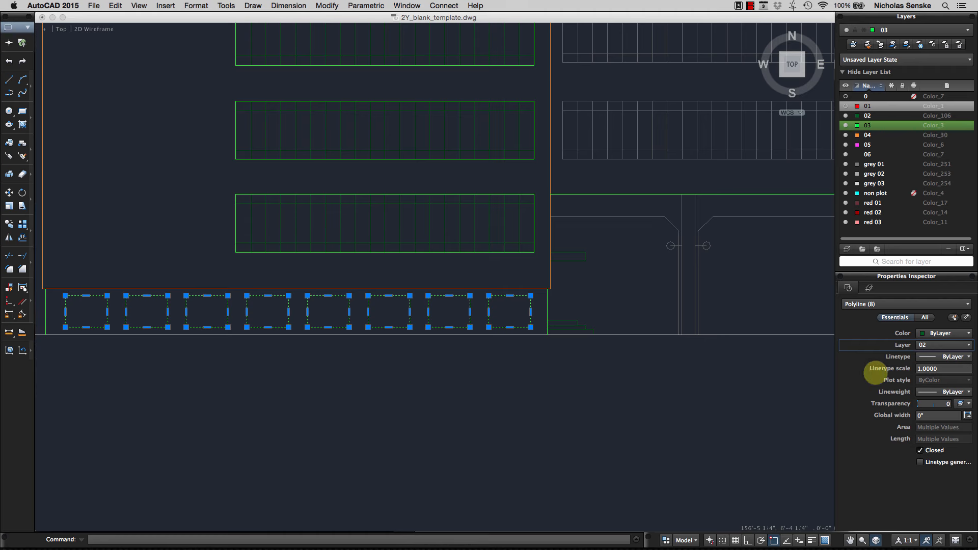
key("Escape")
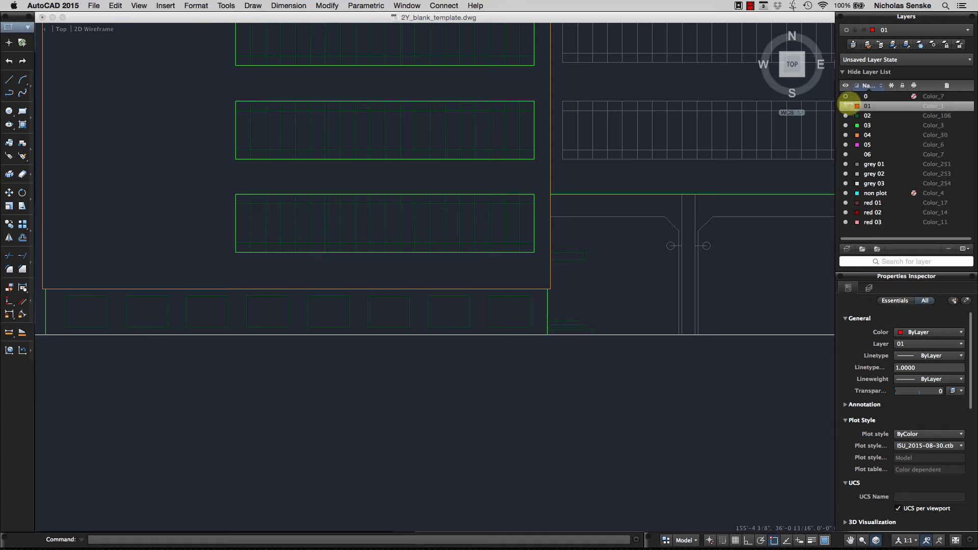
Review the whole elevation in model space and switch to the 11x17 layout
scroll(663, 356, "down", 6)
middle_click_drag(664, 356, 391, 338)
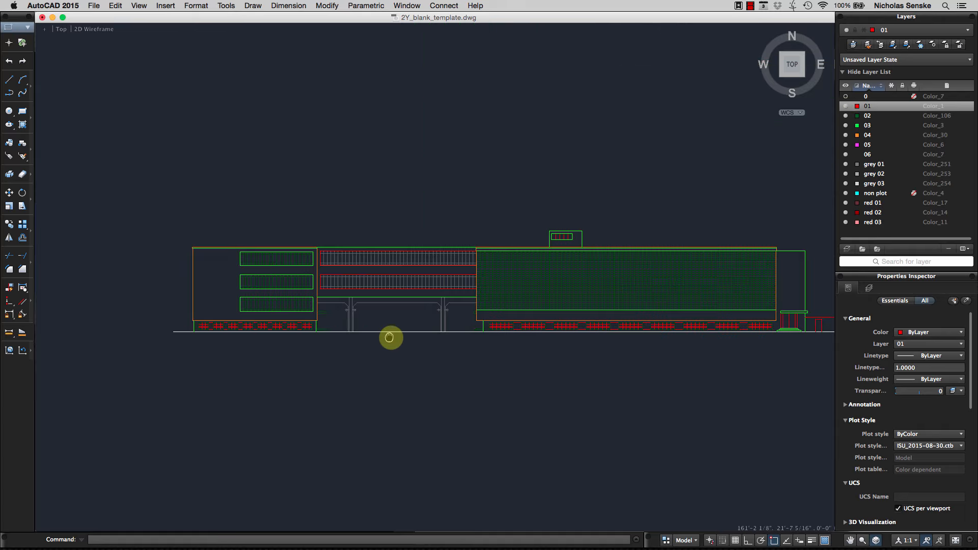
middle_click_drag(589, 366, 549, 364)
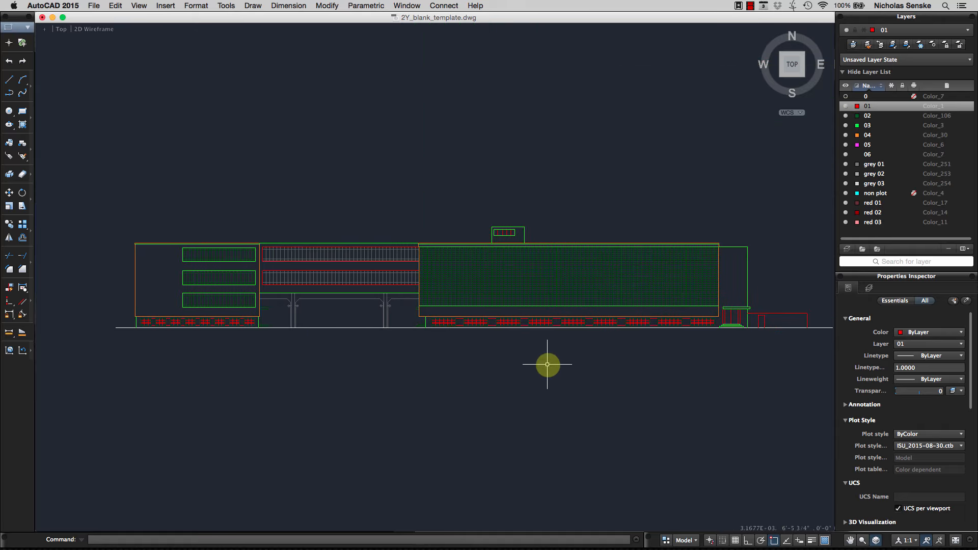
scroll(548, 364, "up", 3)
scroll(550, 367, "down", 3)
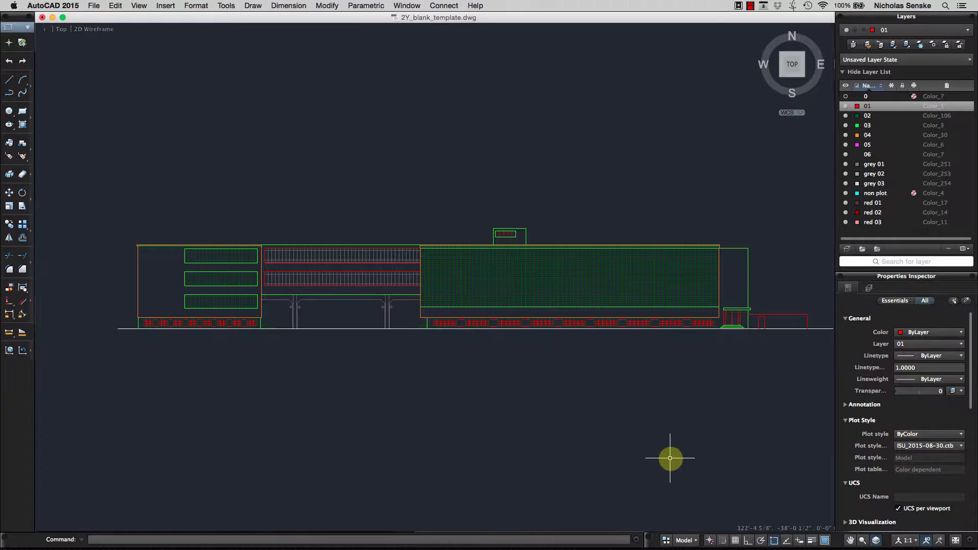
left_click(665, 539)
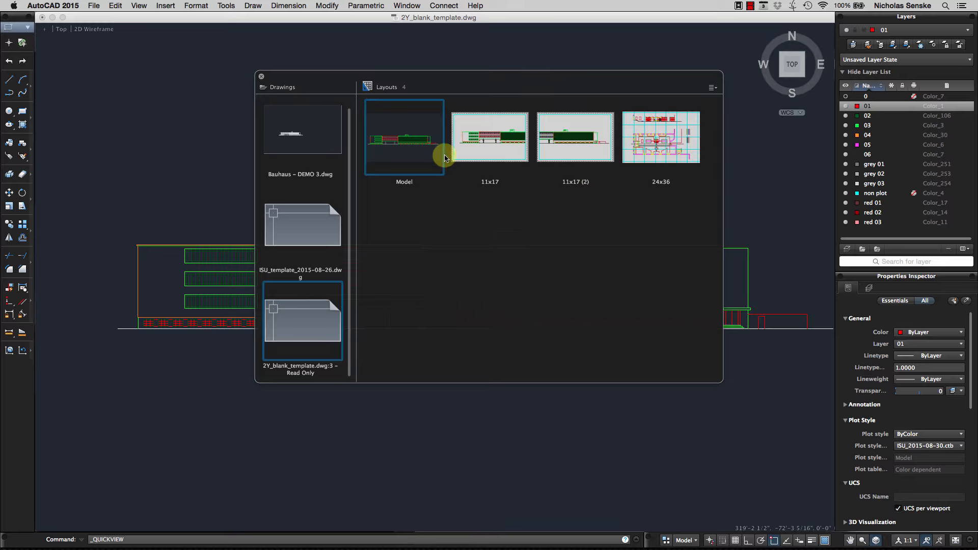
left_click(475, 159)
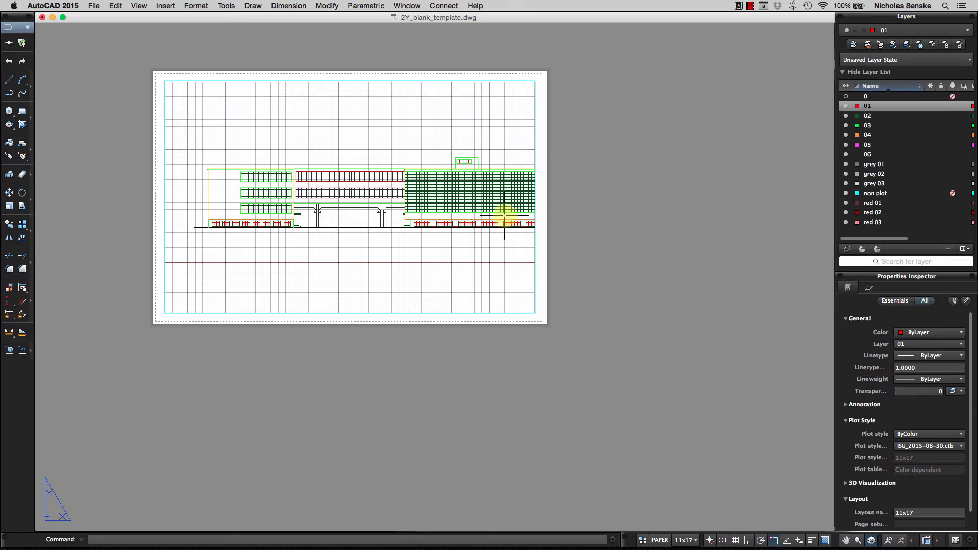
Start a plot of the layout, set the page setup's paper size to 11x17 and generate the print preview
type("plot")
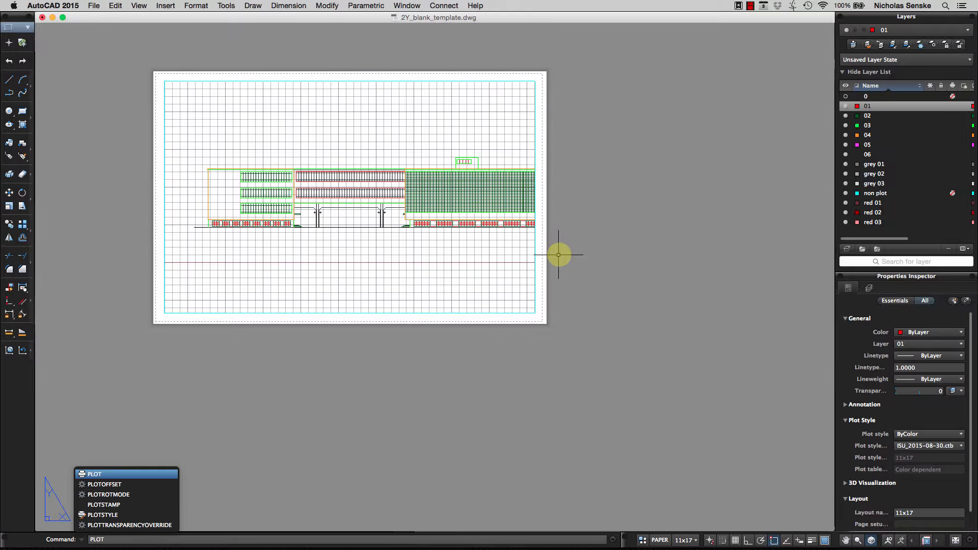
key("Return")
left_click(565, 200)
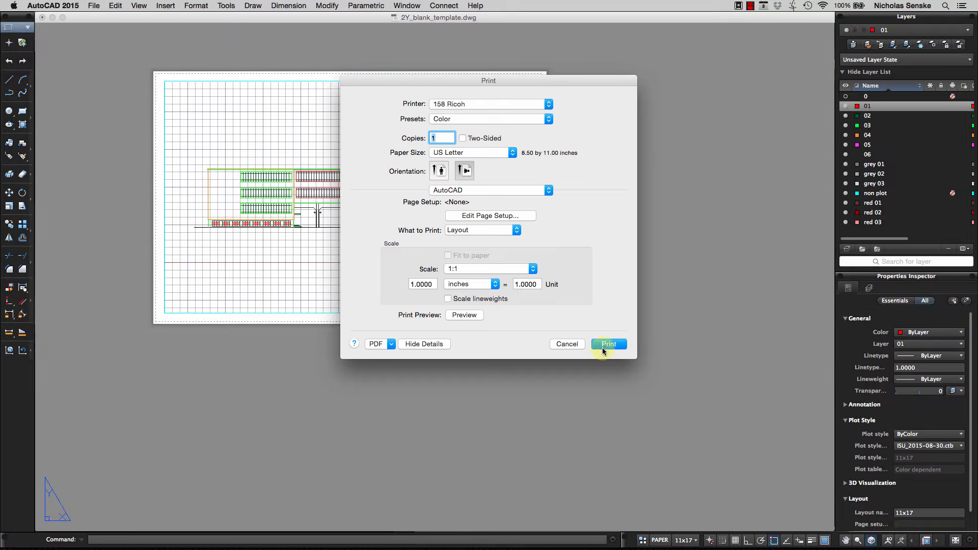
left_click(511, 216)
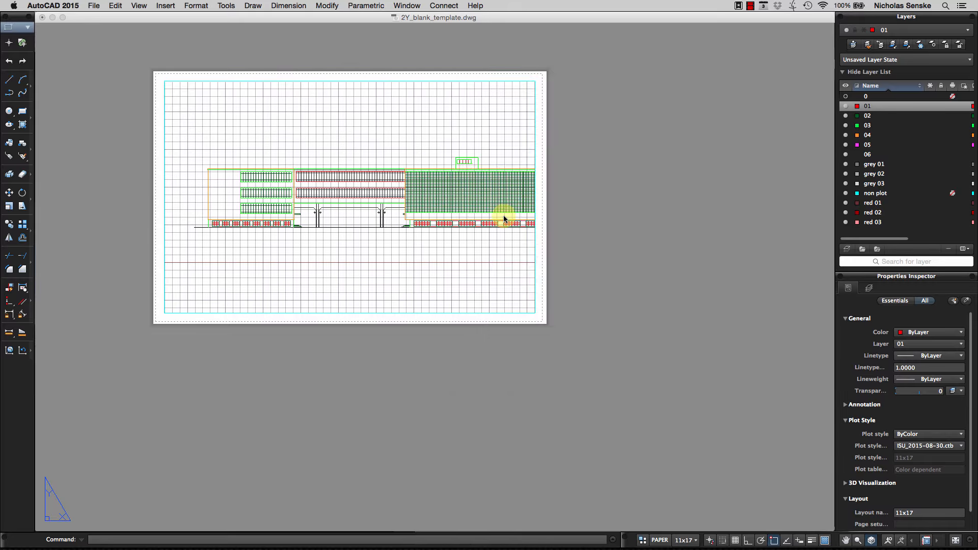
left_click(422, 183)
left_click(418, 166)
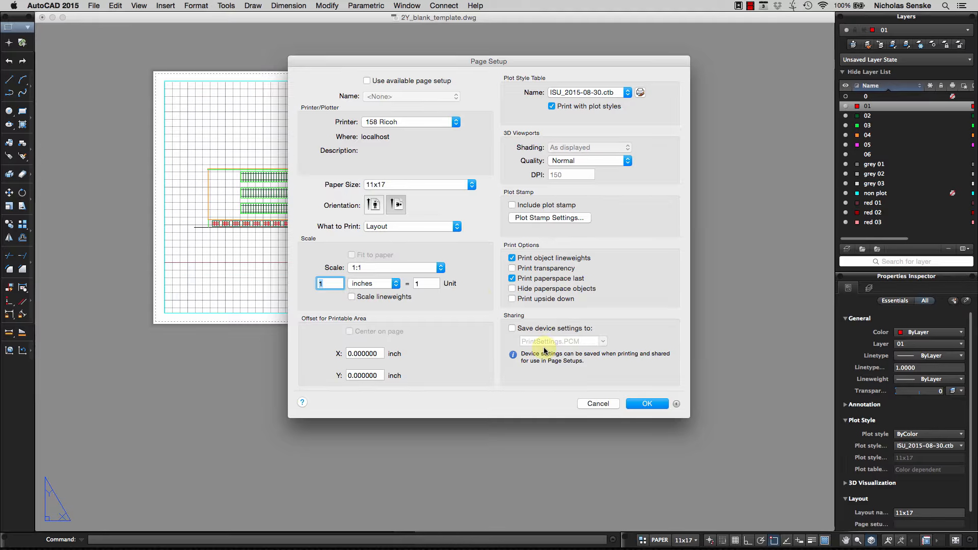
left_click(658, 405)
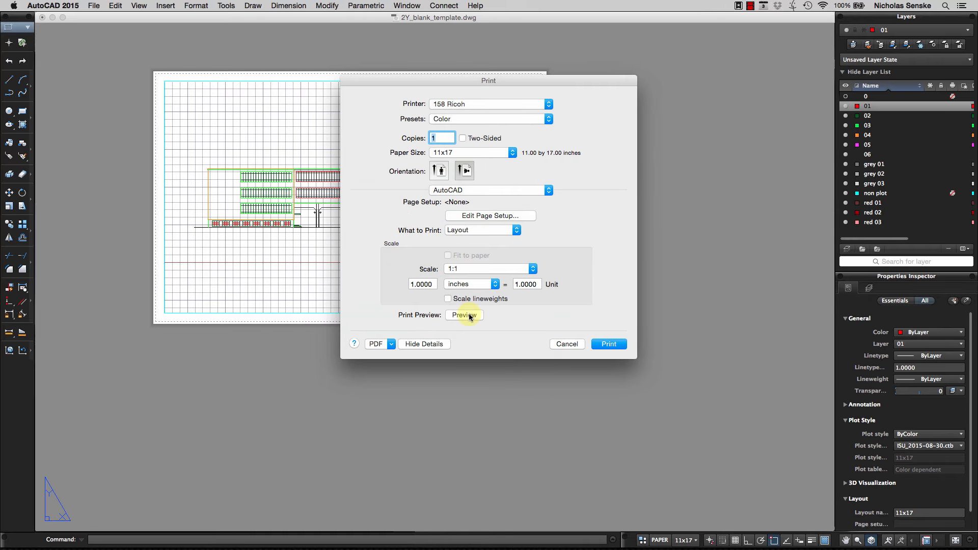
left_click(469, 315)
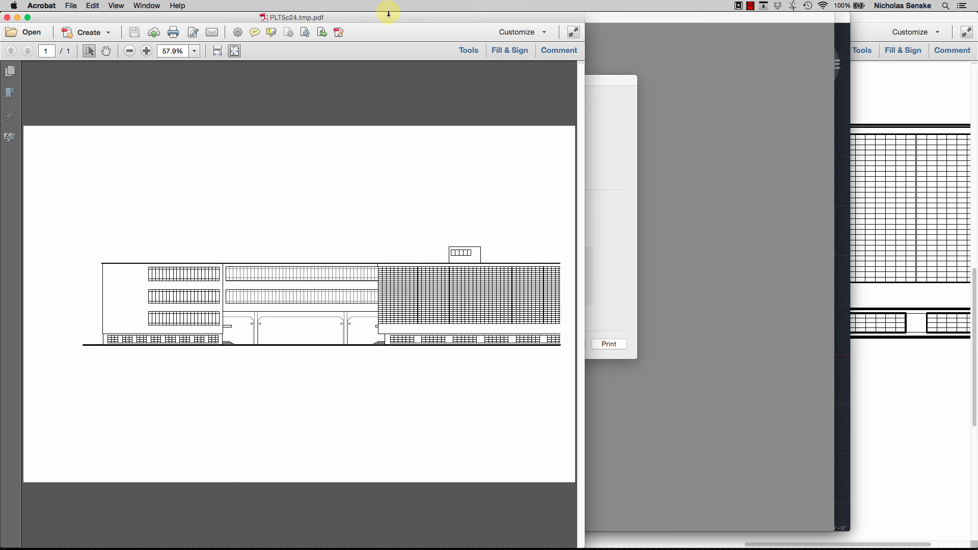
Arrange the print preview beside the Firefox photo of the building, widening its window and closing its navigation pane
key("alt+super+Right")
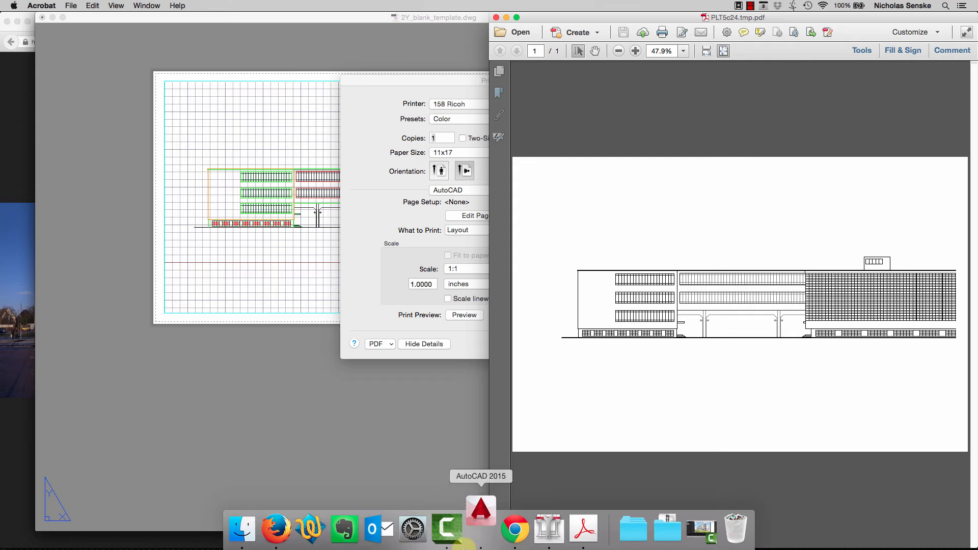
left_click(284, 528)
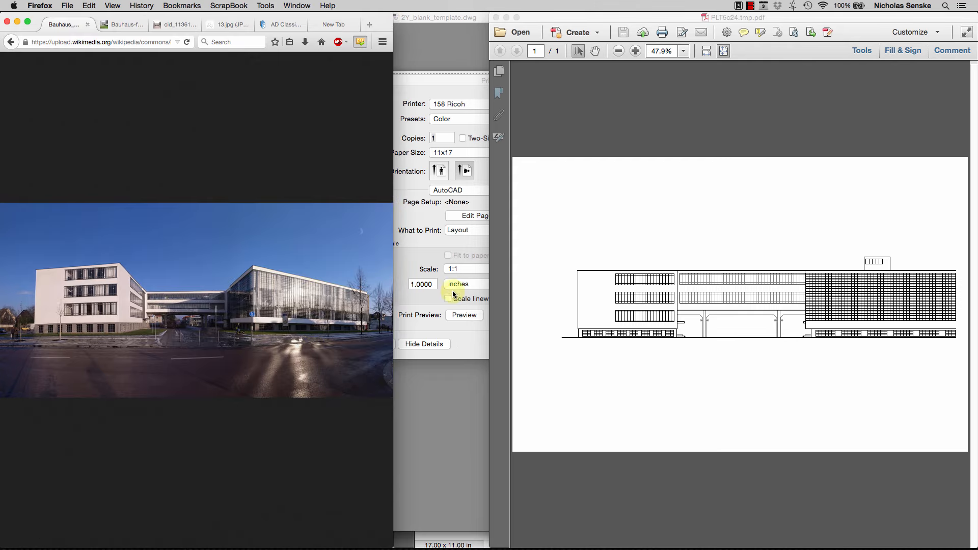
left_click(498, 137)
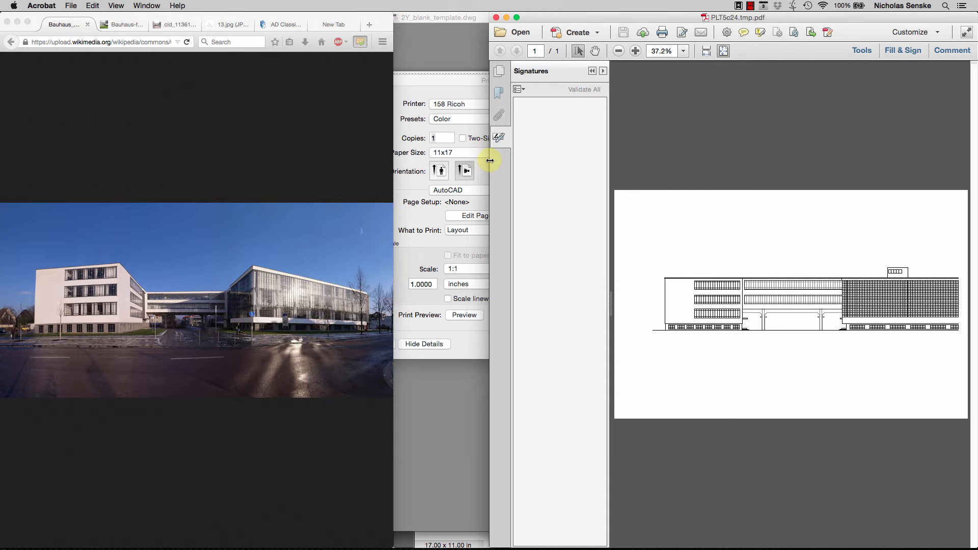
left_click_drag(490, 159, 405, 161)
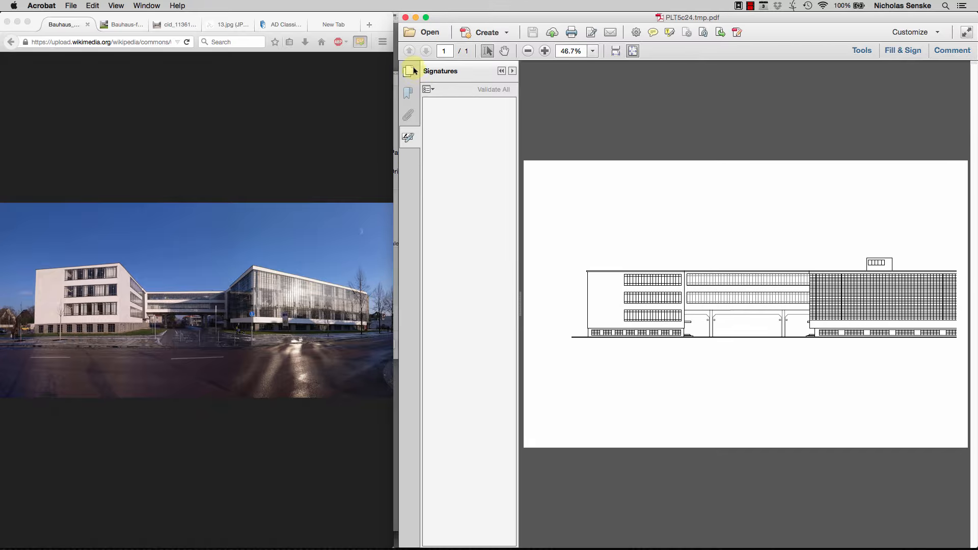
left_click(411, 71)
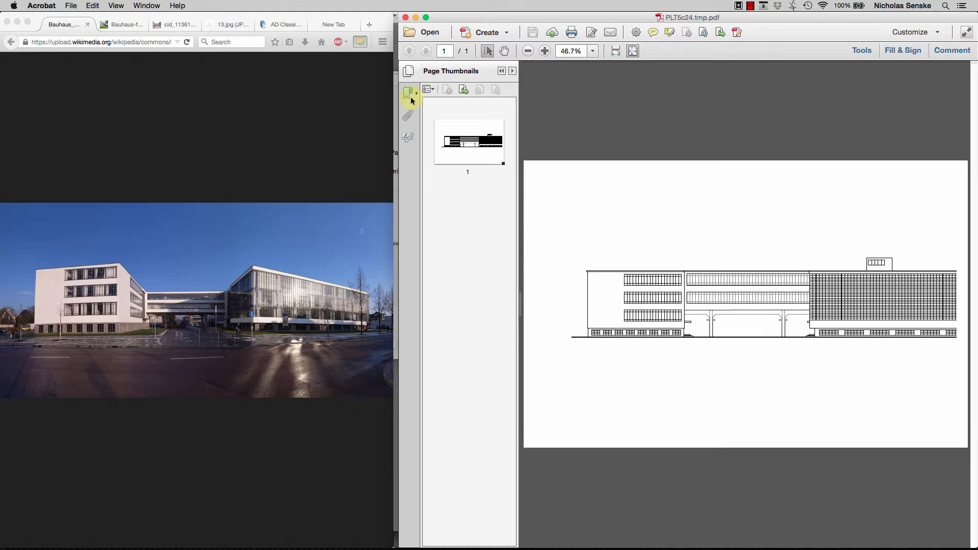
left_click(410, 72)
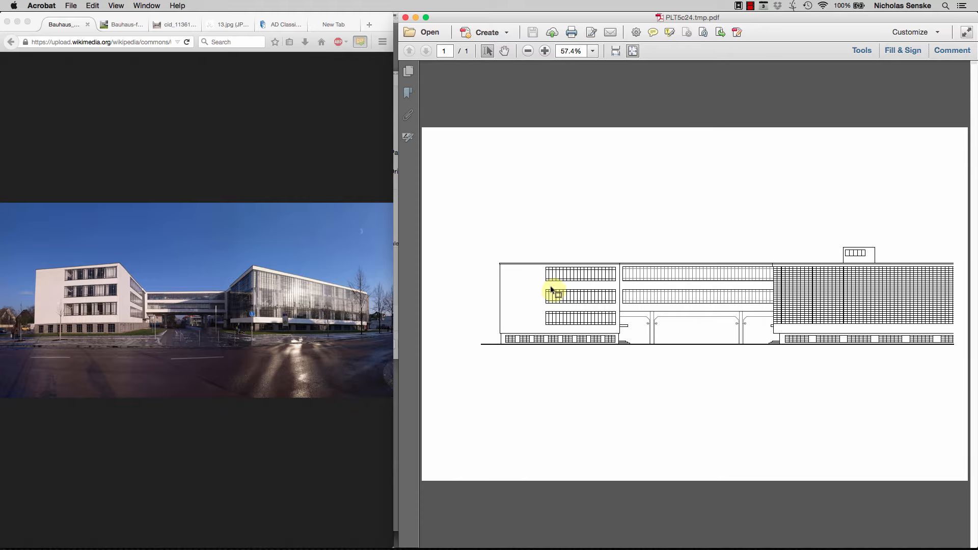
Enlarge the print preview to 100% and examine the line weights of the left wing and bridge
left_click(593, 51)
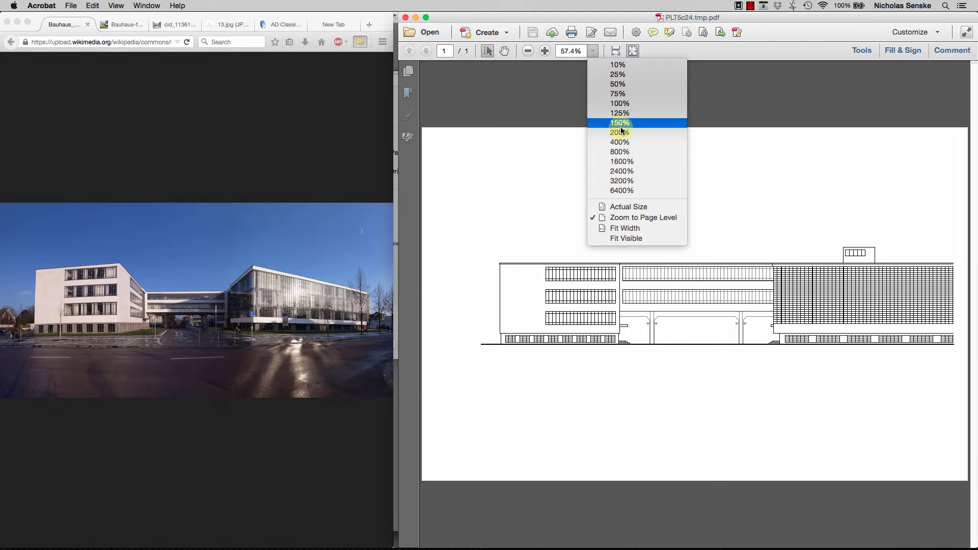
left_click(619, 104)
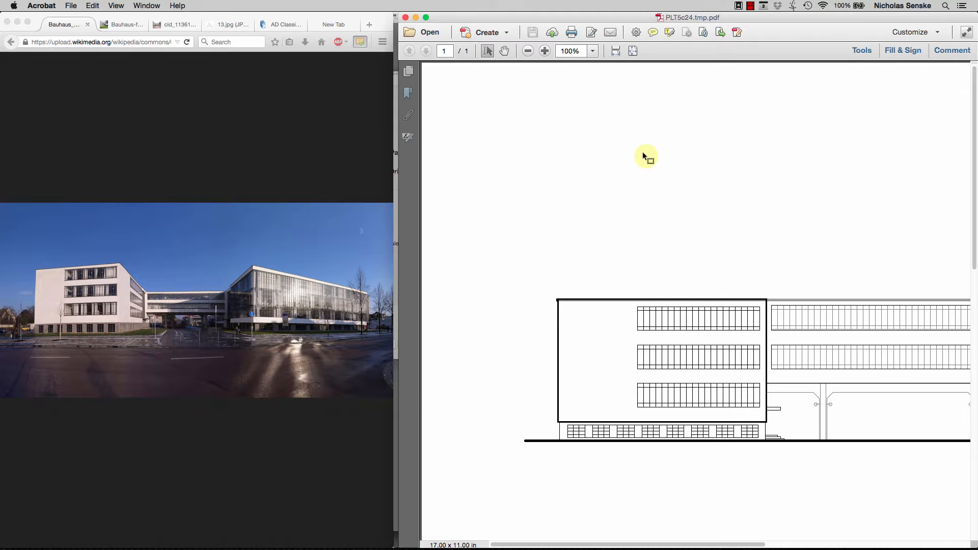
mouse_move(746, 274)
left_mouse_down()
mouse_move(600, 136)
mouse_move(512, 138)
left_mouse_up()
left_click_drag(787, 167, 626, 160)
mouse_move(753, 166)
left_mouse_down()
mouse_move(639, 166)
mouse_move(772, 183)
left_mouse_up()
left_click_drag(564, 268, 754, 265)
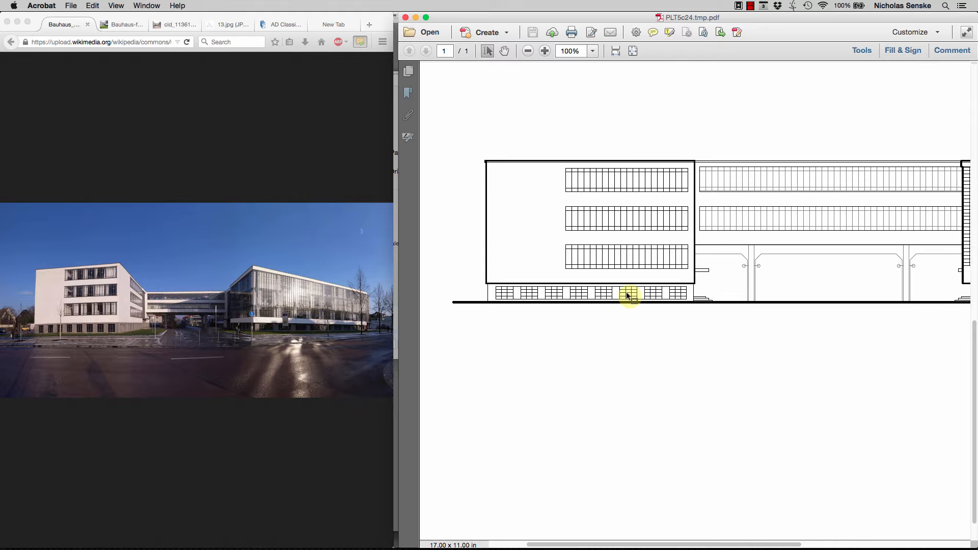
Magnify the preview to 200% and inspect the left wing's outline, window bands and basement windows
left_click(545, 51)
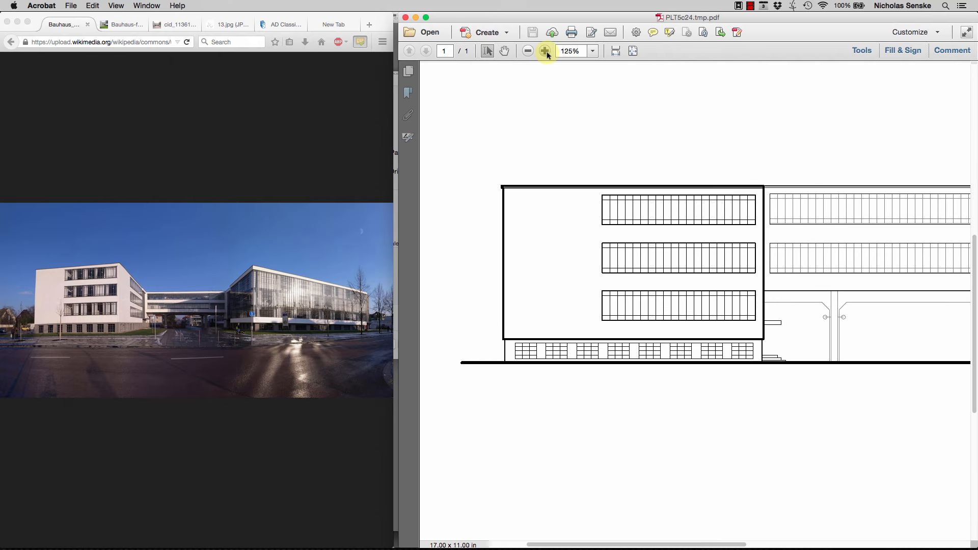
left_click(544, 51)
left_click(544, 51)
left_click_drag(646, 257, 580, 170)
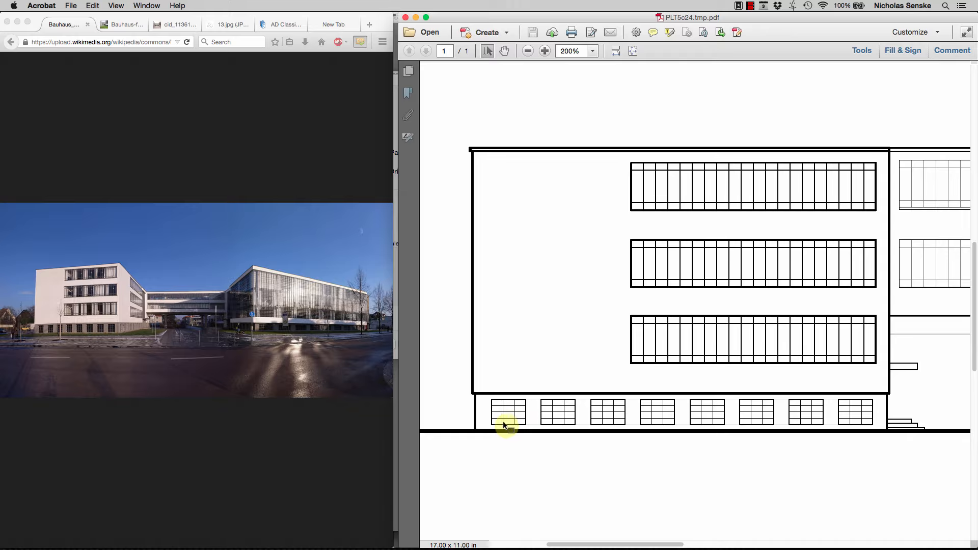
left_click_drag(772, 353, 721, 347)
scroll(709, 343, "right", 10)
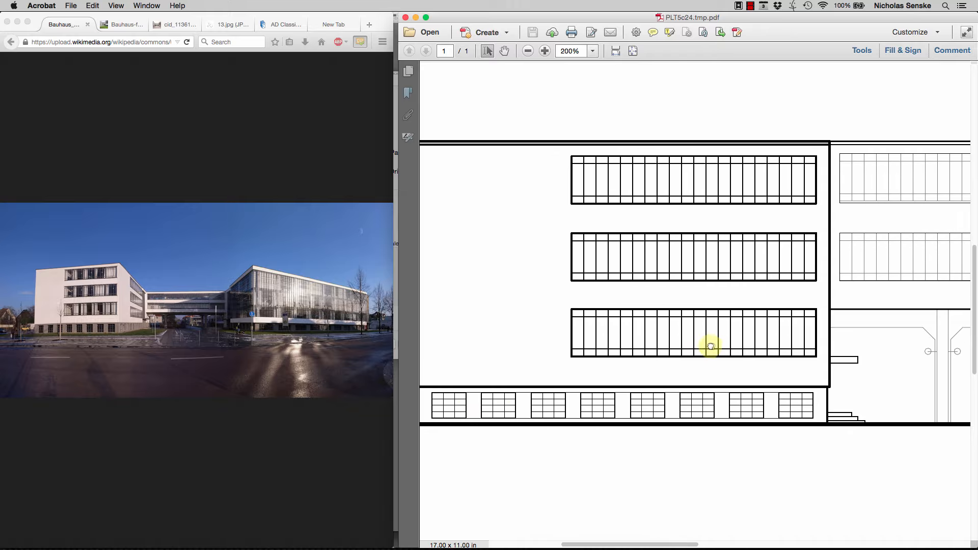
Inspect the curtain wall, rooftop block and right wing's basement windows in the preview, finishing with an overview at 75%
scroll(824, 326, "right", 15)
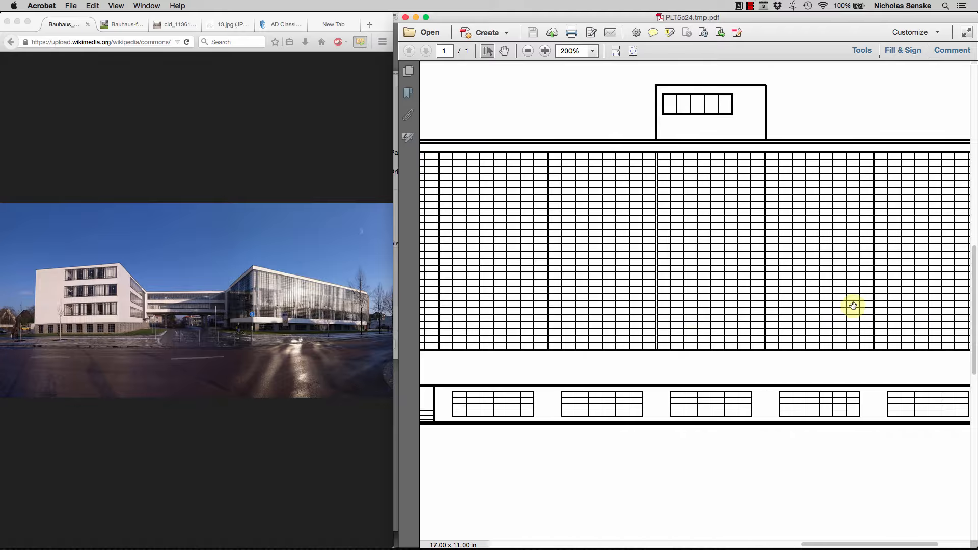
scroll(742, 244, "up", 2)
scroll(742, 245, "left", 1)
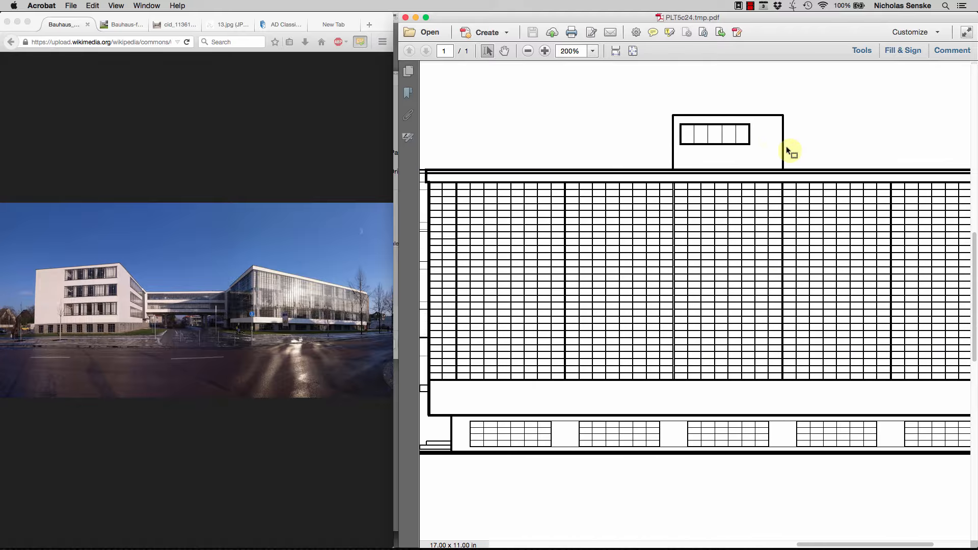
scroll(839, 271, "right", 5)
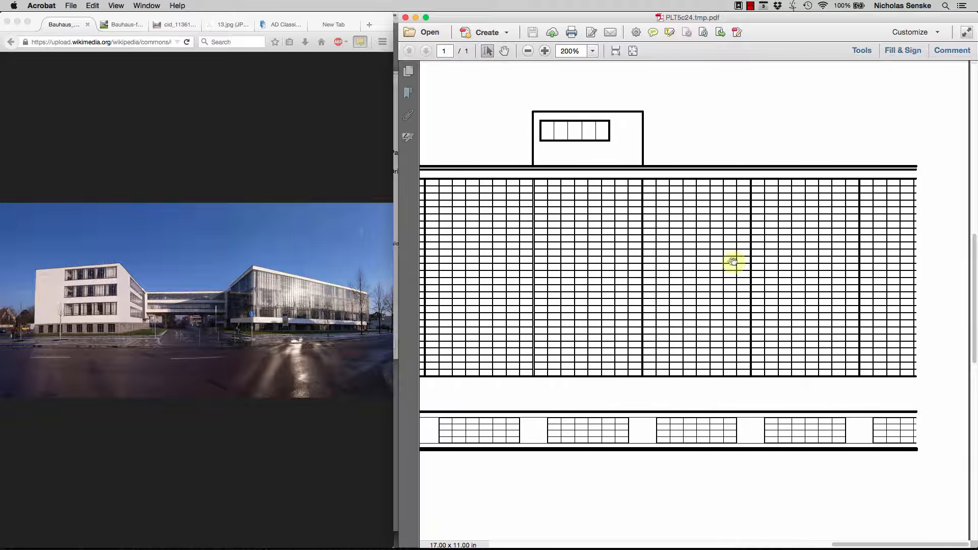
left_click(528, 51)
left_click(528, 51)
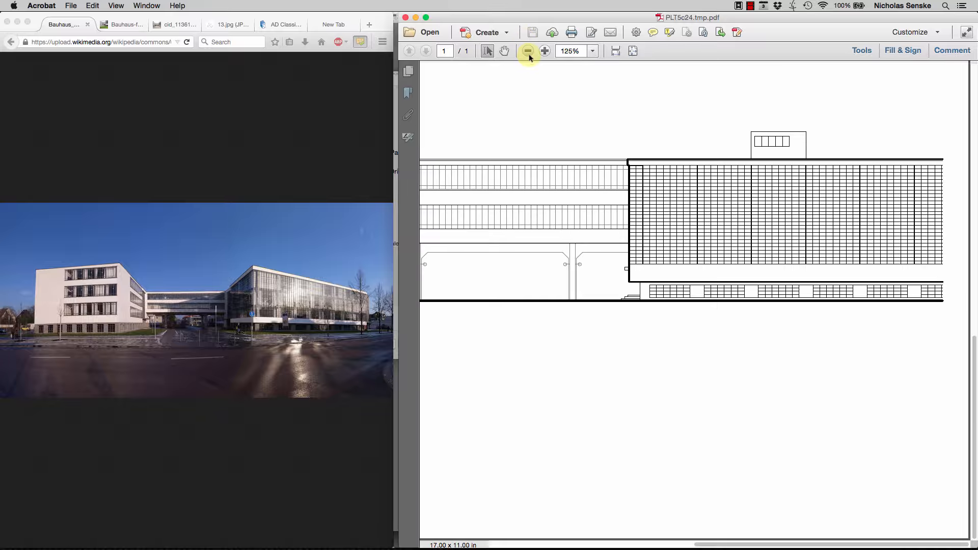
left_click(528, 51)
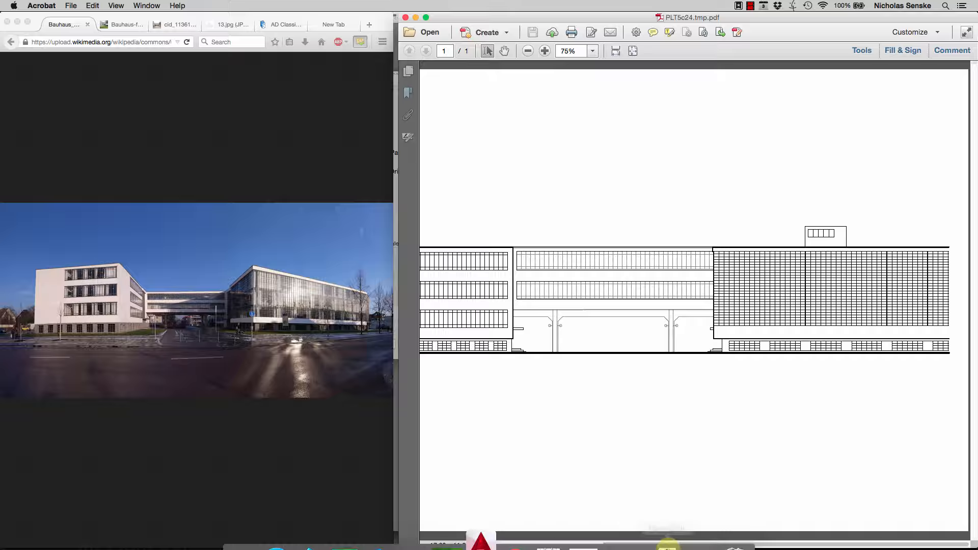
Switch to AutoCAD, cancel the pending print and go to model space
left_click(481, 535)
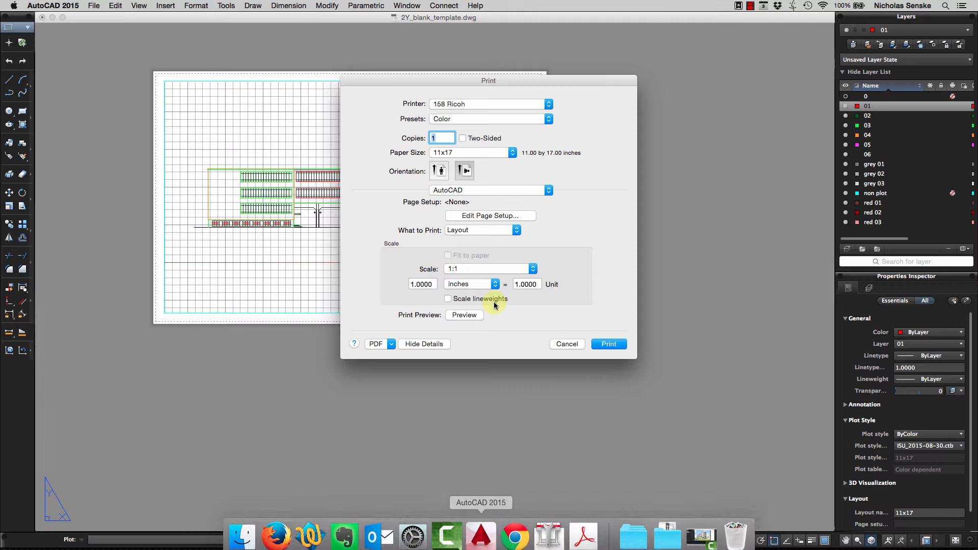
left_click(561, 344)
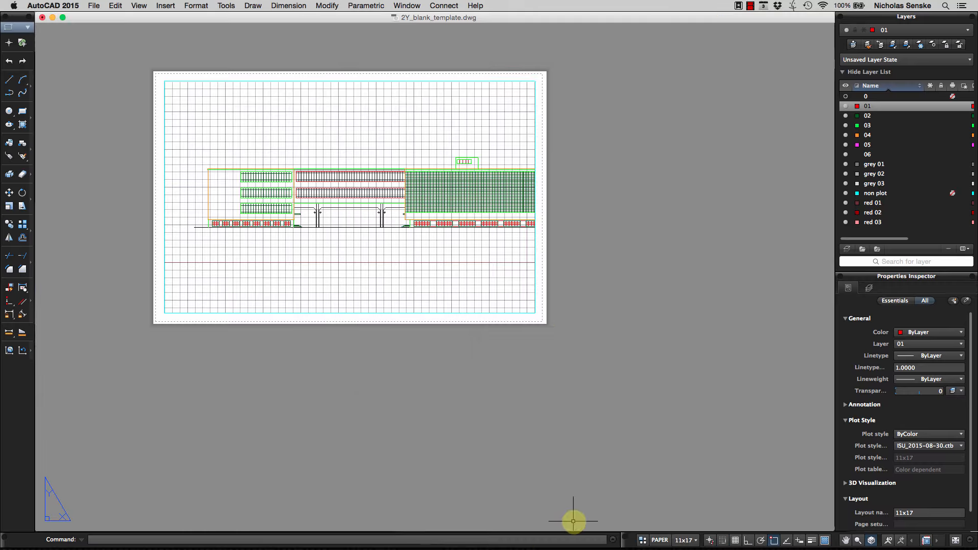
left_click(641, 541)
left_click(415, 155)
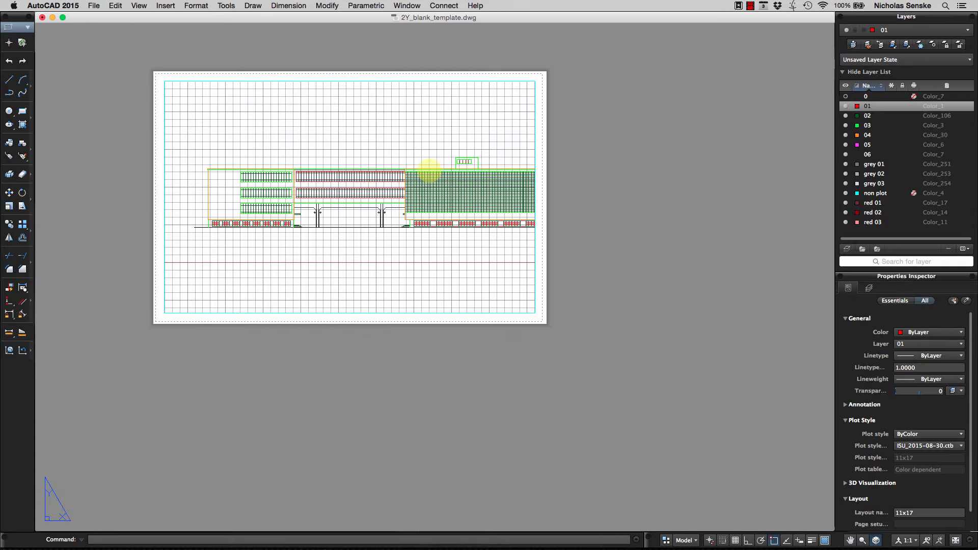
Hide layer 01, move the rooftop block's outline and window frame to layer 02, and show layer 01 again
scroll(517, 216, "up", 5)
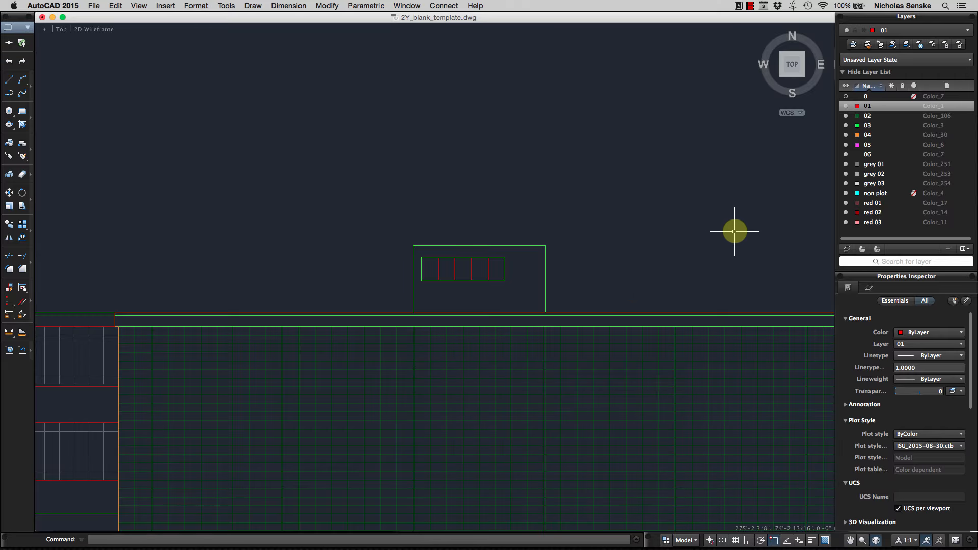
left_click(846, 106)
left_click(579, 171)
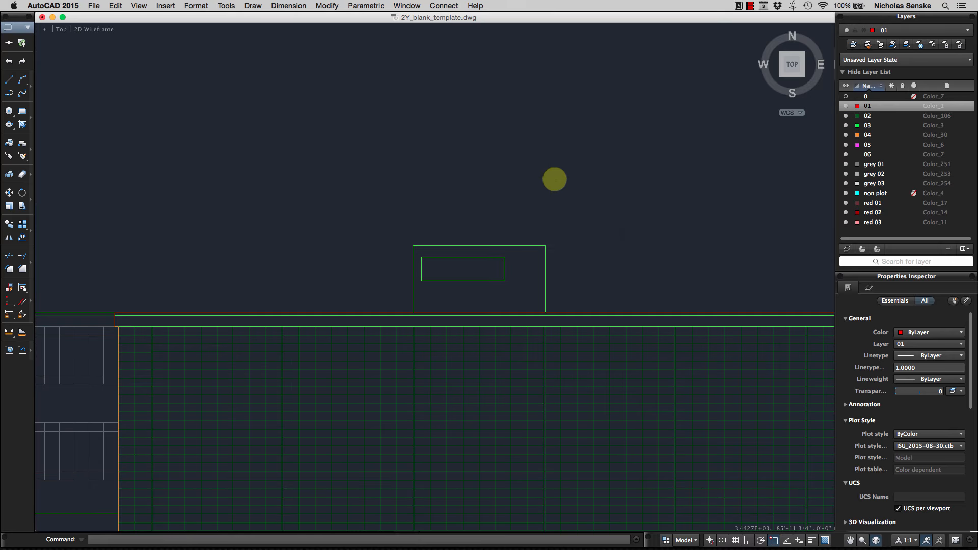
left_click(570, 297)
left_click(396, 175)
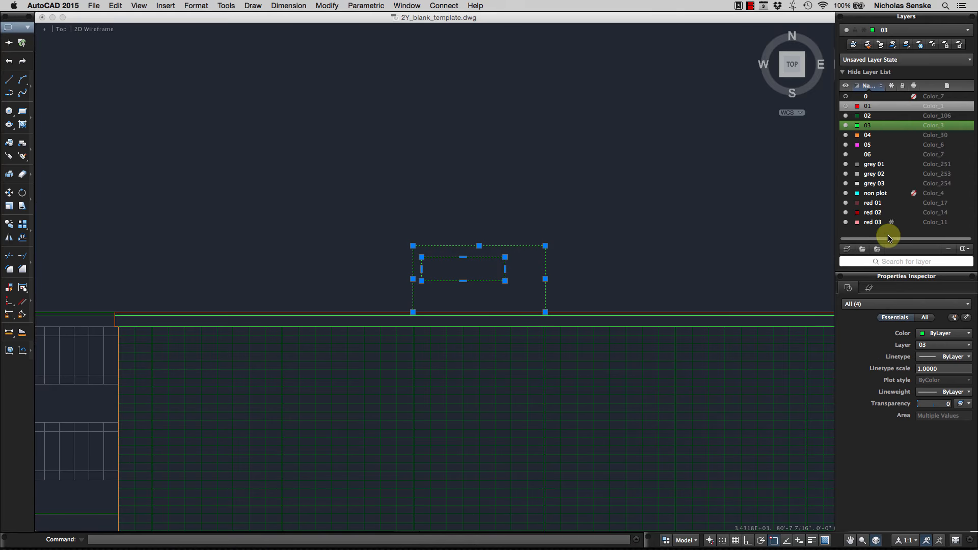
left_click(937, 345)
left_click(924, 371)
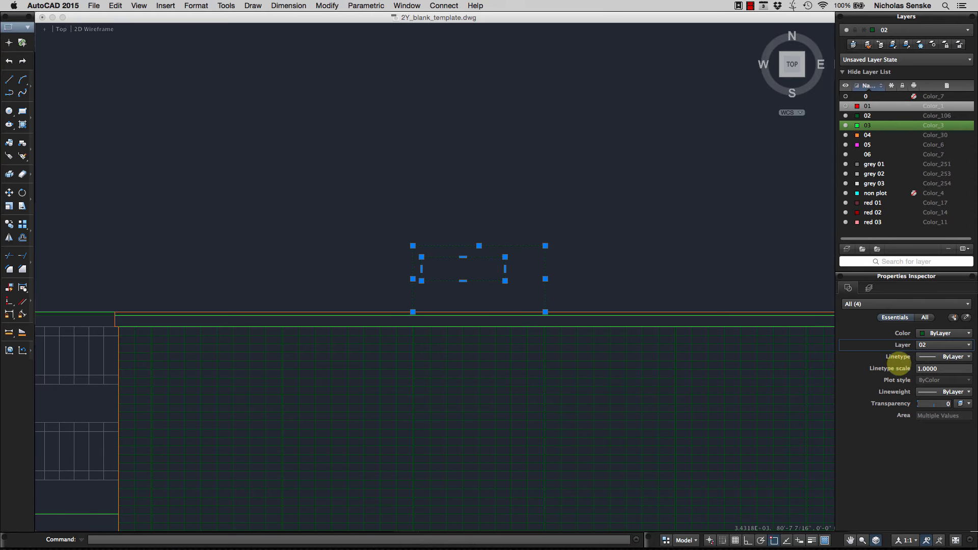
key("Escape")
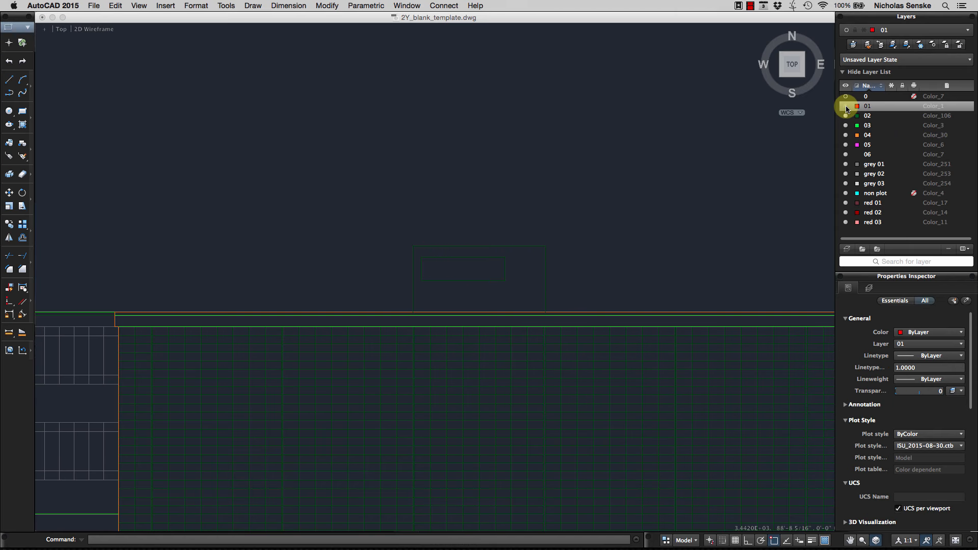
left_click(846, 106)
Review the rooftop window, the right wing's basement windows and the overall elevation in model space
left_click(500, 270)
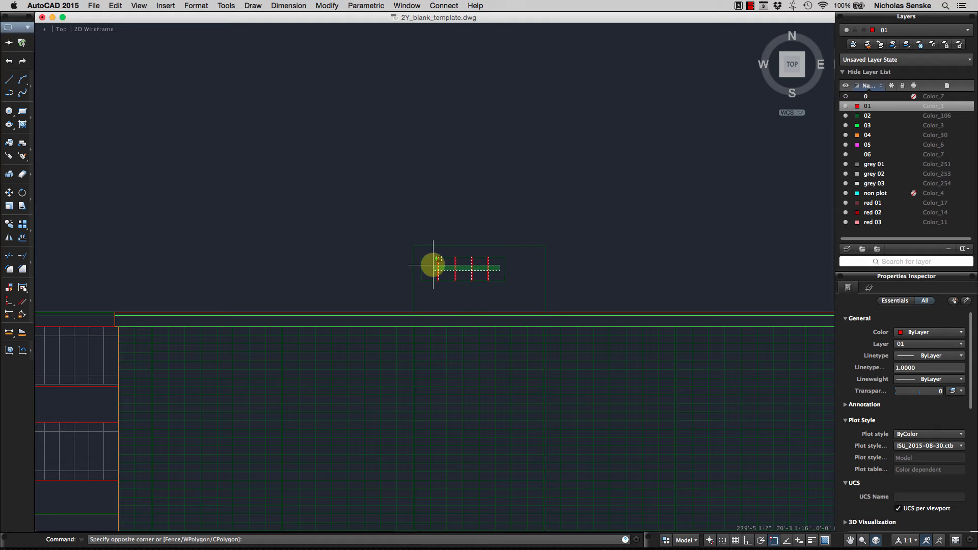
scroll(631, 256, "down", 5)
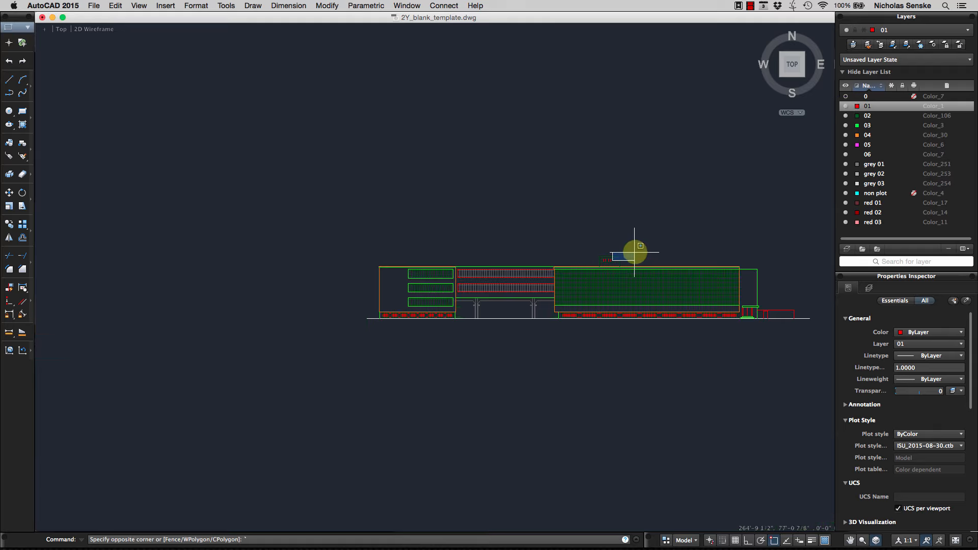
scroll(630, 302, "up", 6)
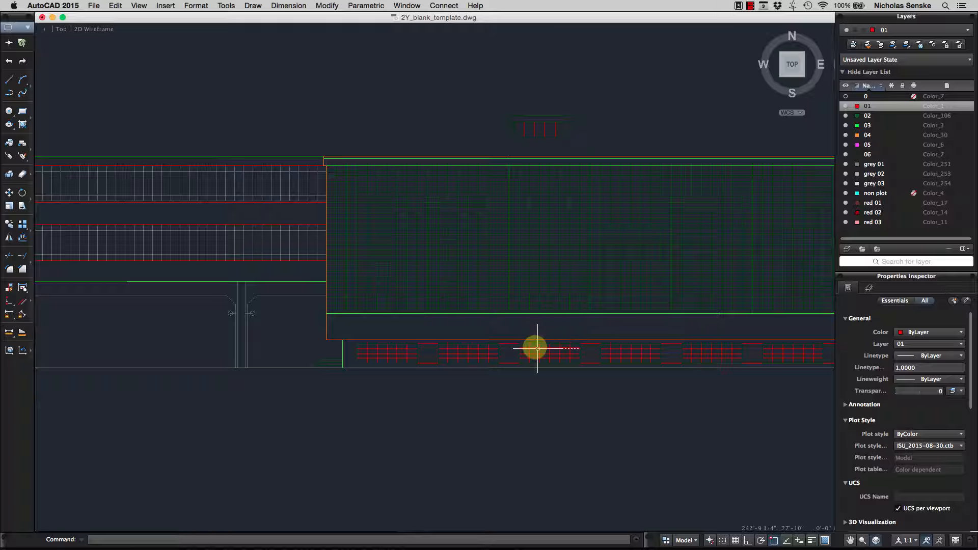
scroll(554, 290, "down", 4)
key("Escape")
mouse_move(559, 349)
middle_mouse_down()
mouse_move(480, 362)
mouse_move(514, 369)
mouse_move(494, 369)
middle_mouse_up()
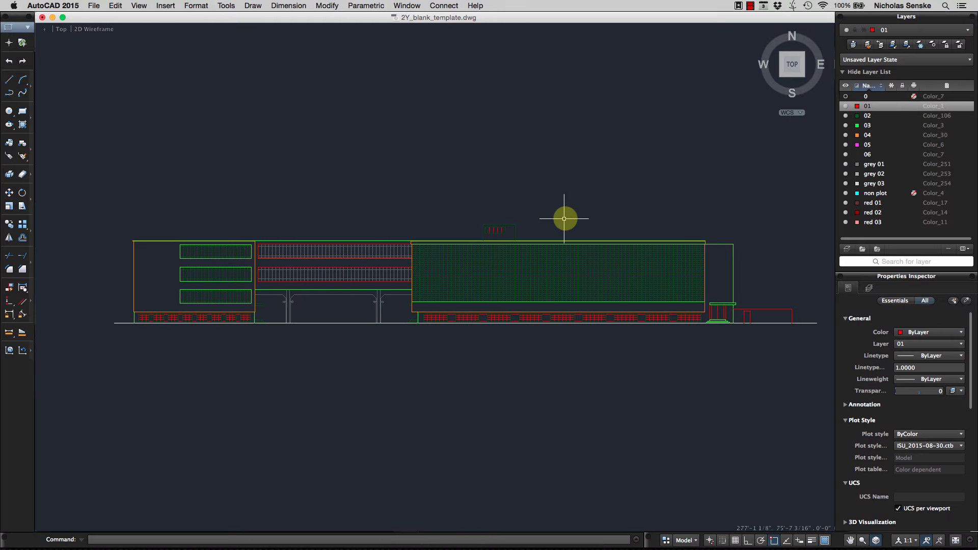
Open the 11x17 (2) layout, start a plot with the page setup's paper size at 11x17, and generate the preview
left_click(665, 539)
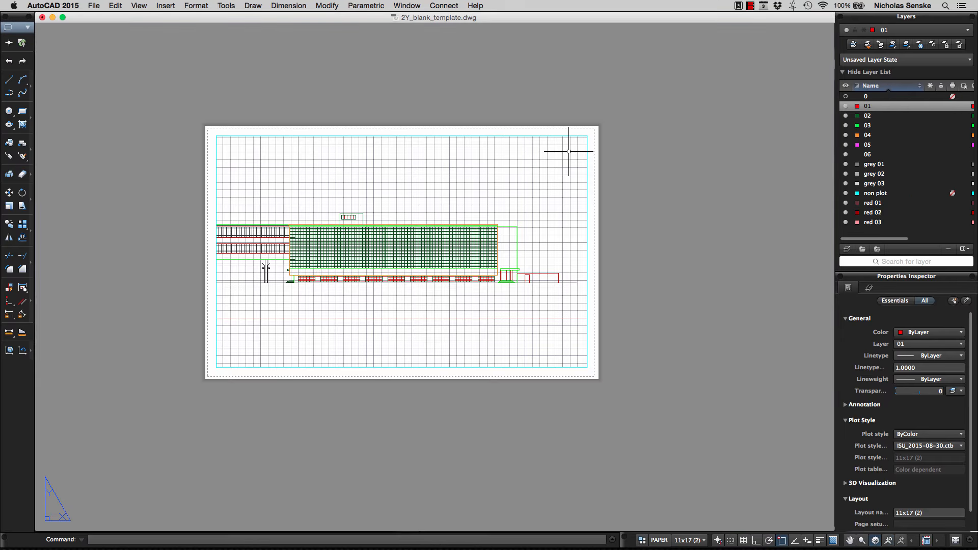
key("Return")
left_click(577, 198)
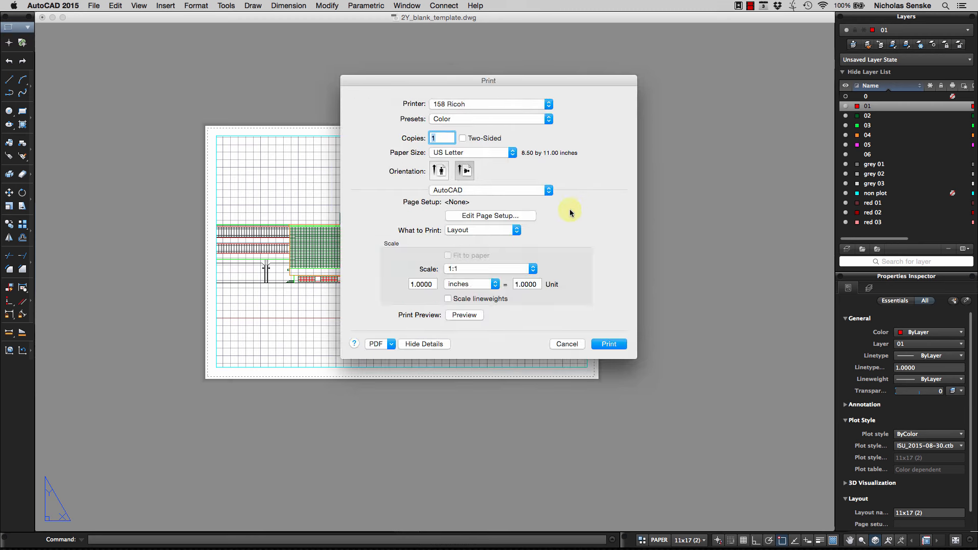
left_click(483, 217)
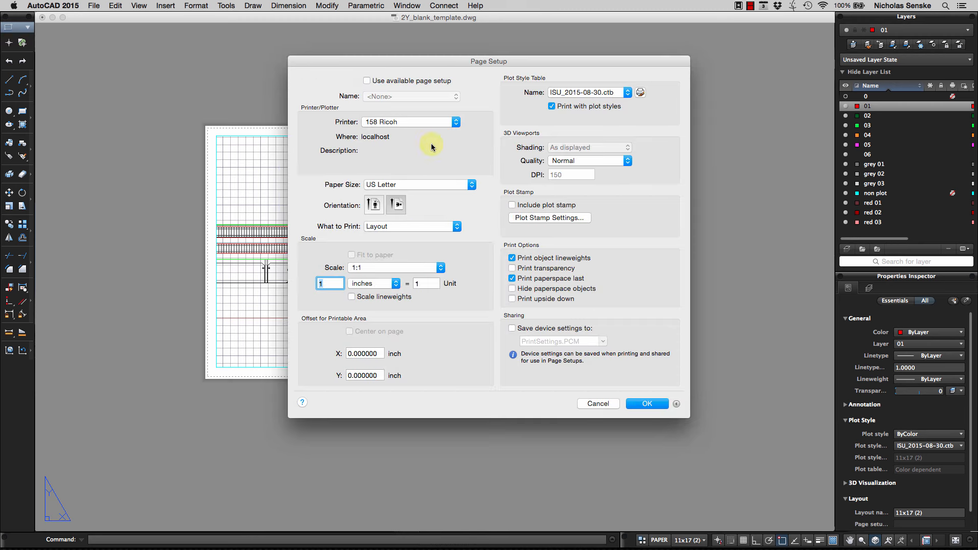
left_click(417, 182)
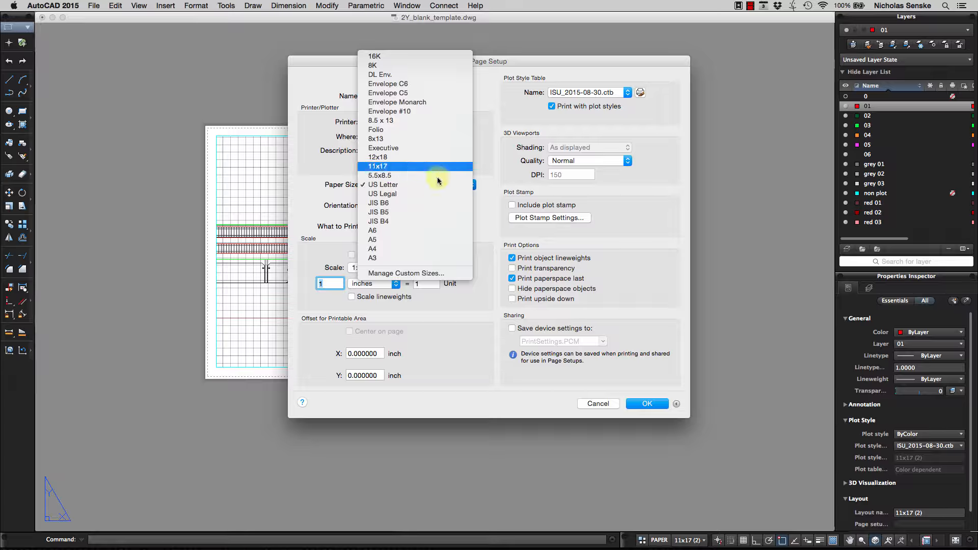
left_click(416, 166)
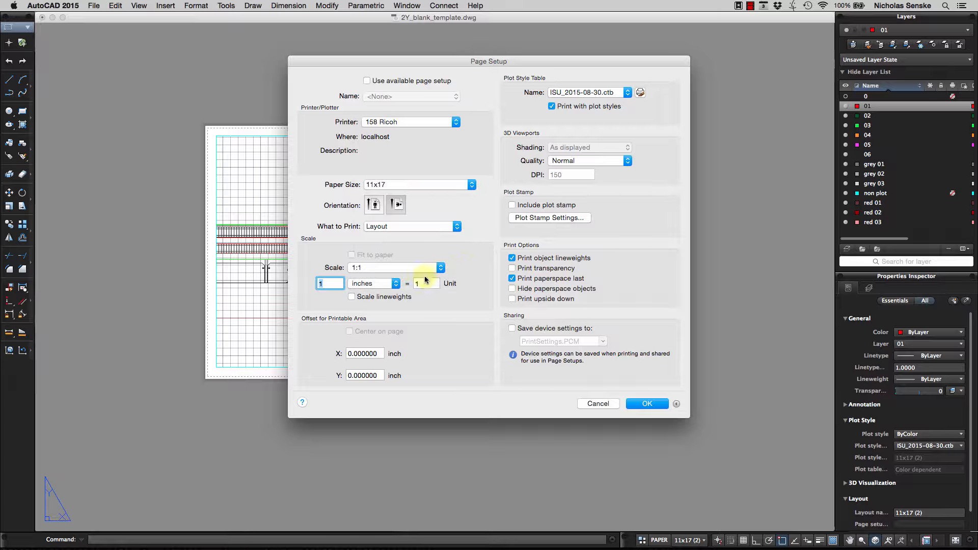
left_click(642, 398)
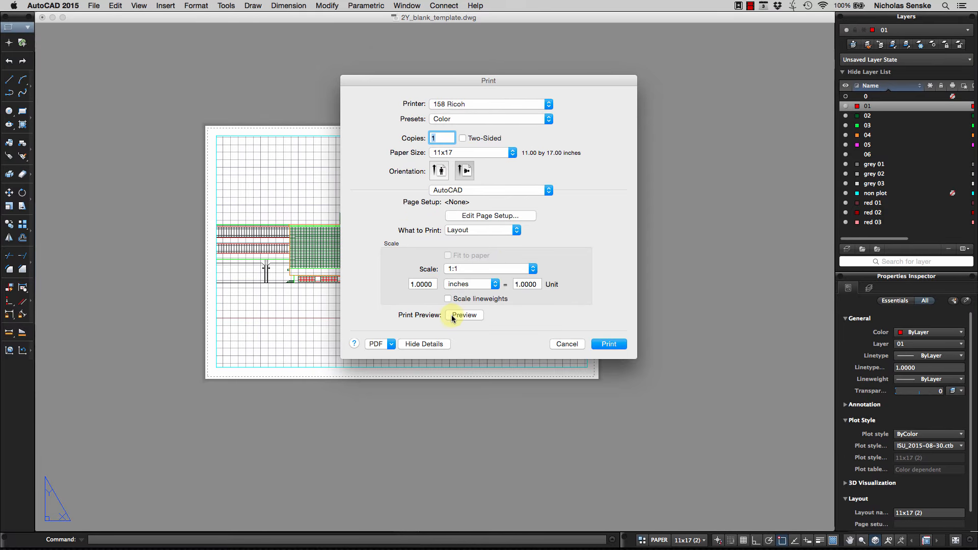
left_click(461, 315)
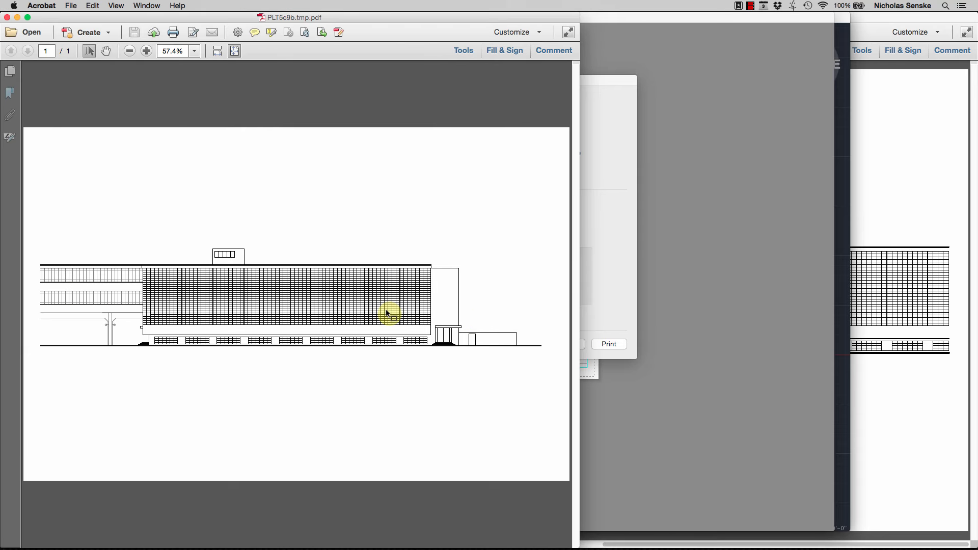
Arrange the new print preview beside the Firefox photo of the building and display the right wing at 100%
left_click_drag(295, 17, 561, 110)
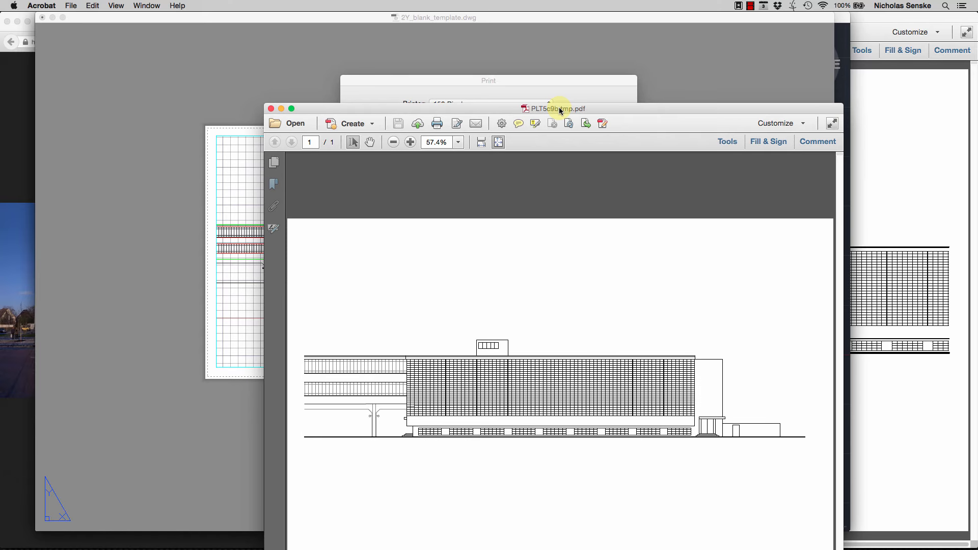
key("alt+super+Right")
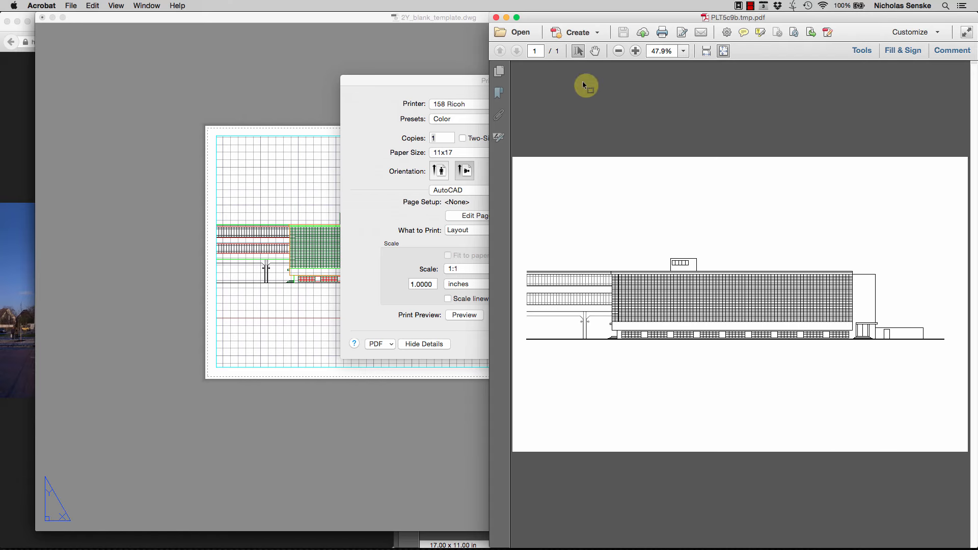
left_click(683, 50)
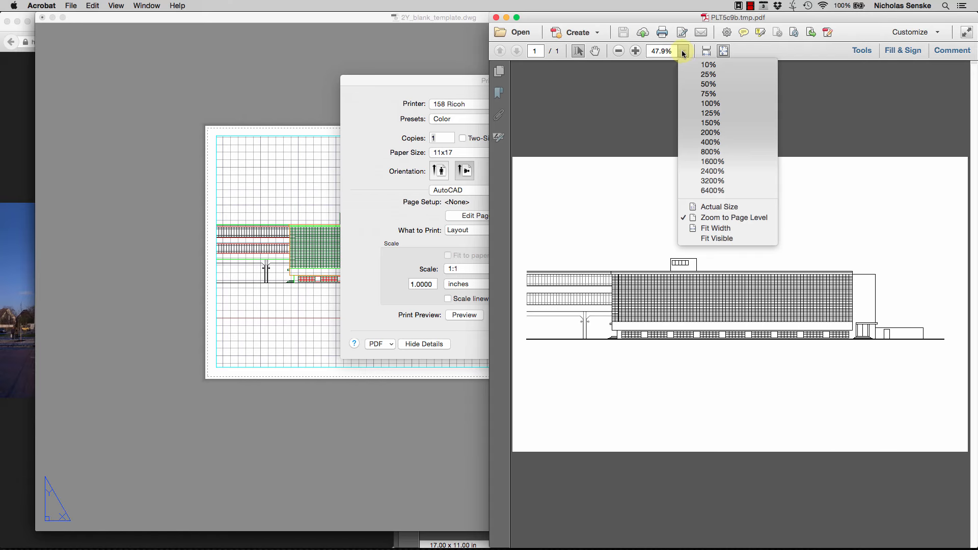
left_click(701, 96)
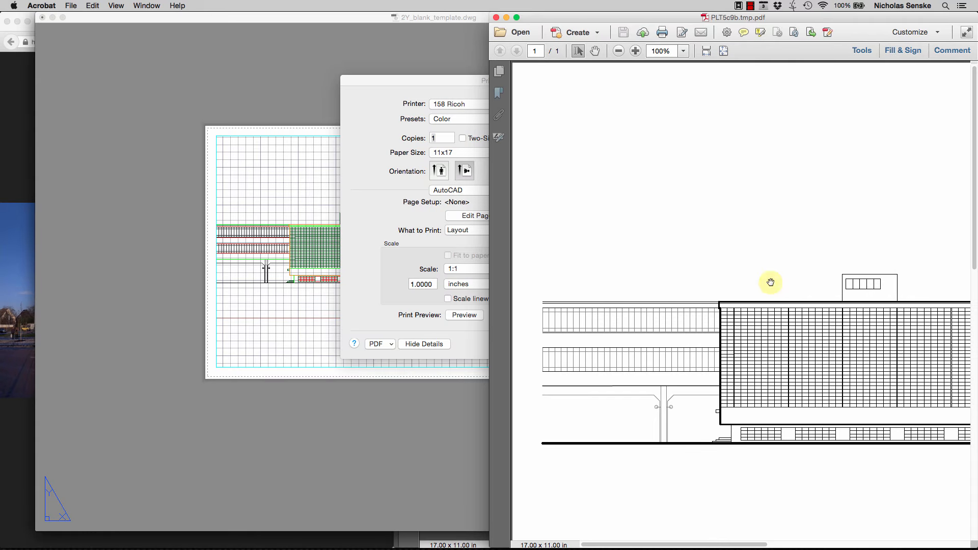
mouse_move(771, 282)
left_mouse_down()
mouse_move(753, 225)
mouse_move(665, 195)
mouse_move(686, 198)
left_mouse_up()
mouse_move(336, 544)
left_click(276, 523)
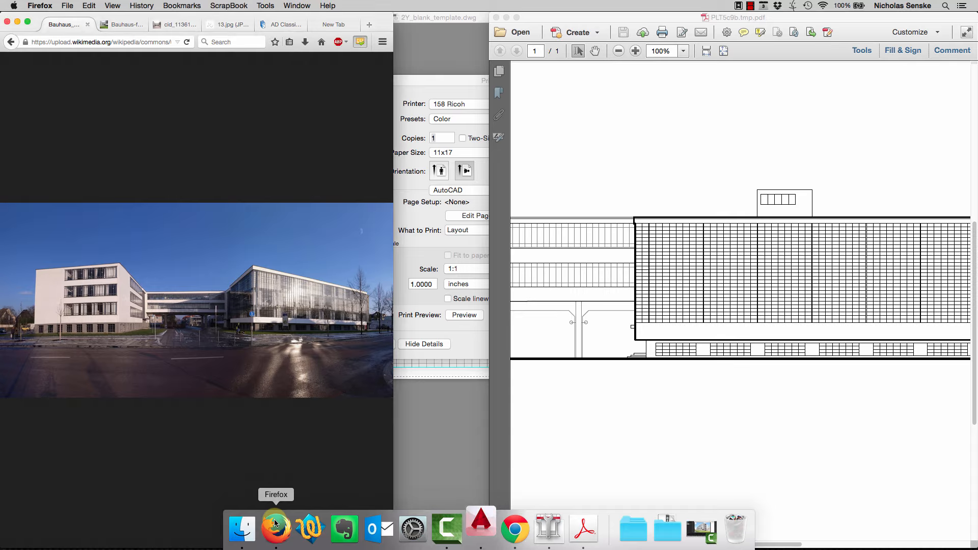
Bring the print preview window forward and widen it up to the edge of the Firefox photo
left_click(492, 154)
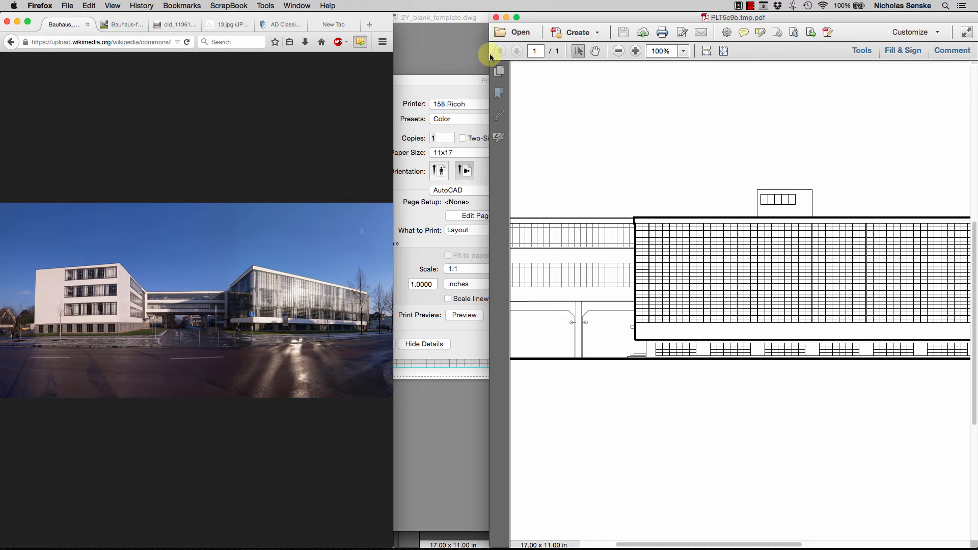
left_click(491, 23)
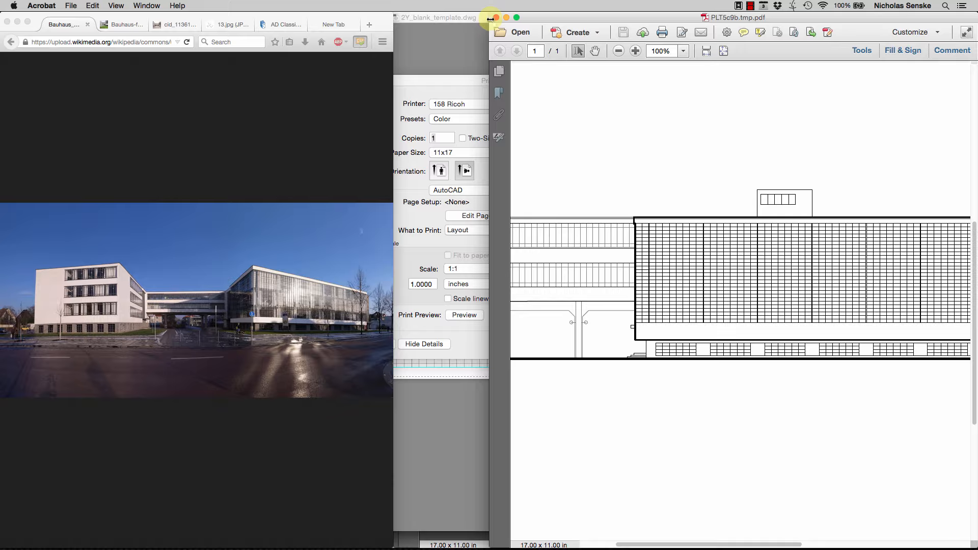
left_click_drag(490, 19, 394, 19)
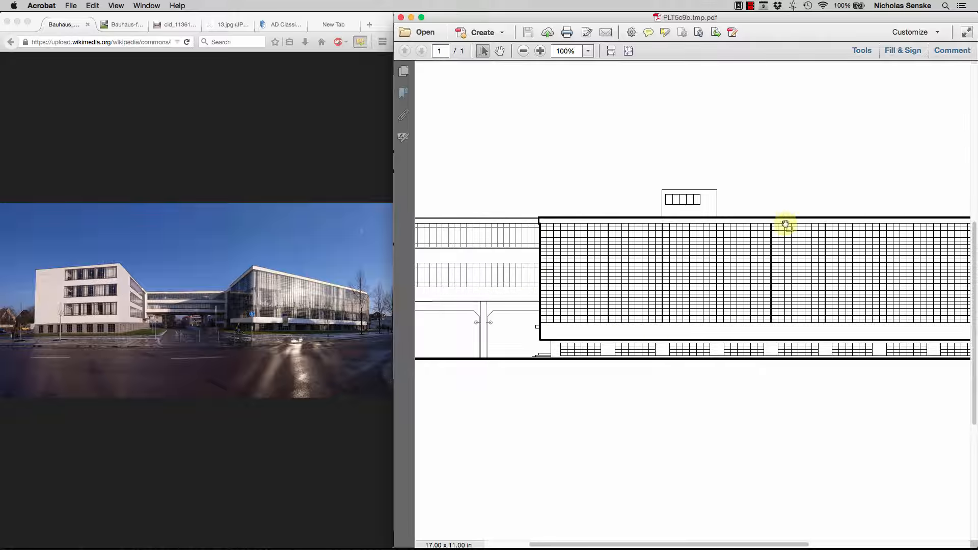
Inspect the line weights of the right wing's curtain wall, basement windows and end entrance at up to 200%
left_click_drag(784, 223, 521, 195)
left_click_drag(731, 195, 680, 140)
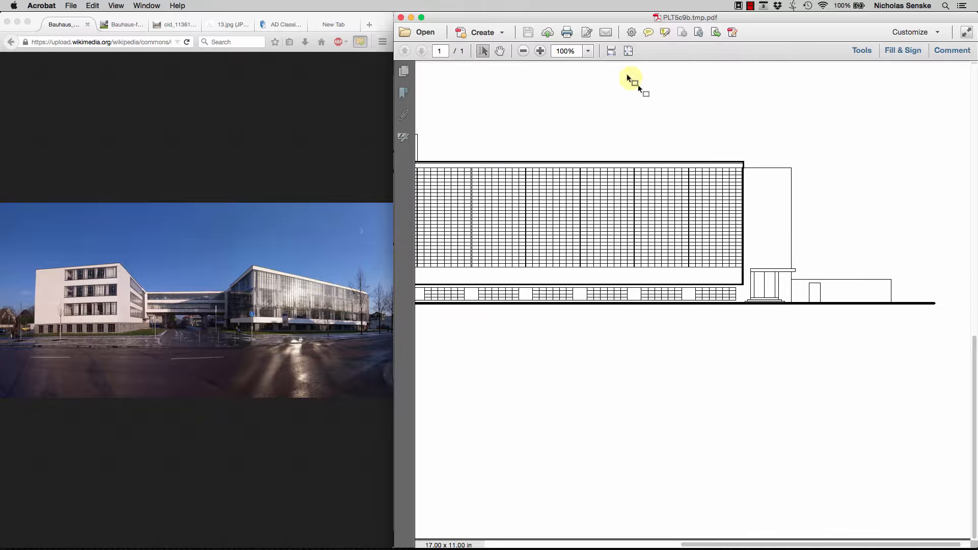
left_click(540, 51)
left_click_drag(921, 275, 832, 266)
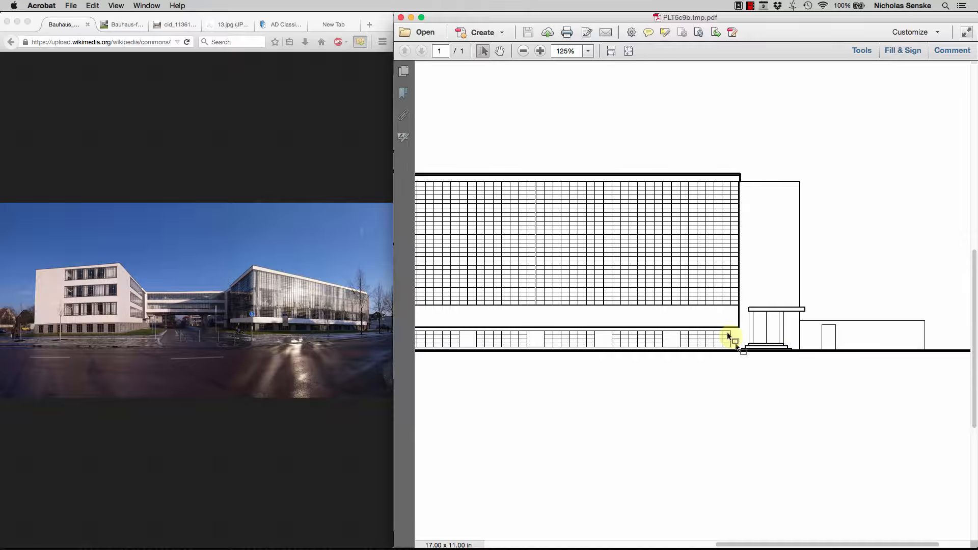
left_click(540, 51)
left_click(540, 51)
left_click_drag(891, 343, 788, 253)
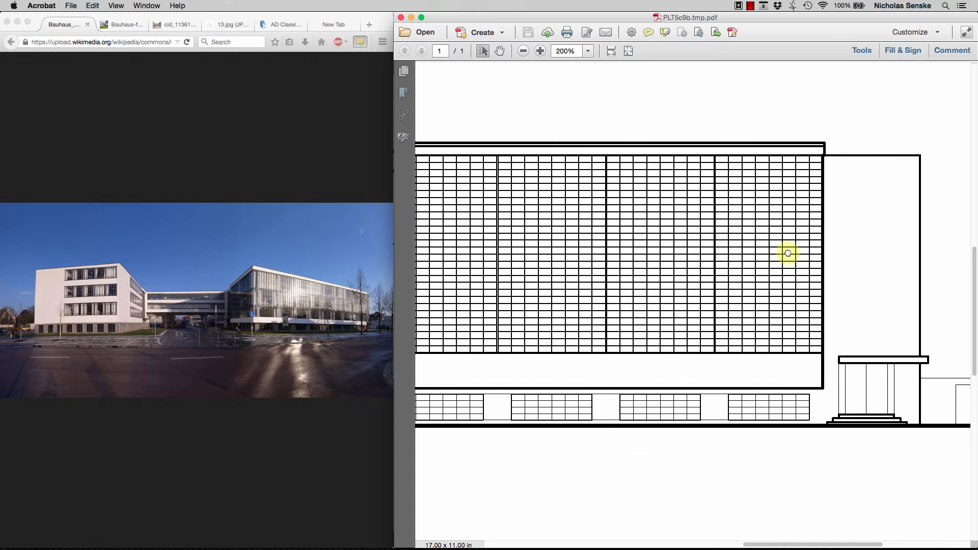
left_click_drag(799, 286, 862, 262)
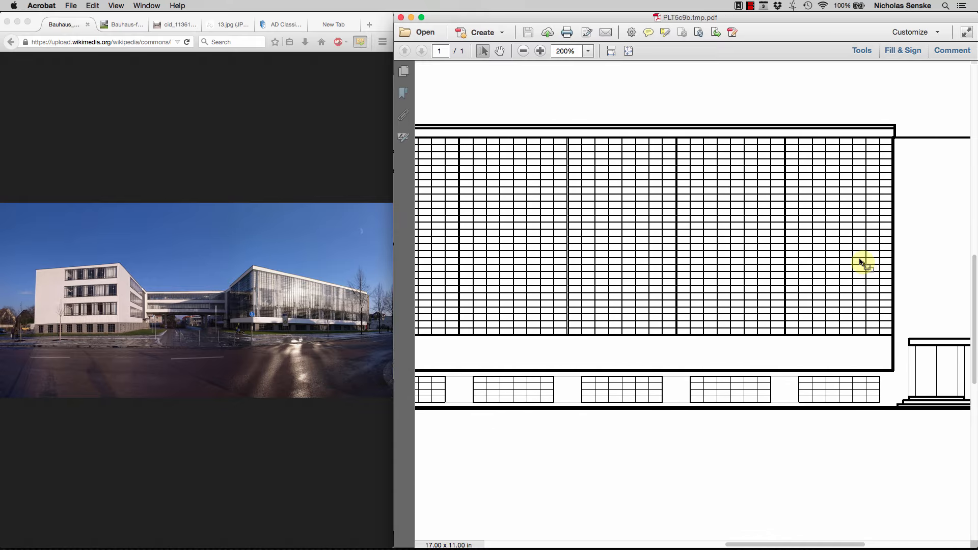
Compare the right wing, bridge and rooftop block in the print preview with the building photo at magnifications between 66.7% and 150%
left_click(523, 51)
left_click(523, 51)
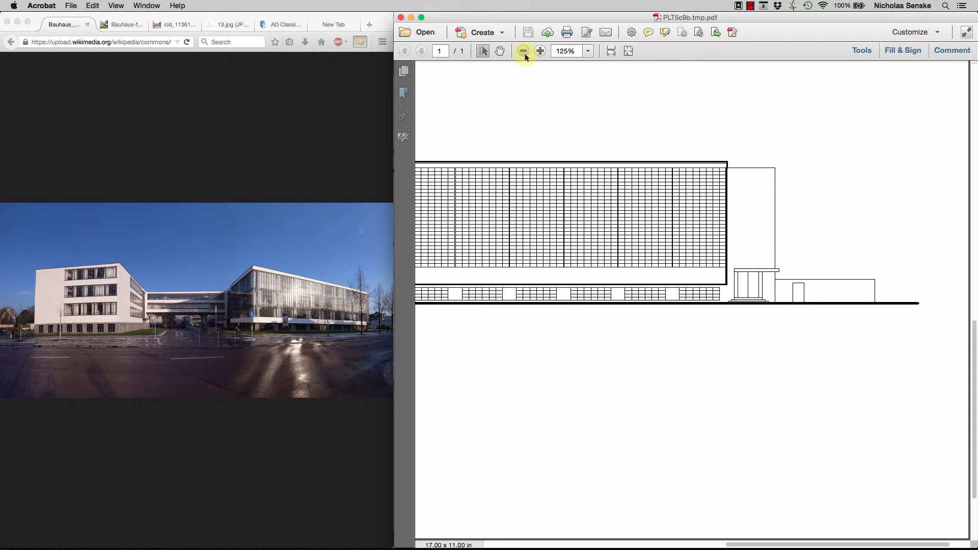
left_click(523, 51)
left_click(523, 51)
left_click_drag(668, 194, 810, 186)
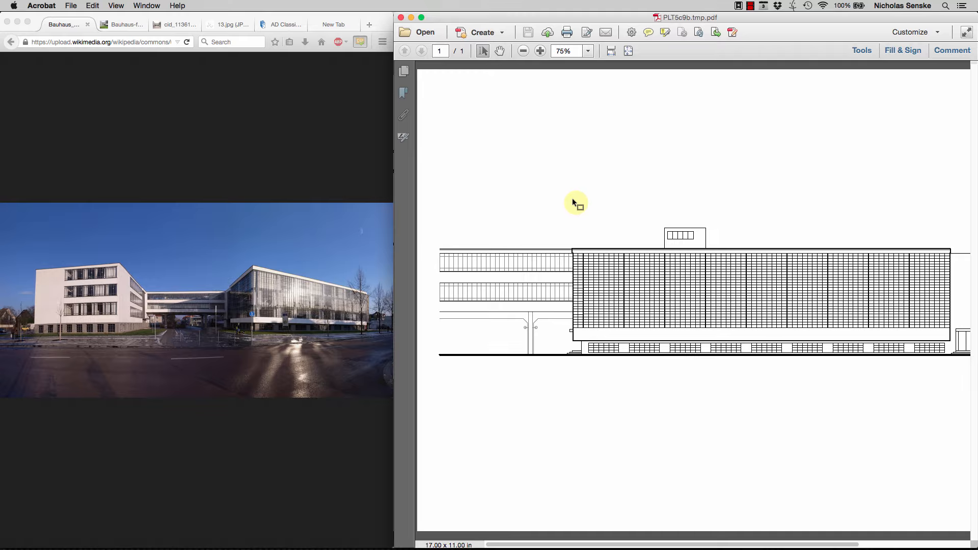
left_click(540, 51)
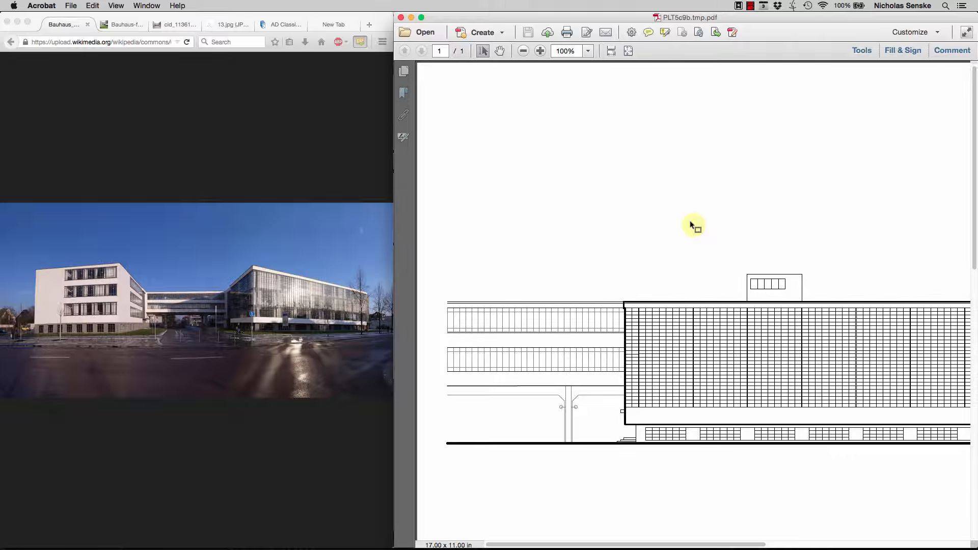
mouse_move(707, 267)
left_mouse_down()
mouse_move(652, 181)
mouse_move(535, 170)
mouse_move(608, 162)
left_mouse_up()
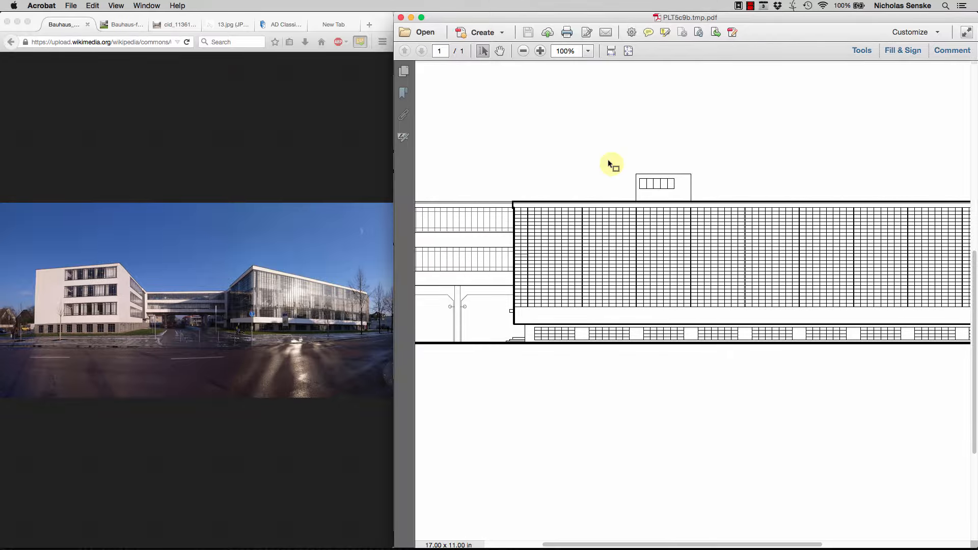
left_click(540, 51)
left_click(540, 51)
mouse_move(797, 373)
left_mouse_down()
mouse_move(677, 334)
mouse_move(705, 290)
left_mouse_up()
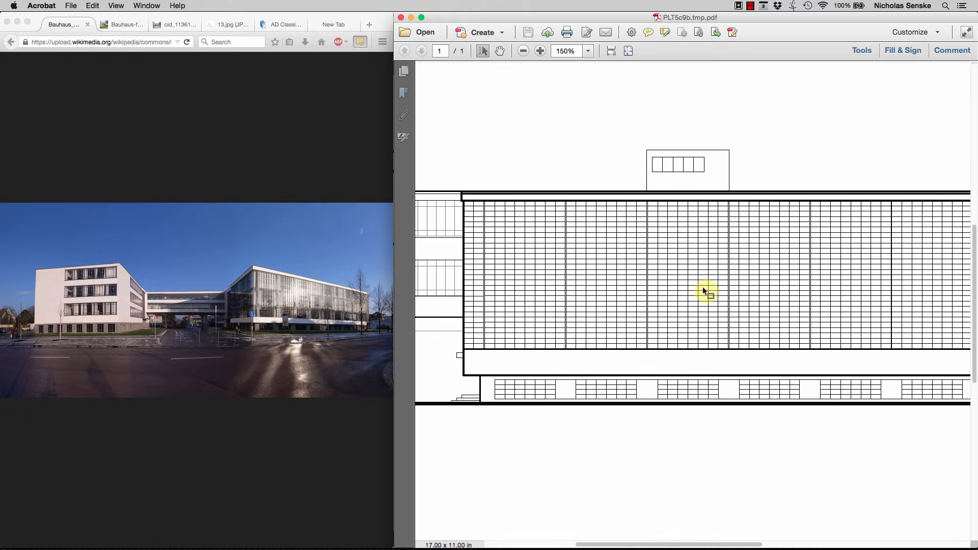
left_click(523, 51)
left_click(523, 51)
left_click(523, 51)
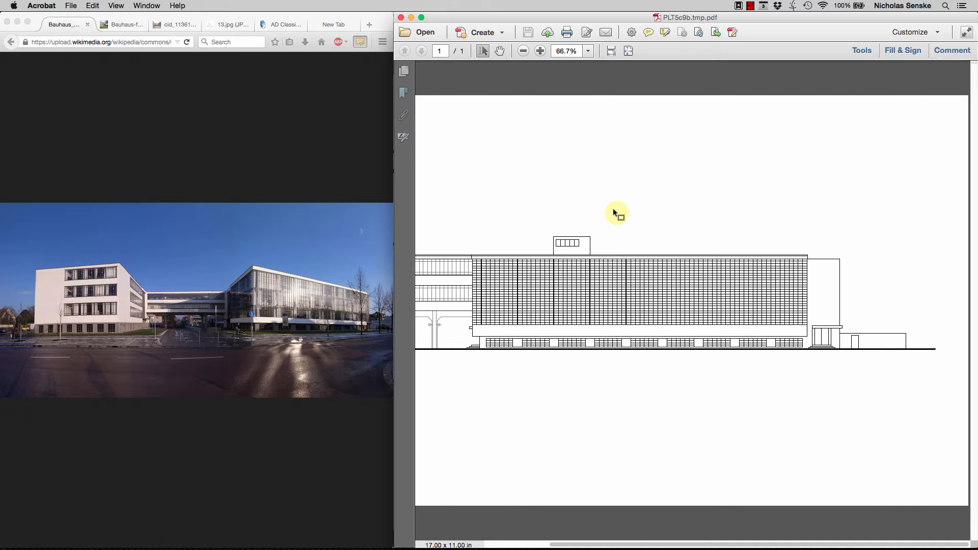
Switch to AutoCAD 2015, cancel the print setup and open the drawing's model space on the full elevation
mouse_move(443, 542)
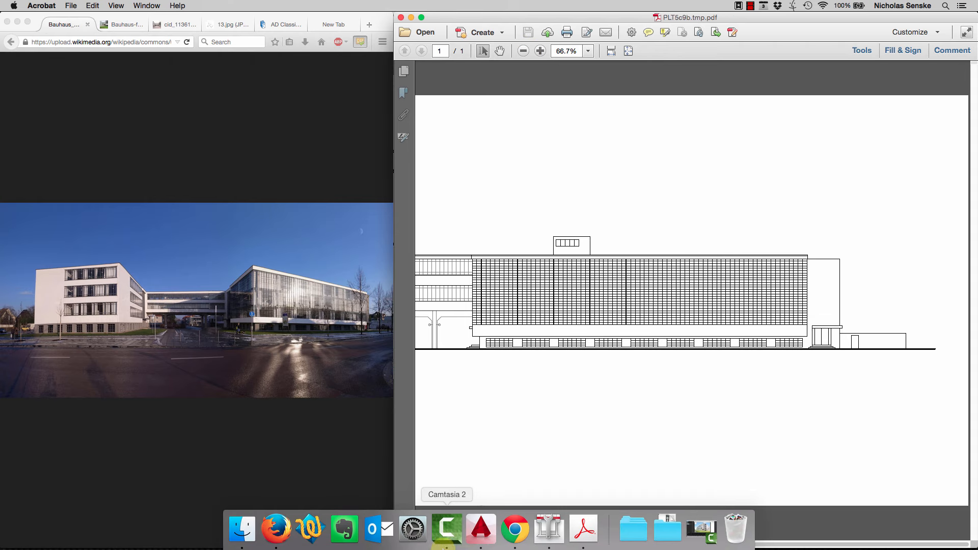
left_click(474, 533)
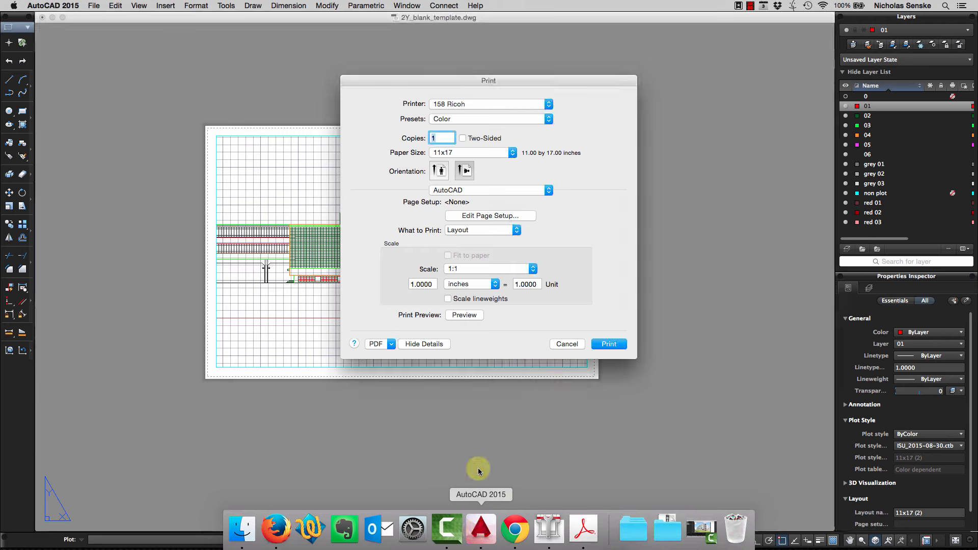
left_click(567, 345)
left_click(642, 540)
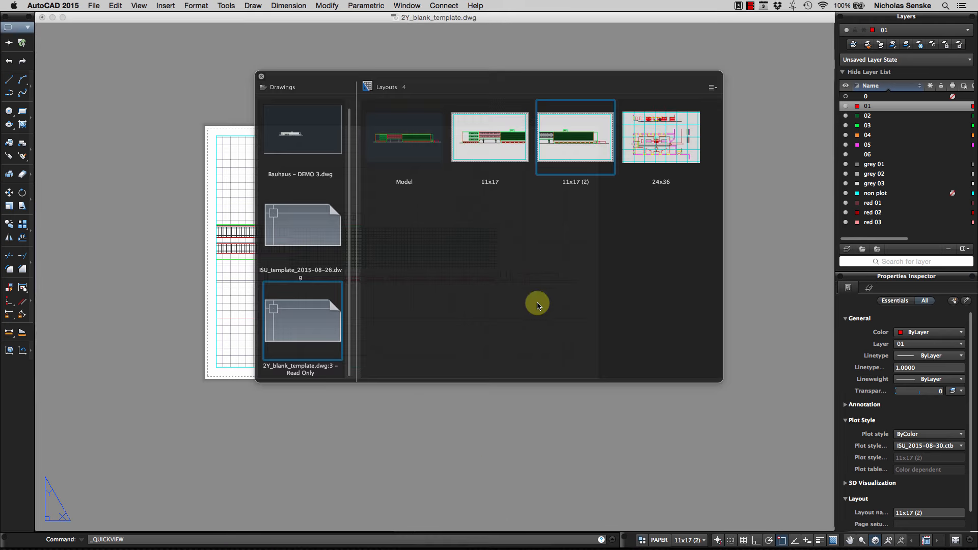
left_click(425, 166)
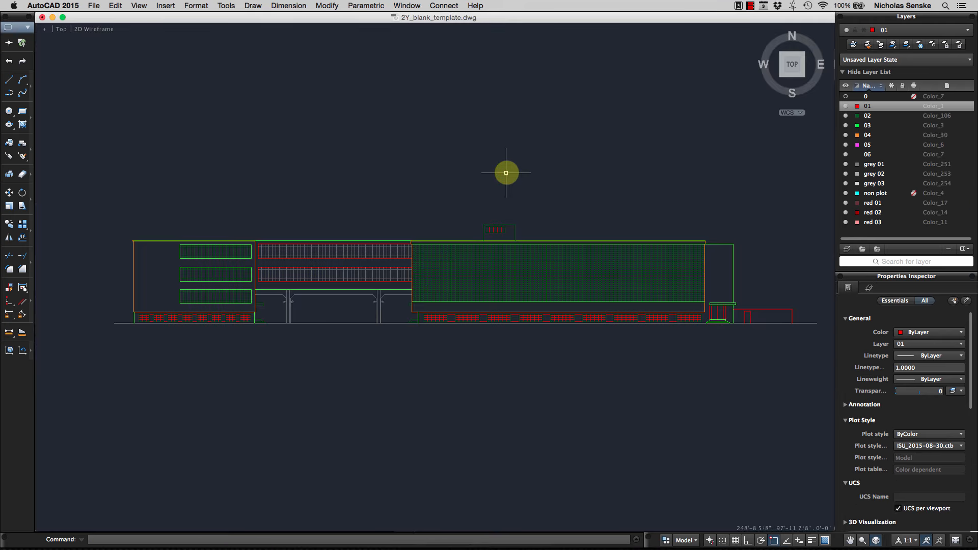
middle_click_drag(506, 172, 487, 163)
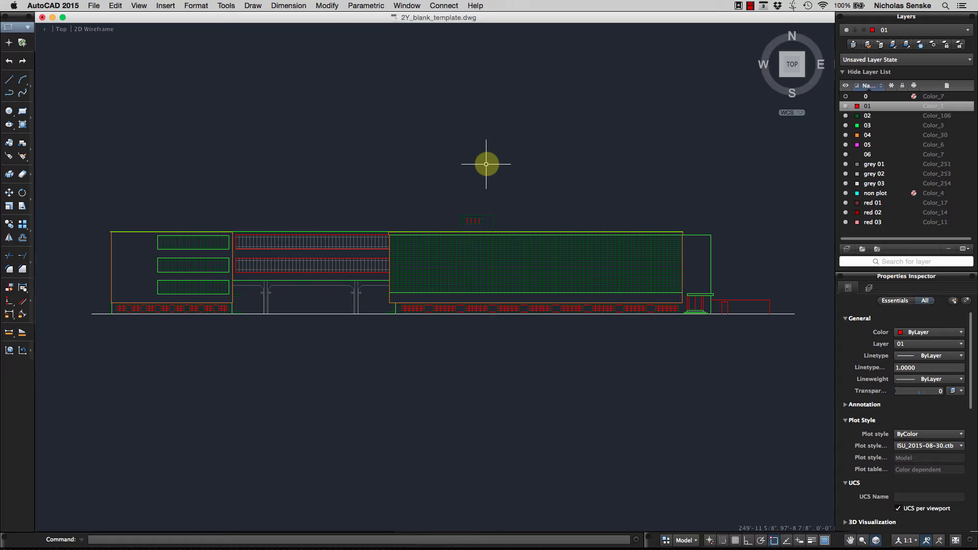
Hide layers 01 to 06 and grey 01 to grey 03, including the current layer
left_click(845, 116)
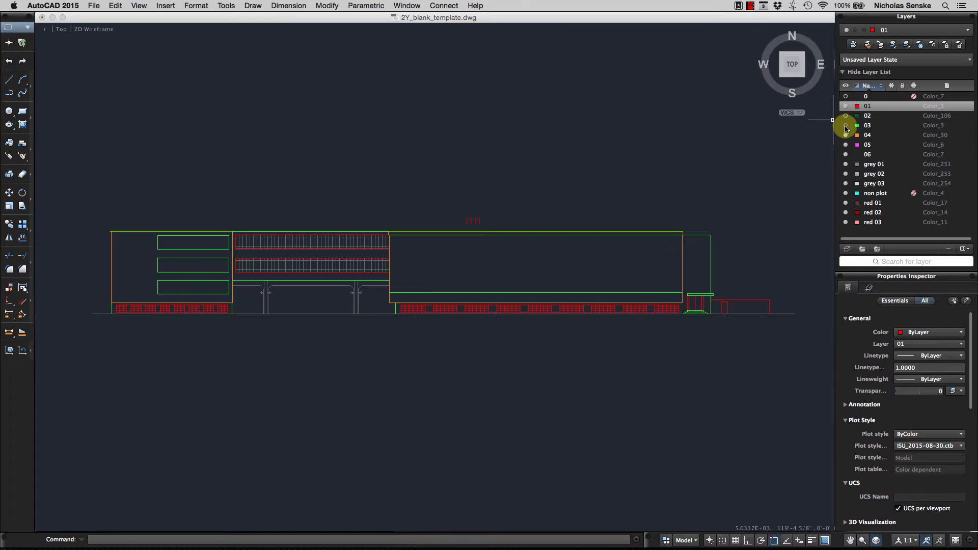
left_click(846, 126)
left_click(846, 135)
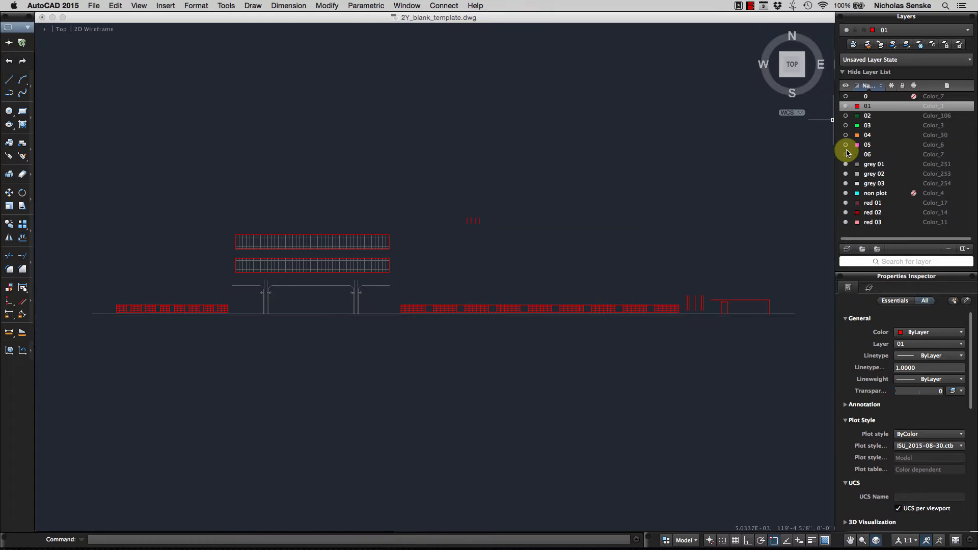
left_click(845, 164)
left_click(846, 174)
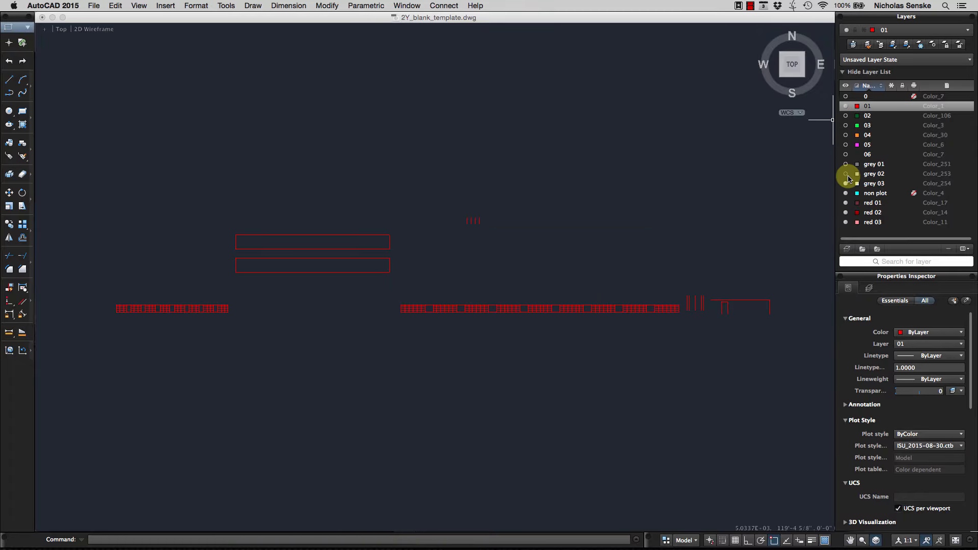
left_click(845, 183)
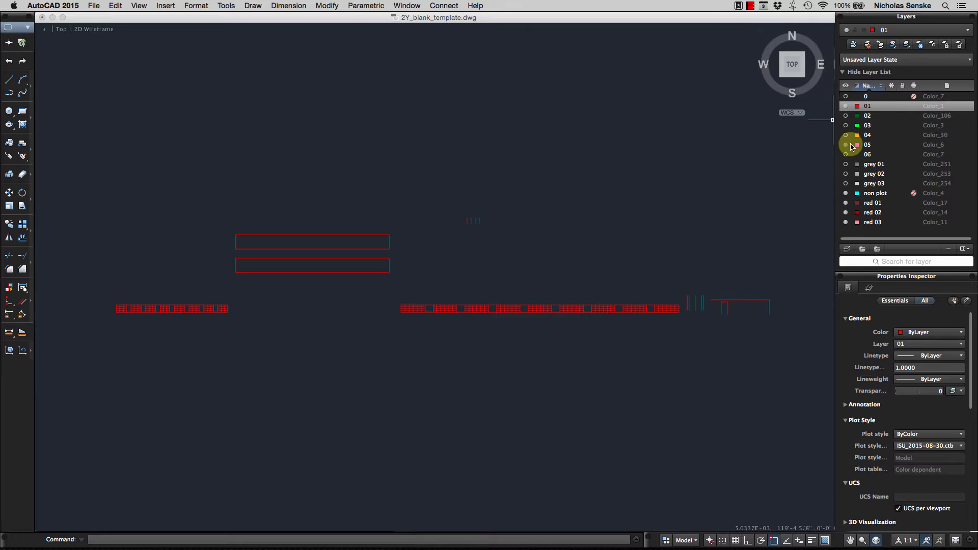
left_click(845, 106)
left_click(564, 180)
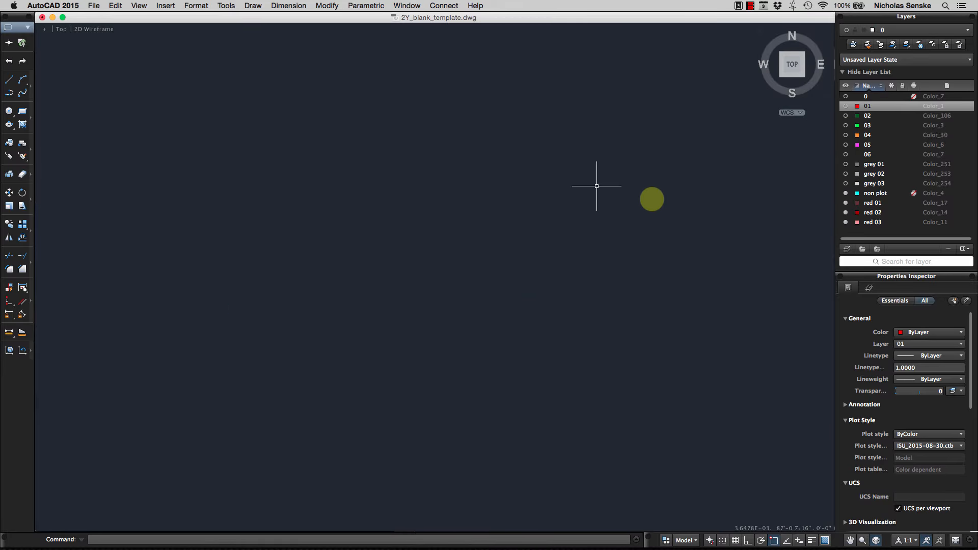
Show layers 06, 05, 04 and 03 again one at a time, from the heaviest line weight down
left_click(846, 156)
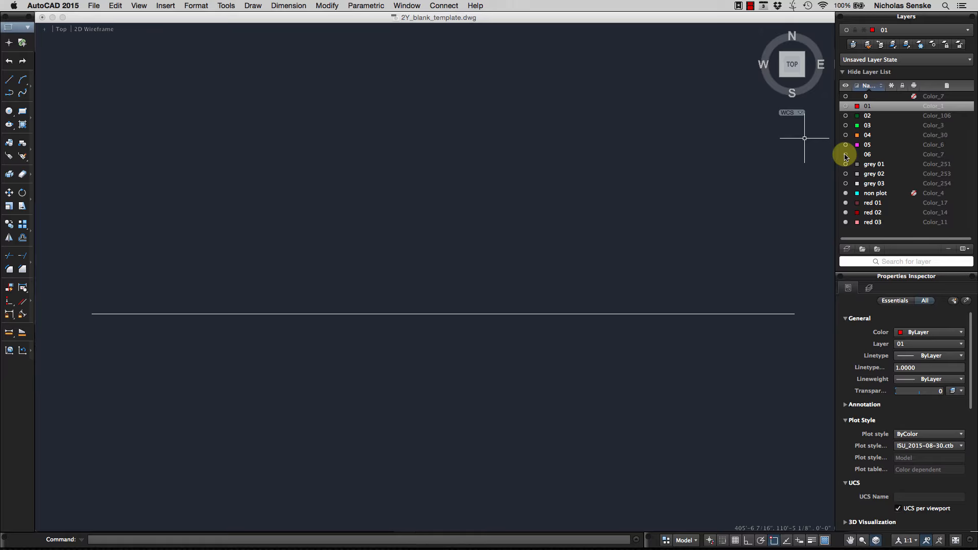
left_click(846, 146)
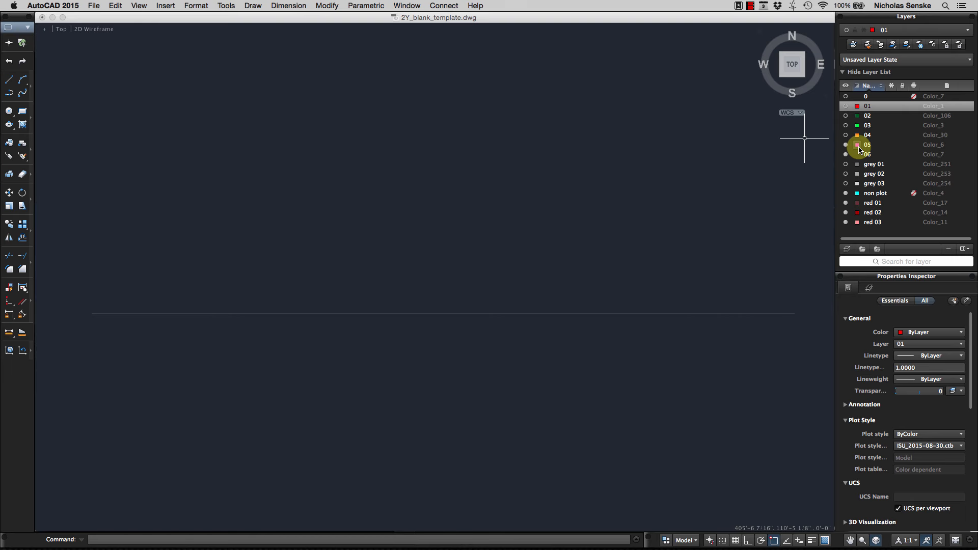
left_click(846, 146)
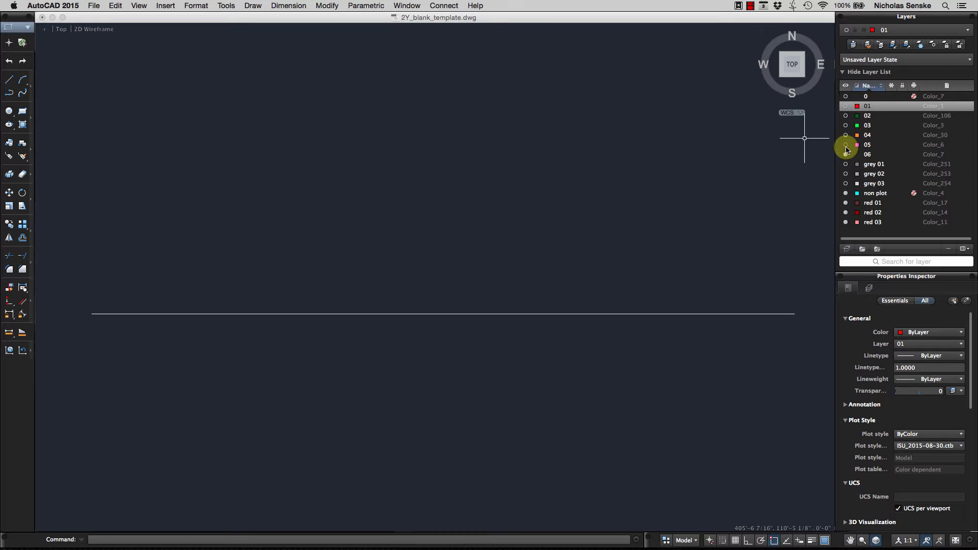
left_click(846, 145)
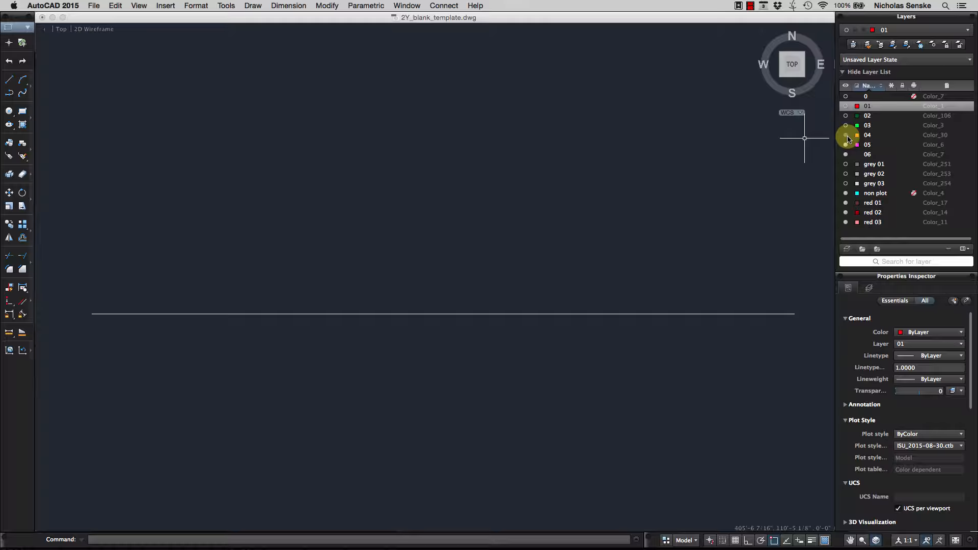
left_click(846, 136)
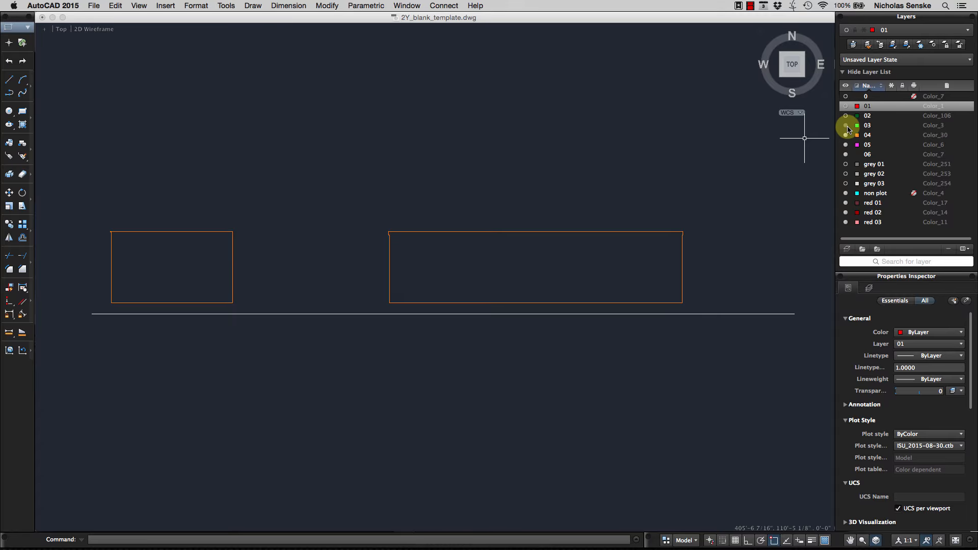
left_click(846, 126)
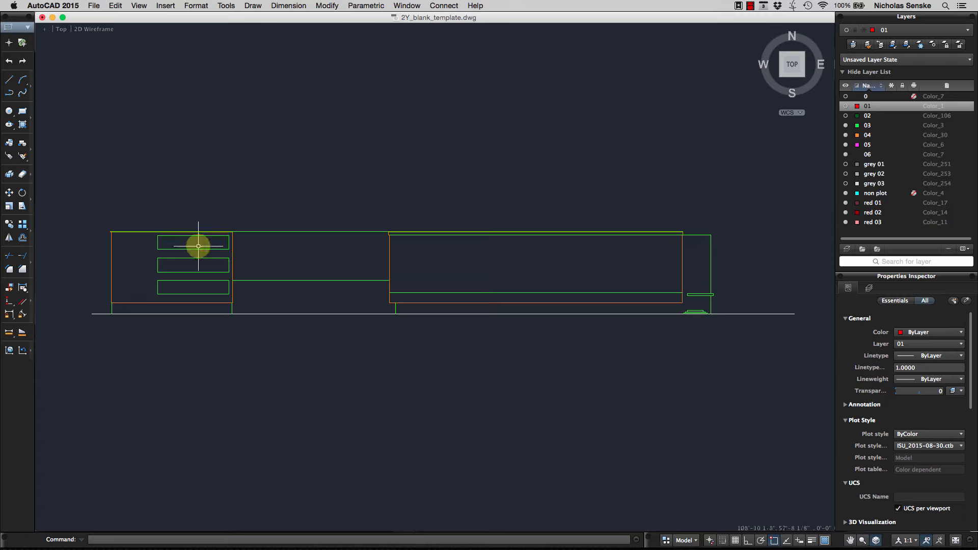
Examine the layer 03 outlines of the left wing's windows, the bridge and the wing bases
scroll(197, 245, "up", 5)
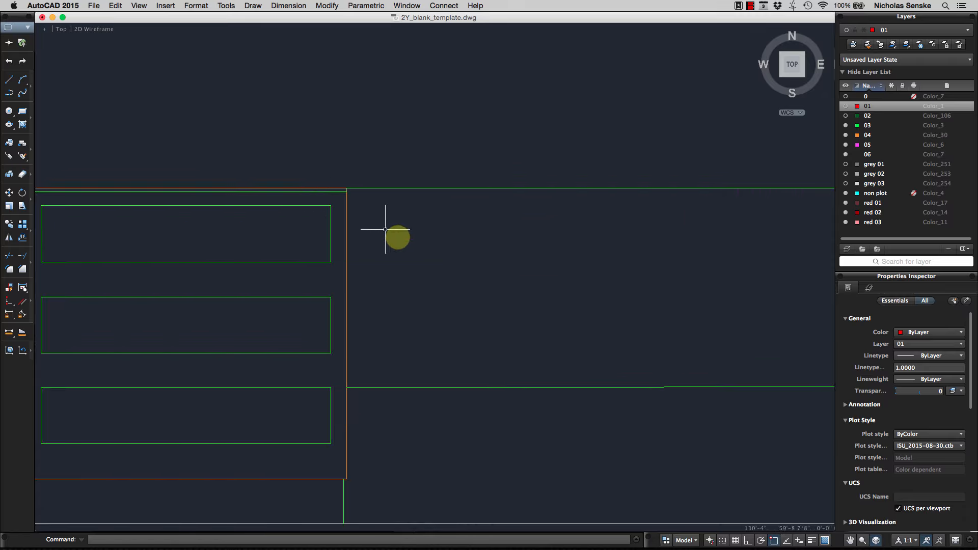
scroll(410, 255, "down", 5)
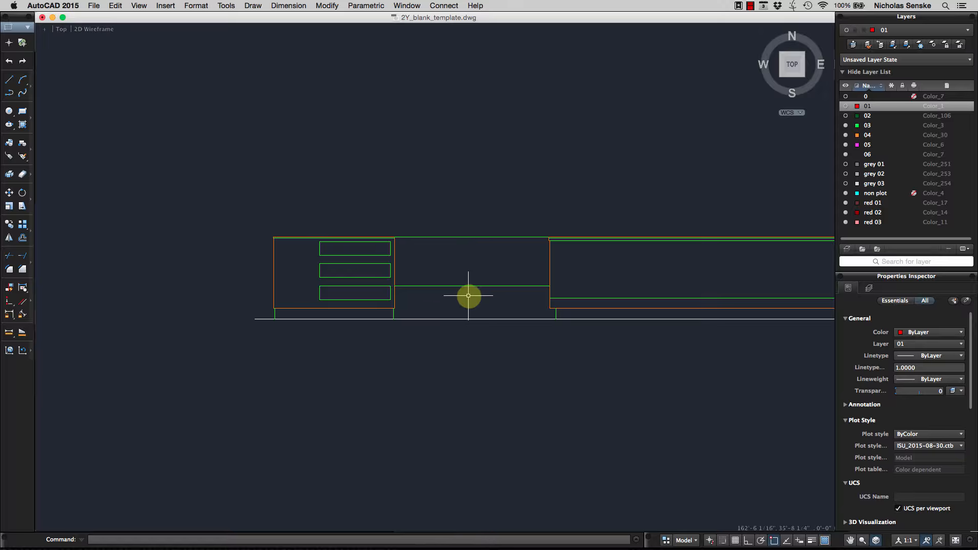
middle_click_drag(467, 295, 380, 287)
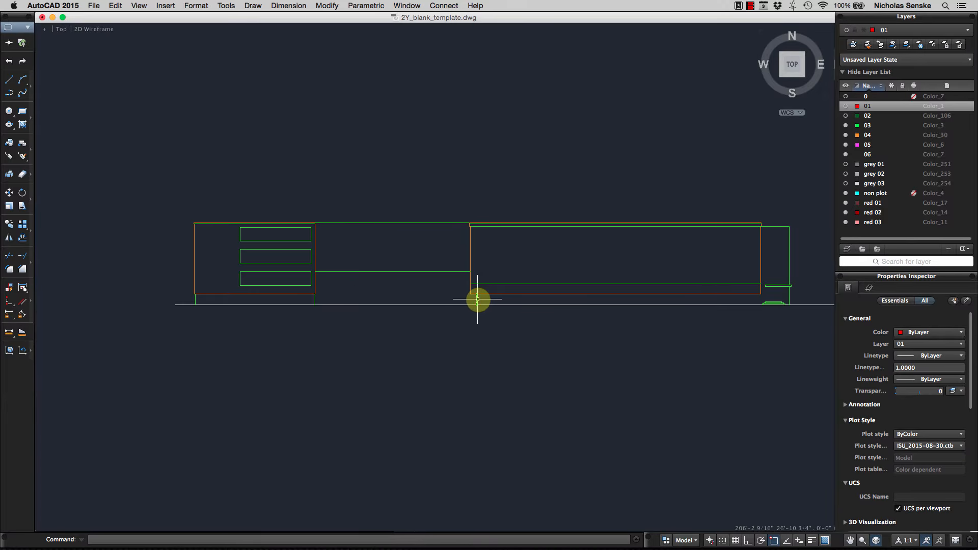
Show layer 02 again and examine the left wing's base and window details
middle_click_drag(371, 352, 297, 360)
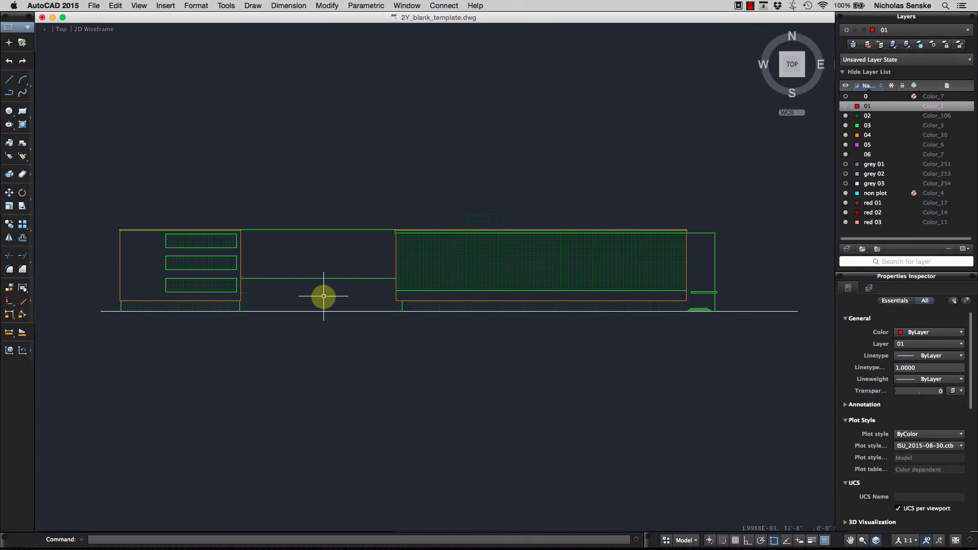
scroll(225, 298, "up", 4)
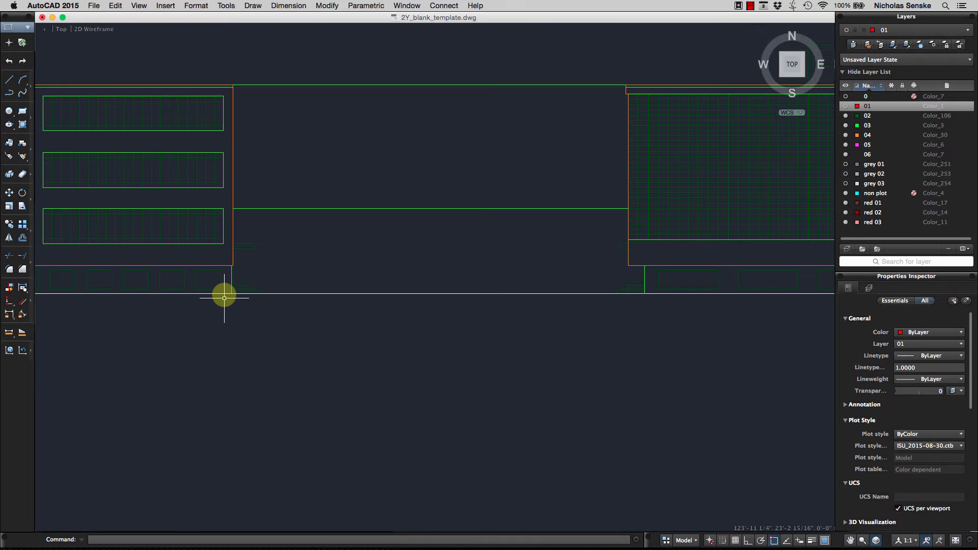
middle_click_drag(262, 310, 384, 310)
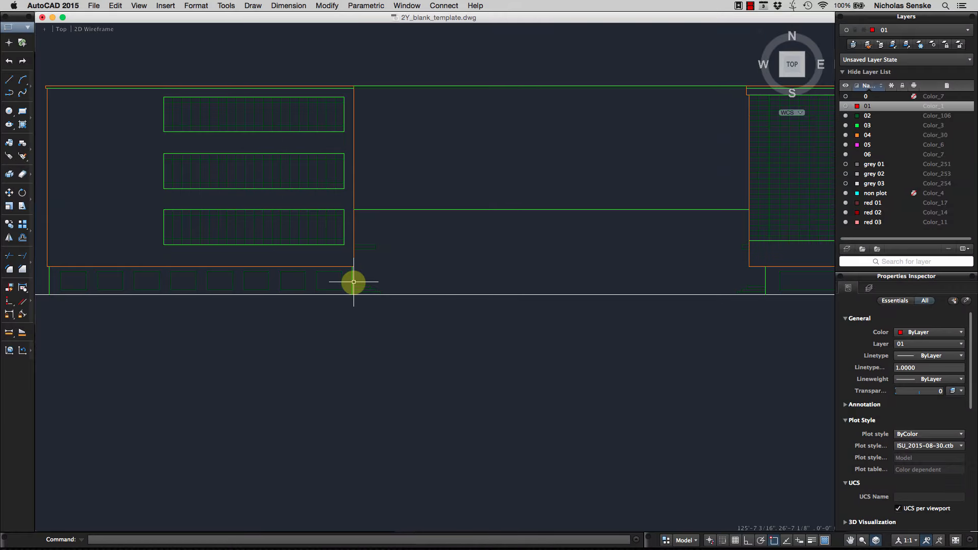
Examine the layer 02 details of the bridge, right wing and rooftop structure, and show layer 01 again
middle_click_drag(539, 260, 387, 296)
scroll(397, 286, "down", 2)
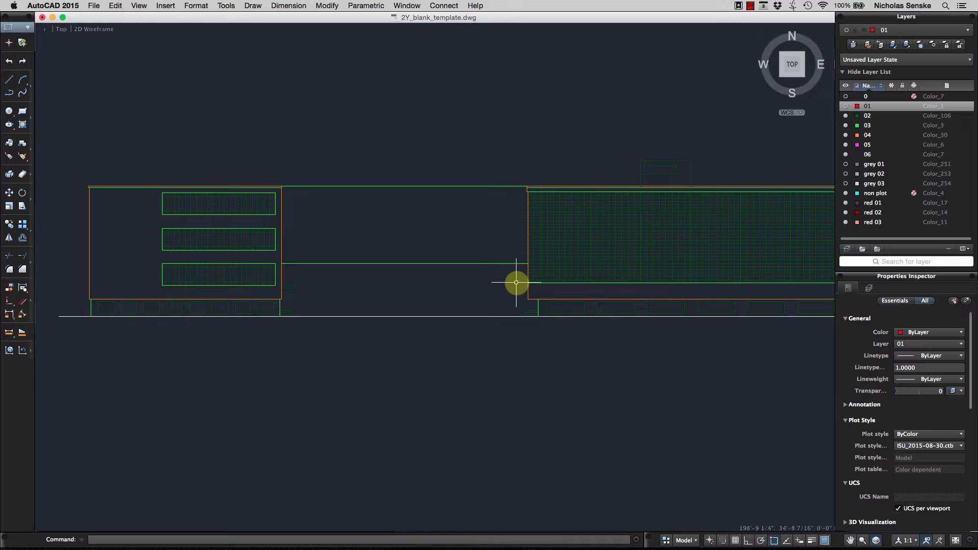
middle_click_drag(514, 281, 402, 275)
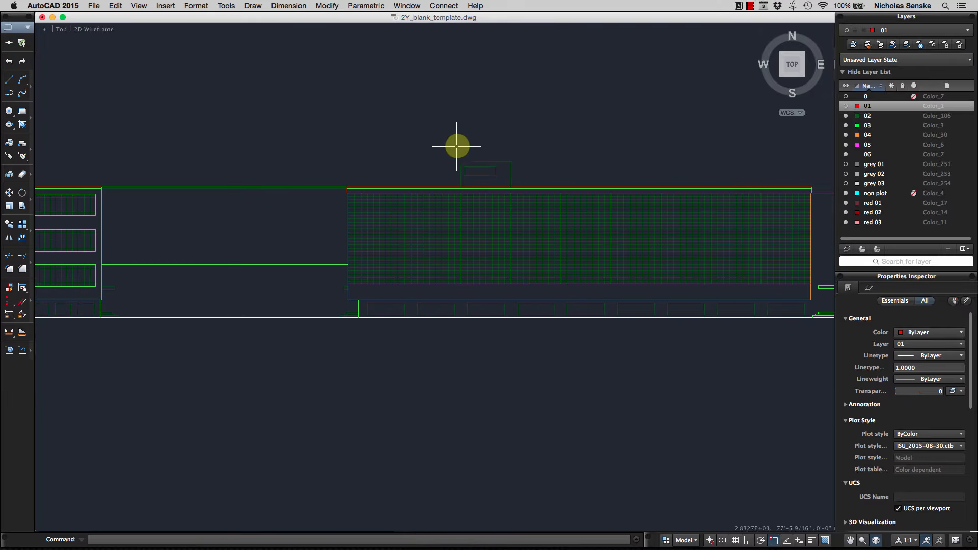
middle_click_drag(540, 170, 444, 163)
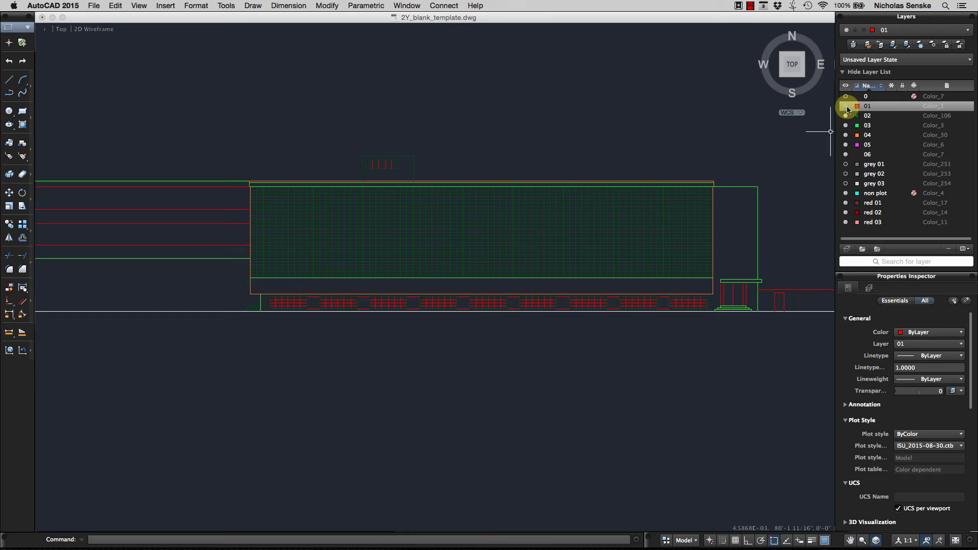
Examine the layer 01 lines of the base windows, right-hand entrance, bridge window bands and rooftop structure
middle_click_drag(666, 160, 553, 159)
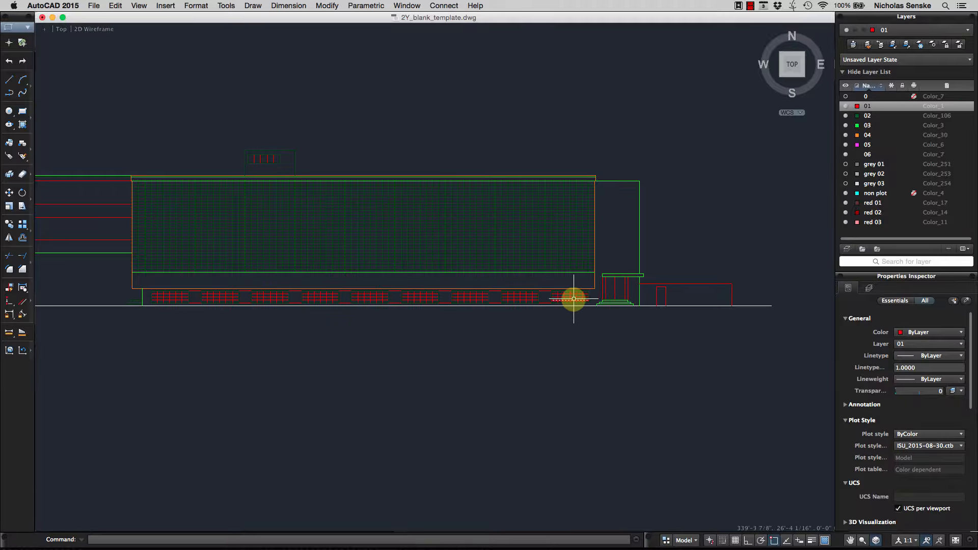
middle_click_drag(412, 320, 726, 320)
middle_click_drag(508, 338, 548, 341)
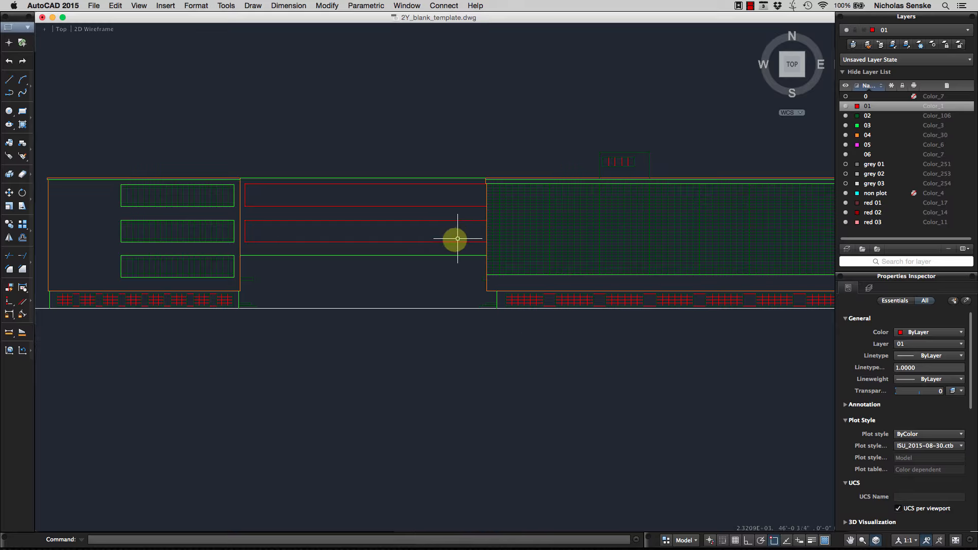
scroll(657, 171, "up", 2)
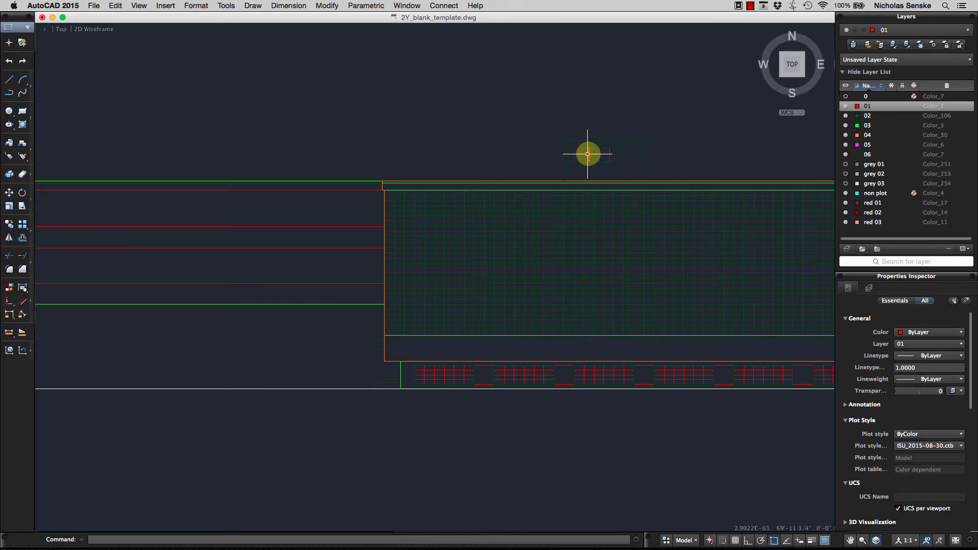
scroll(581, 184, "down", 4)
middle_click_drag(532, 169, 502, 176)
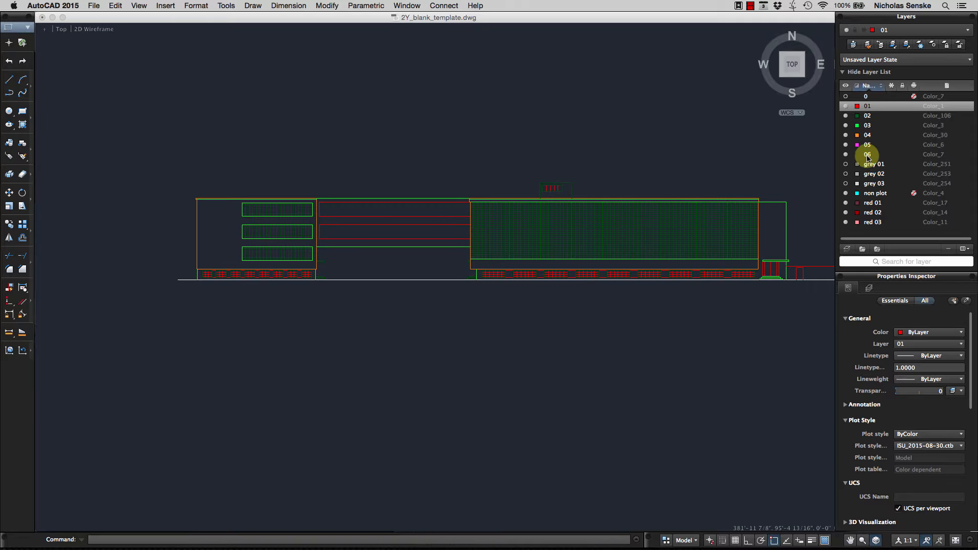
Show layer grey 01 again and examine the bridge's window mullions and the supports beneath it
left_click(847, 165)
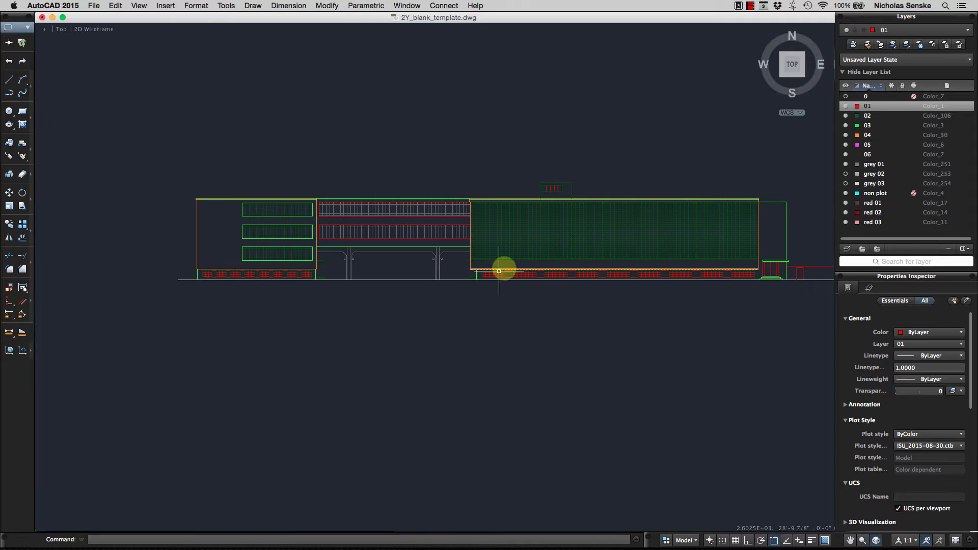
scroll(438, 276, "up", 4)
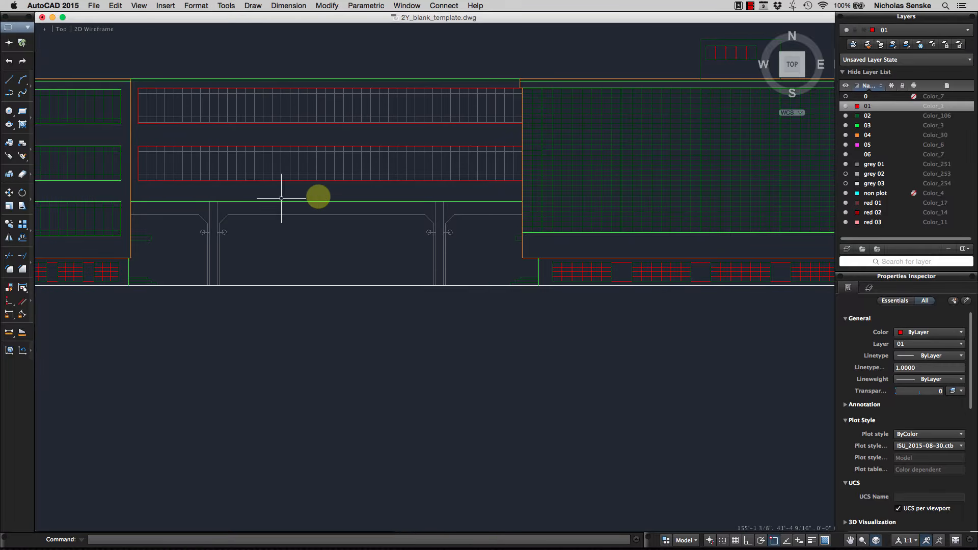
scroll(438, 181, "down", 4)
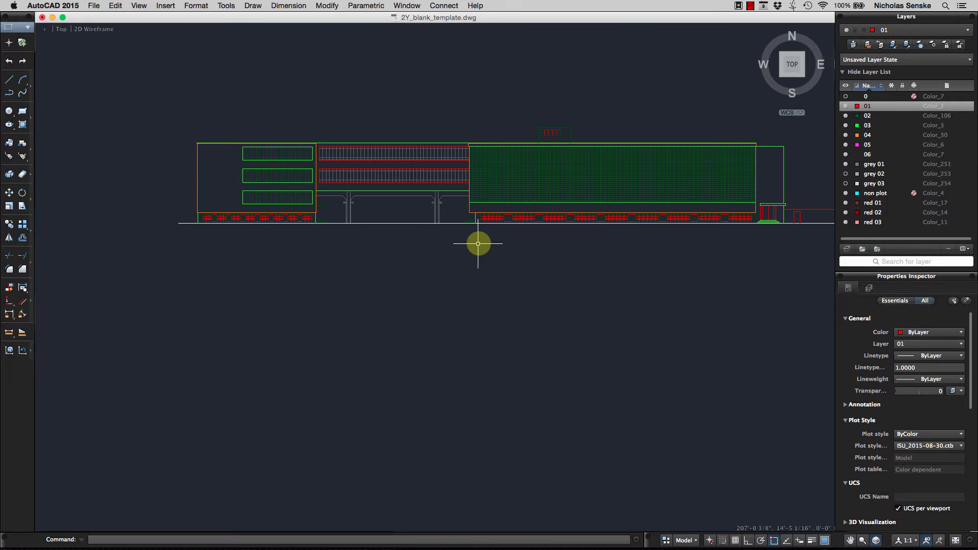
mouse_move(477, 244)
middle_mouse_down()
mouse_move(384, 265)
mouse_move(387, 277)
middle_mouse_up()
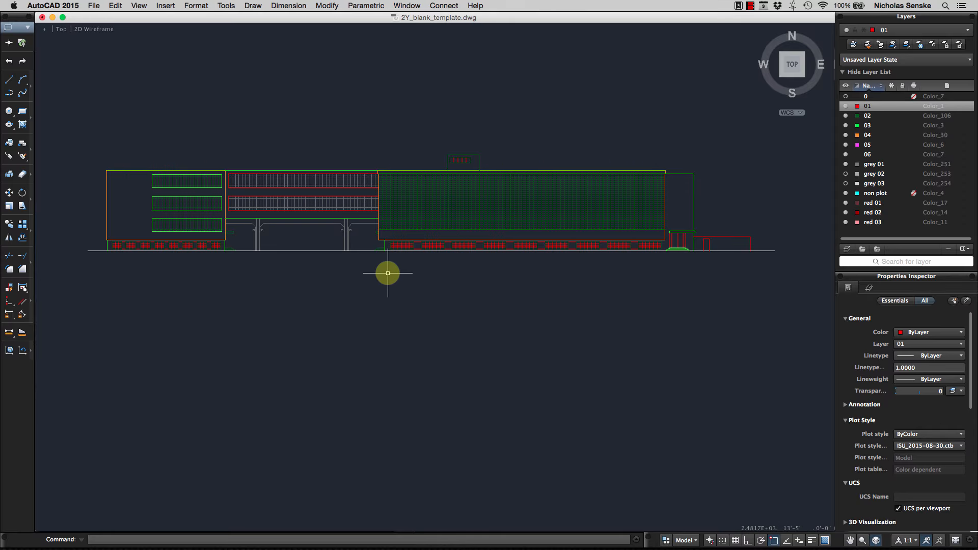
middle_click_drag(390, 275, 393, 295)
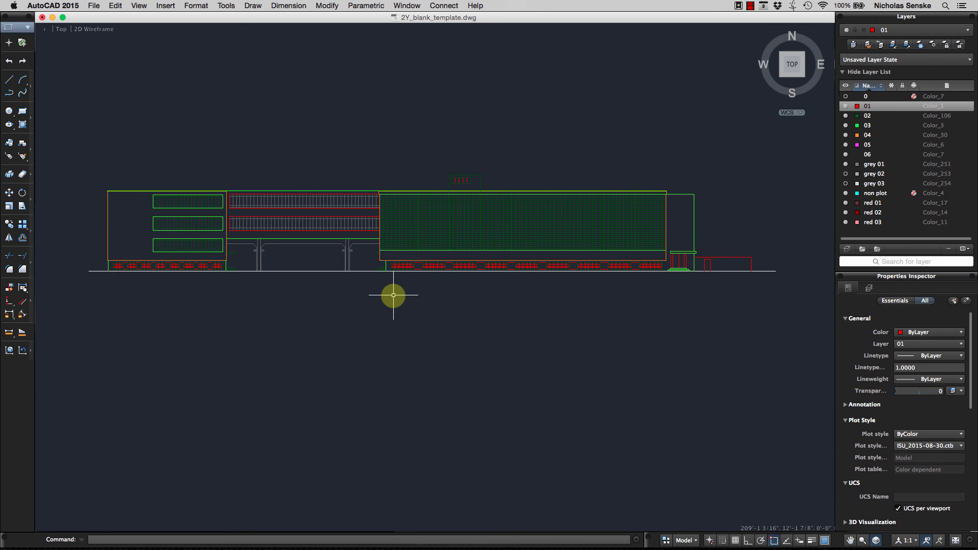